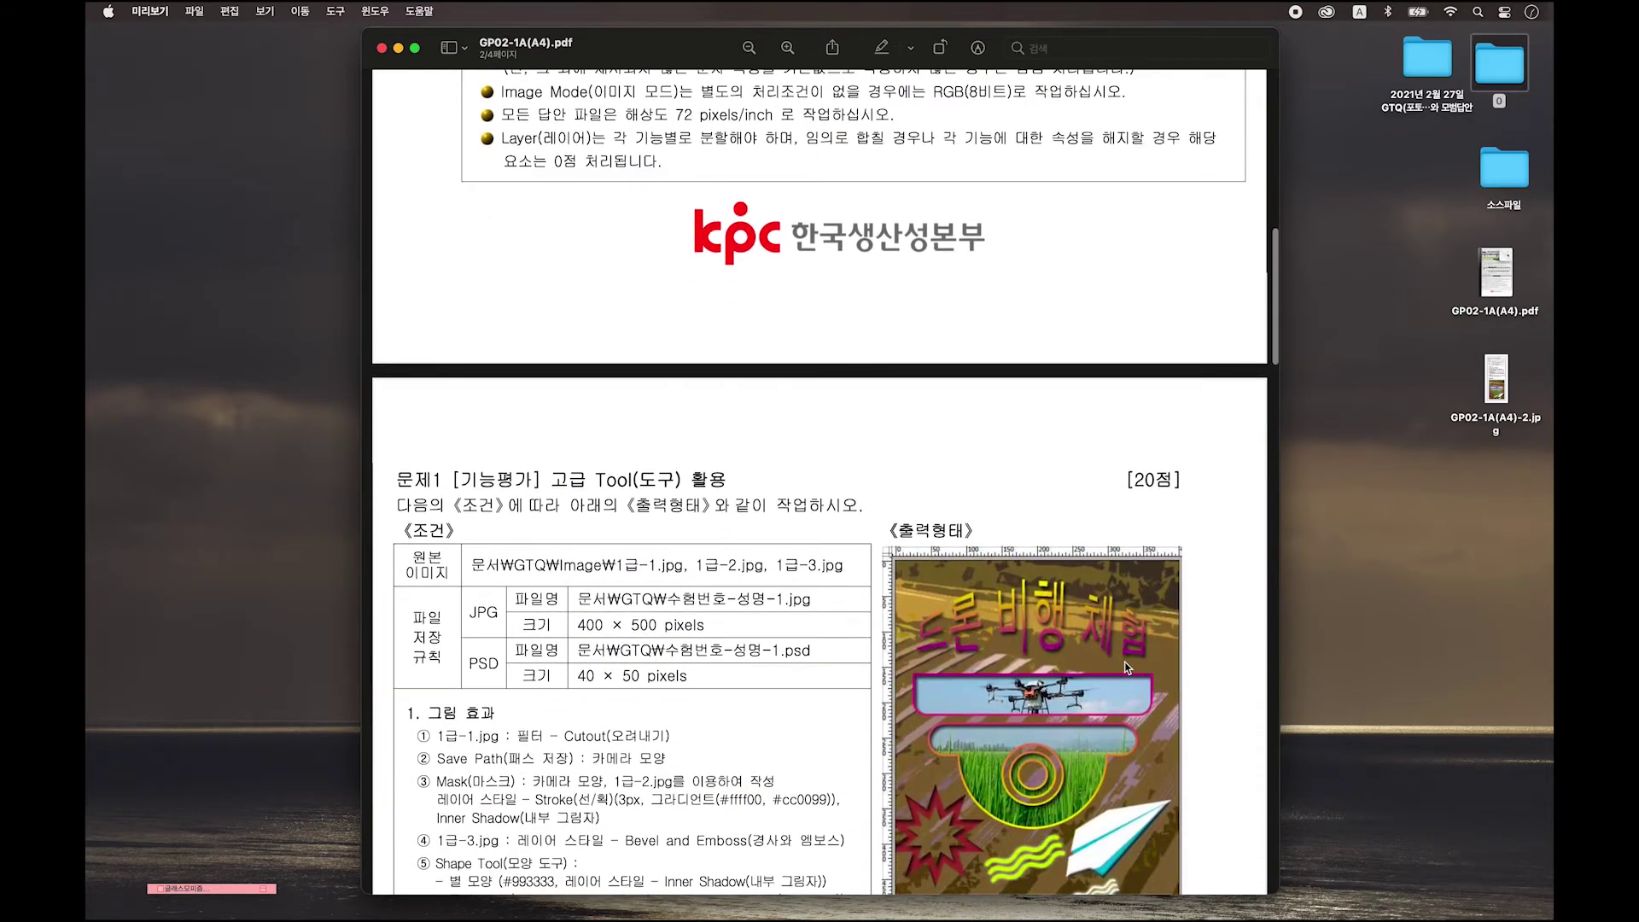
Scroll the exam PDF to page 2 to show Problem 1's conditions table and sample poster.
scroll(1125, 667, "down", 3)
scroll(1125, 666, "down", 4)
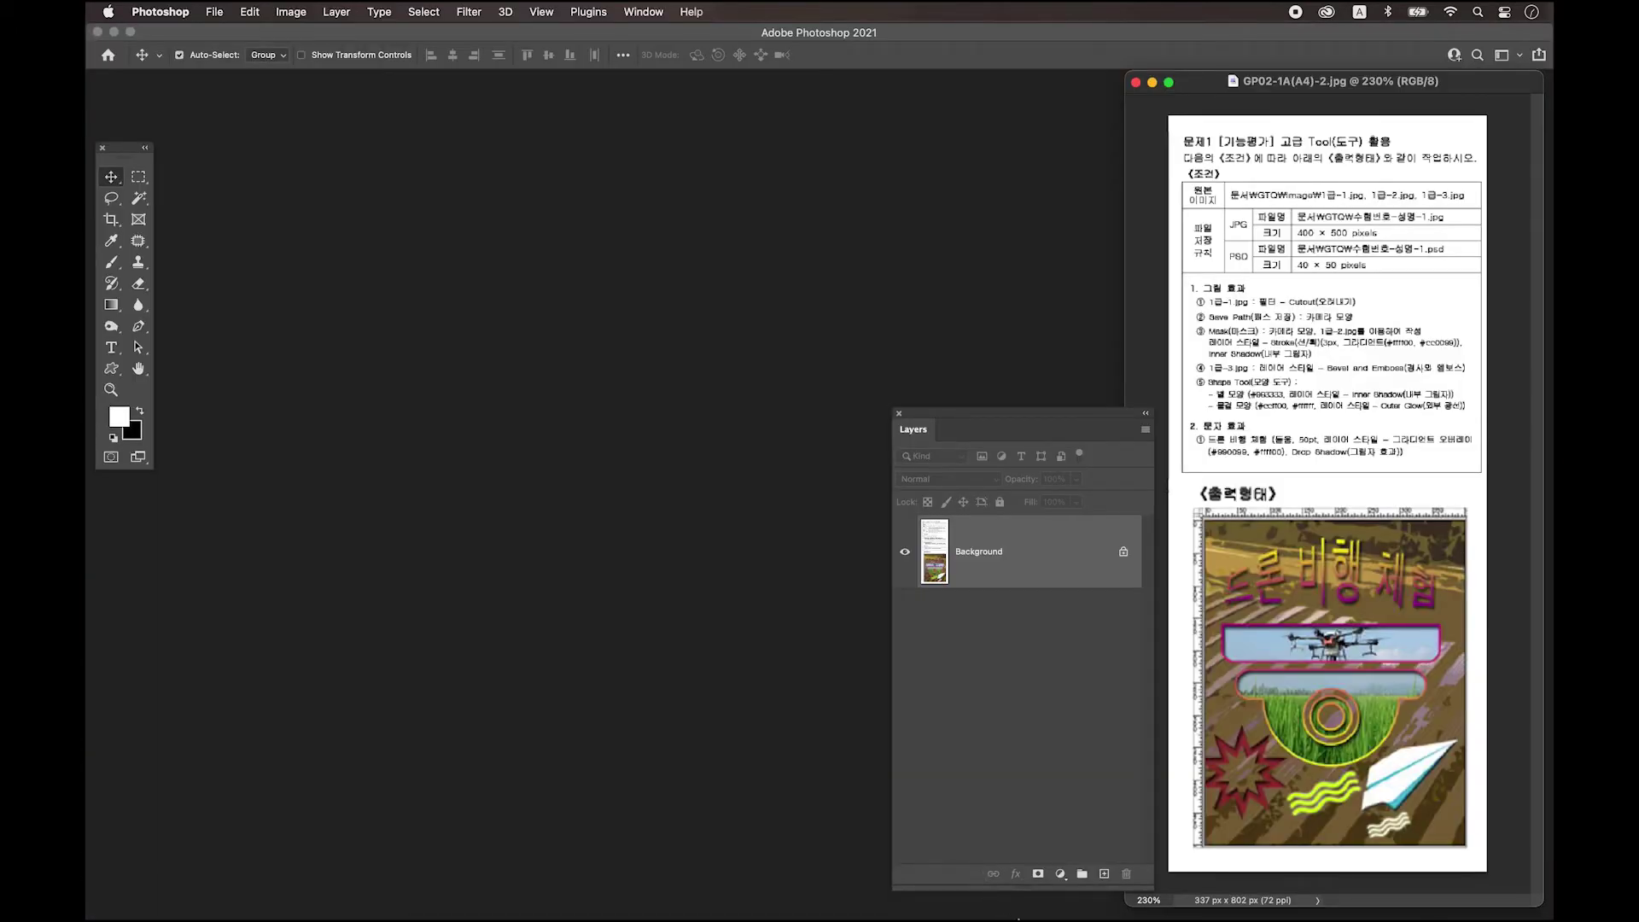
Float the GP02-1A(A4)-2.jpg reference sheet in its own window and shift the Layers panel slightly left.
mouse_move(1294, 81)
left_mouse_down()
mouse_move(1256, 81)
mouse_move(1287, 92)
left_mouse_up()
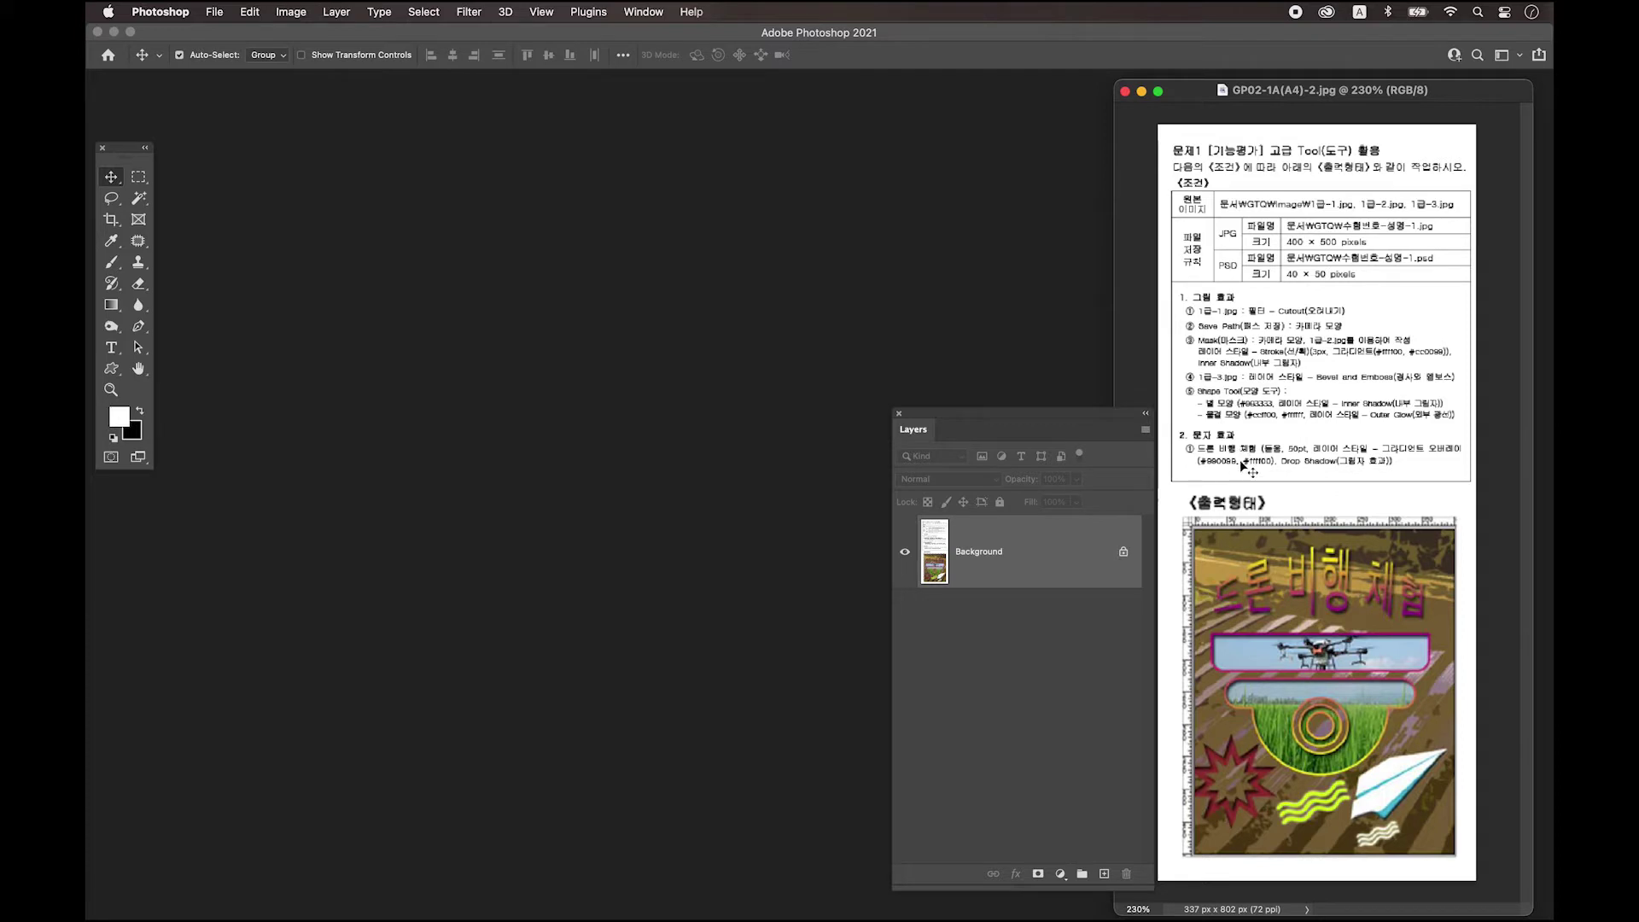
mouse_move(1049, 420)
left_mouse_down()
mouse_move(1027, 418)
mouse_move(1042, 399)
mouse_move(1010, 424)
mouse_move(1027, 409)
mouse_move(1003, 398)
mouse_move(1024, 411)
left_mouse_up()
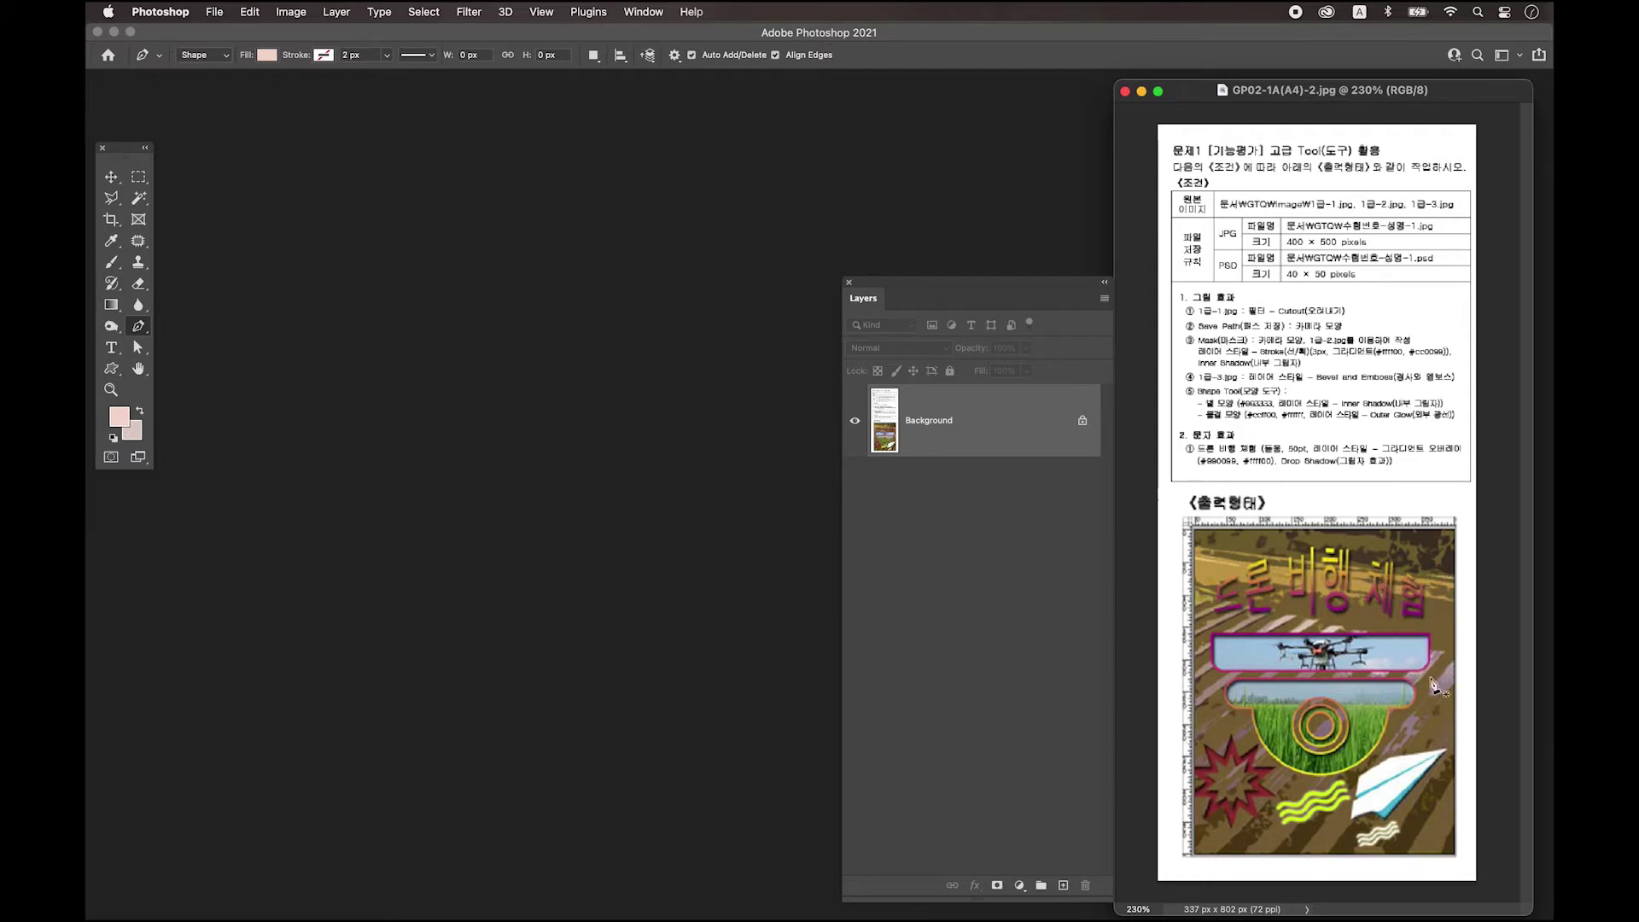
Switch to the Pen tool and set its drawing mode to Shape instead of Path.
left_click(111, 176)
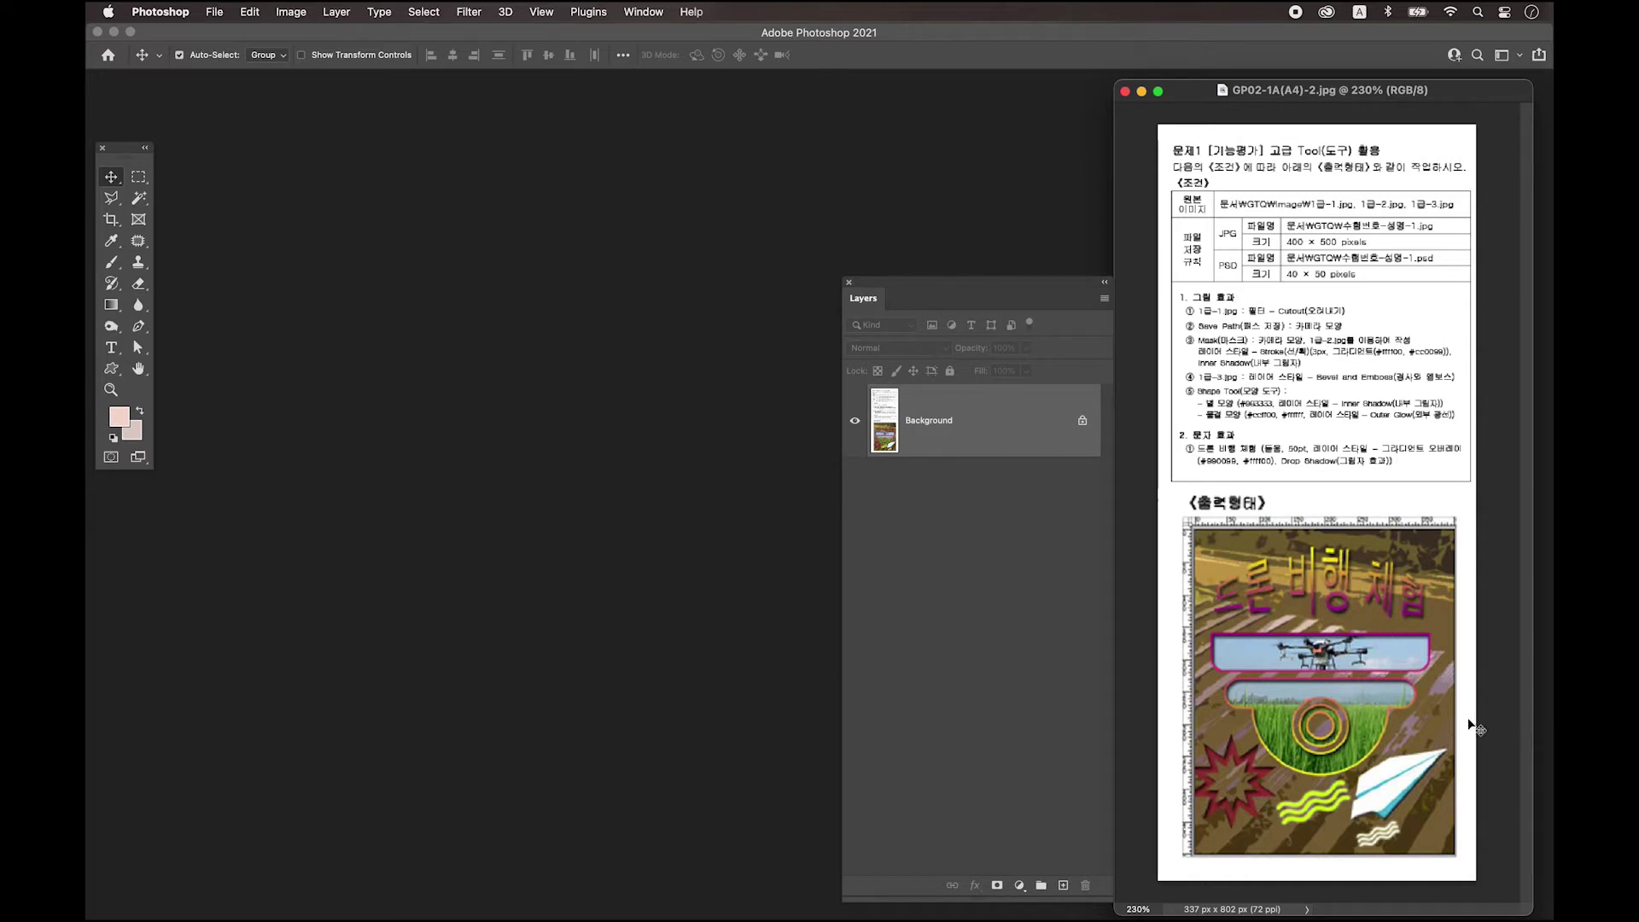
left_click(139, 326)
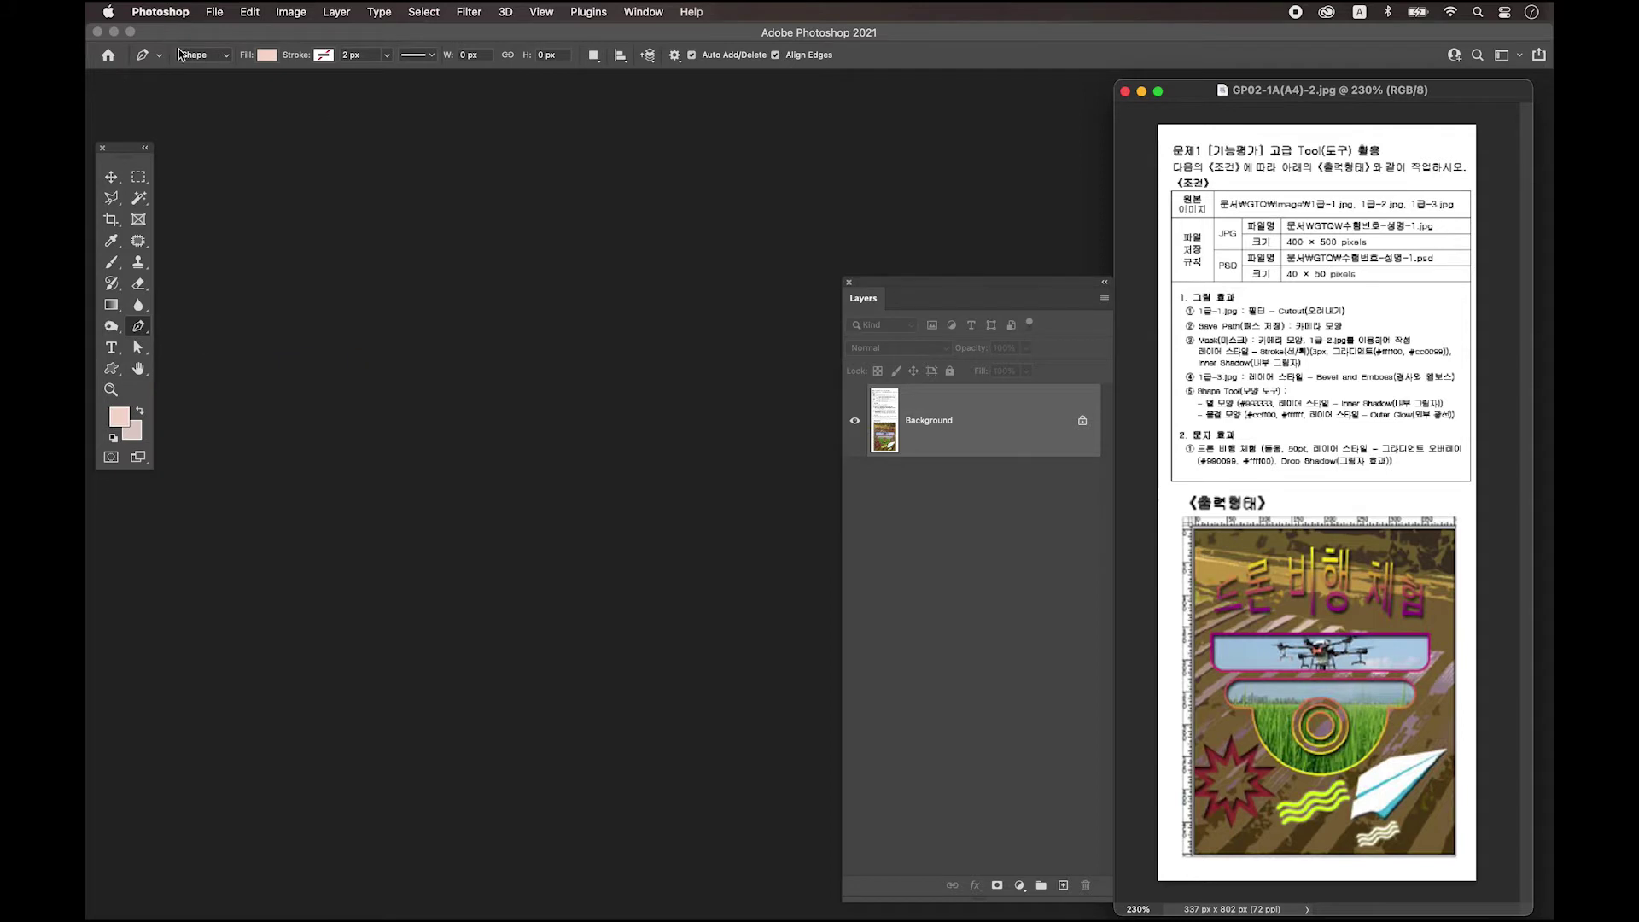
left_click(205, 56)
left_click(203, 66)
left_click(205, 56)
left_click(205, 43)
left_click(183, 56)
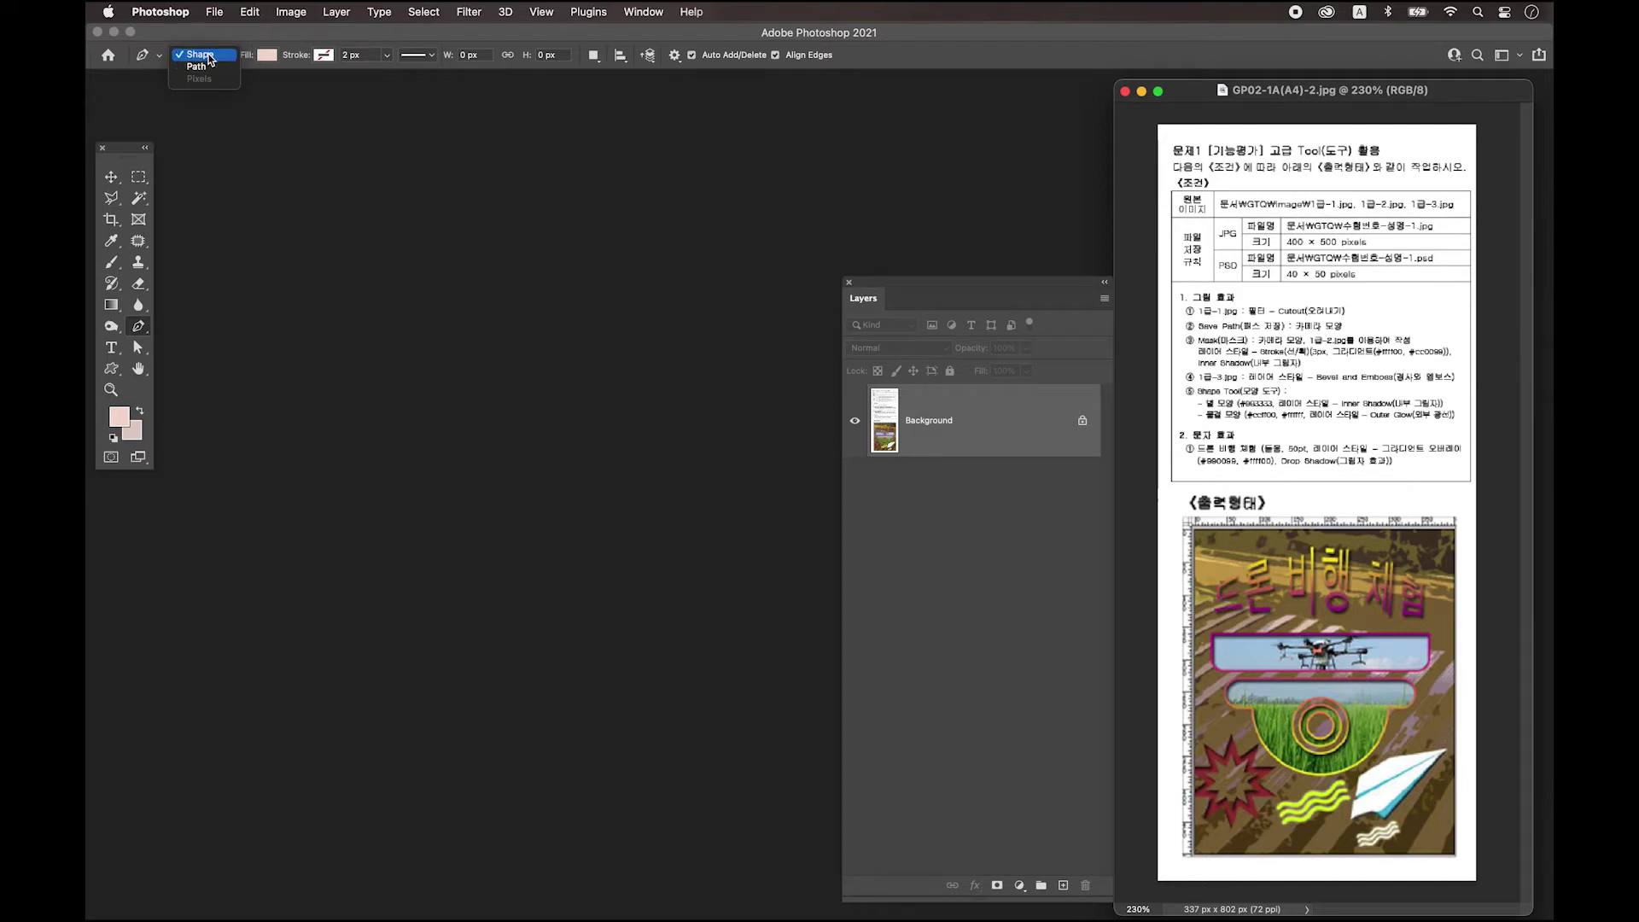
left_click(200, 56)
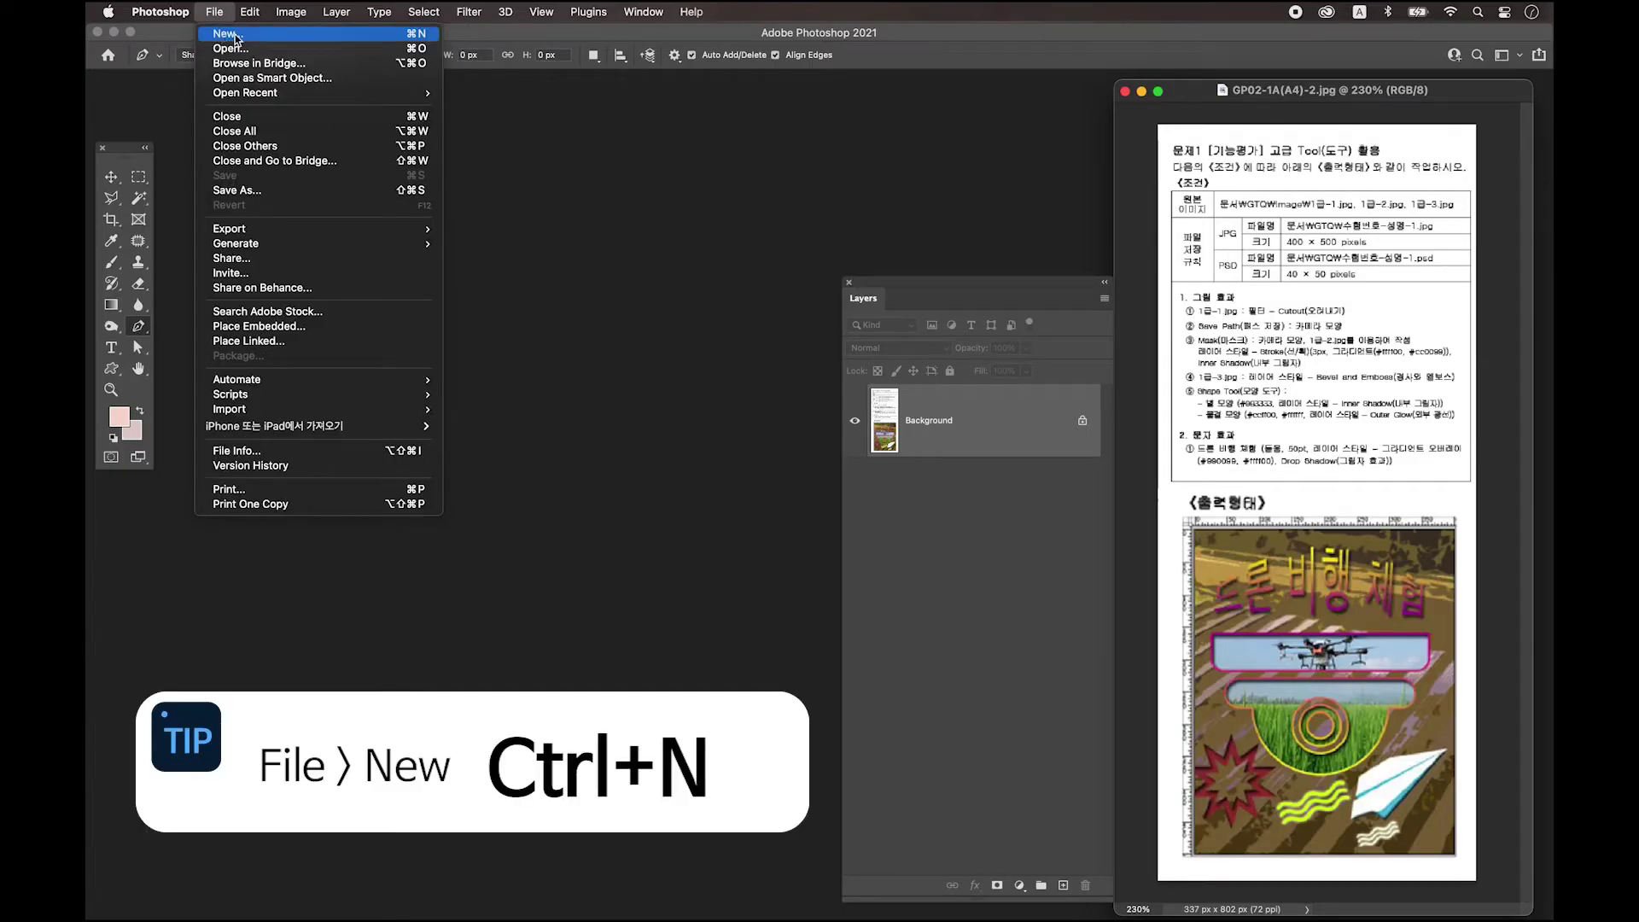
Create a new document in Pixels: width 400, height 500, resolution 72.
left_click(225, 35)
left_click_drag(492, 160, 491, 173)
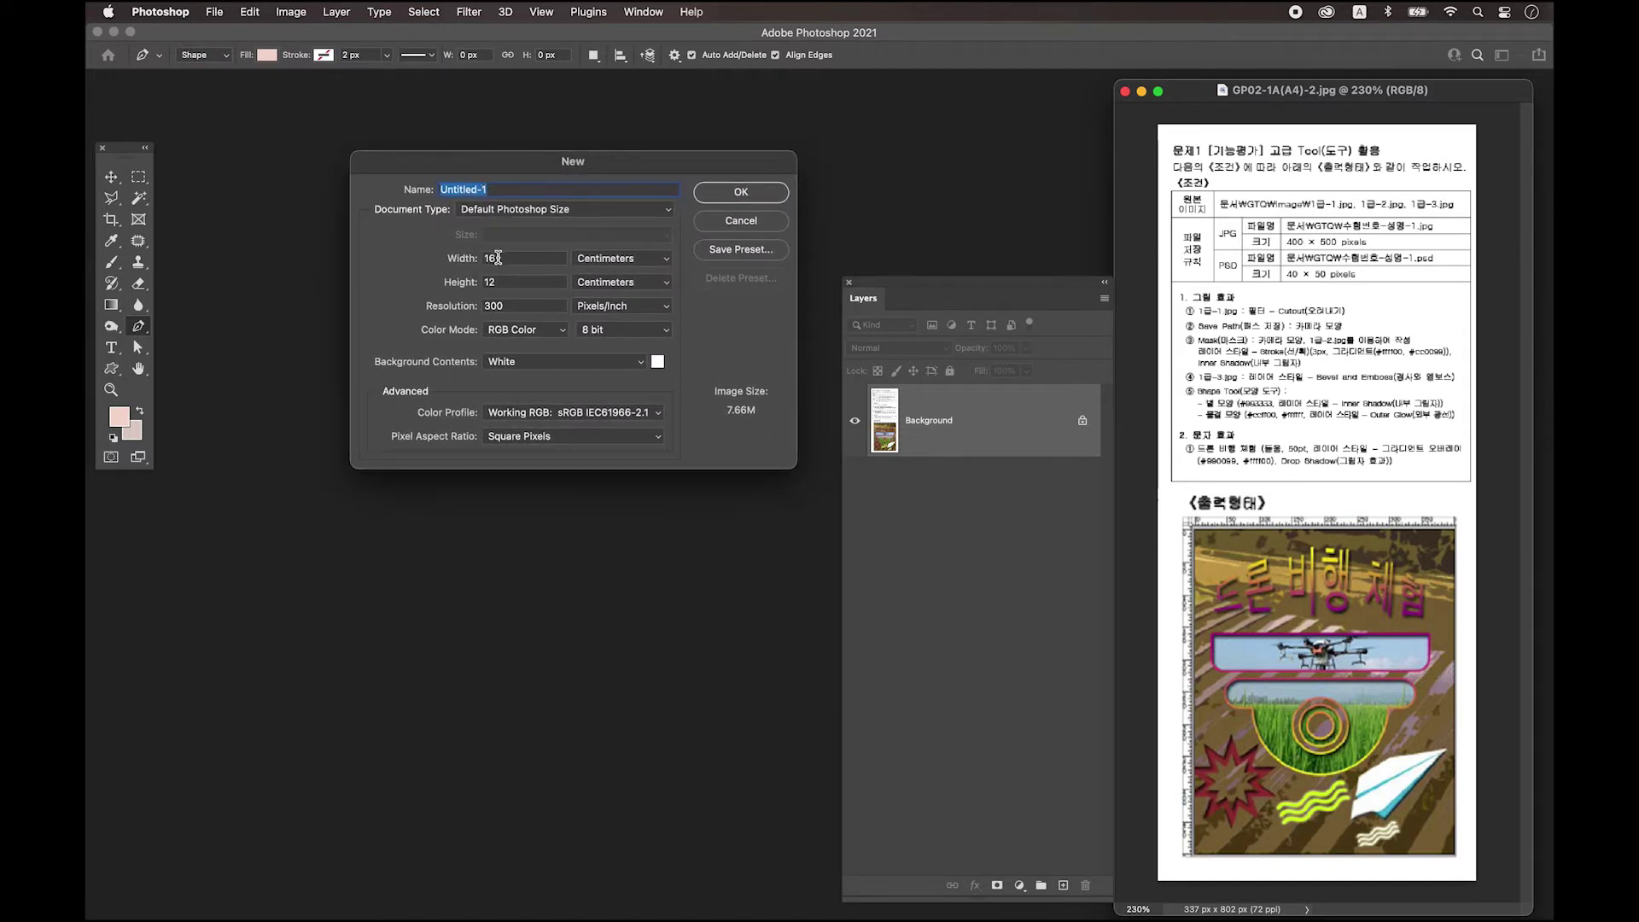
left_click(621, 260)
left_click(619, 224)
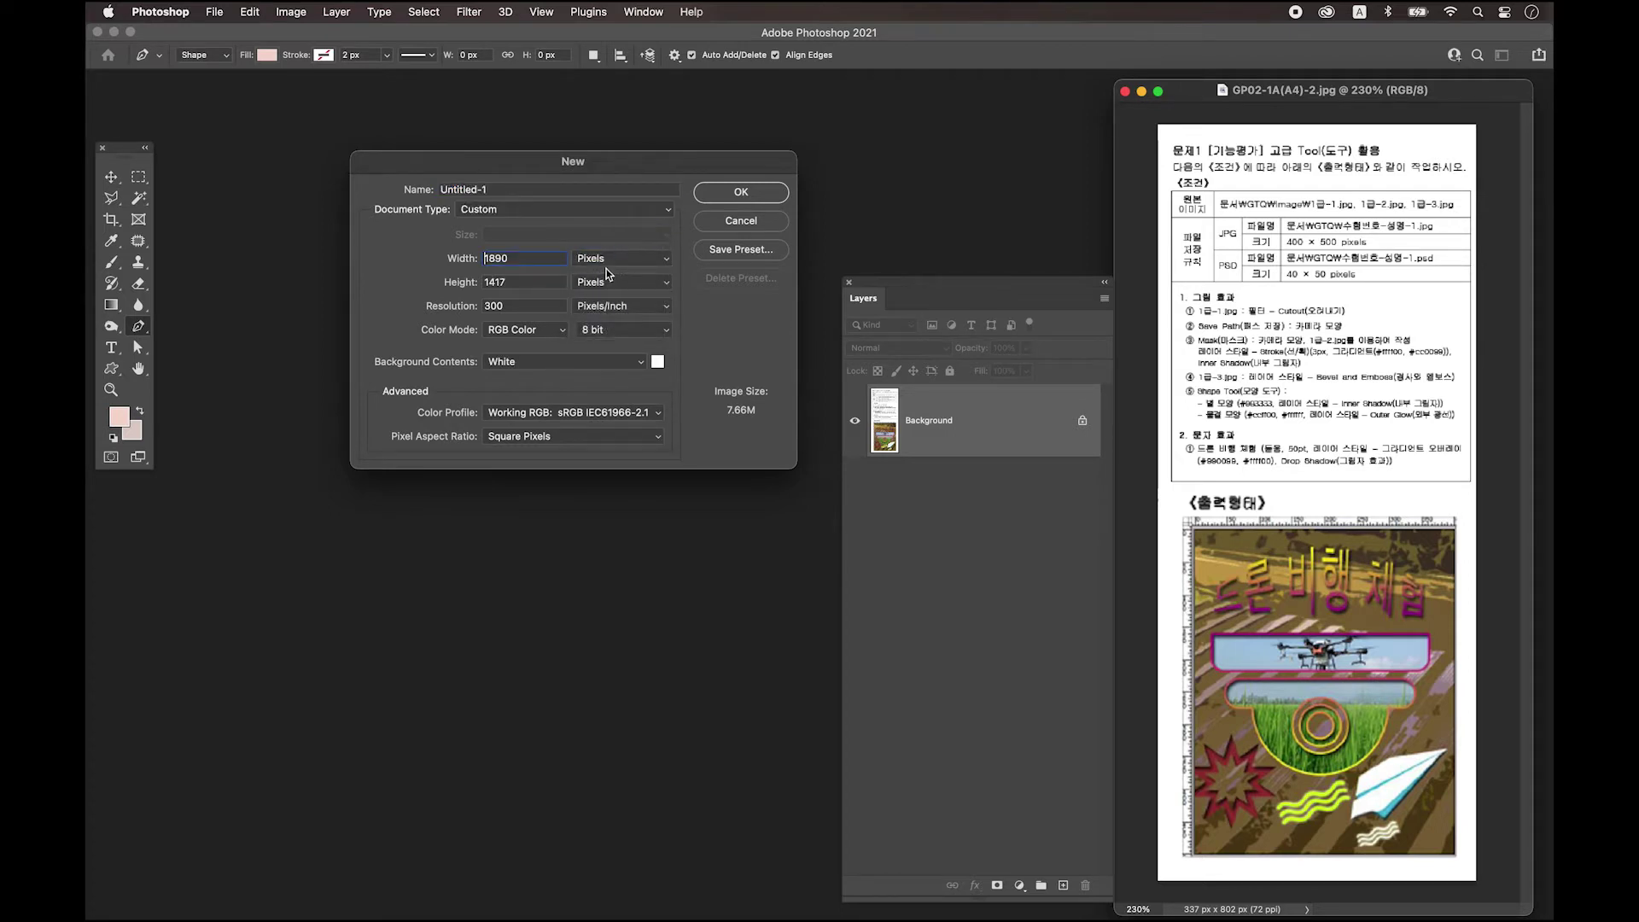
double_click(522, 260)
type("400")
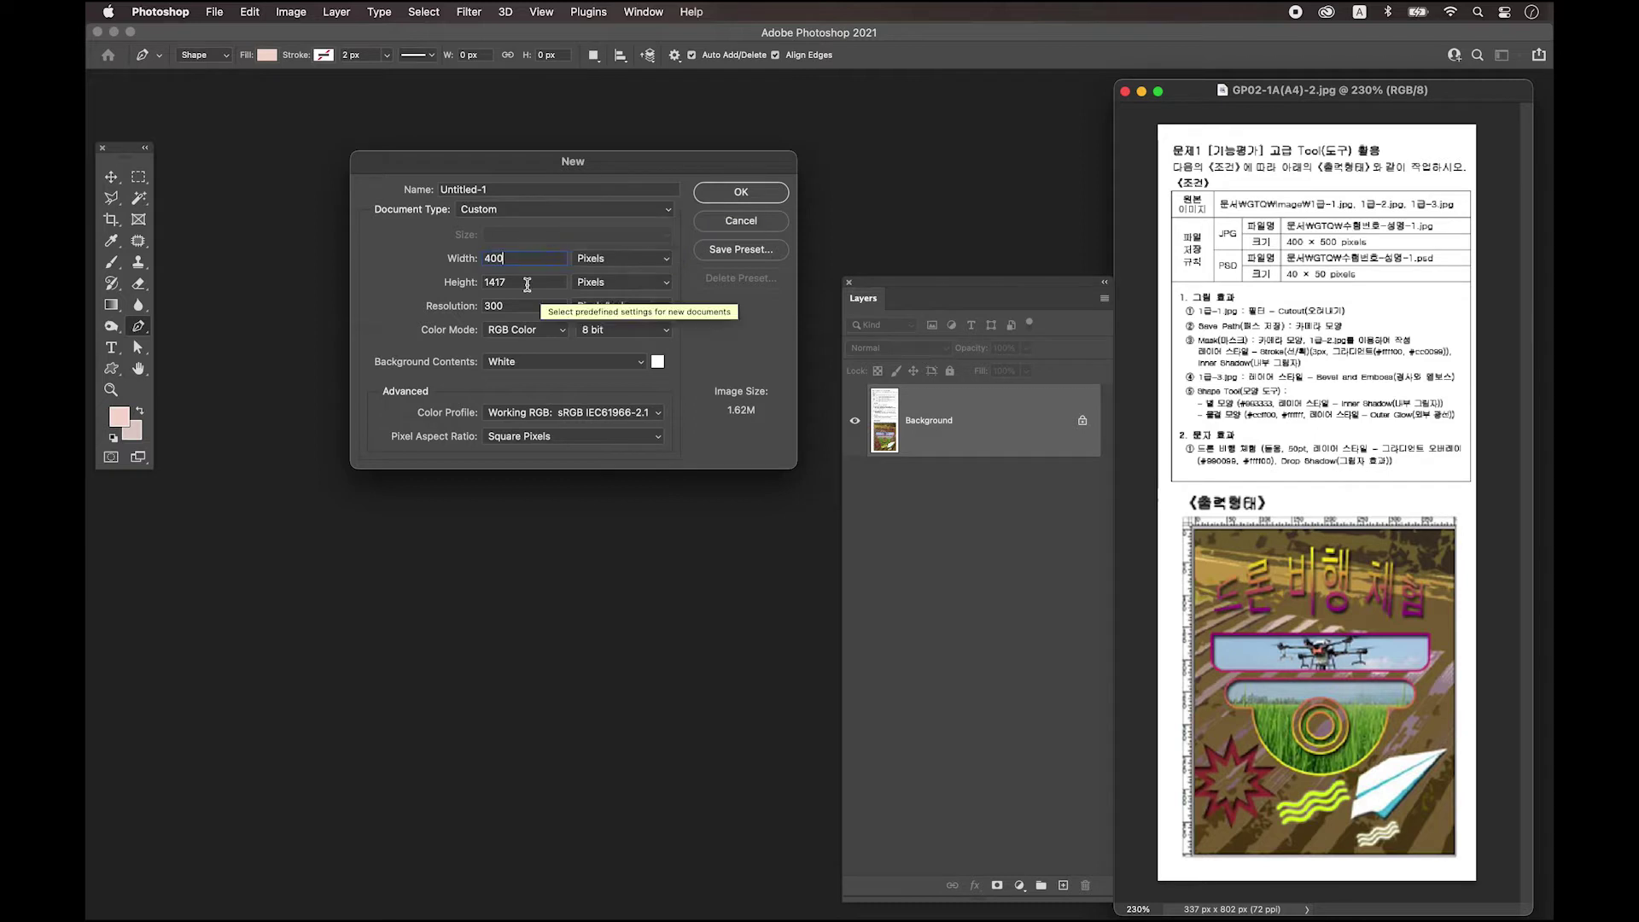
key("Tab")
type("500")
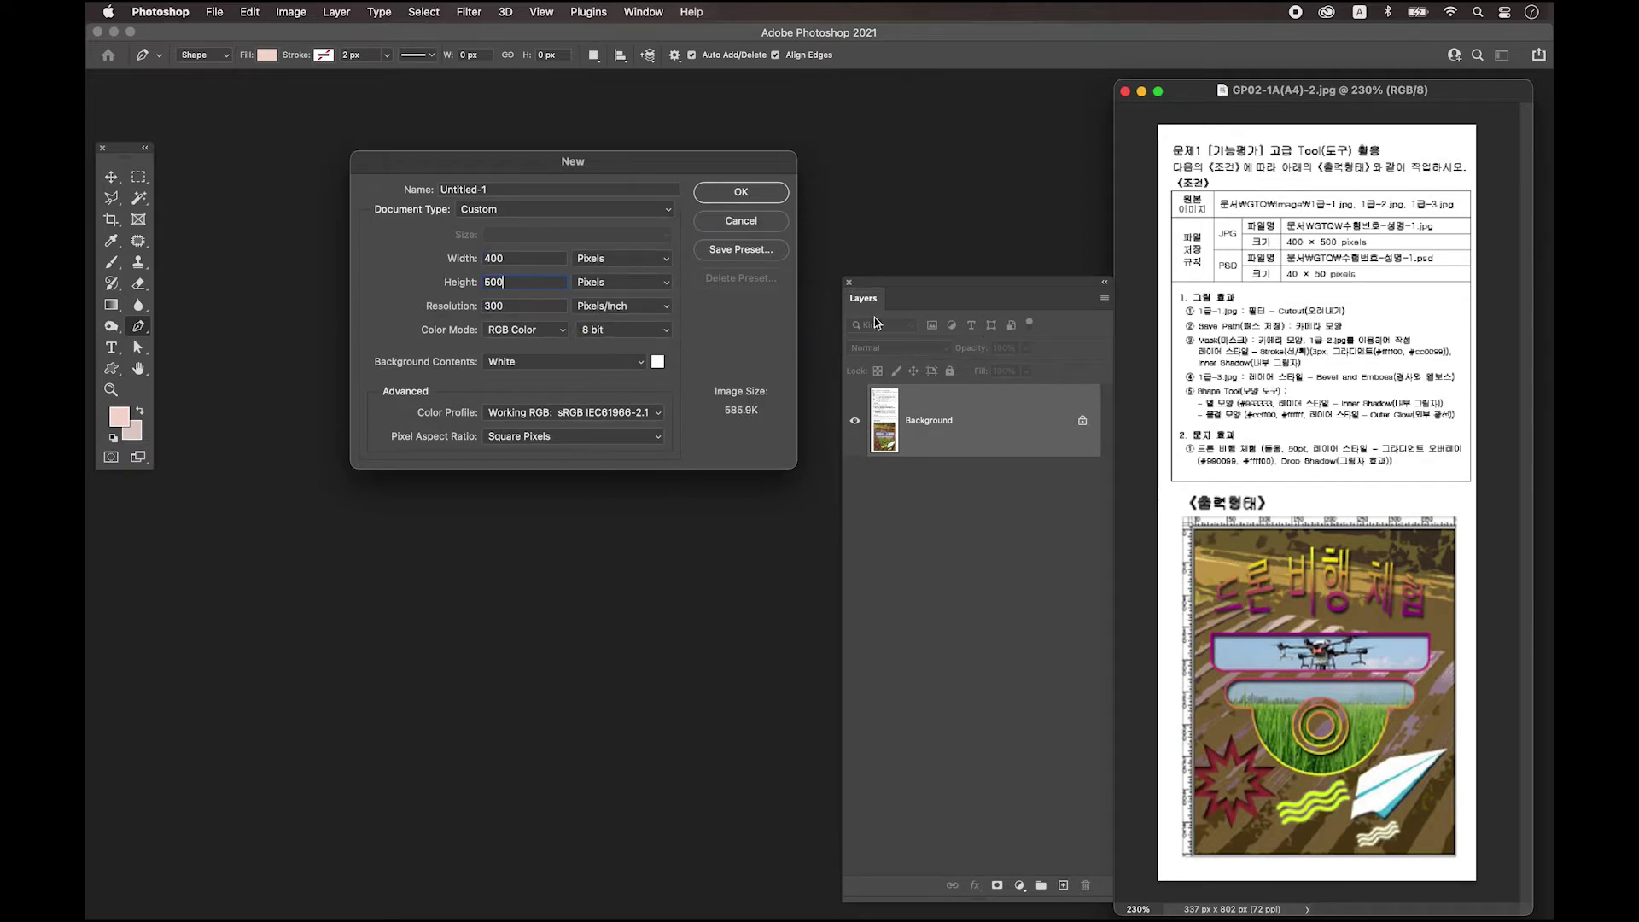
double_click(511, 308)
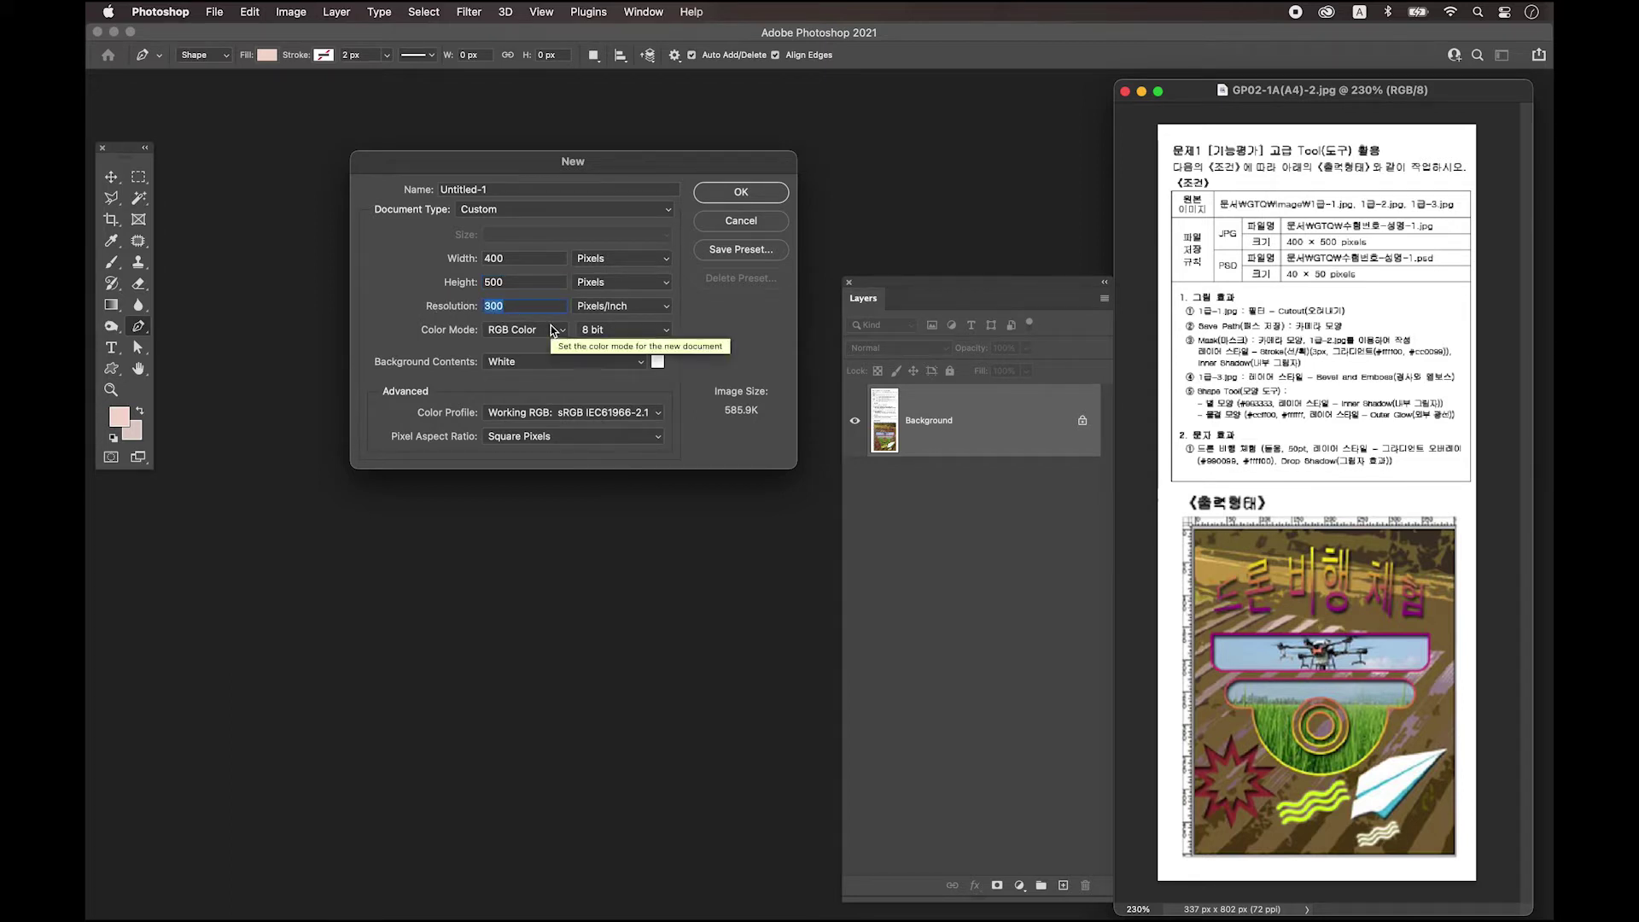
type("72")
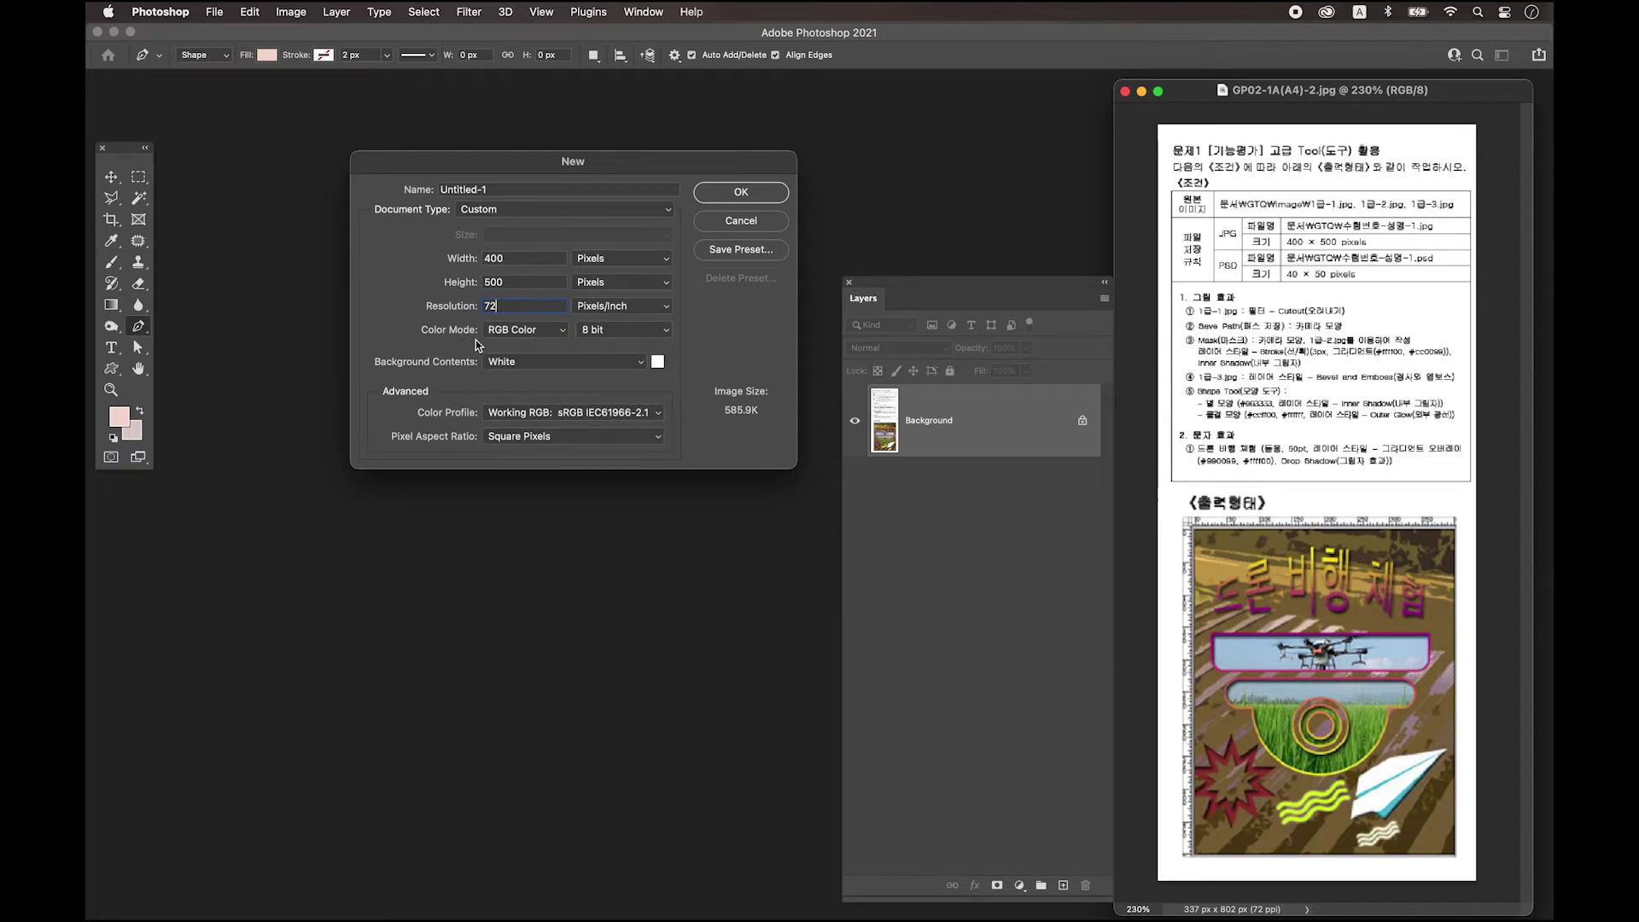
key("super+a")
left_click(751, 196)
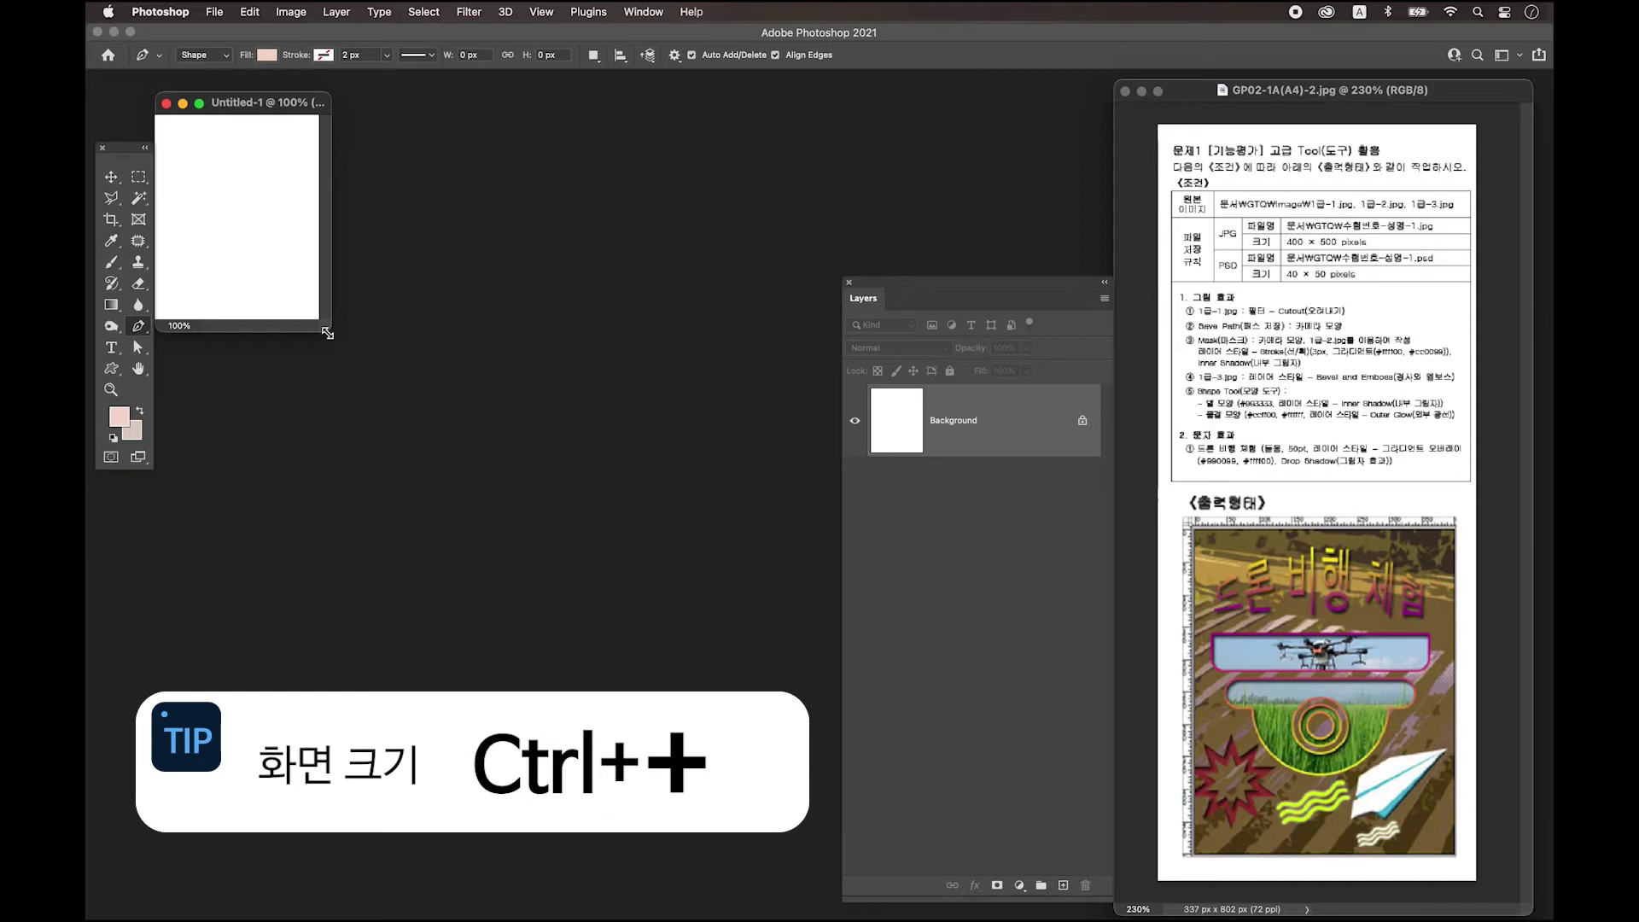
Zoom the Untitled-1 canvas to 300% and enlarge and reposition its window.
key("super+plus")
key("super+plus")
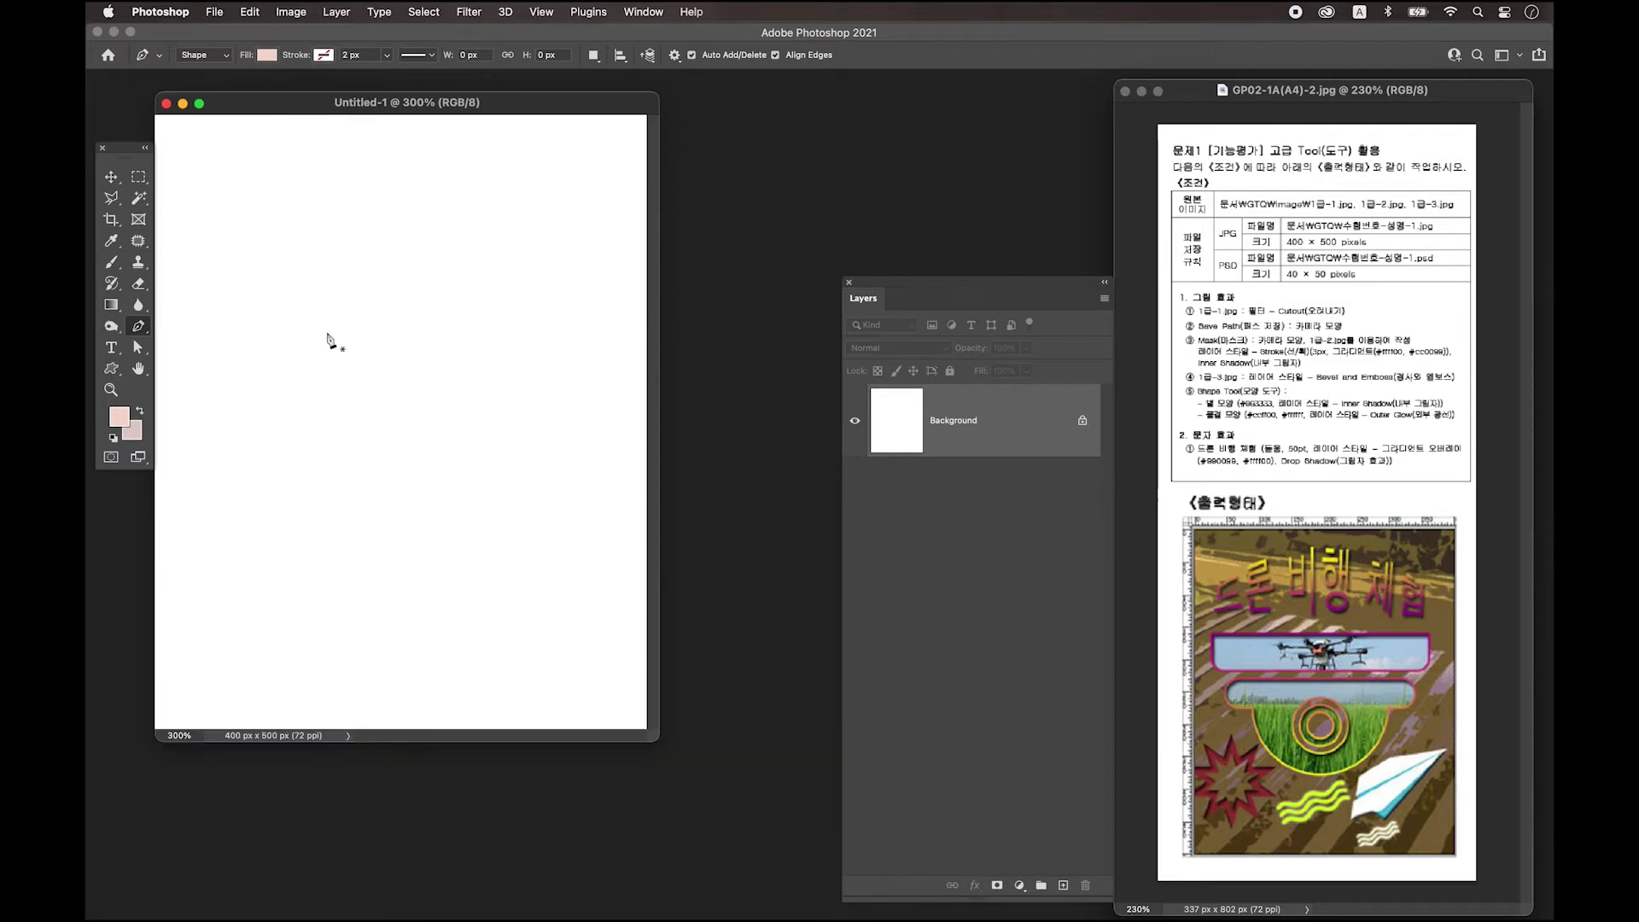
left_click_drag(310, 104, 342, 113)
left_click_drag(688, 746, 801, 846)
left_click_drag(454, 114, 468, 125)
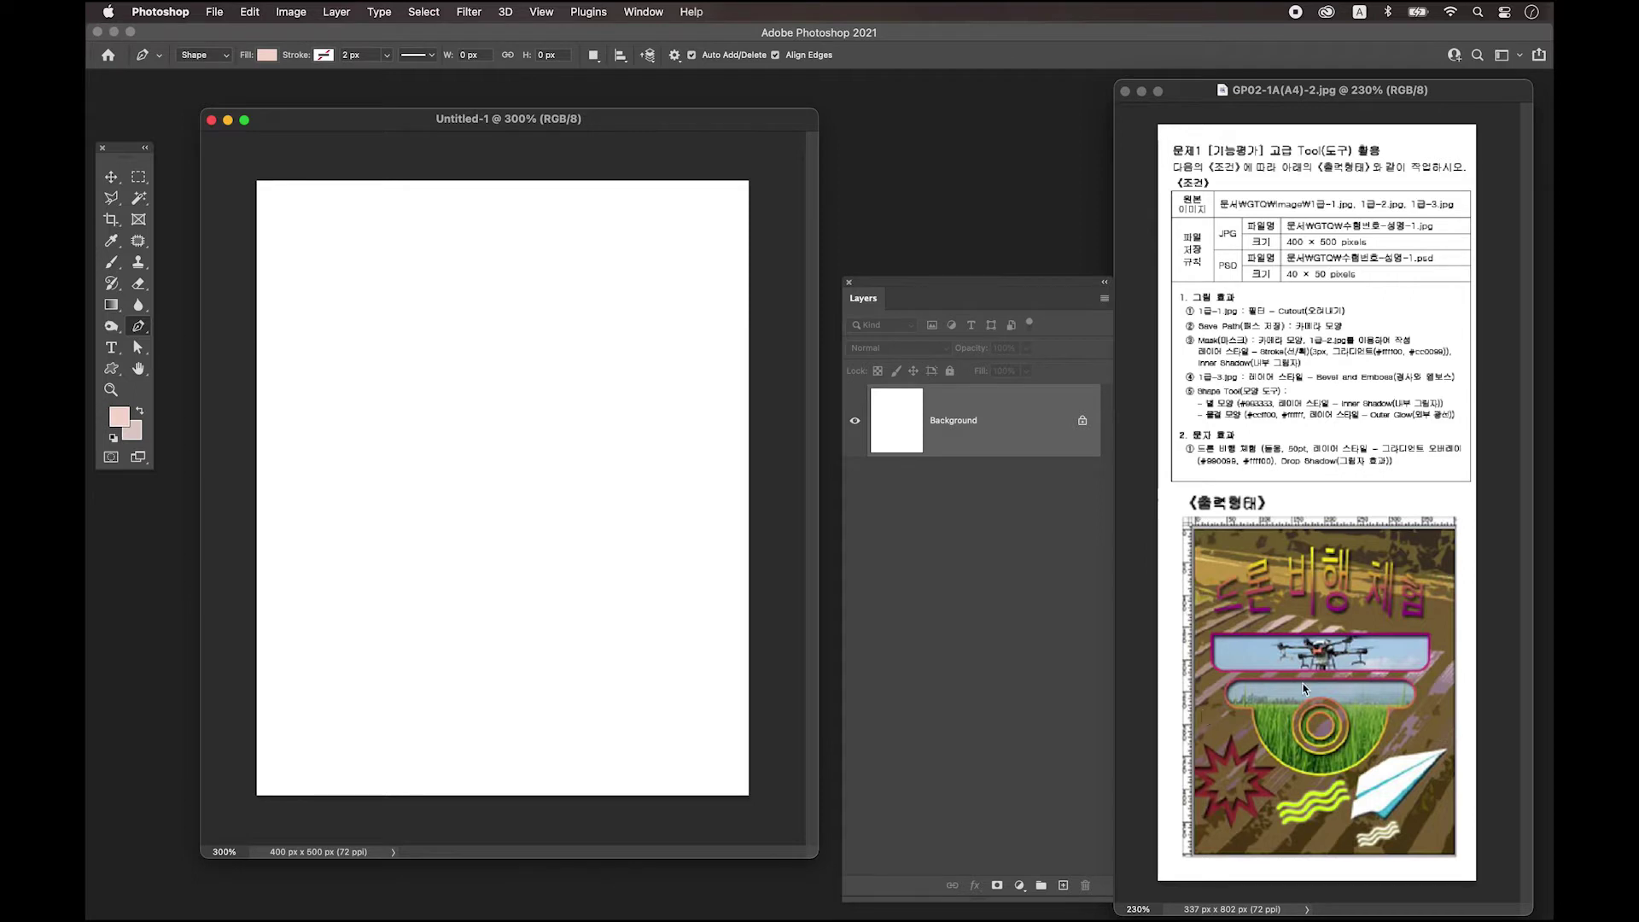
Turn on rulers for the Untitled-1 canvas and nudge its window into place.
left_click(545, 14)
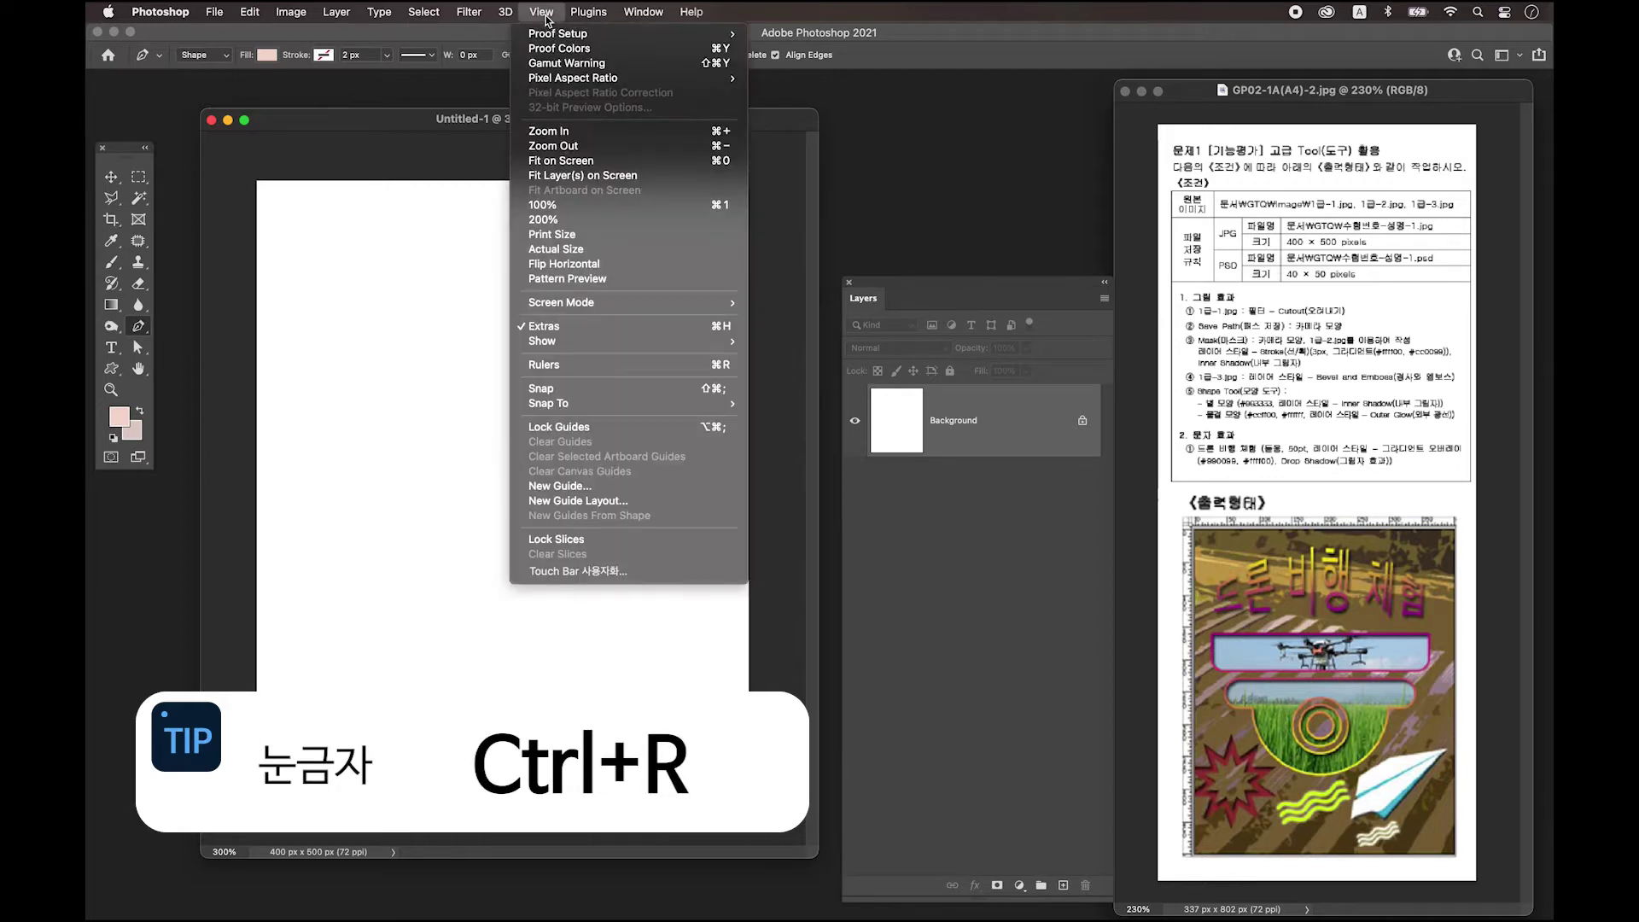
left_click(575, 365)
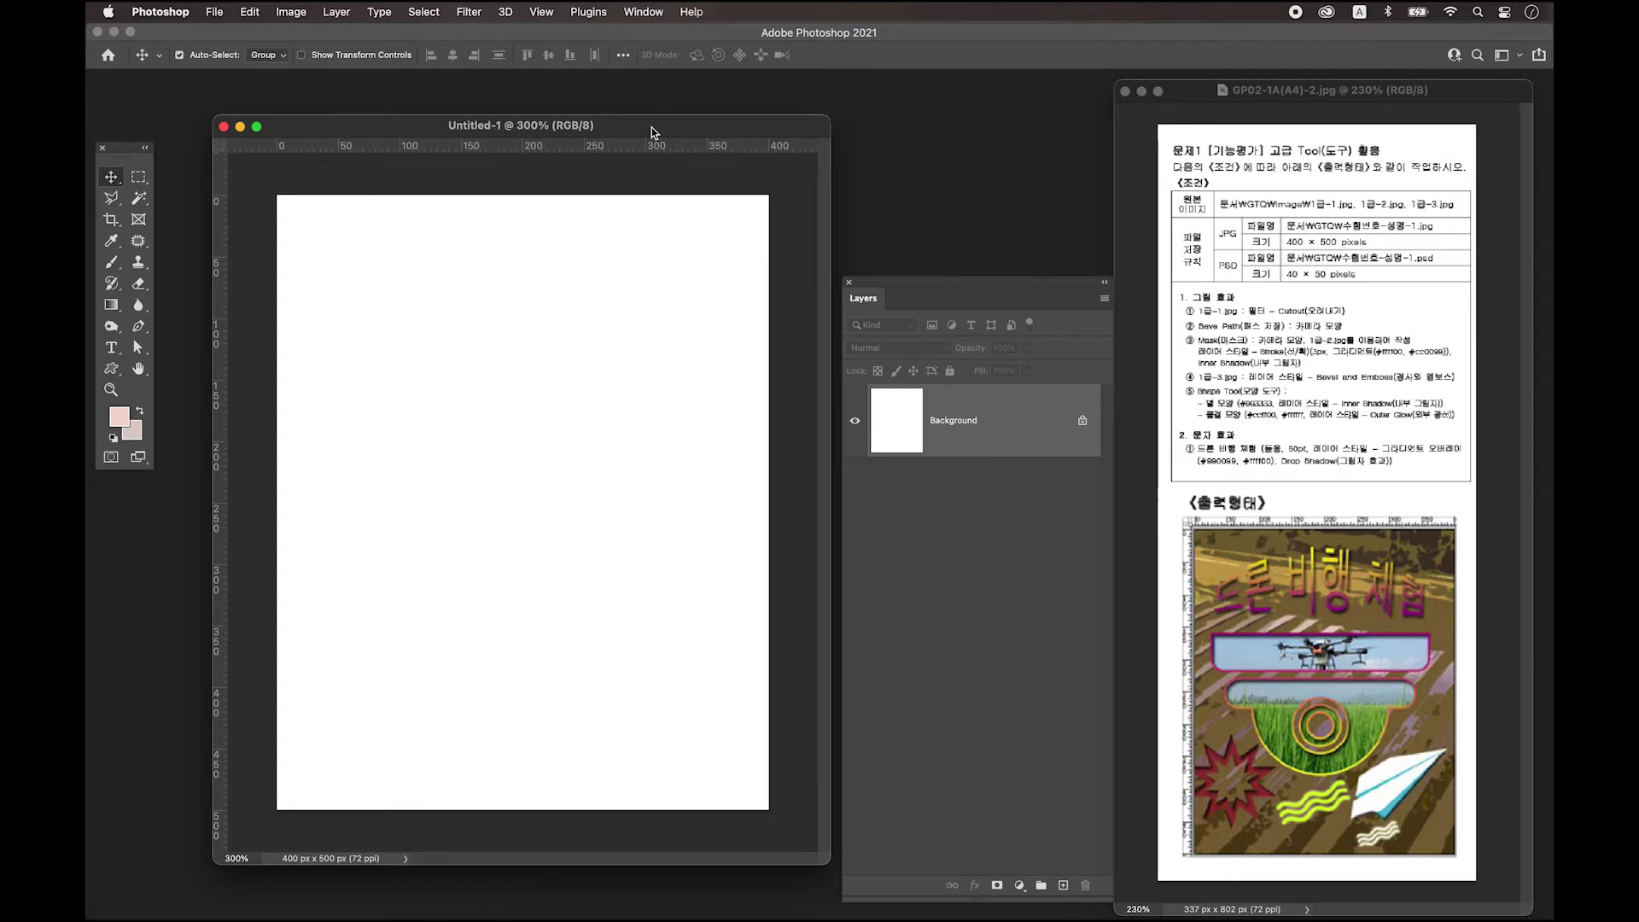
left_click_drag(652, 126, 651, 131)
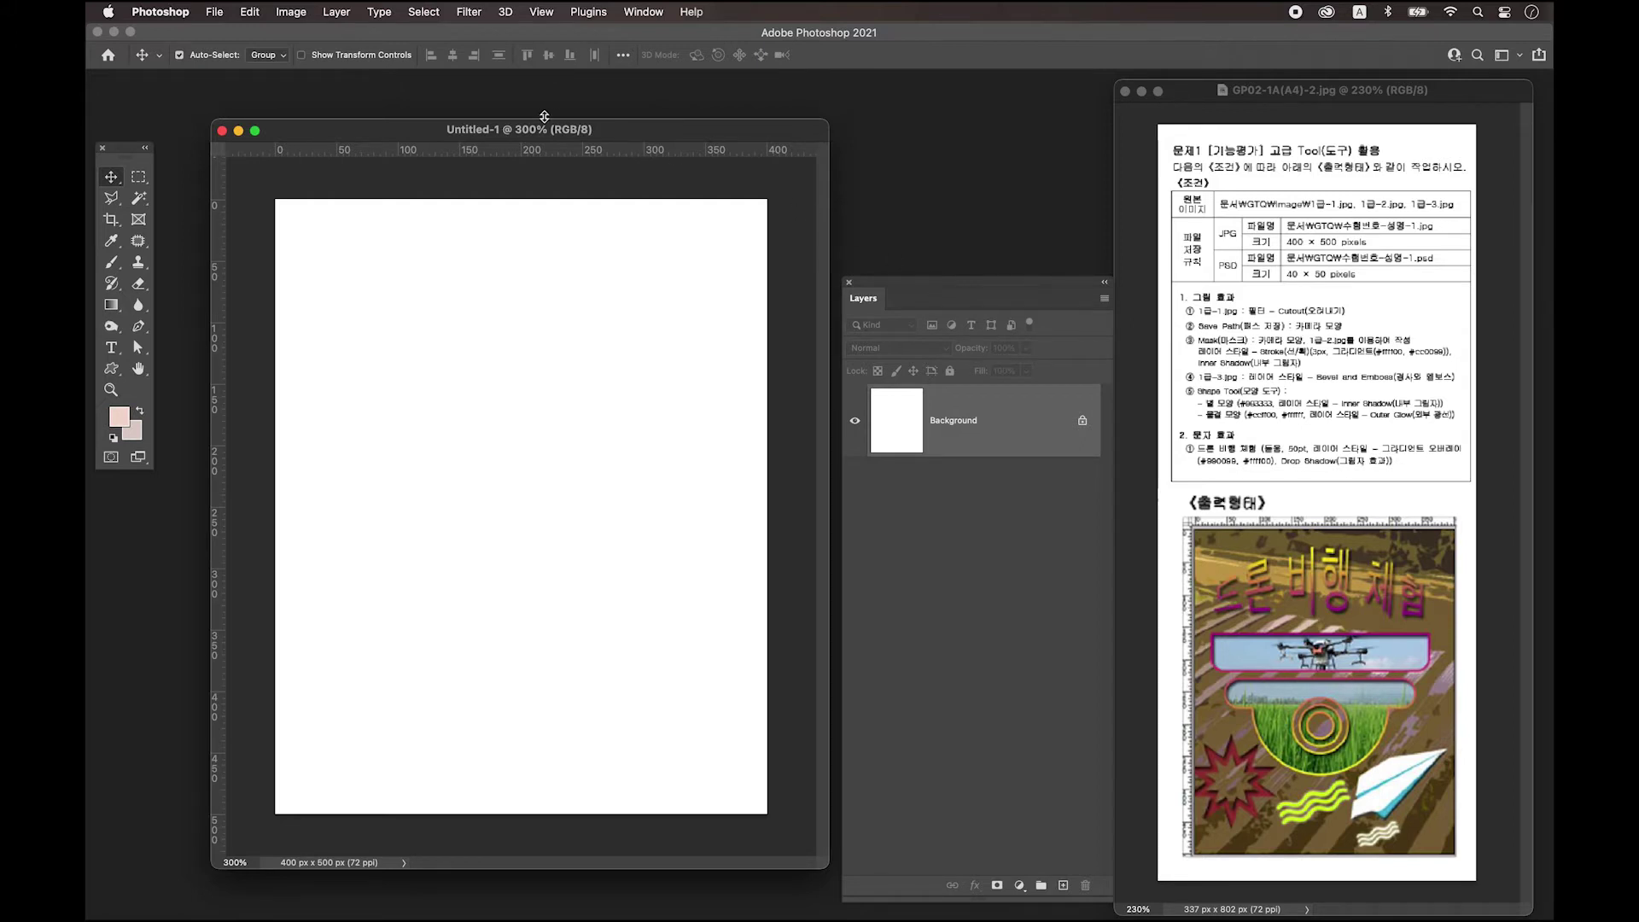
left_click_drag(566, 134, 567, 139)
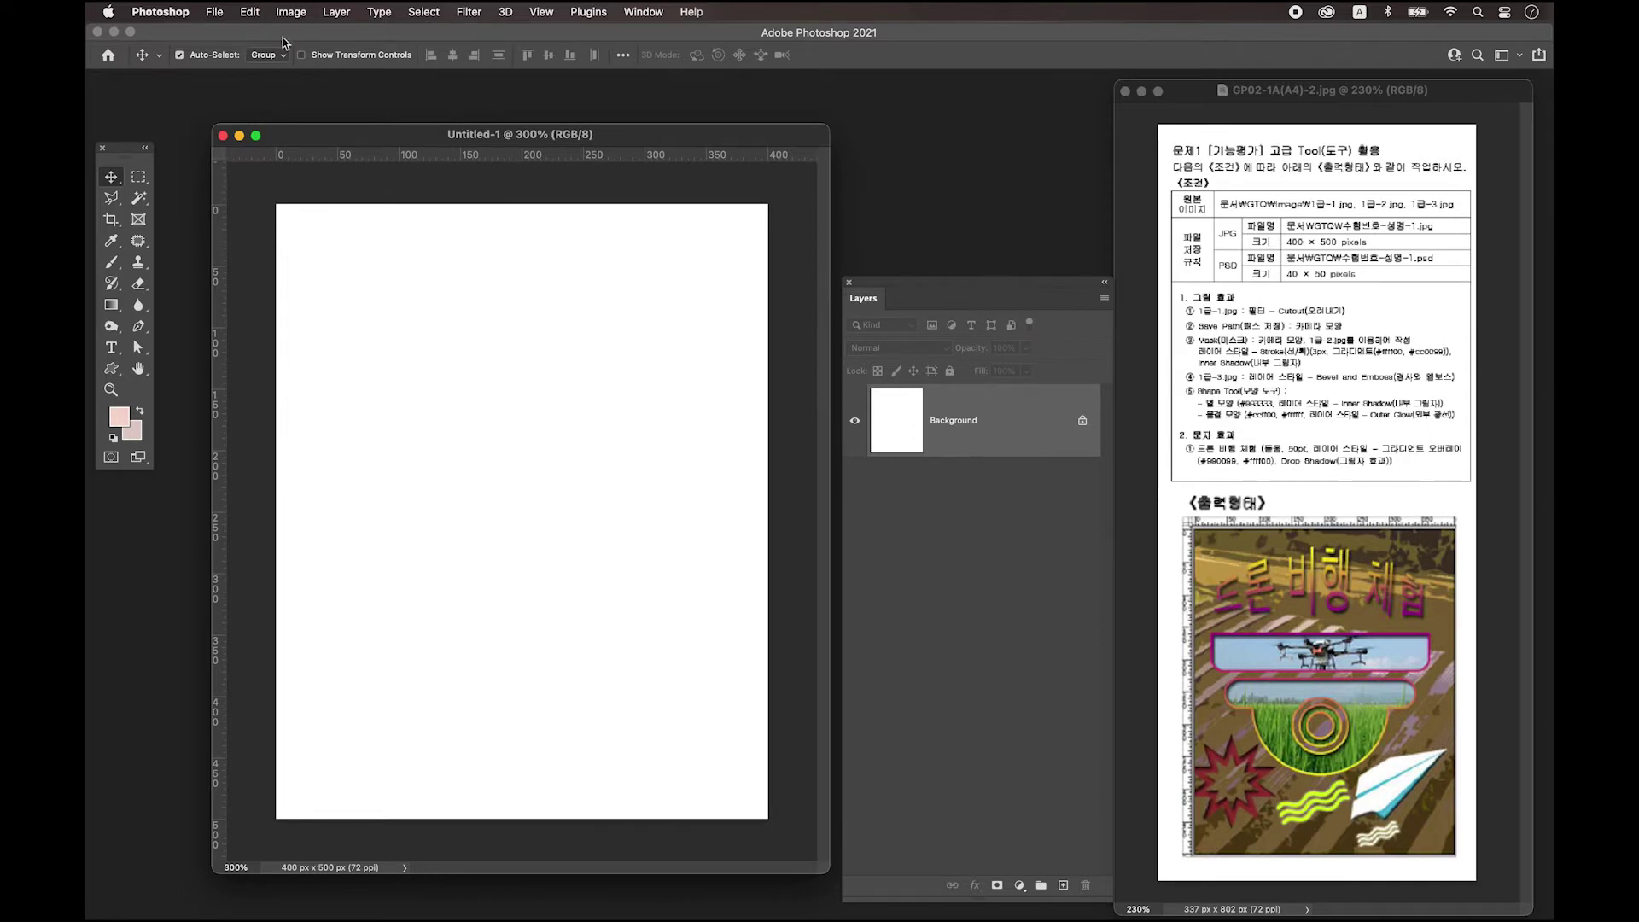
Save the canvas to this computer as a PSD named with the candidate number, name and '-1'.
left_click(214, 14)
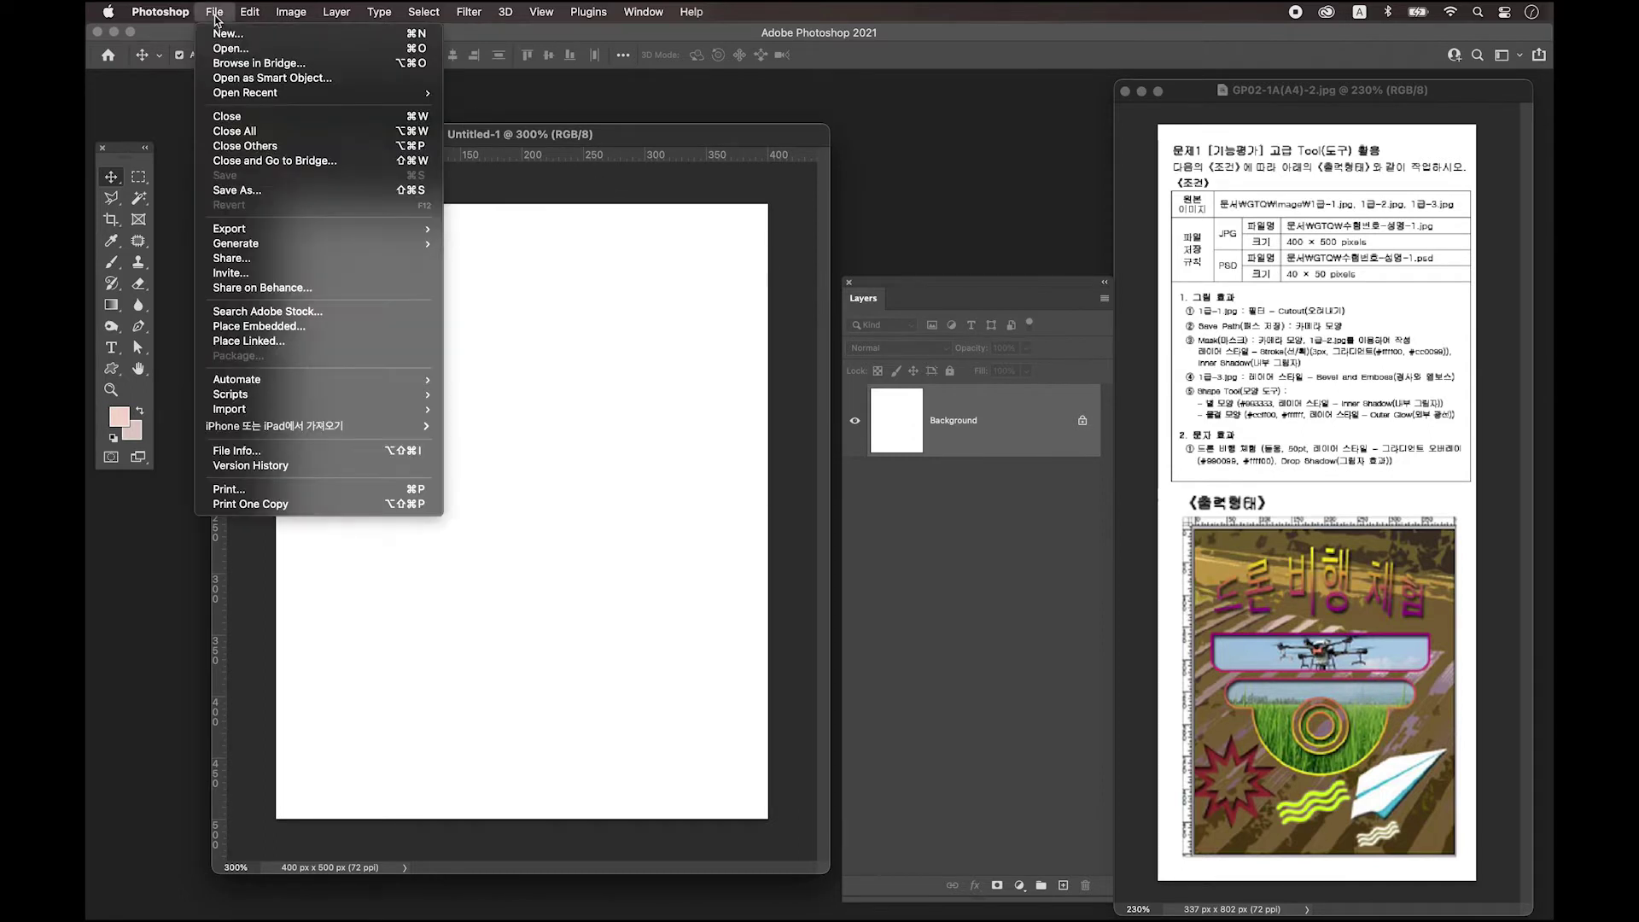
left_click(286, 198)
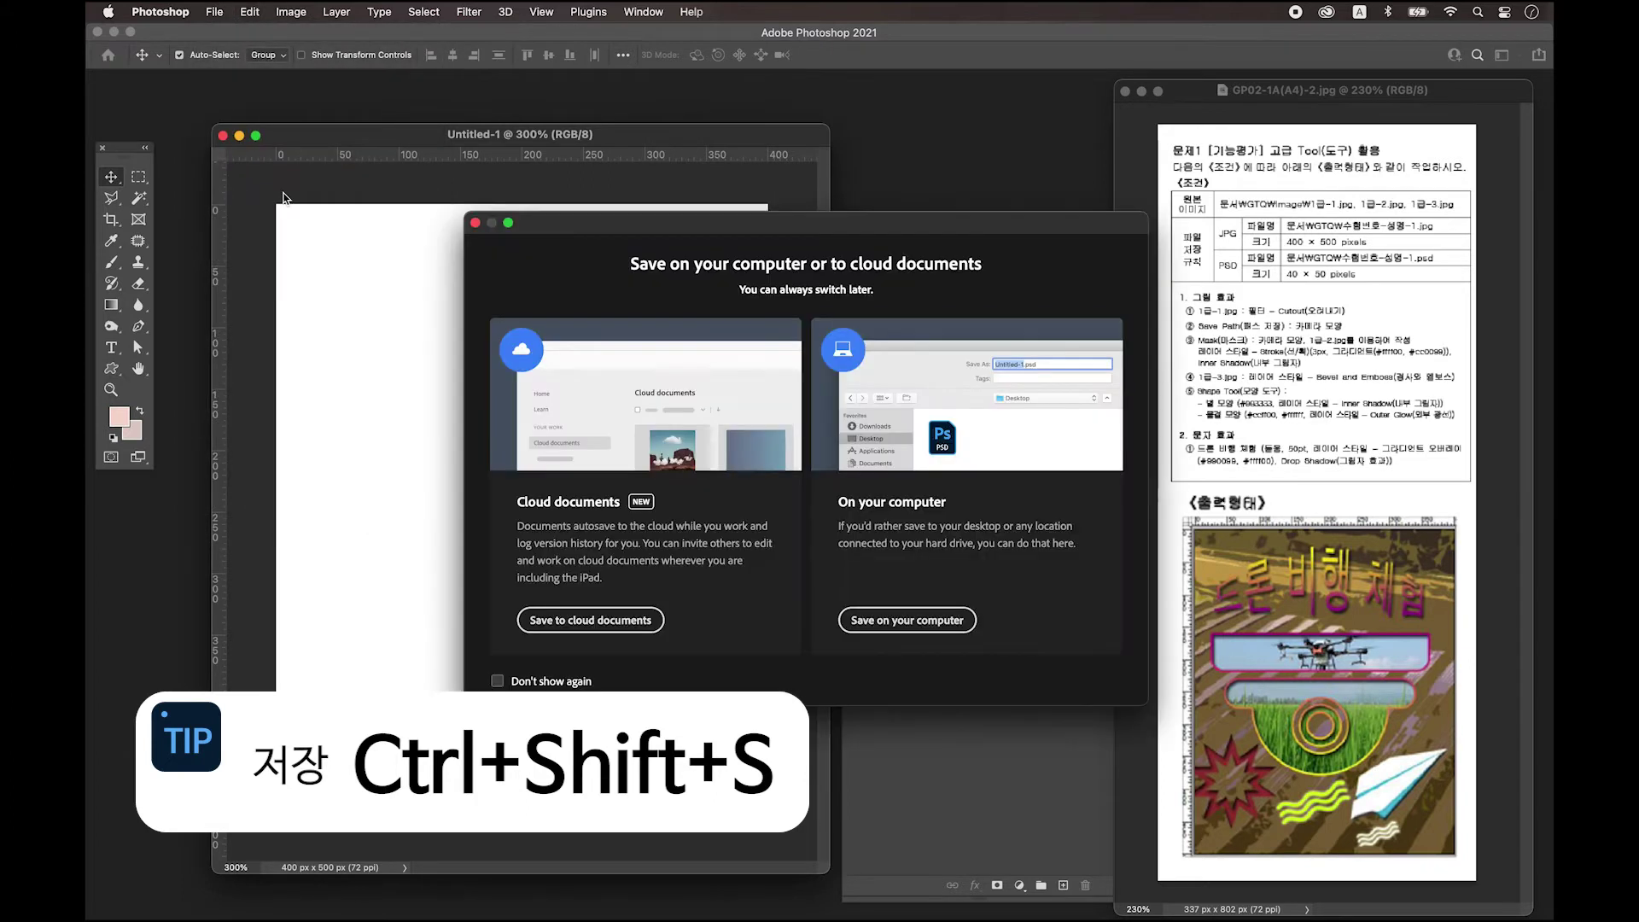
left_click(931, 631)
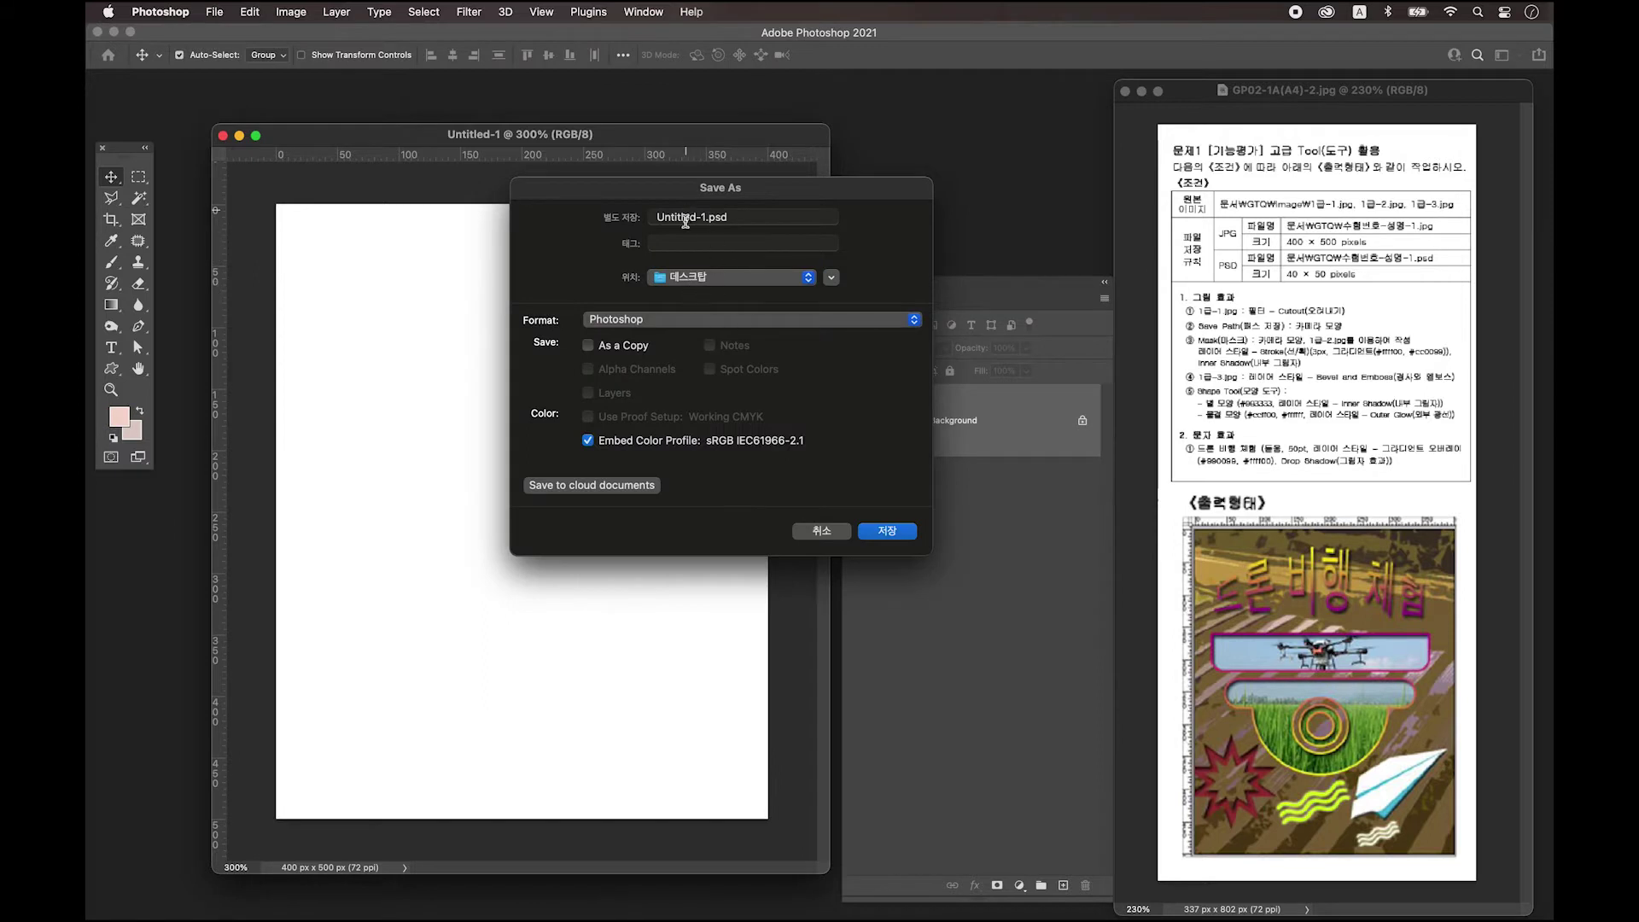
left_click(692, 217)
triple_click(707, 218)
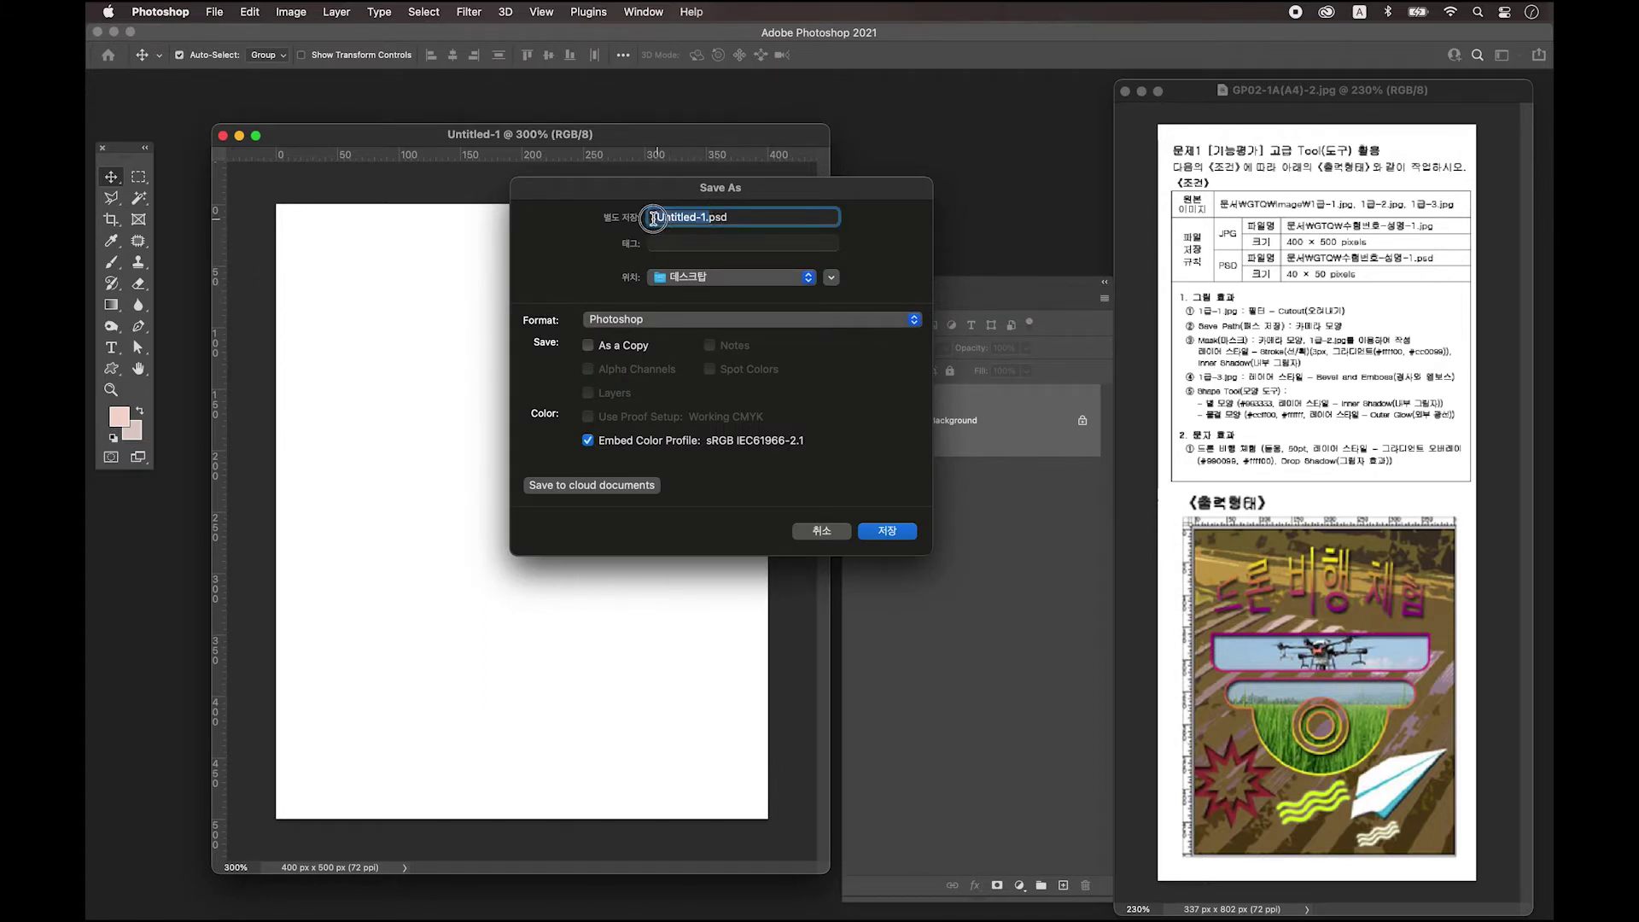
left_click(710, 217)
left_click_drag(710, 218, 641, 215)
type("12345-")
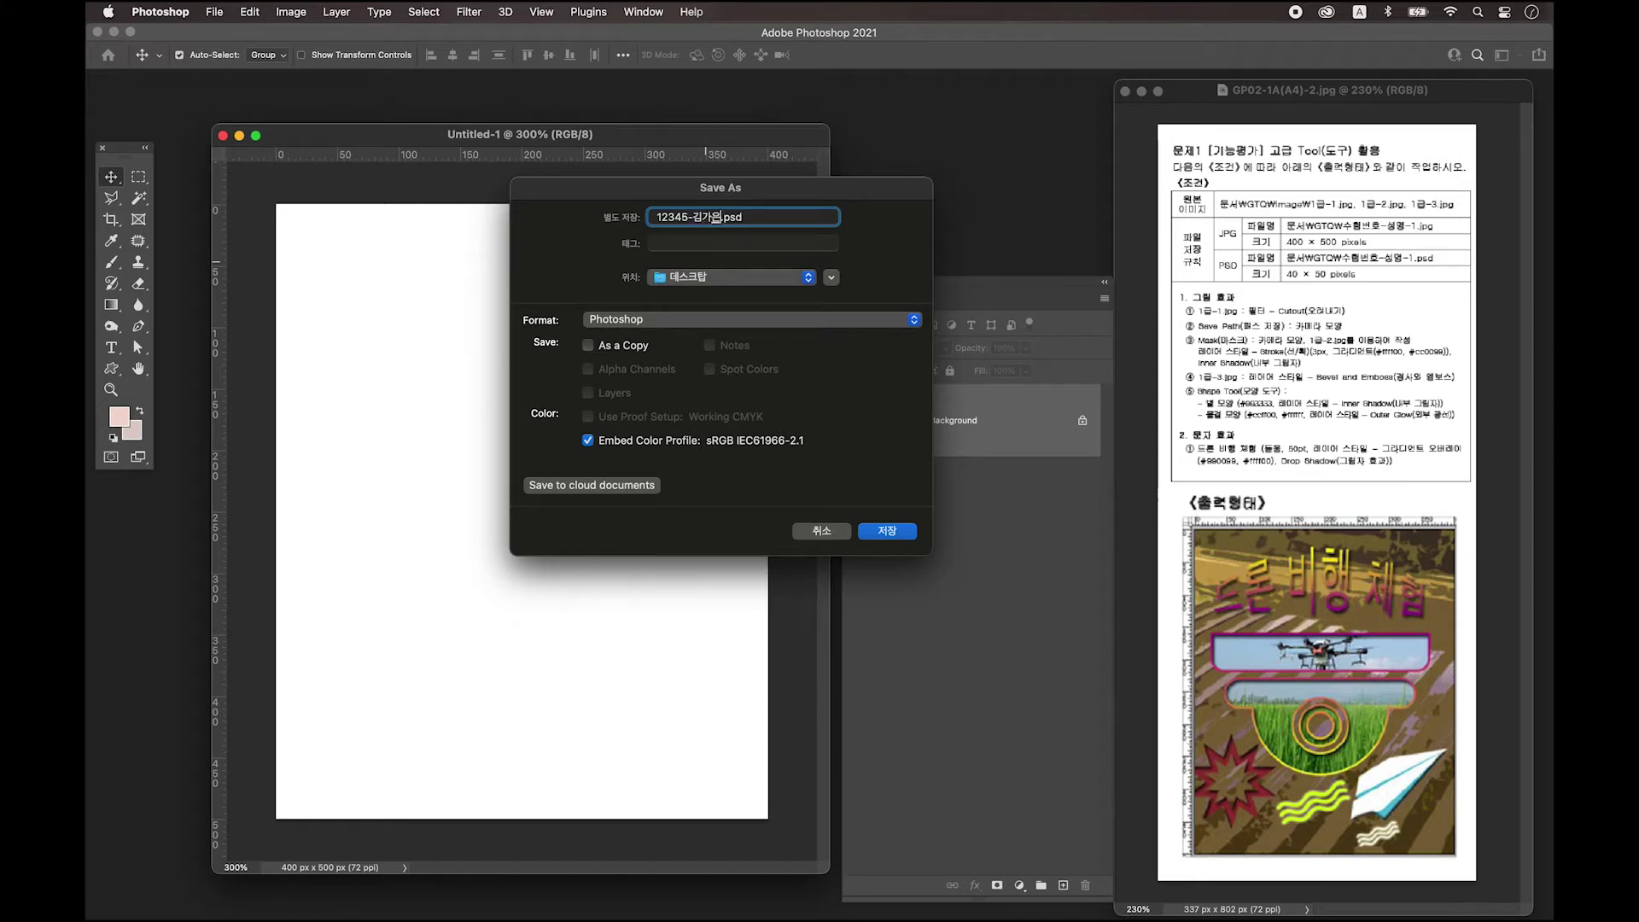
type("-1")
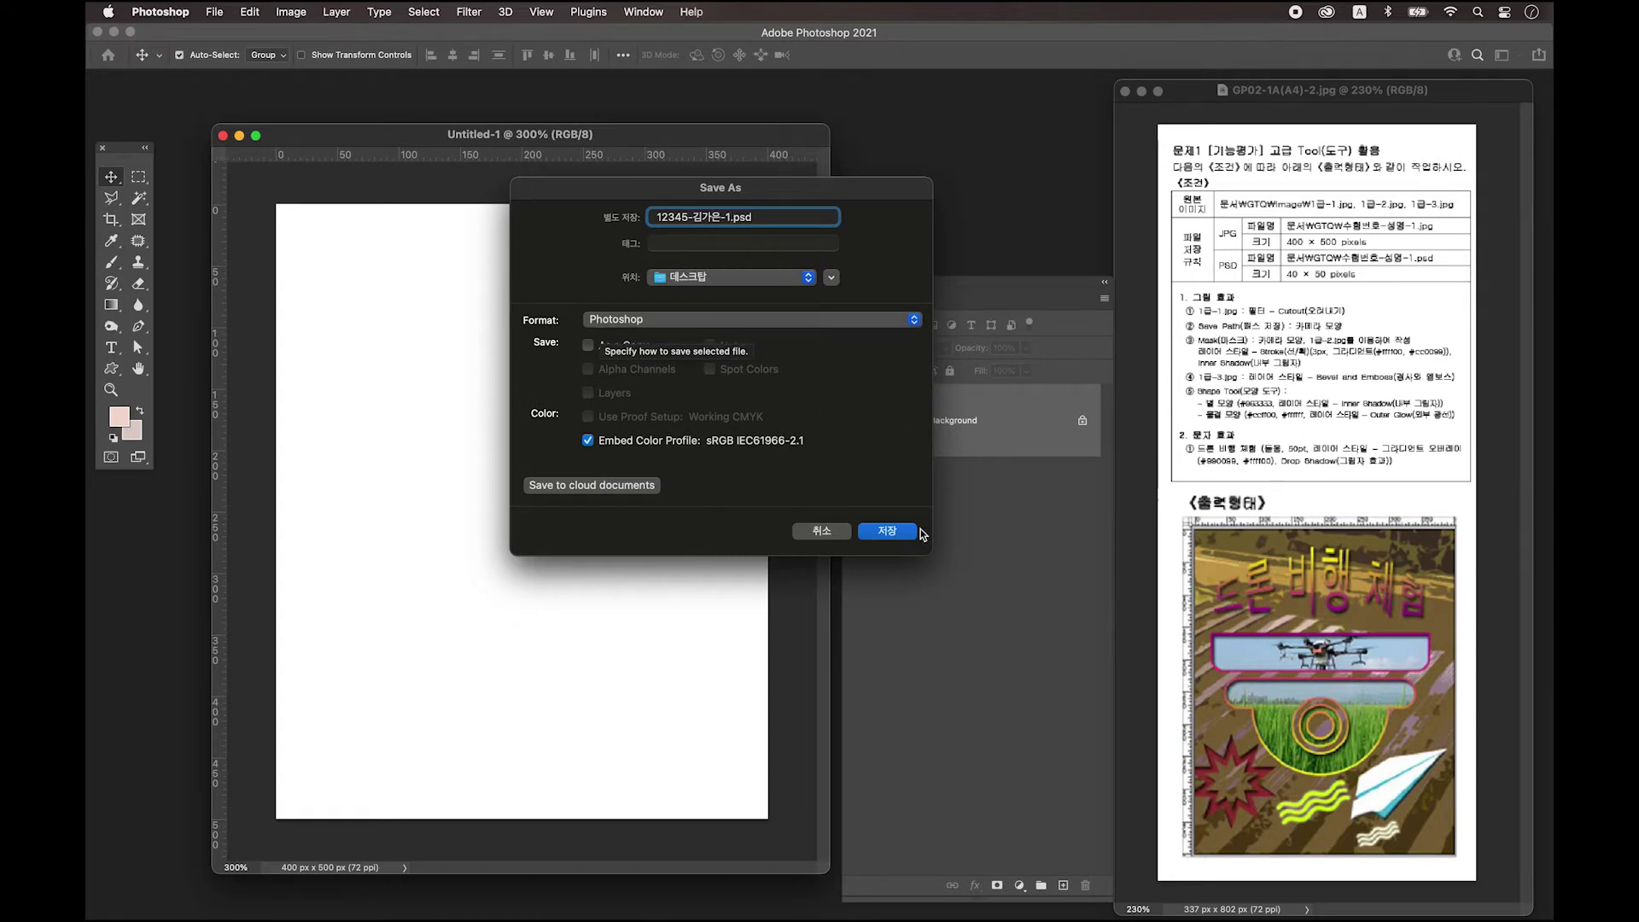
left_click(888, 531)
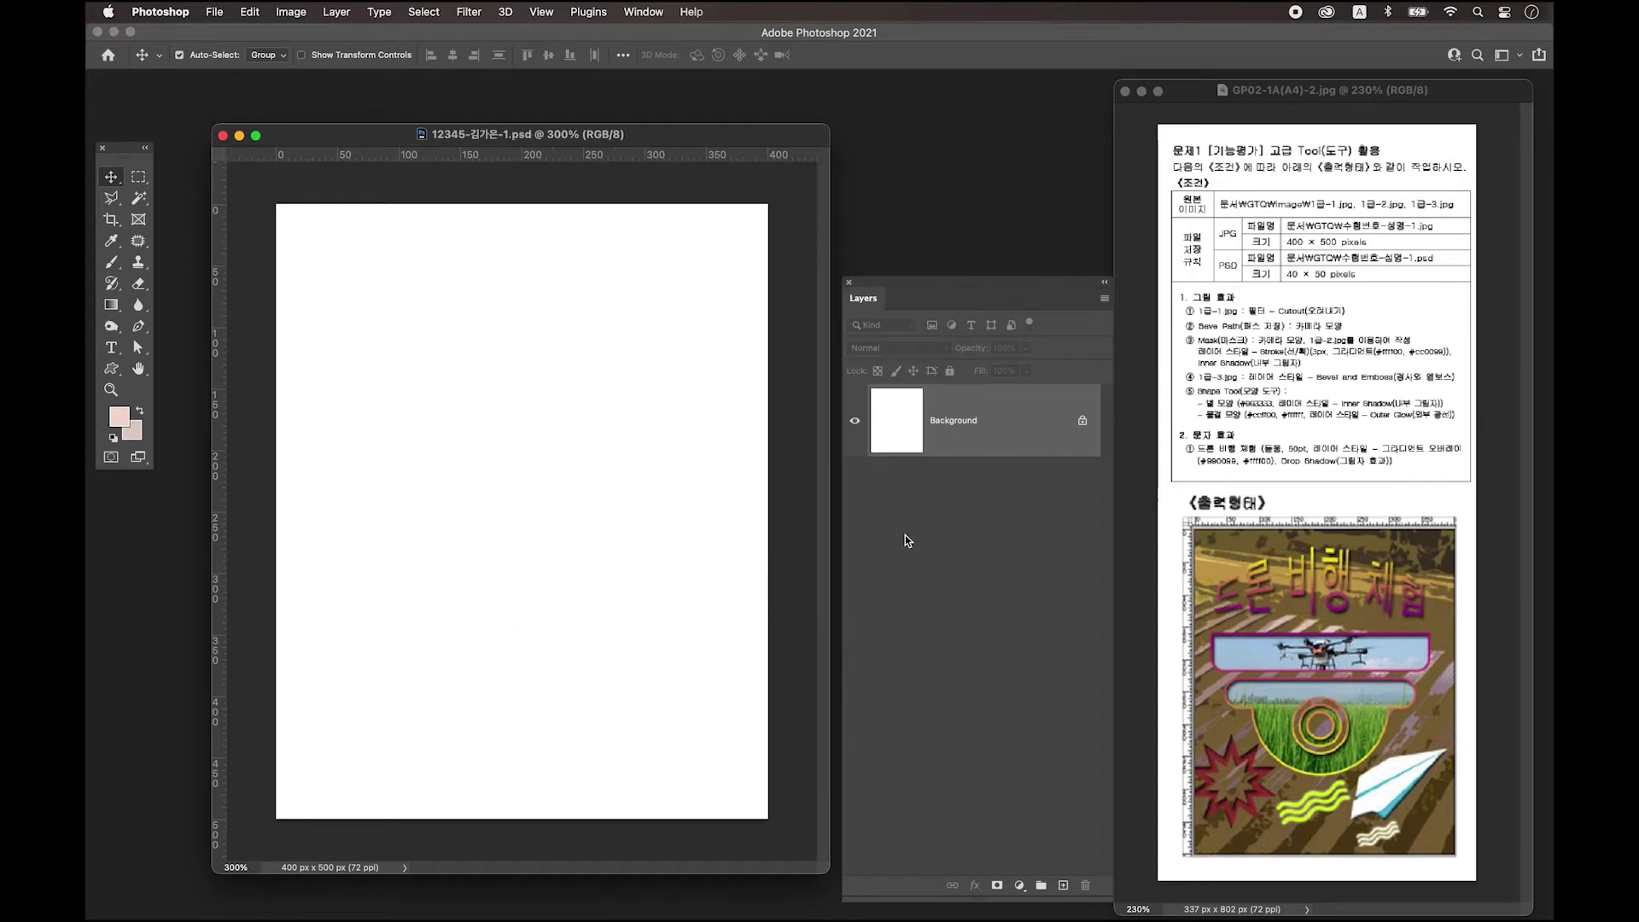
Shift the poster window slightly left and settle the Layers panel lower beside it.
left_click_drag(545, 120, 553, 116)
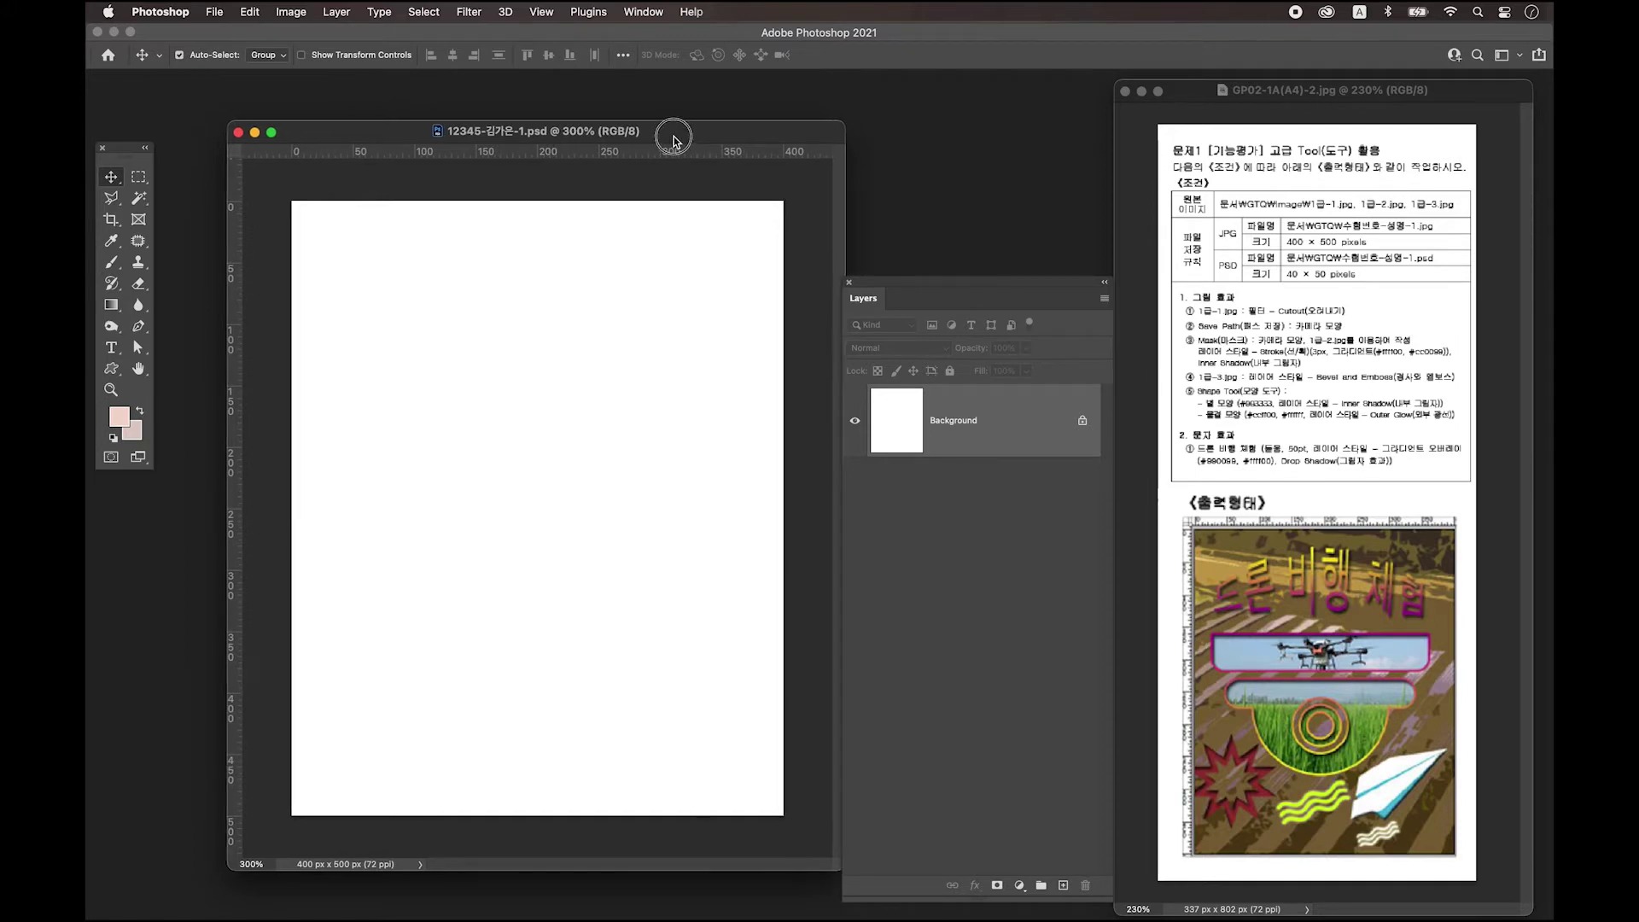
left_click_drag(669, 136, 659, 136)
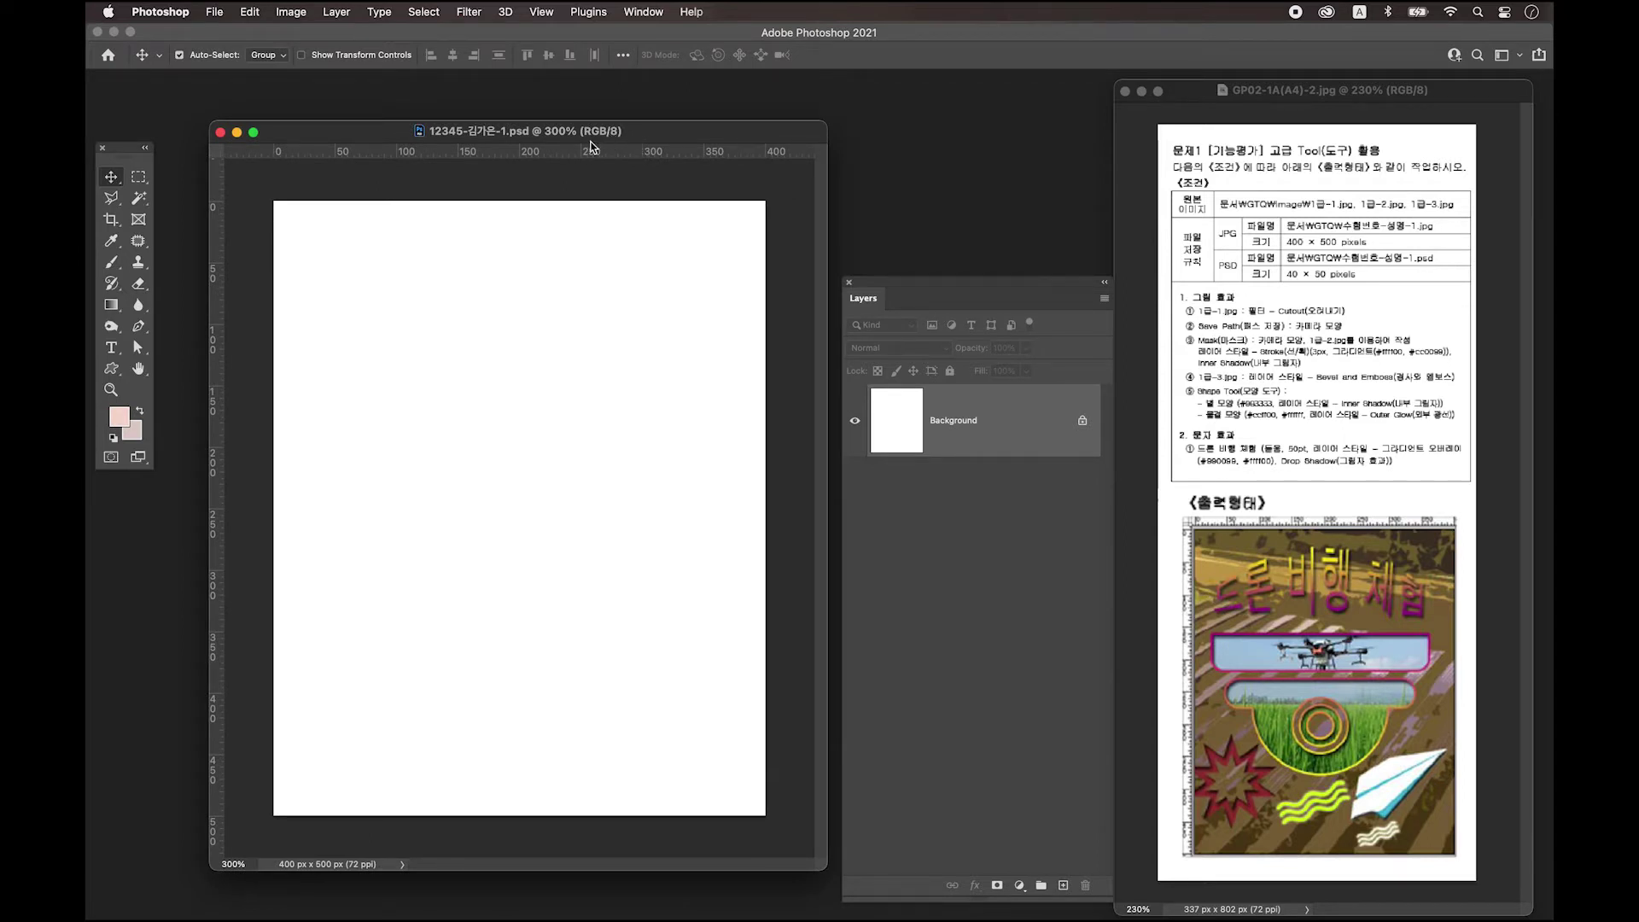
left_click_drag(1009, 286, 1020, 230)
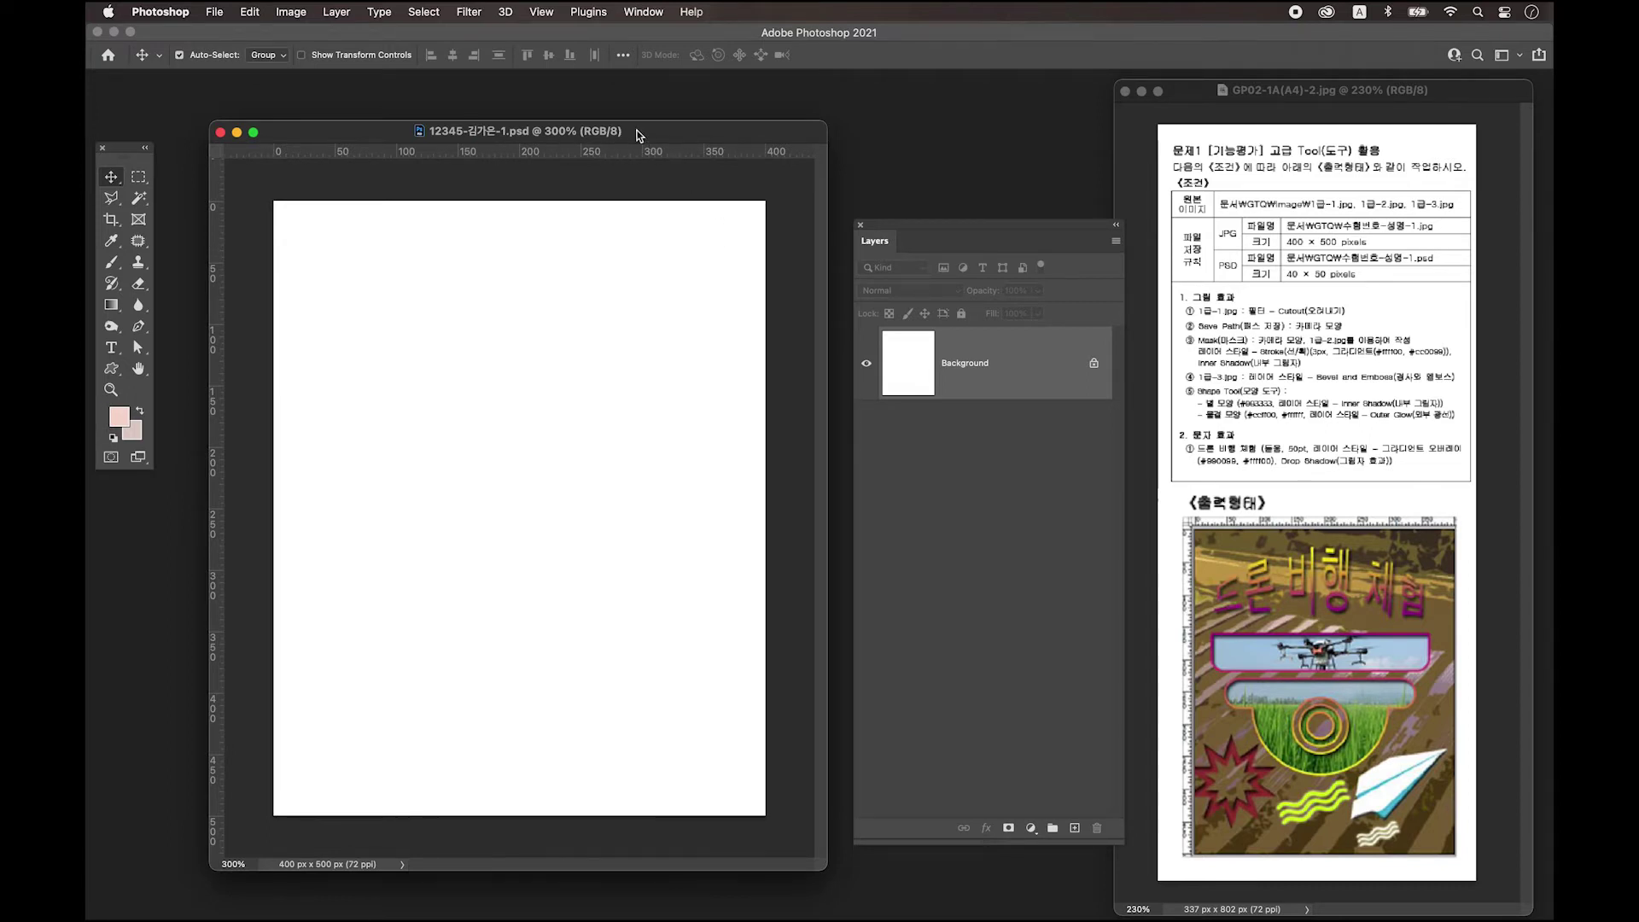
left_click_drag(964, 225, 951, 470)
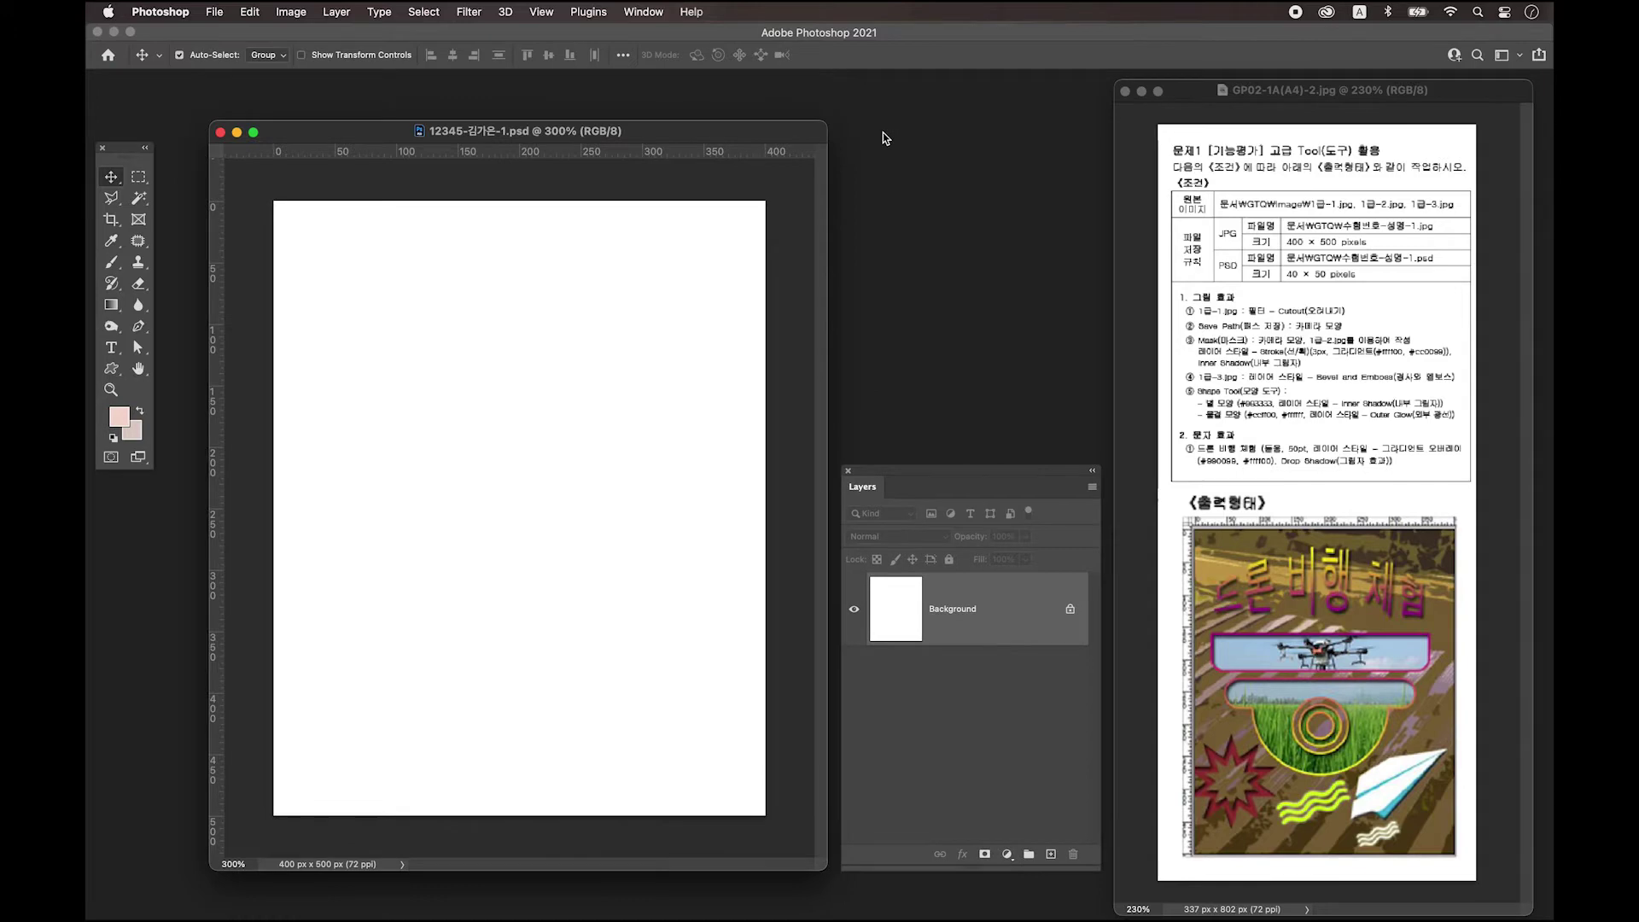
Open 1급-1.jpg, 1급-2.jpg and 1급-3.jpg together from the 소스파일 folder.
left_click(215, 14)
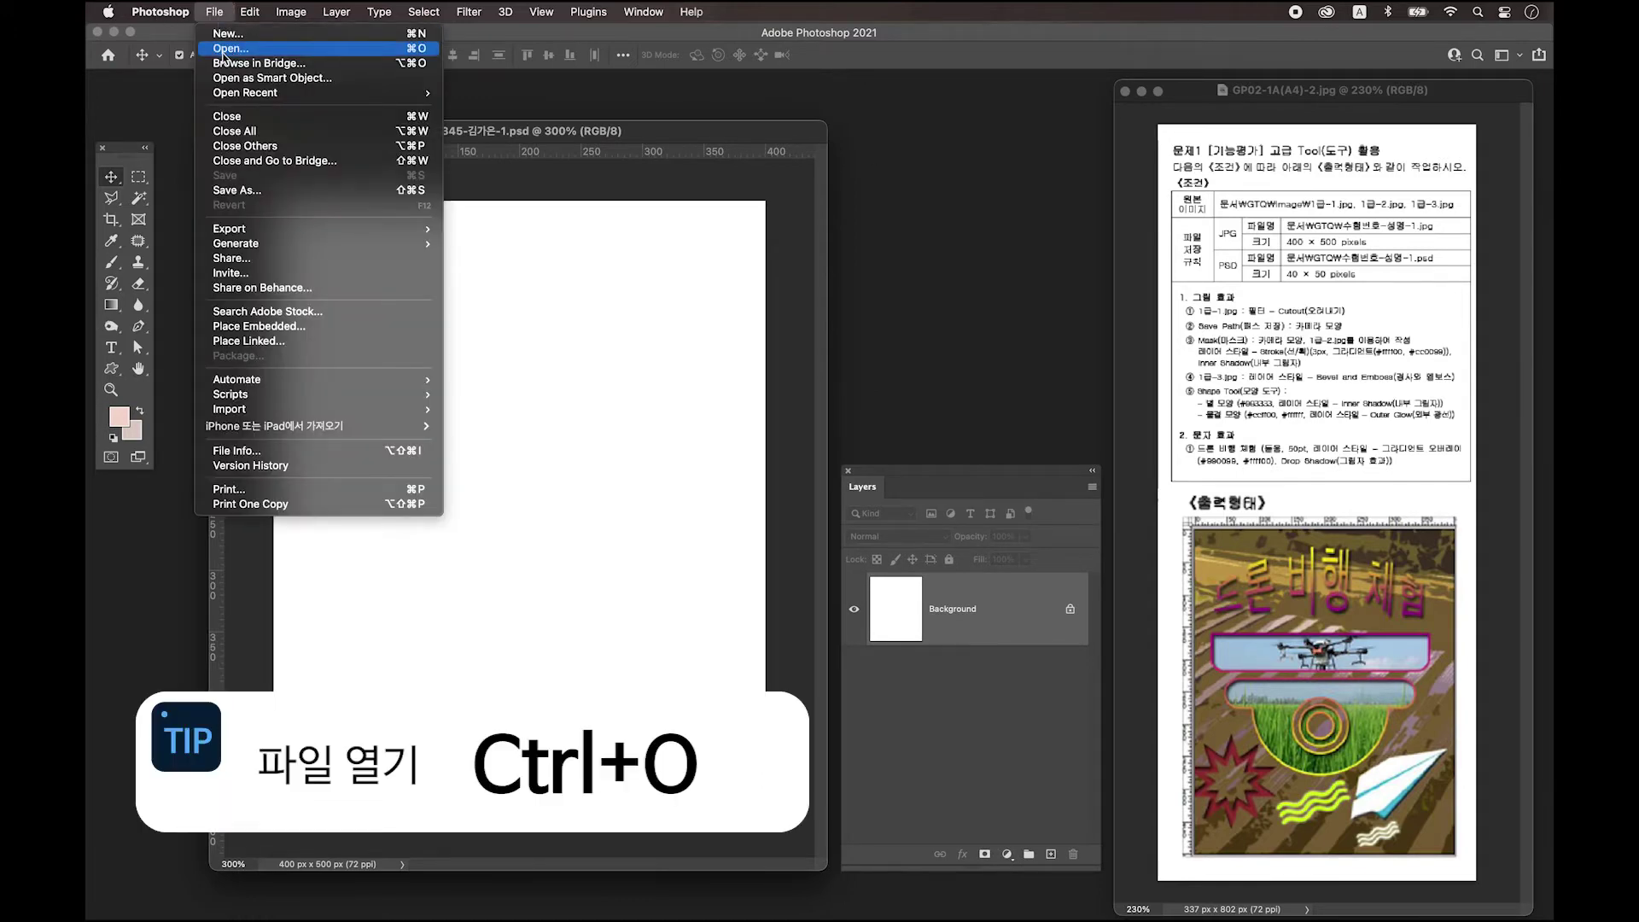
left_click(223, 49)
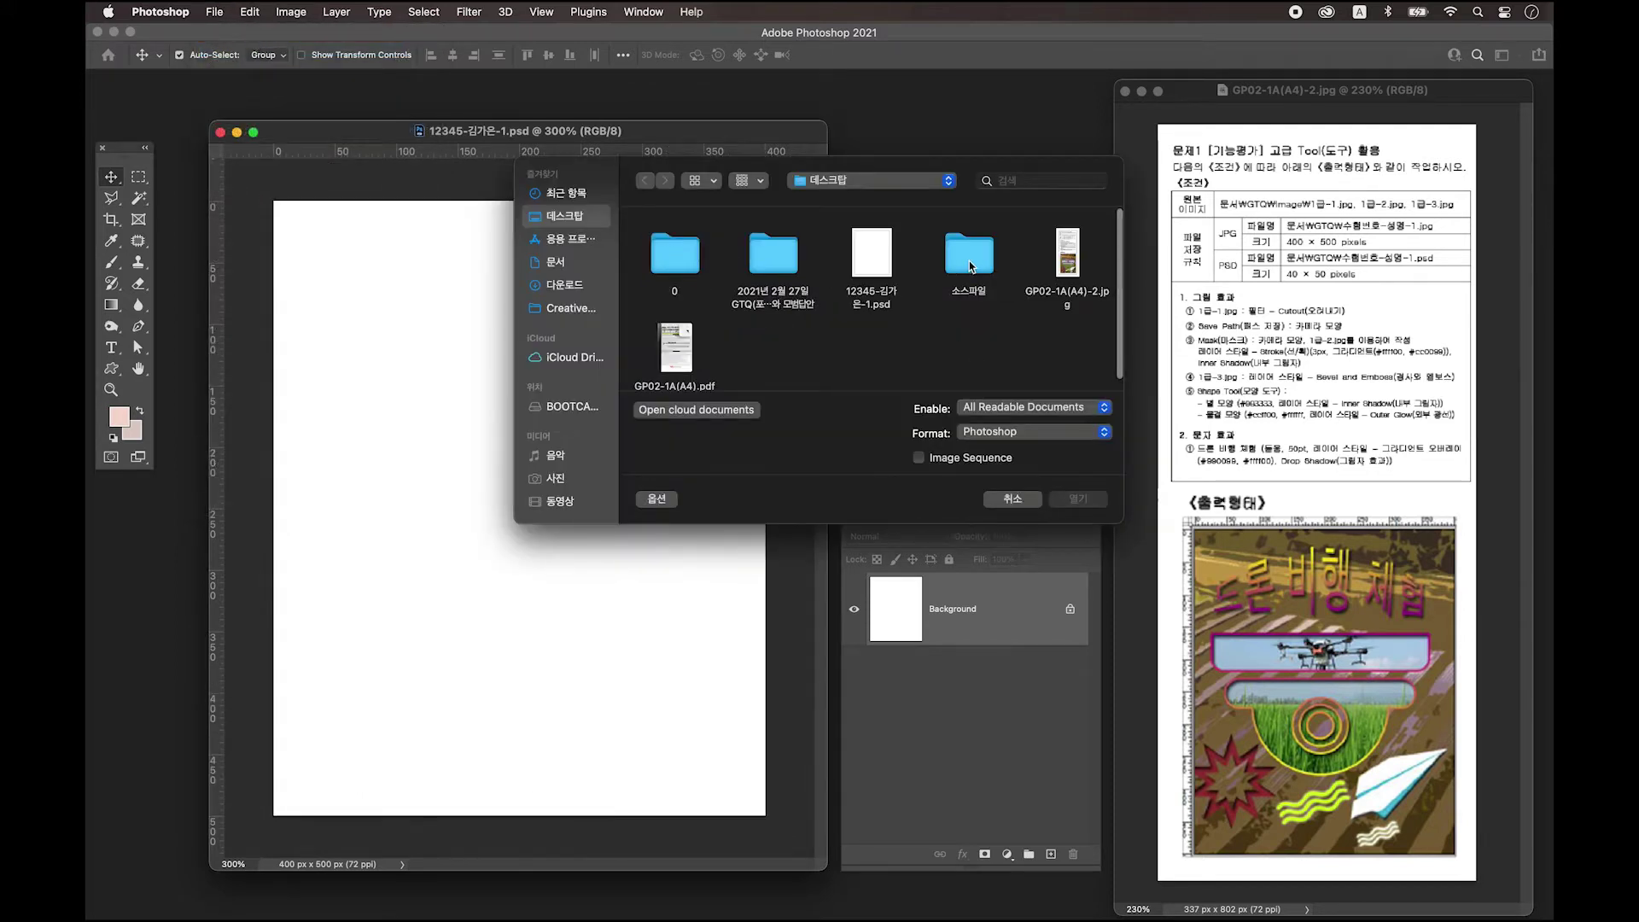
double_click(970, 268)
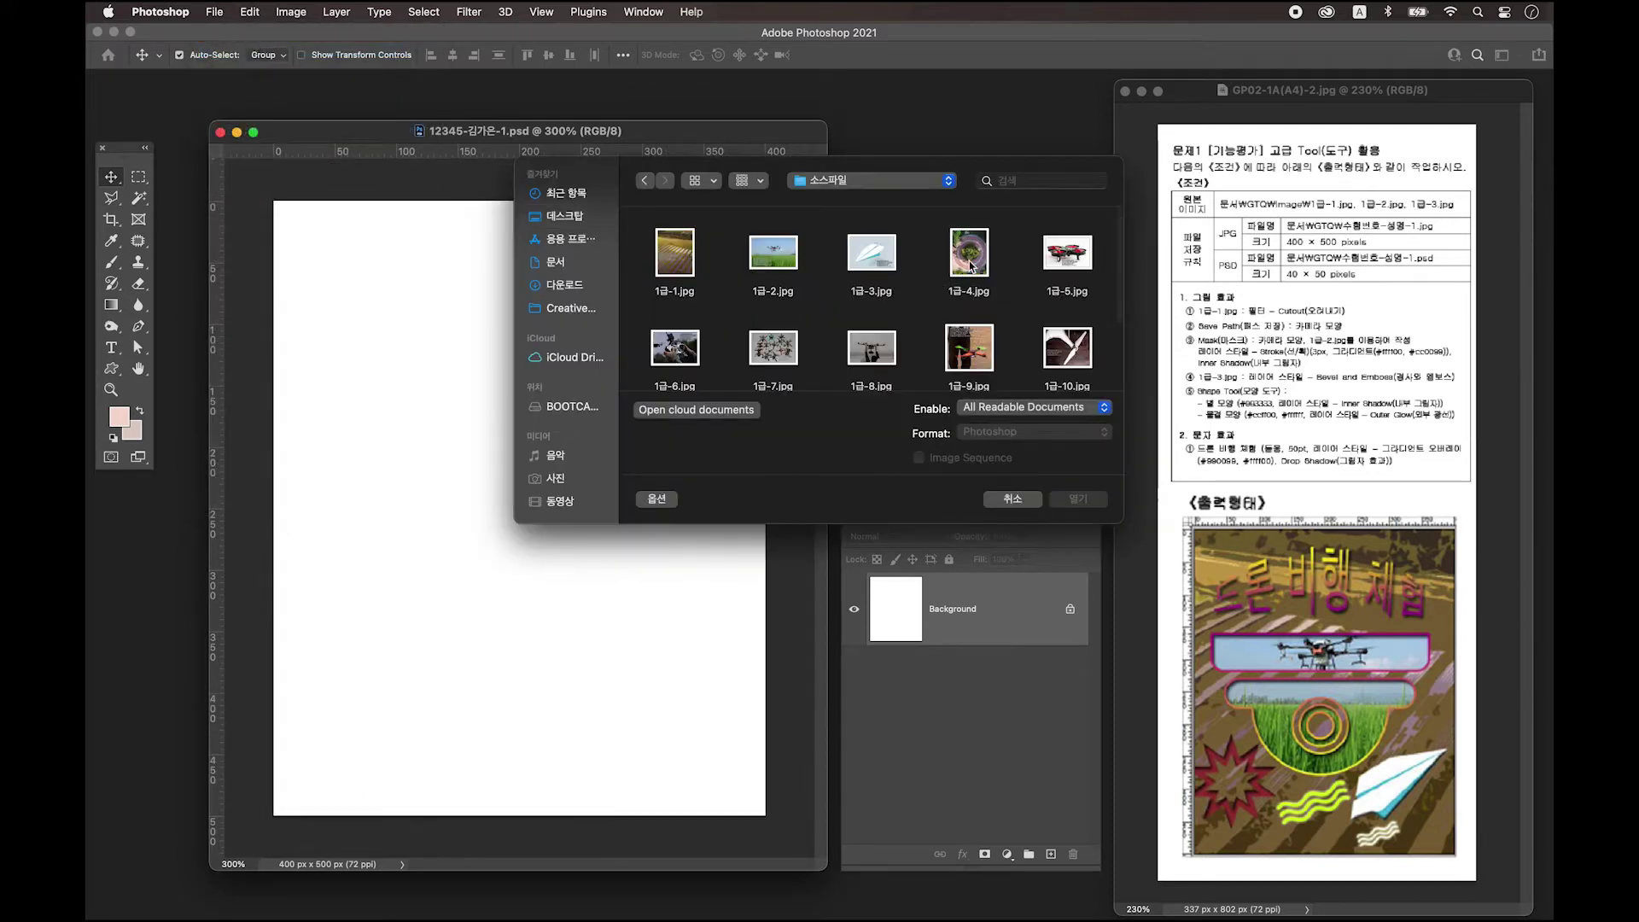
left_click(674, 253)
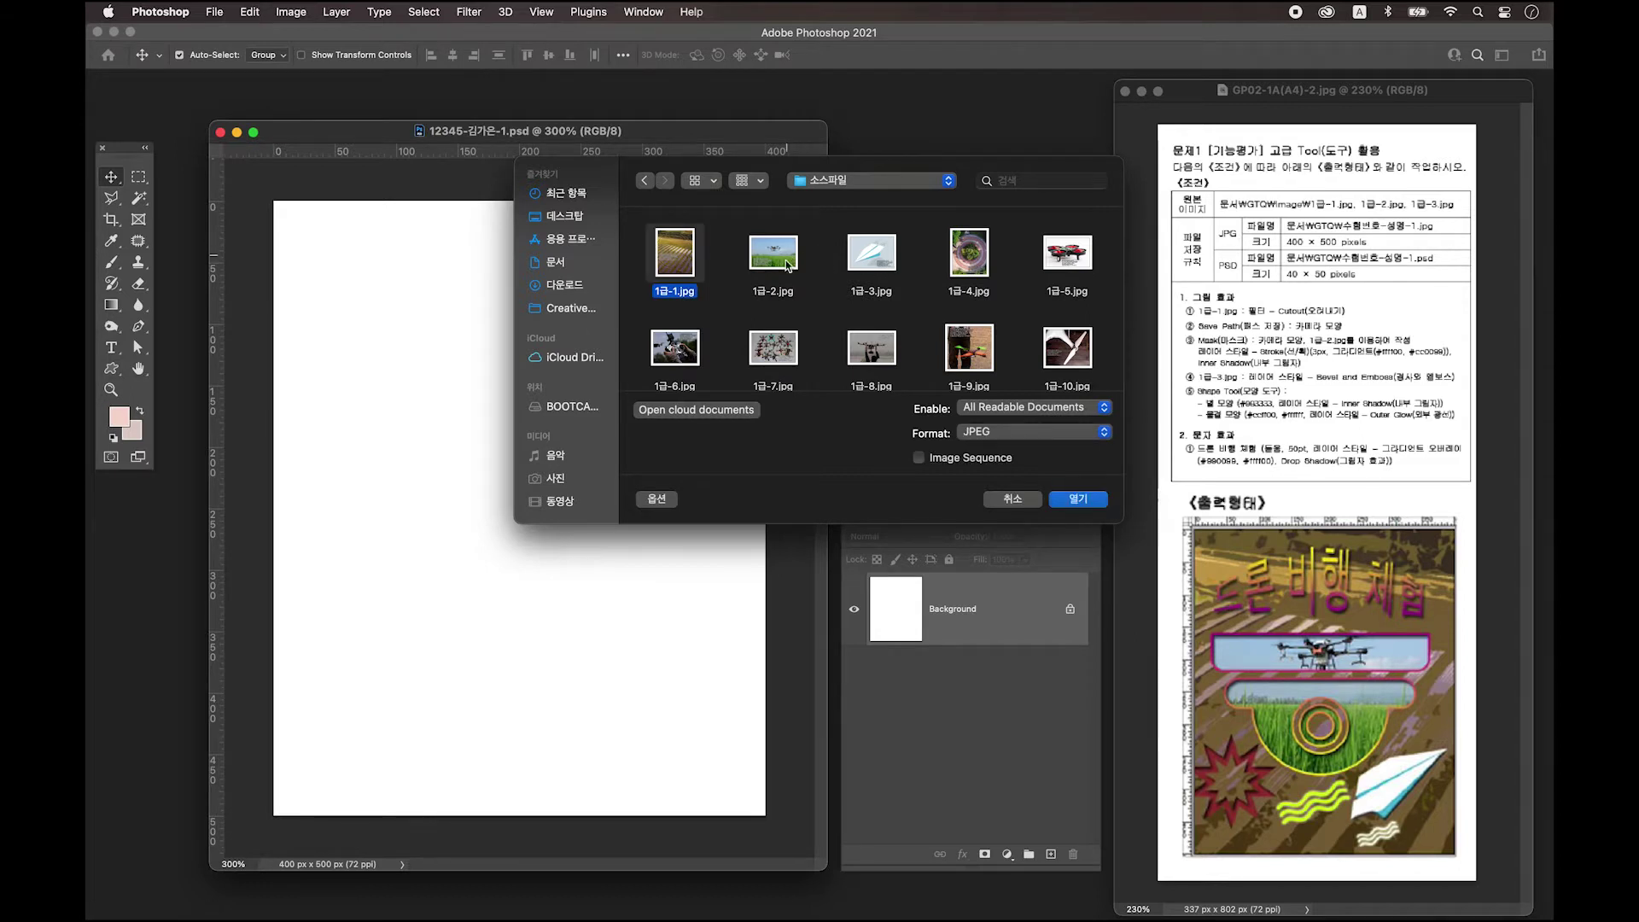
left_click(780, 259, "super")
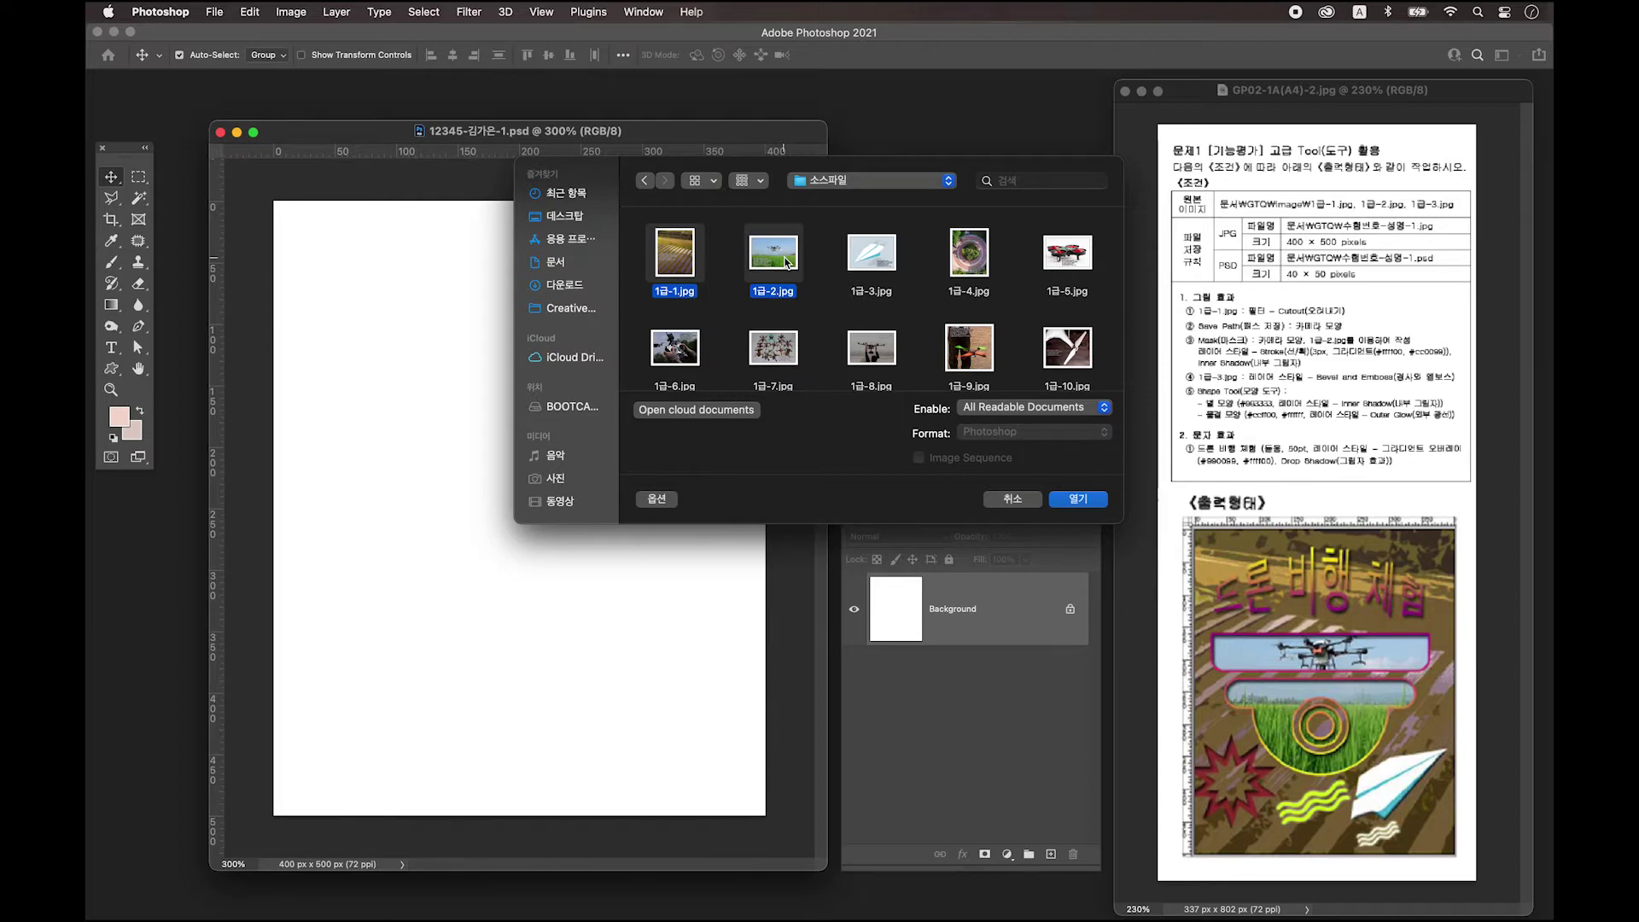
left_click(869, 262, "super")
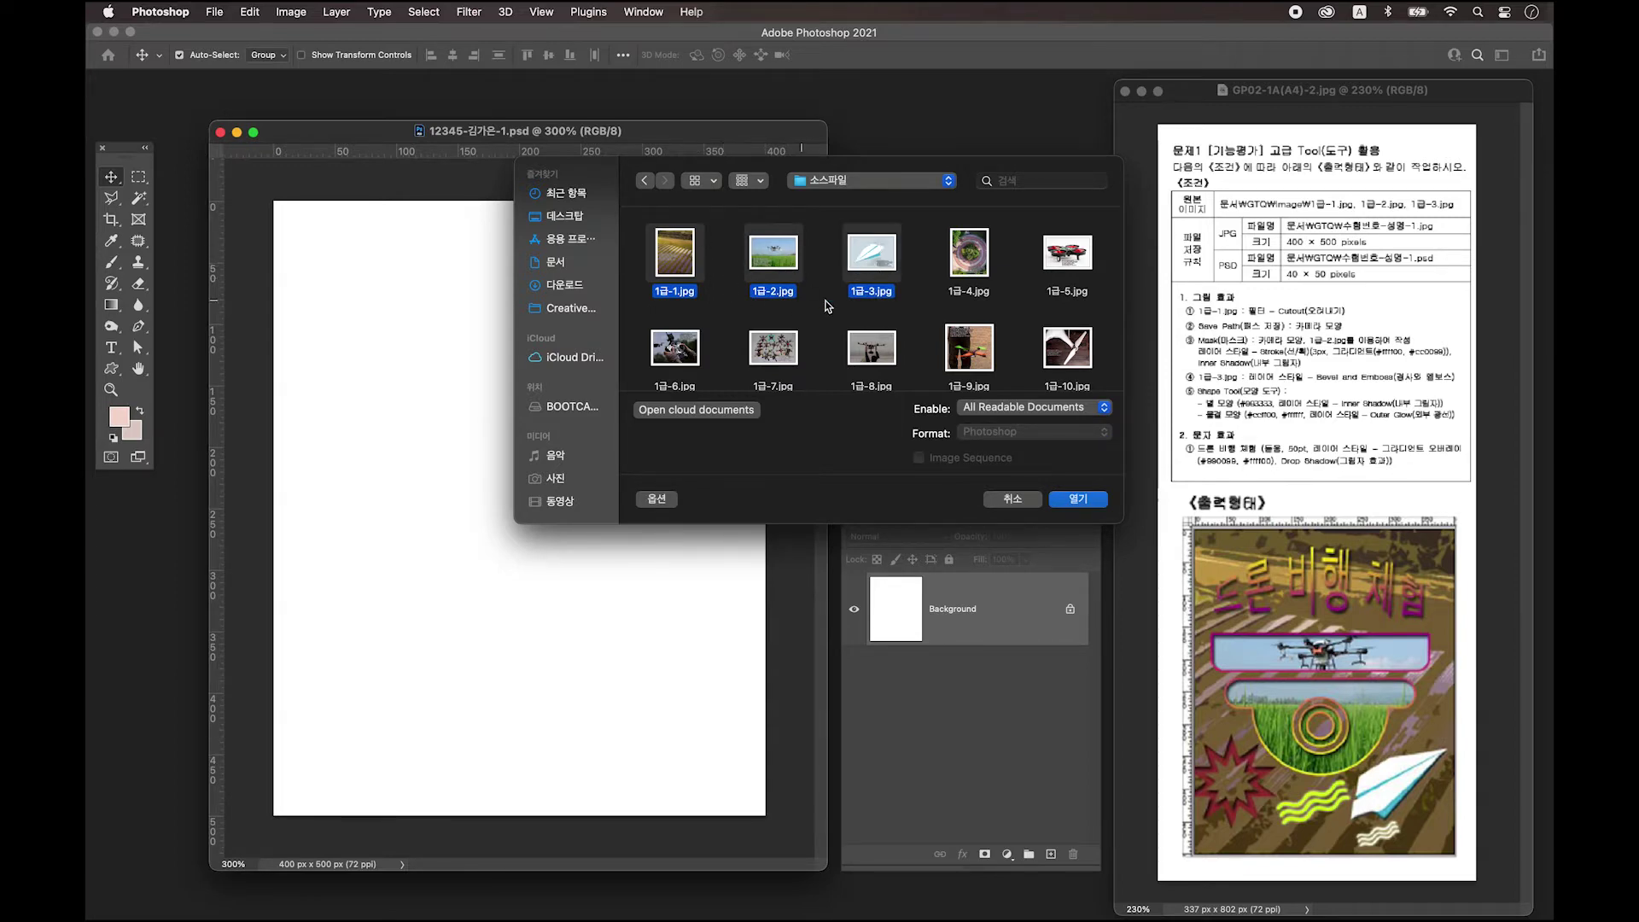
left_click(1087, 500)
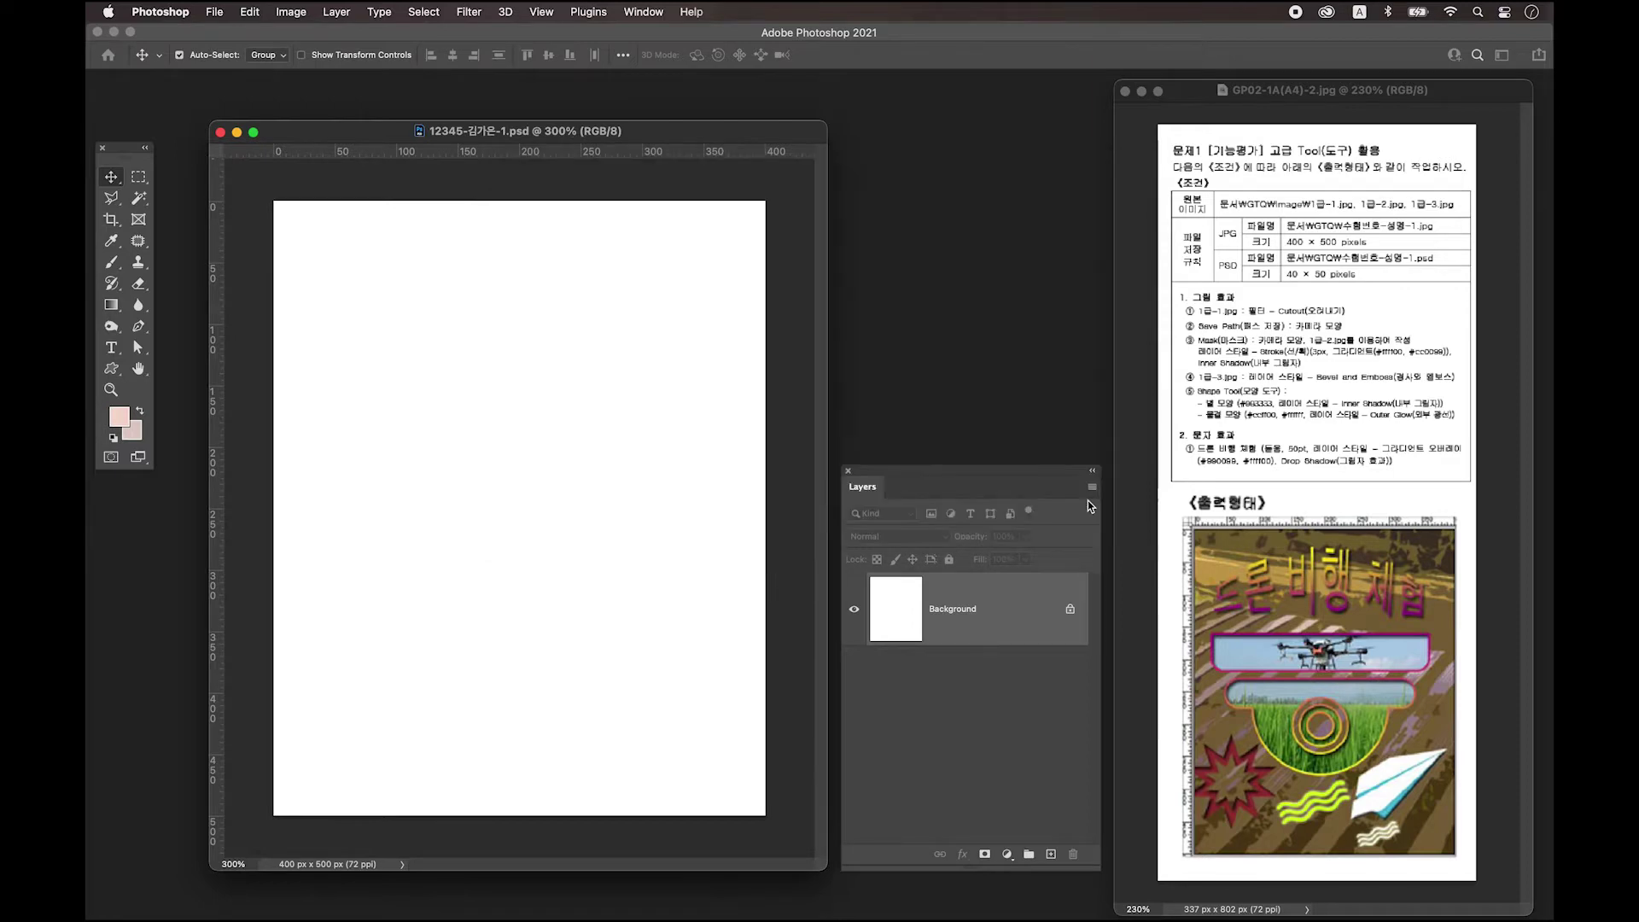
Drag the three source image windows aside to the right of the poster.
left_click_drag(299, 171, 959, 198)
left_click_drag(249, 149, 956, 156)
left_click_drag(280, 128, 816, 97)
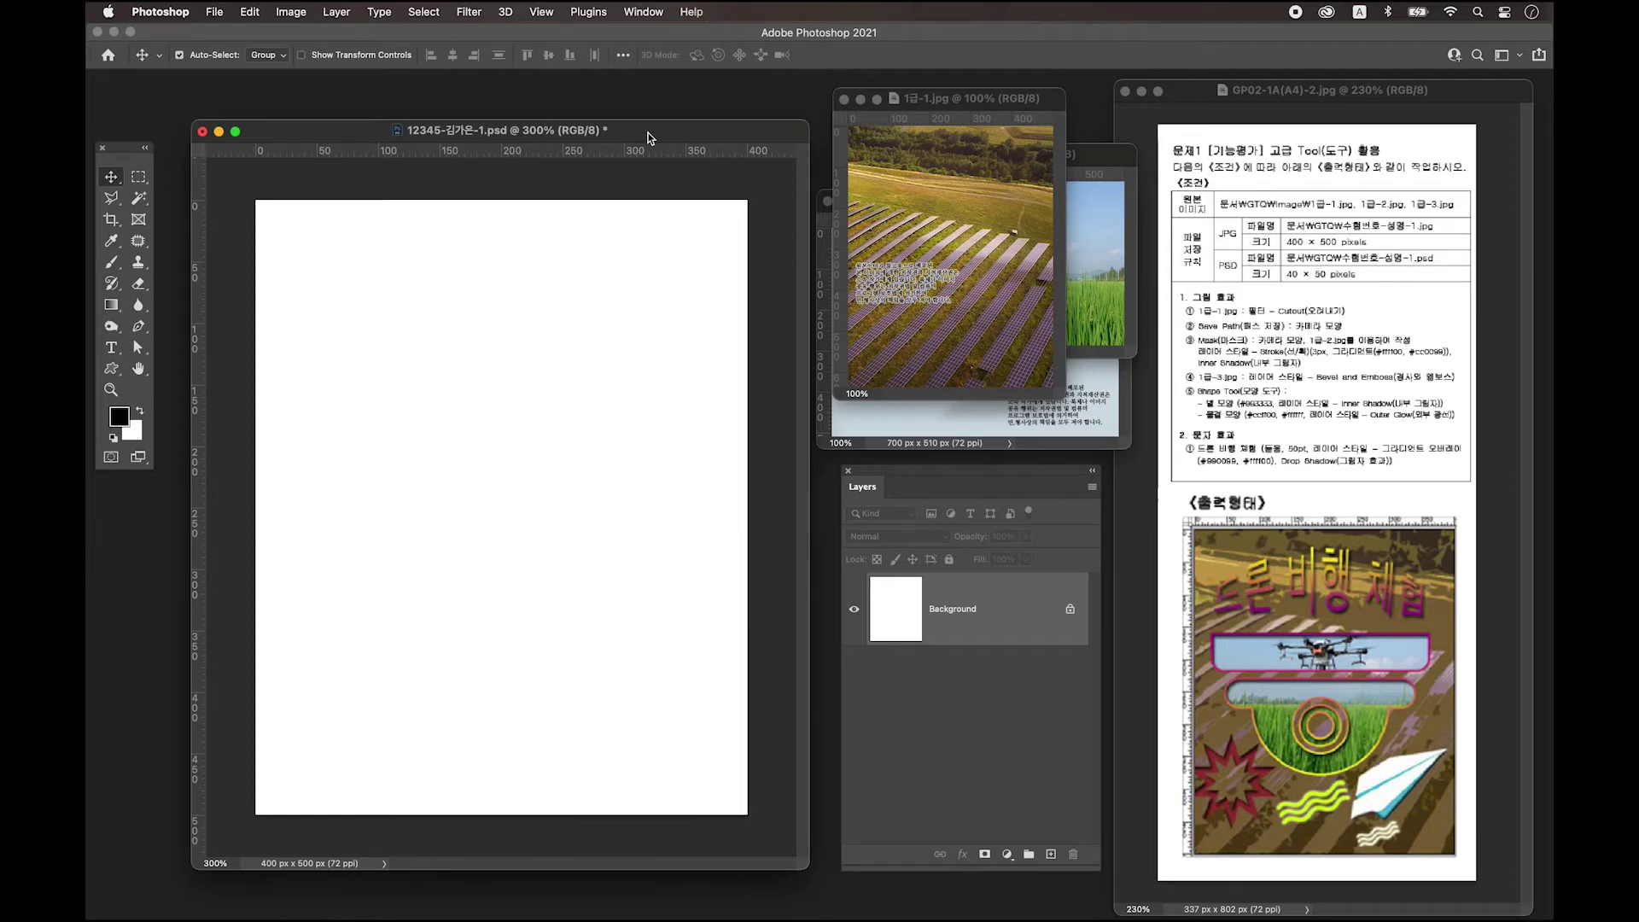
Drag the 1급-1.jpg solar-field photo onto the poster canvas, creating Layer 1.
left_click_drag(647, 137, 647, 125)
left_click(950, 106)
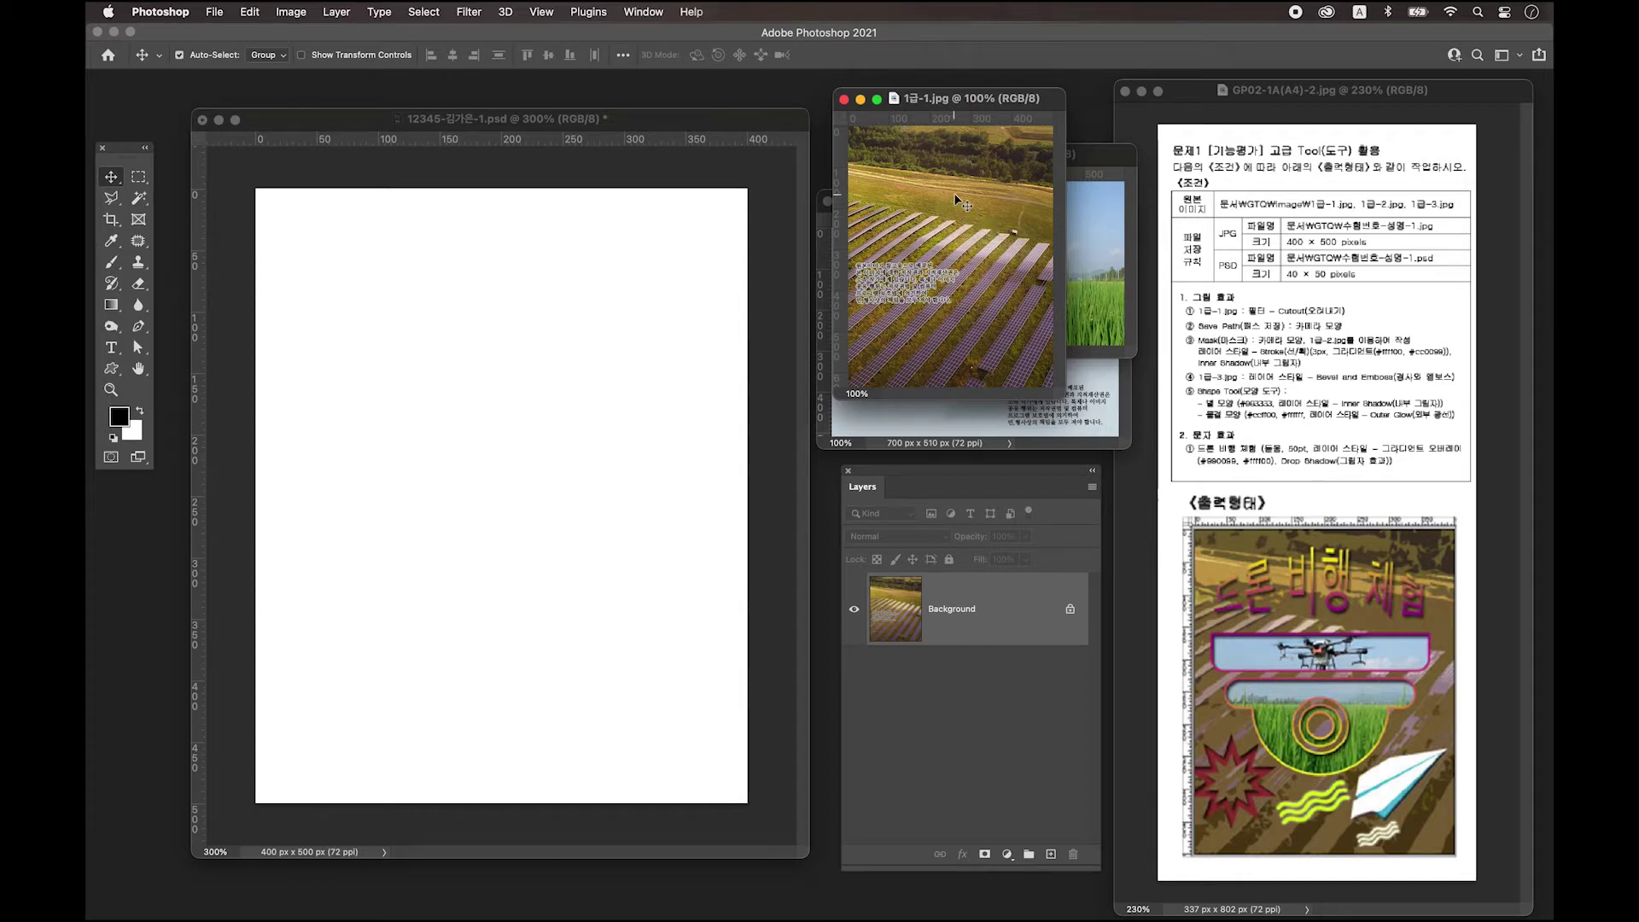
left_click_drag(954, 193, 530, 329)
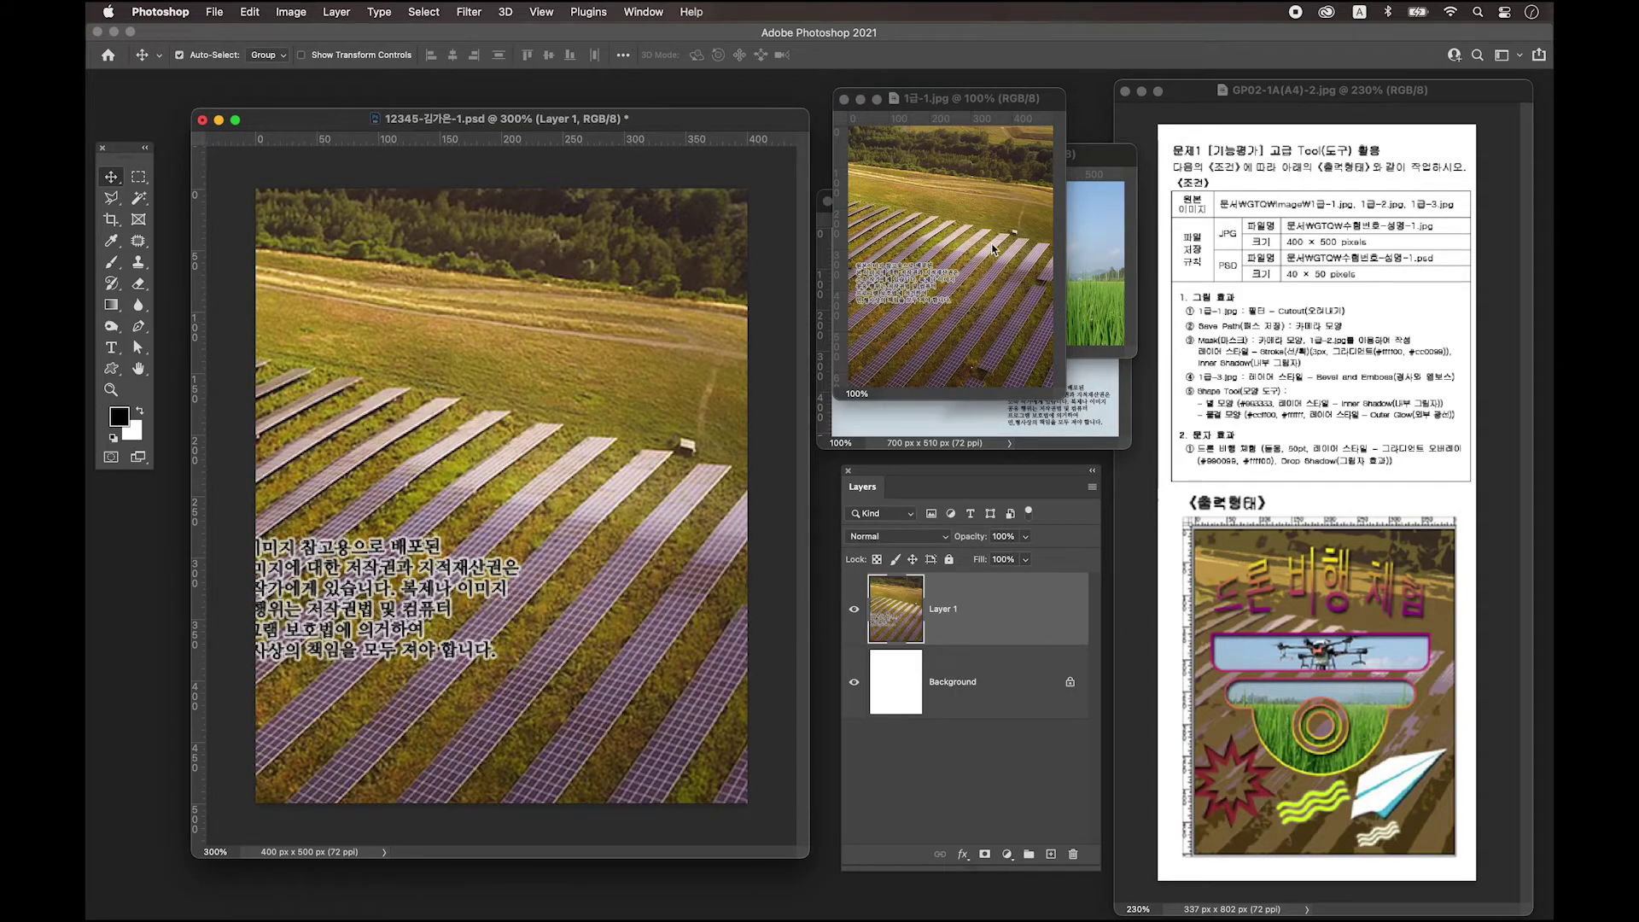
left_click(977, 232)
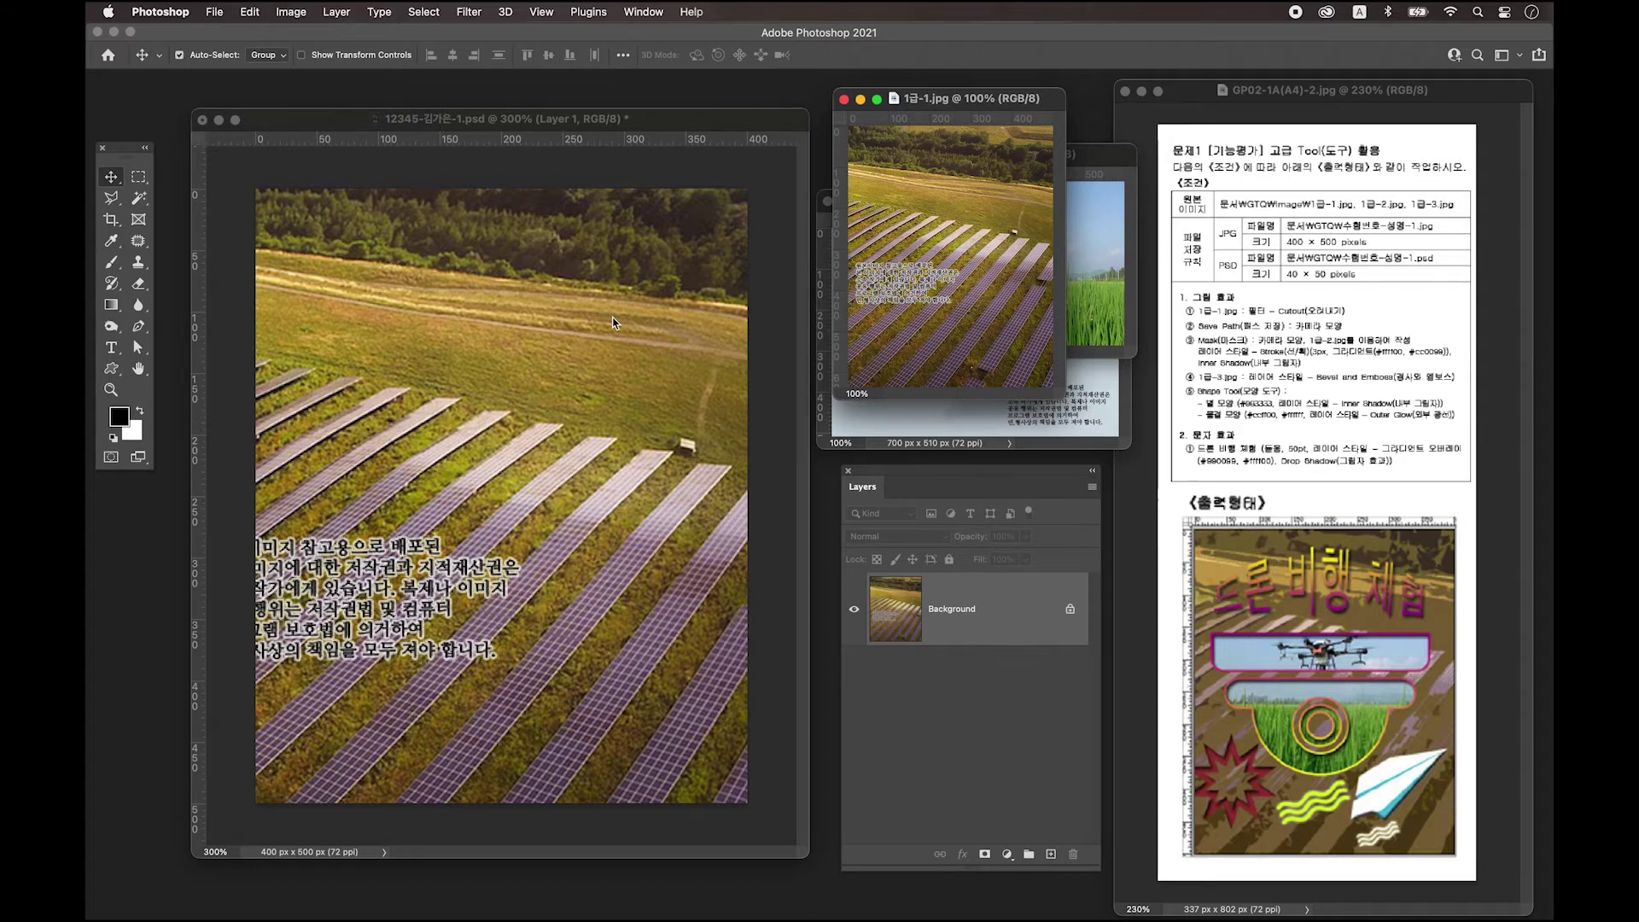
left_click_drag(611, 325, 951, 198)
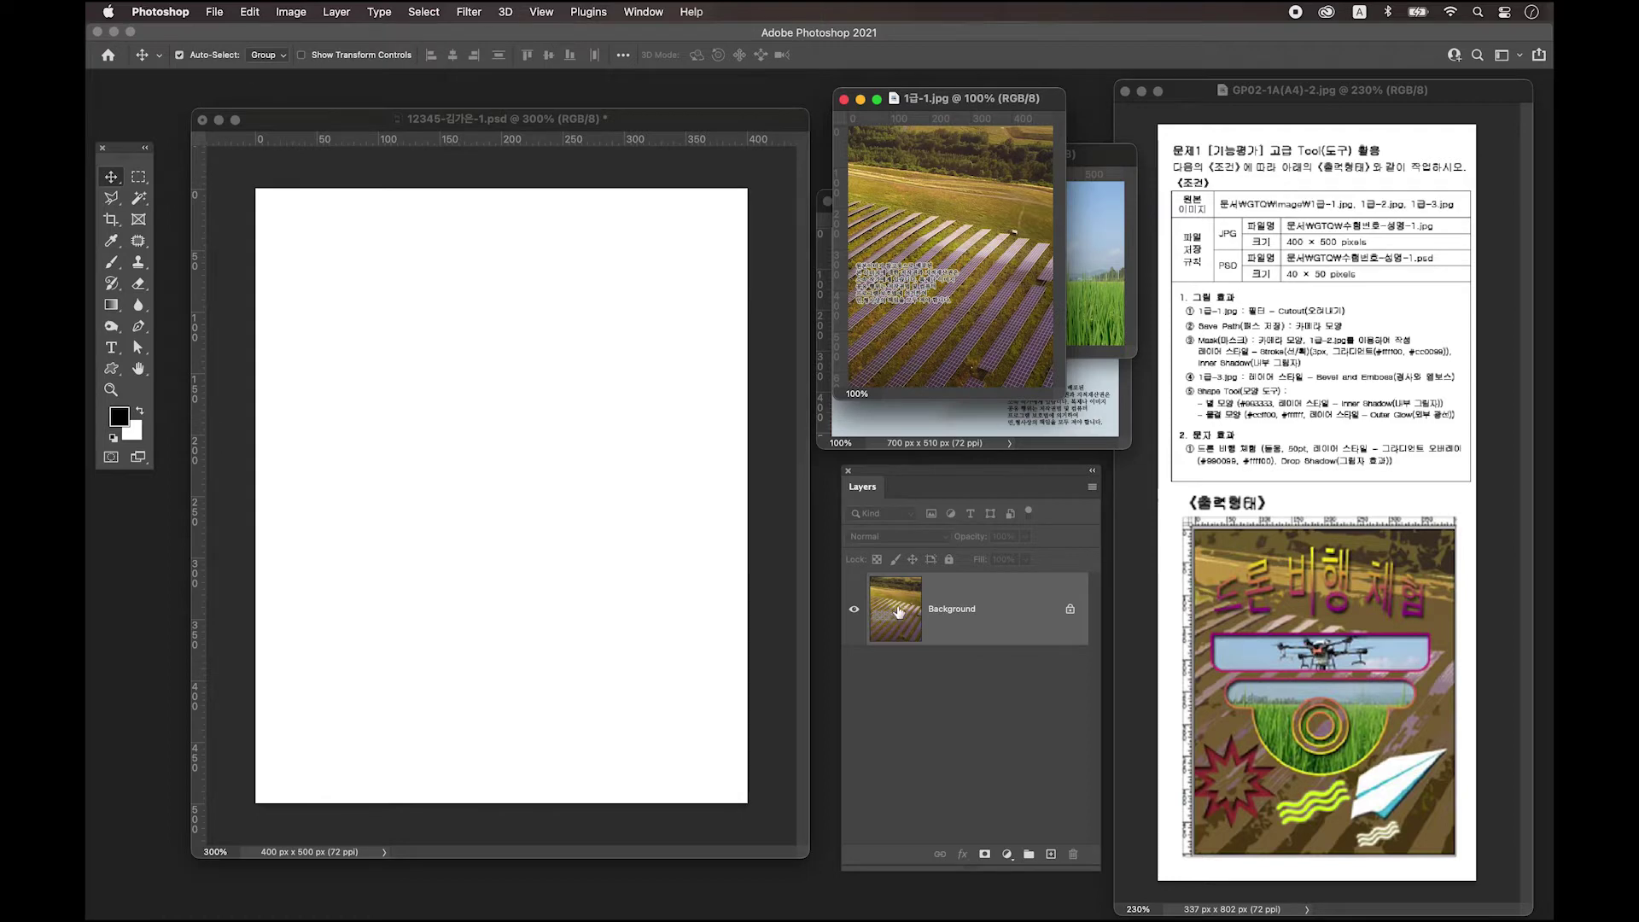
left_click_drag(901, 610, 437, 409)
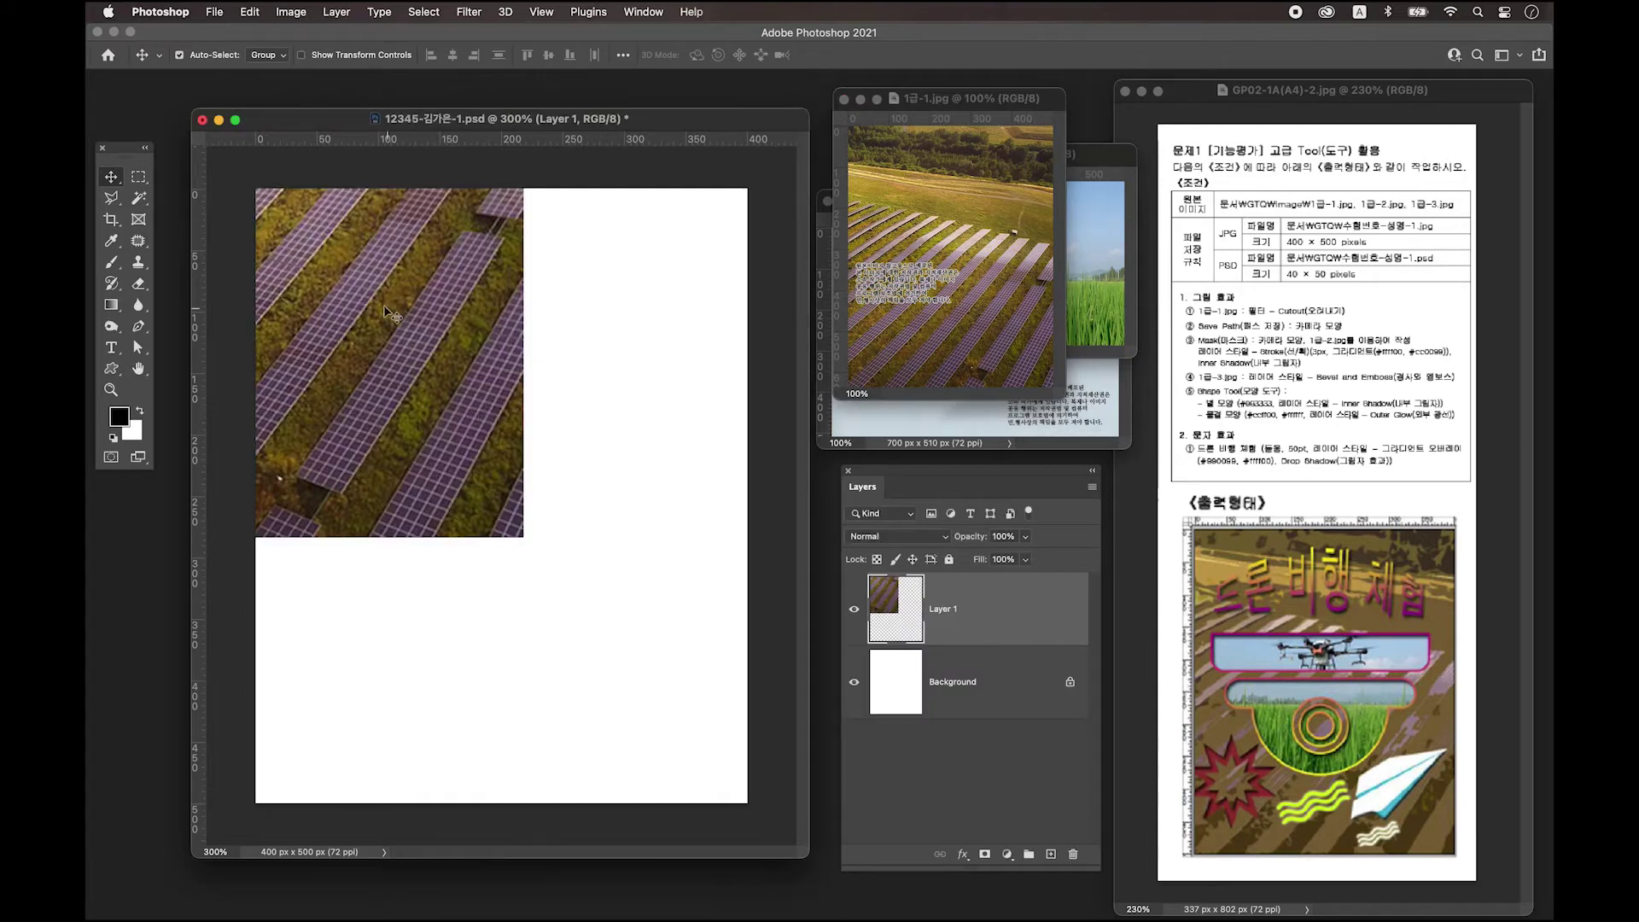
Free-transform Layer 1 to about 86% and position it to cover the 400 × 500 canvas.
left_click_drag(287, 226, 450, 483)
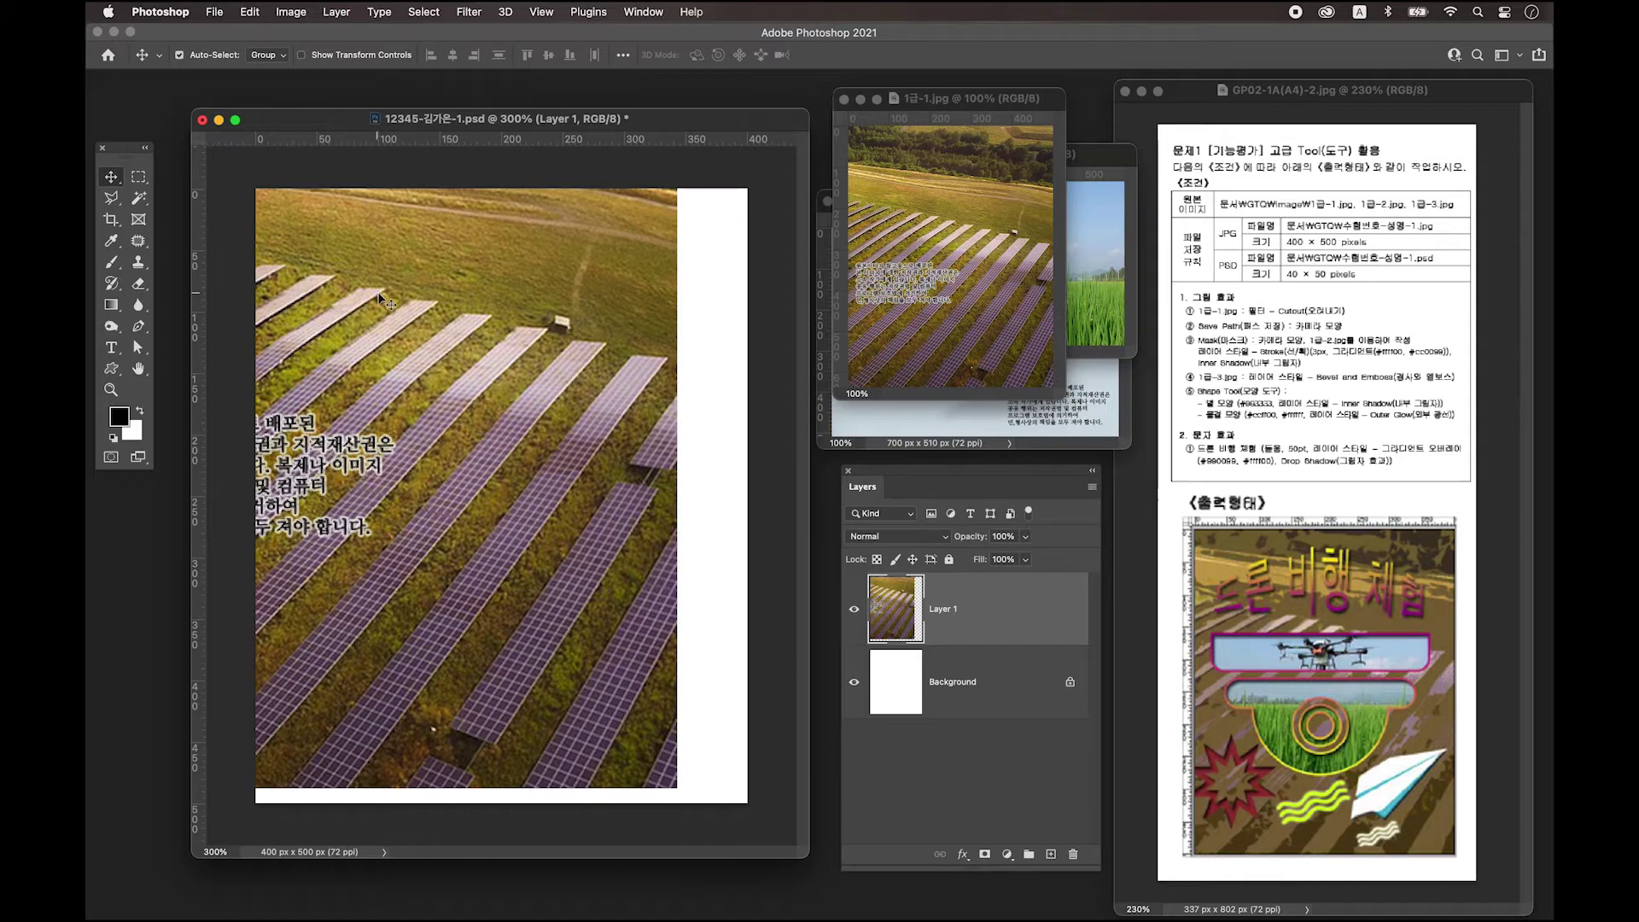
key("super+t")
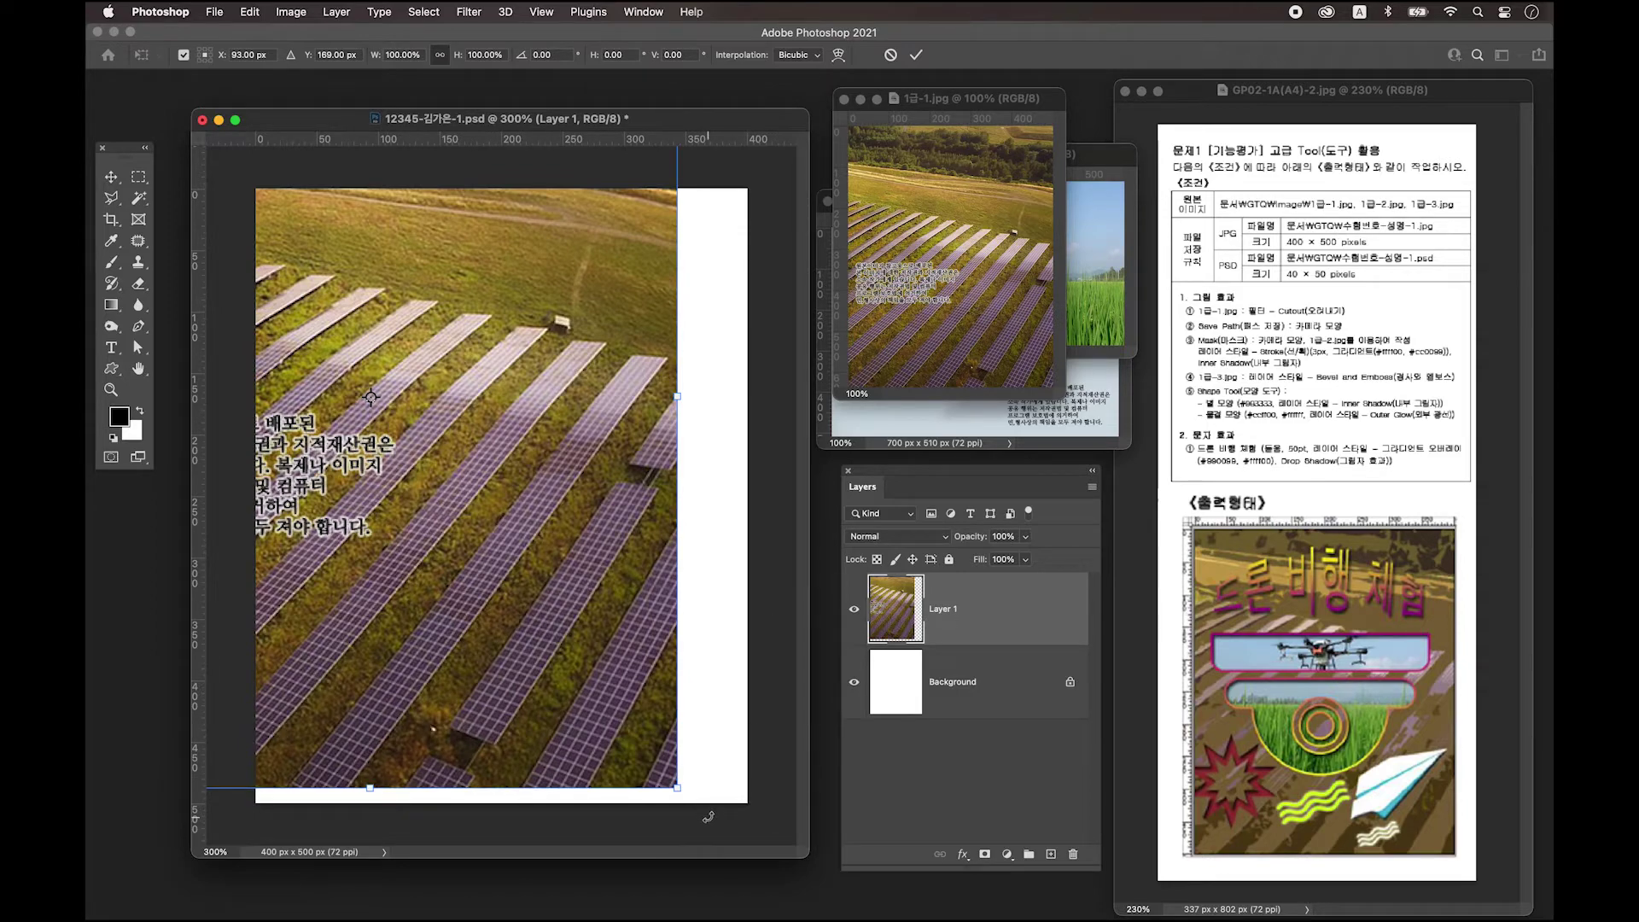
left_click_drag(677, 787, 541, 625)
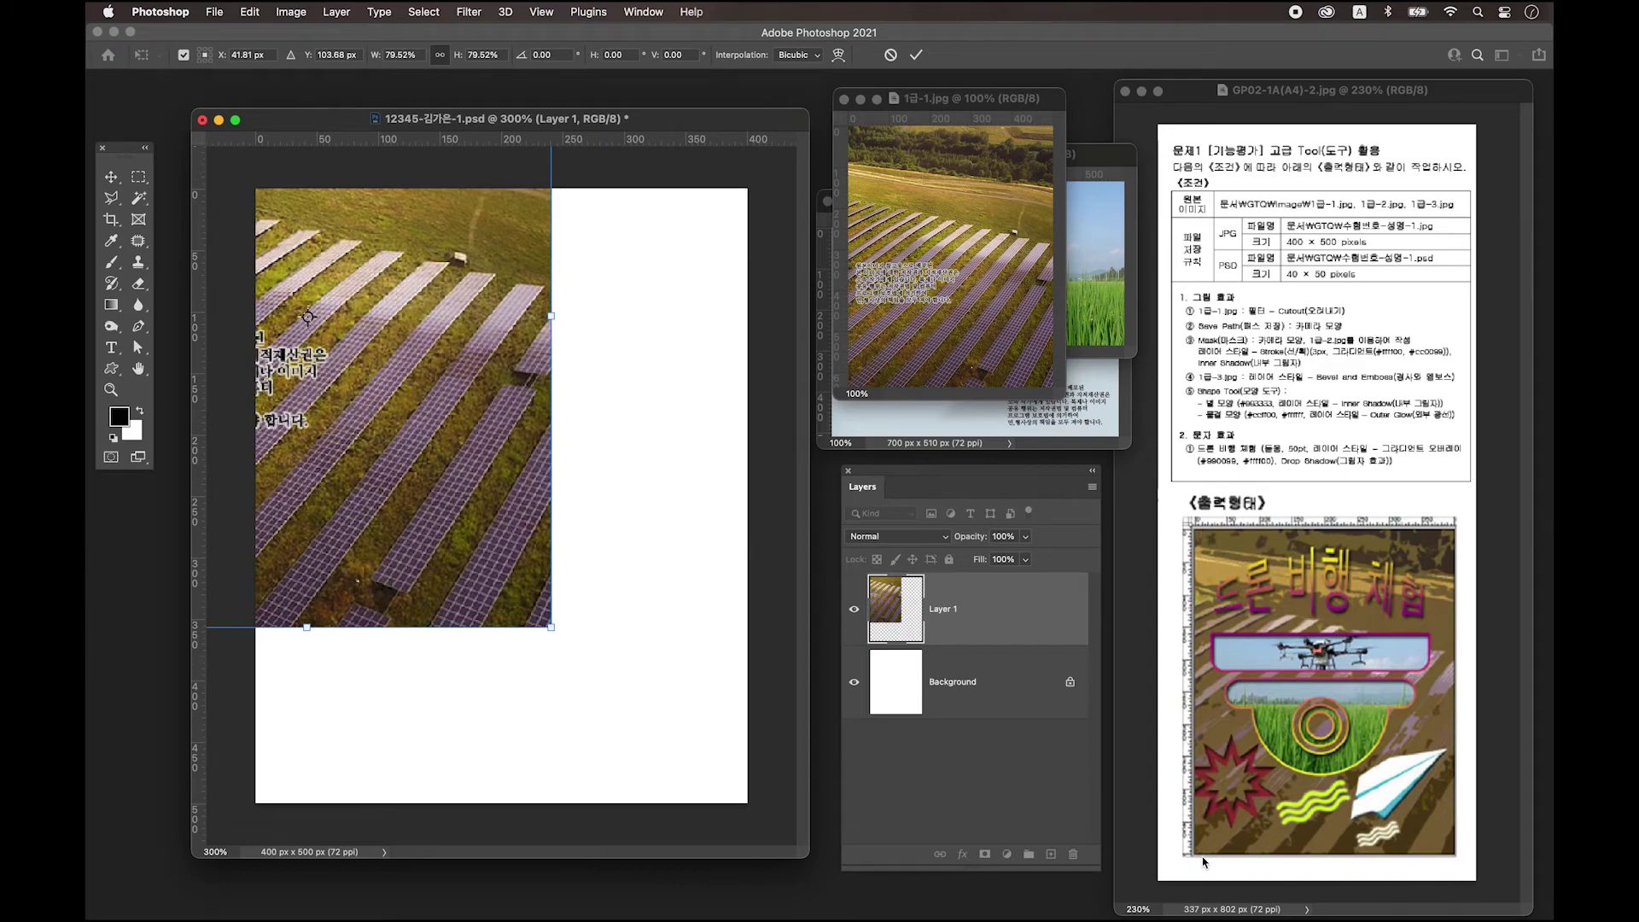
left_click_drag(478, 535, 648, 700)
left_click_drag(732, 798, 708, 751)
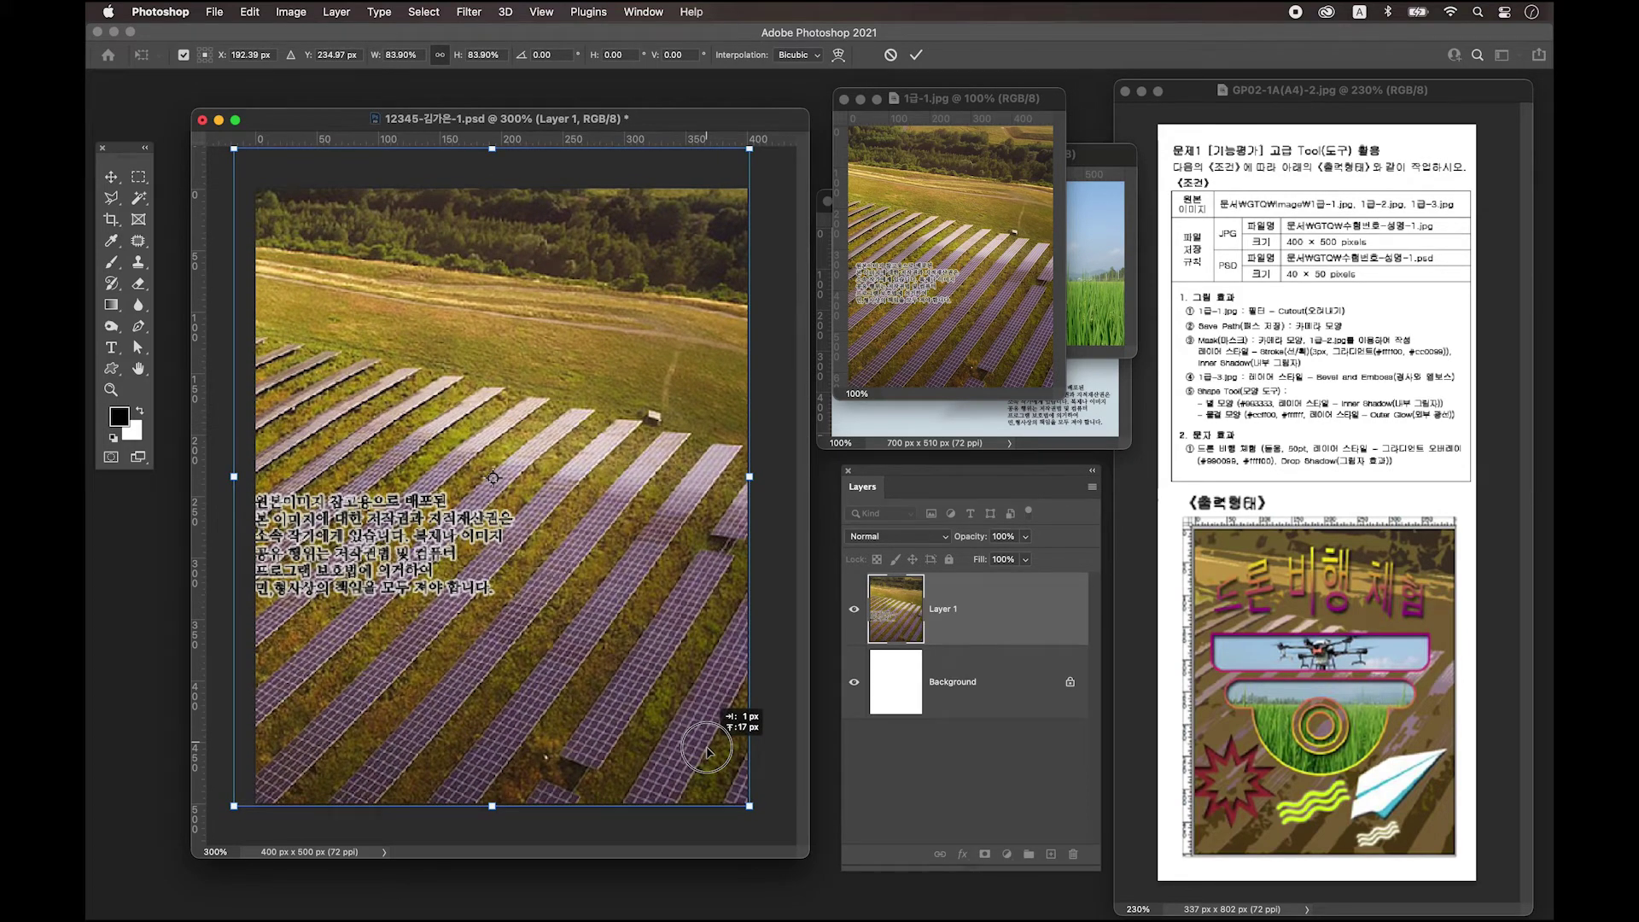
left_click_drag(707, 751, 691, 749)
left_click_drag(733, 804, 749, 805)
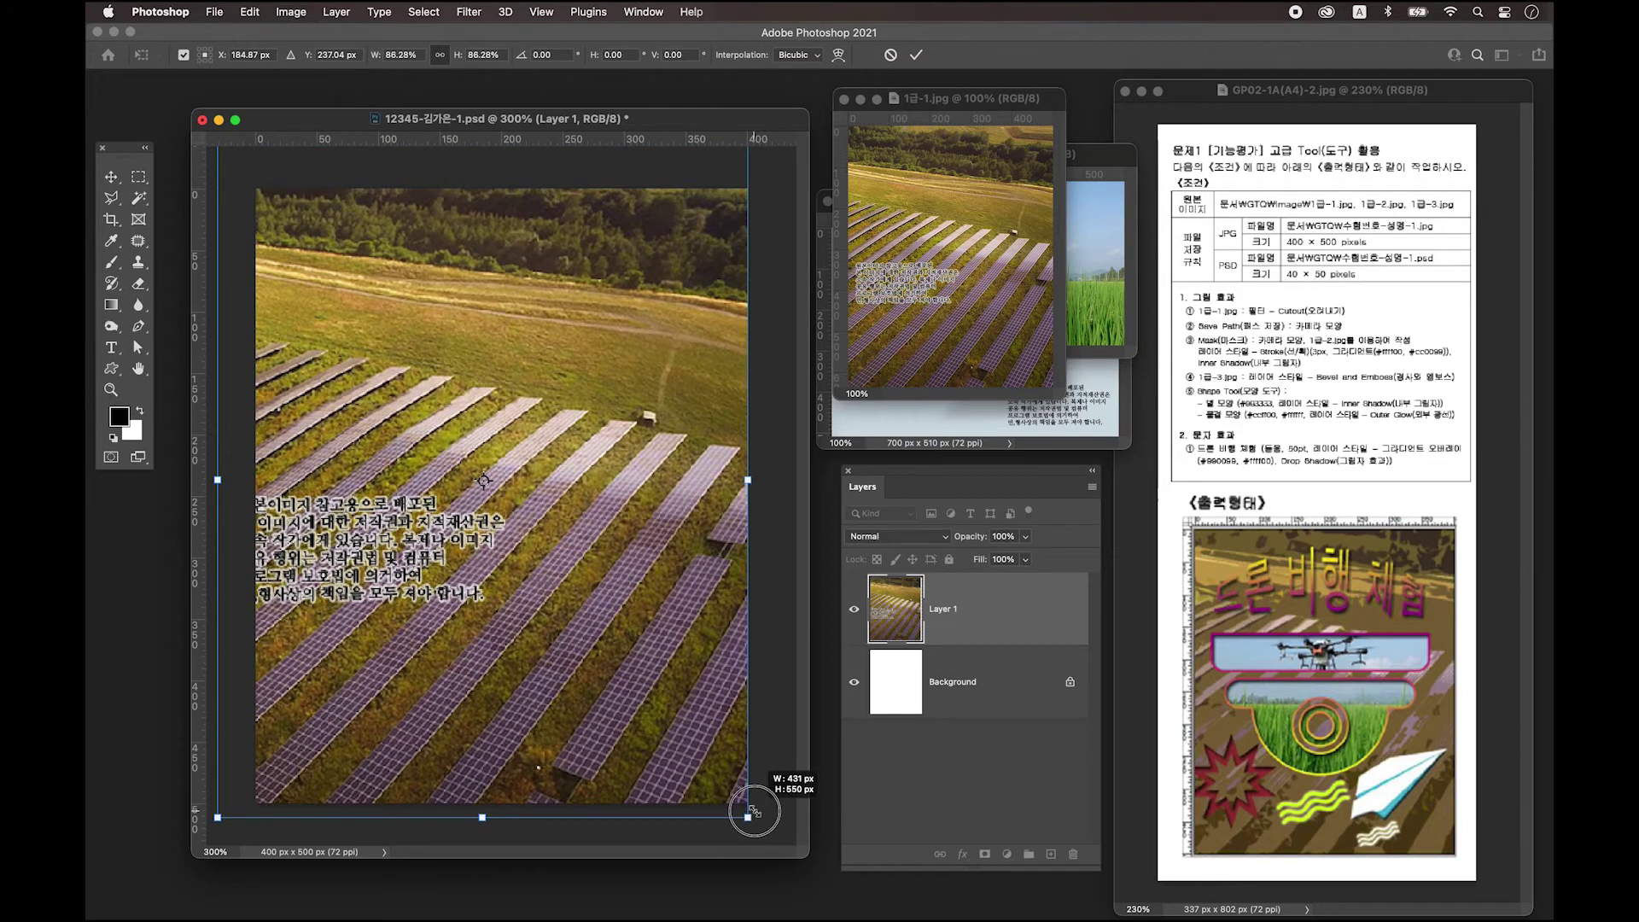
left_click_drag(706, 751, 710, 746)
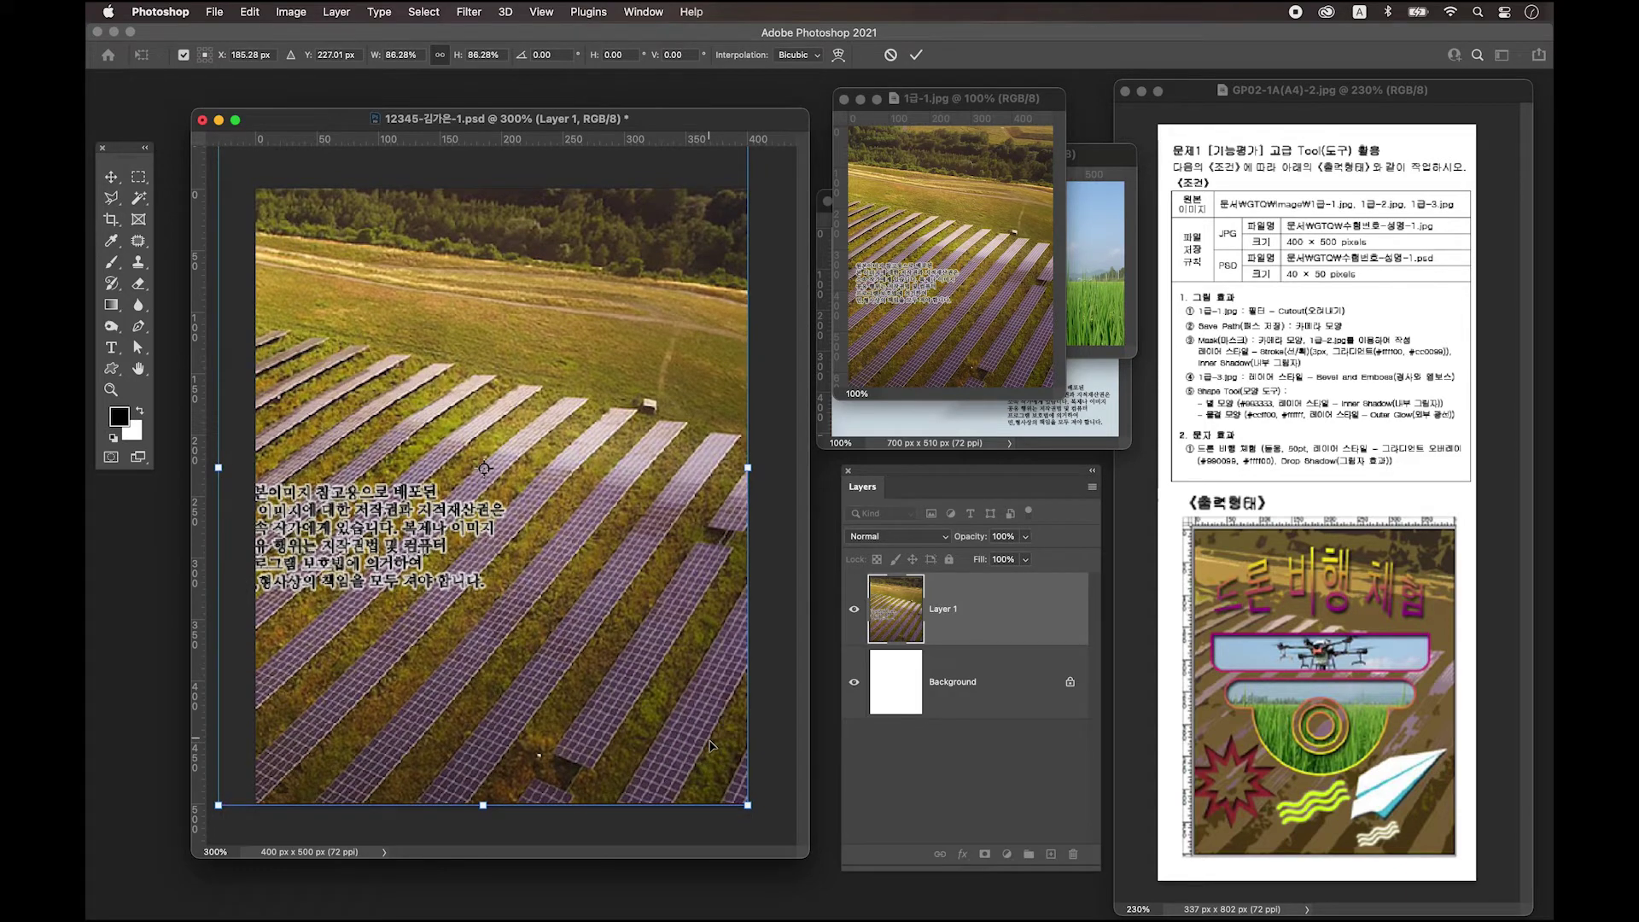
key("Return")
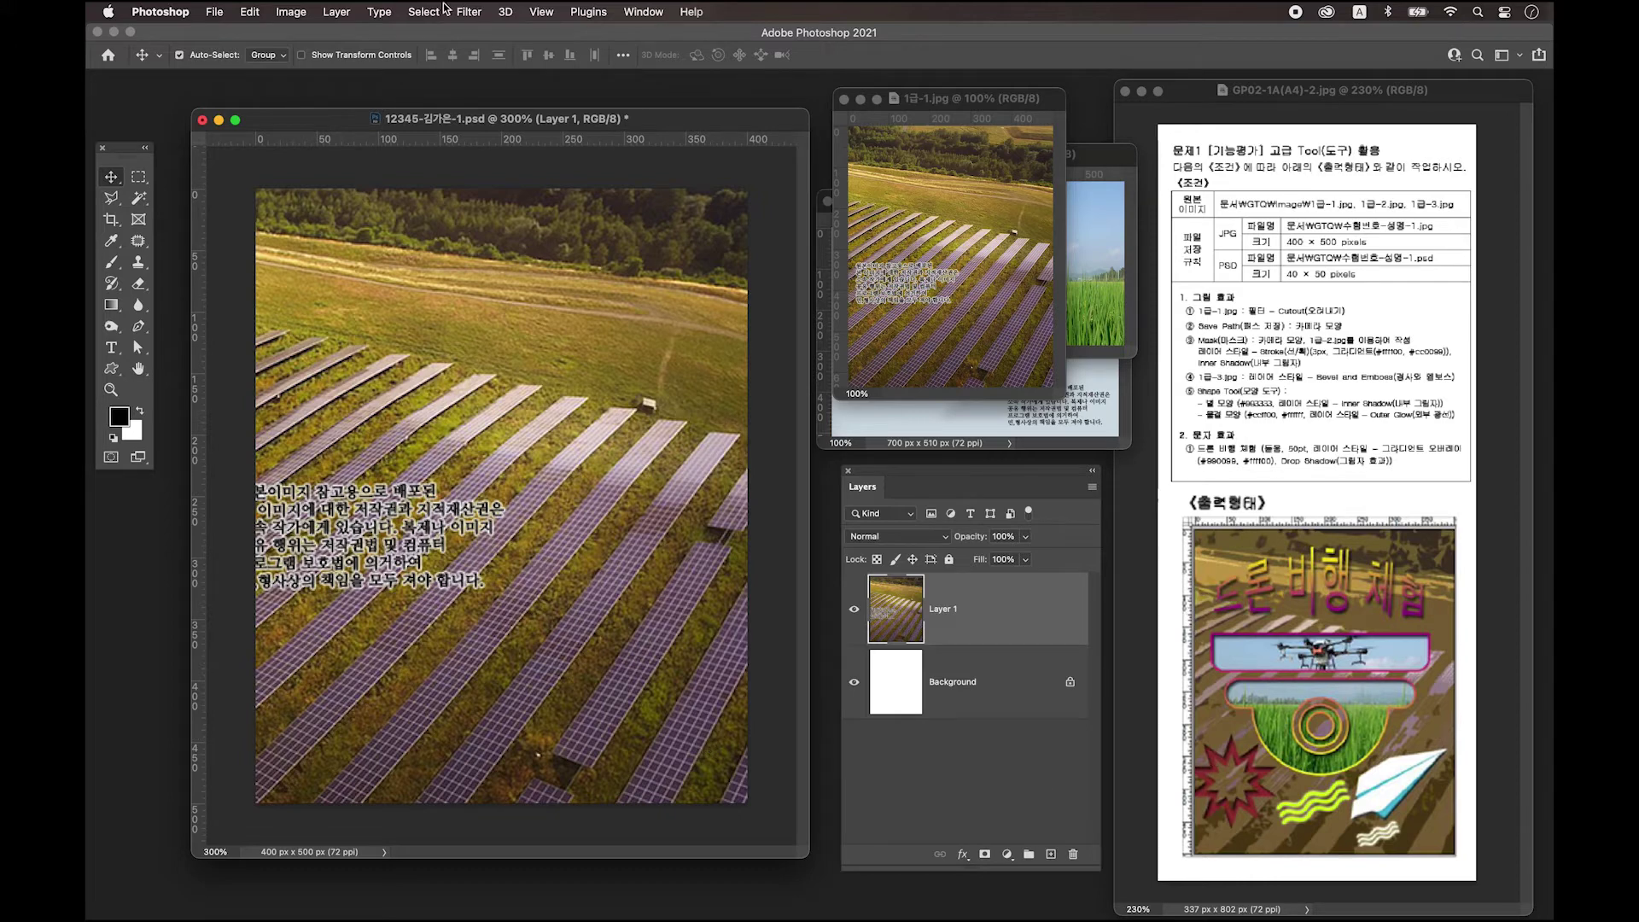
Apply Filter Gallery's Artistic > Cutout to the field photo: levels 4, simplicity 4, fidelity 2.
left_click(469, 12)
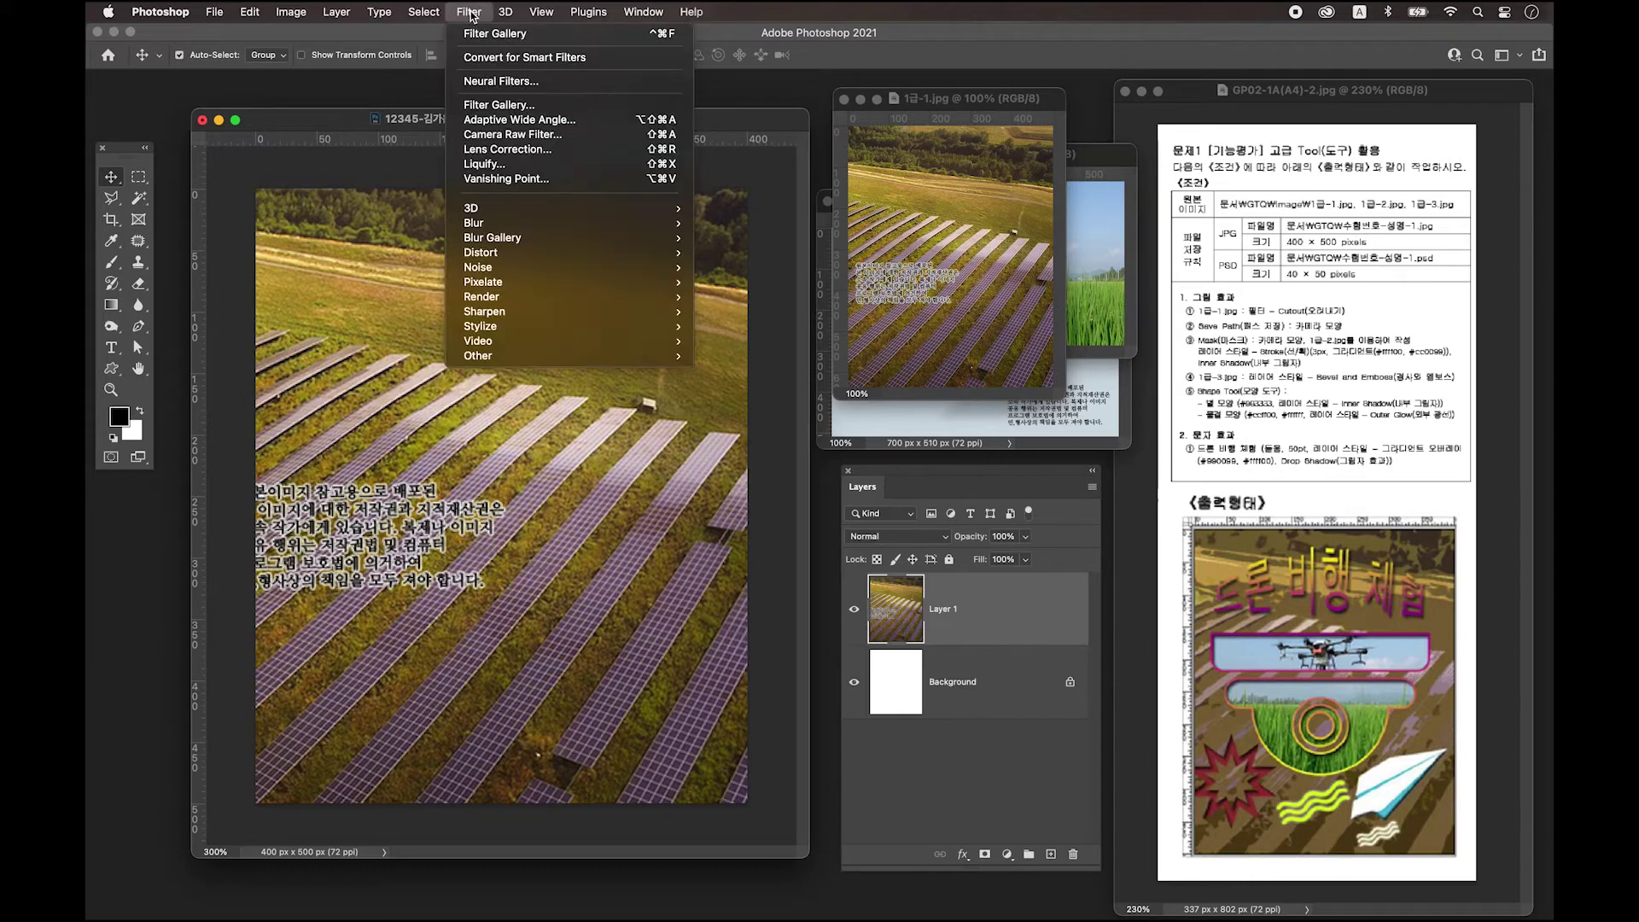
left_click(528, 109)
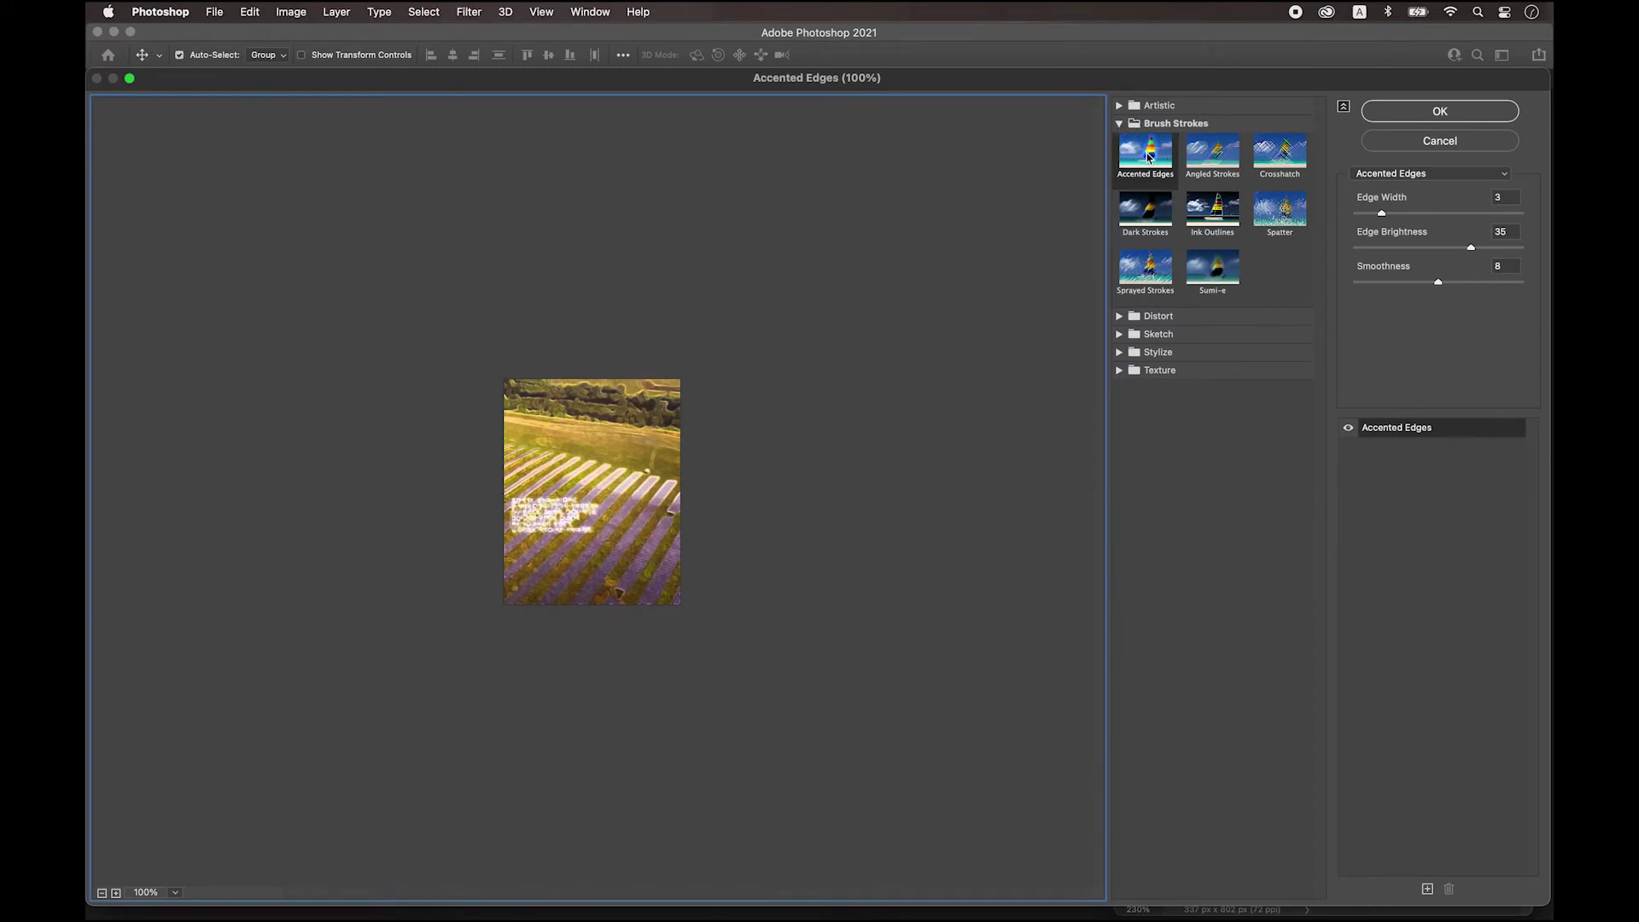
left_click(1149, 158)
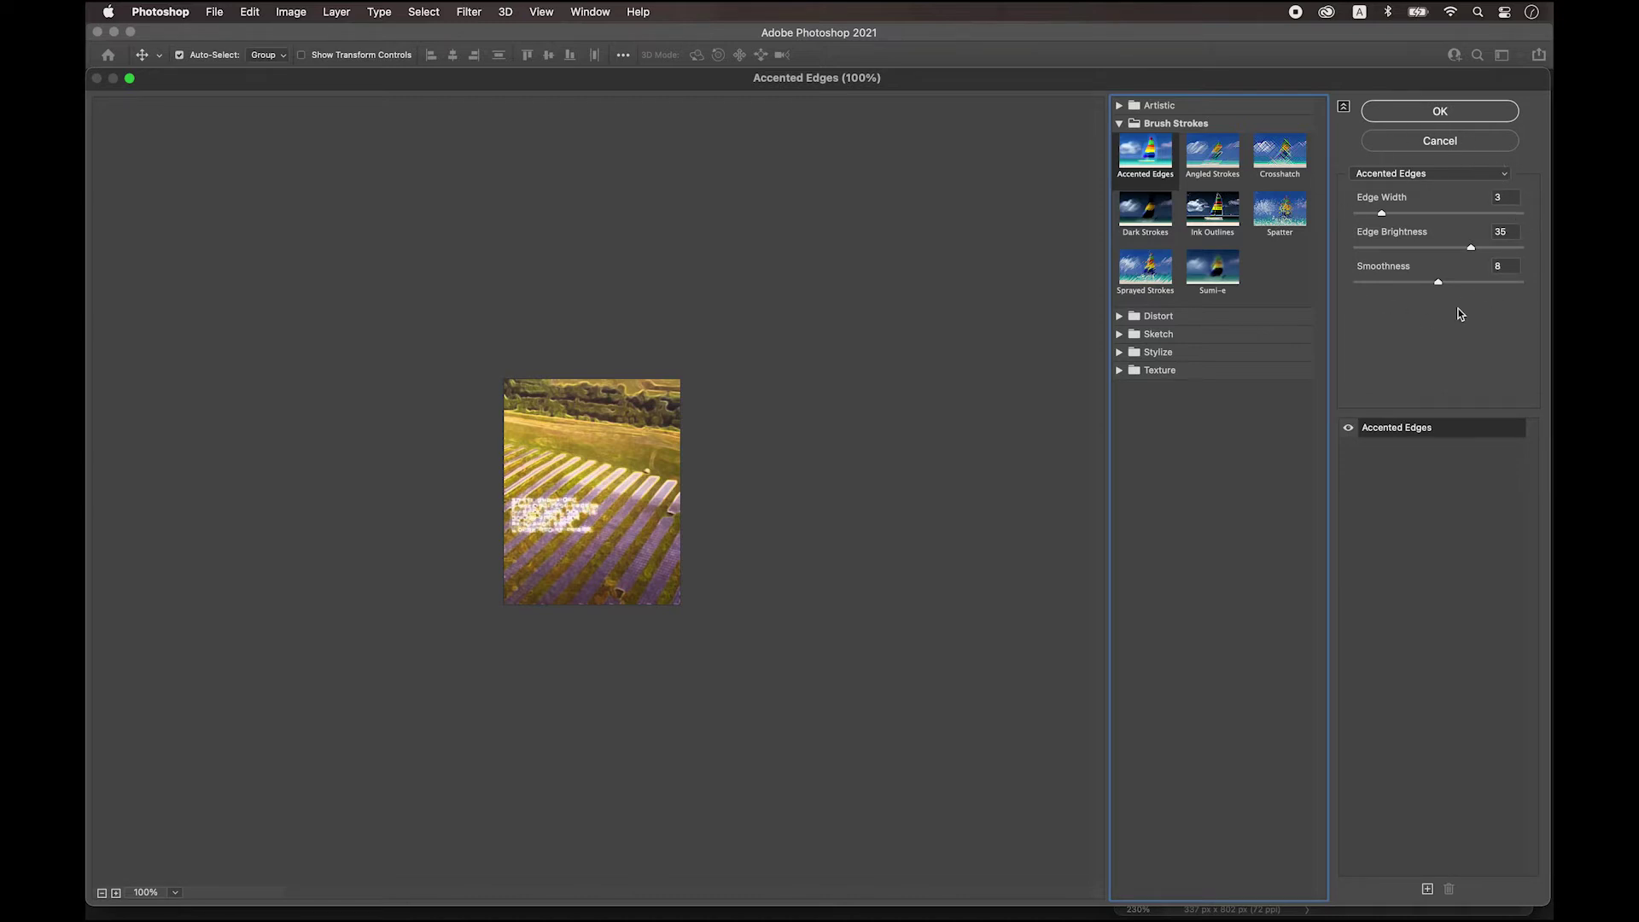
left_click(1389, 176)
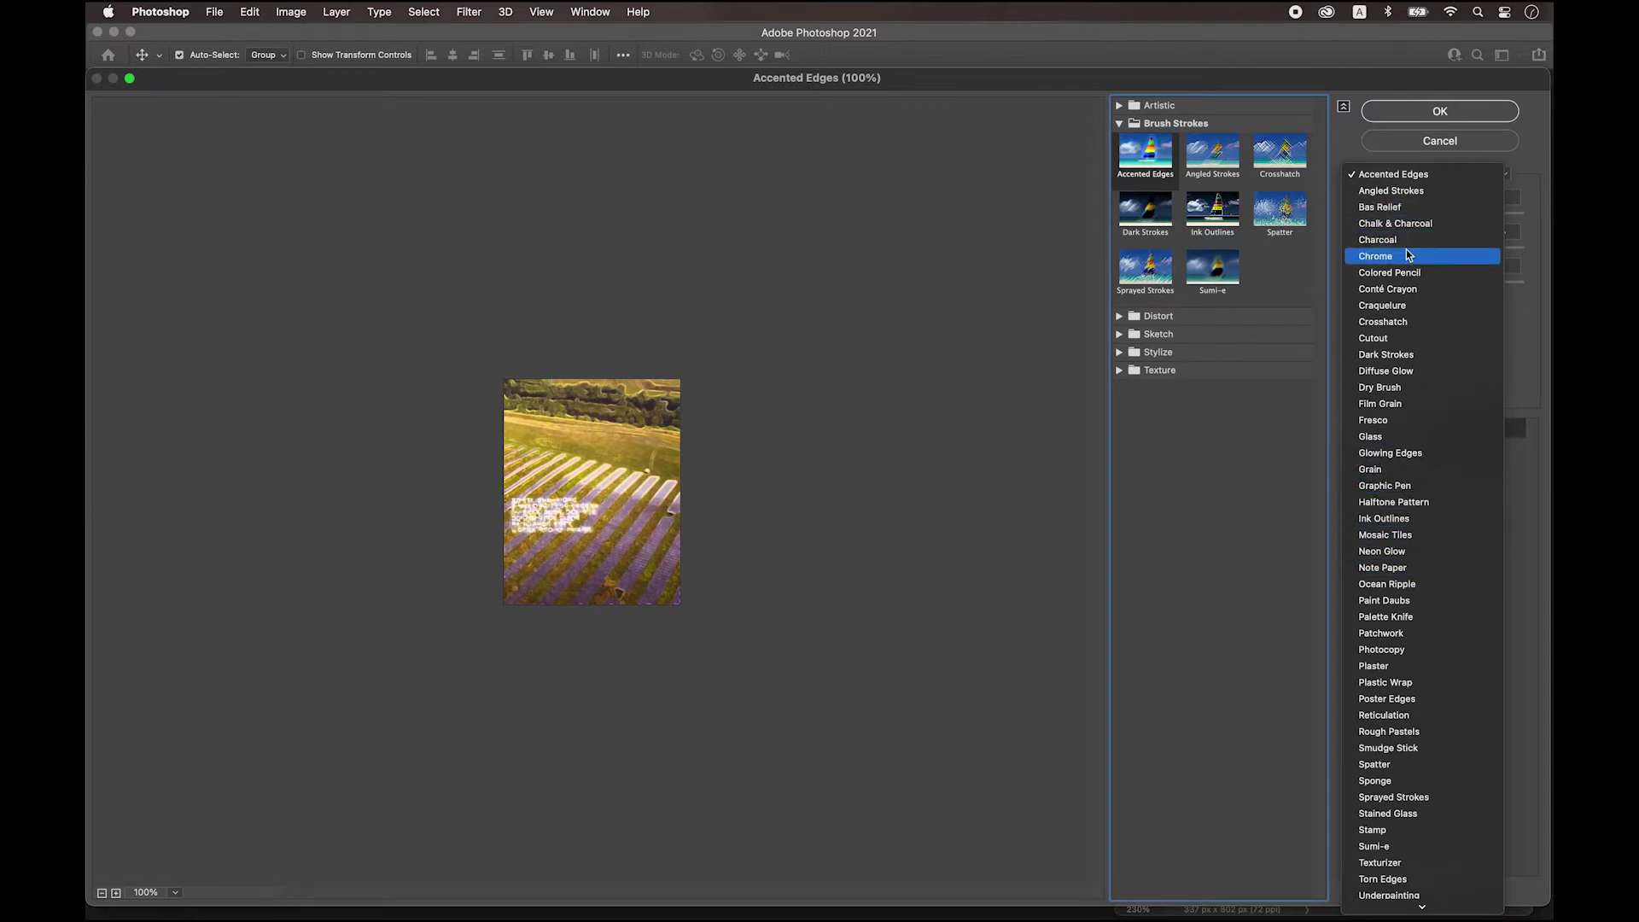
left_click(1385, 339)
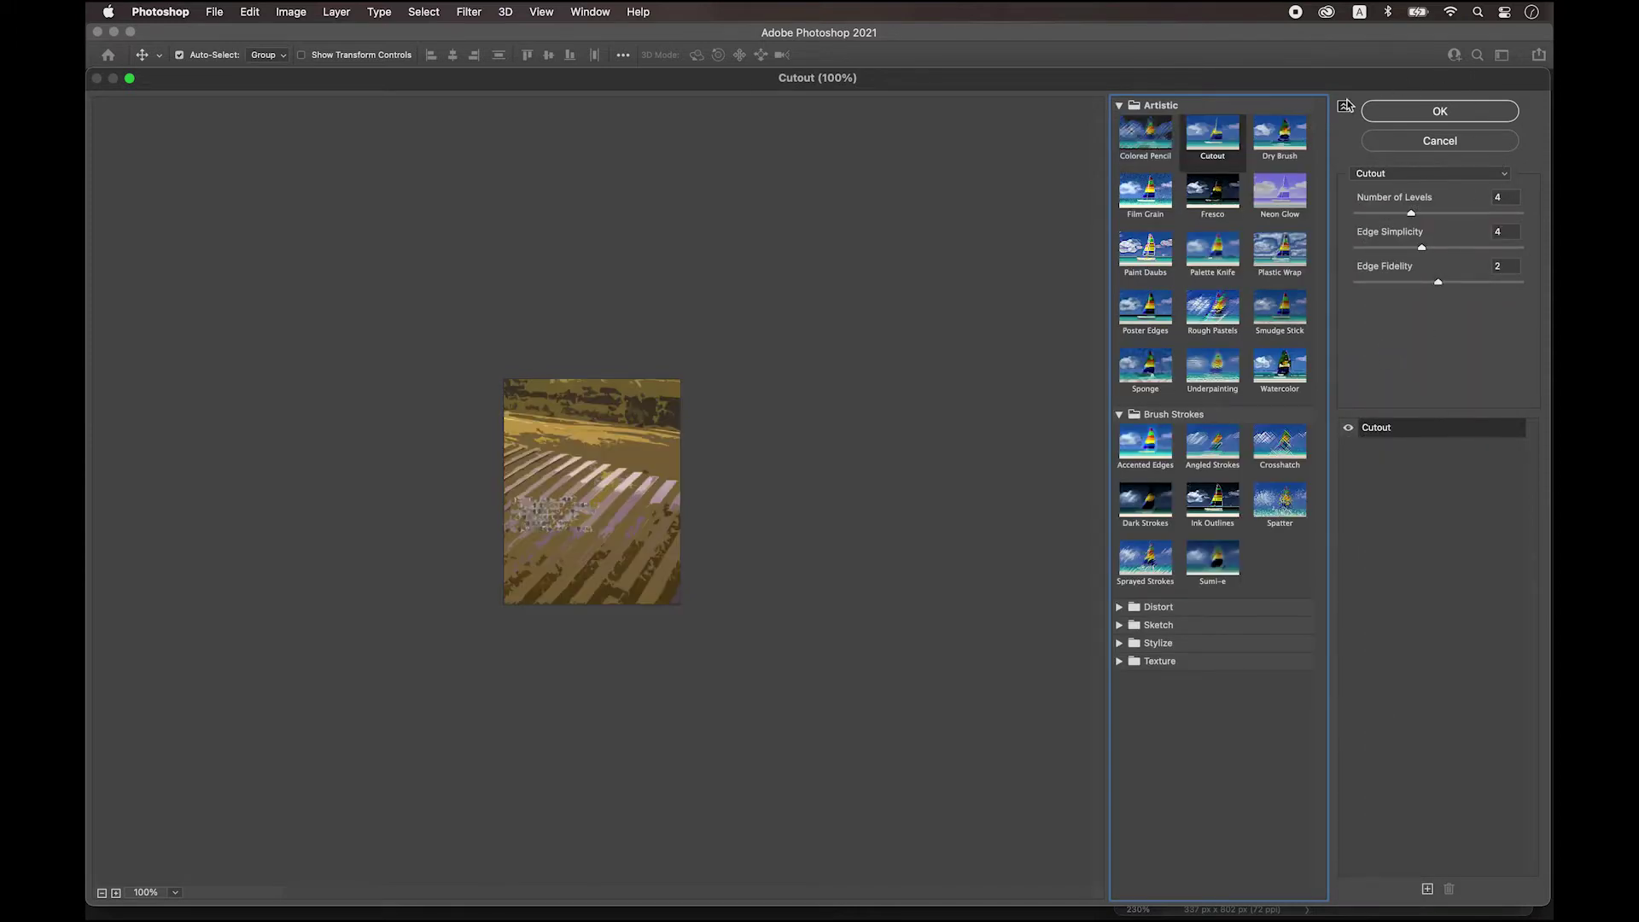
left_click(1439, 114)
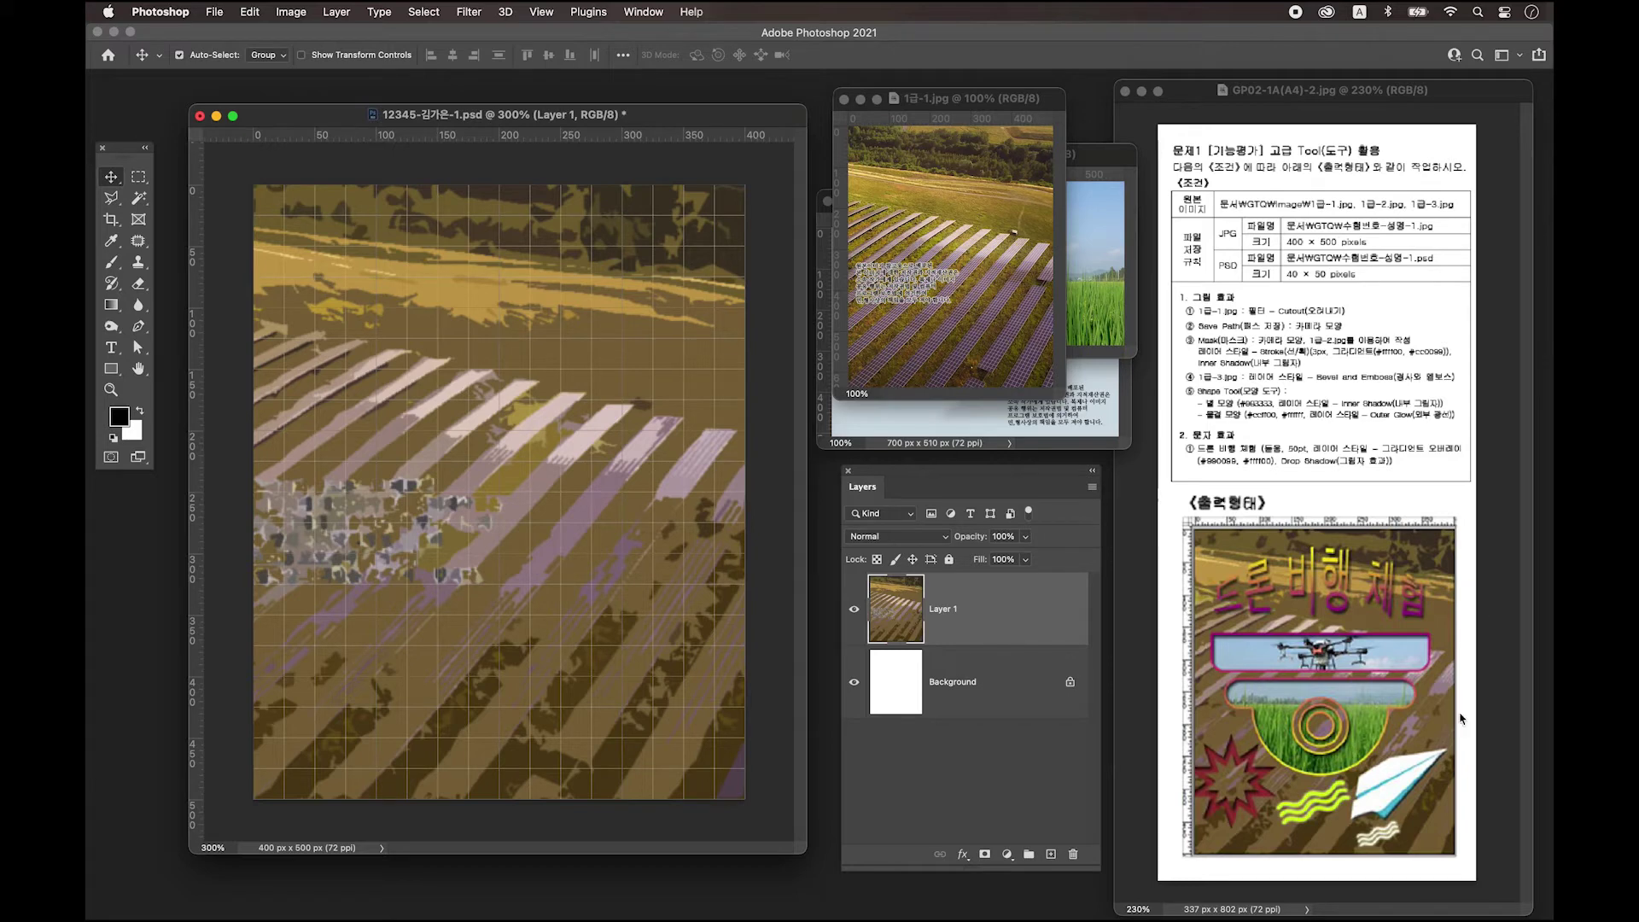
Show the layout grid and select the Rounded Rectangle tool with 20 px corners.
key("super+semicolon")
left_click(112, 370)
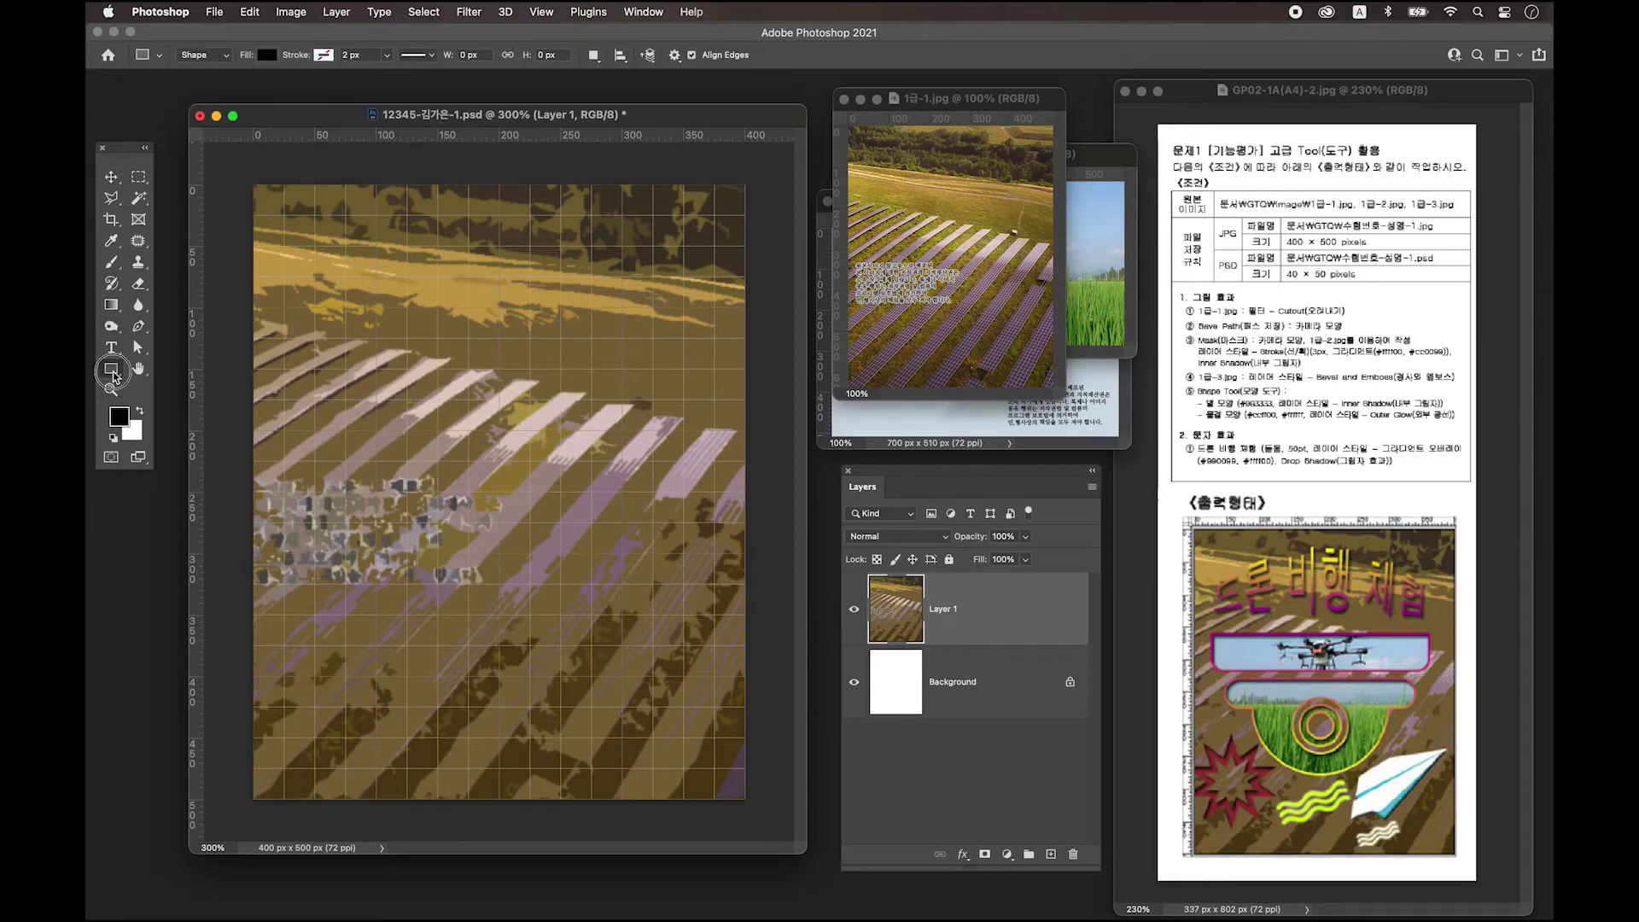
left_click(113, 374)
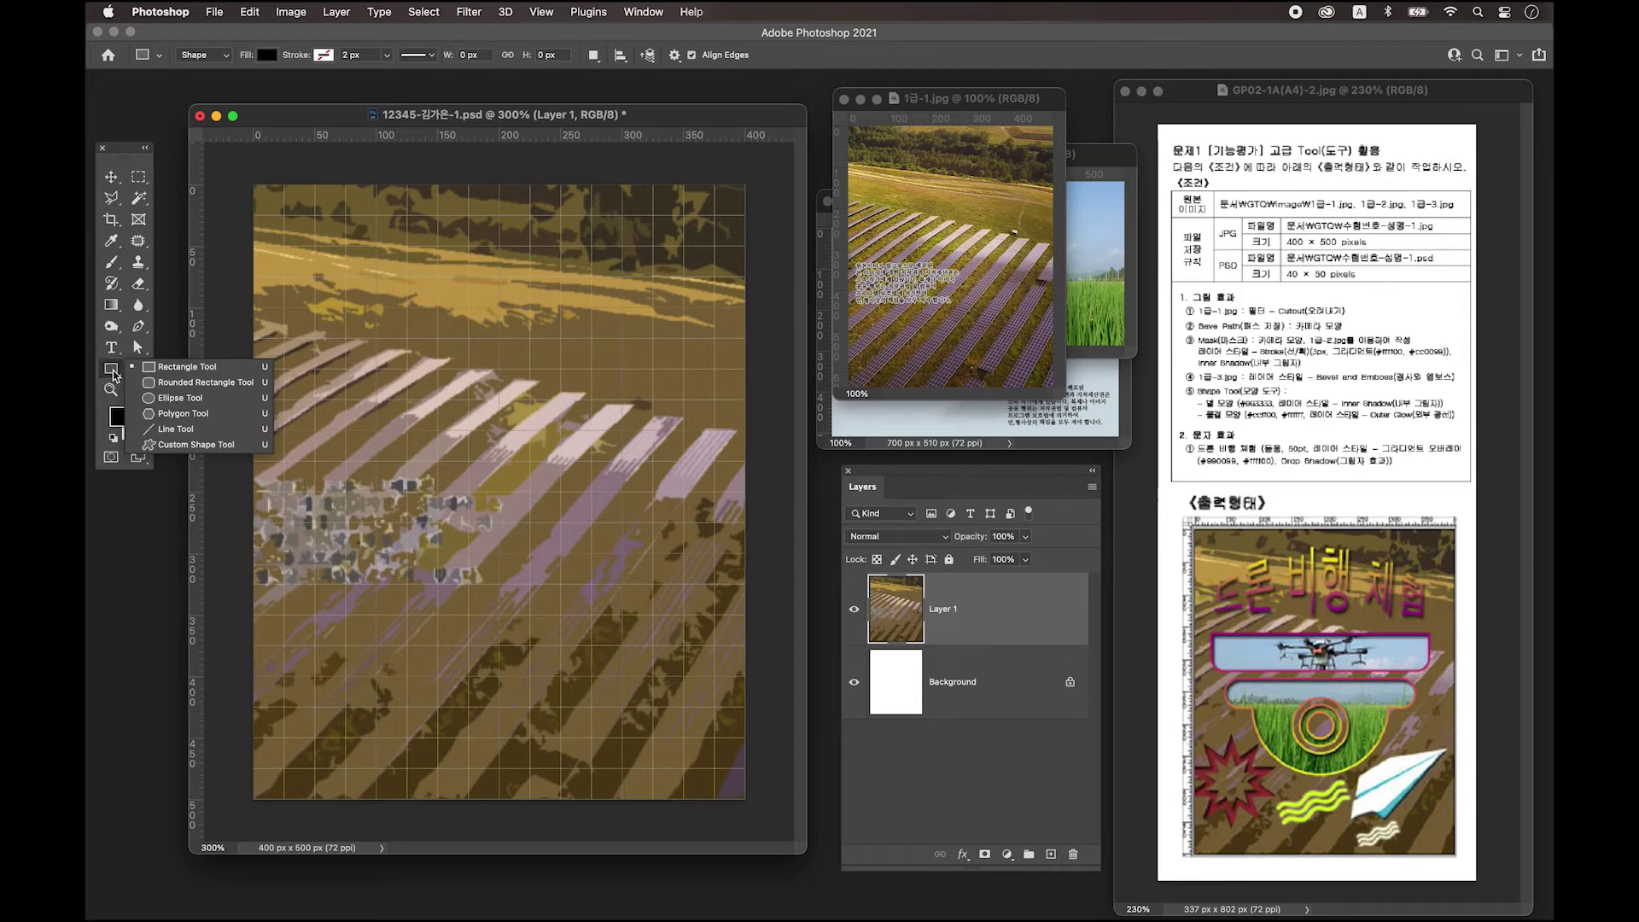
left_click(199, 384)
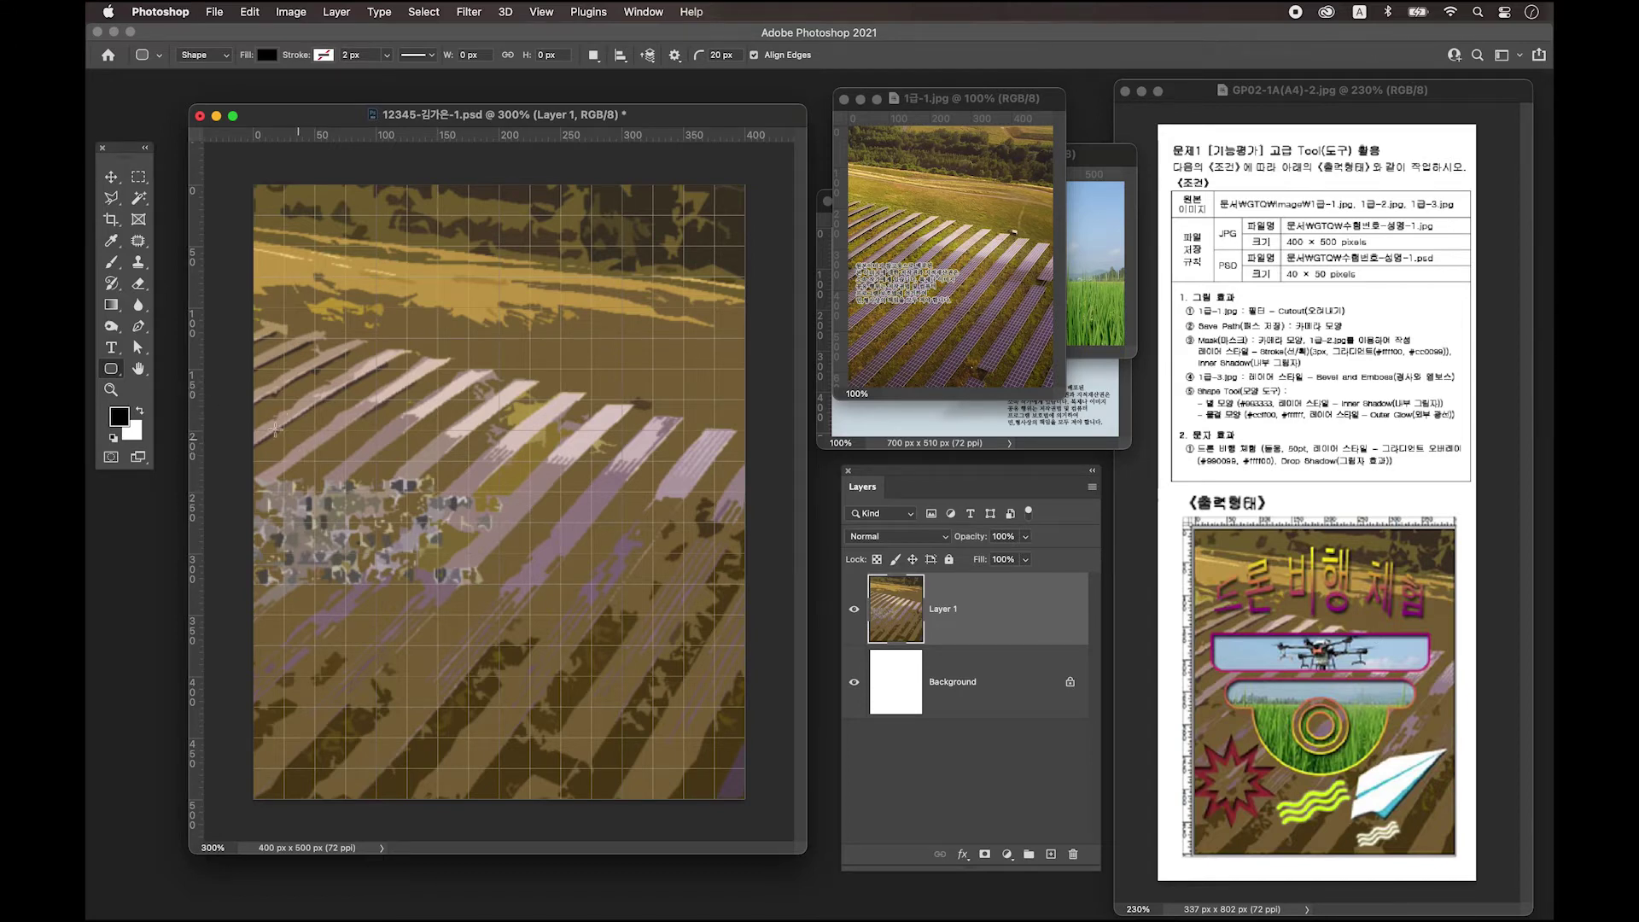
left_click(111, 368)
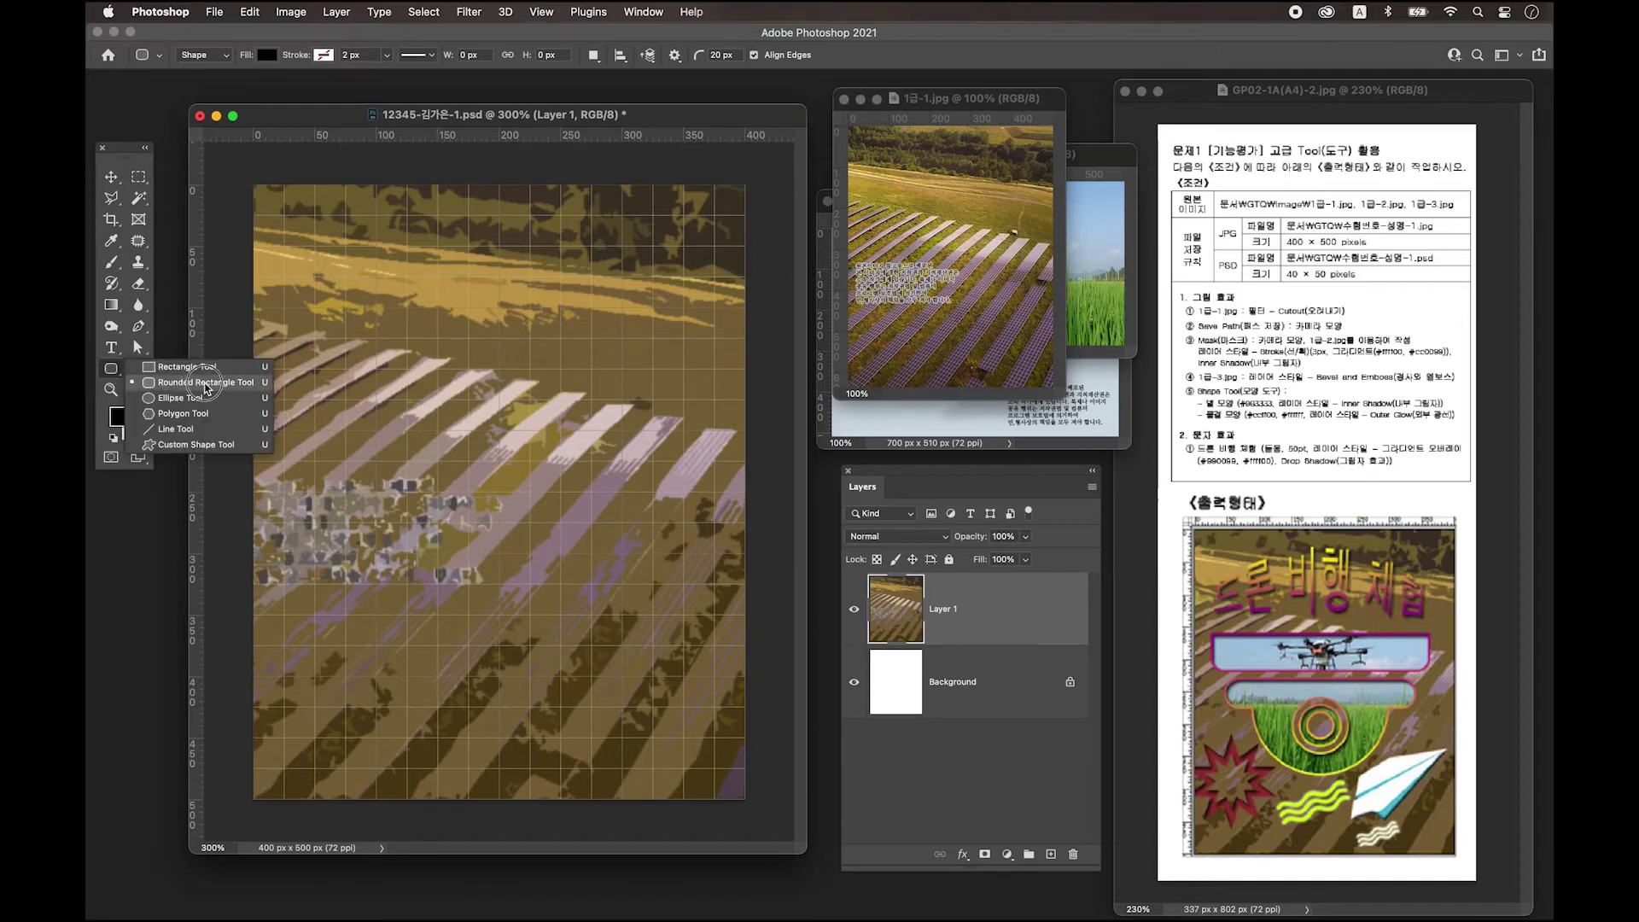
left_click(206, 386)
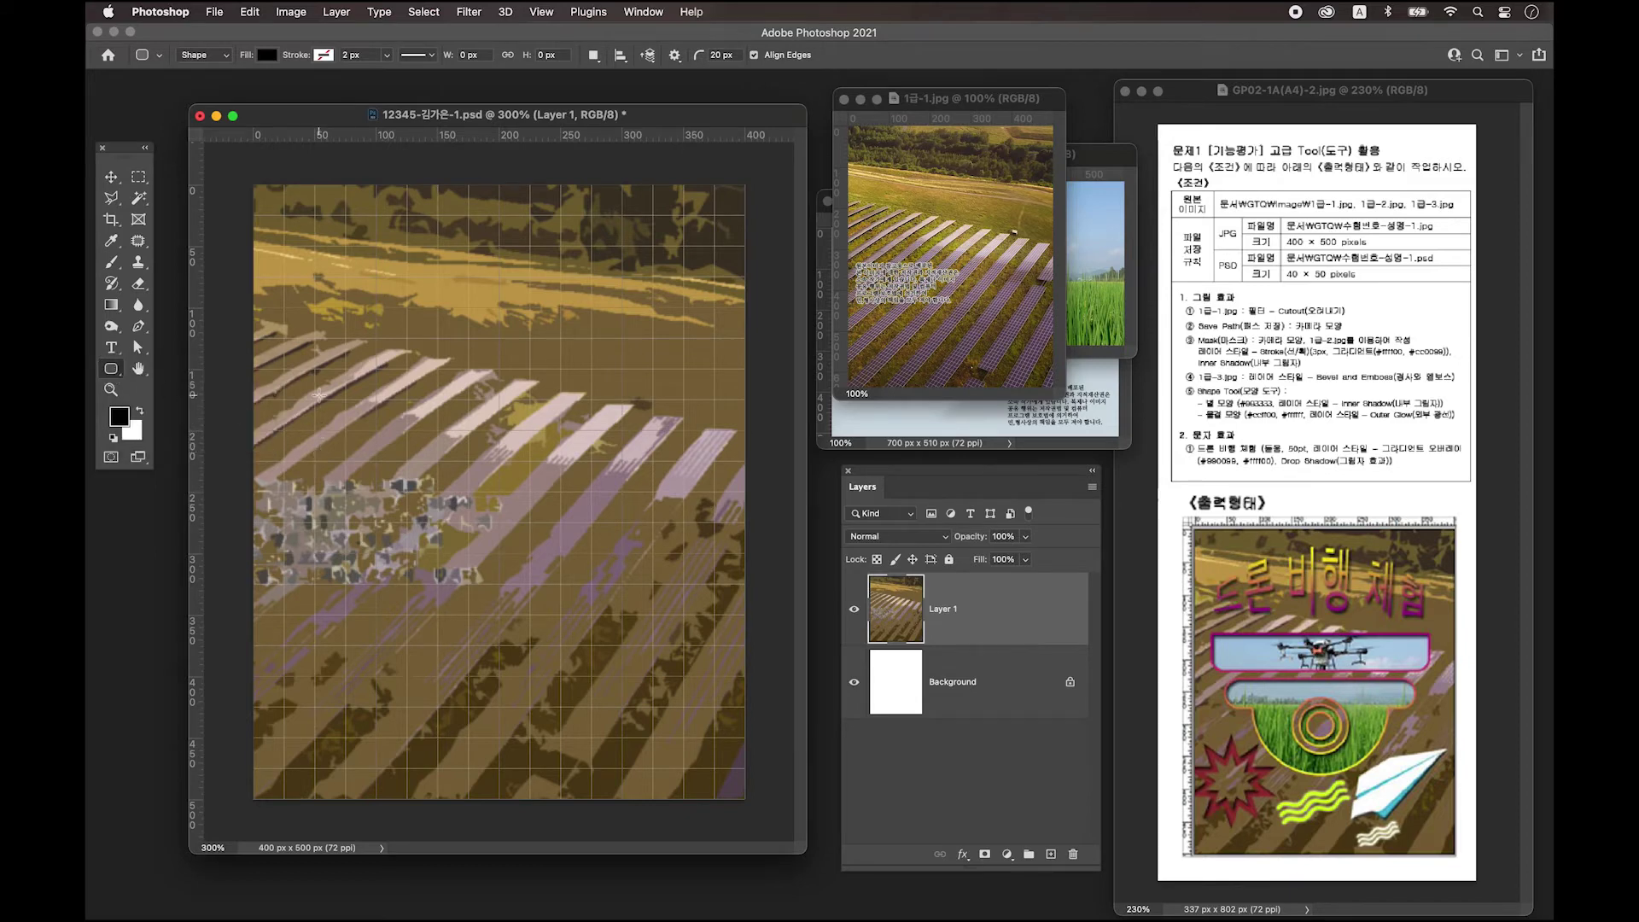
Draw a long black rounded bar, about 350 × 33 px, across the upper poster.
left_click_drag(316, 392, 378, 424)
key("super+z")
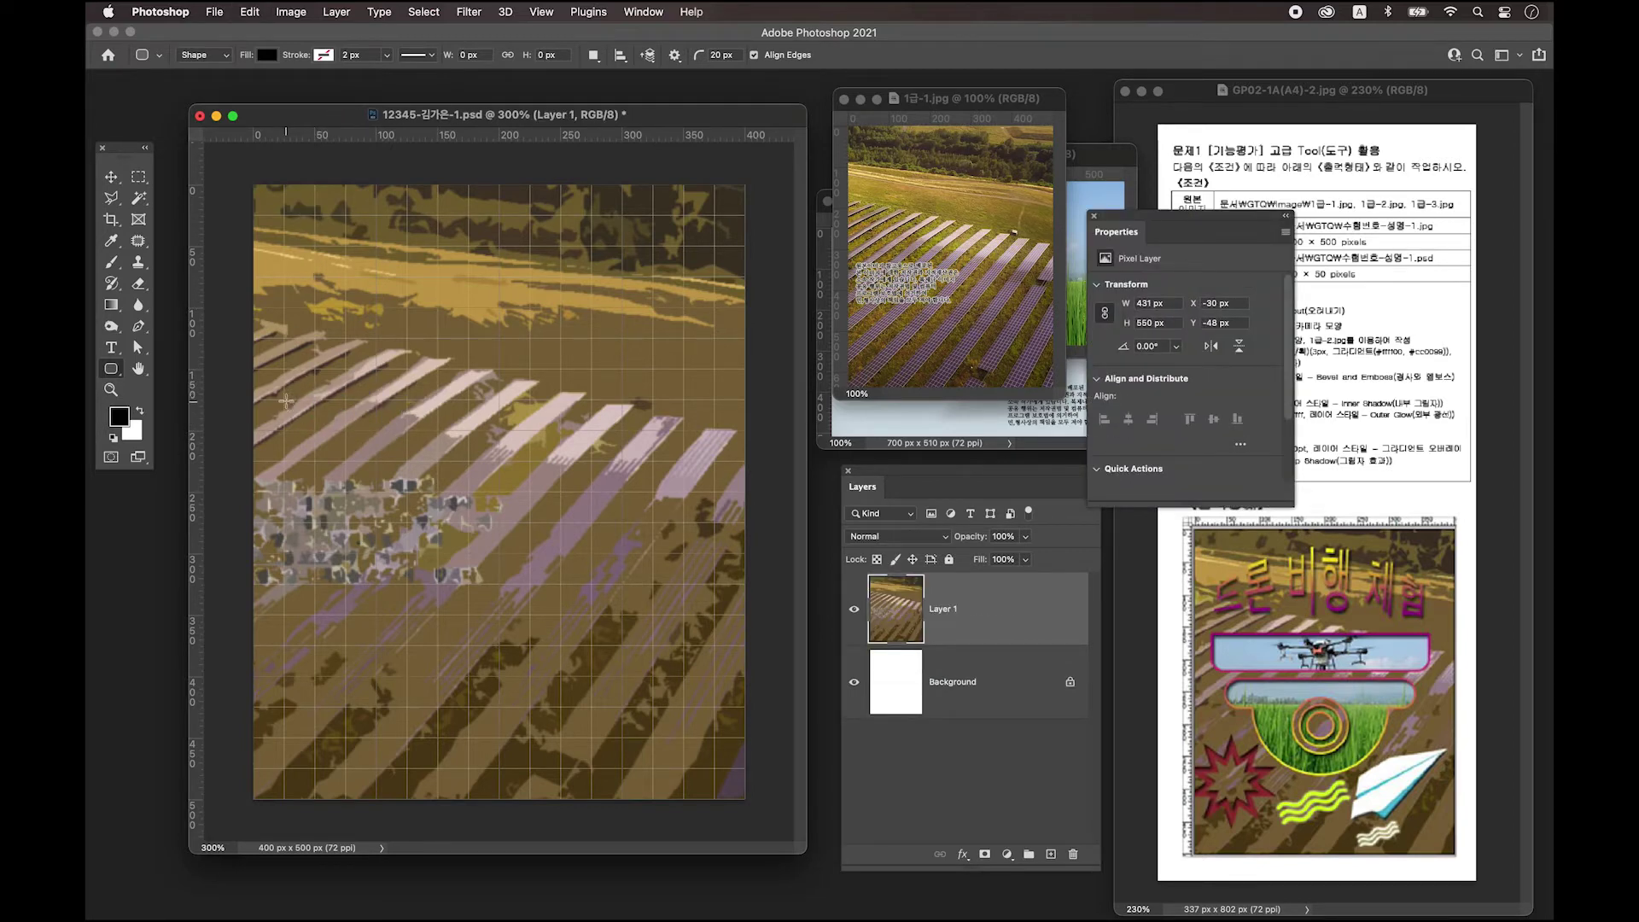
left_click_drag(284, 391, 711, 429)
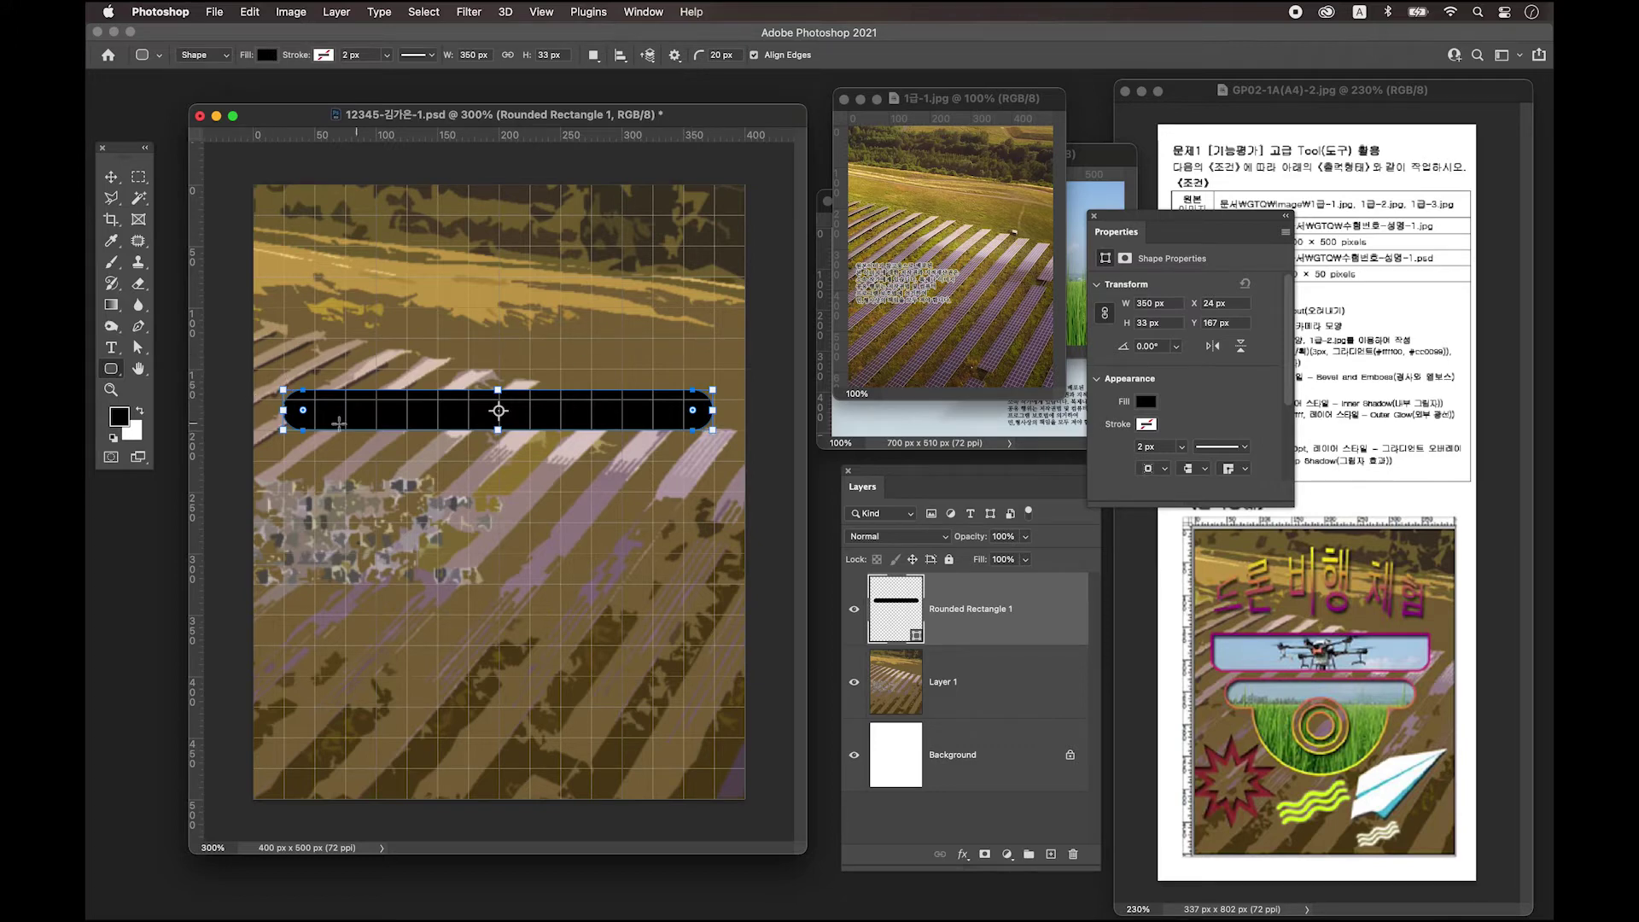
Overlay a 349 × 34 px plain black rectangle on the bar's top half.
left_click_drag(111, 369, 167, 368)
left_click_drag(283, 369, 712, 411)
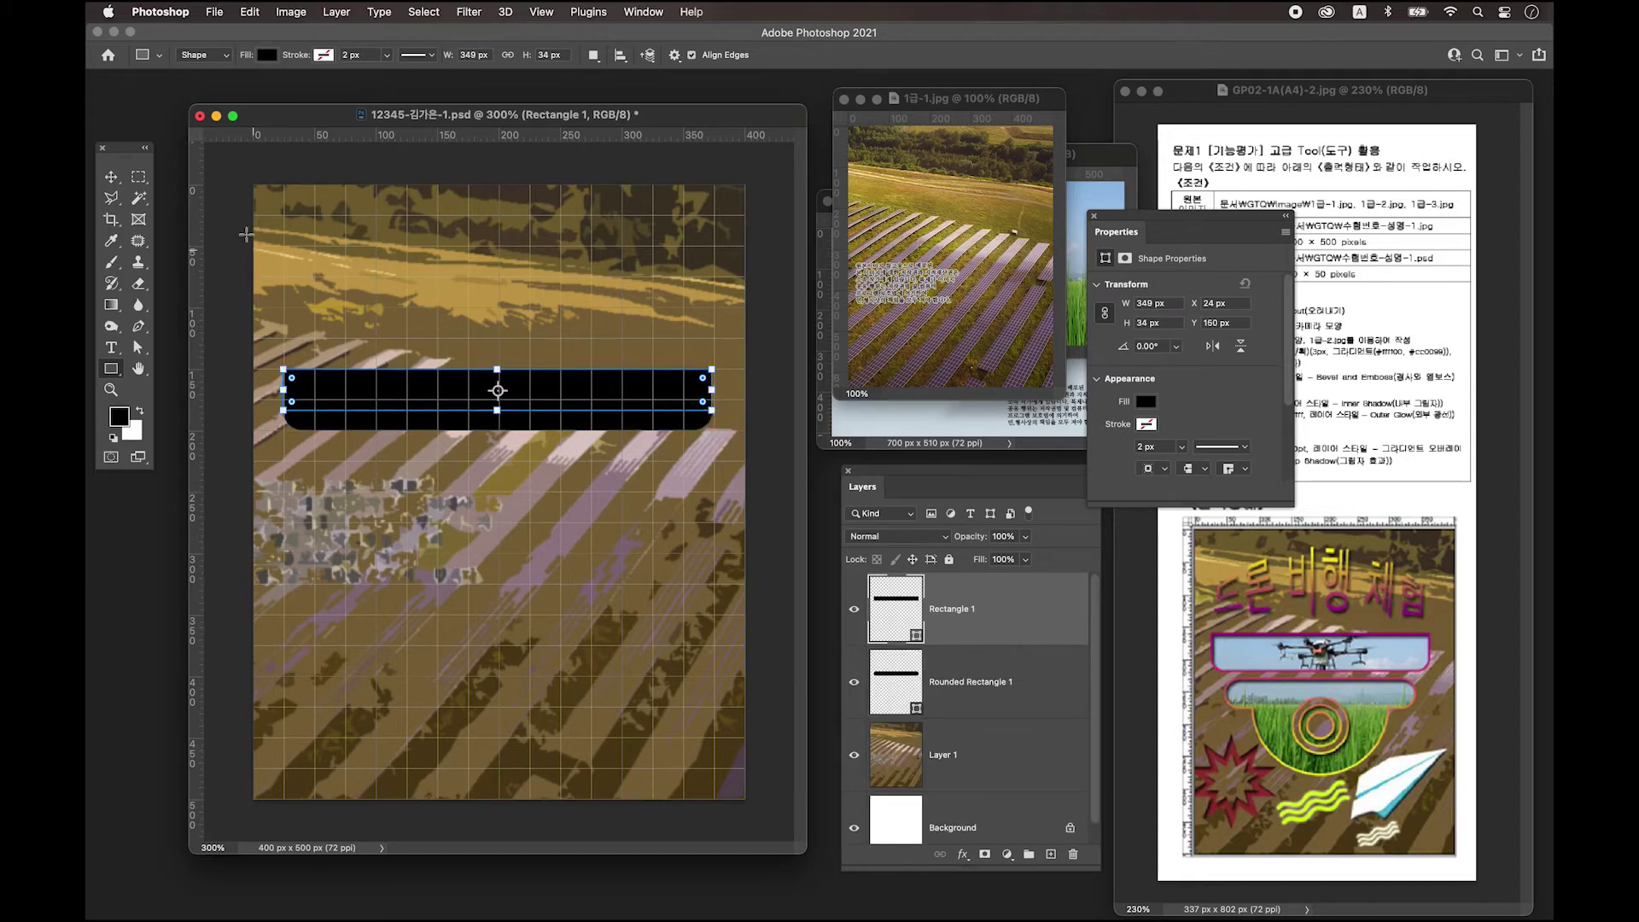
left_click(111, 177)
Nudge Rectangle 1 so its left edge lines up with the rounded bar at X 24.
left_click(485, 520)
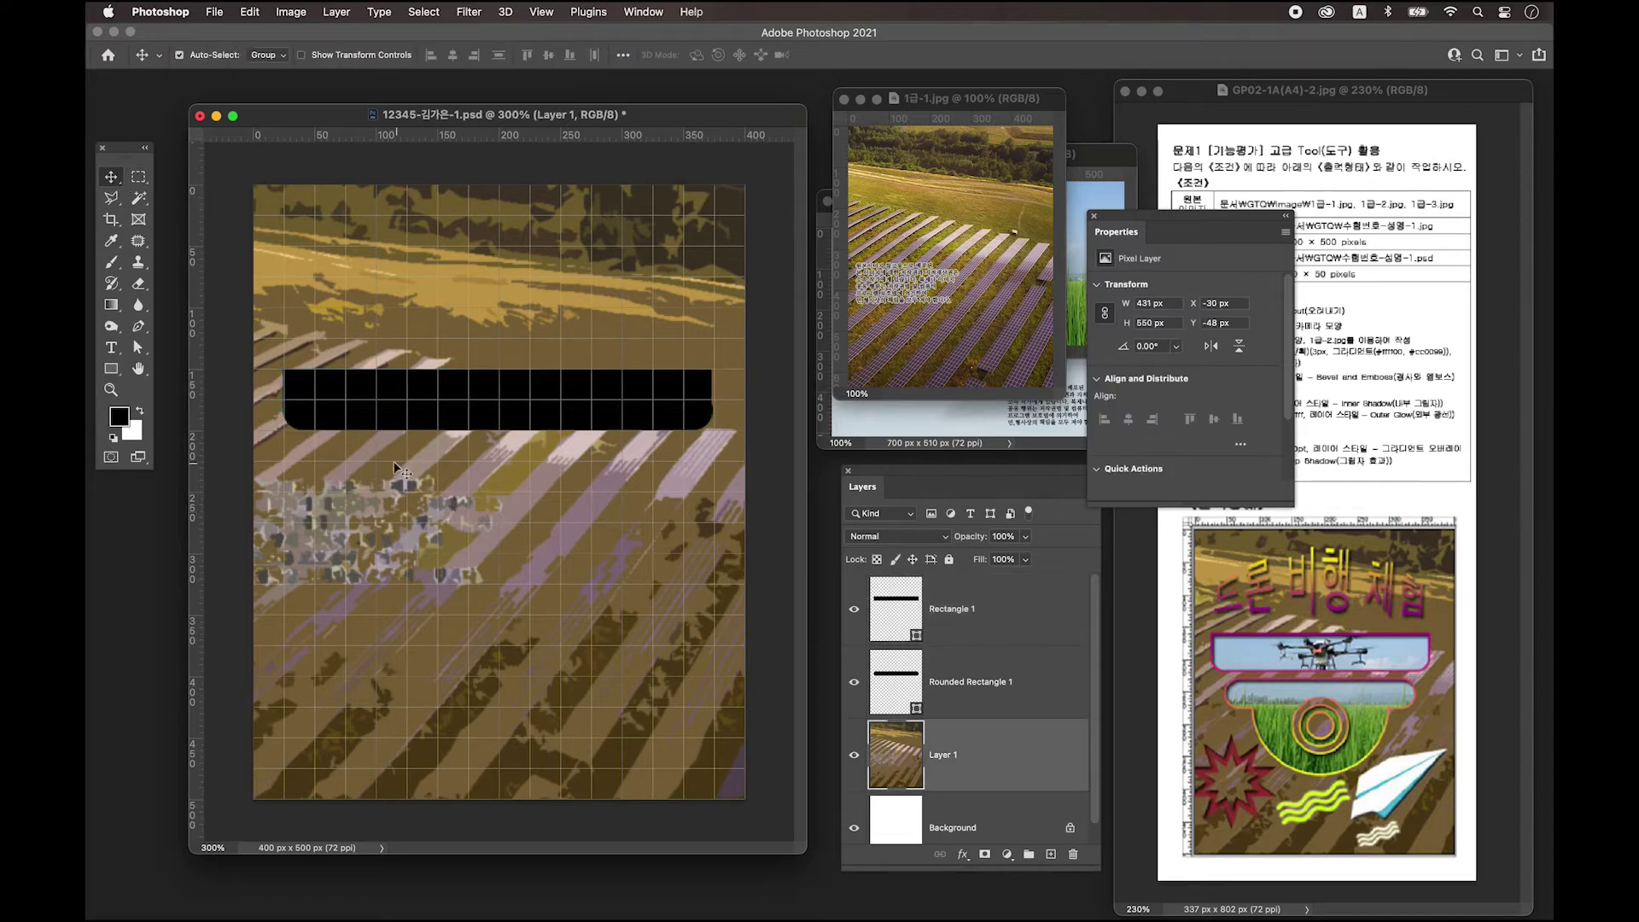
left_click(324, 384)
left_click_drag(324, 384, 328, 383)
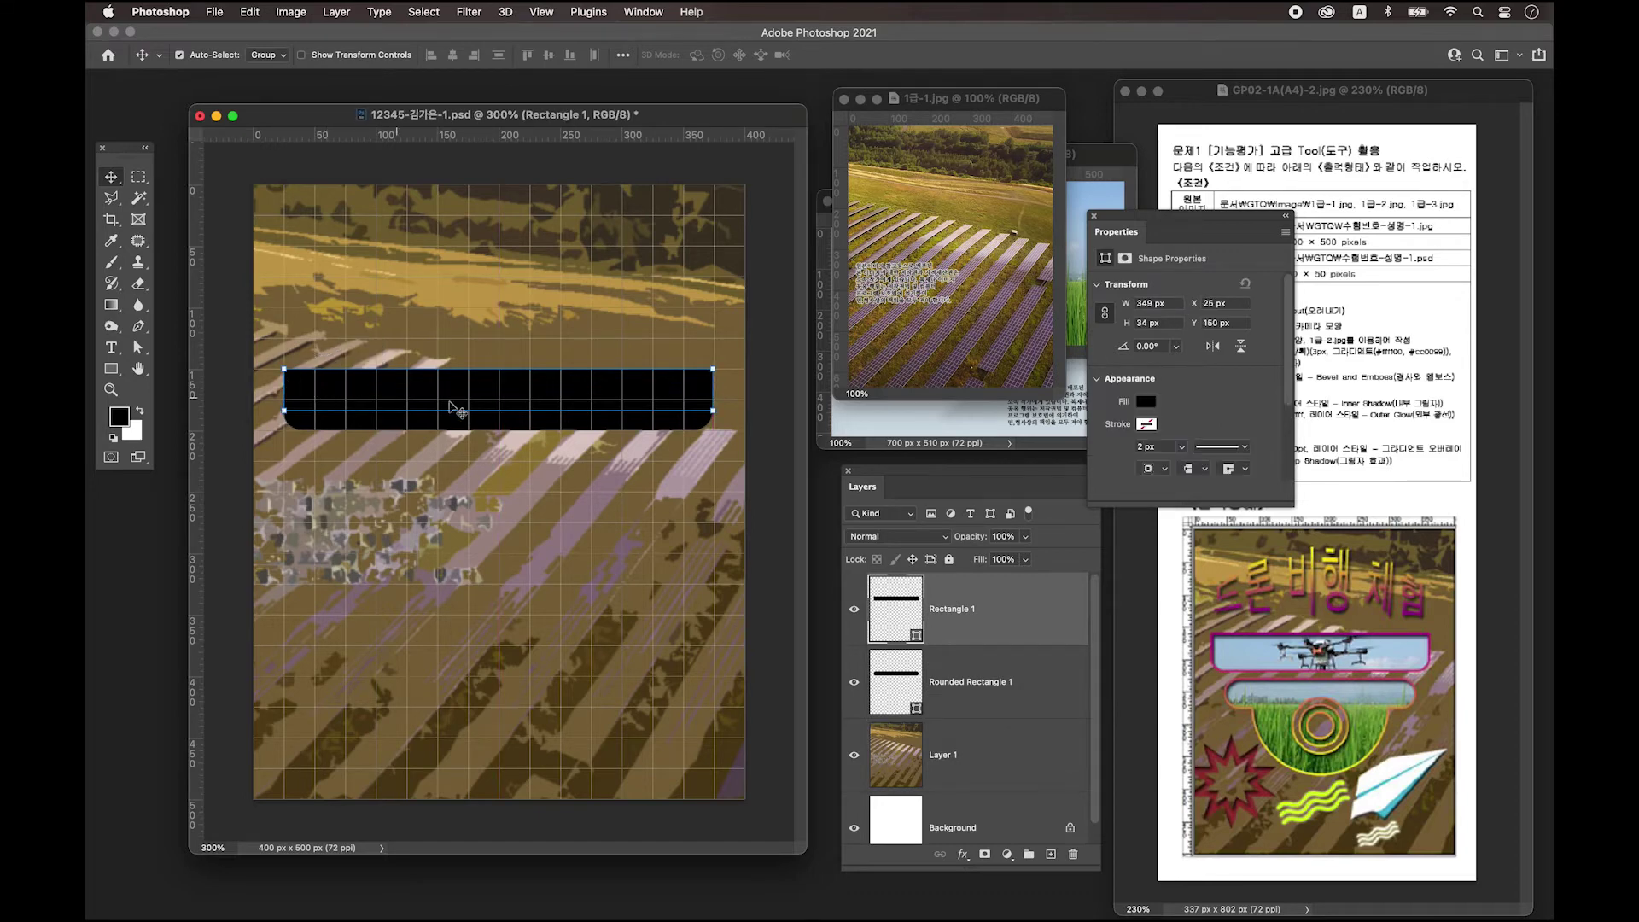
left_click(641, 460)
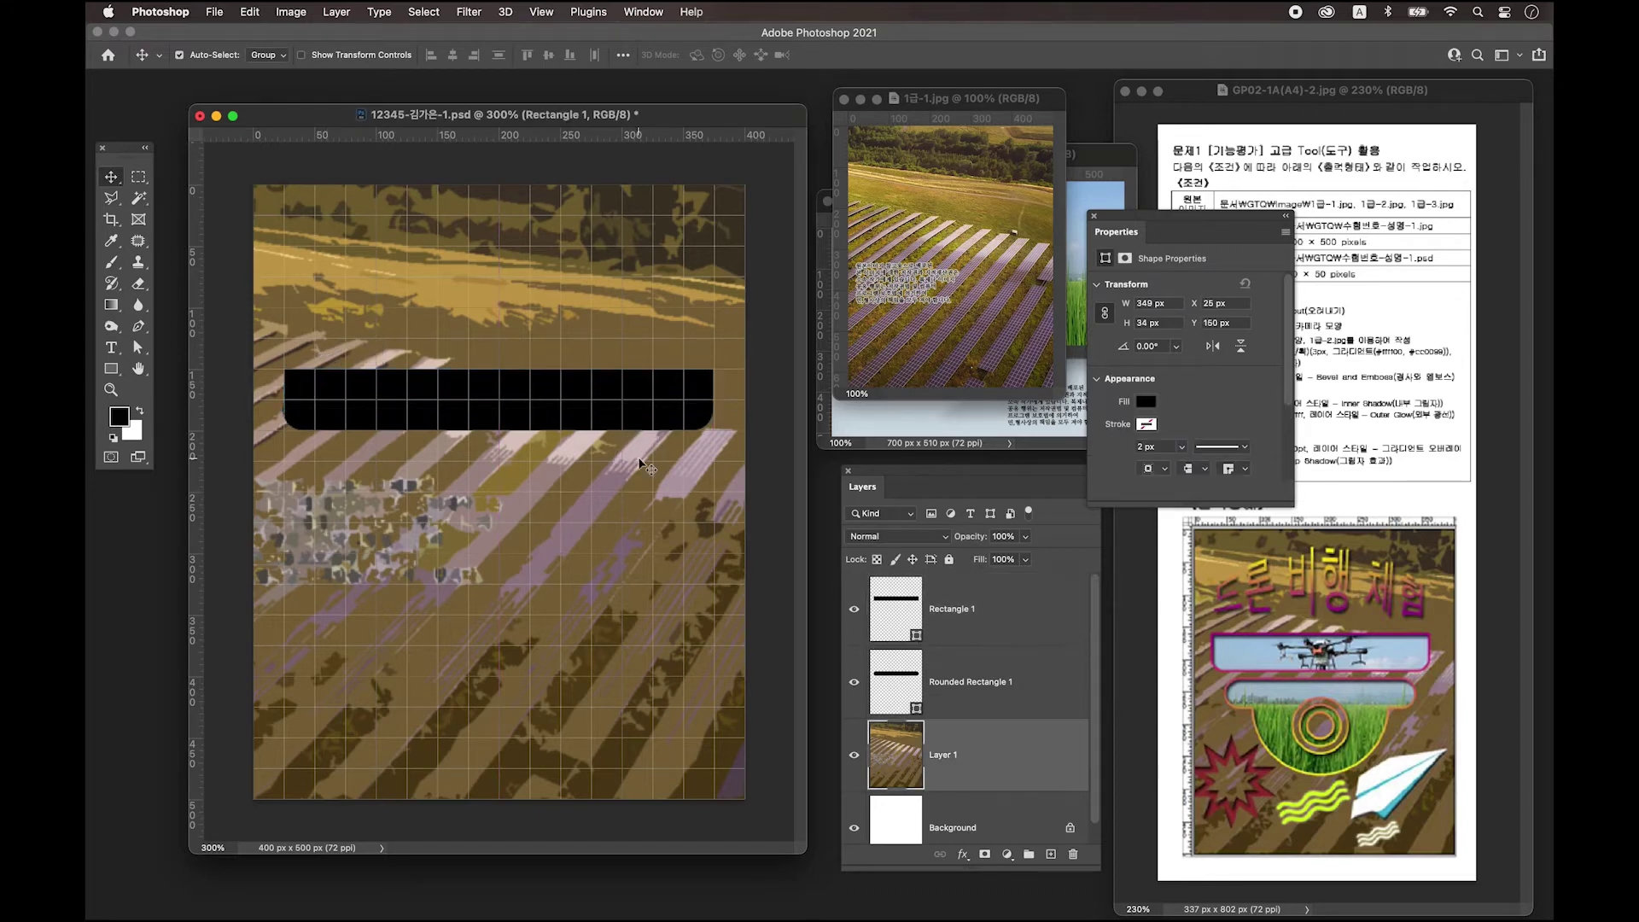
left_click(299, 392)
key("Left")
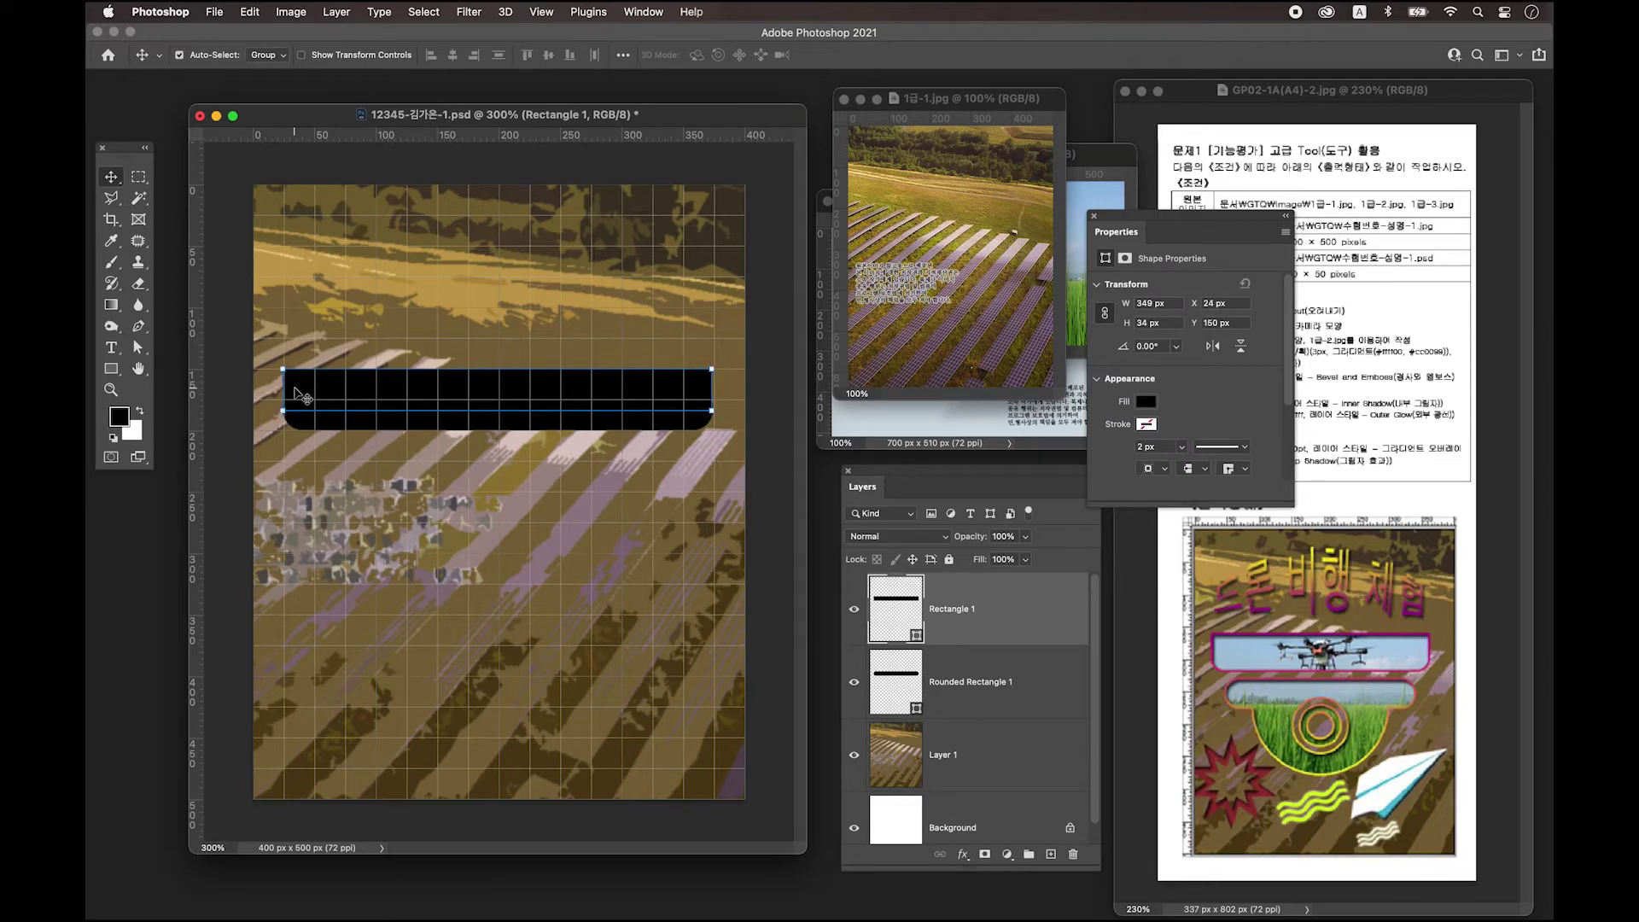
left_click(366, 464)
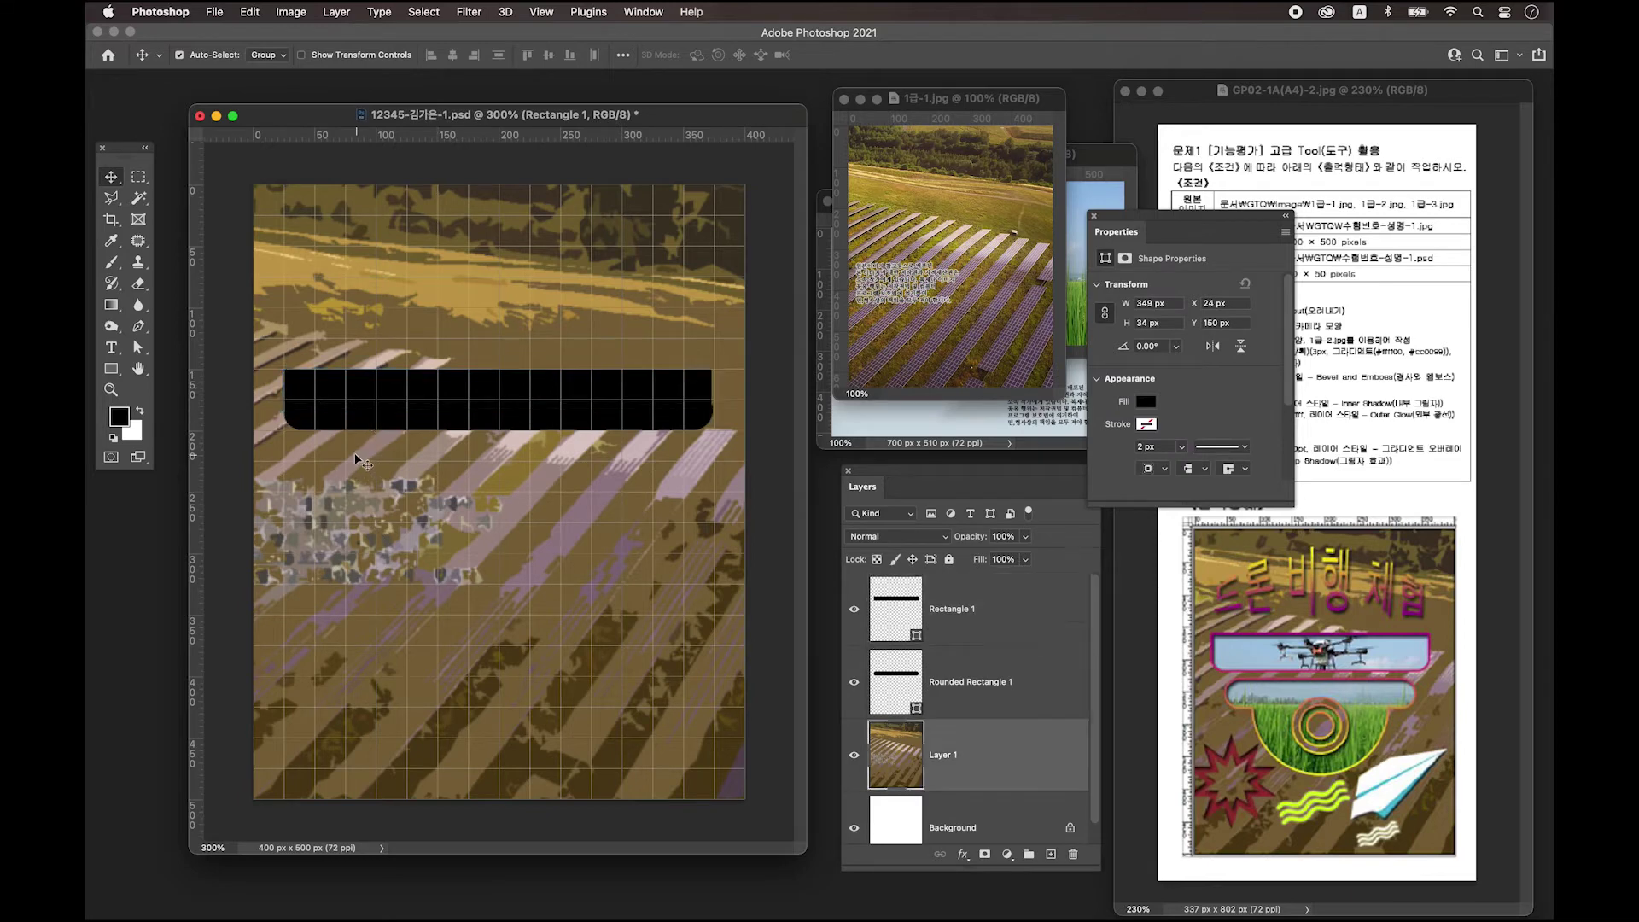
key("super+equal")
left_click(302, 395)
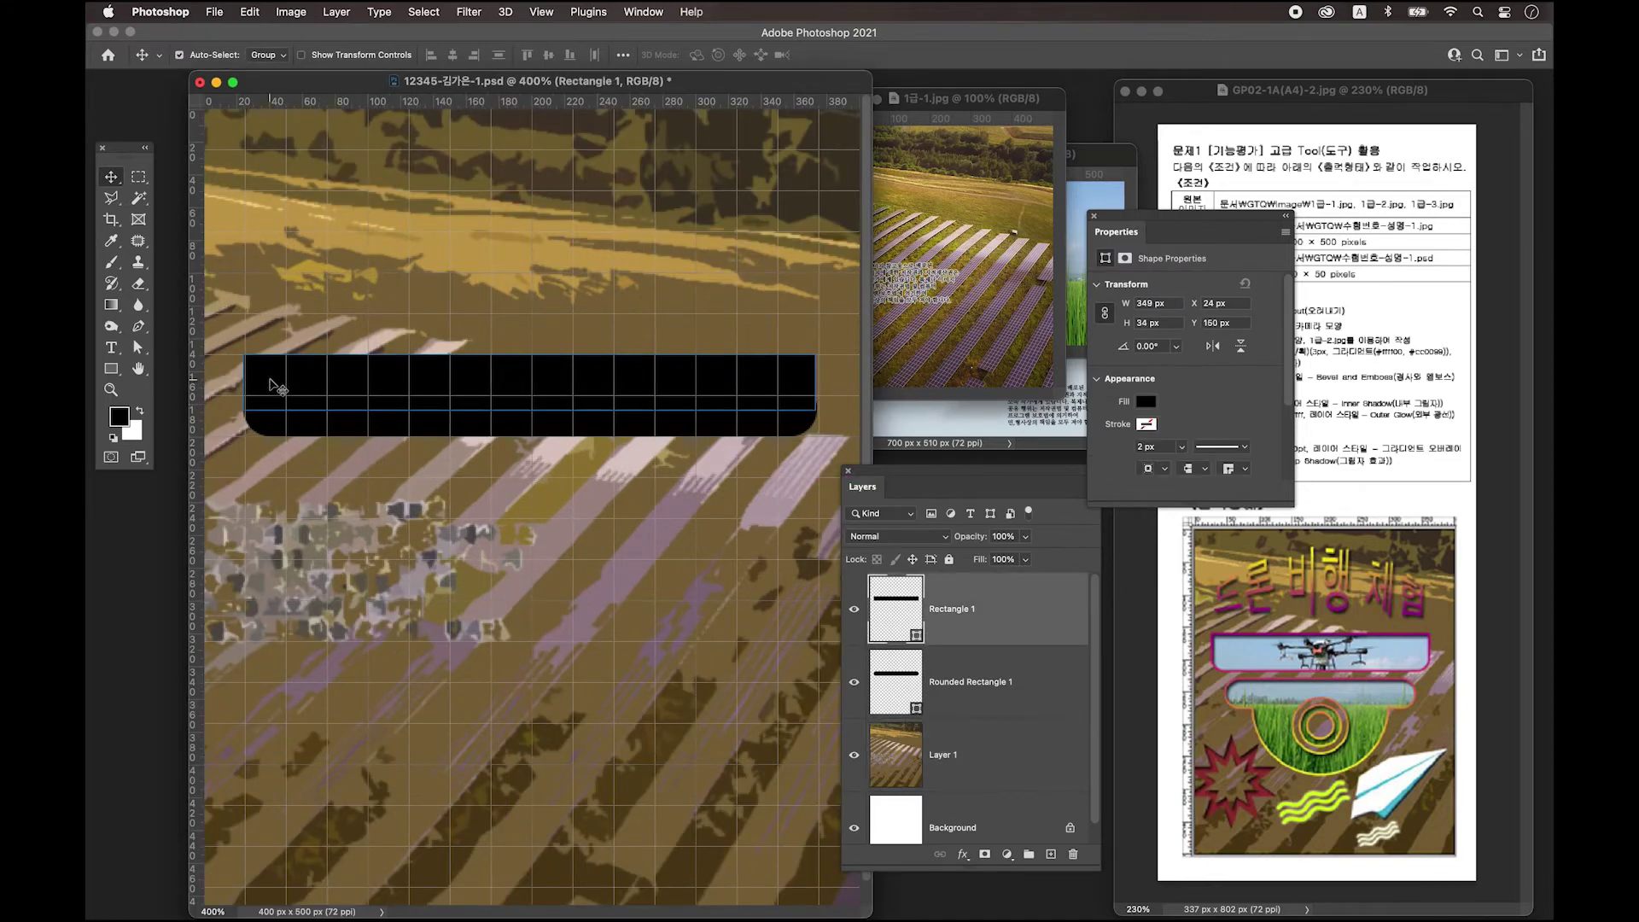
left_click_drag(272, 383, 268, 383)
key("super")
Transform Rectangle 1 to 350 px wide, matching the bar, and zoom back to 300%.
key("super+t")
left_click_drag(816, 382, 819, 382)
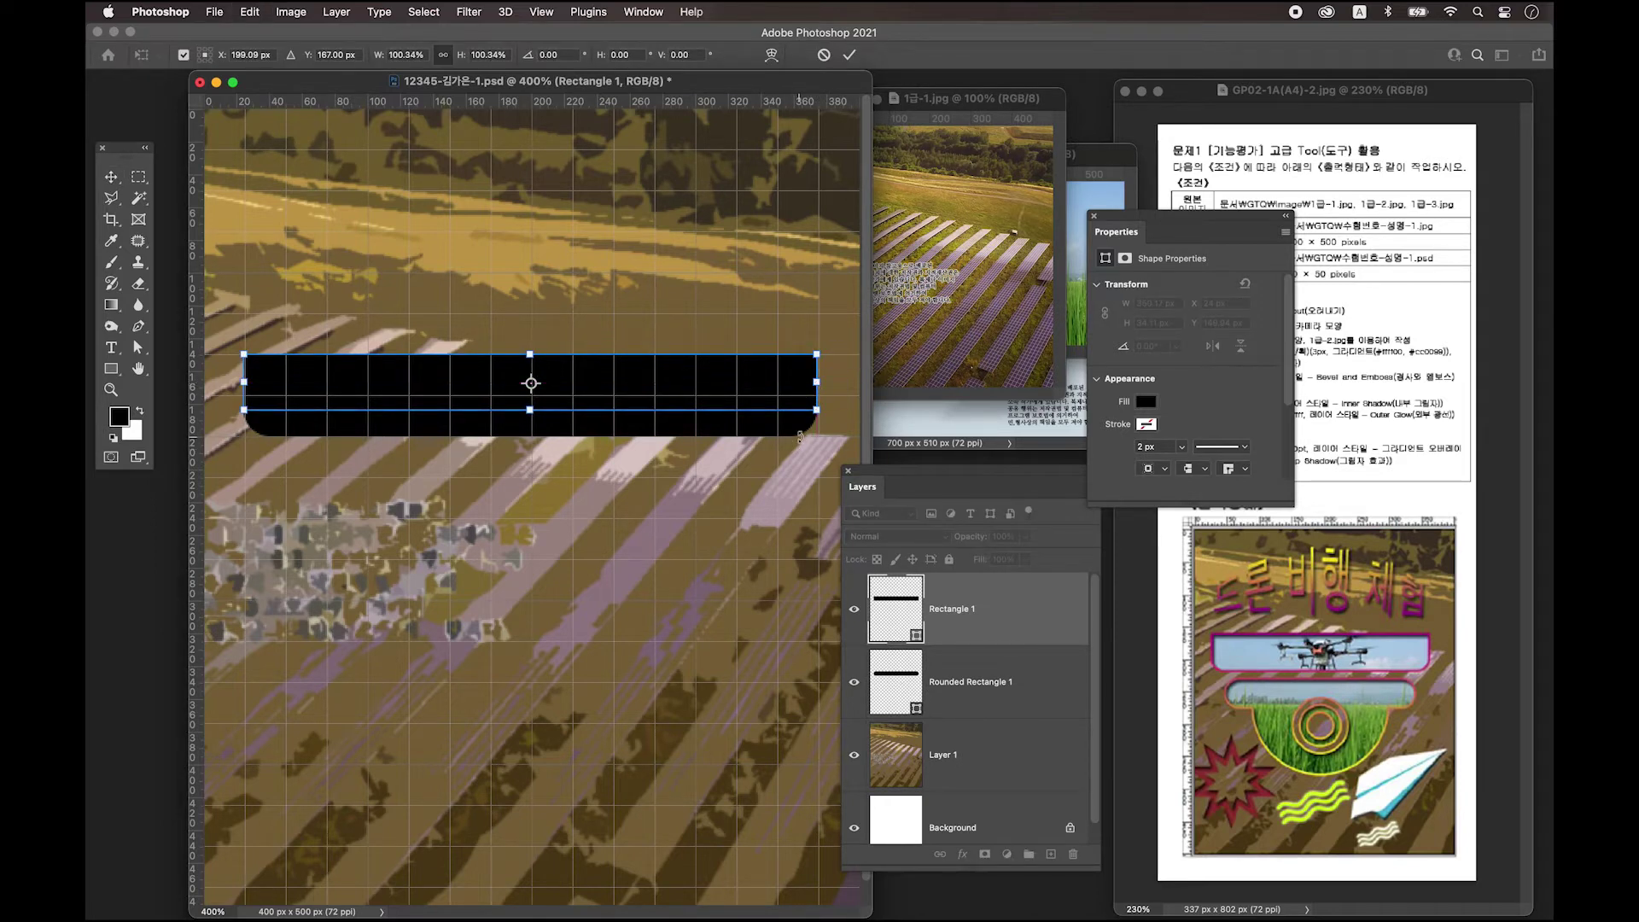
key("Return")
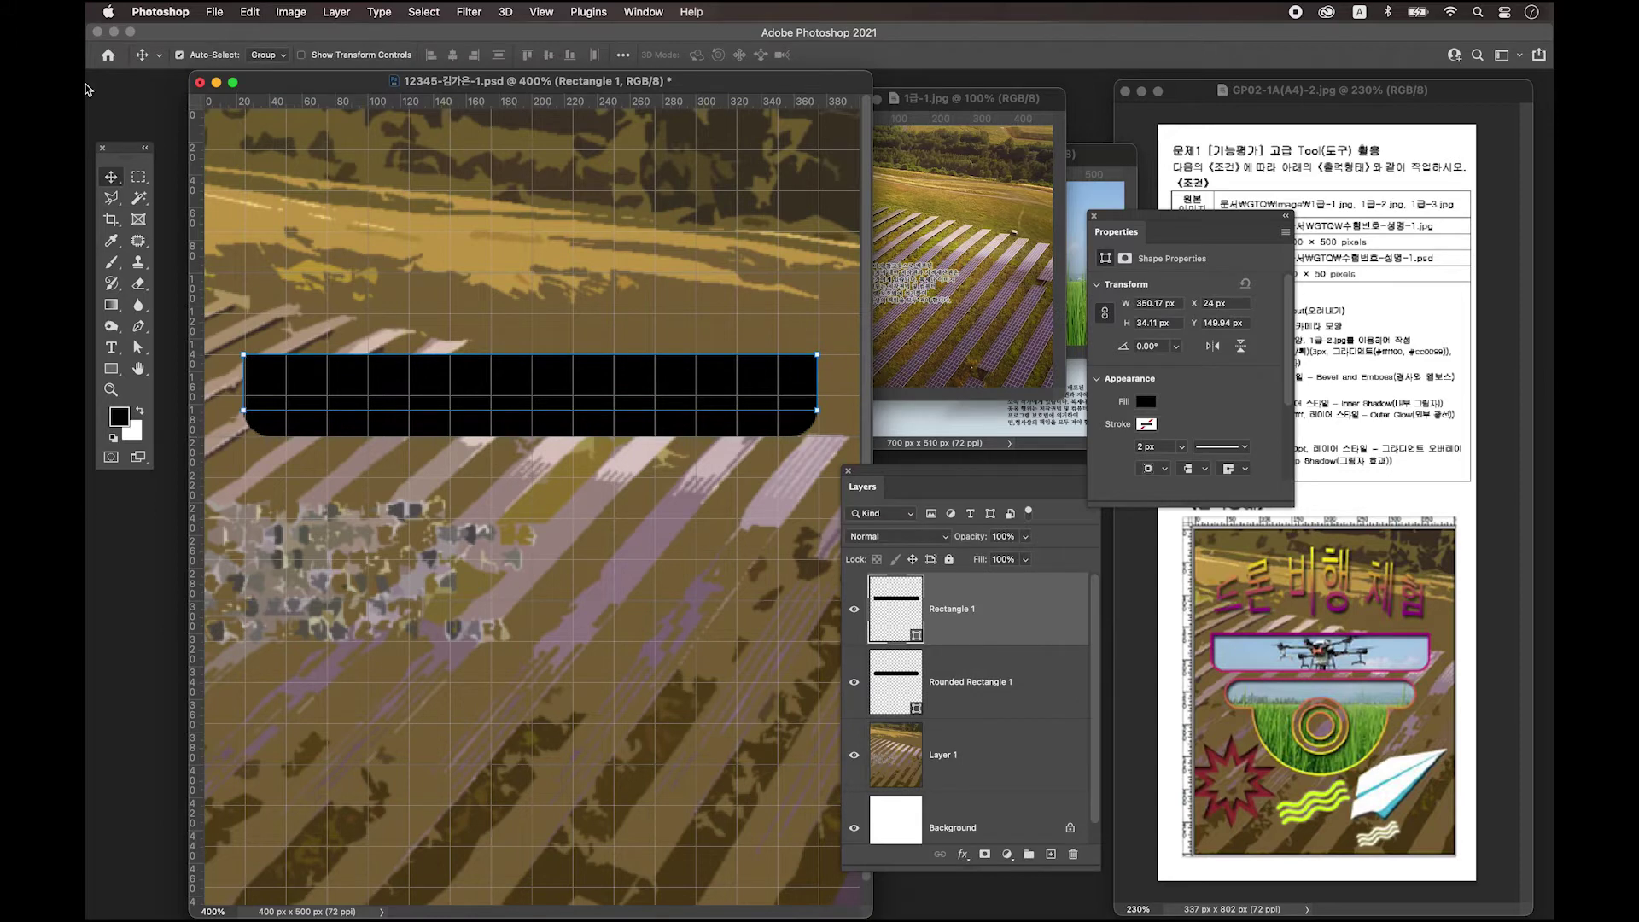
left_click(987, 626)
key("super+minus")
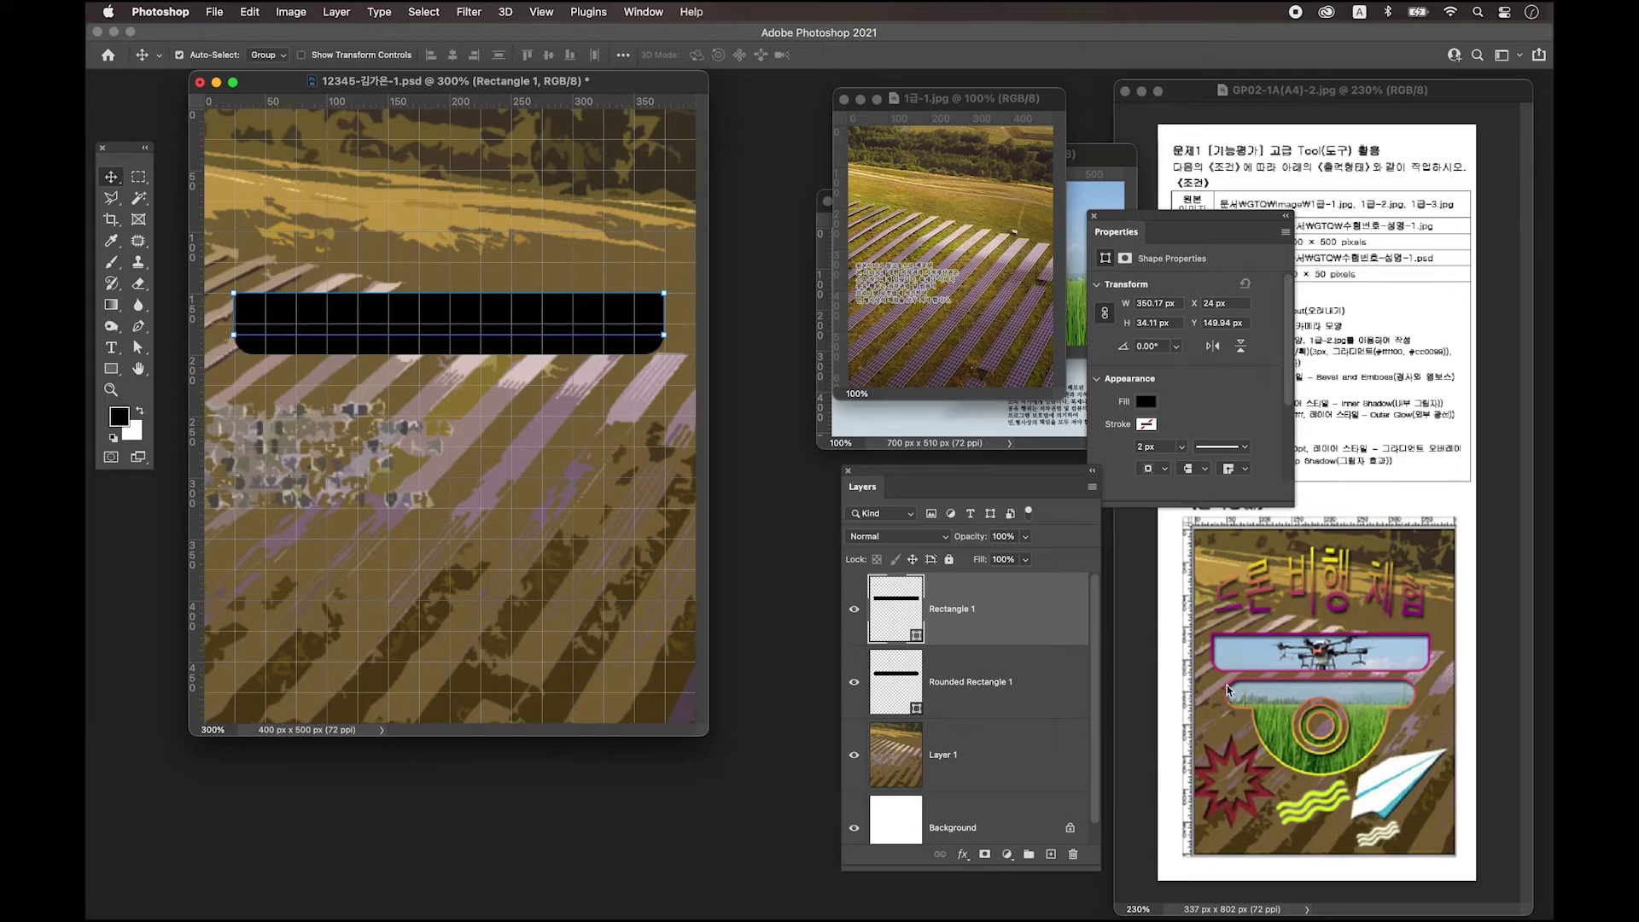
Draw Rounded Rectangle 2, a 302 × 30 px black bar at X 48, Y 220.
left_click(111, 369)
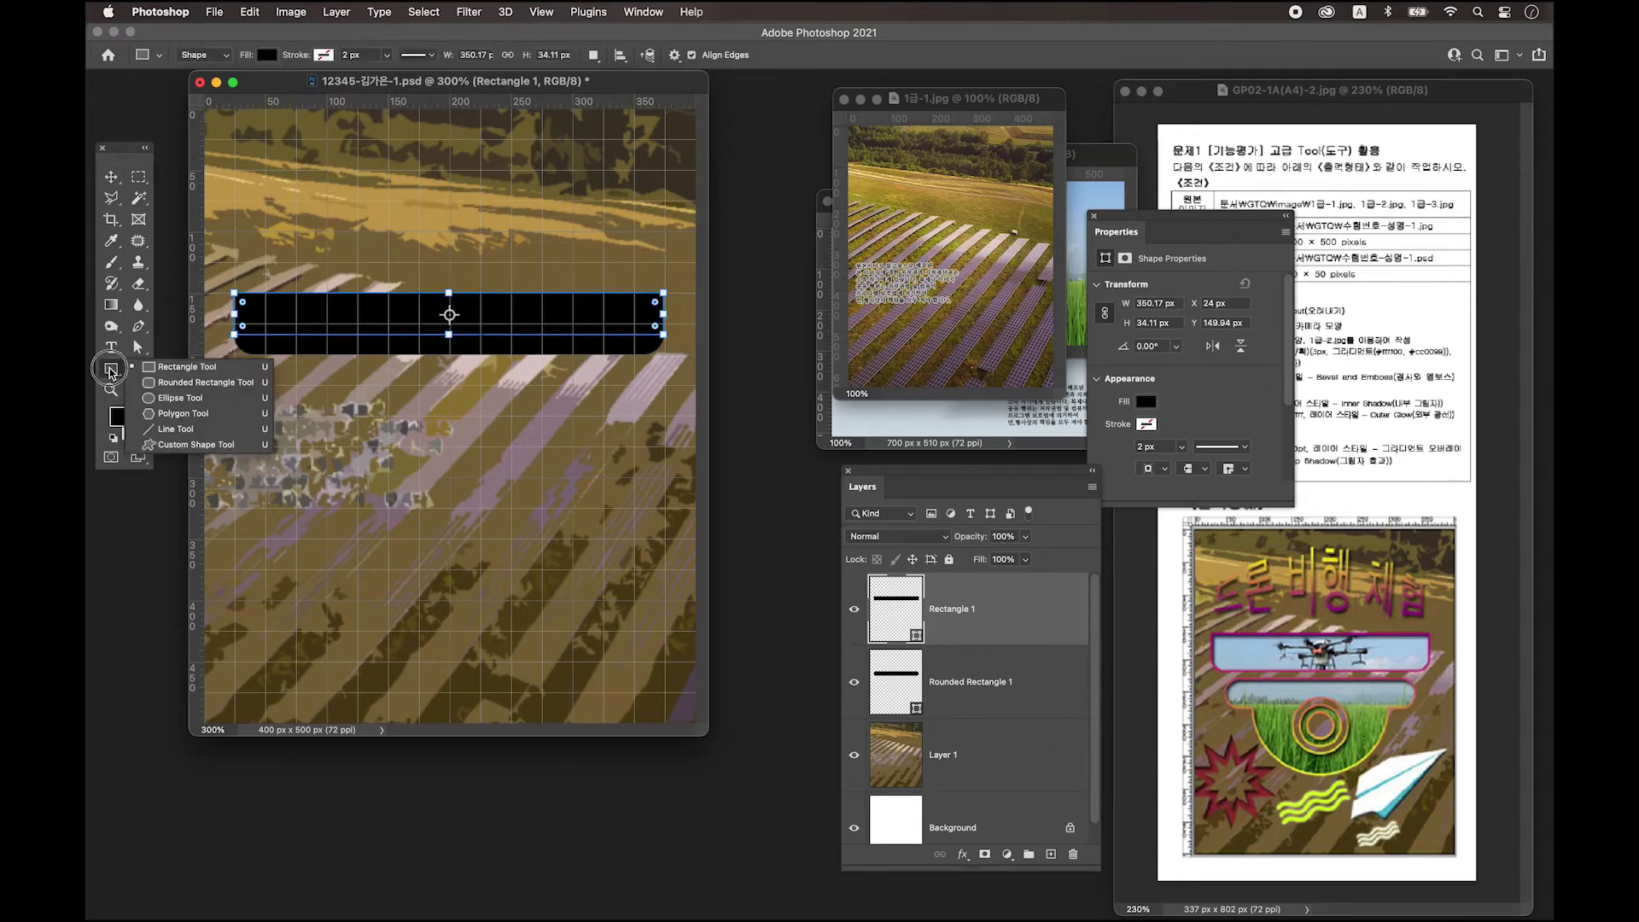
left_click(198, 382)
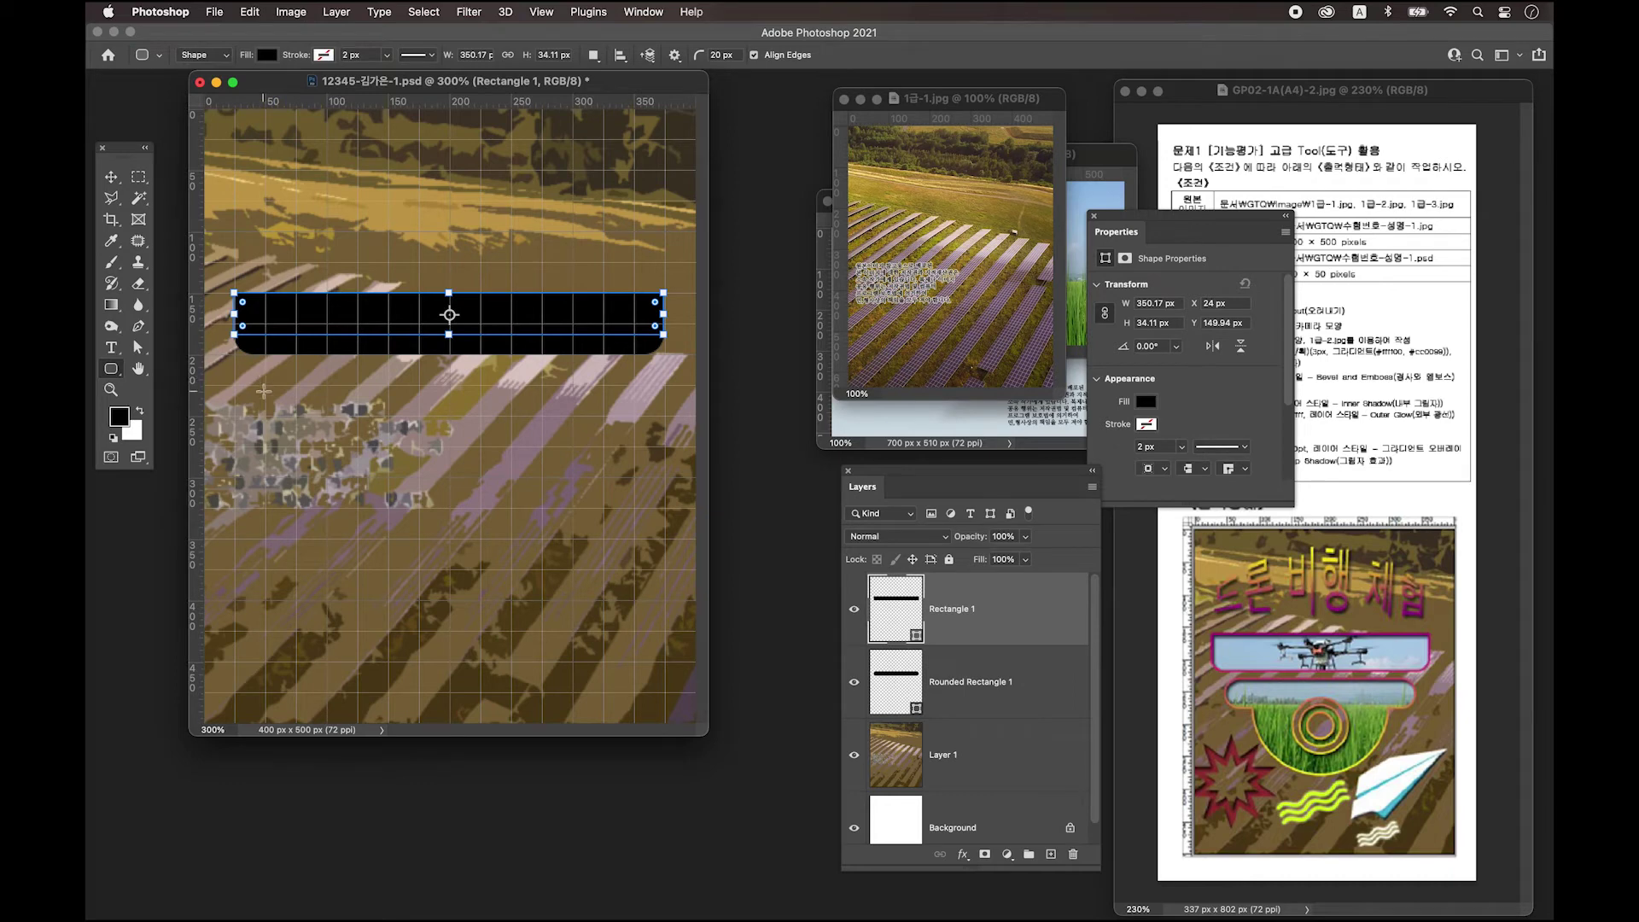
left_click_drag(263, 380, 632, 414)
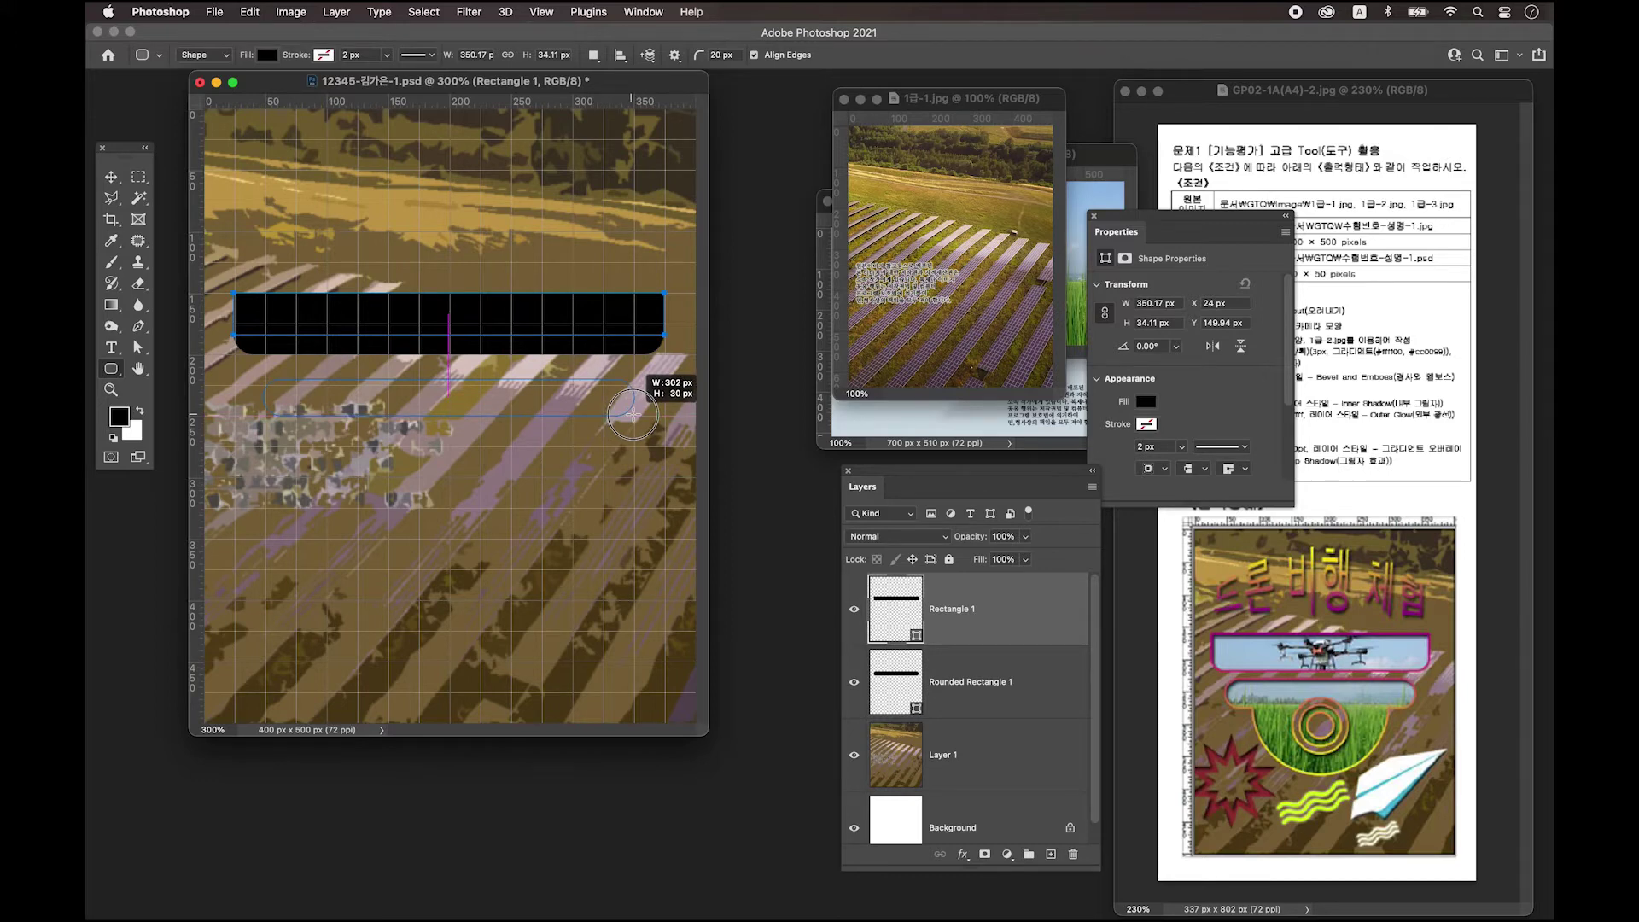
left_click_drag(633, 414, 633, 415)
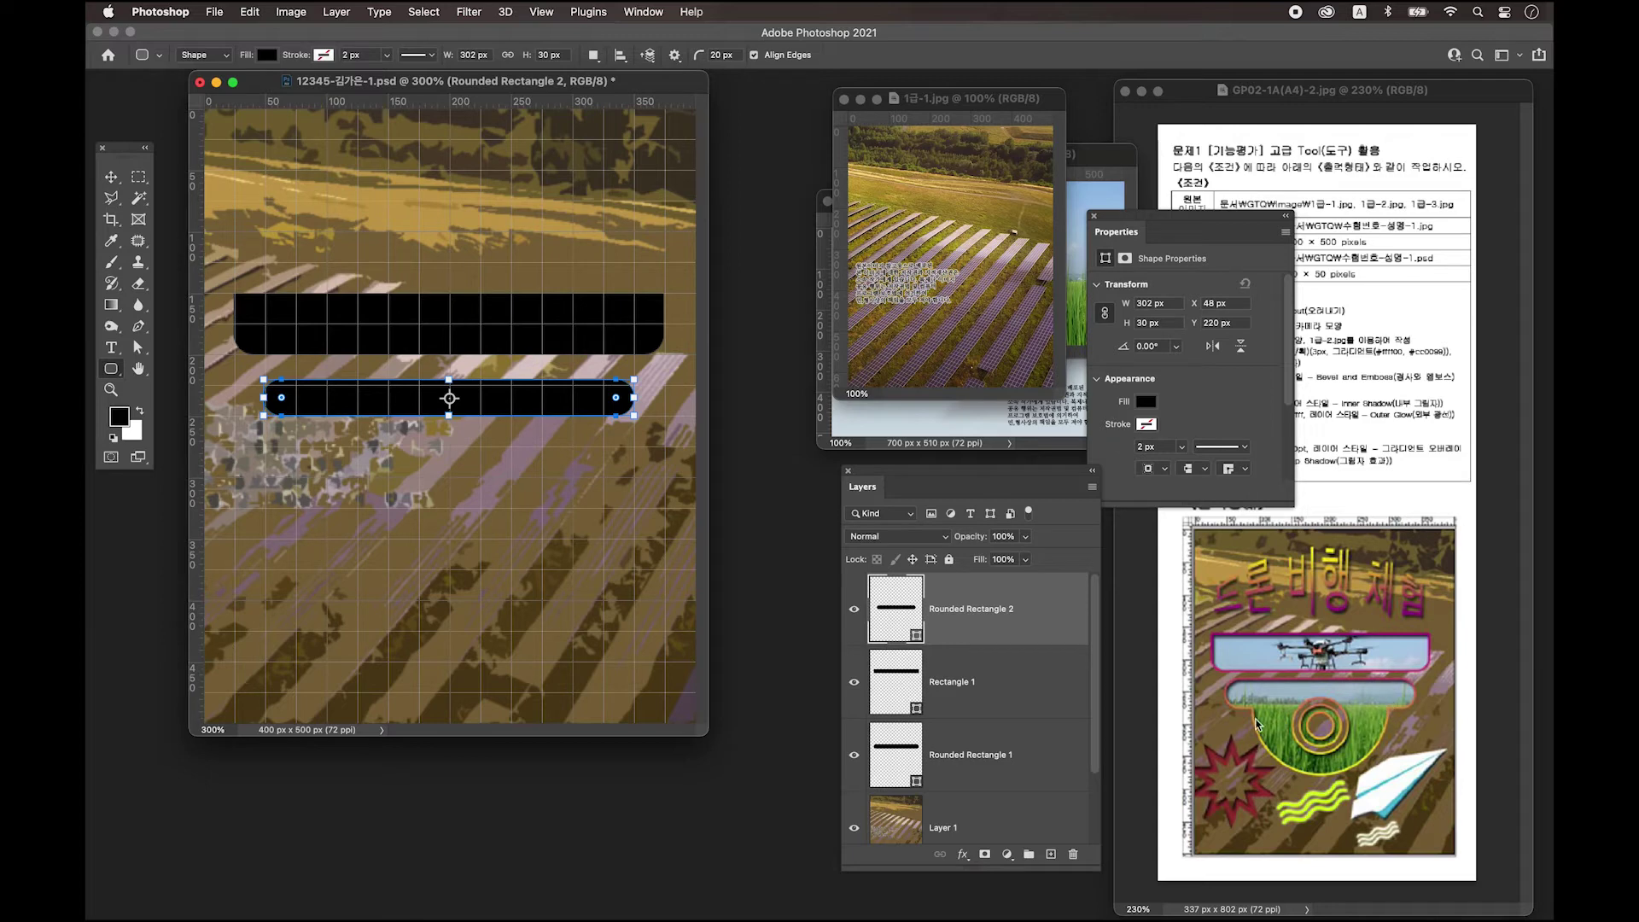
Draw Ellipse 1, a 251 × 251 px black circle at X 75, Y 276, below the bars.
right_click(111, 369)
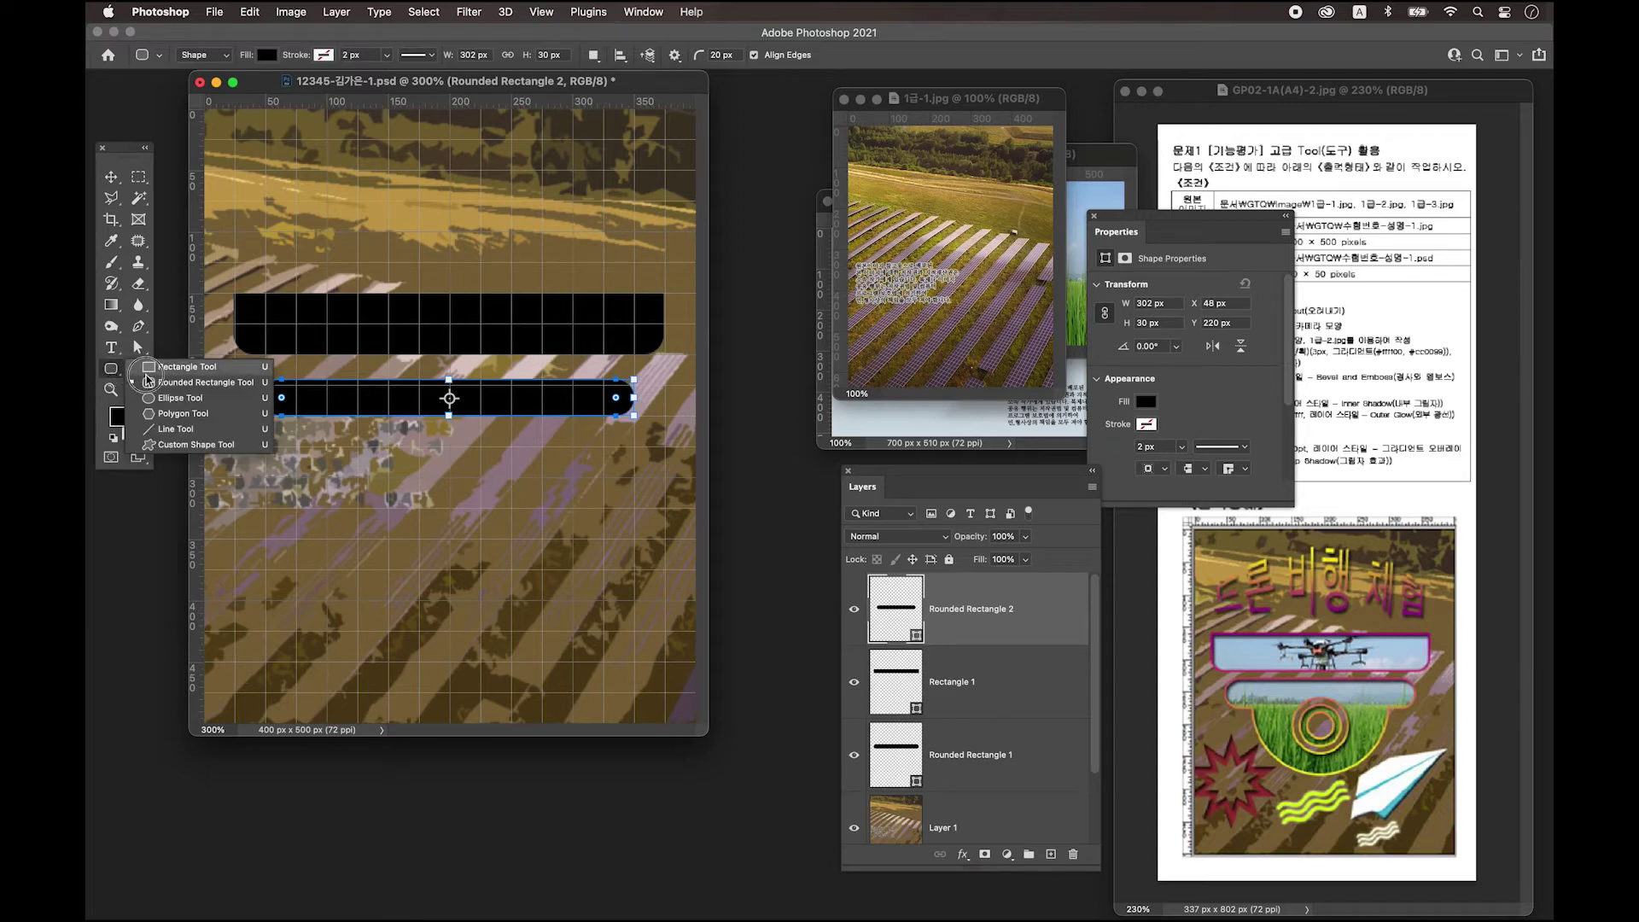
left_click(175, 398)
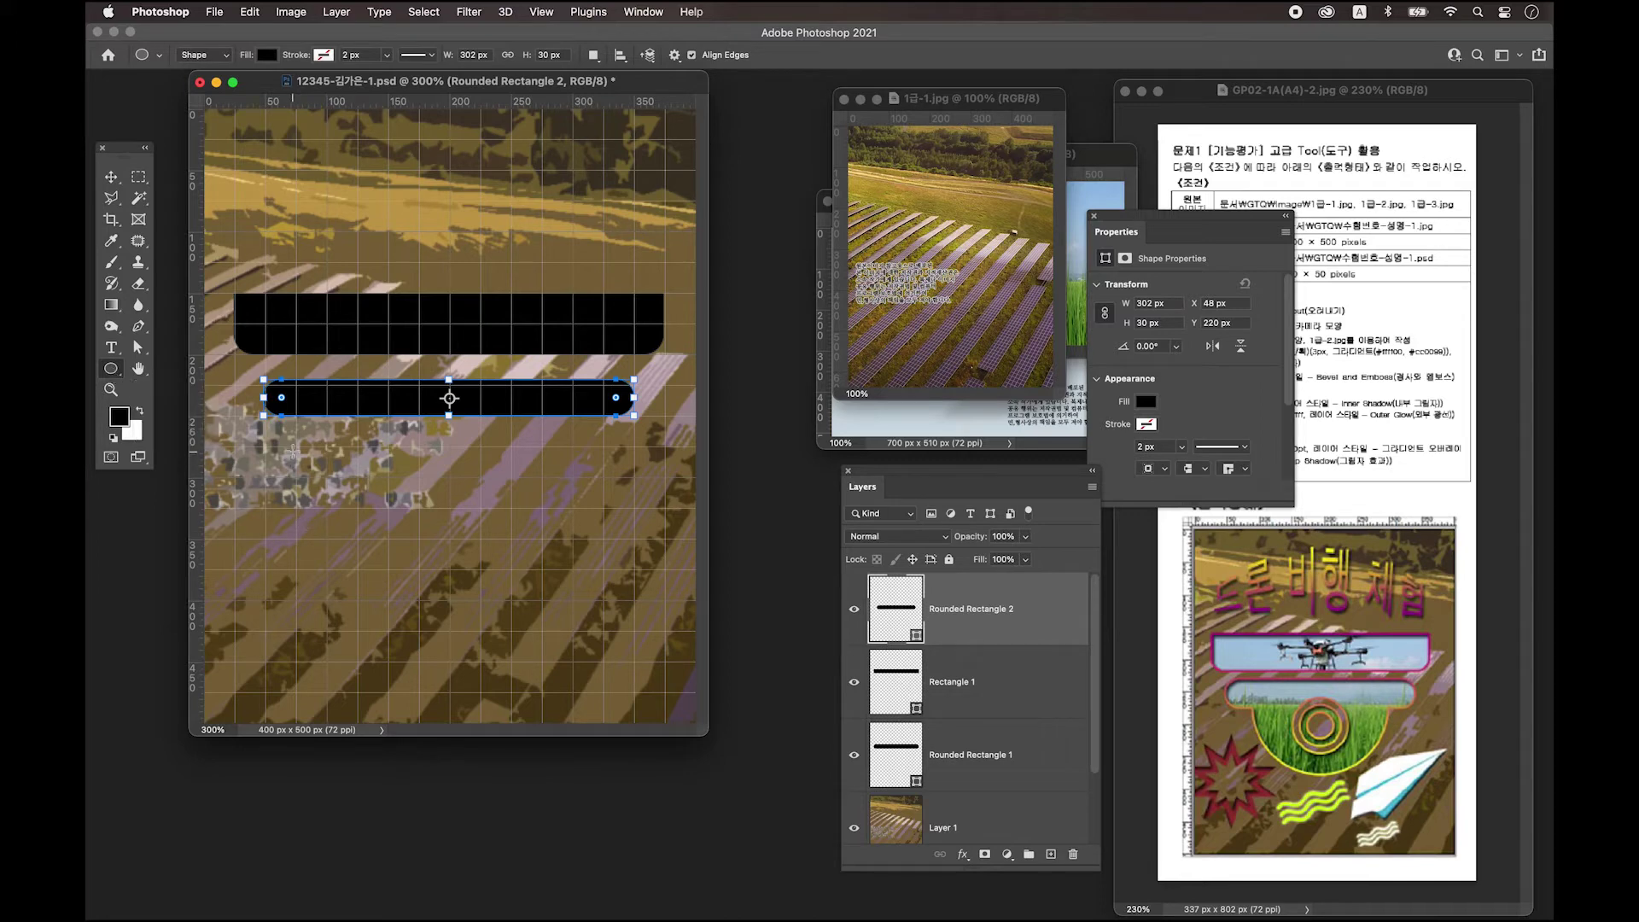
left_click_drag(296, 446, 605, 767)
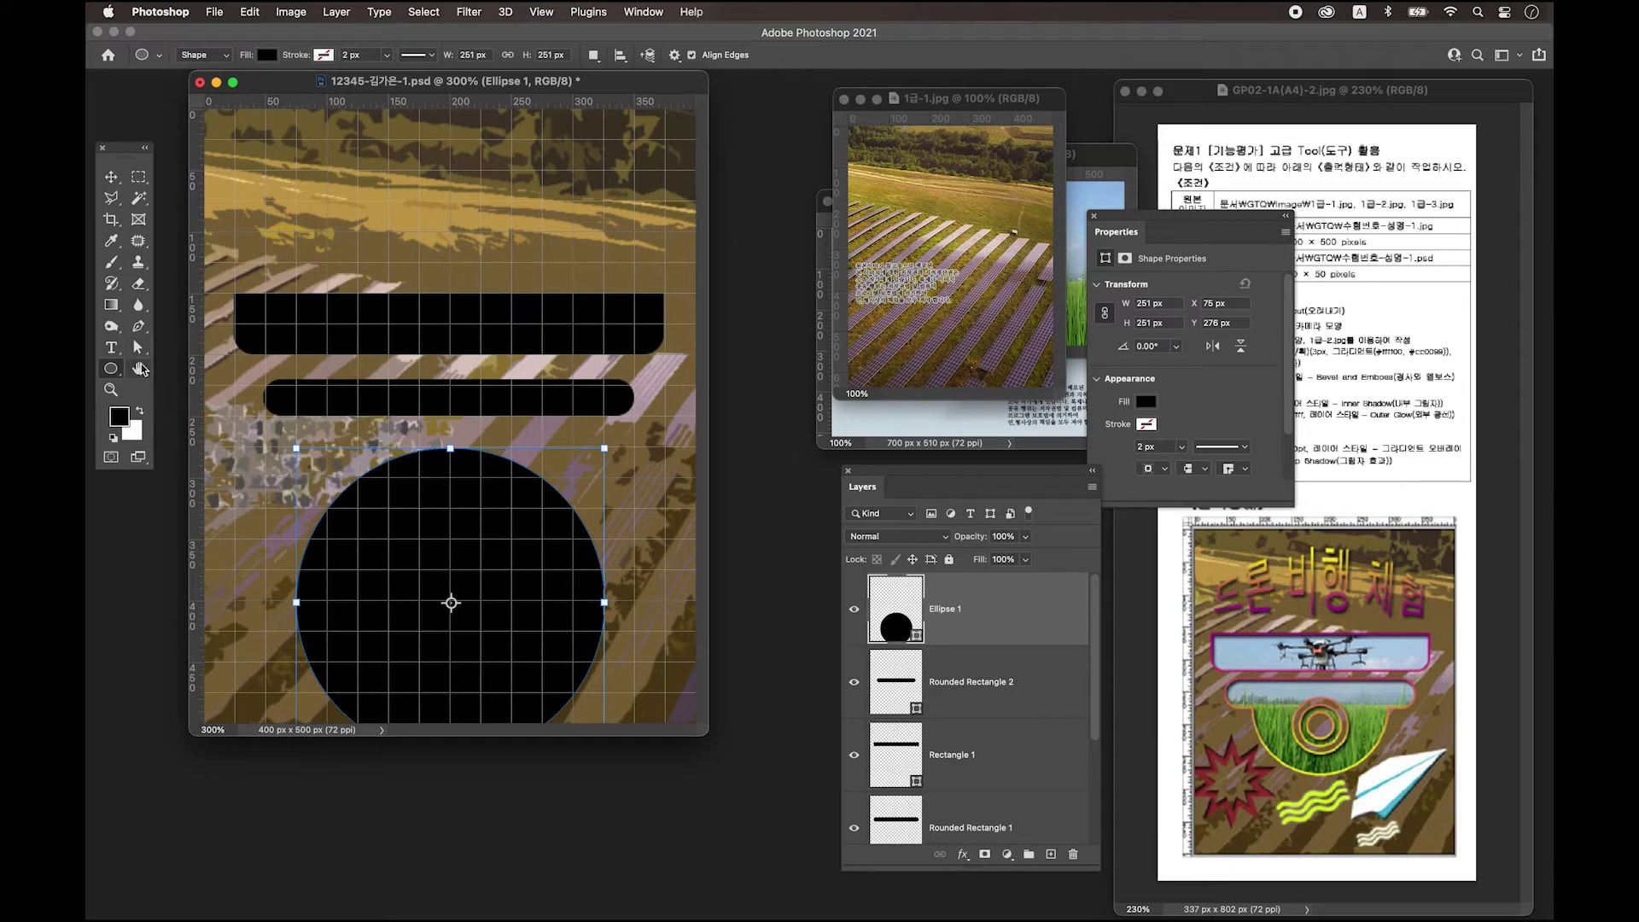
left_click(139, 369)
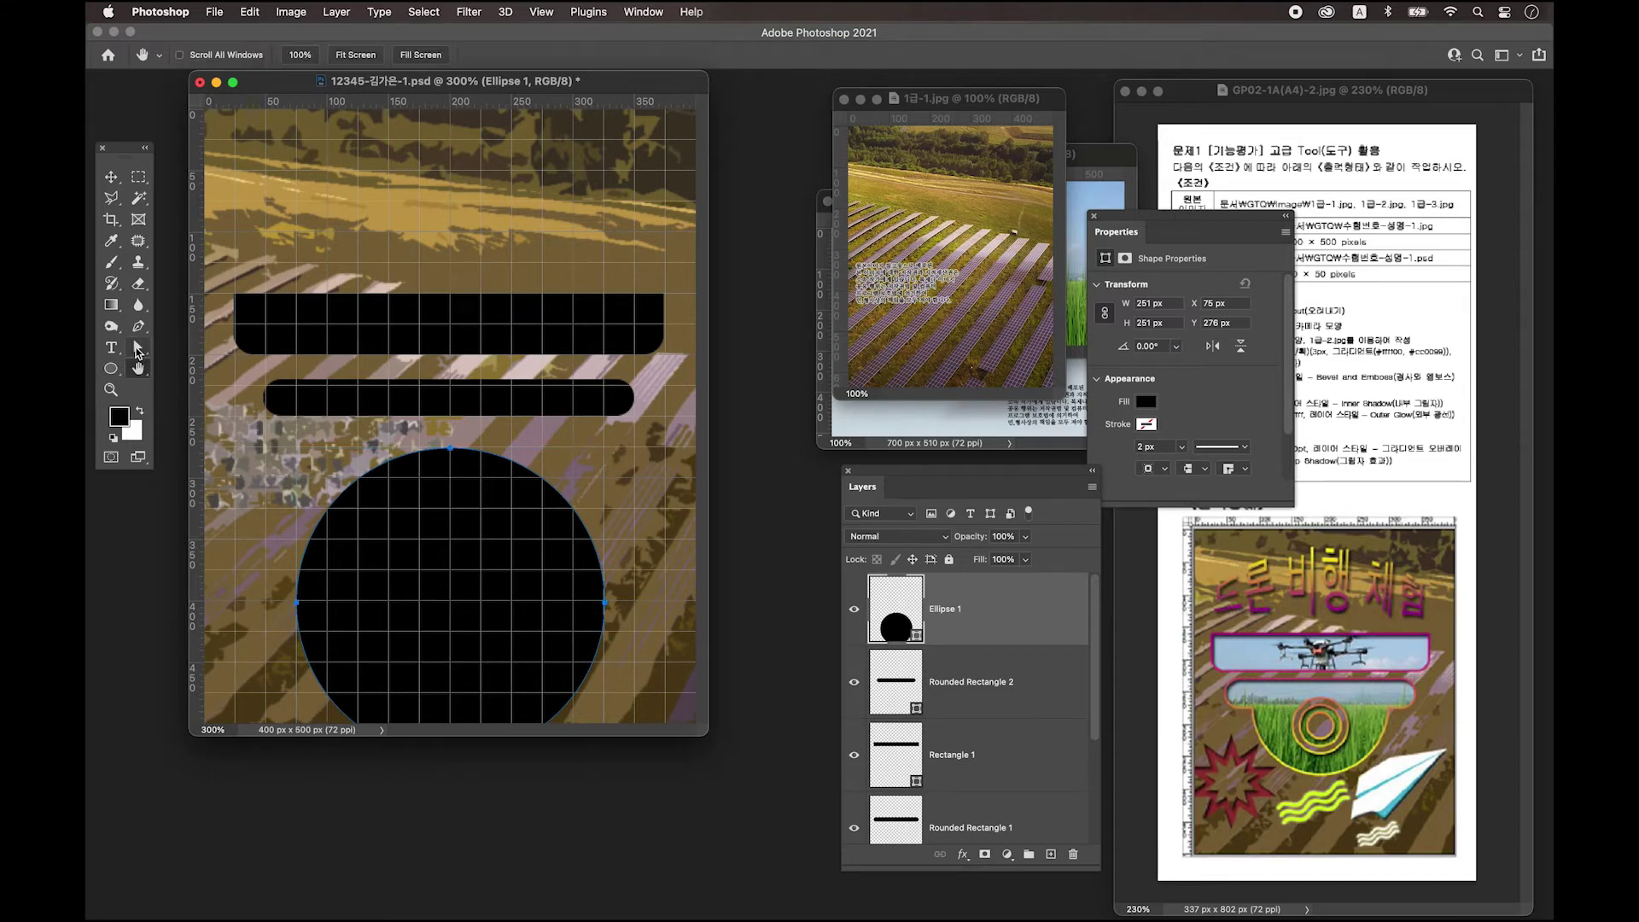
Delete the circle's top anchor point, leaving a 251 × 125.5 px semicircle.
left_click(139, 353)
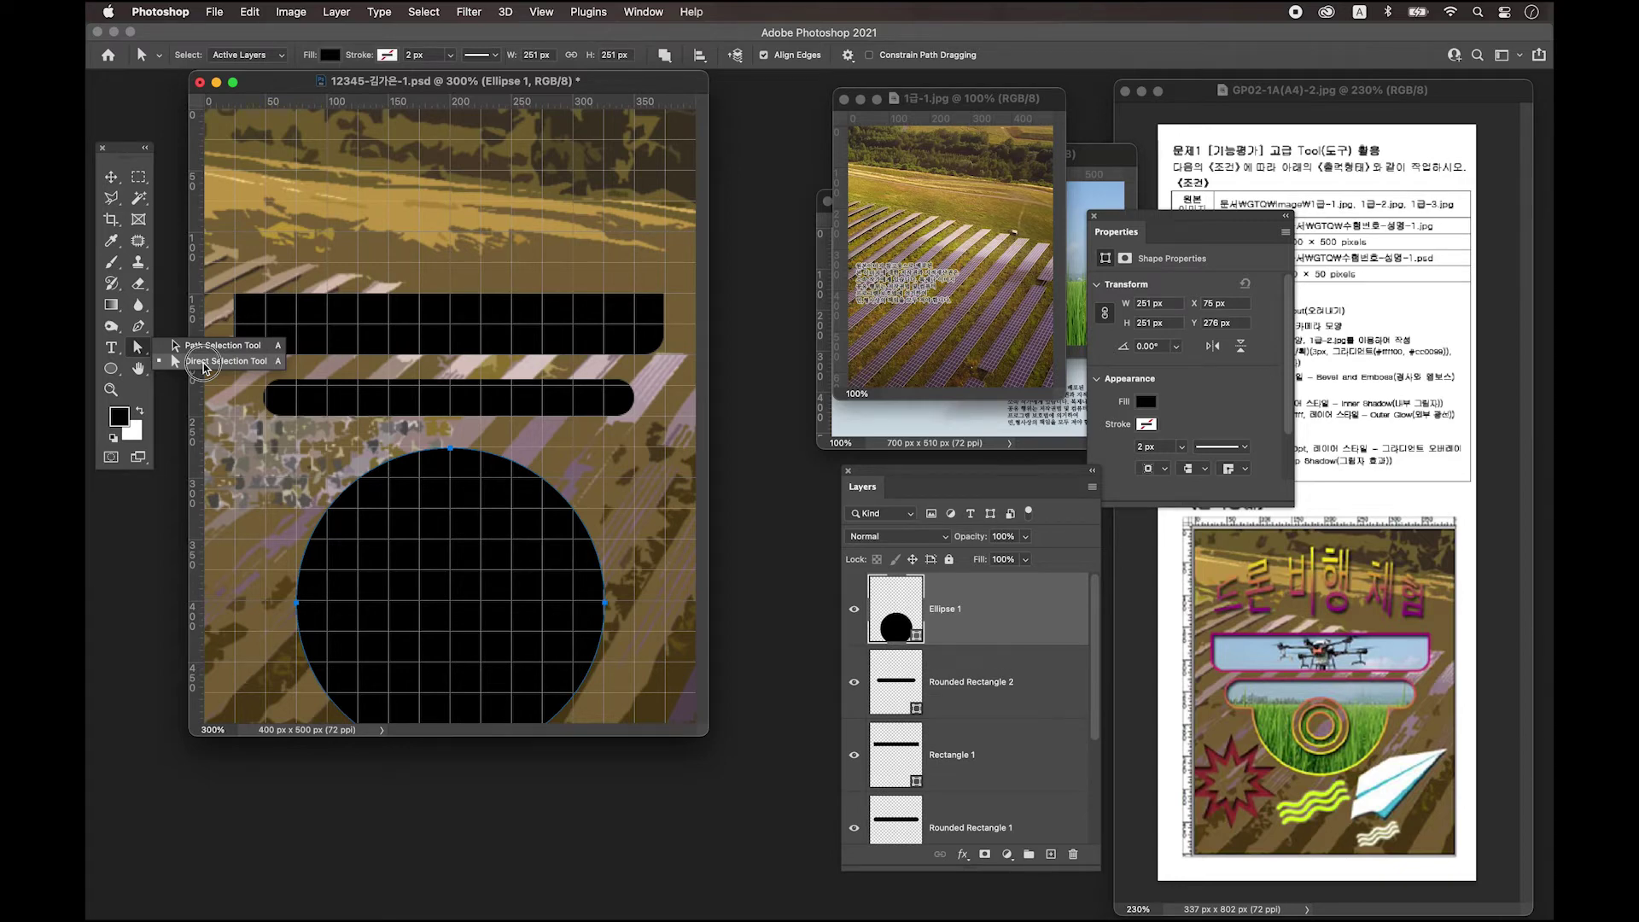
left_click(203, 367)
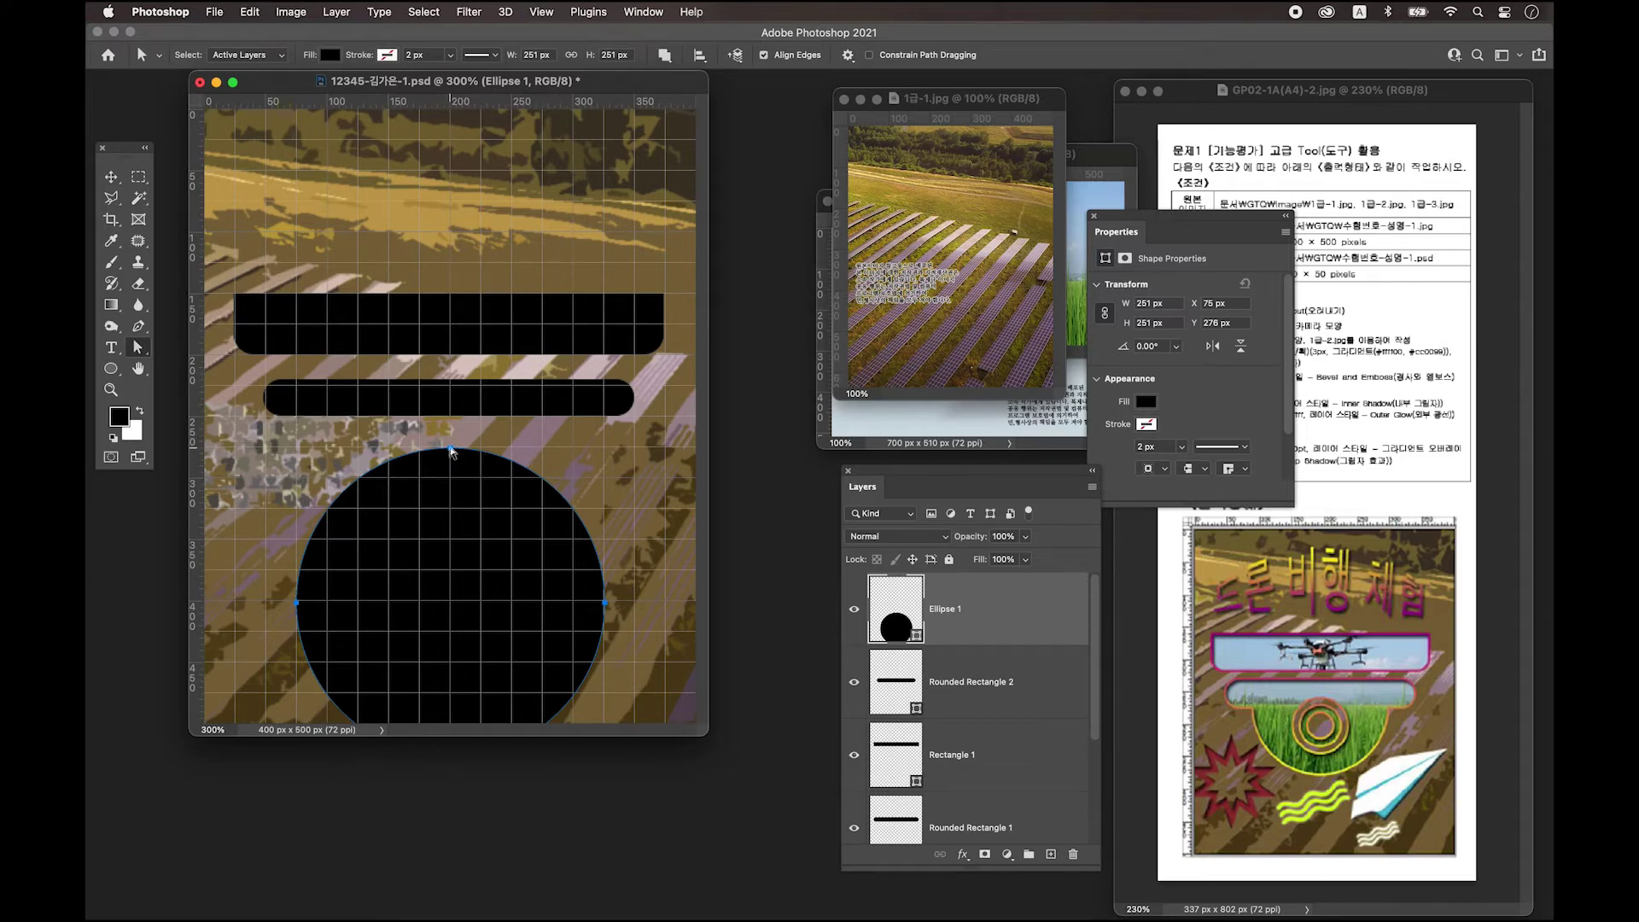
left_click(450, 448)
key("Delete")
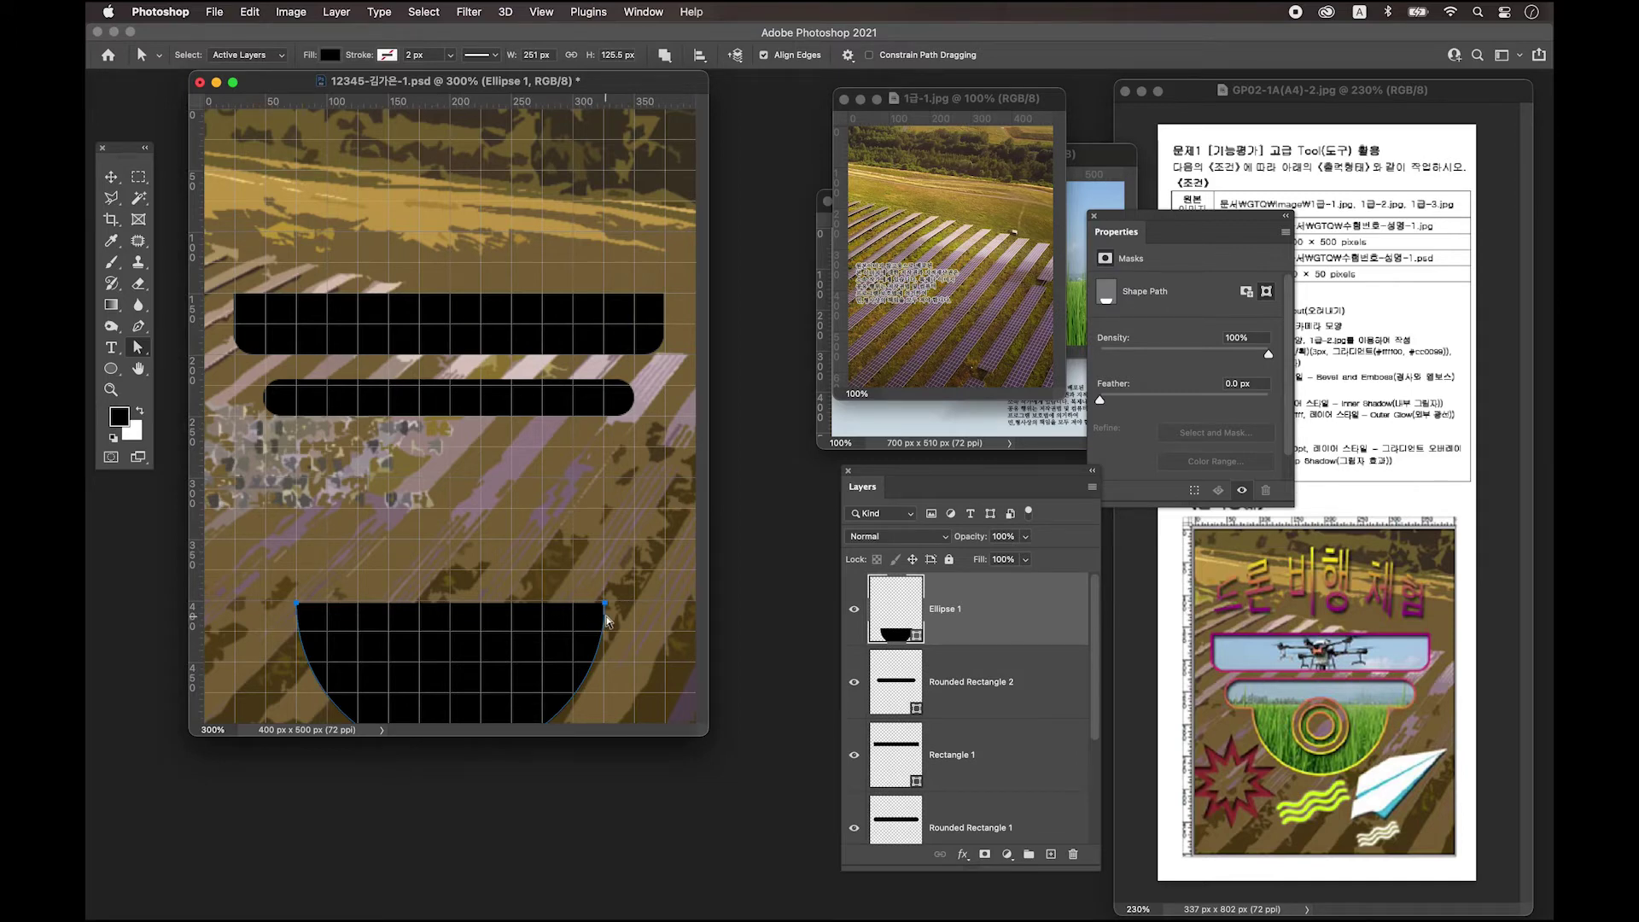
Join the half-circle's right and left anchors with a straight Pen segment across the top.
left_click(140, 331)
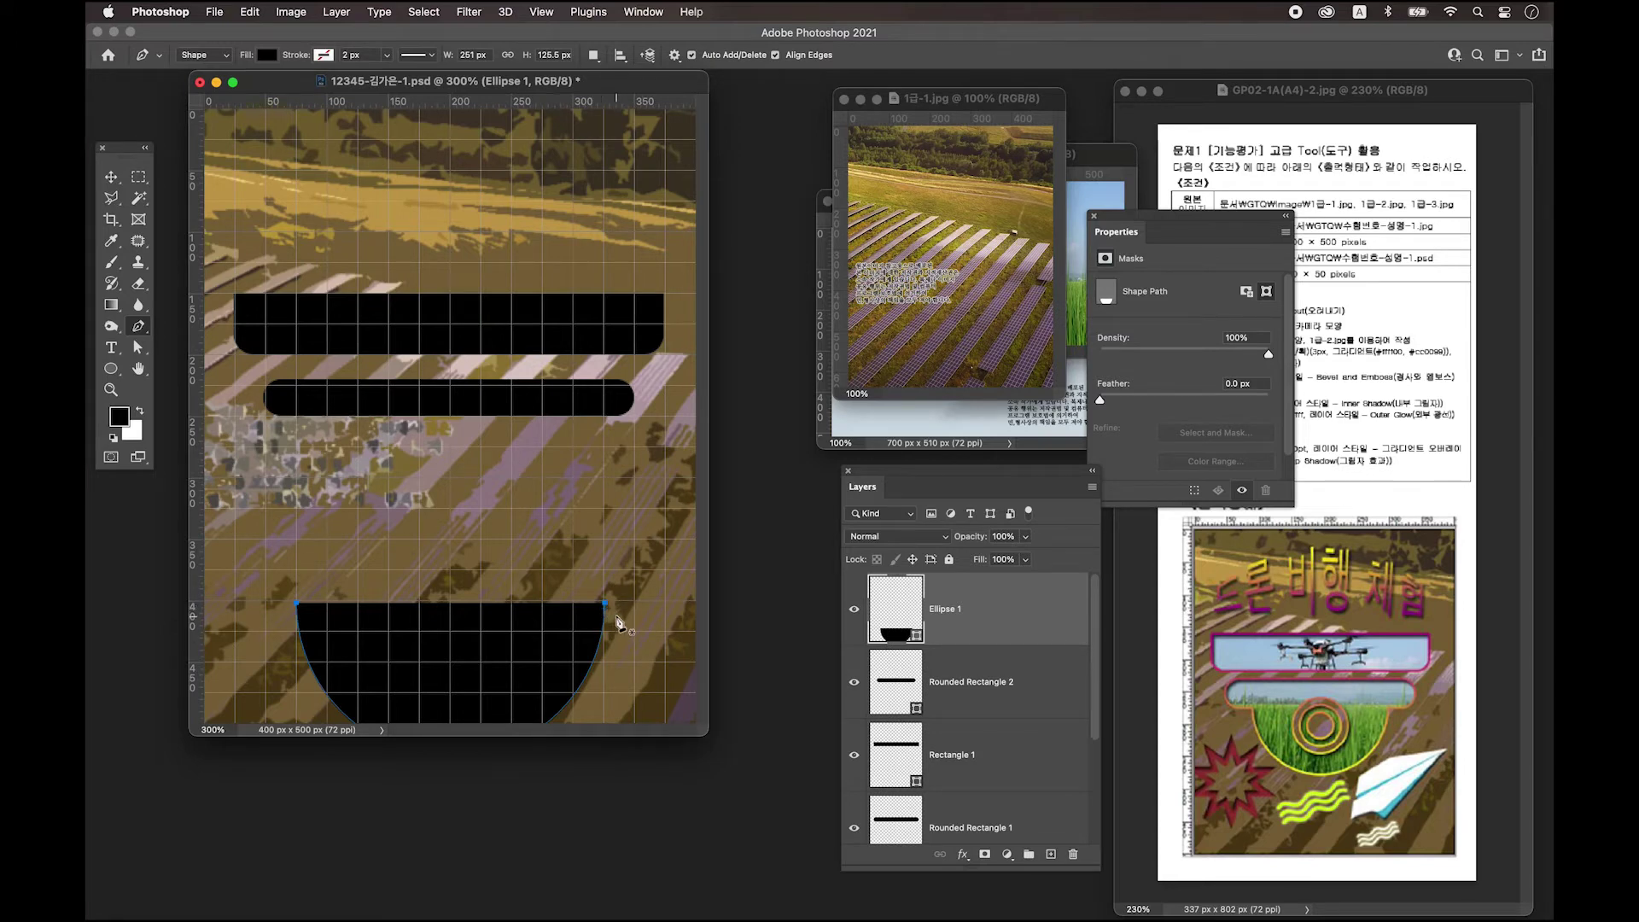
left_click(606, 604)
left_click(294, 606)
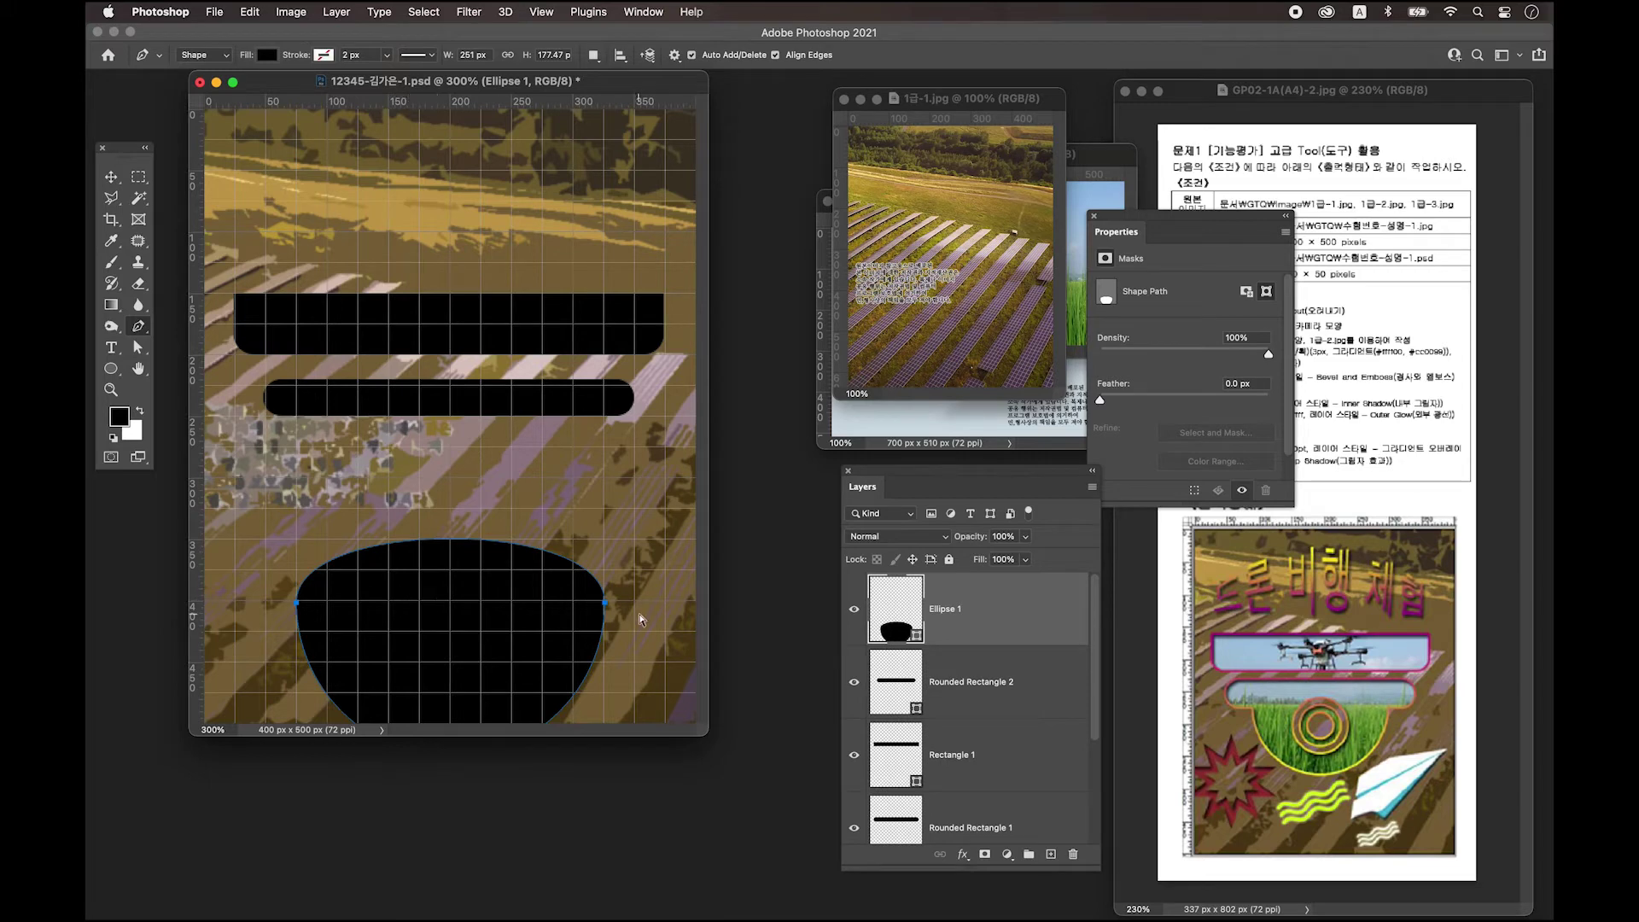
key("super+z")
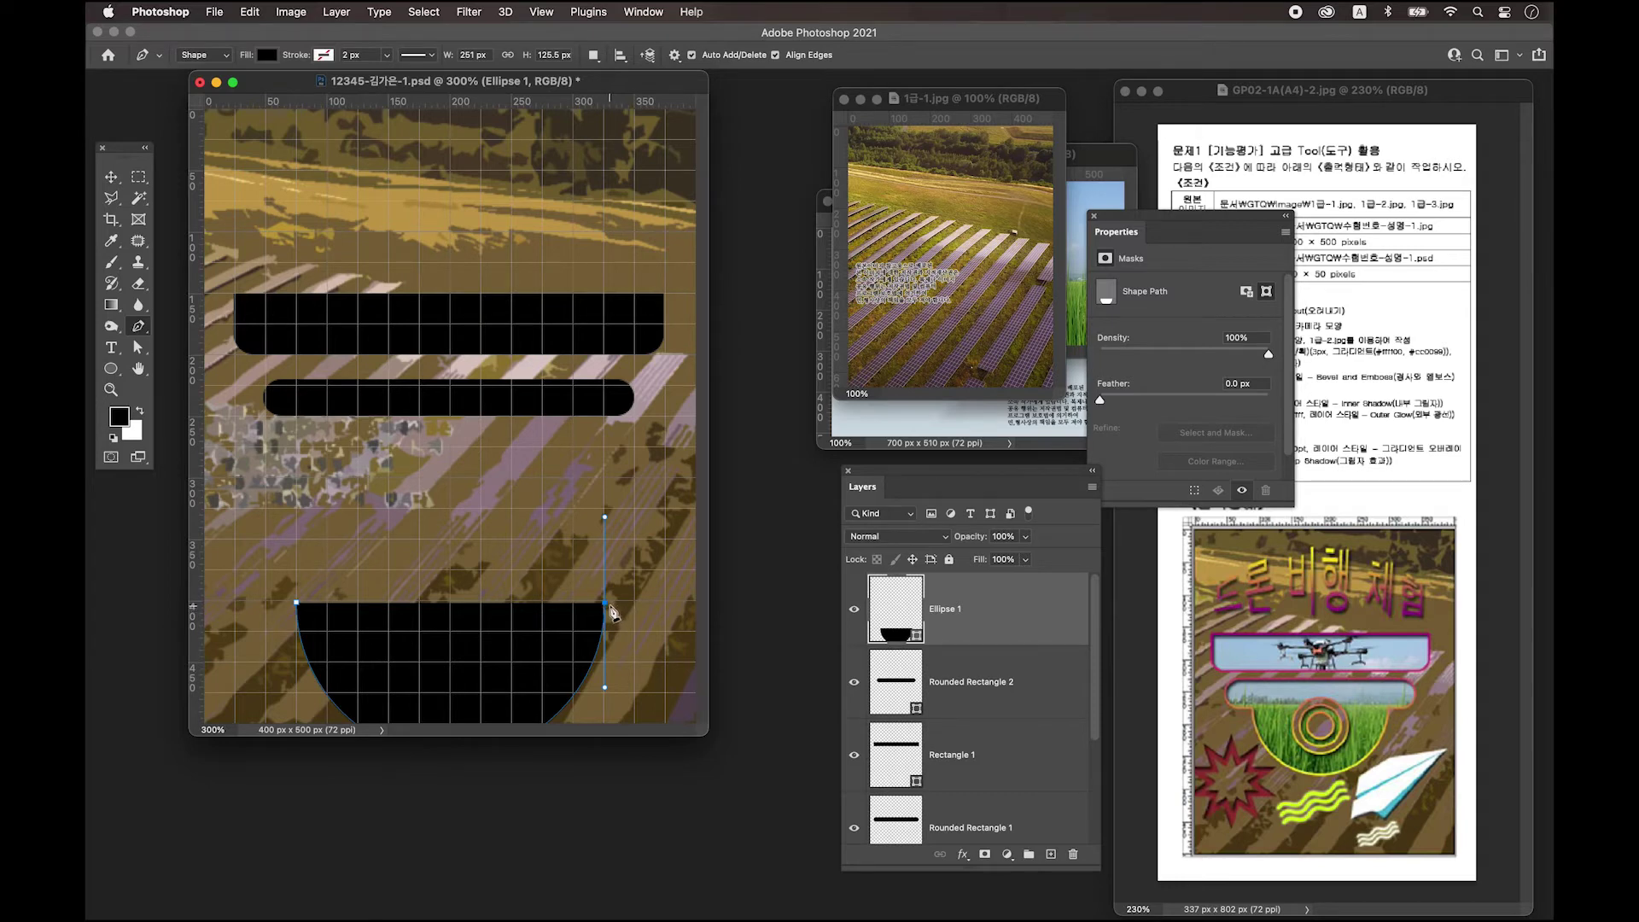
left_click(606, 604)
left_click(298, 605)
left_click(112, 178)
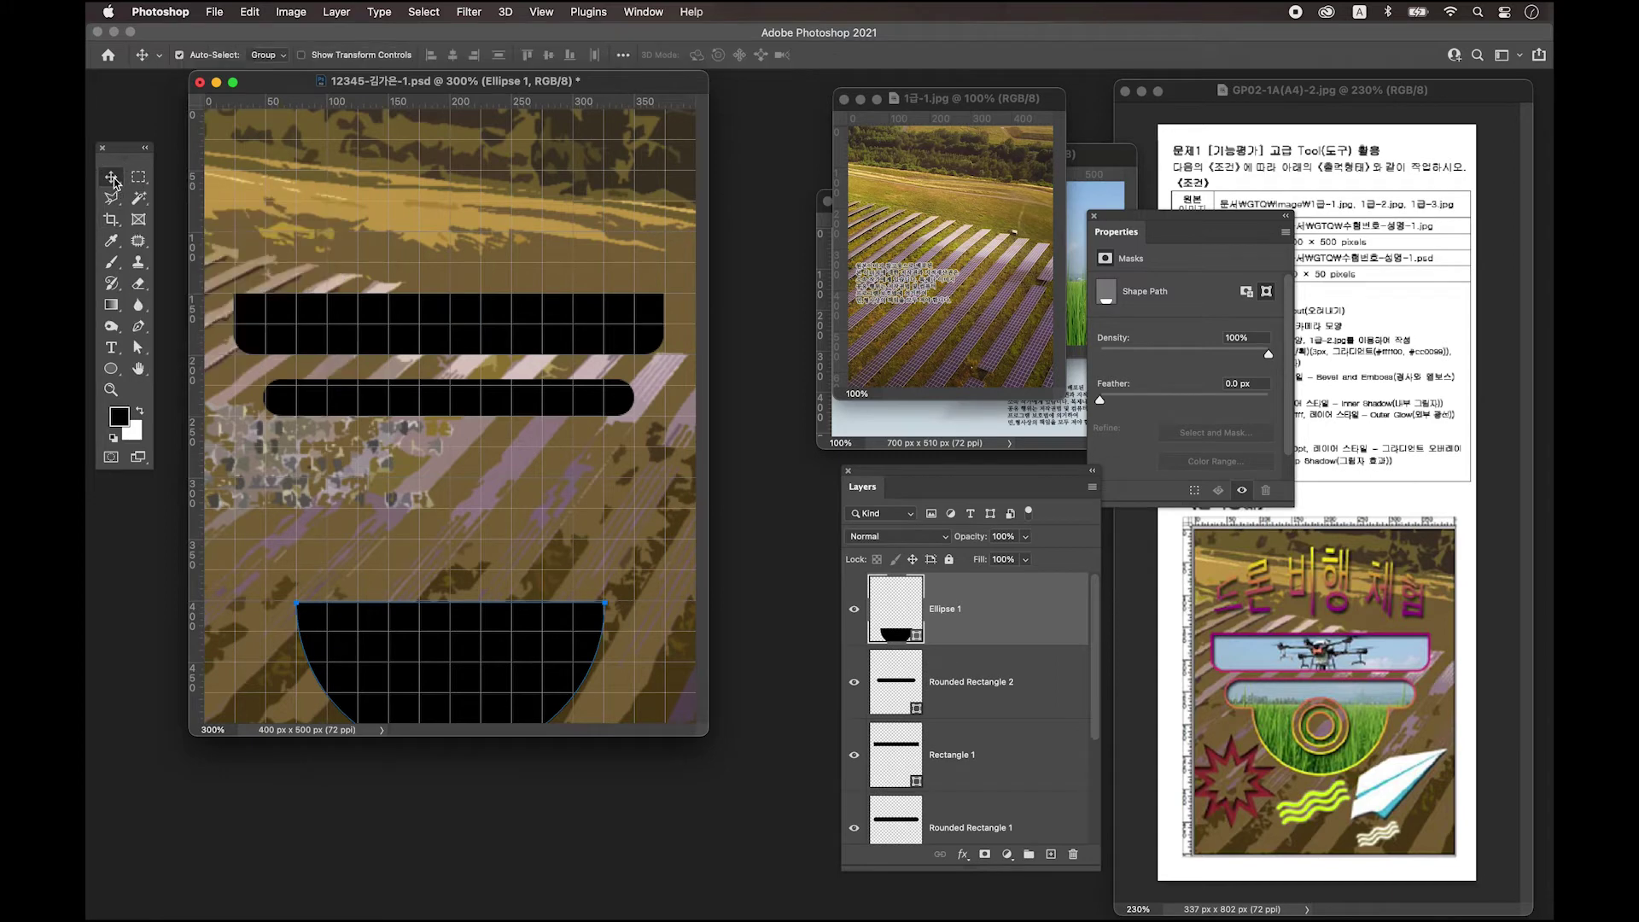
Drag Ellipse 1 up beneath Rounded Rectangle 2 and move the Layers panel nearer the canvas.
left_click(505, 667)
left_click_drag(483, 667, 484, 479)
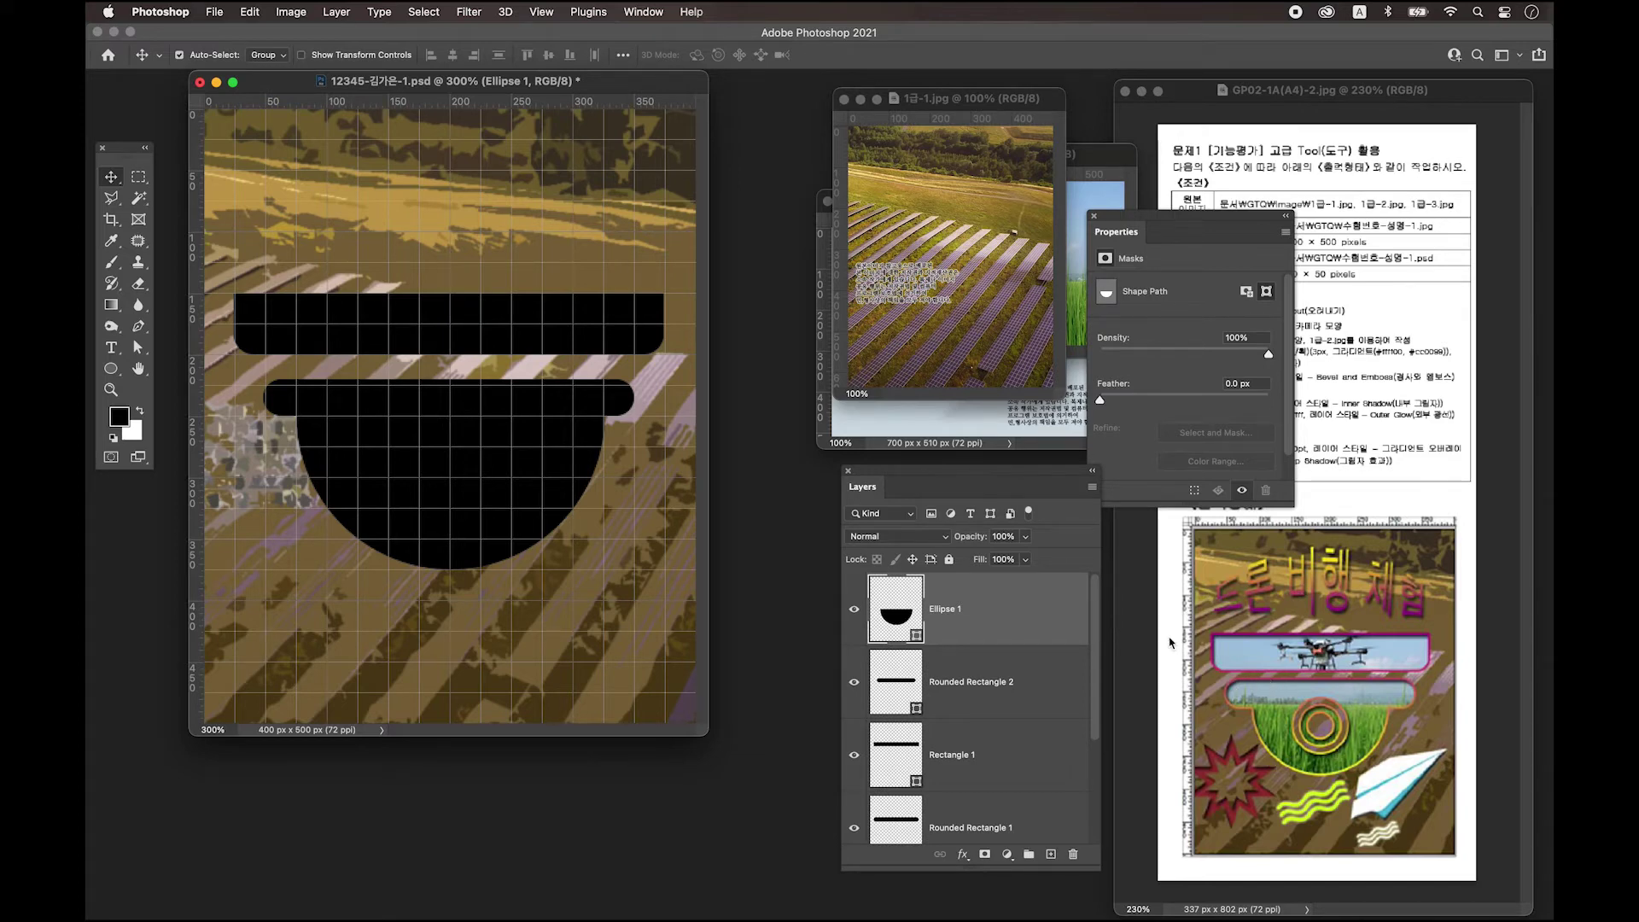
left_click(996, 616)
left_click_drag(955, 469, 853, 309)
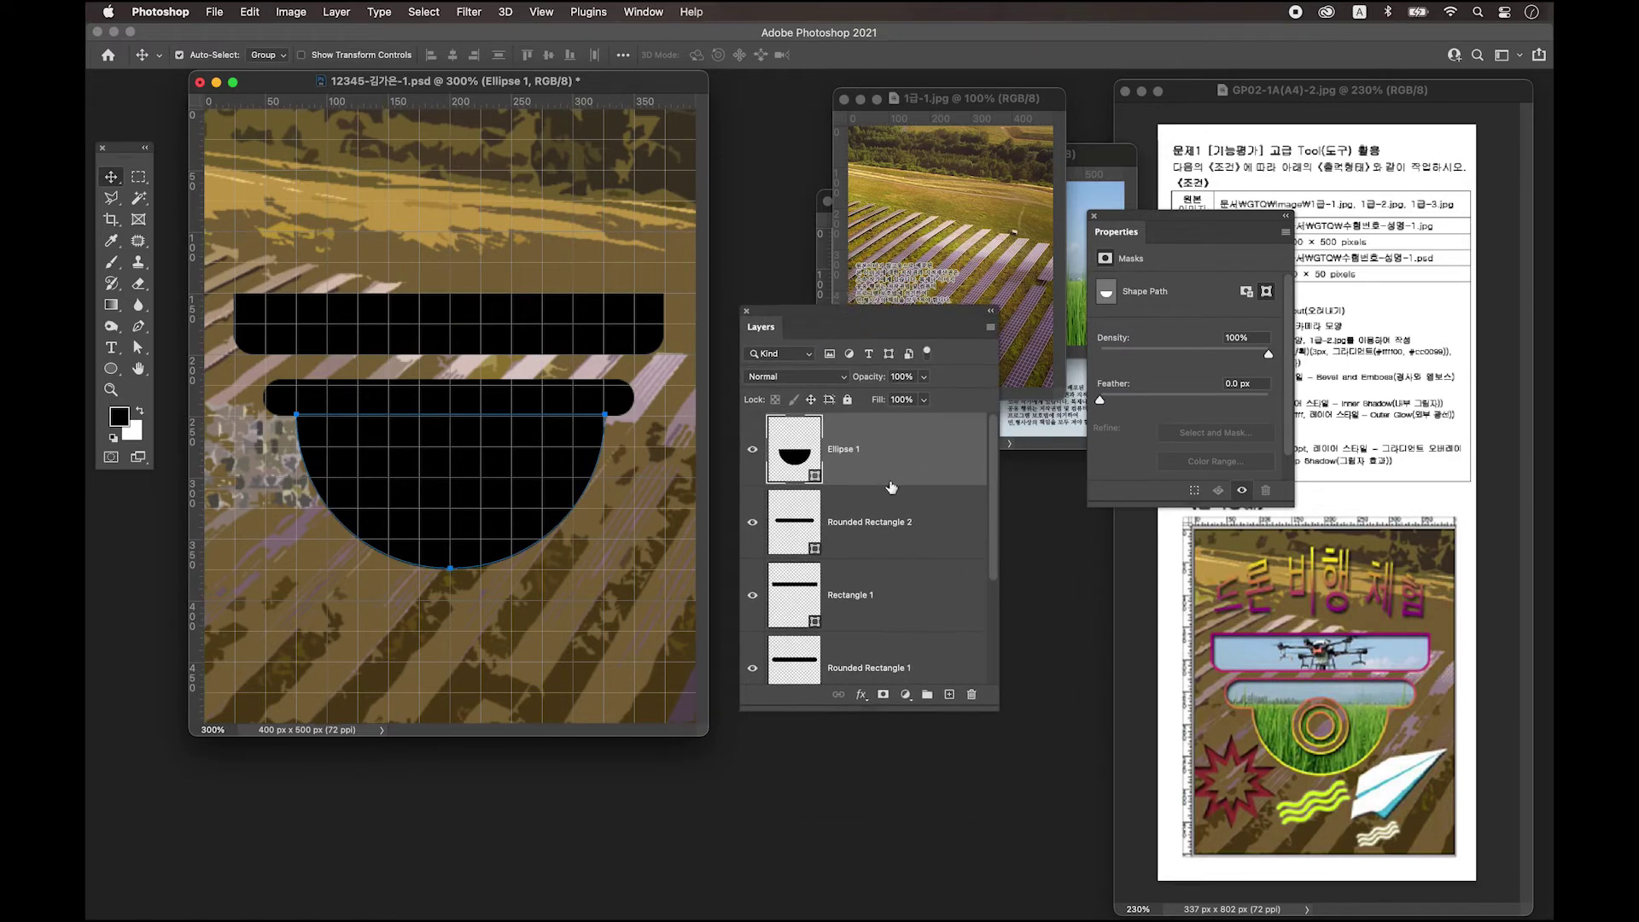
Enlarge the Layers panel and select Ellipse 1 through Rounded Rectangle 1 together.
left_click_drag(997, 708, 1073, 799)
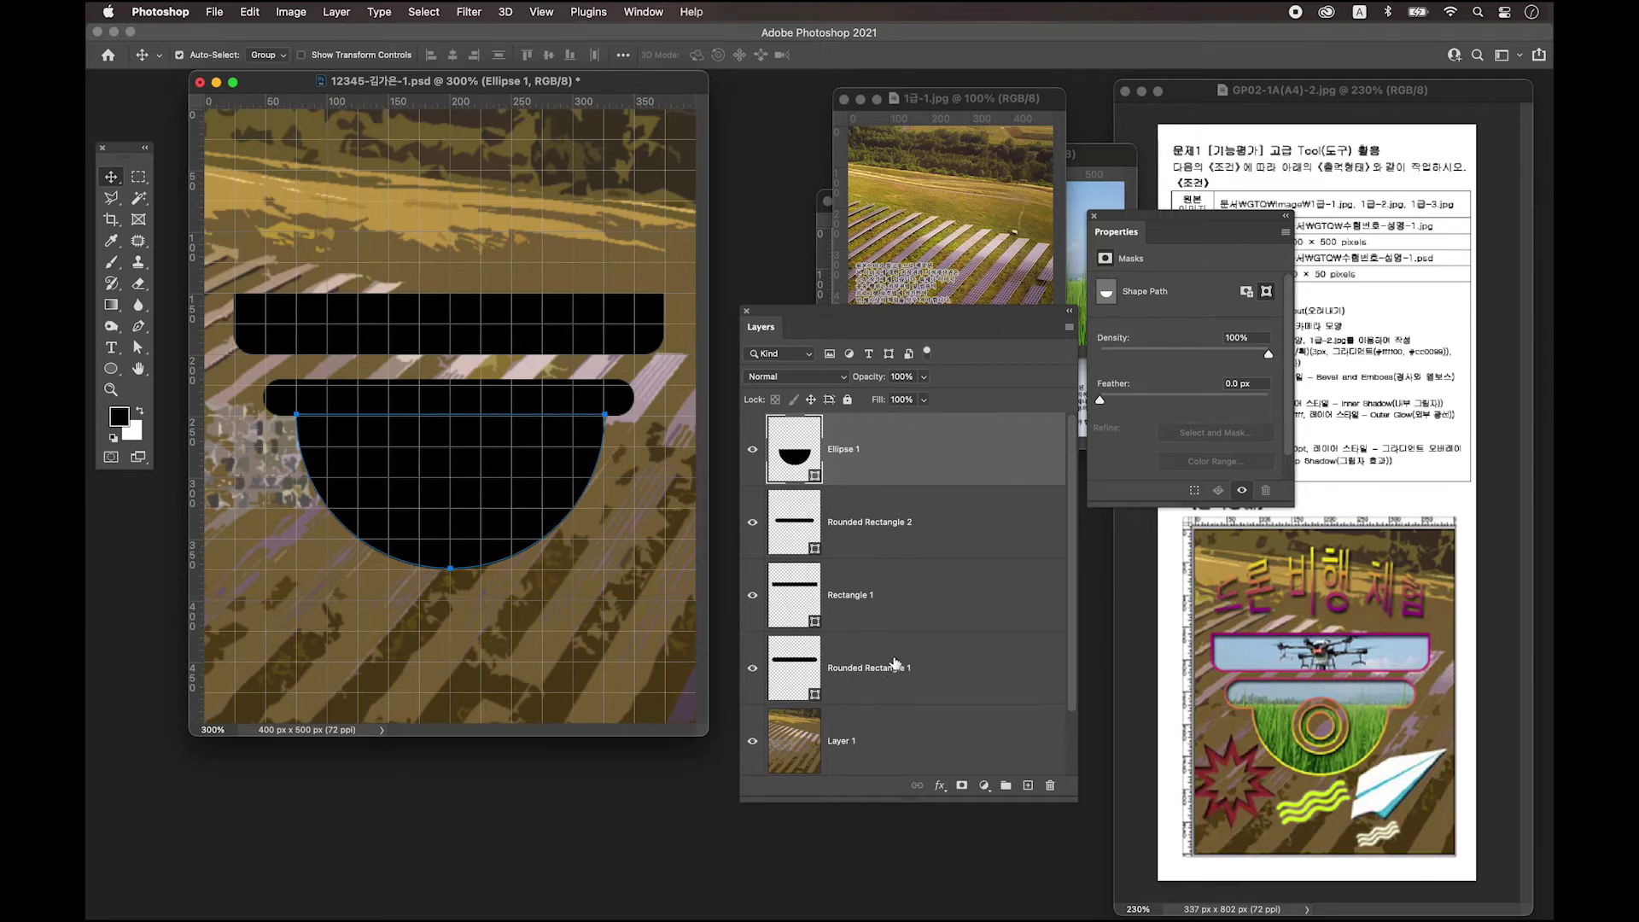
left_click(942, 667, "shift")
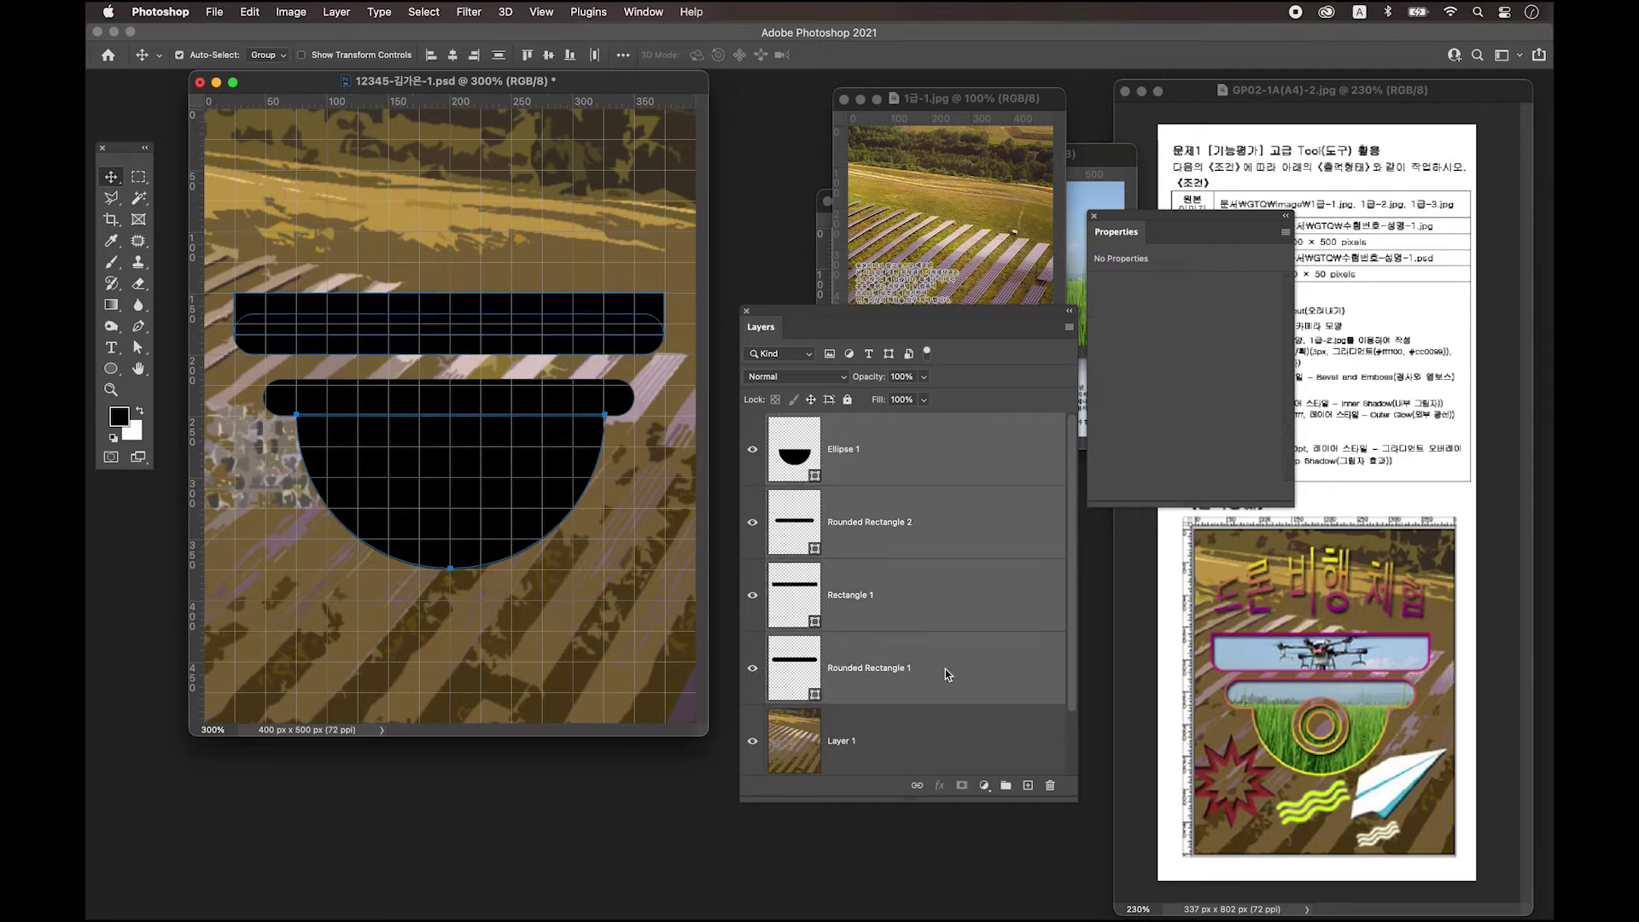
left_click(942, 452)
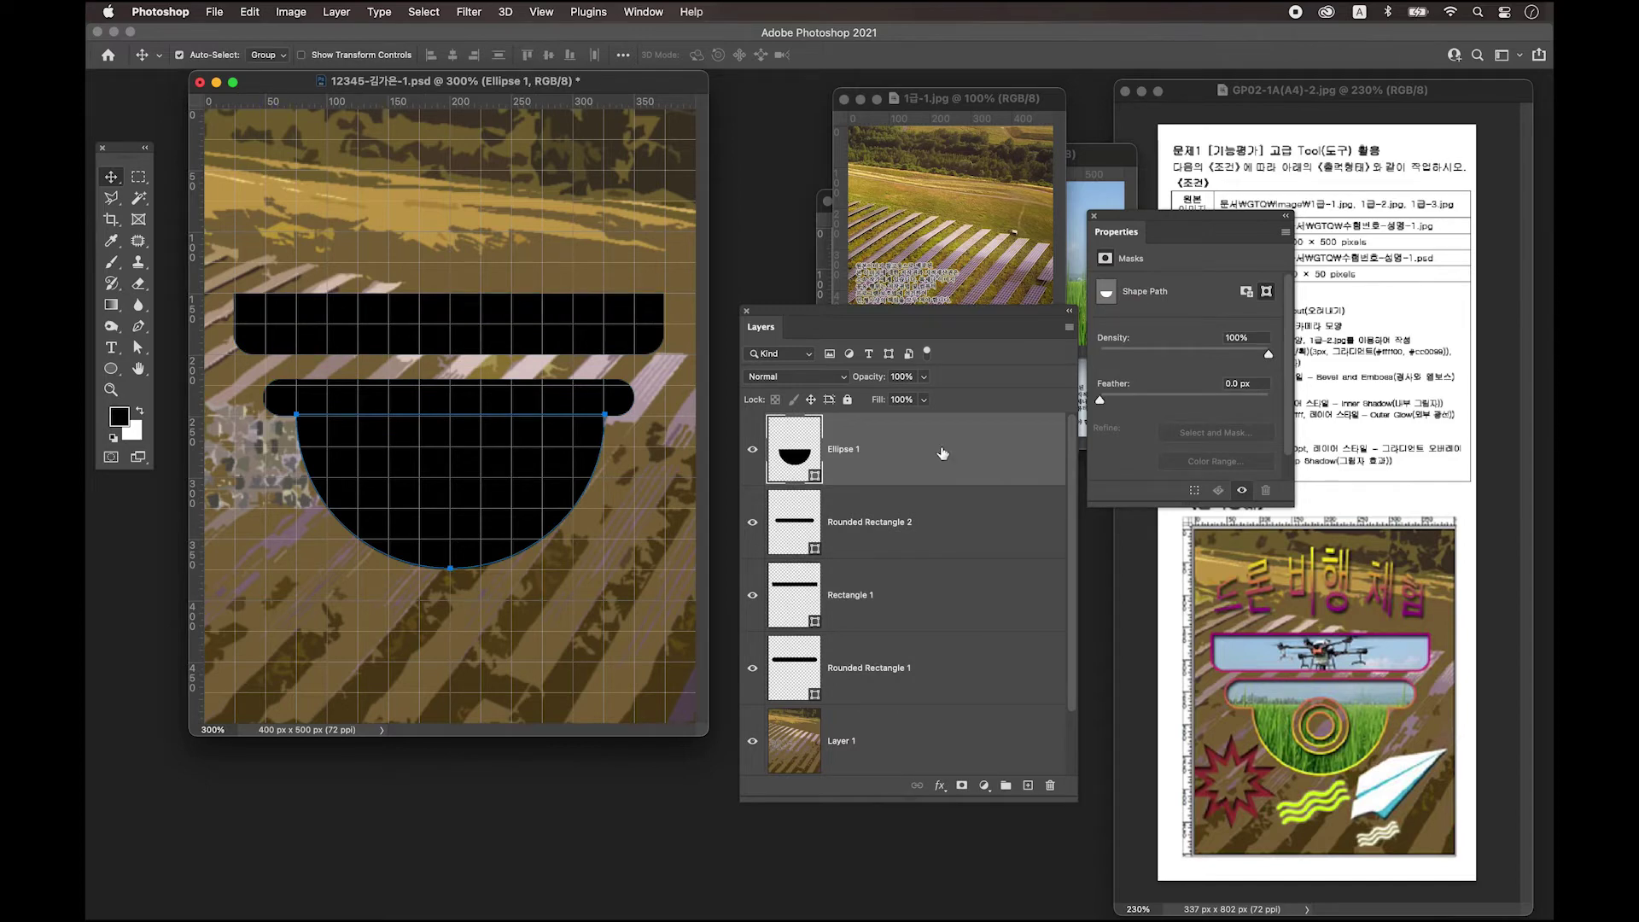
left_click(962, 534, "shift")
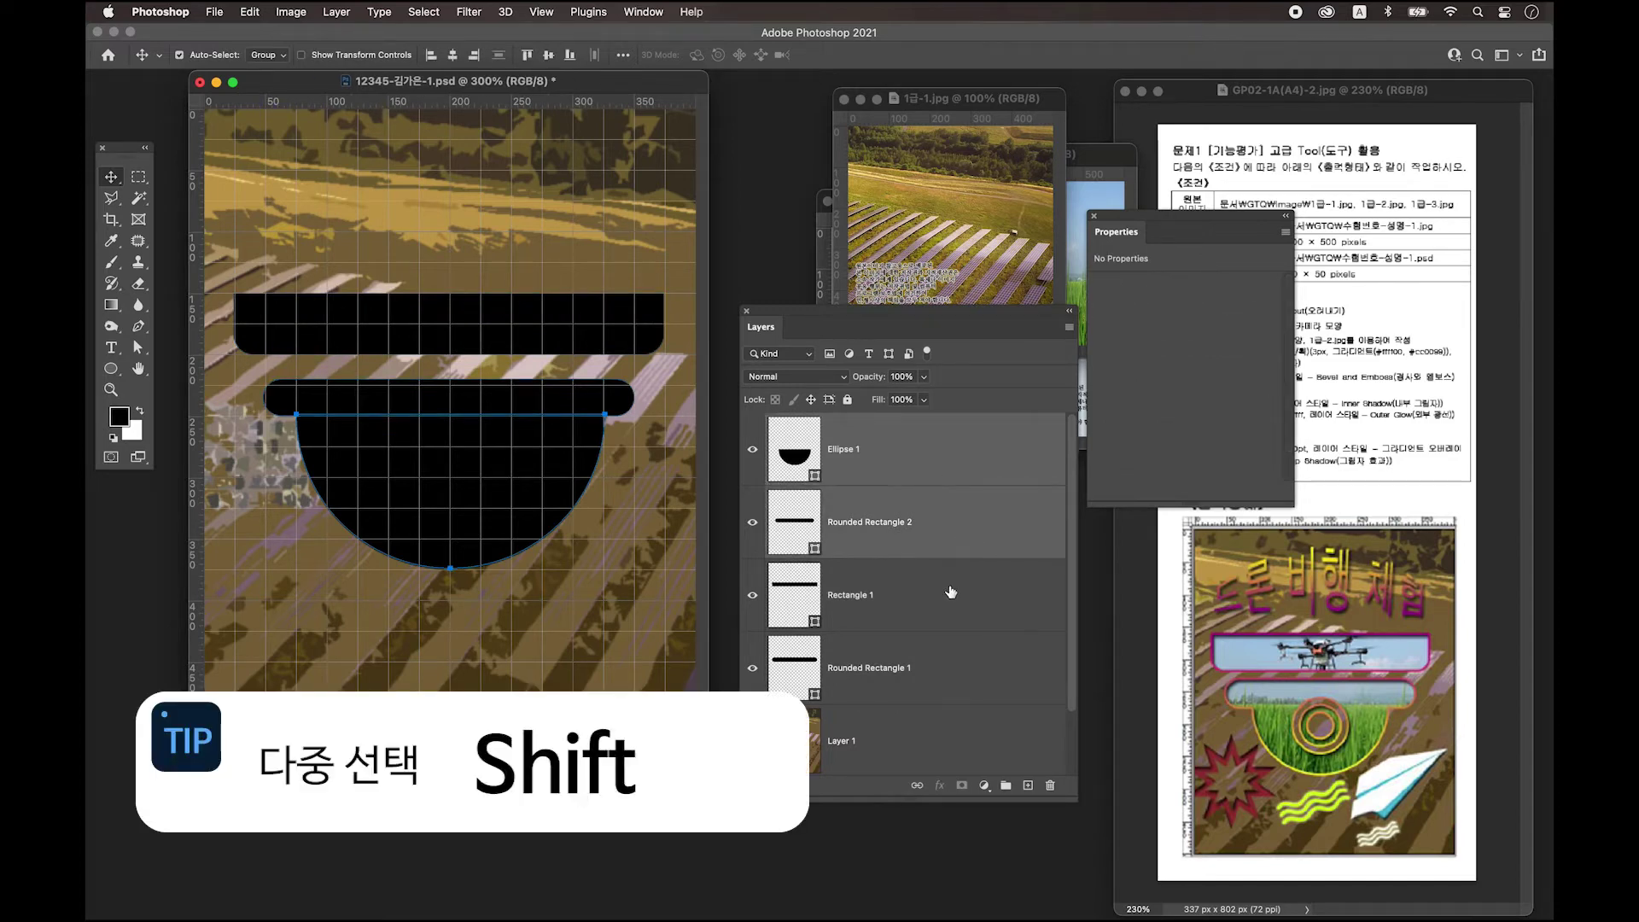
left_click(943, 623, "shift")
left_click(939, 664, "shift")
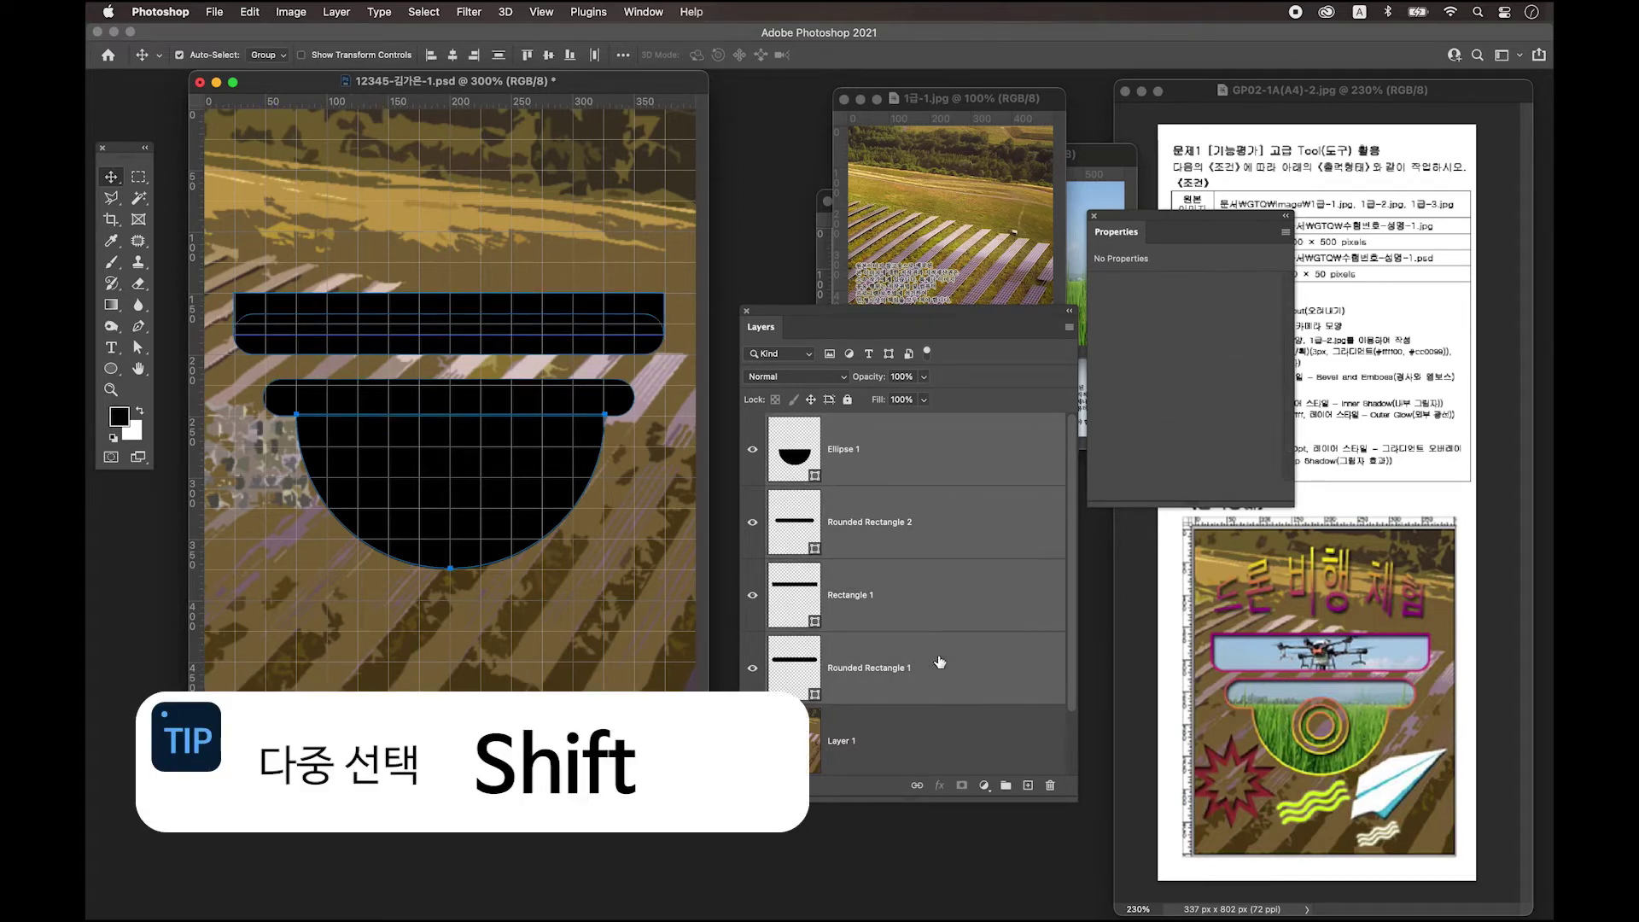
left_click(939, 443)
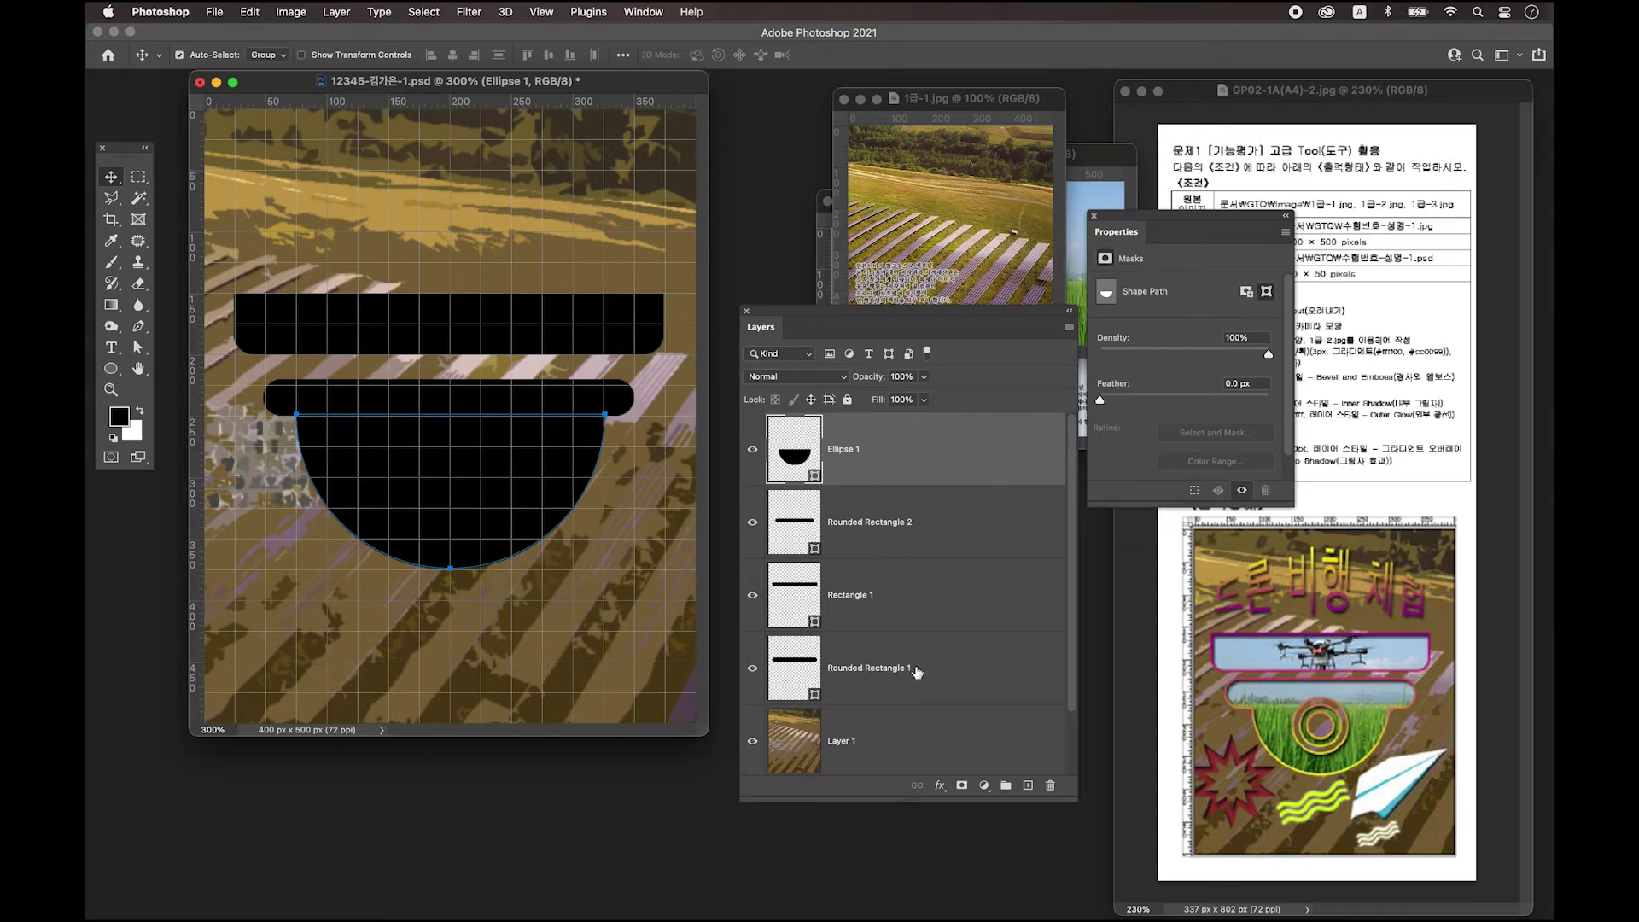
left_click(949, 670, "shift")
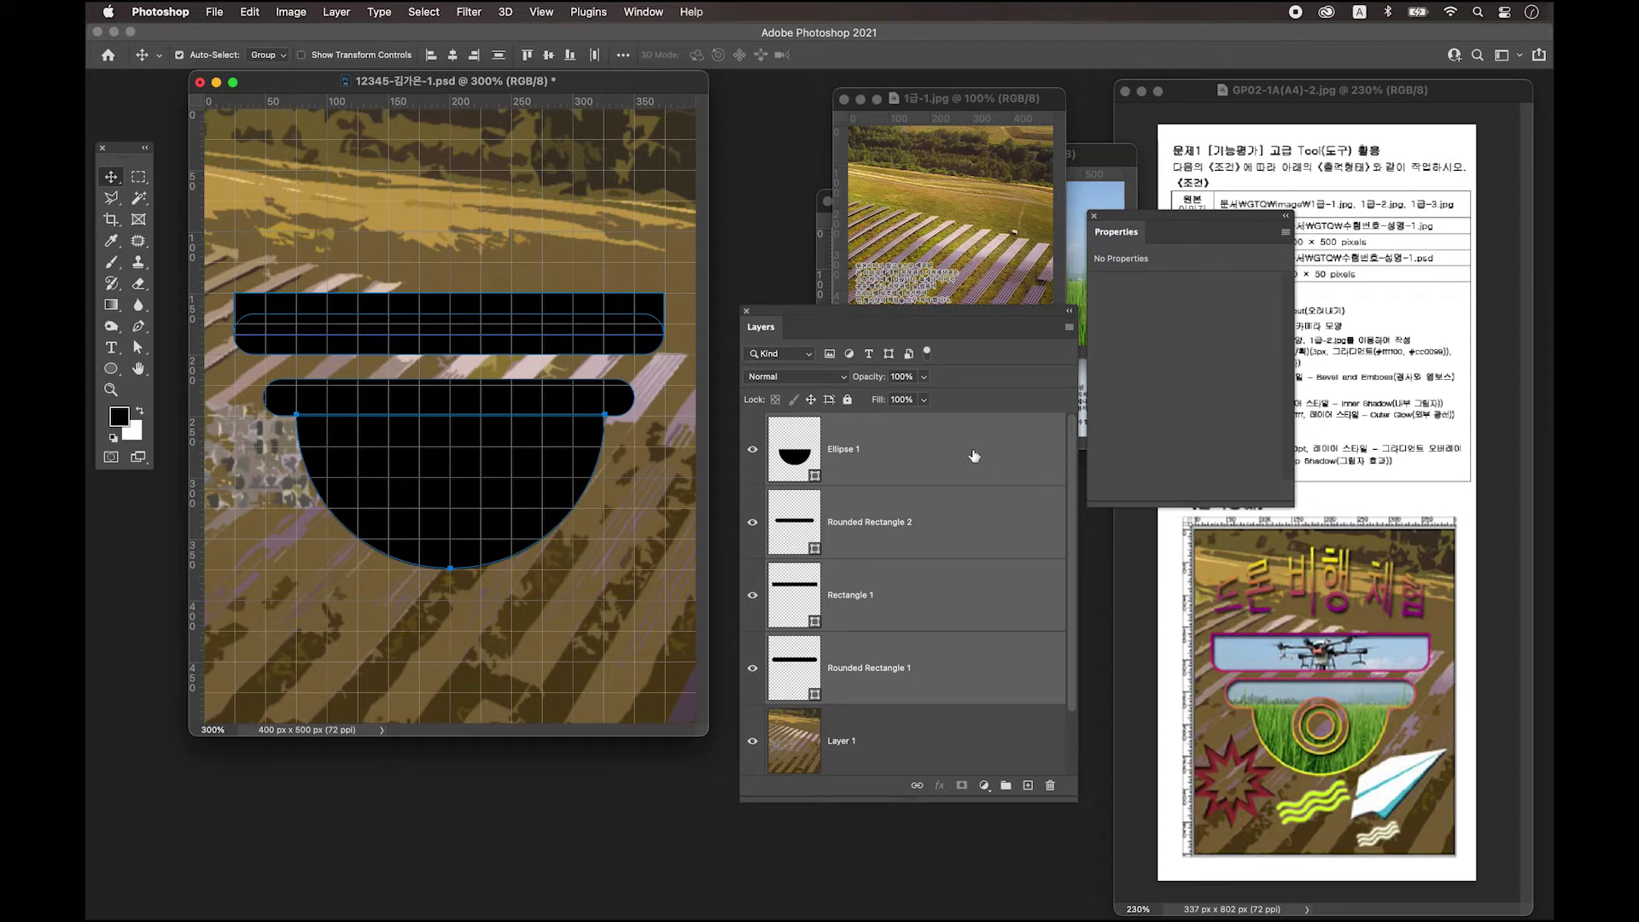
Merge the two bars and the half-circle into a single Ellipse 1 shape layer with Merge Shapes.
right_click(974, 455)
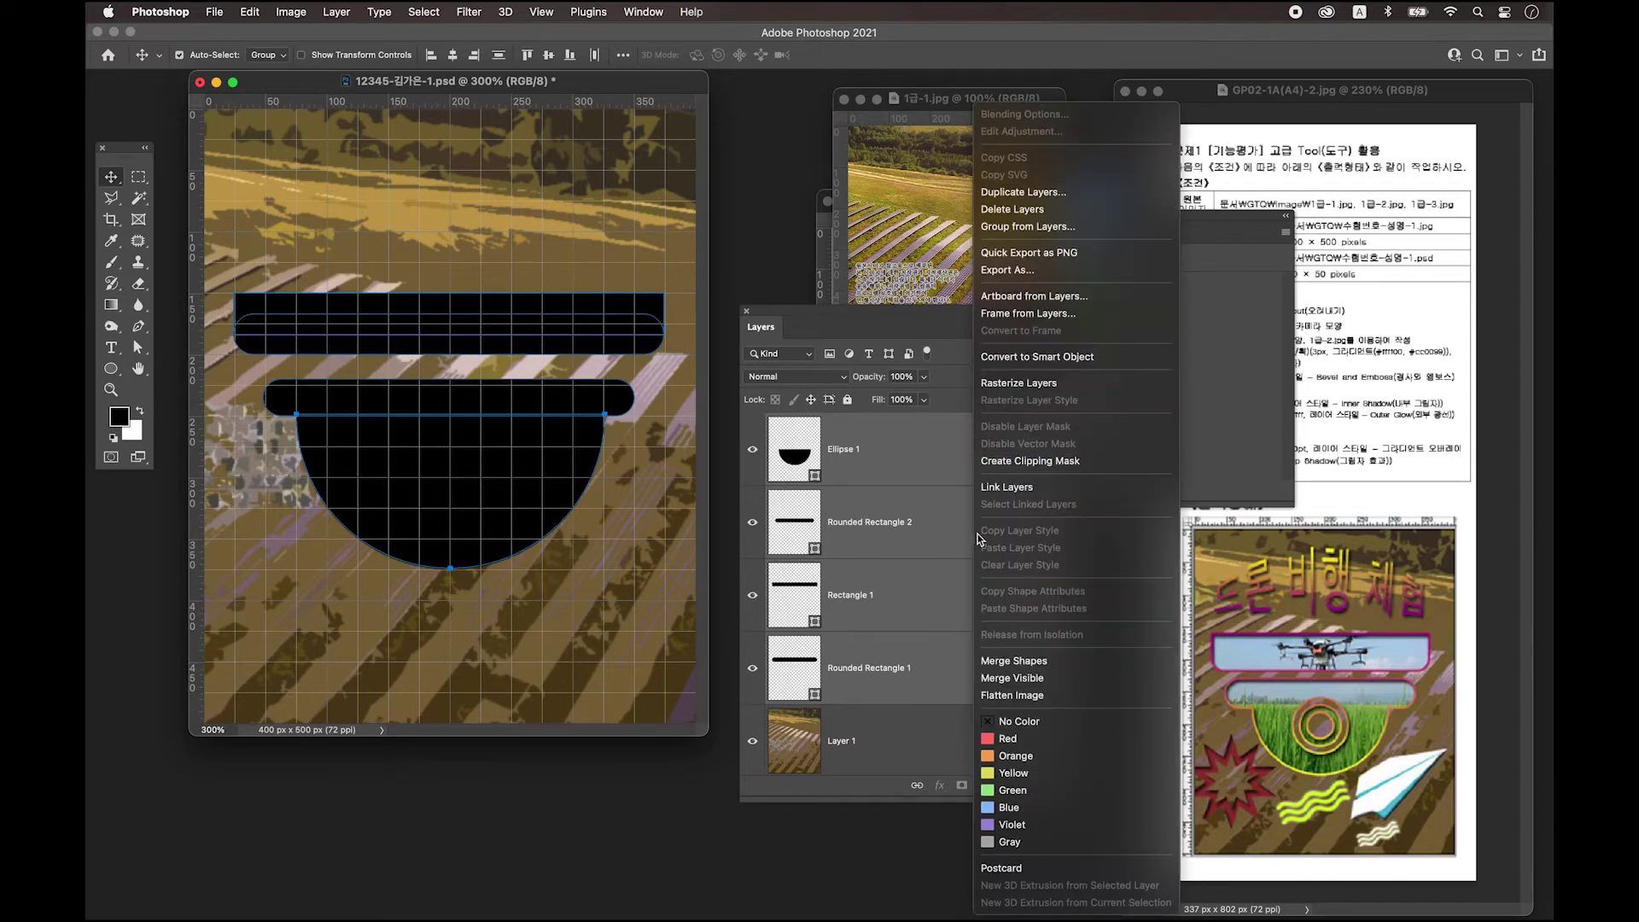
left_click(1023, 662)
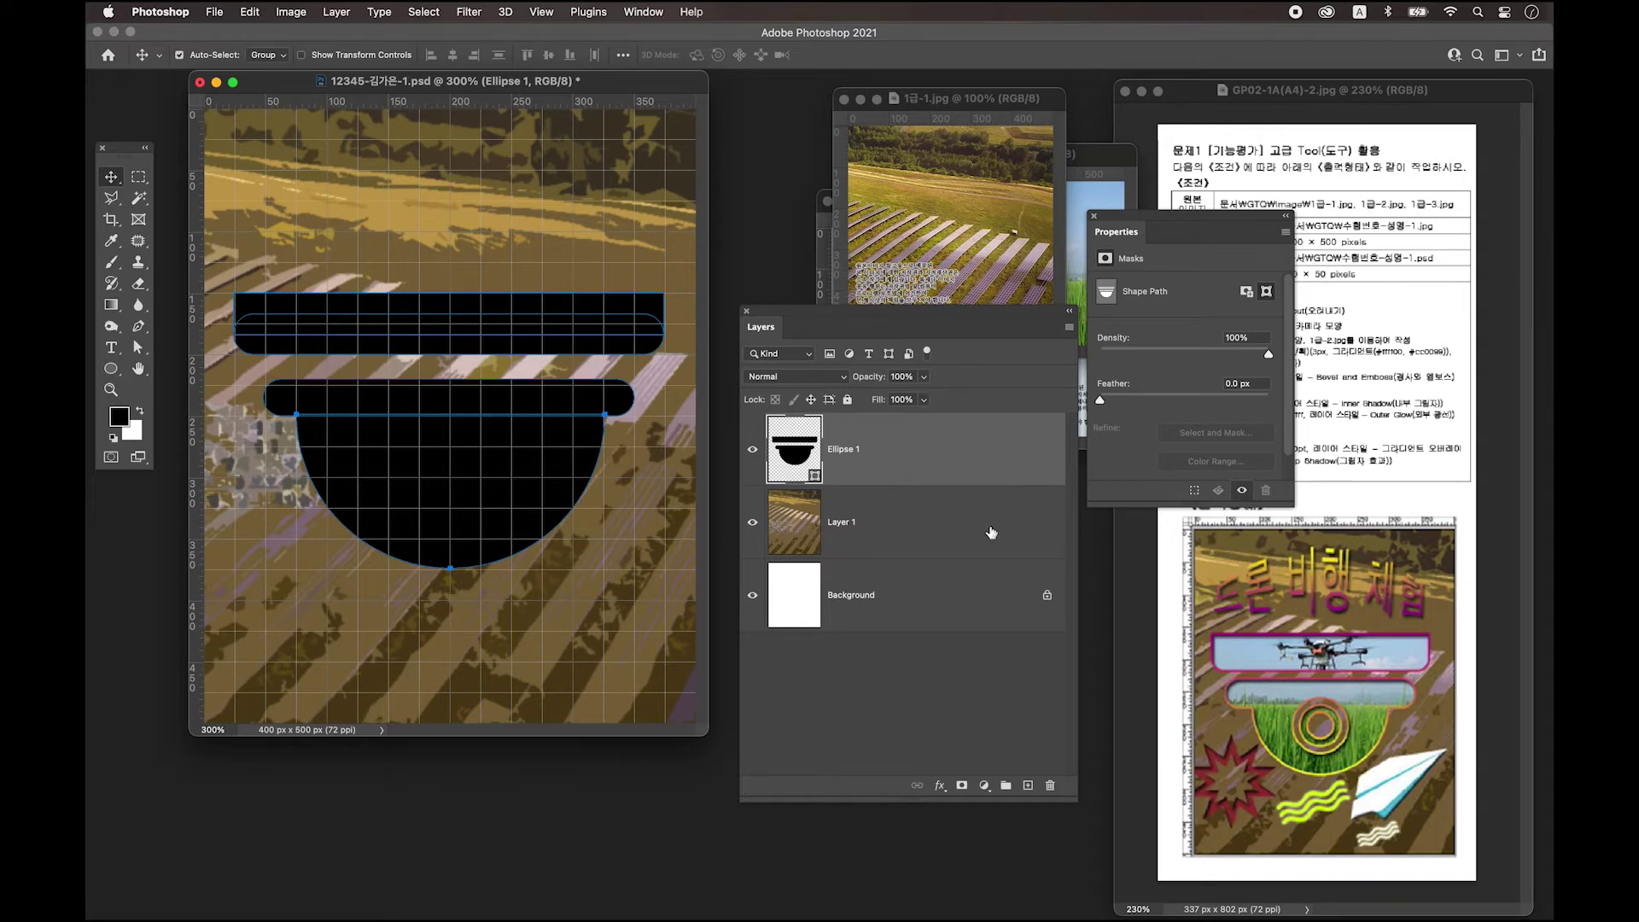
left_click(112, 372)
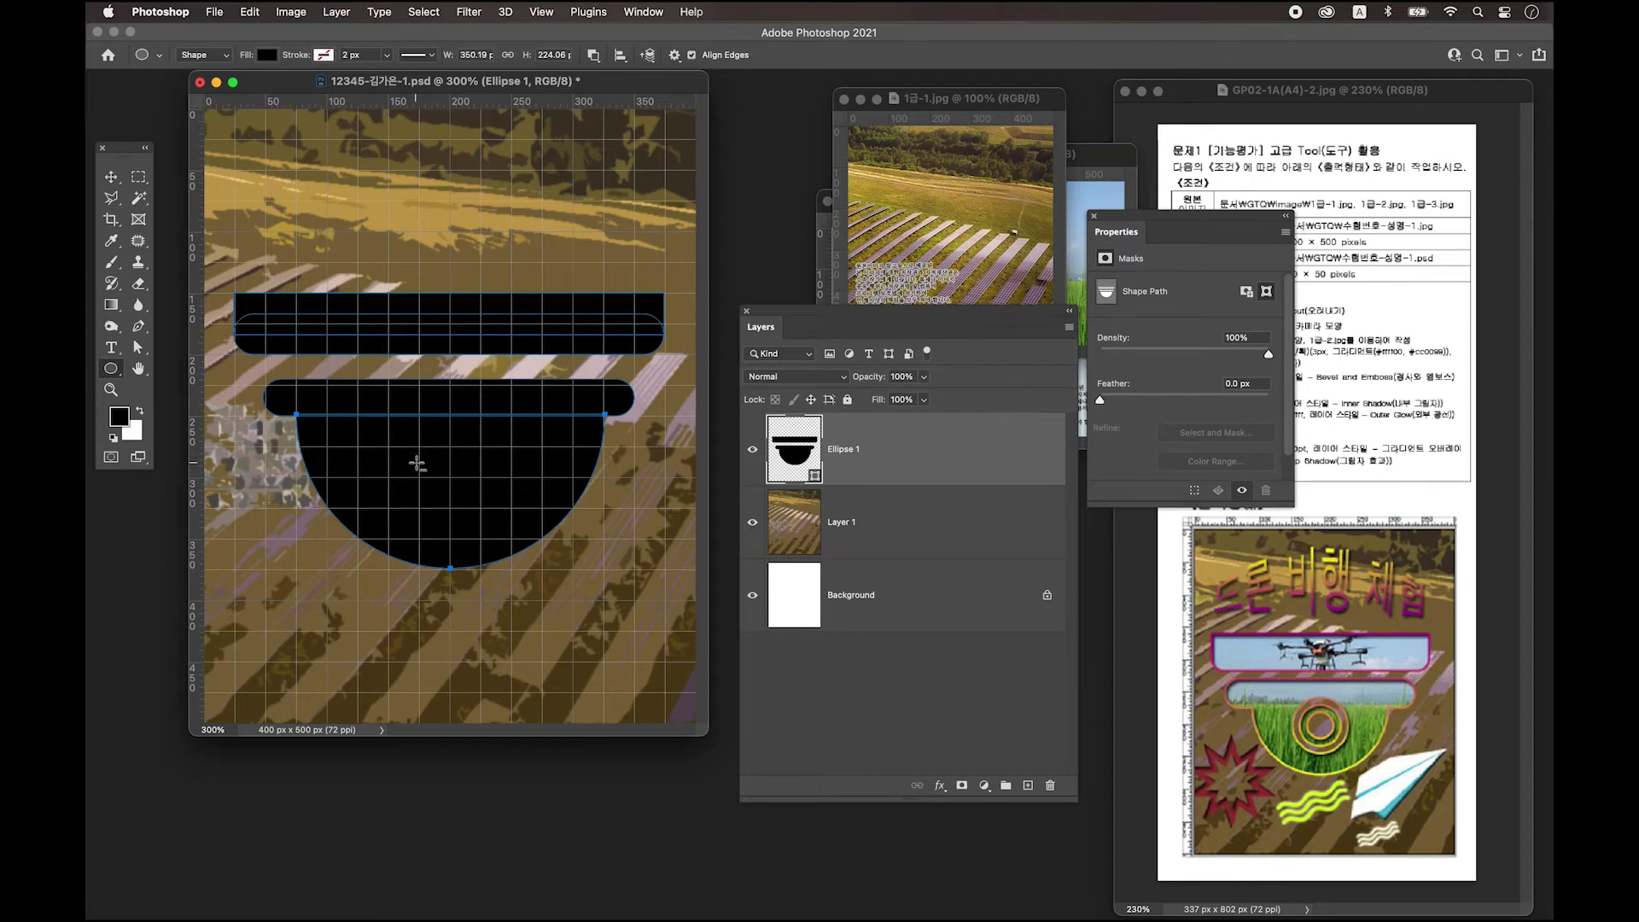
Subtract a 90 × 90 px circle at X 117, Y 211 from the half-circle of Ellipse 1.
left_click_drag(405, 428, 462, 485)
left_click_drag(456, 483, 458, 481)
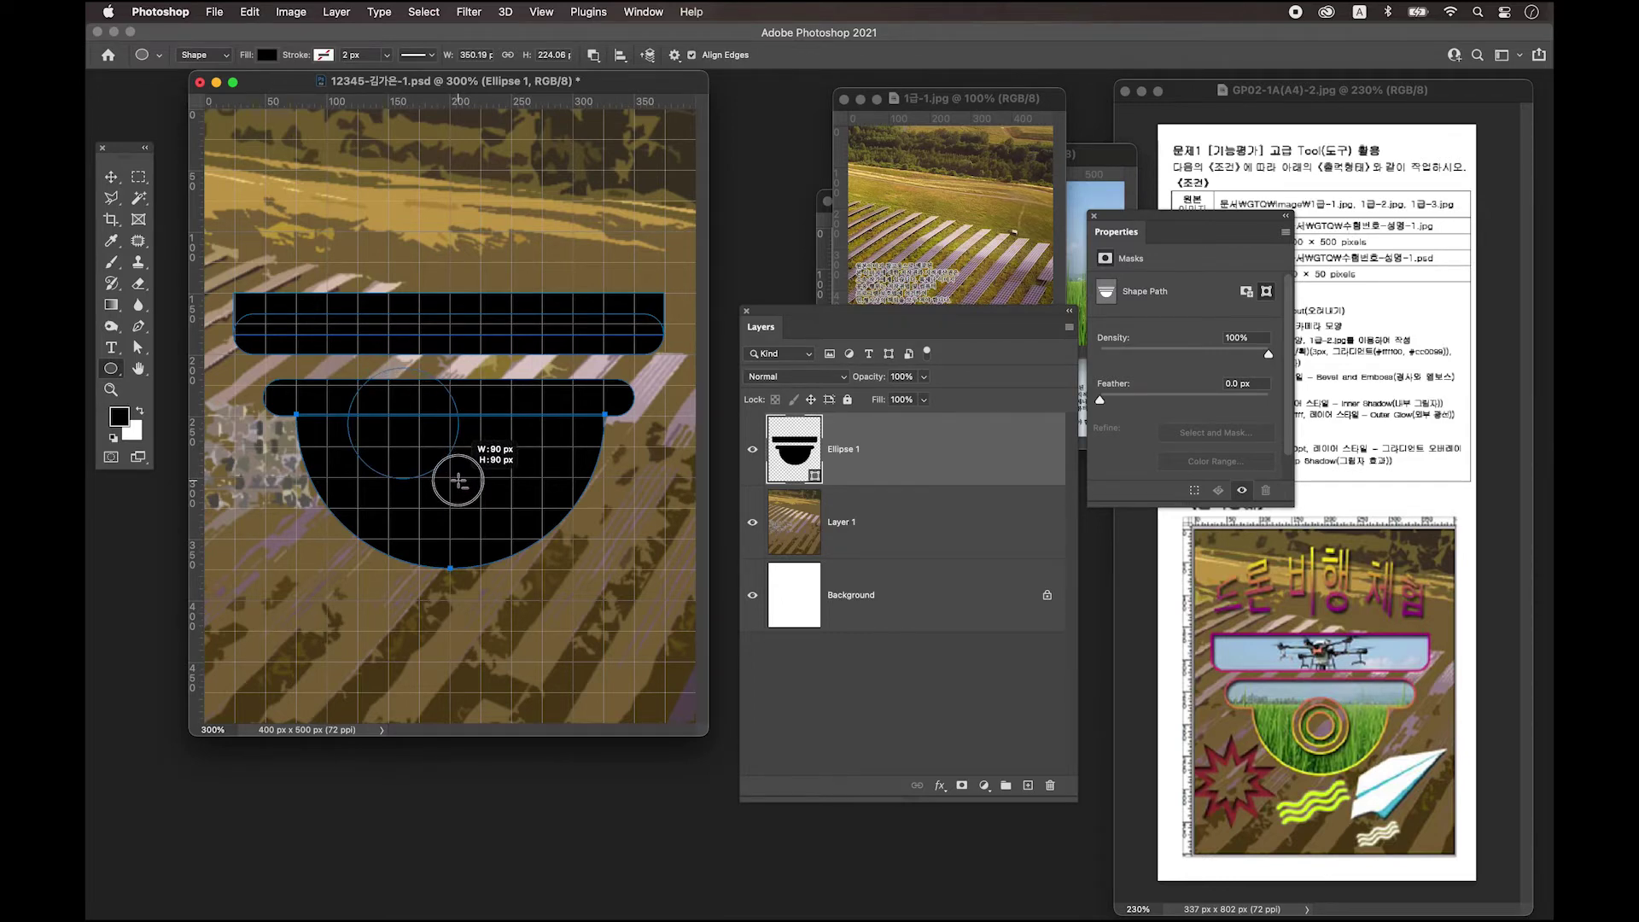
left_click_drag(458, 481, 459, 480)
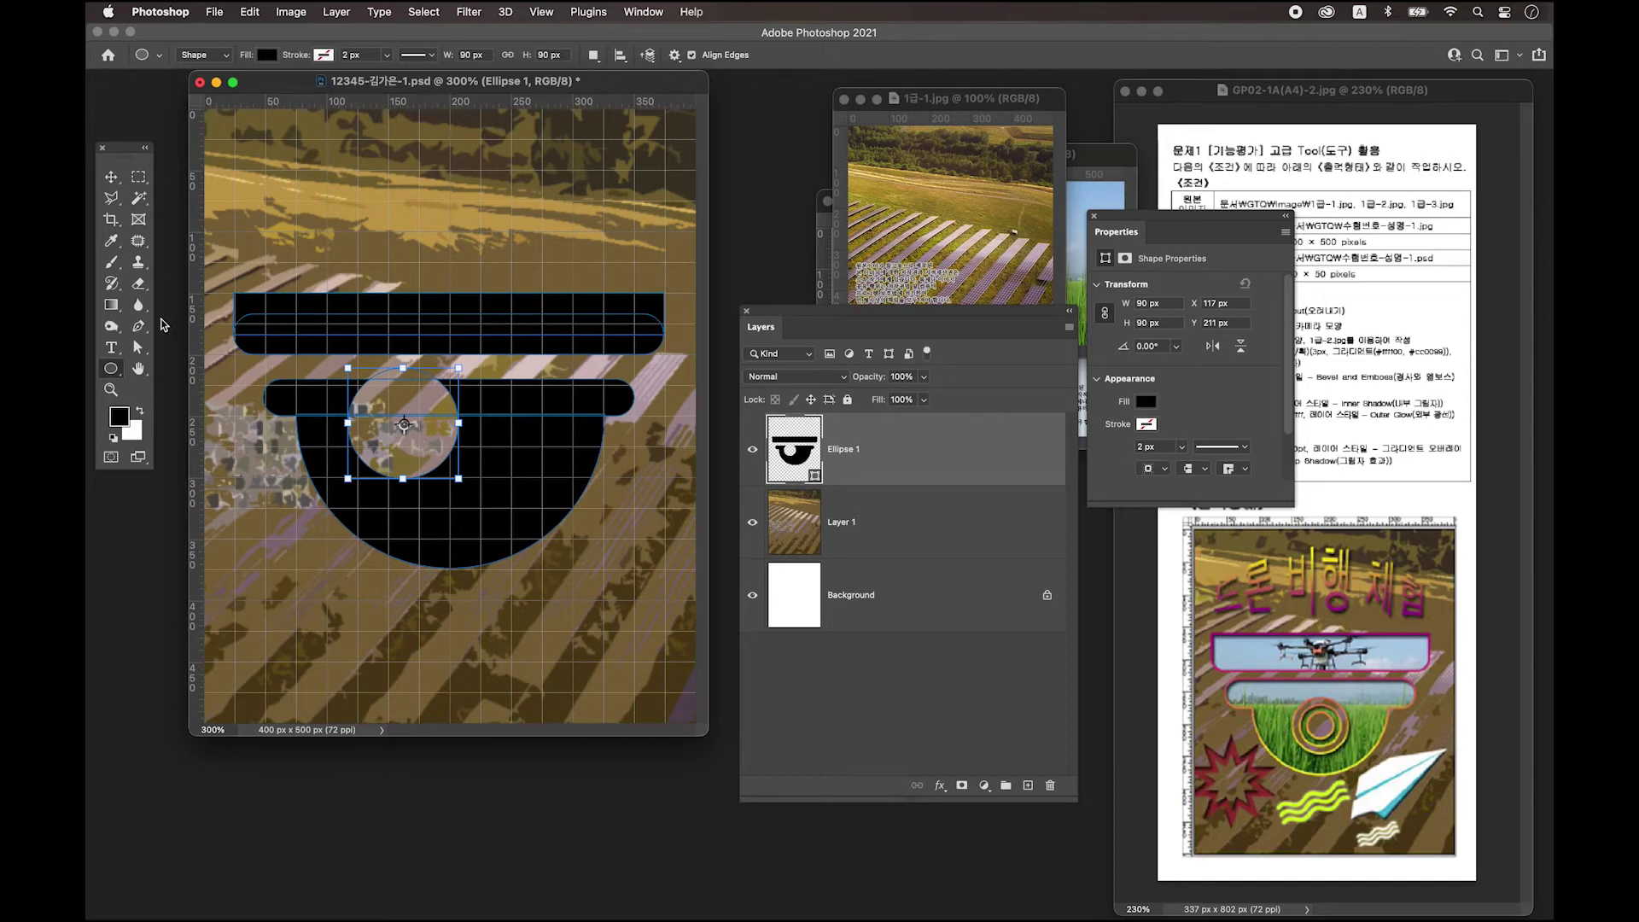
left_click_drag(138, 347, 207, 355)
Move the 90 px circular hole down and right to X 154, Y 243 inside the half-circle.
left_click(405, 425)
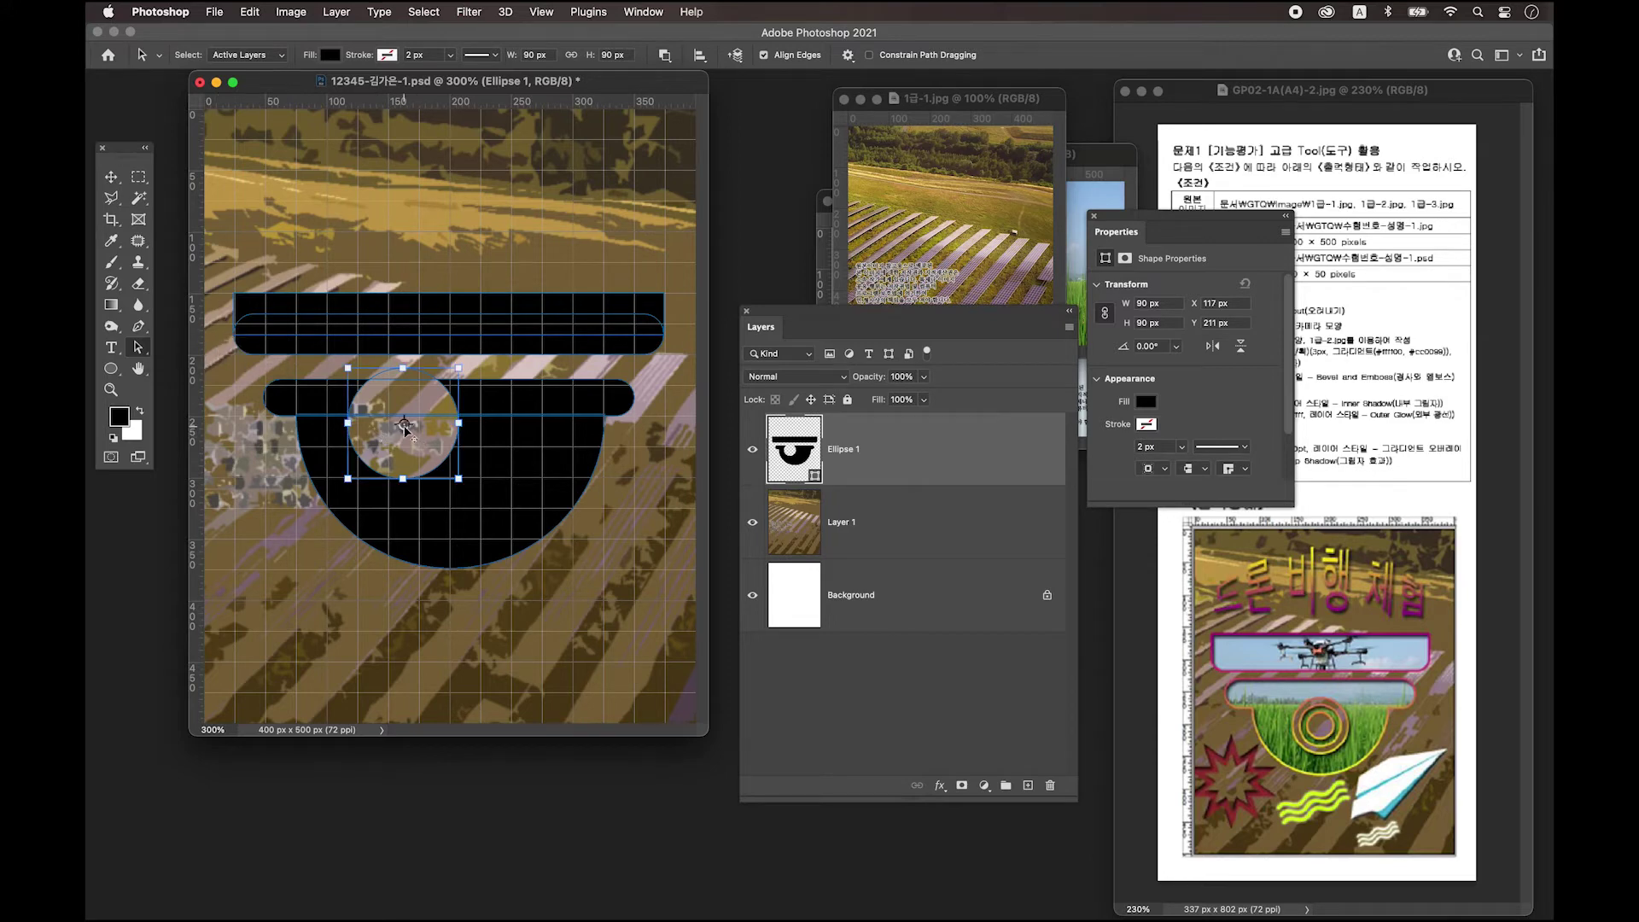
mouse_move(447, 458)
left_mouse_down()
mouse_move(485, 479)
mouse_move(450, 466)
left_mouse_up()
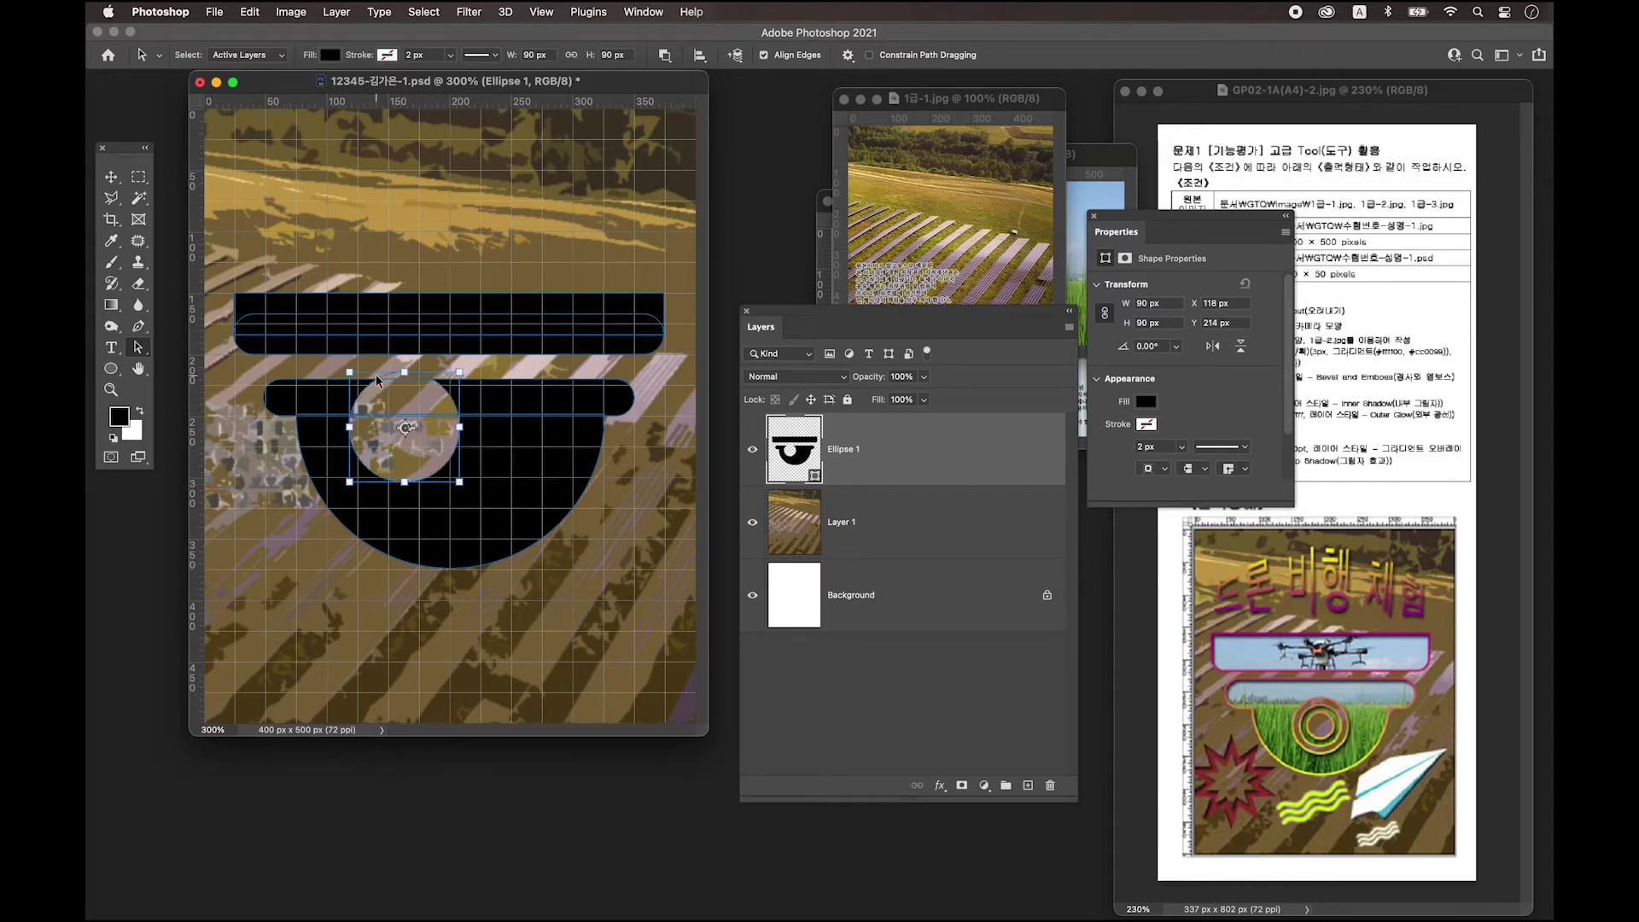
left_click(448, 471)
left_click_drag(448, 471, 492, 507)
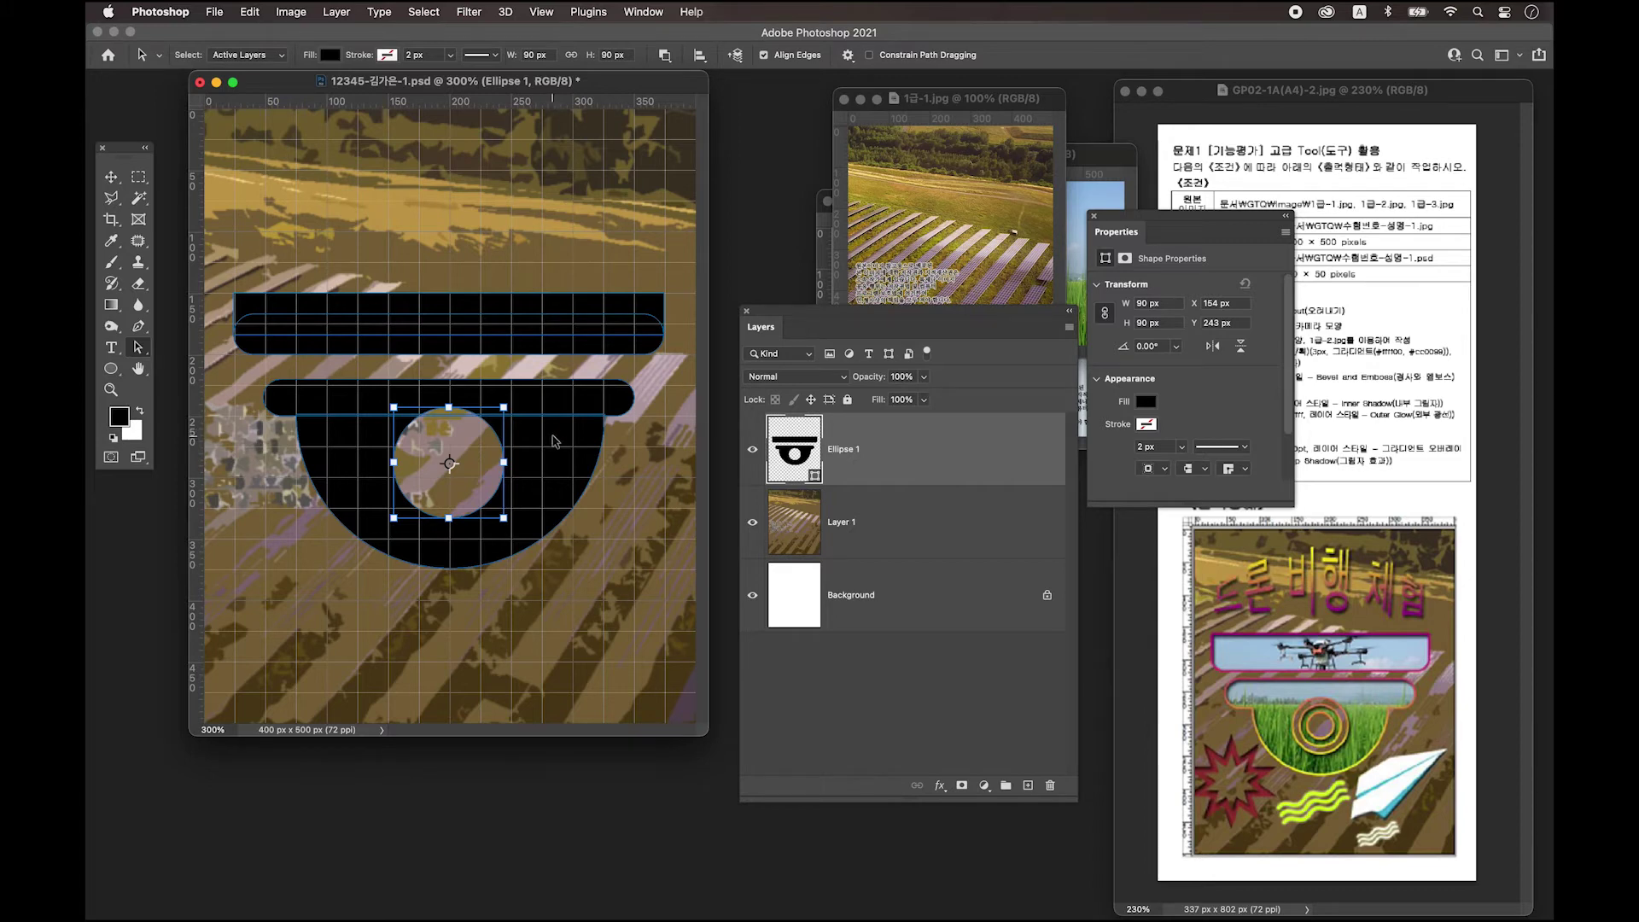
left_click(554, 442)
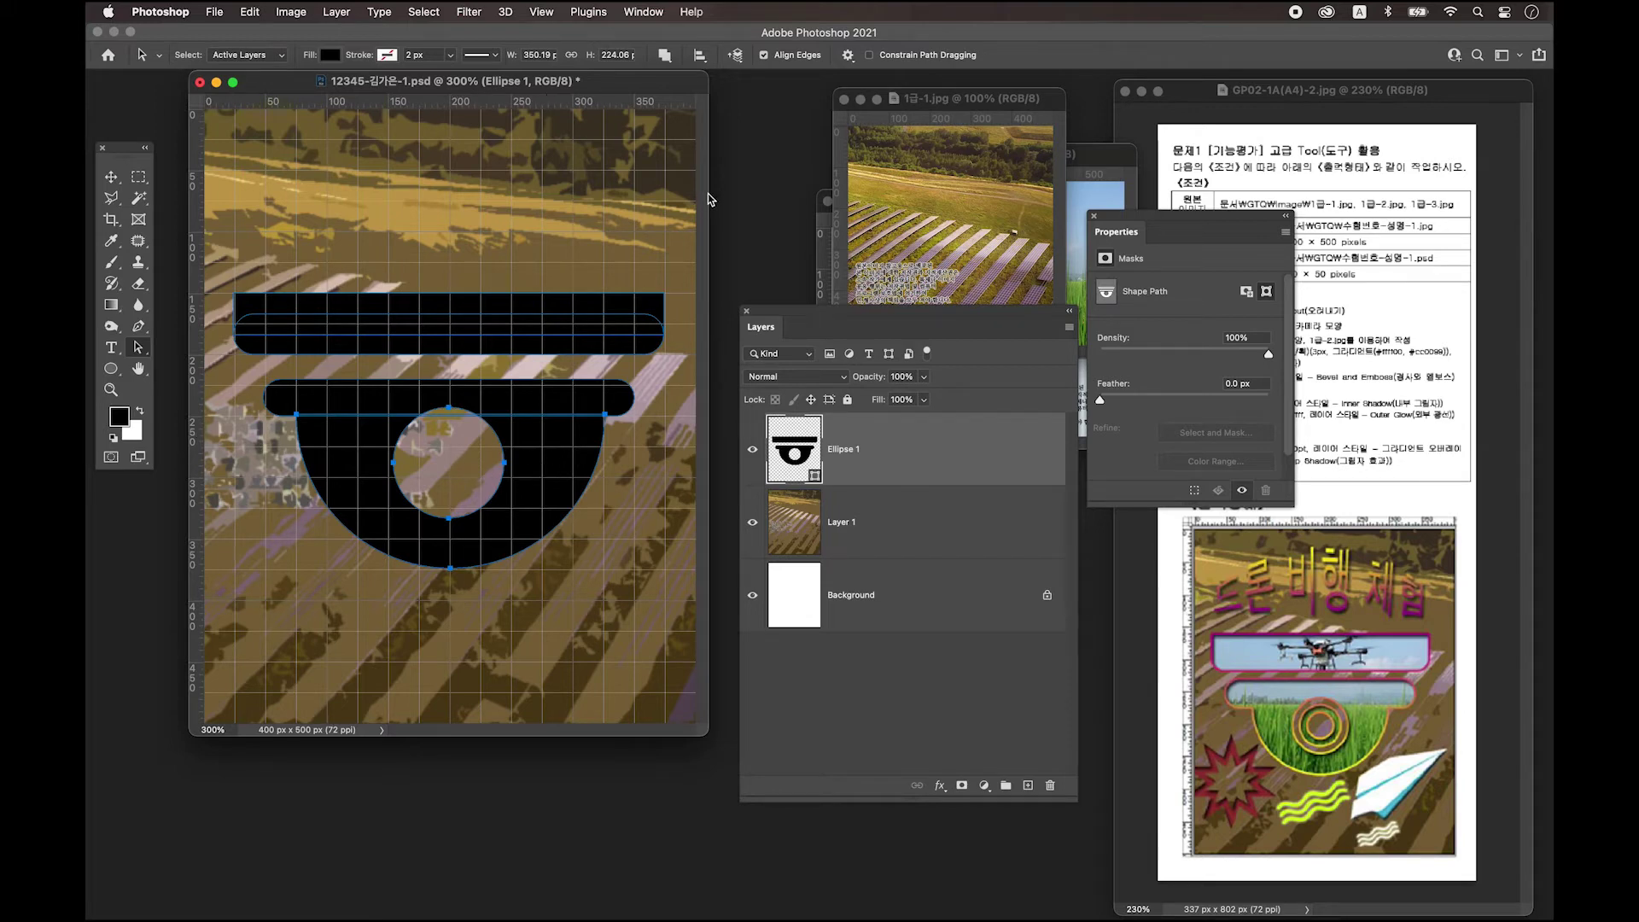
Align the circular hole's horizontal centre with the two bars above it.
left_click(699, 56)
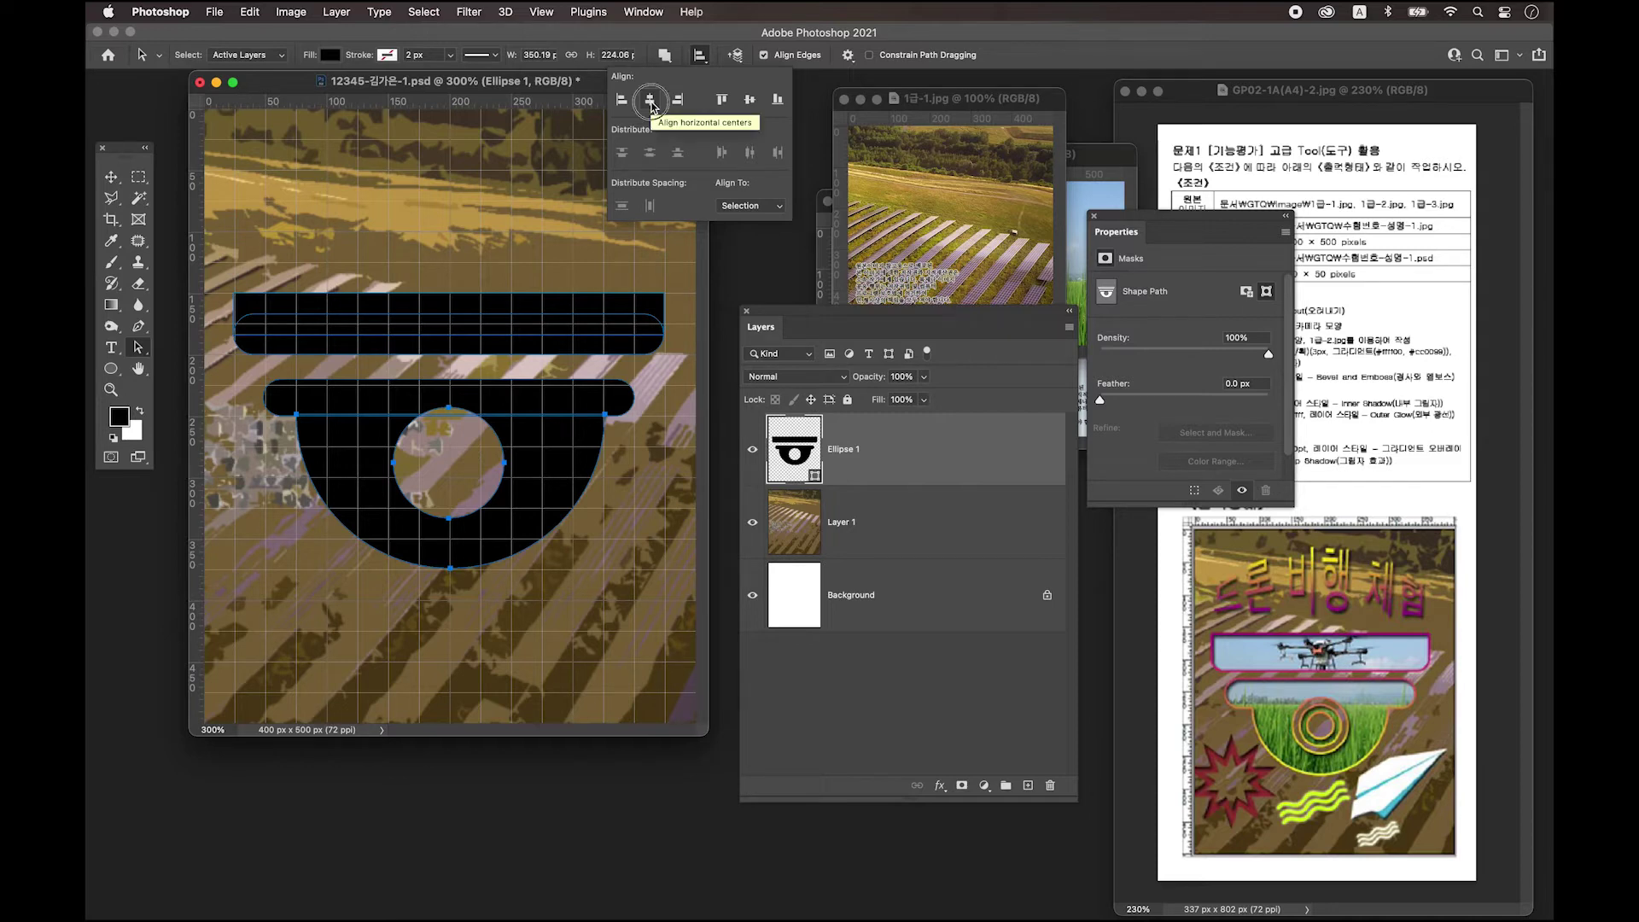
left_click(651, 101)
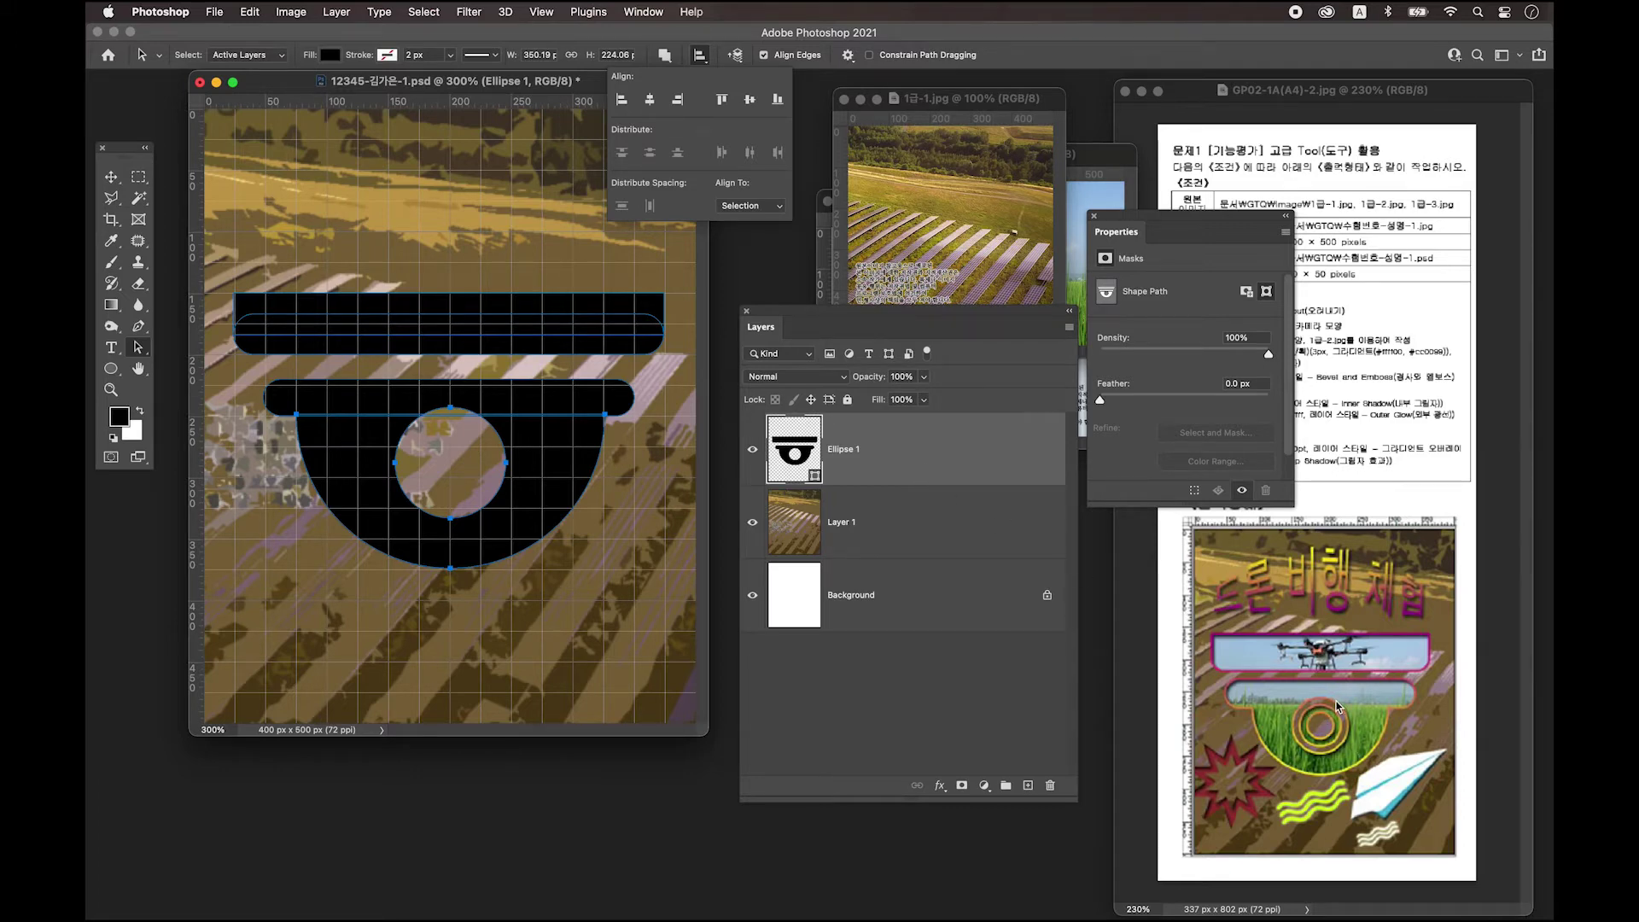
Draw a 42 × 42 px circle at X 174, Y 262 inside the lens ring on a new Ellipse 2 layer.
key("u")
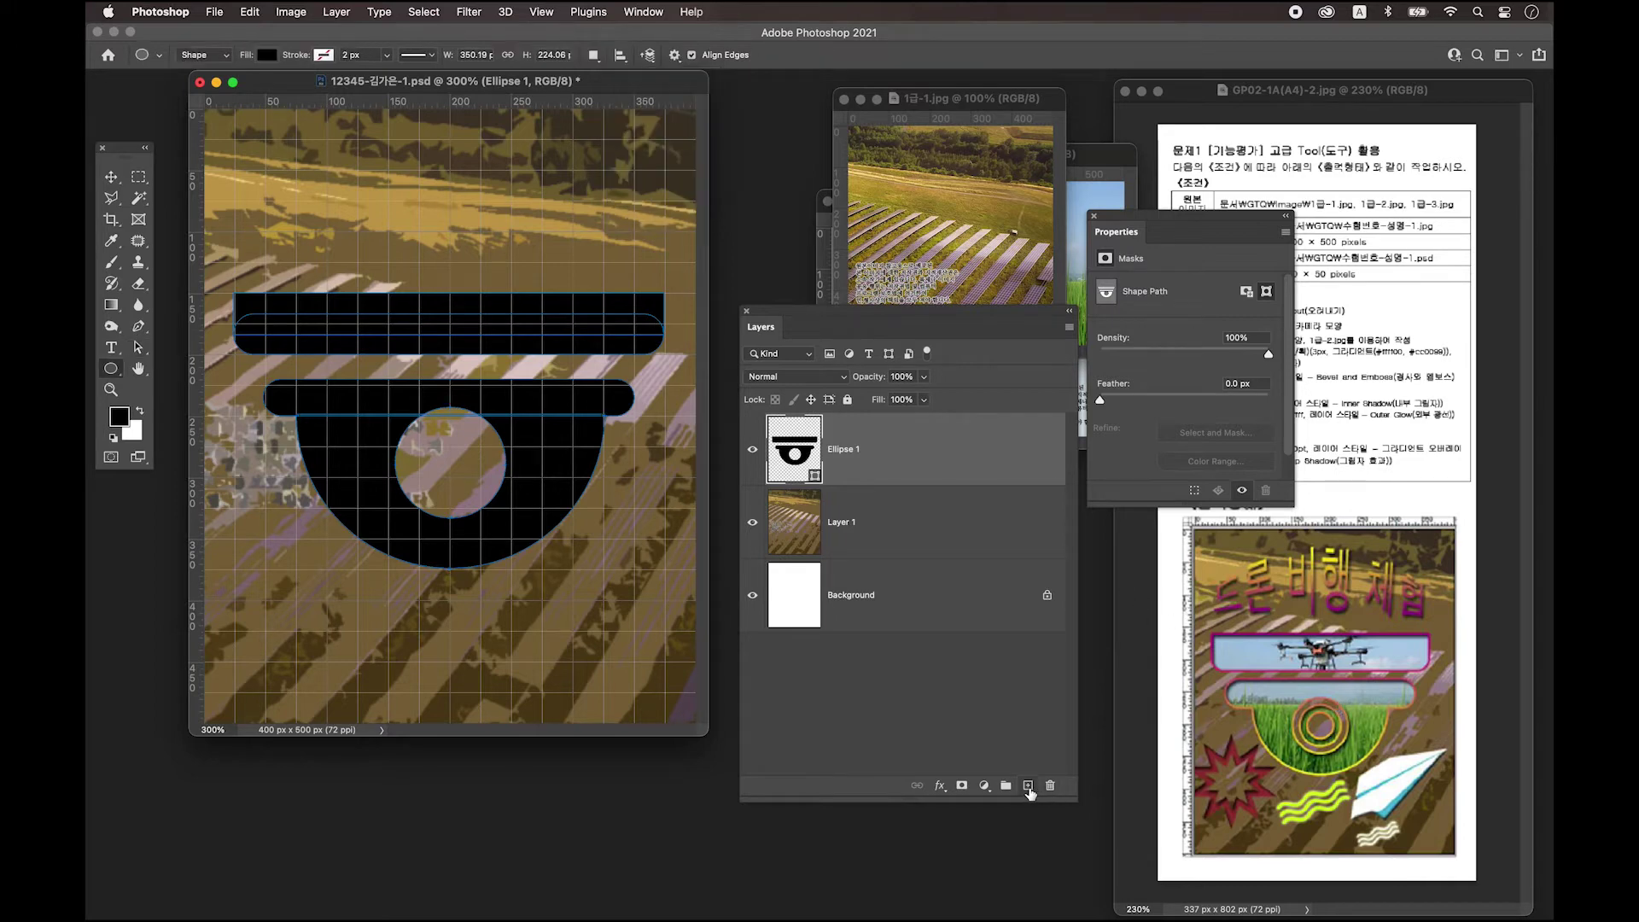
left_click(1028, 786)
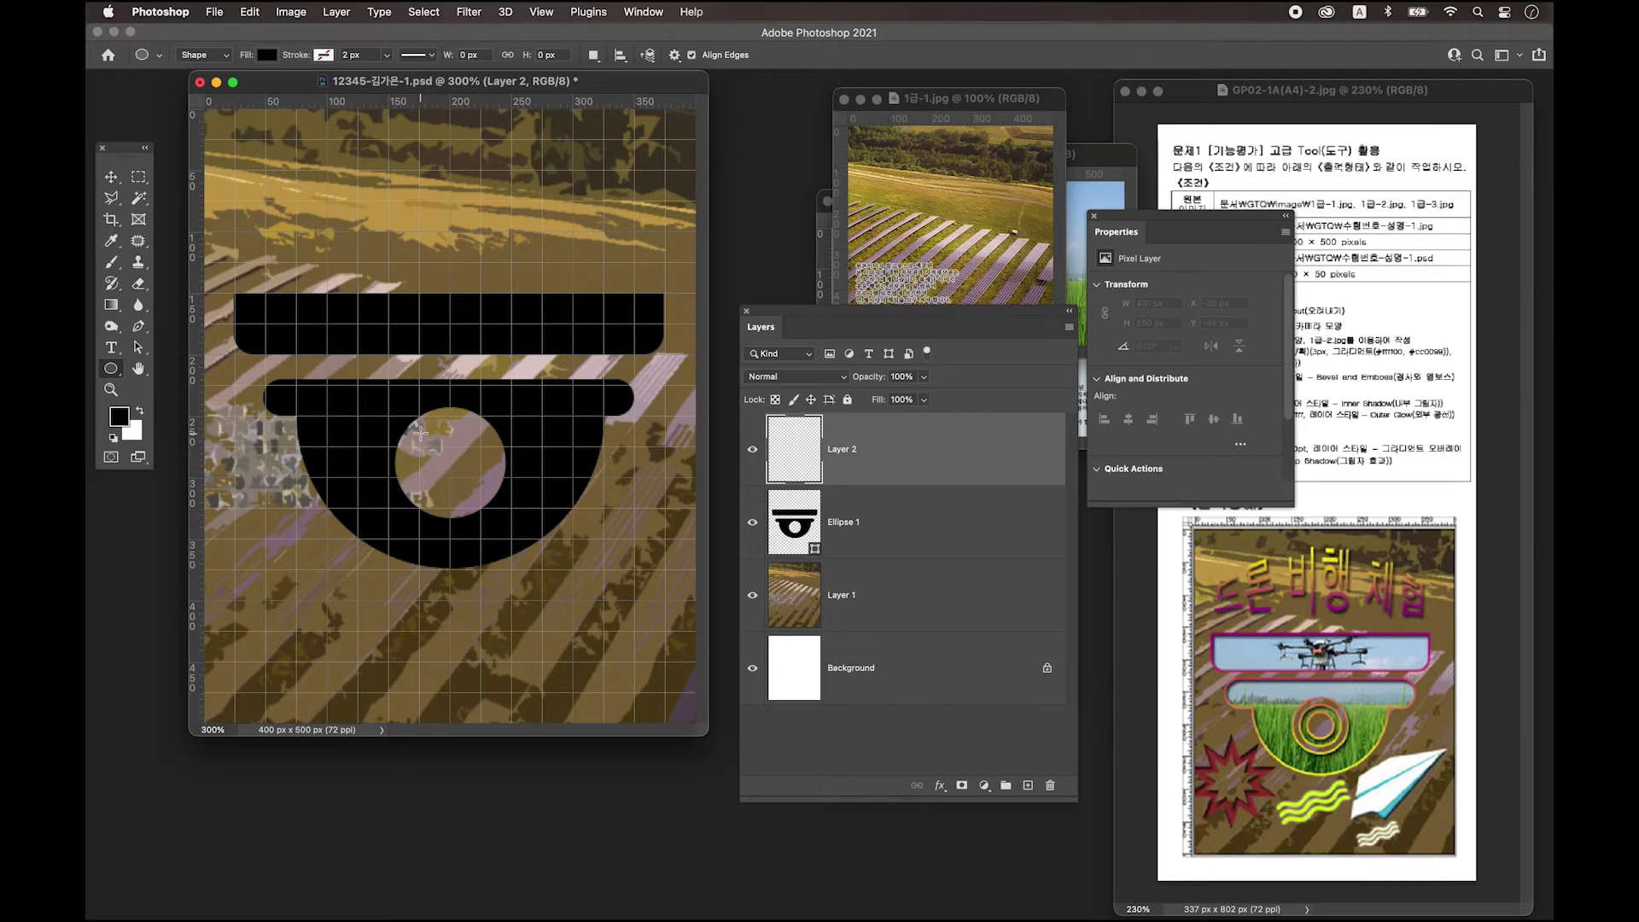
left_click_drag(420, 434, 496, 512)
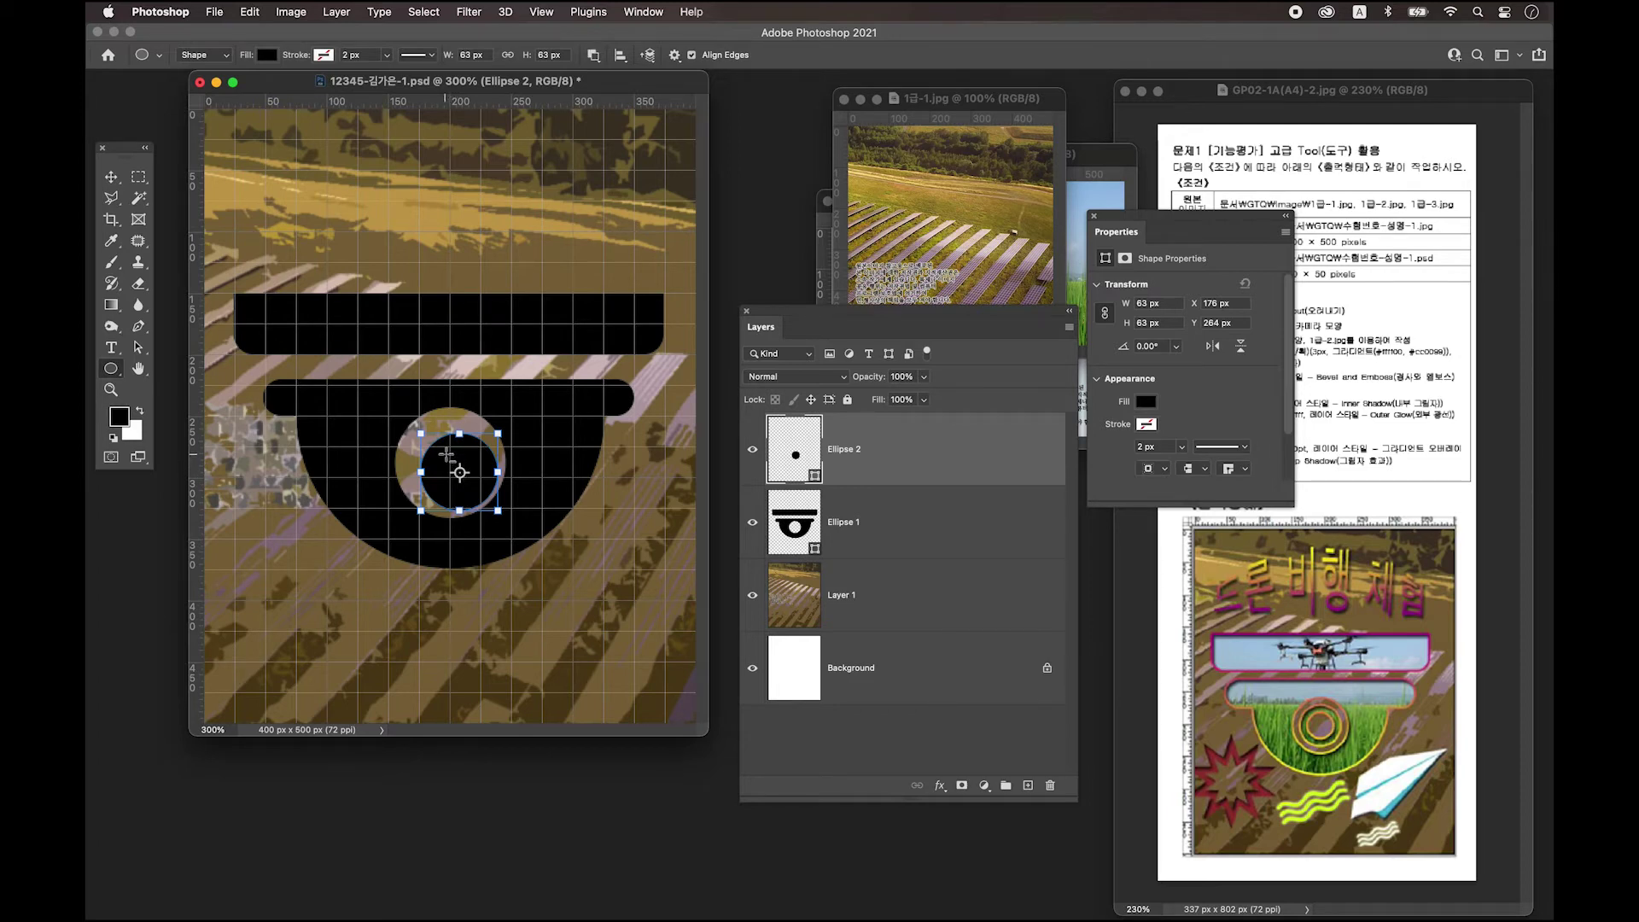
left_click_drag(447, 455, 472, 484)
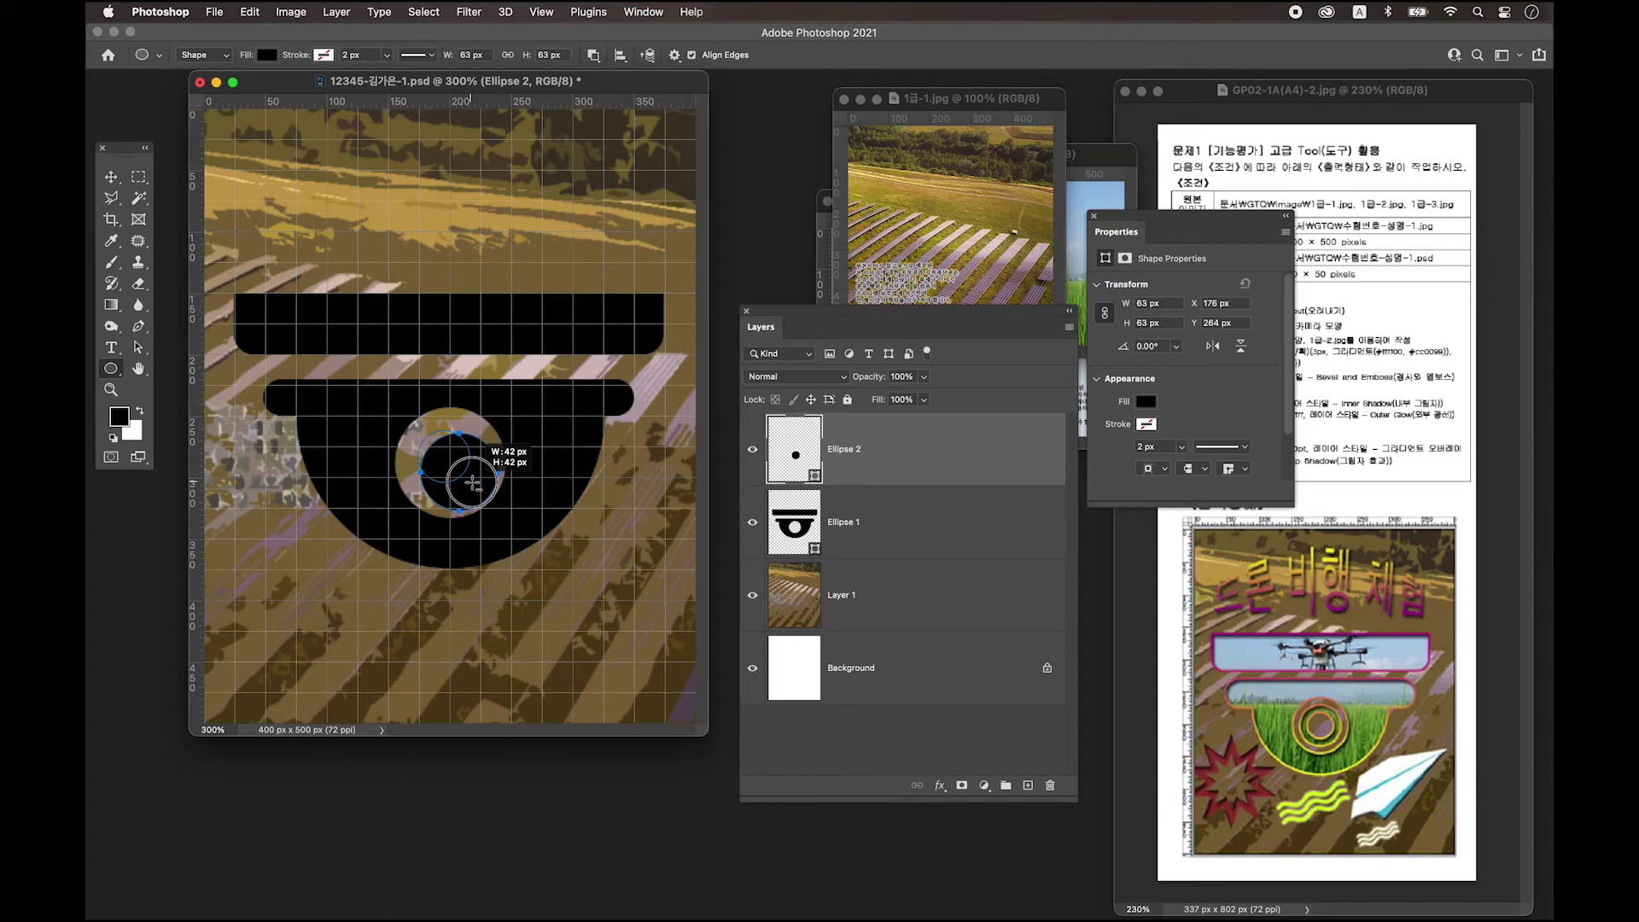
left_click_drag(473, 483, 470, 482)
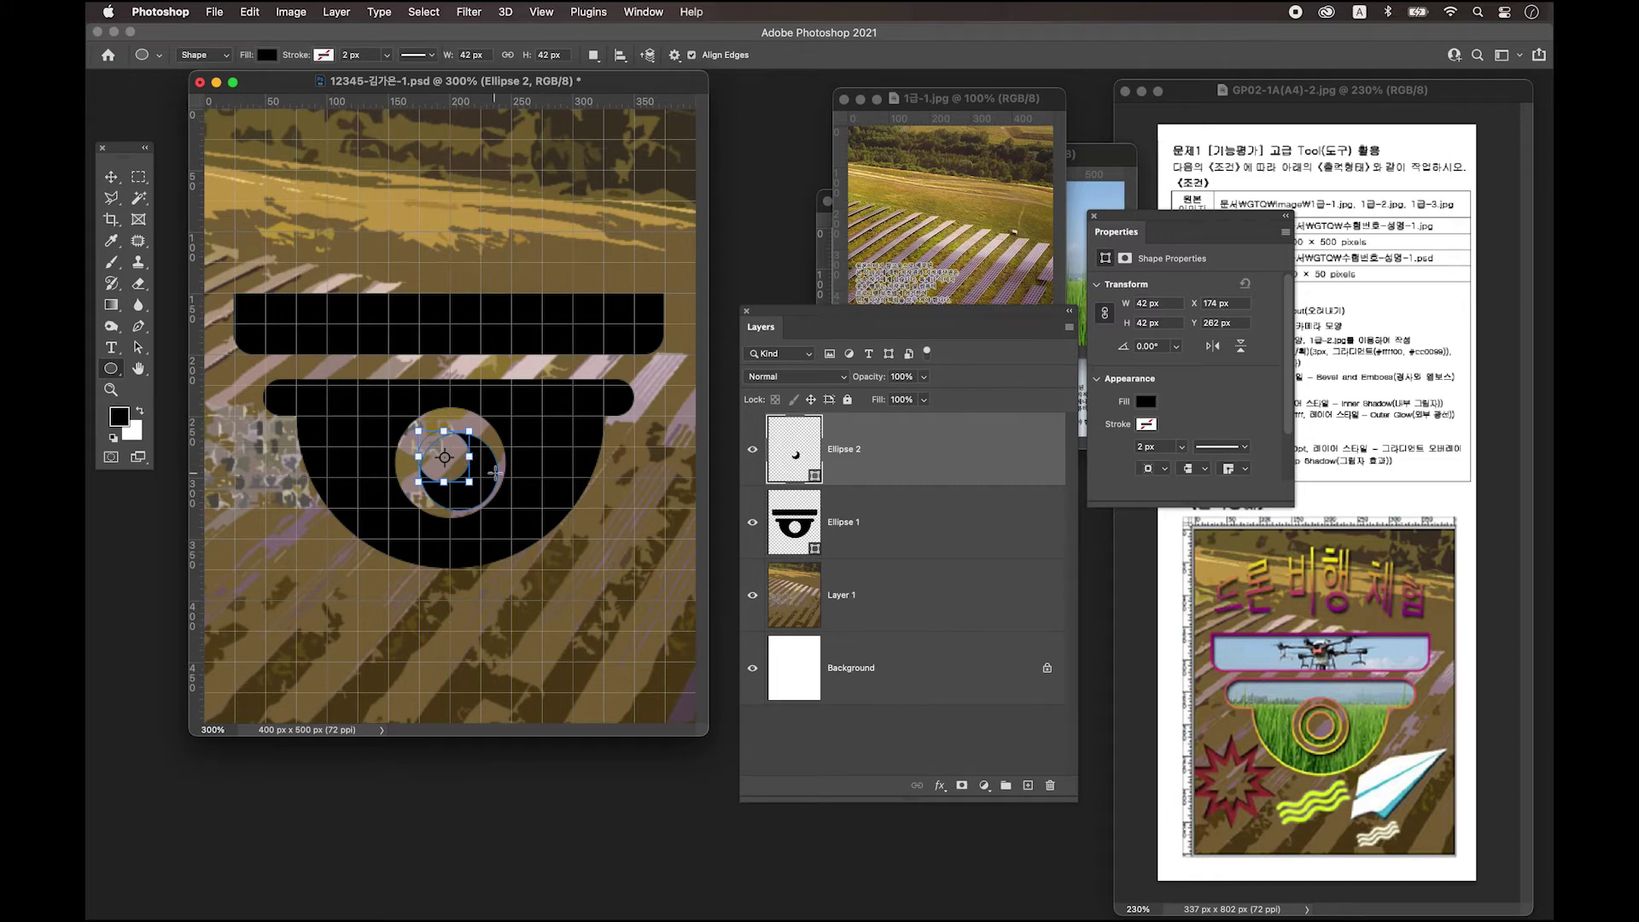
Enlarge the lens circle to about 65 px and centre it horizontally and vertically.
left_click(140, 348)
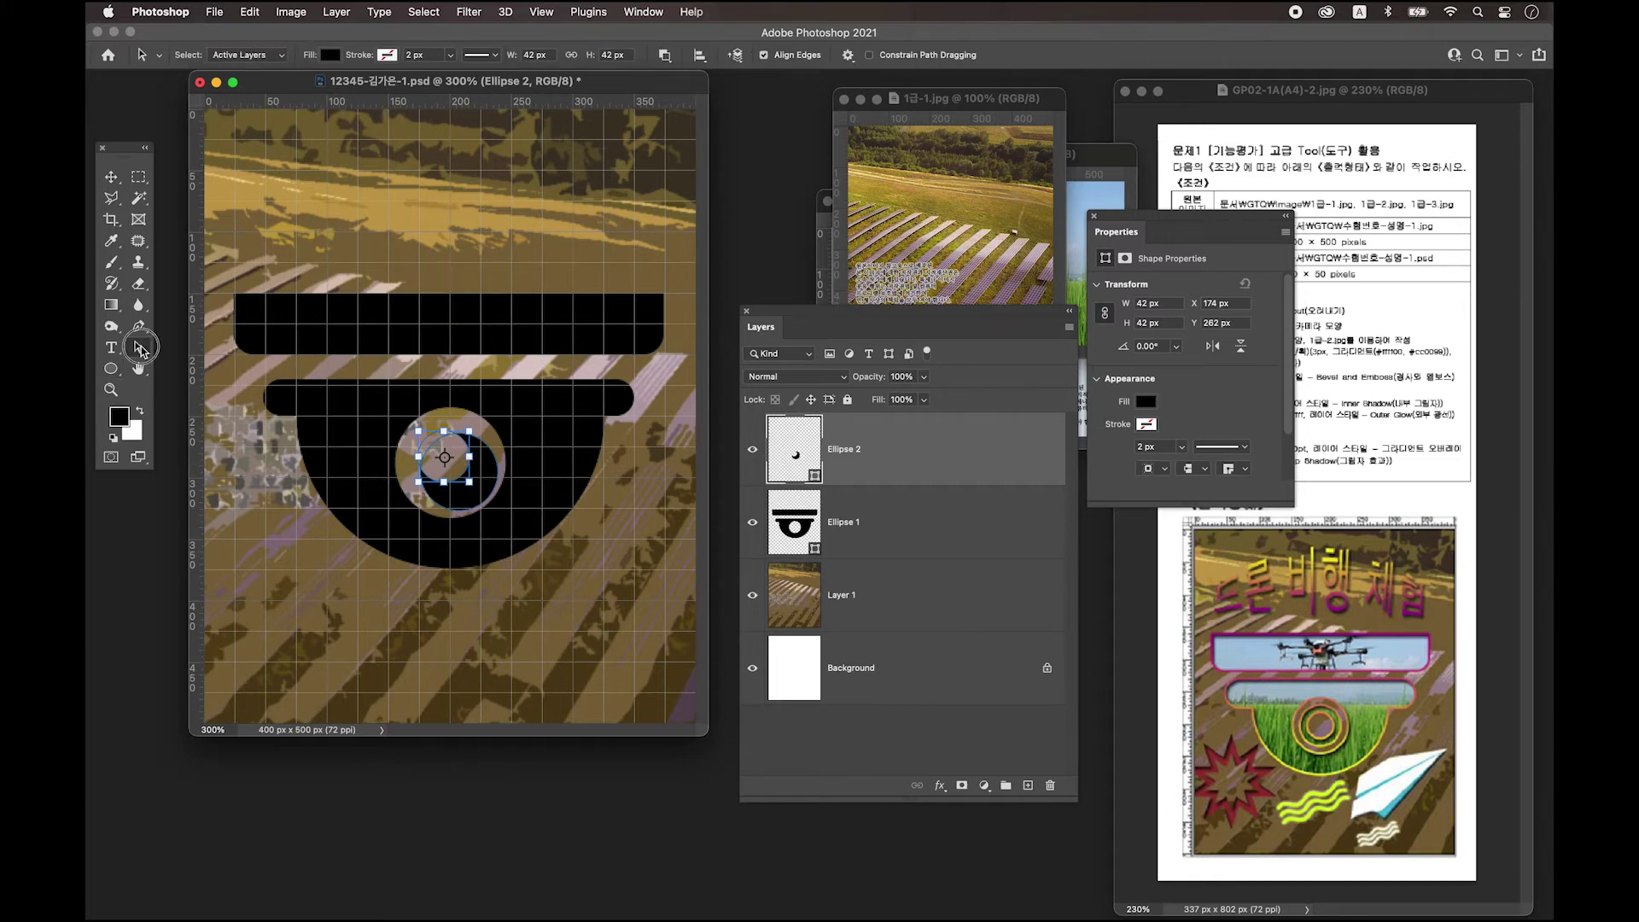
left_click(197, 360)
left_click_drag(469, 482, 498, 510)
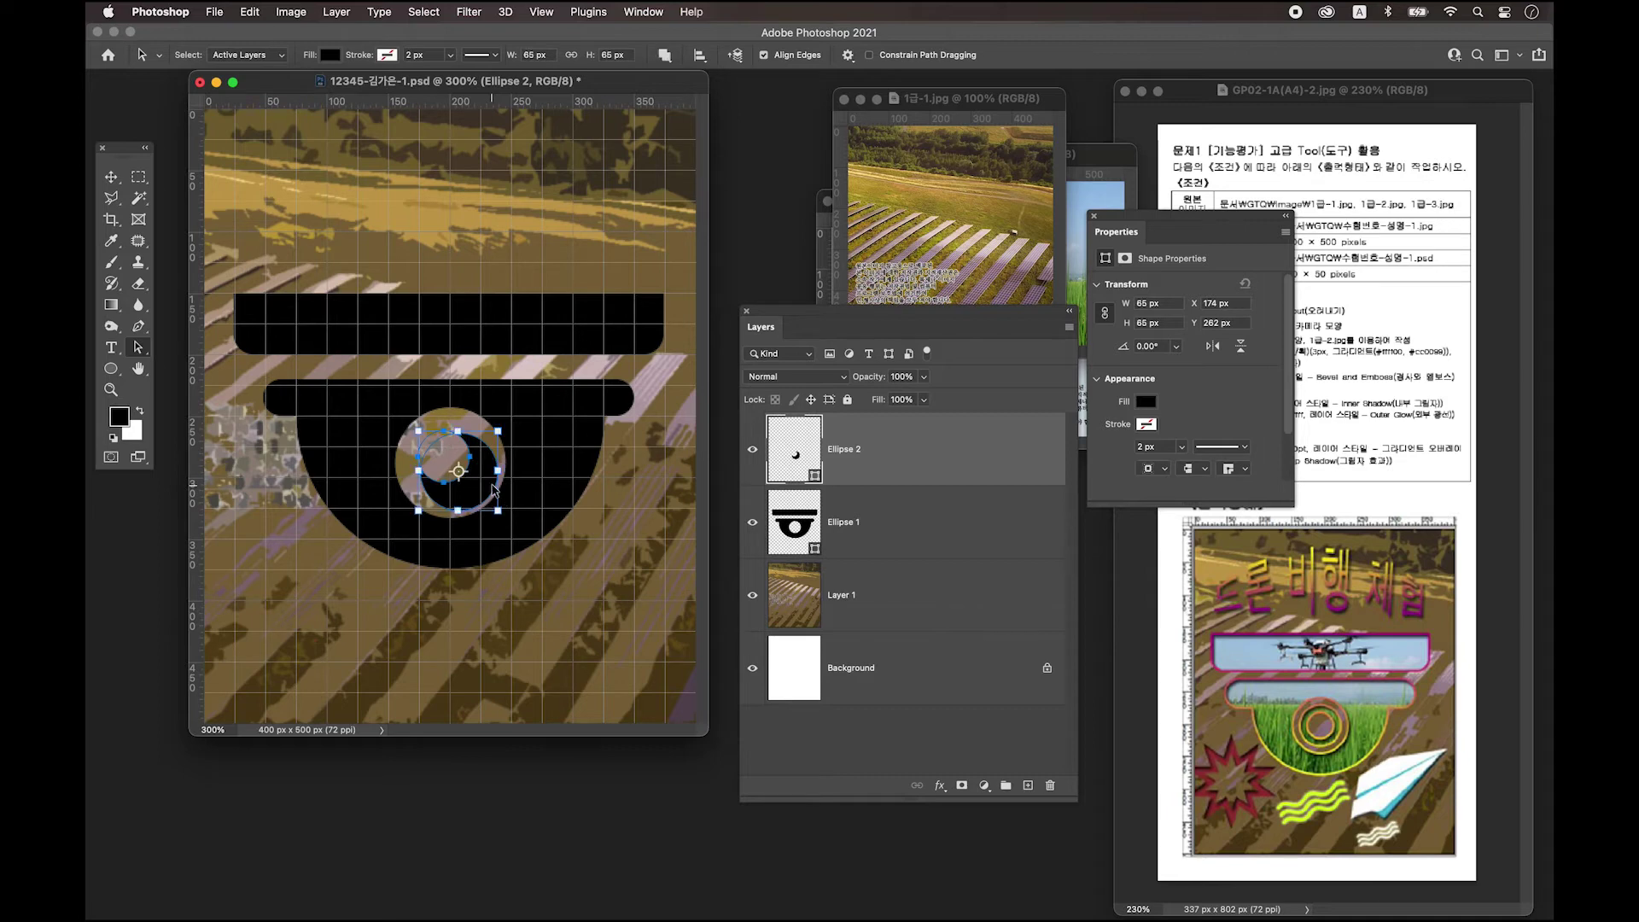
left_click(701, 56)
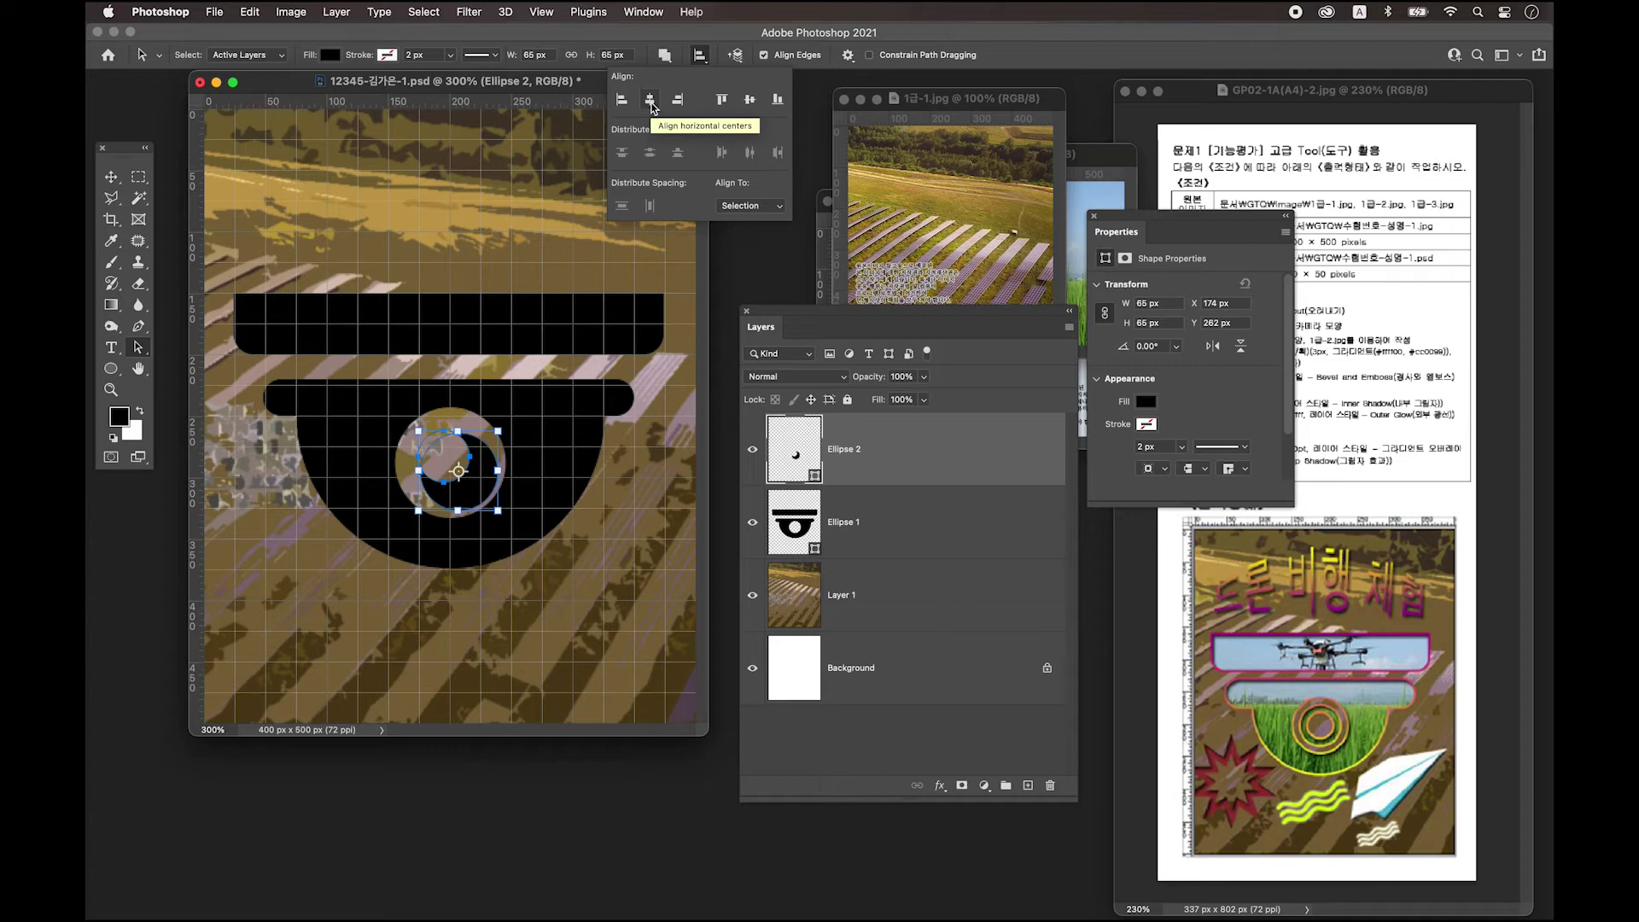
left_click(650, 102)
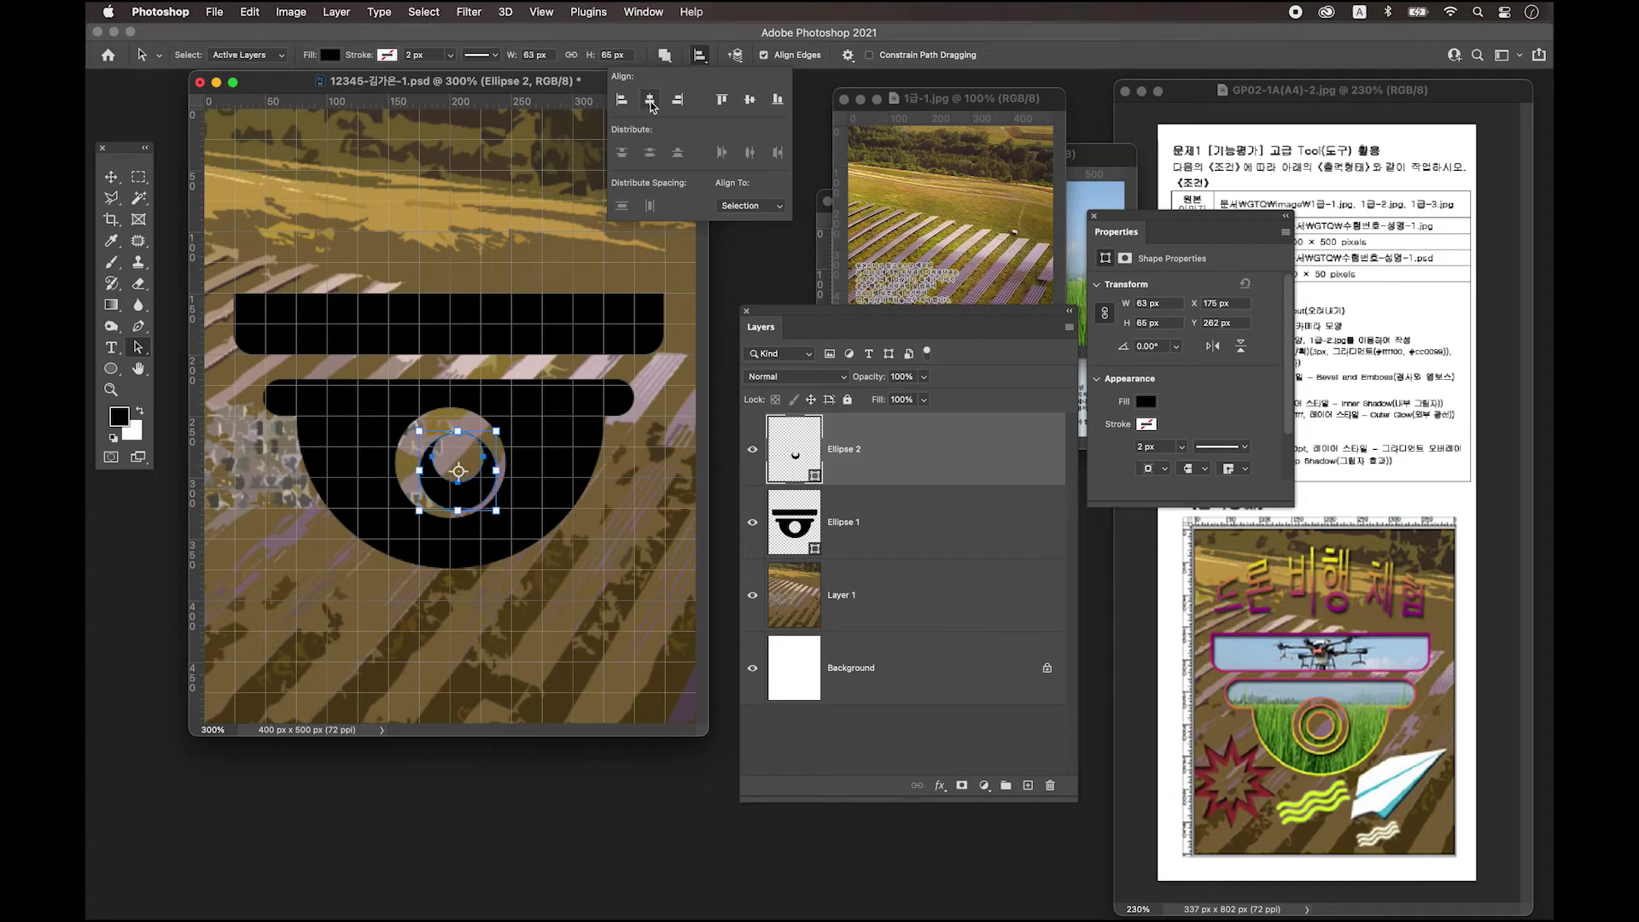
left_click(750, 100)
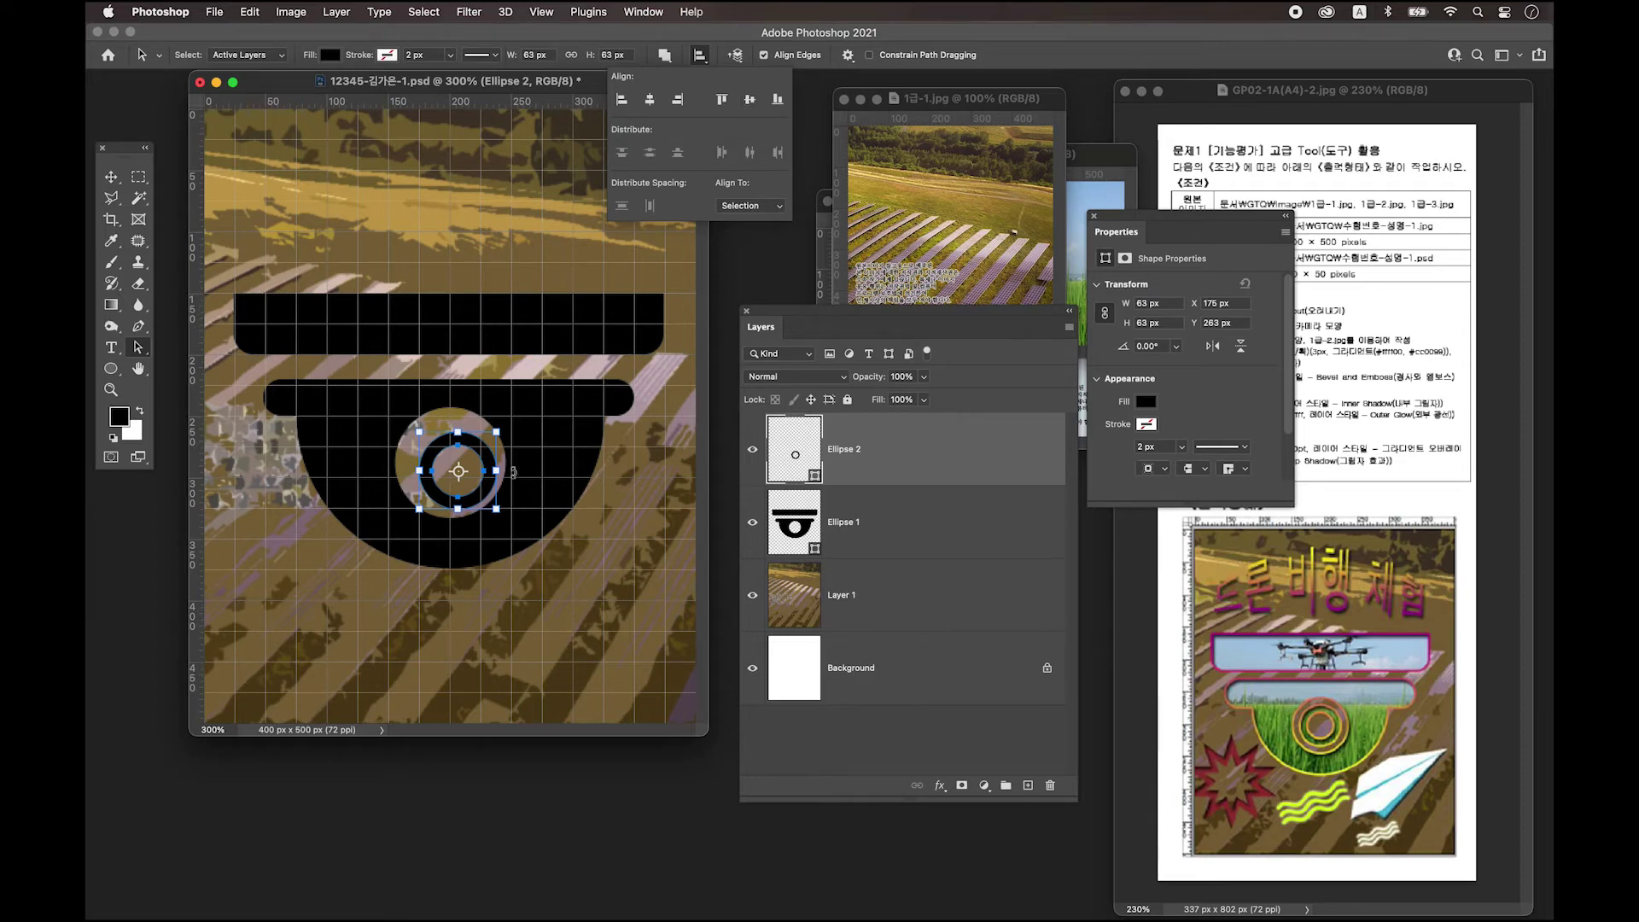
Resize the small inner circle to 63 × 63 px and centre it vertically within the ring.
left_click(640, 500)
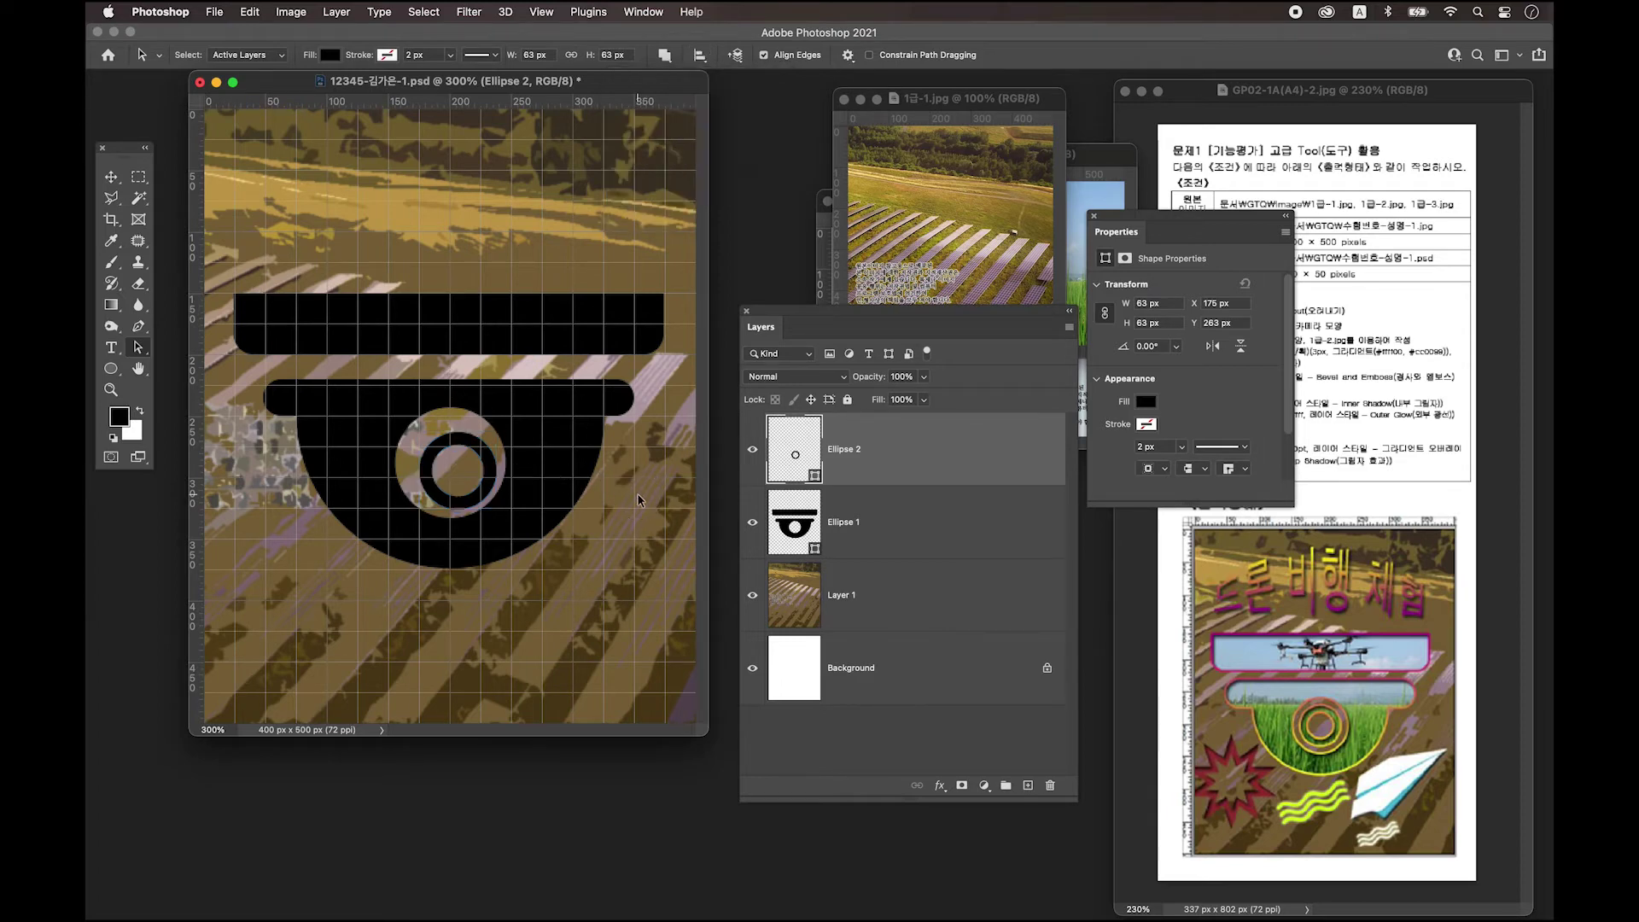
left_click(465, 450)
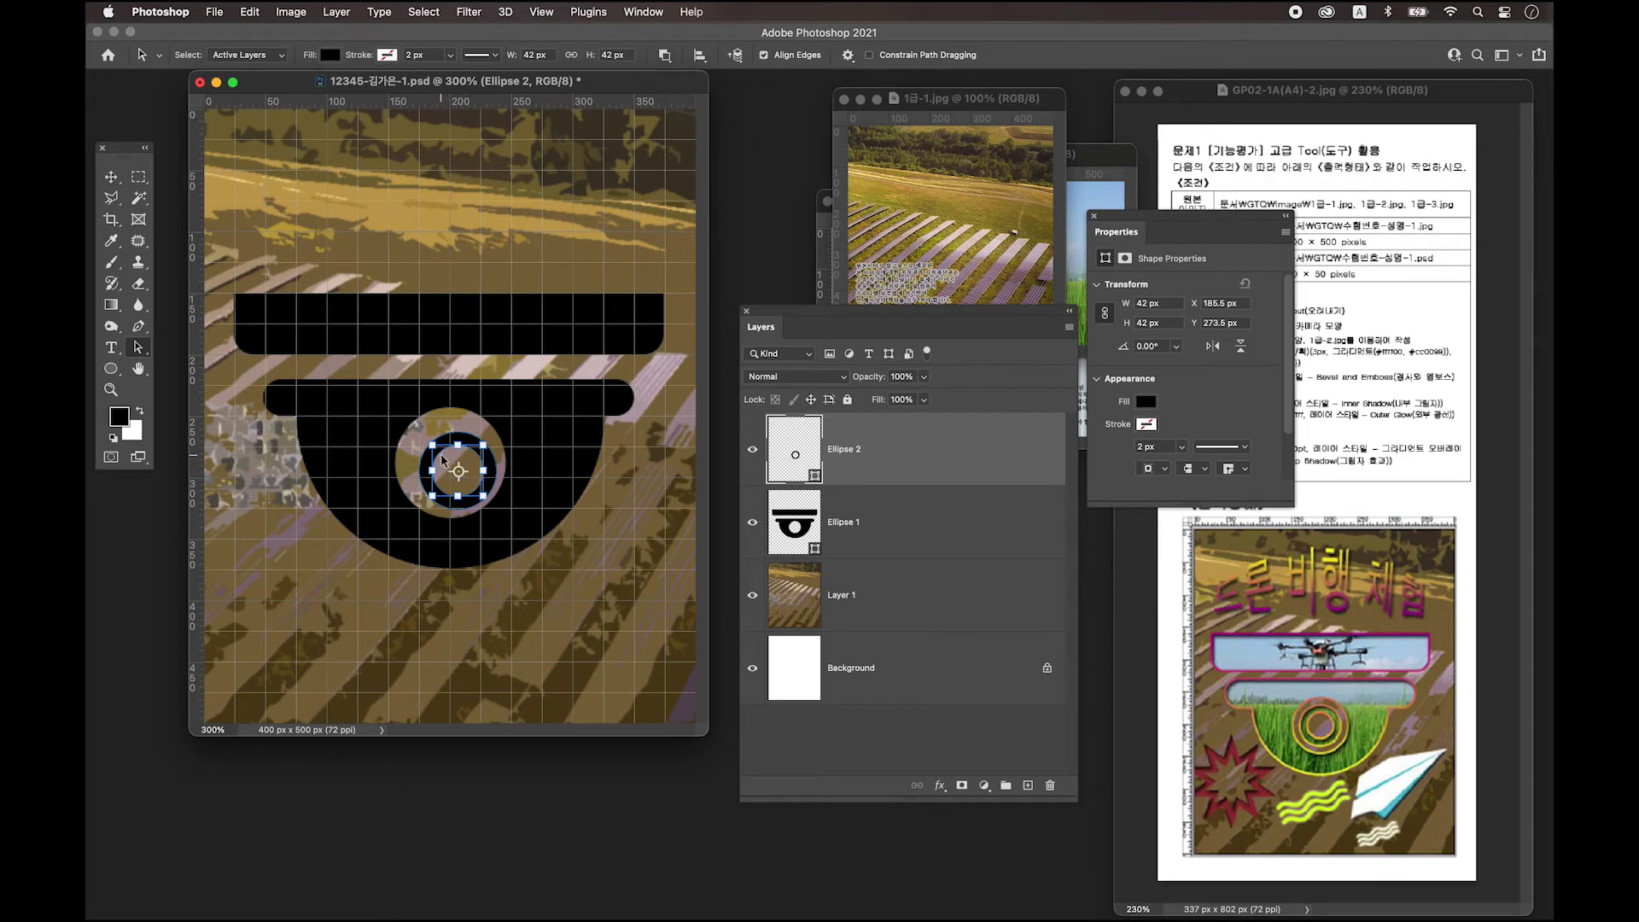
left_click_drag(458, 446, 459, 496)
key("Escape")
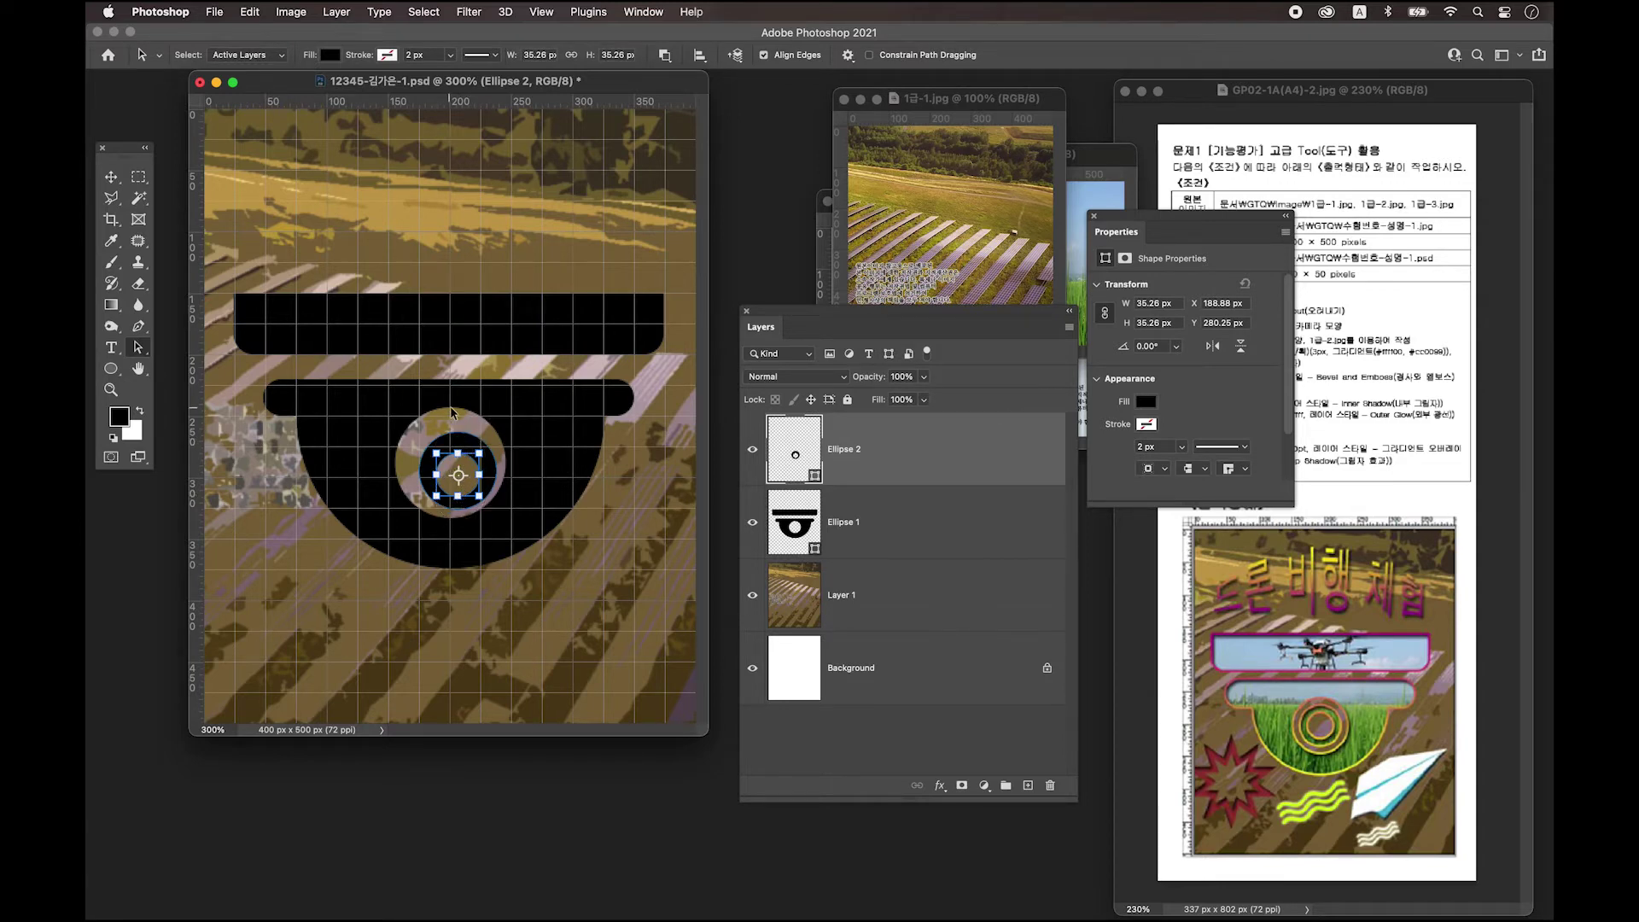
left_click_drag(460, 438, 459, 418)
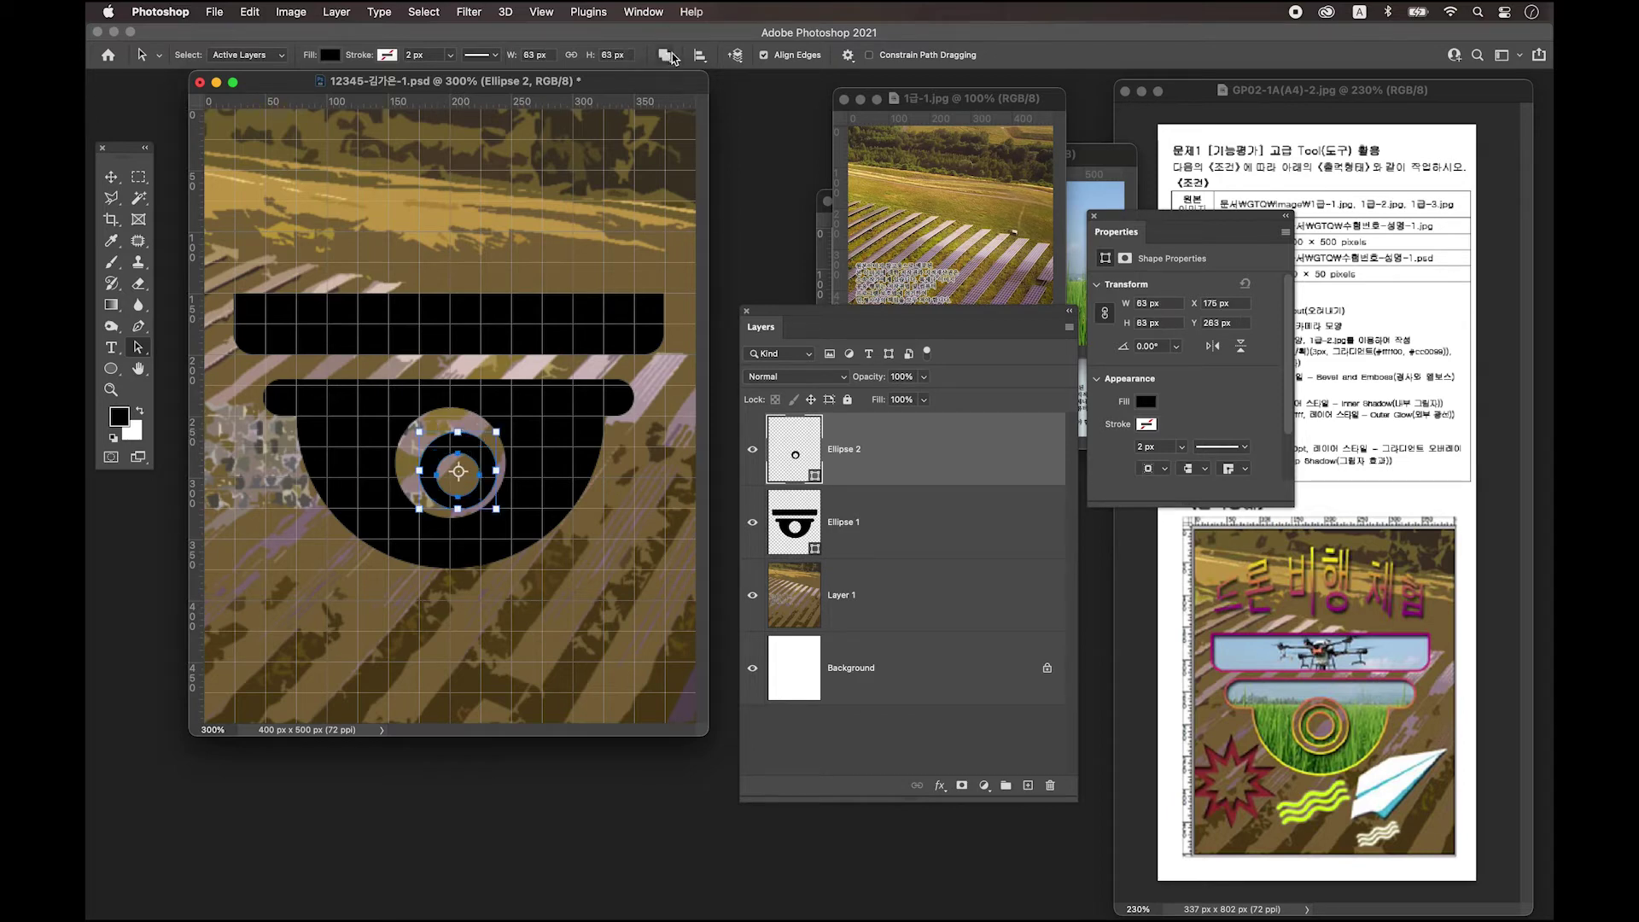
left_click(699, 55)
left_click(752, 103)
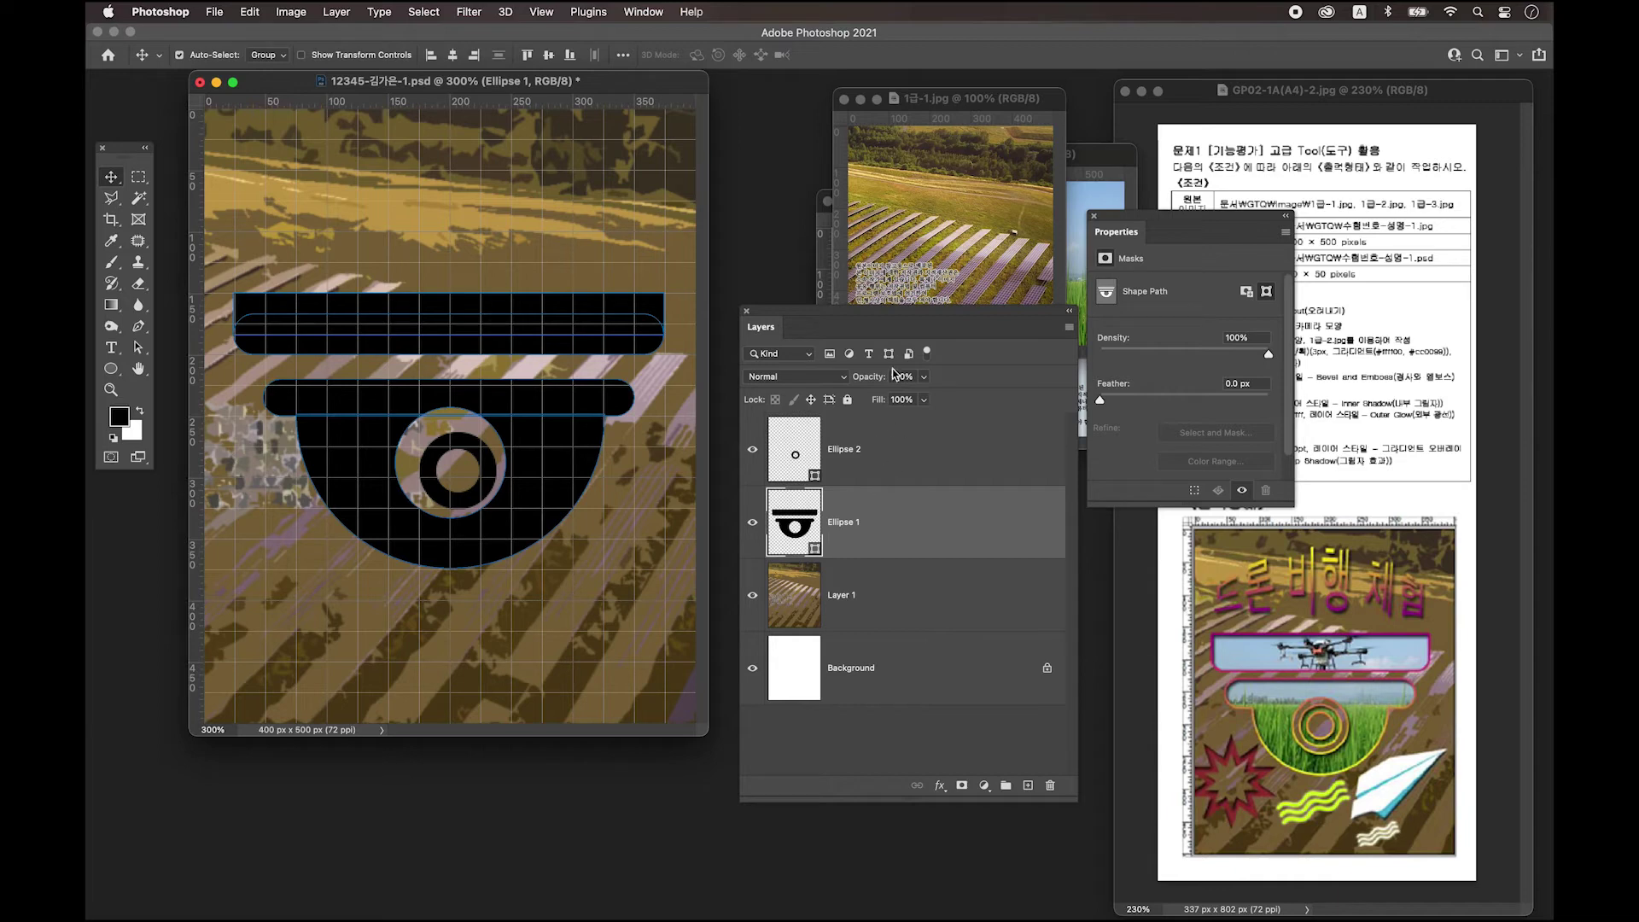
Centre the Ellipse 2 lens ring horizontally on the Ellipse 1 camera dome.
left_click(785, 454)
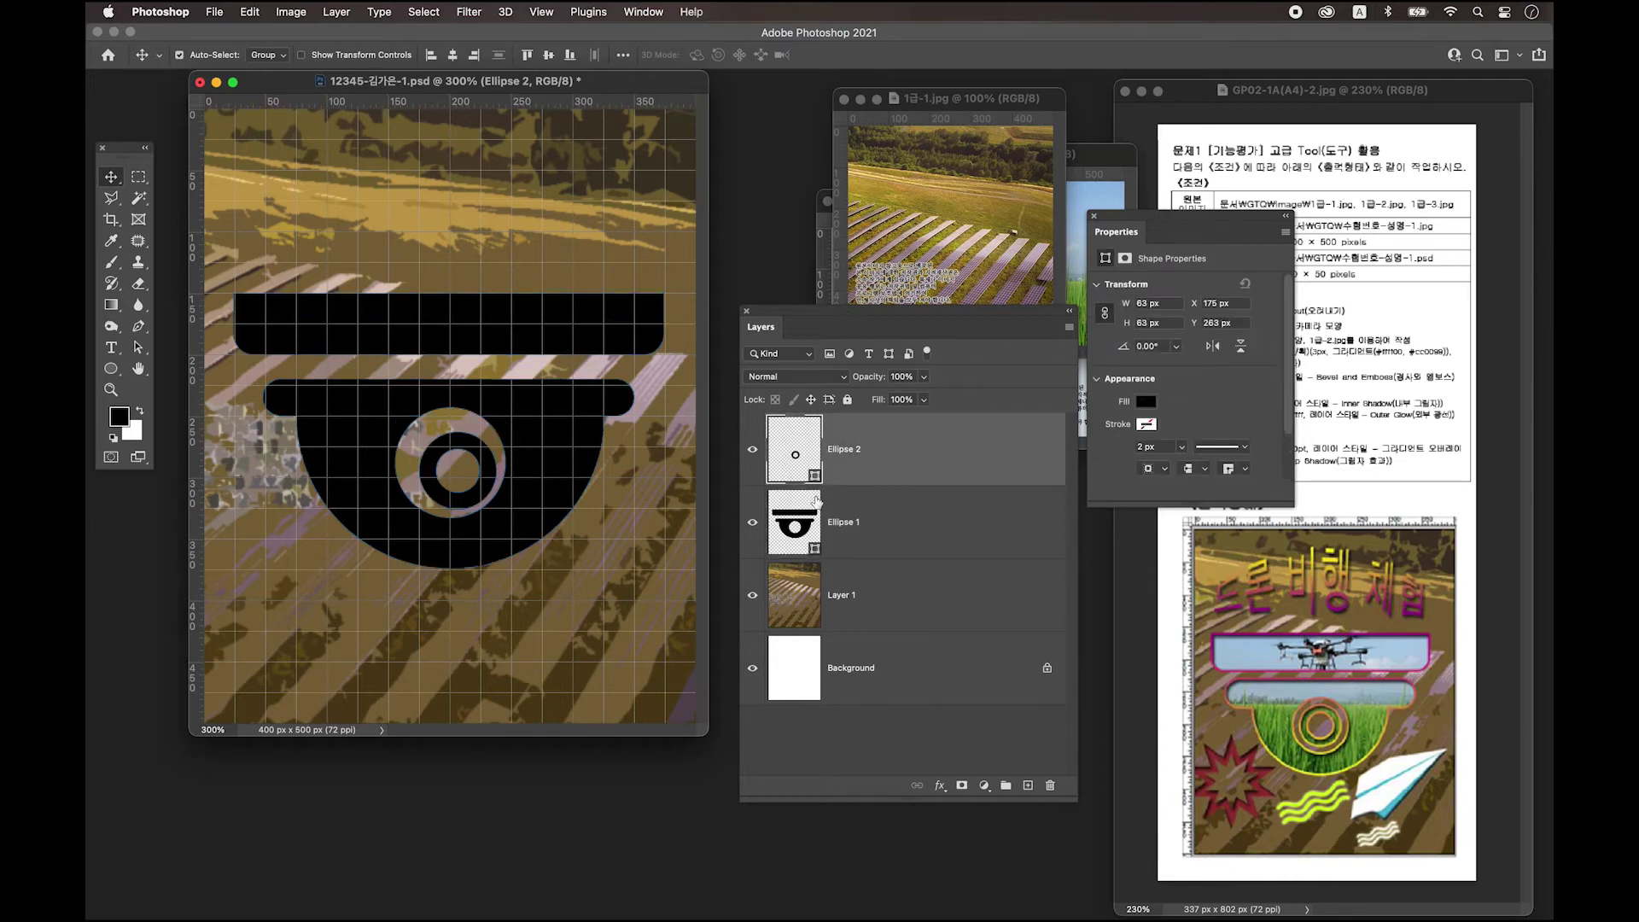
left_click(872, 529, "shift")
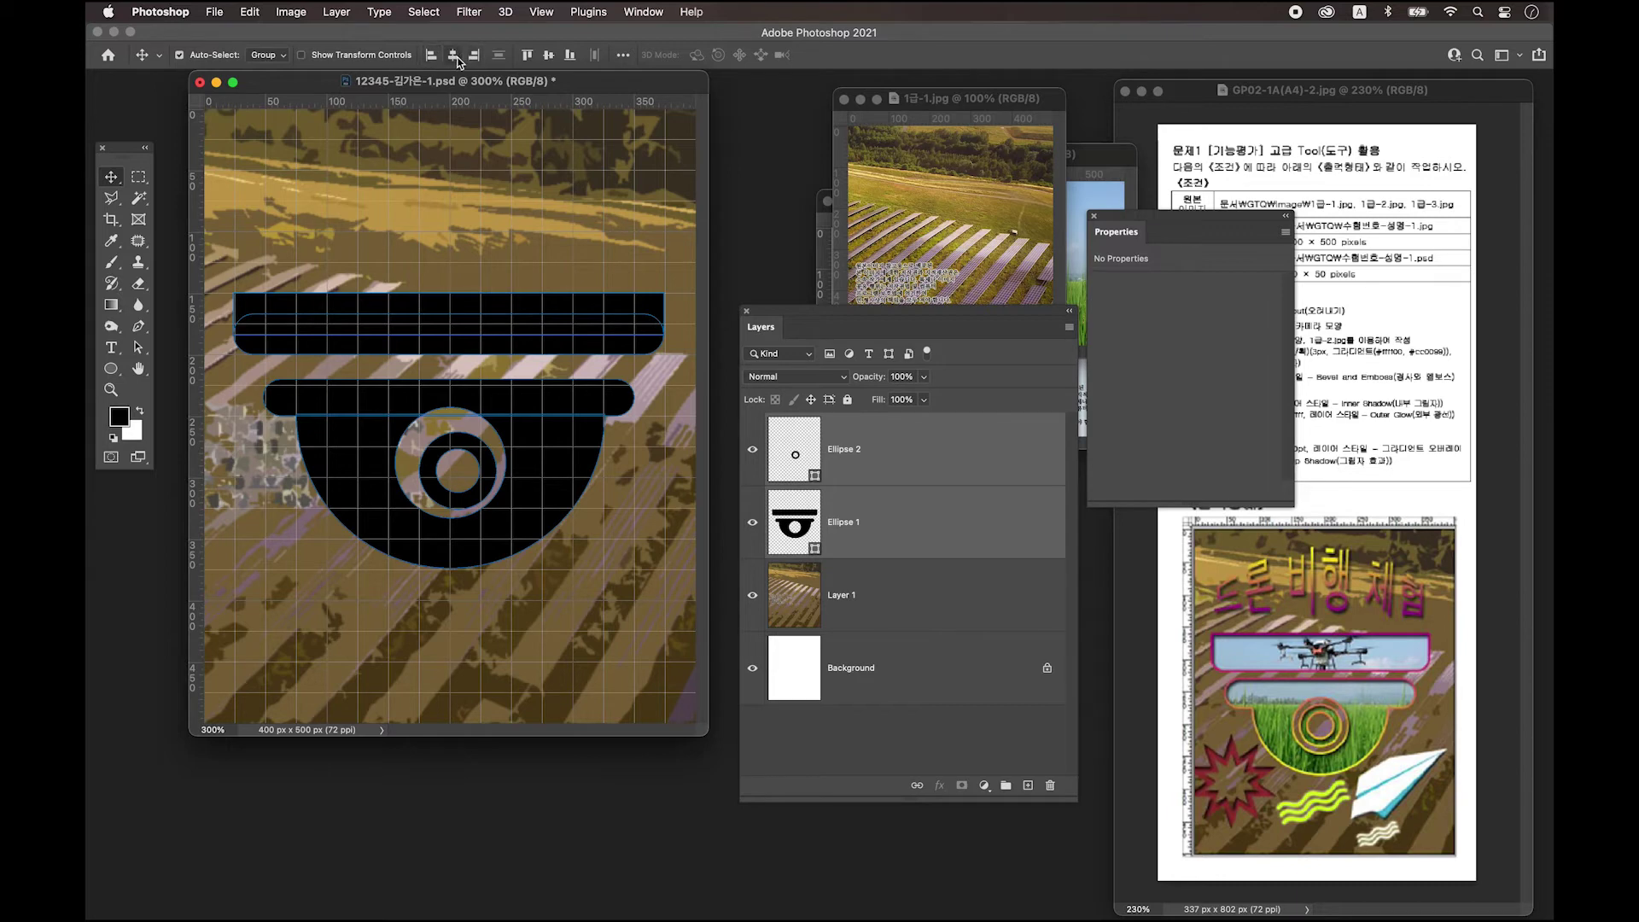
left_click(453, 57)
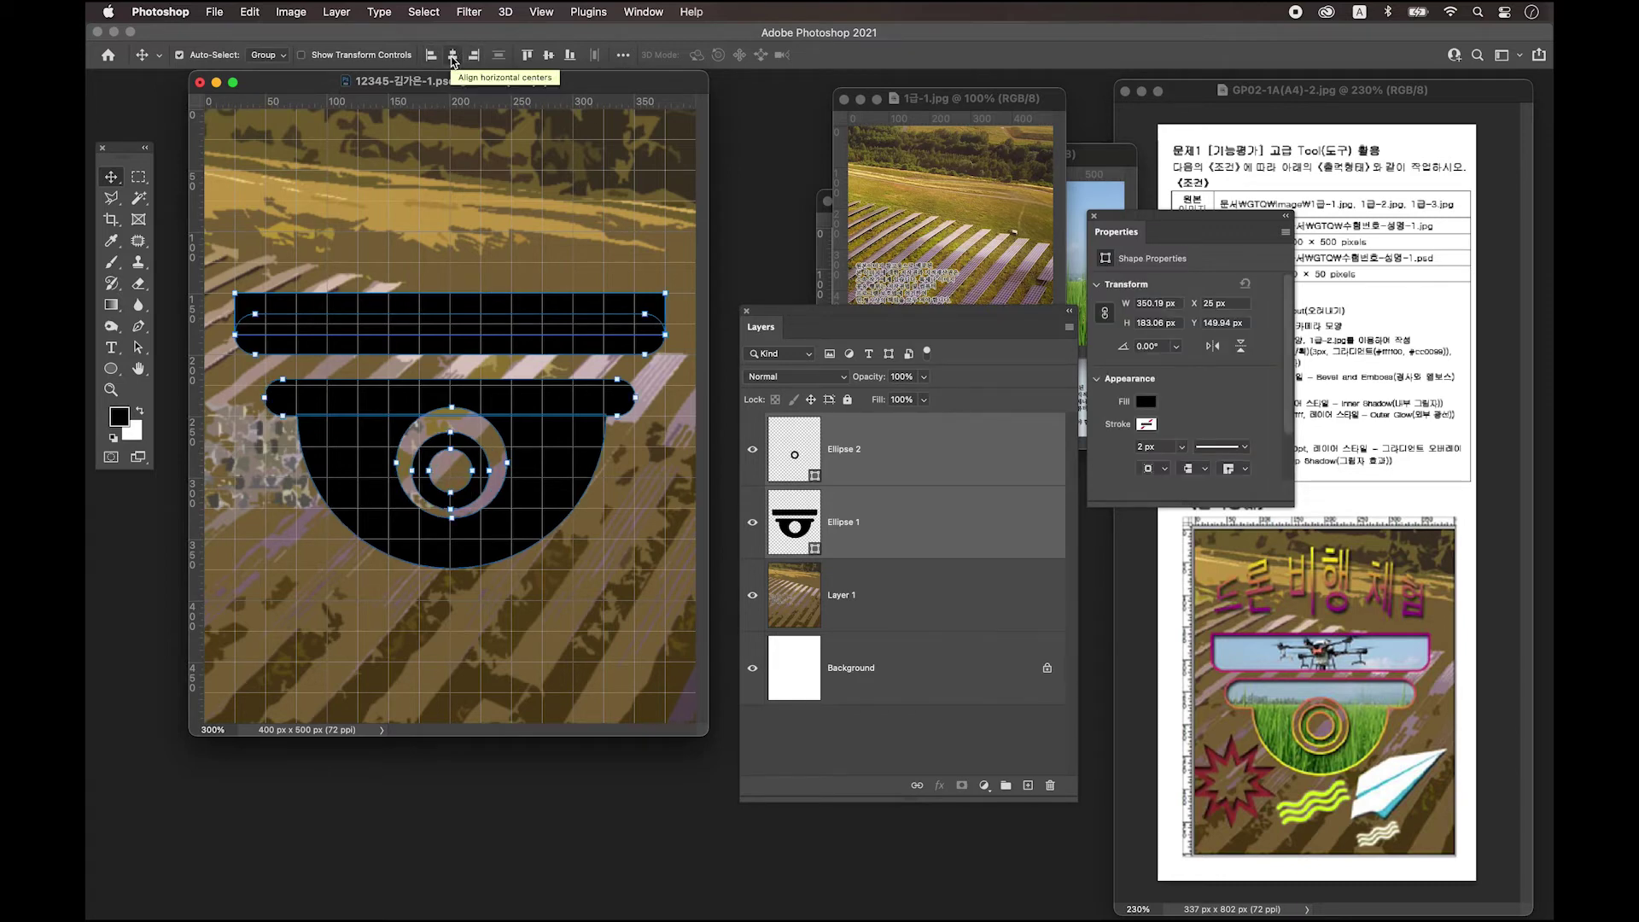
Nudge the Ellipse 2 lens circle one pixel up and one right, to X 170, Y 257.
left_click(771, 464)
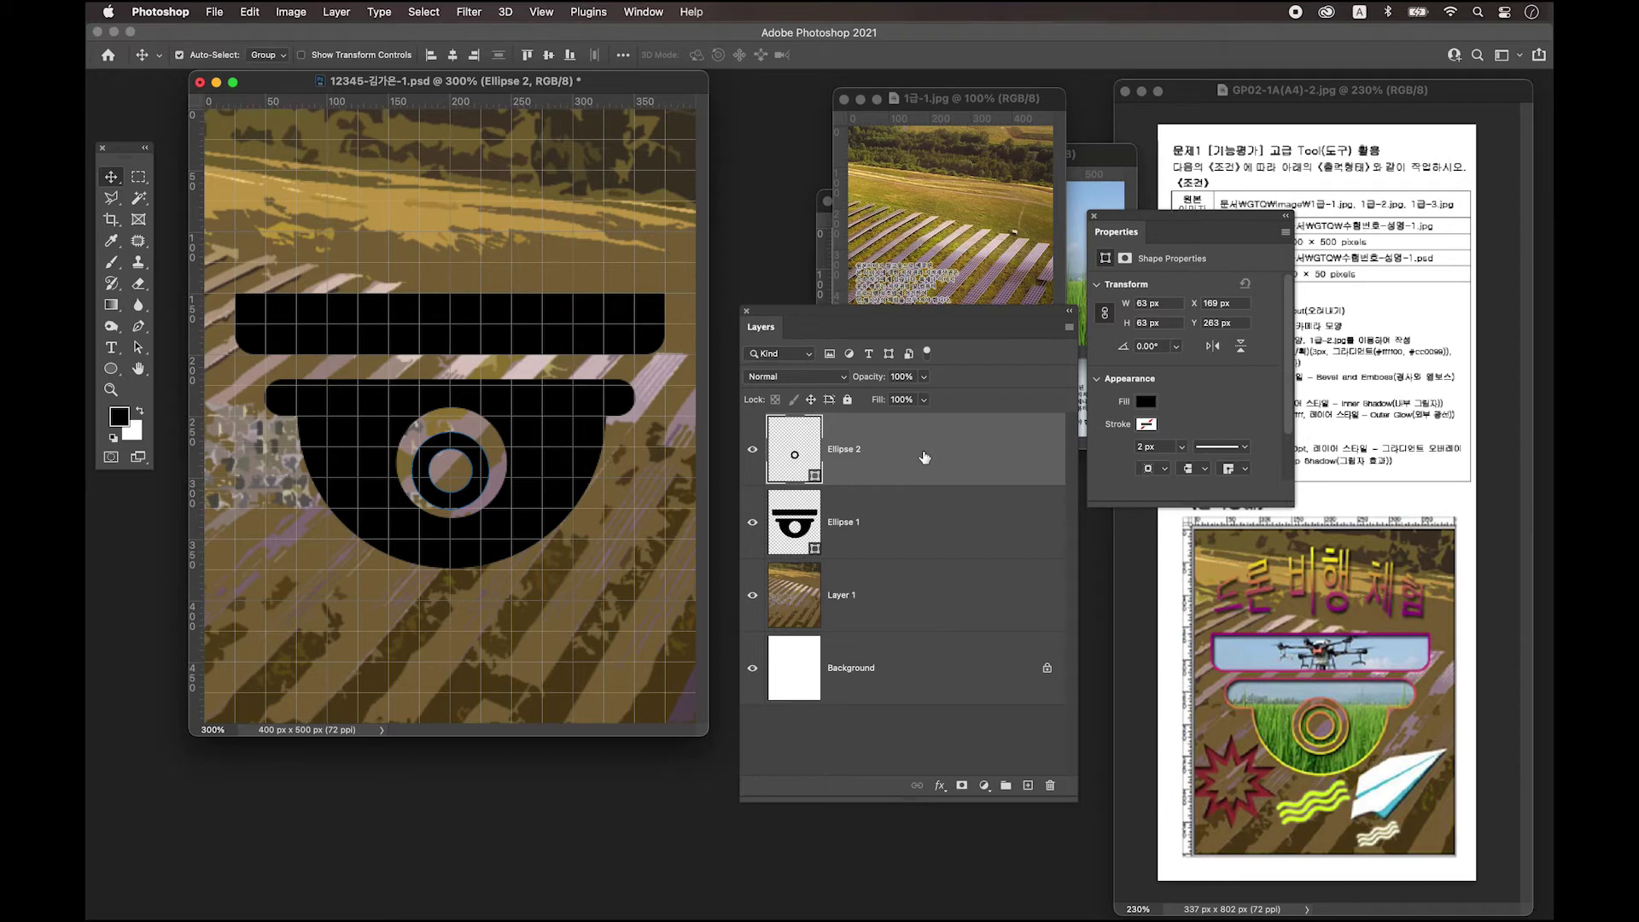
key("Up")
key("Up")
key("Up")
key("Up")
key("Up")
key("Up")
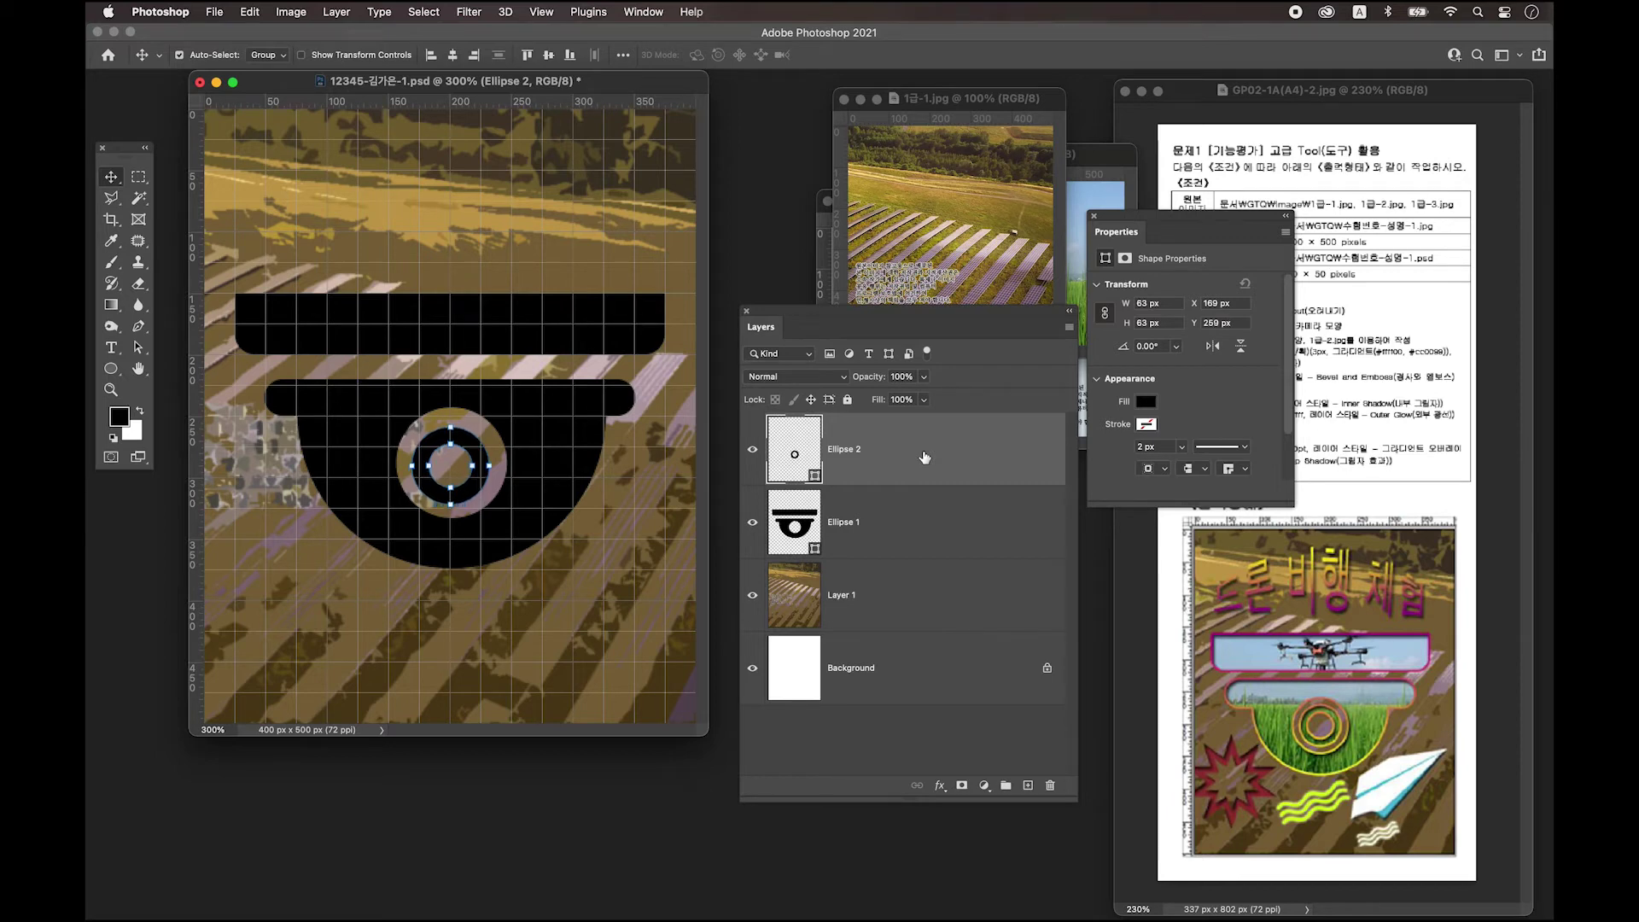
key("Up")
key("Down")
key("Right")
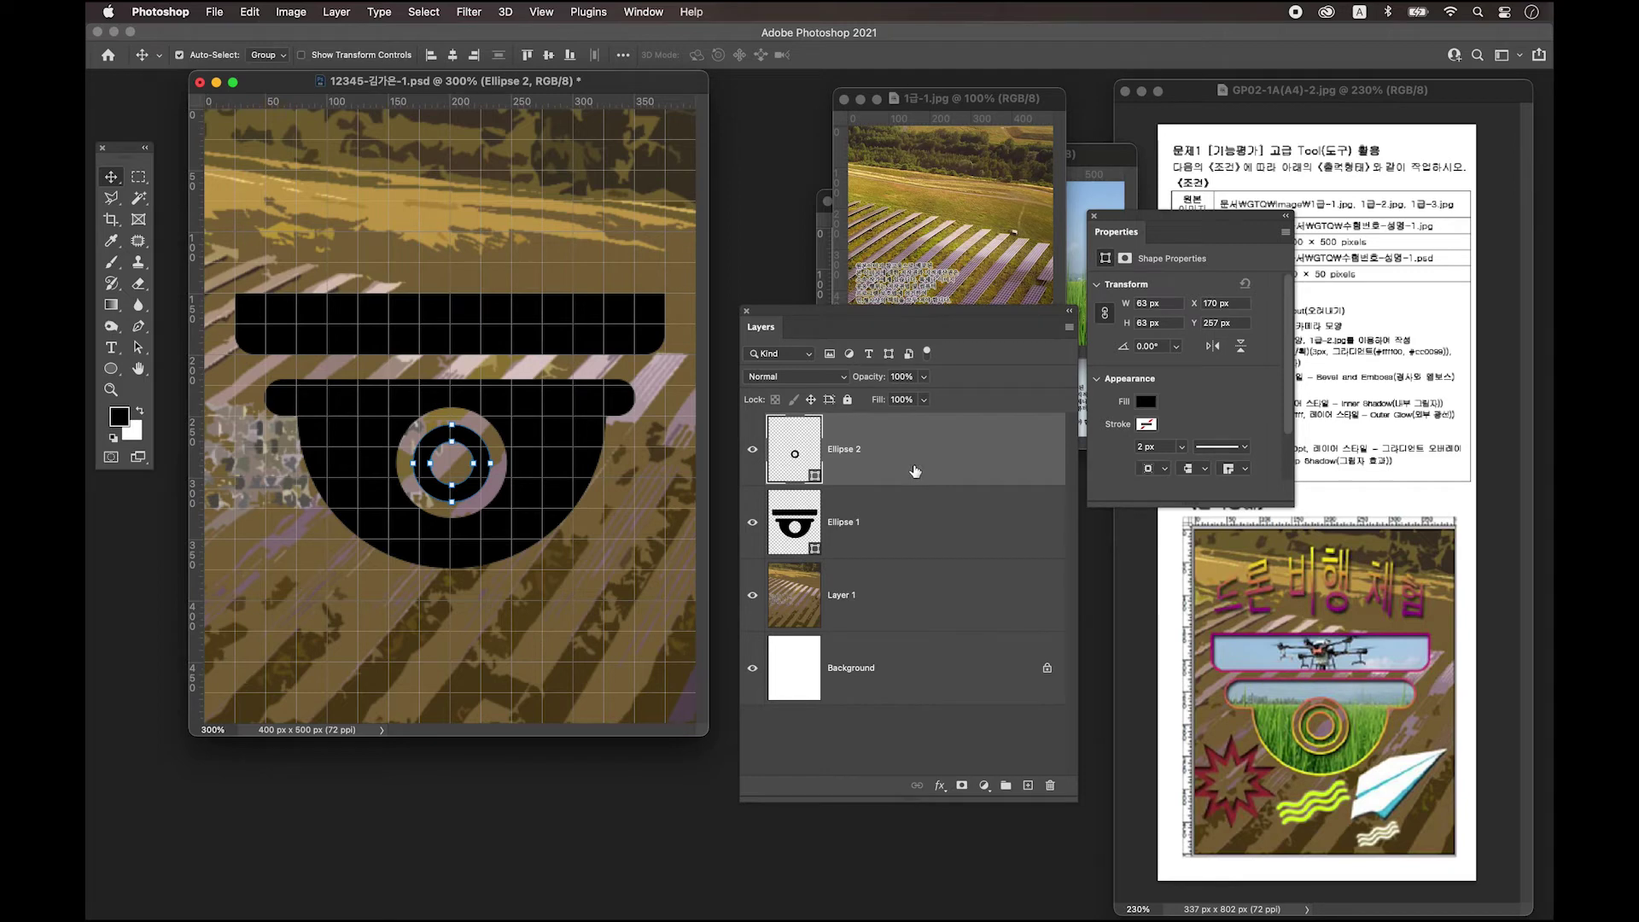
Enlarge the poster window and select both the Ellipse 1 and Ellipse 2 layers.
left_click_drag(707, 734, 731, 764)
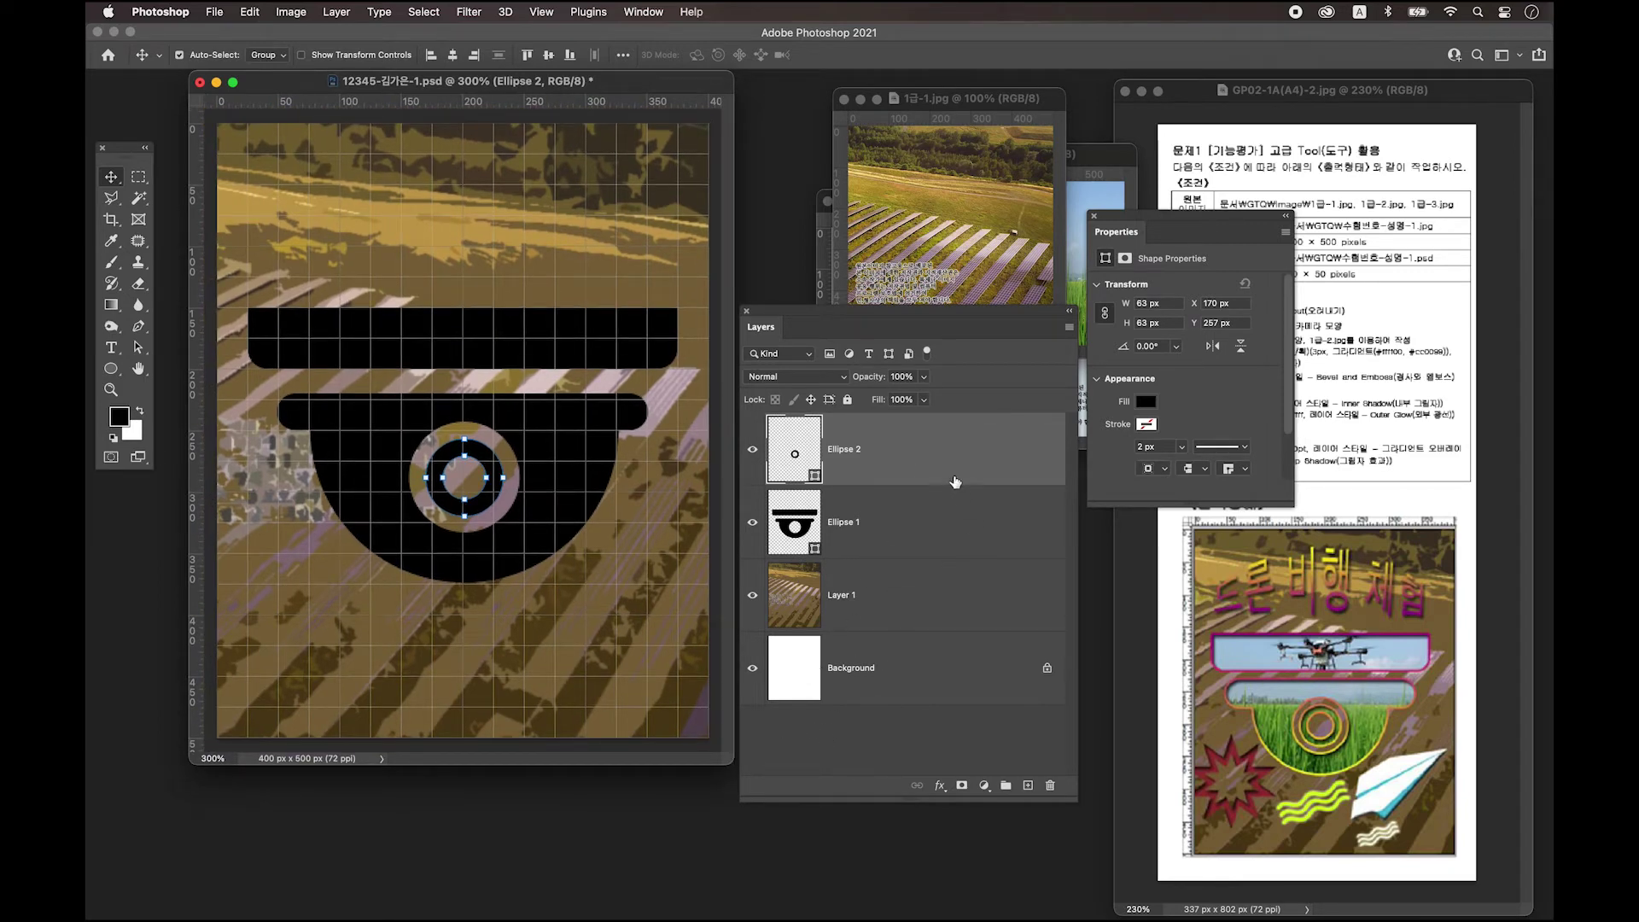
left_click(957, 522)
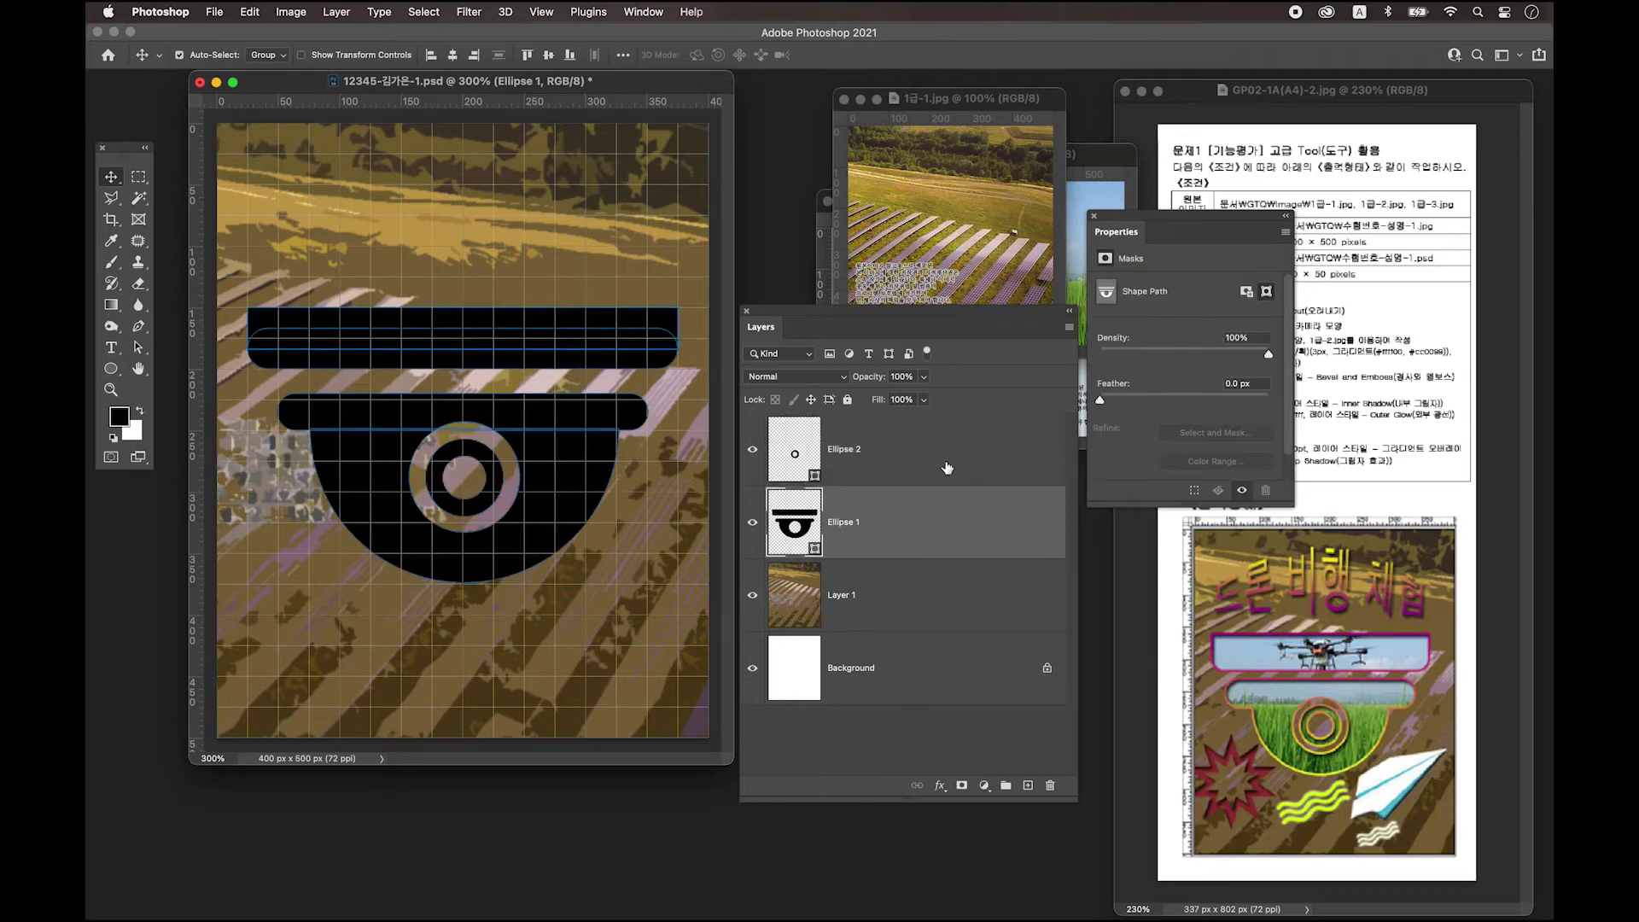
left_click(943, 457)
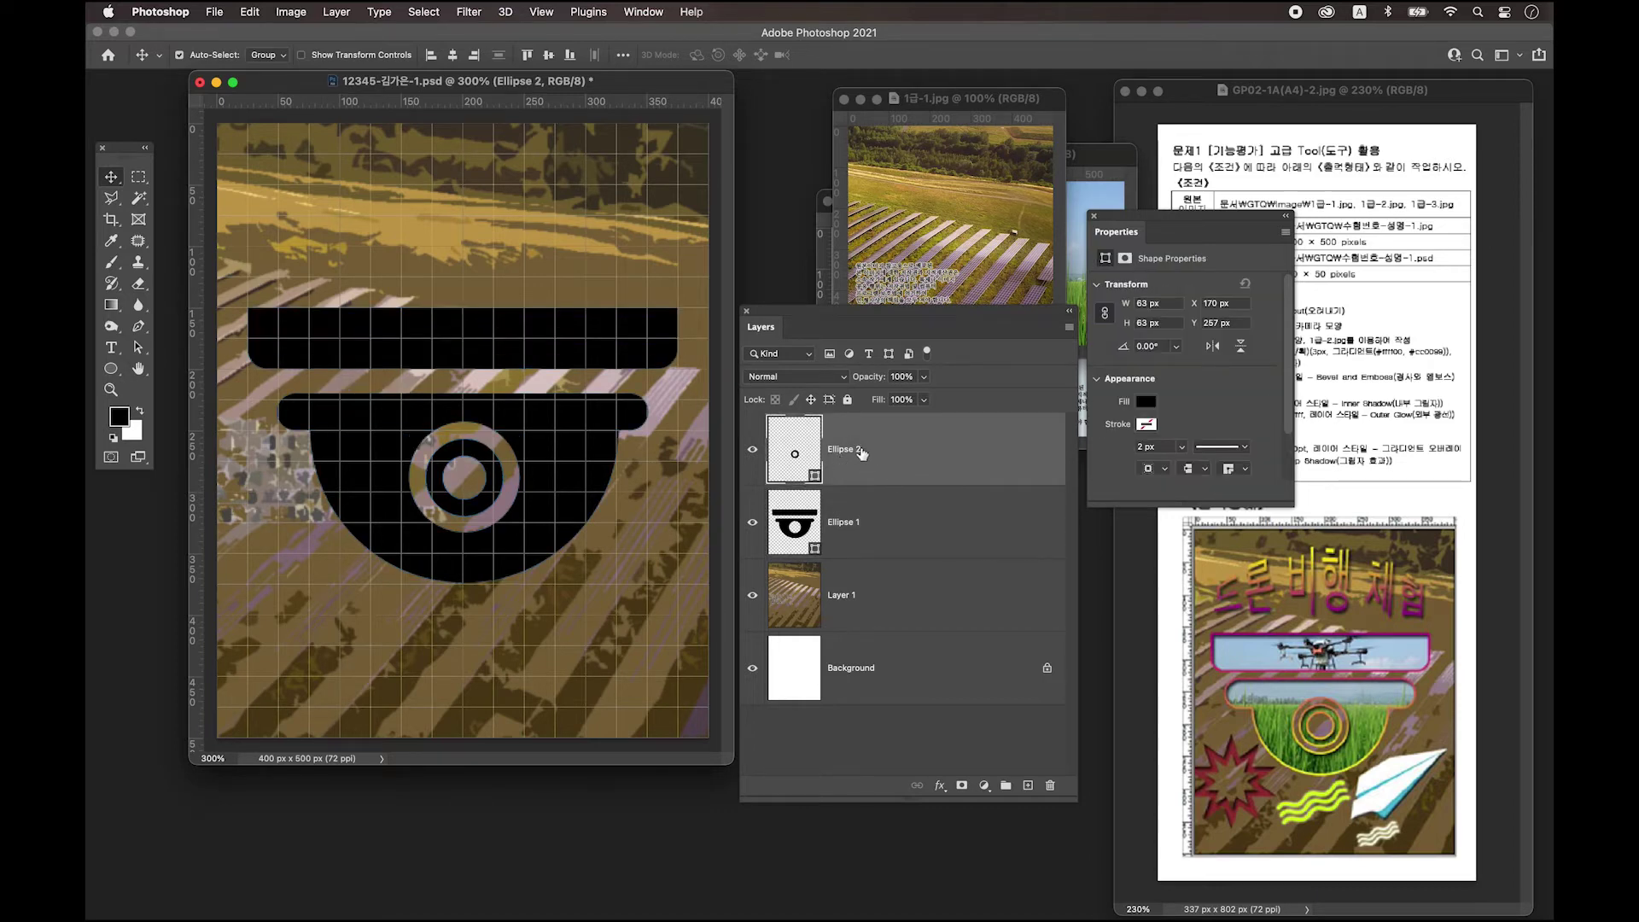
left_click(921, 534, "shift")
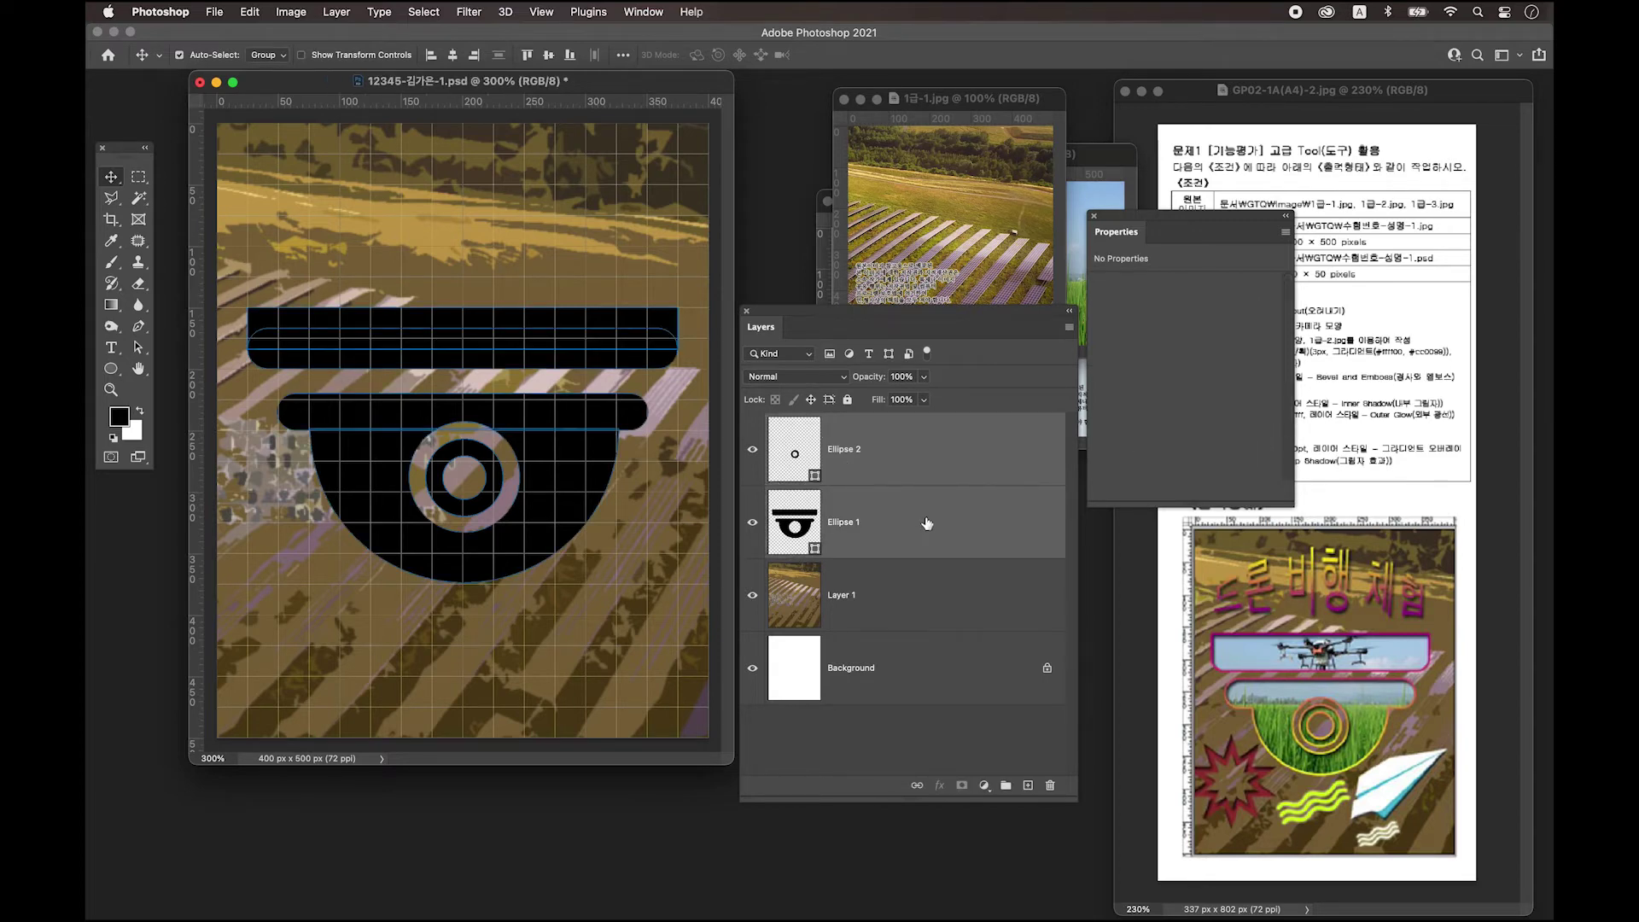
Merge Ellipse 1 and Ellipse 2 with Merge Shapes, check the result's visibility, and close Properties.
right_click(926, 518)
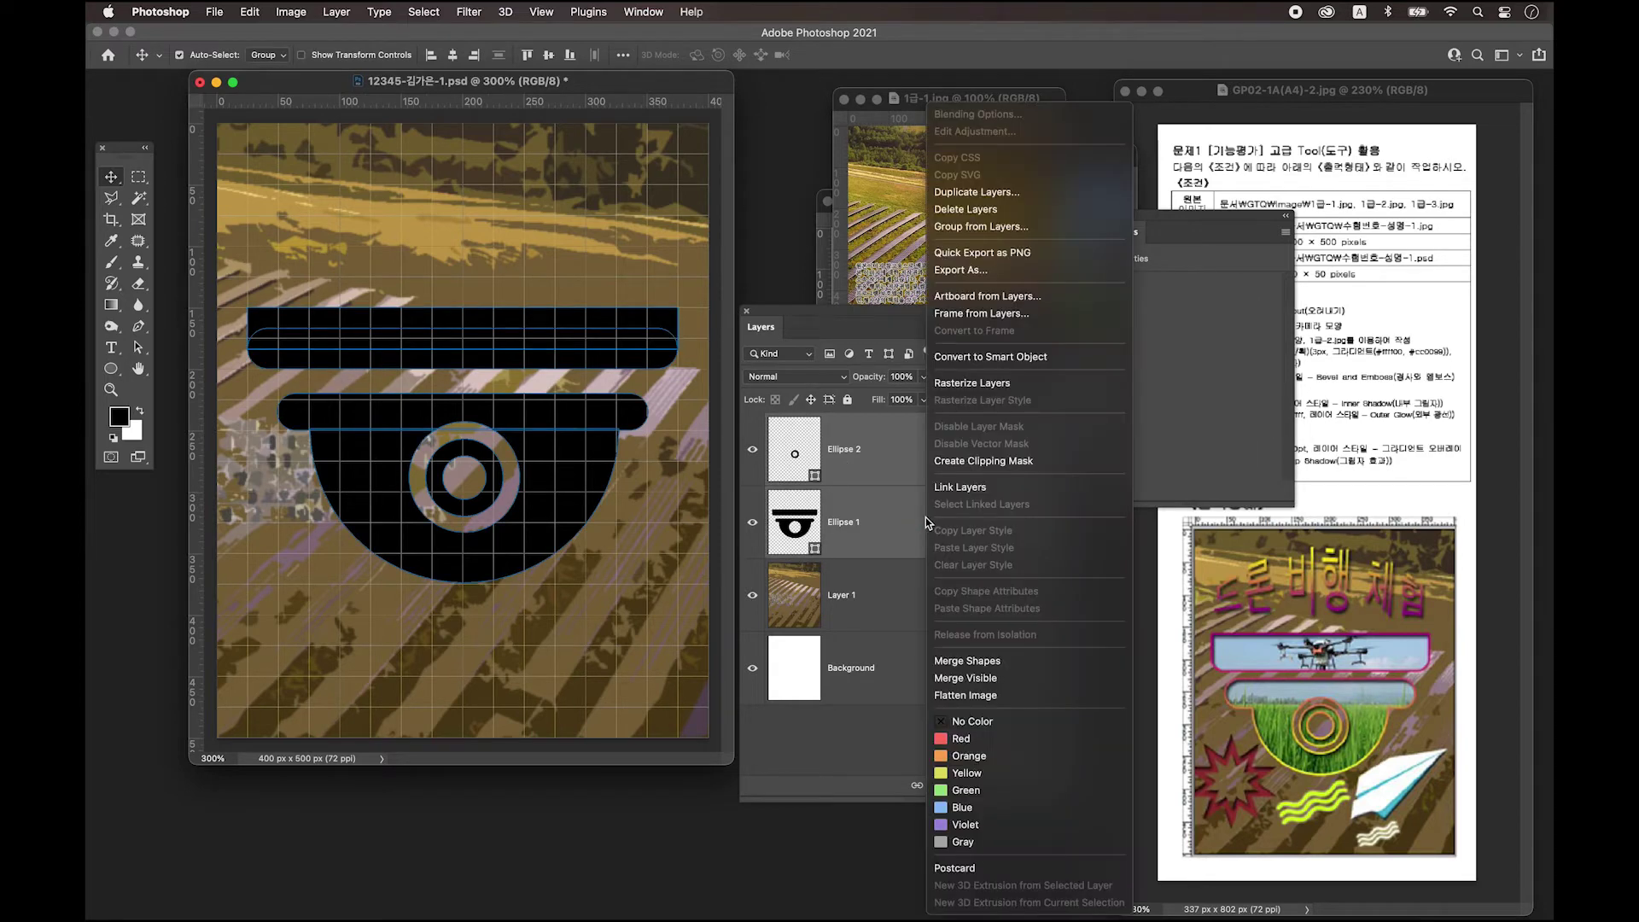
left_click(971, 659)
left_click(753, 452)
left_click(752, 454)
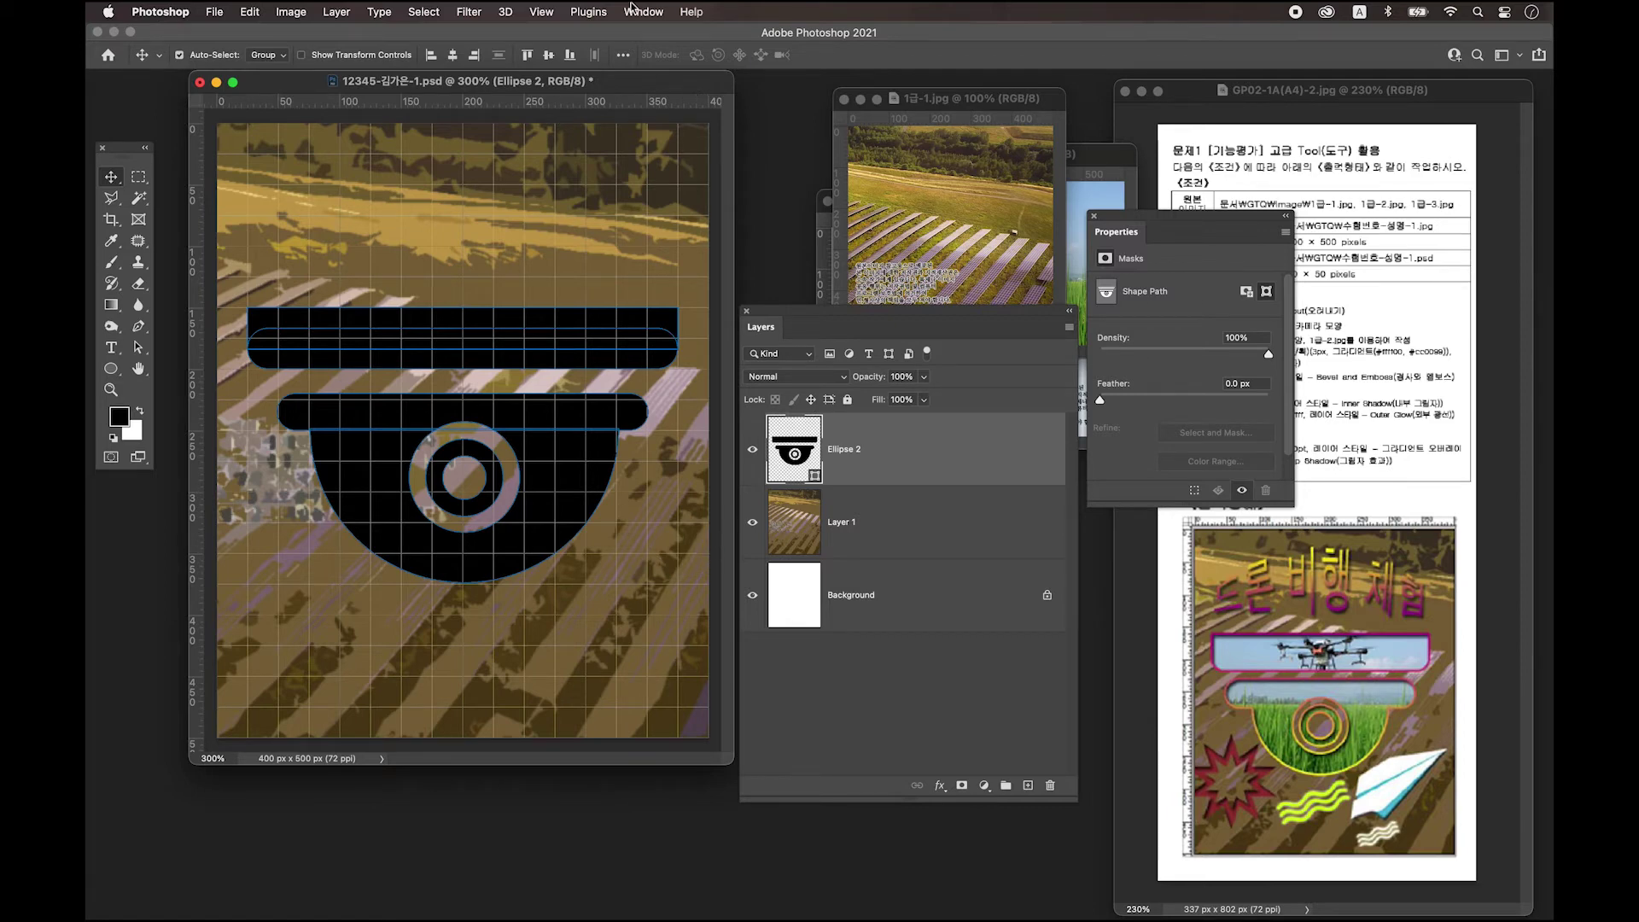
left_click(1094, 217)
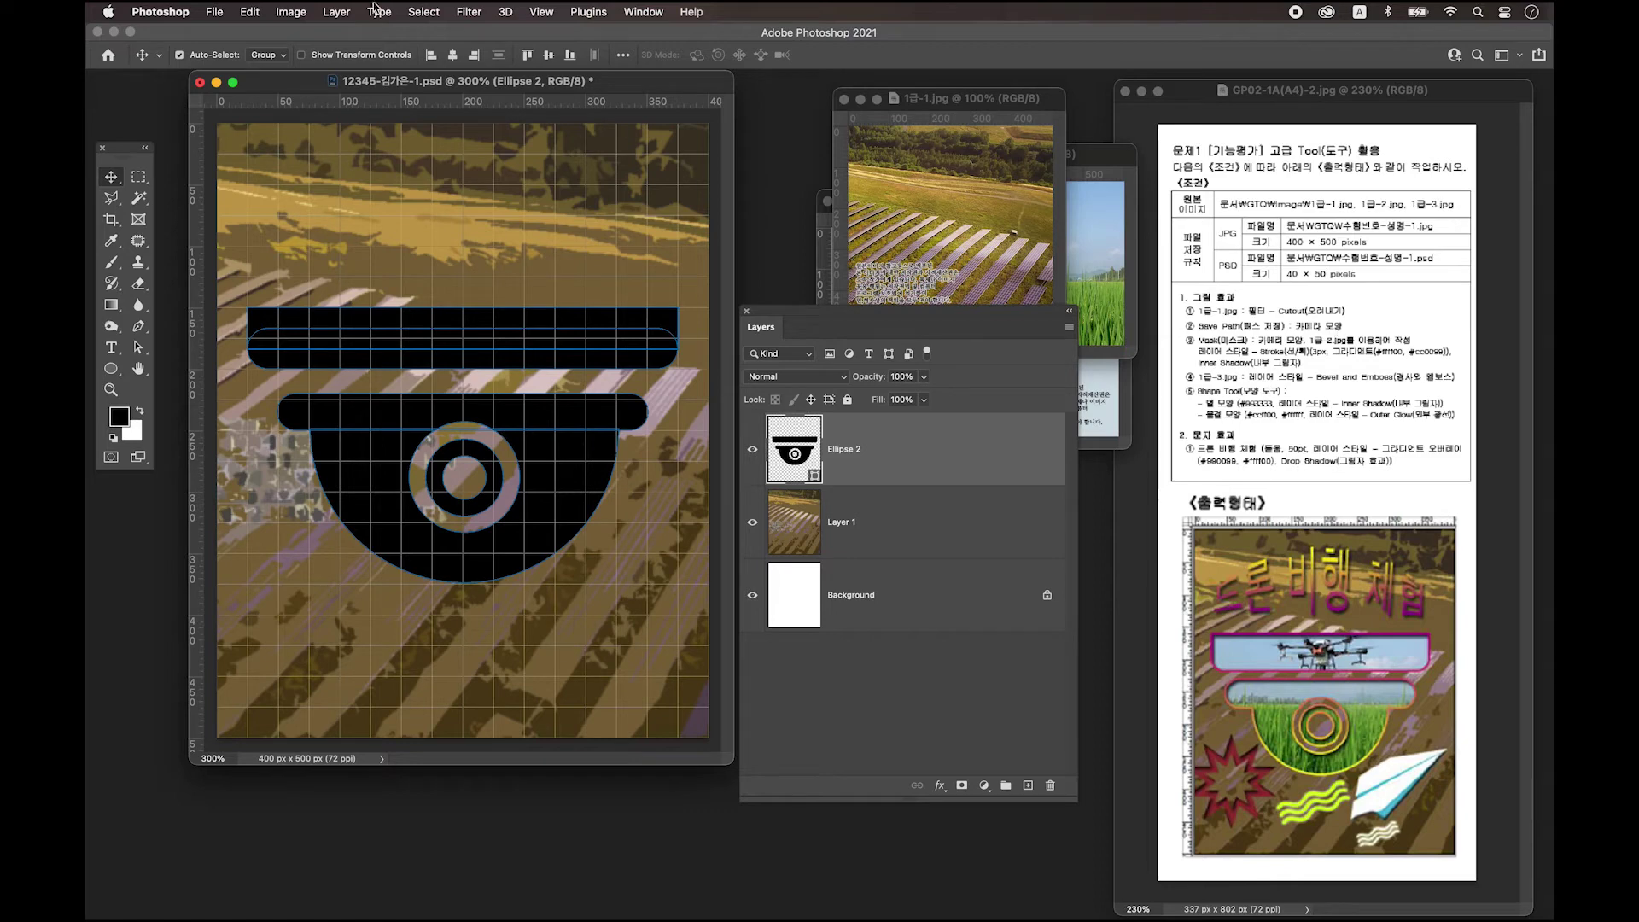
Show the Paths panel and save the camera outline as a path named '카메라 모양'.
left_click(658, 12)
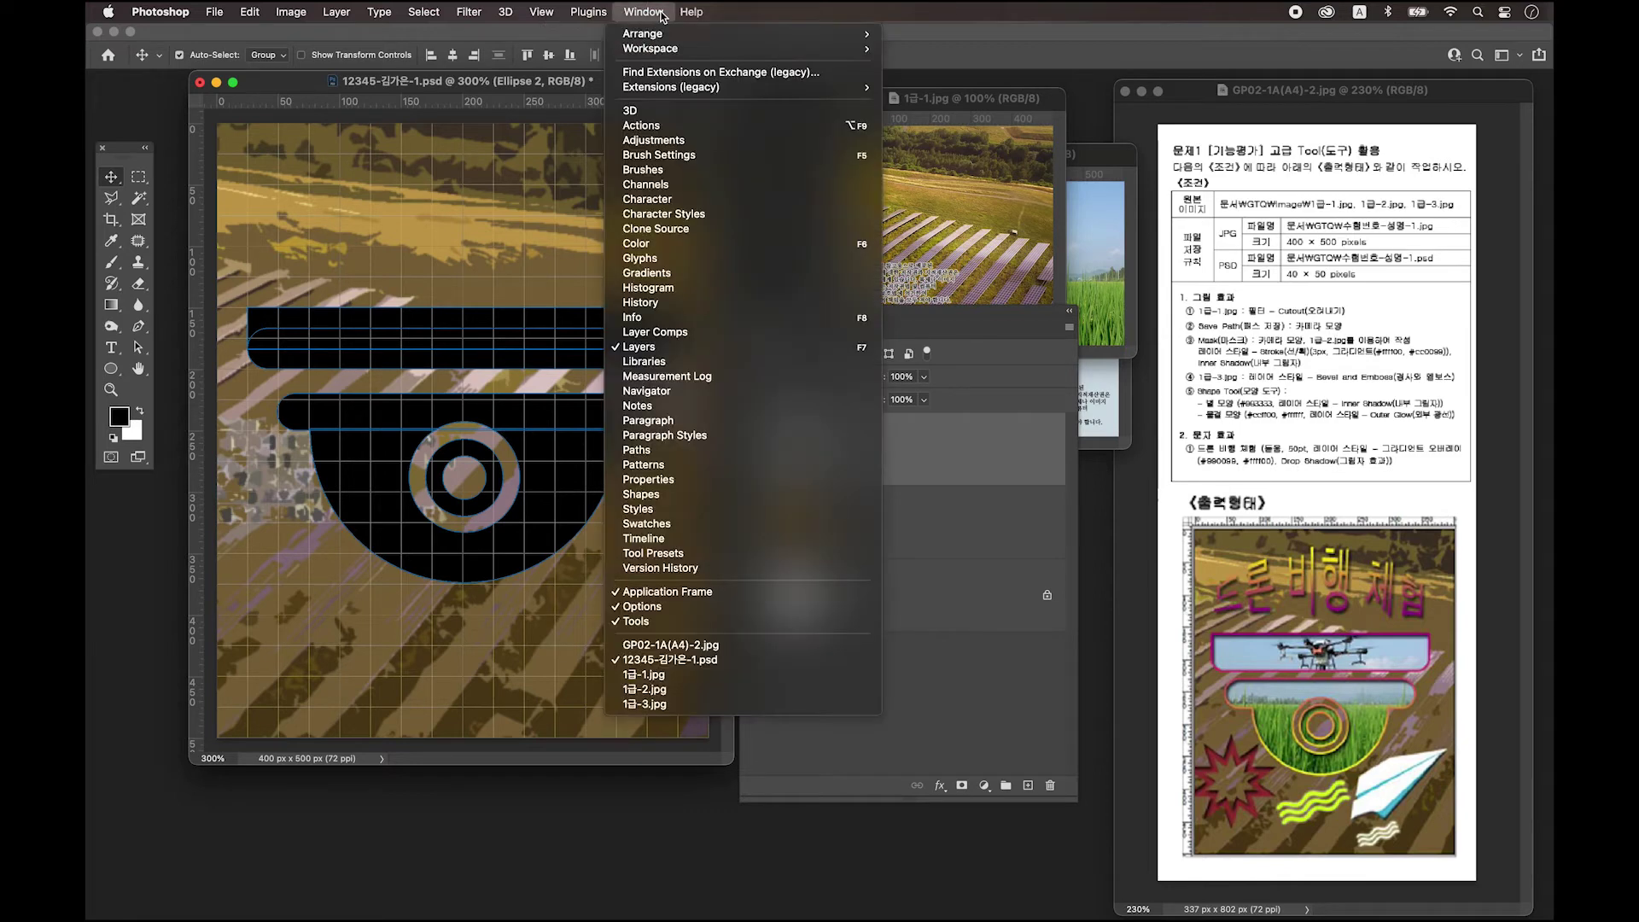
left_click(642, 452)
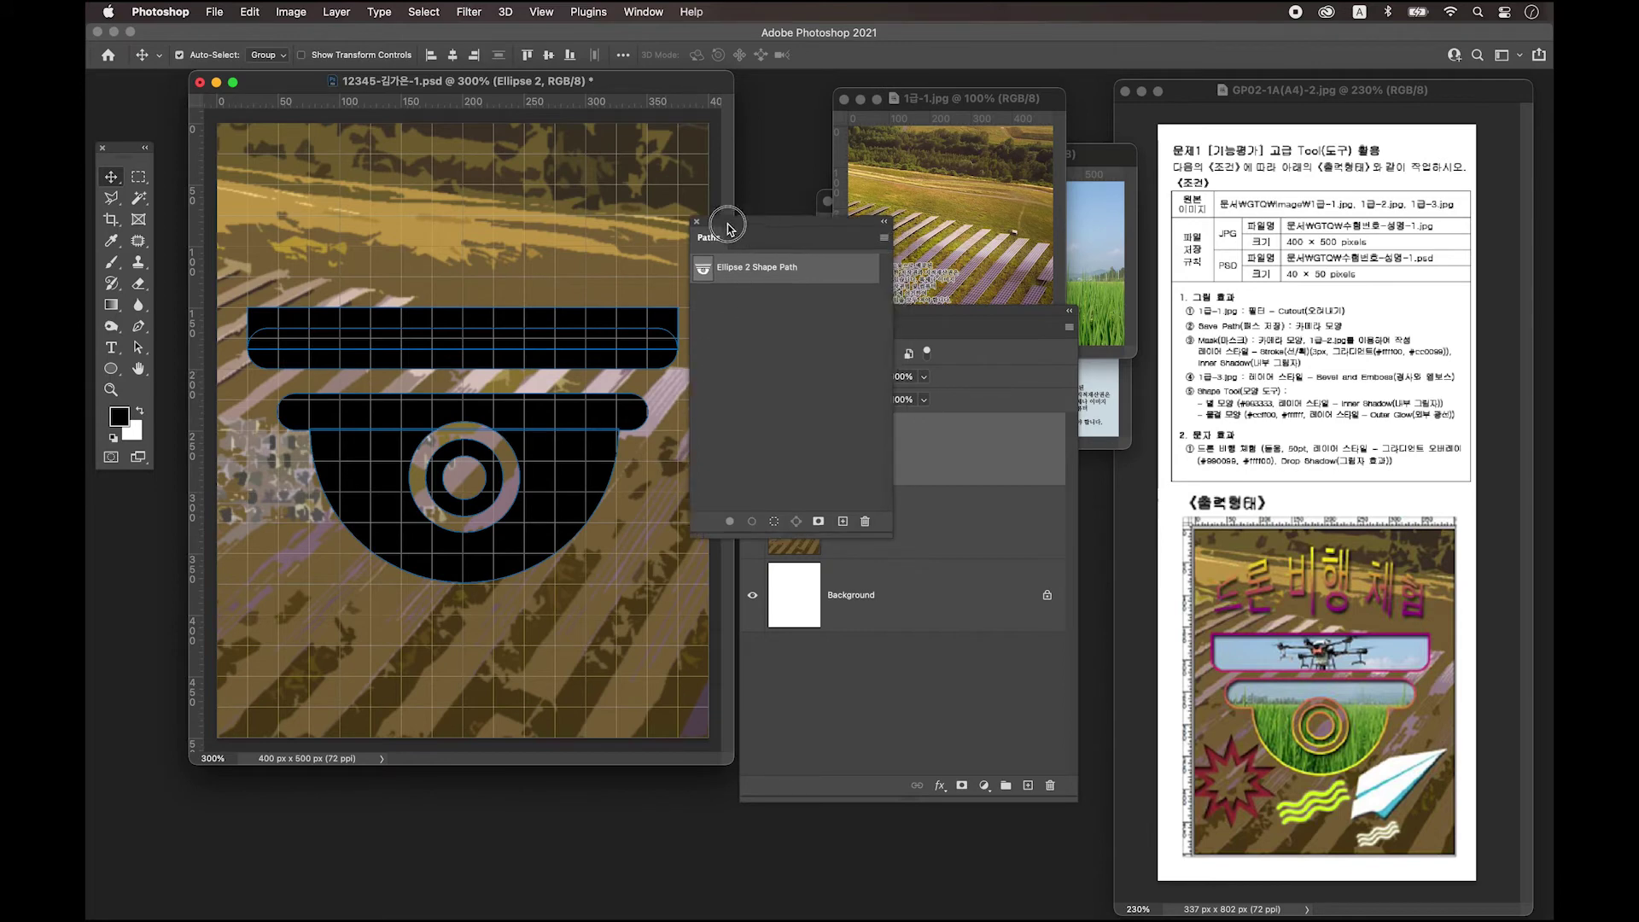
left_click_drag(760, 244, 715, 233)
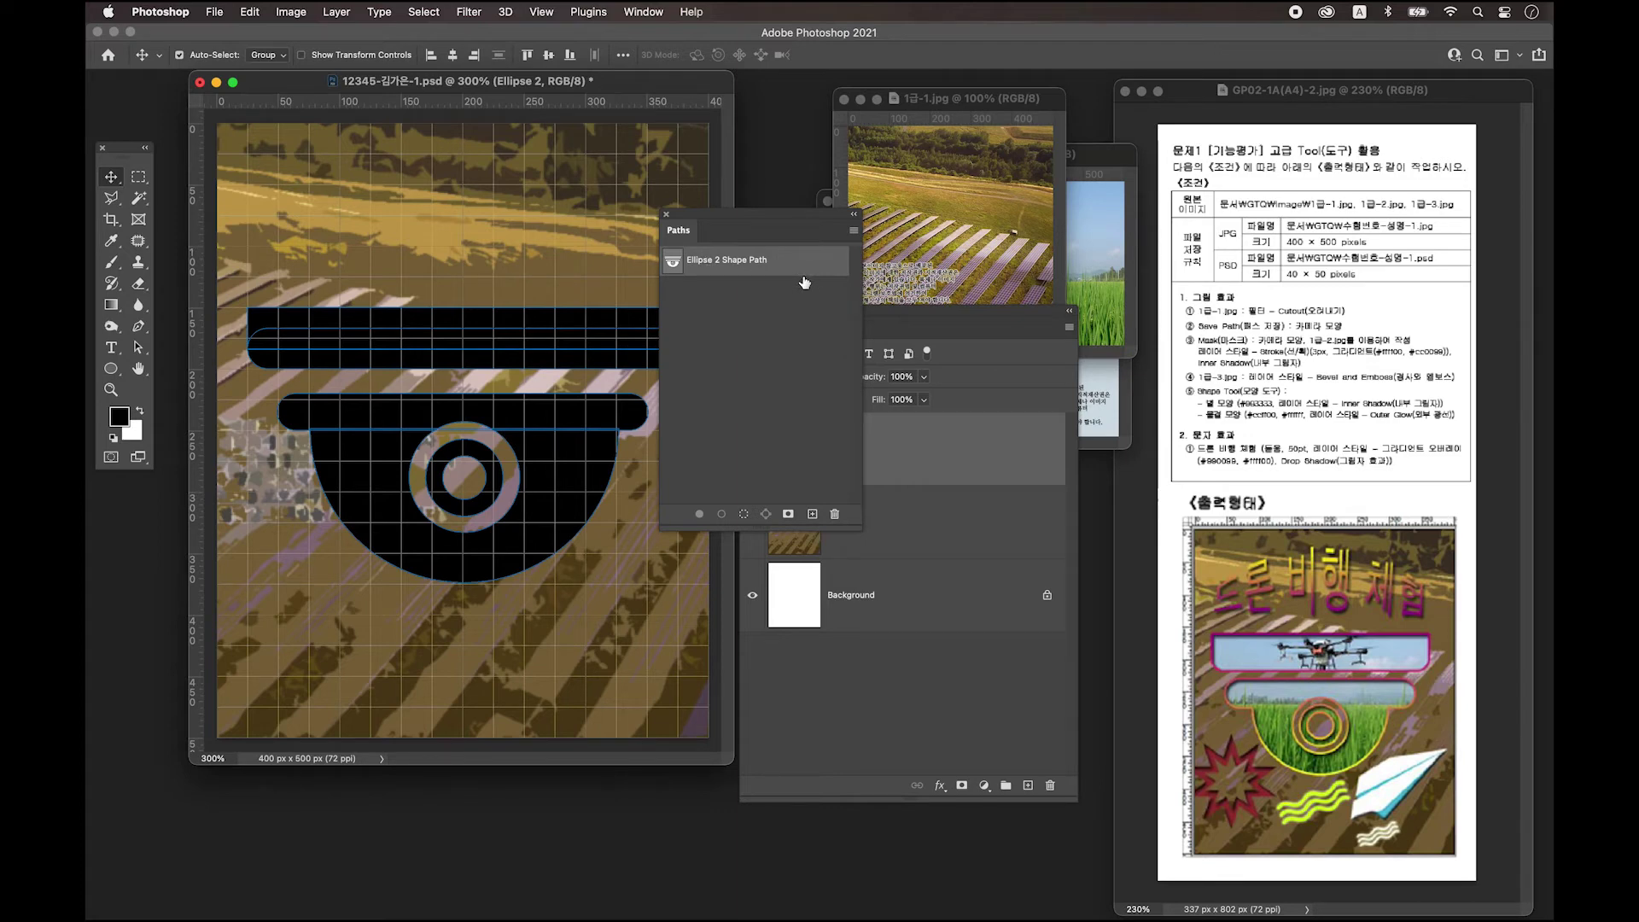
left_click(853, 232)
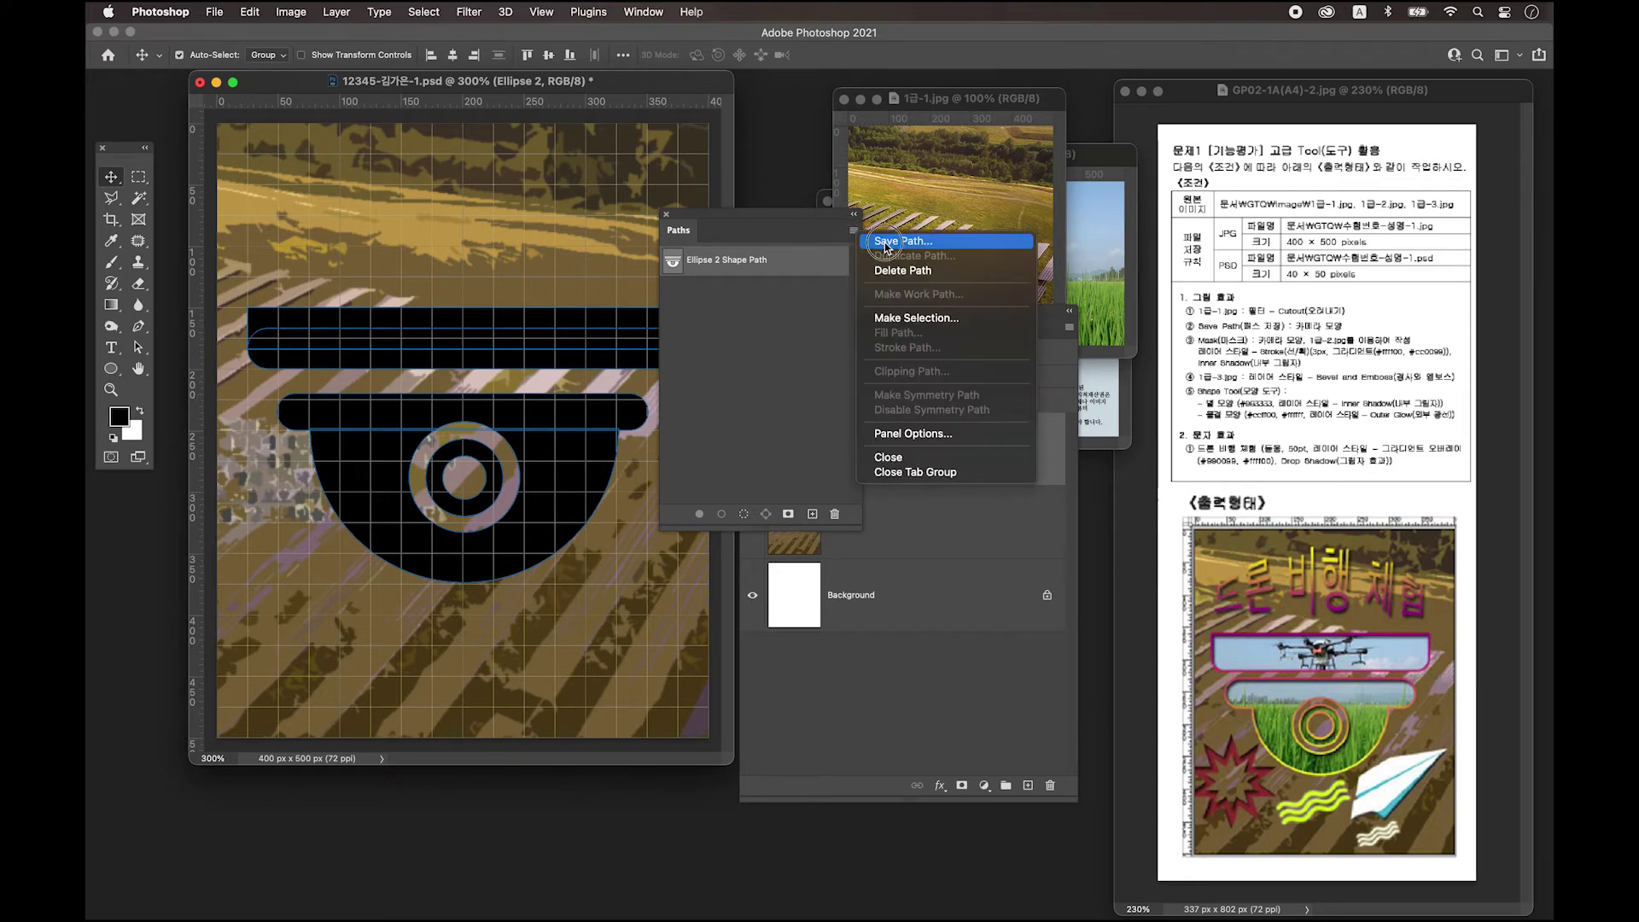
left_click(884, 241)
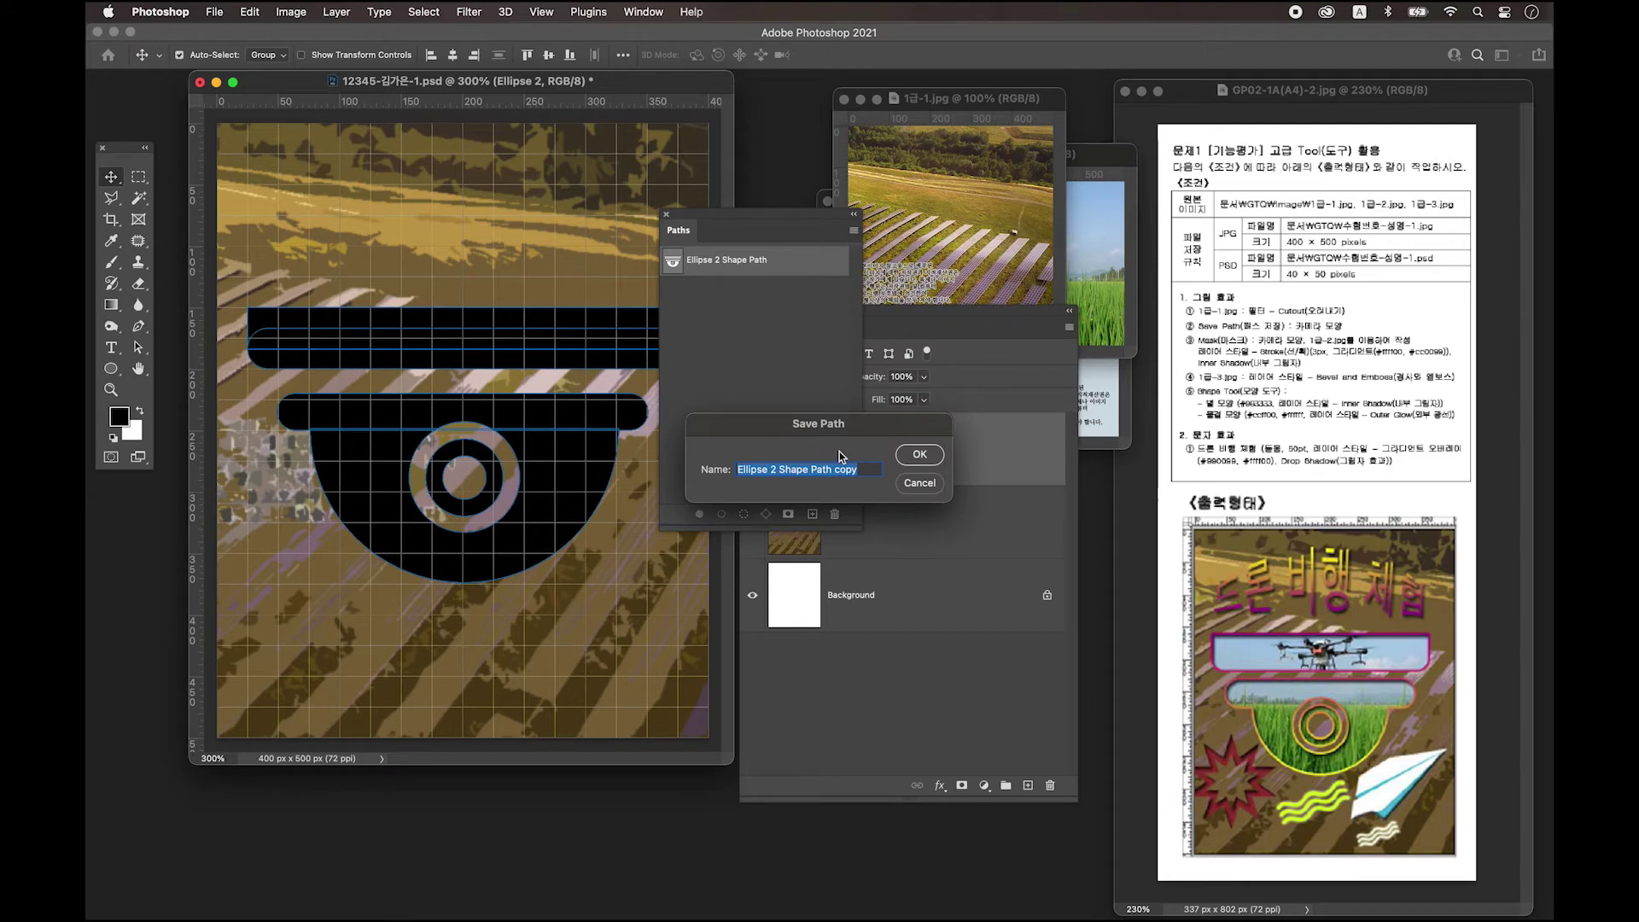
type("ㅋ")
left_click(919, 455)
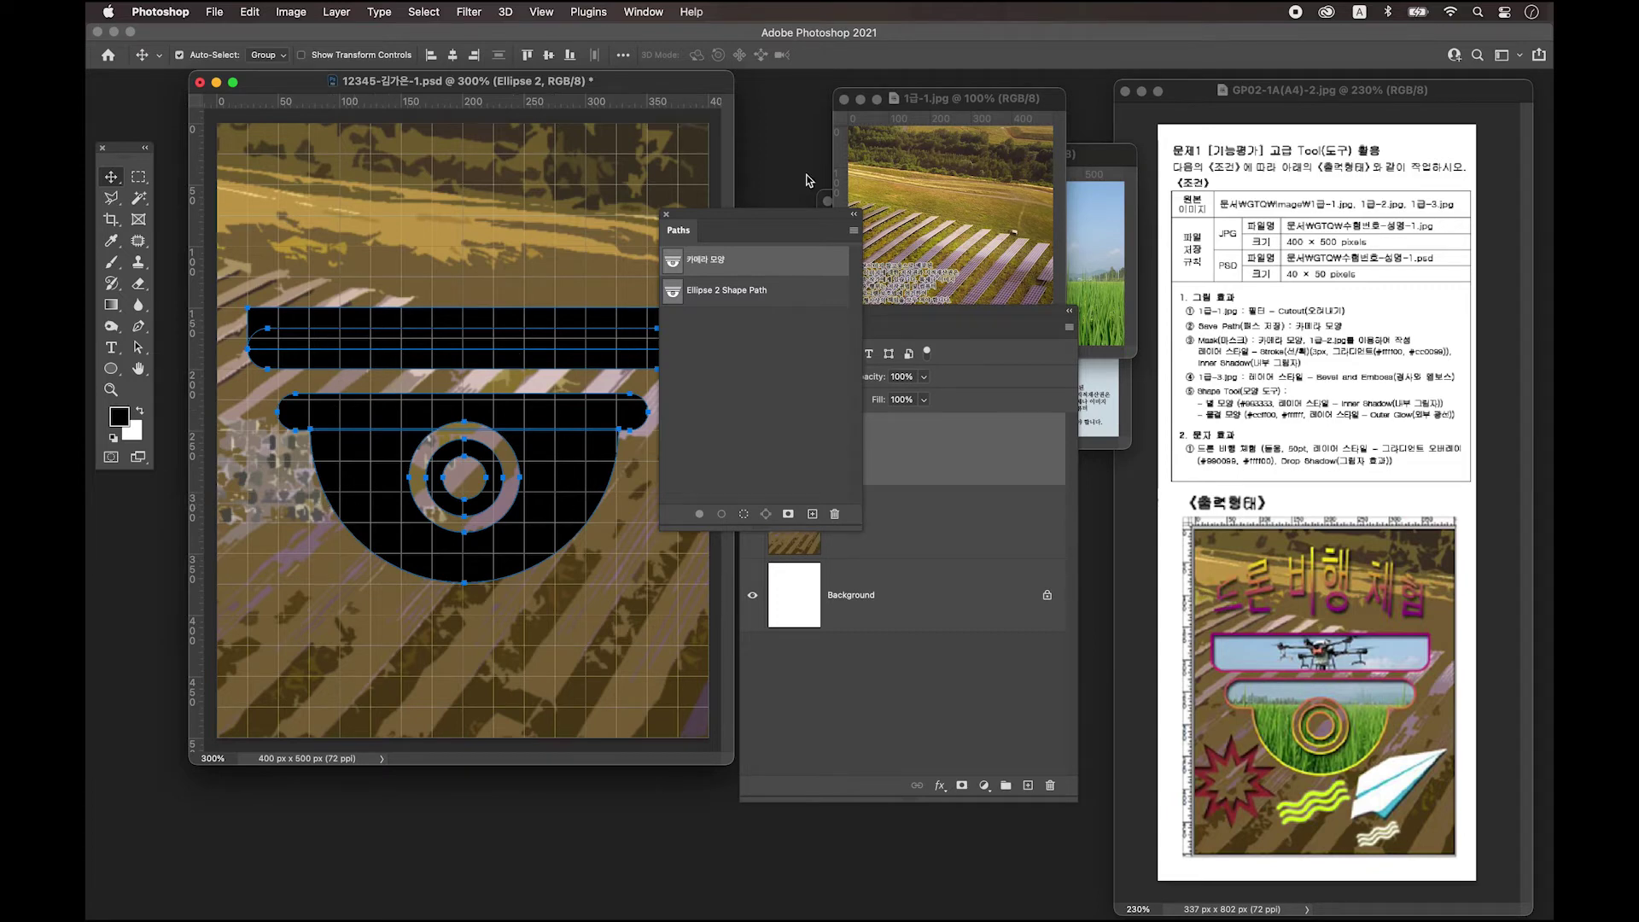
Deselect the 카메라 모양 path to hide its outline and reposition the Paths panel.
left_click_drag(763, 216, 794, 185)
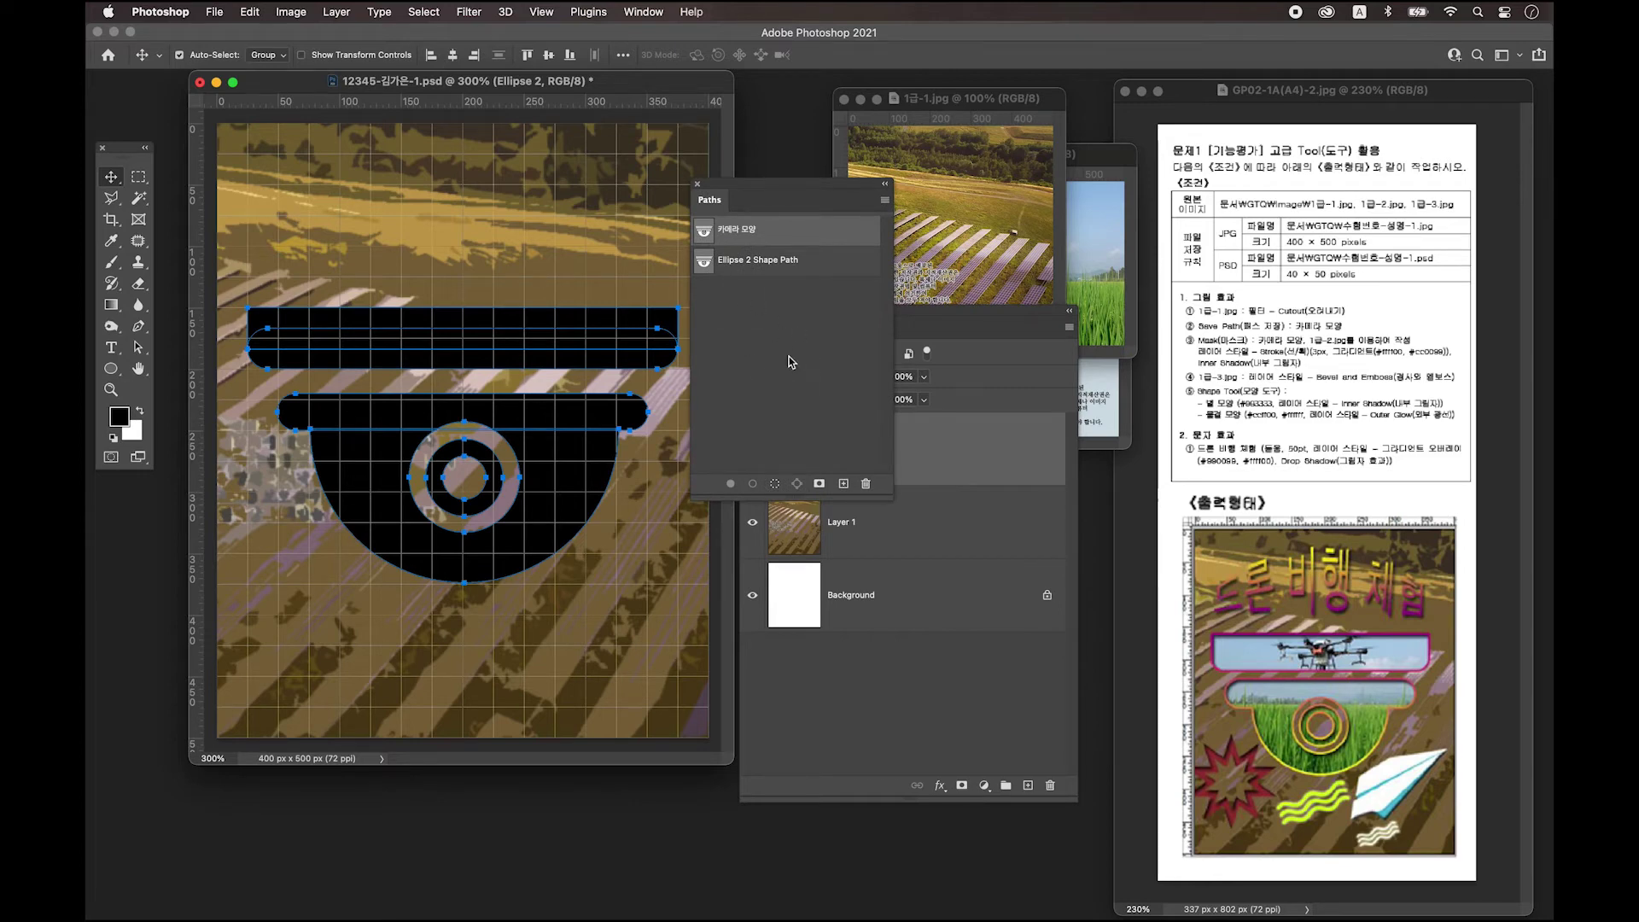
left_click(785, 340)
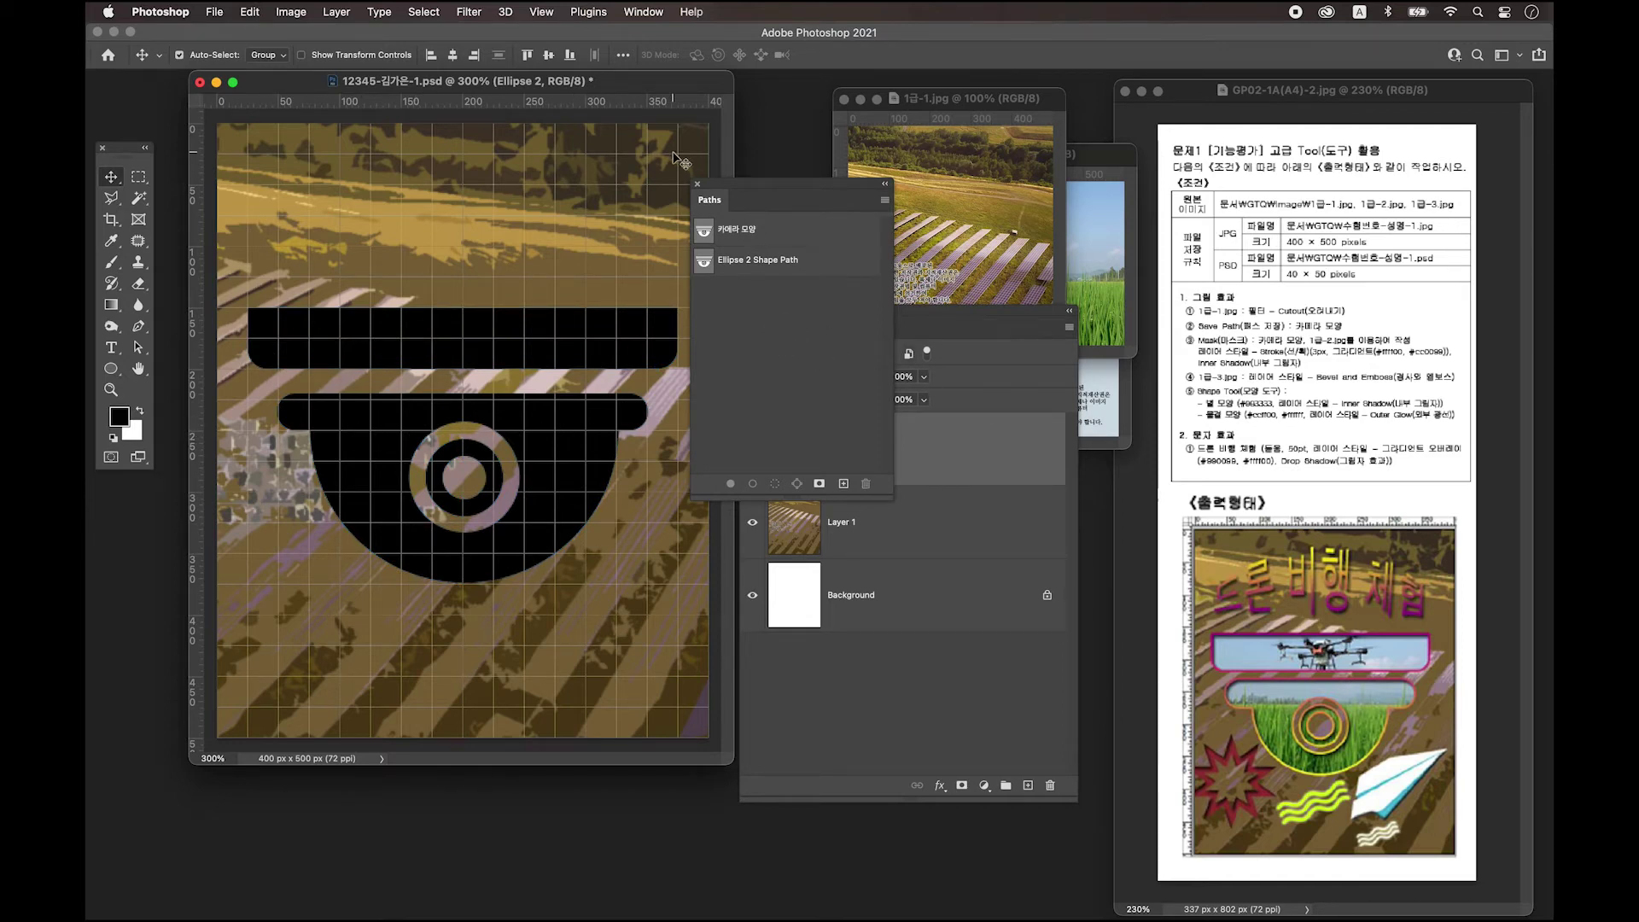
left_click_drag(739, 192, 744, 189)
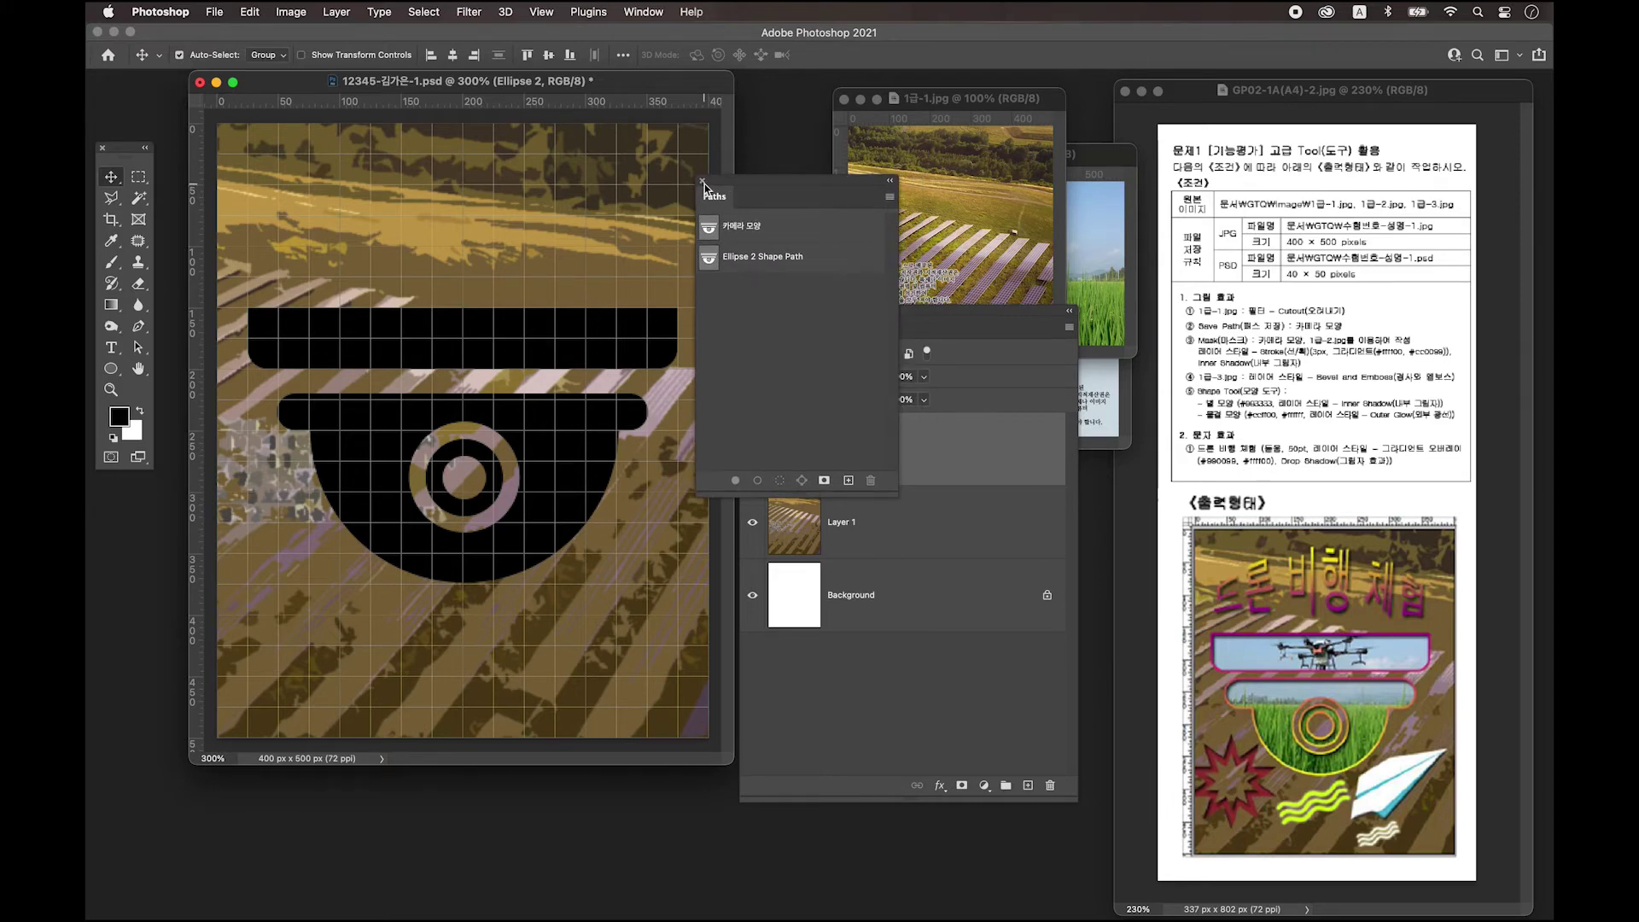
Drag the 1급-2.jpg drone photo onto the poster as Layer 2 and place it lower.
left_click(702, 181)
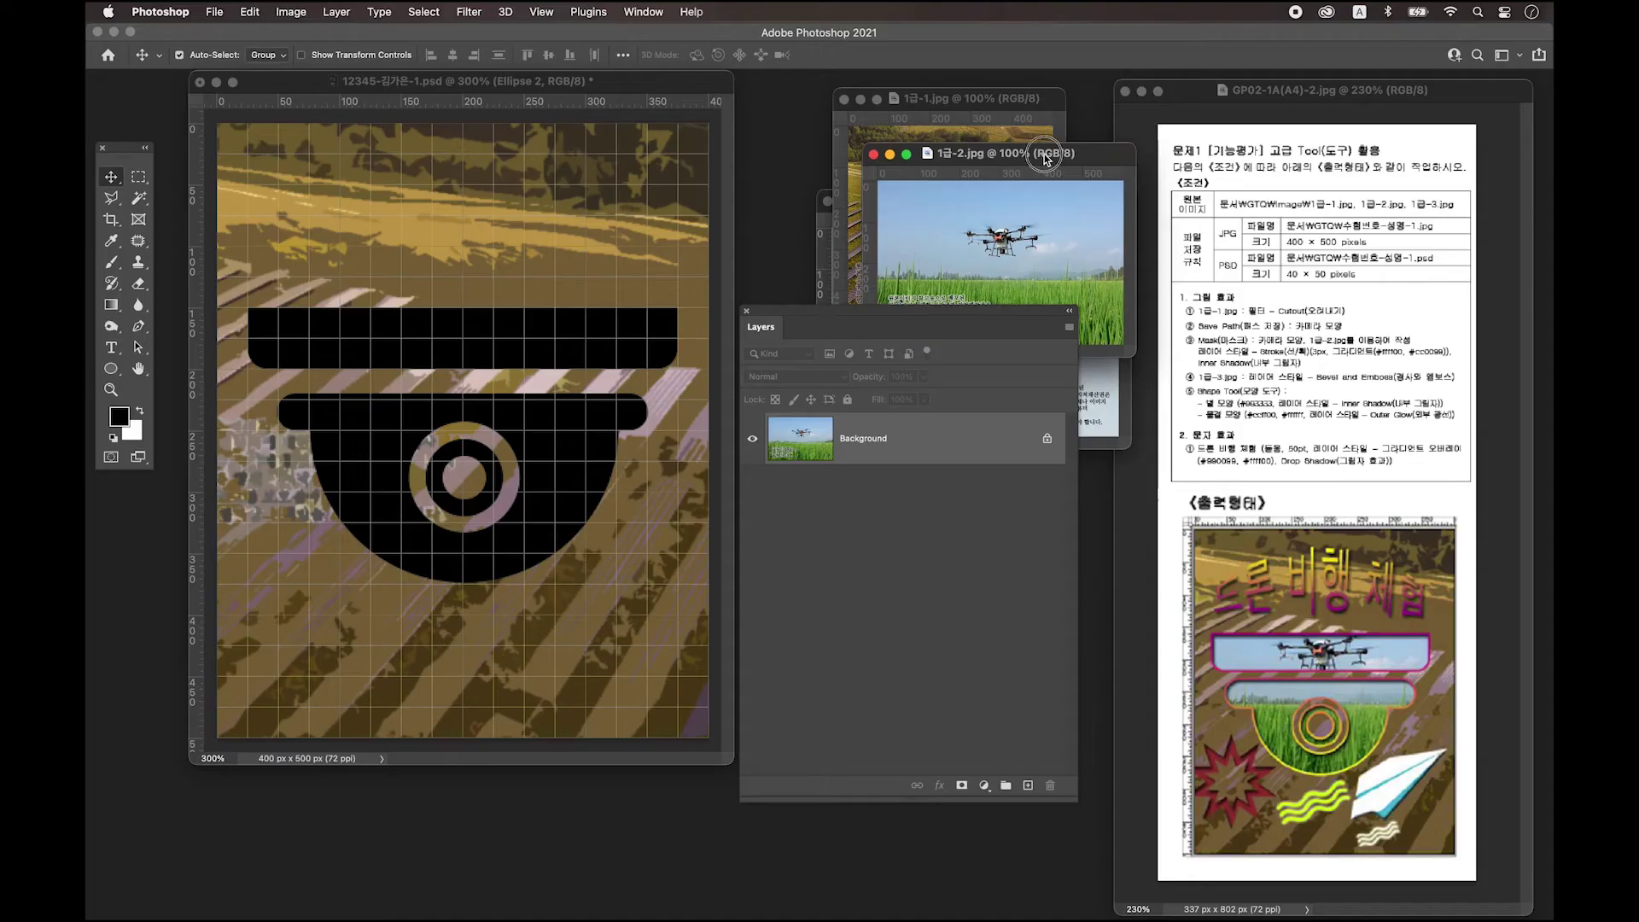
left_click(918, 229)
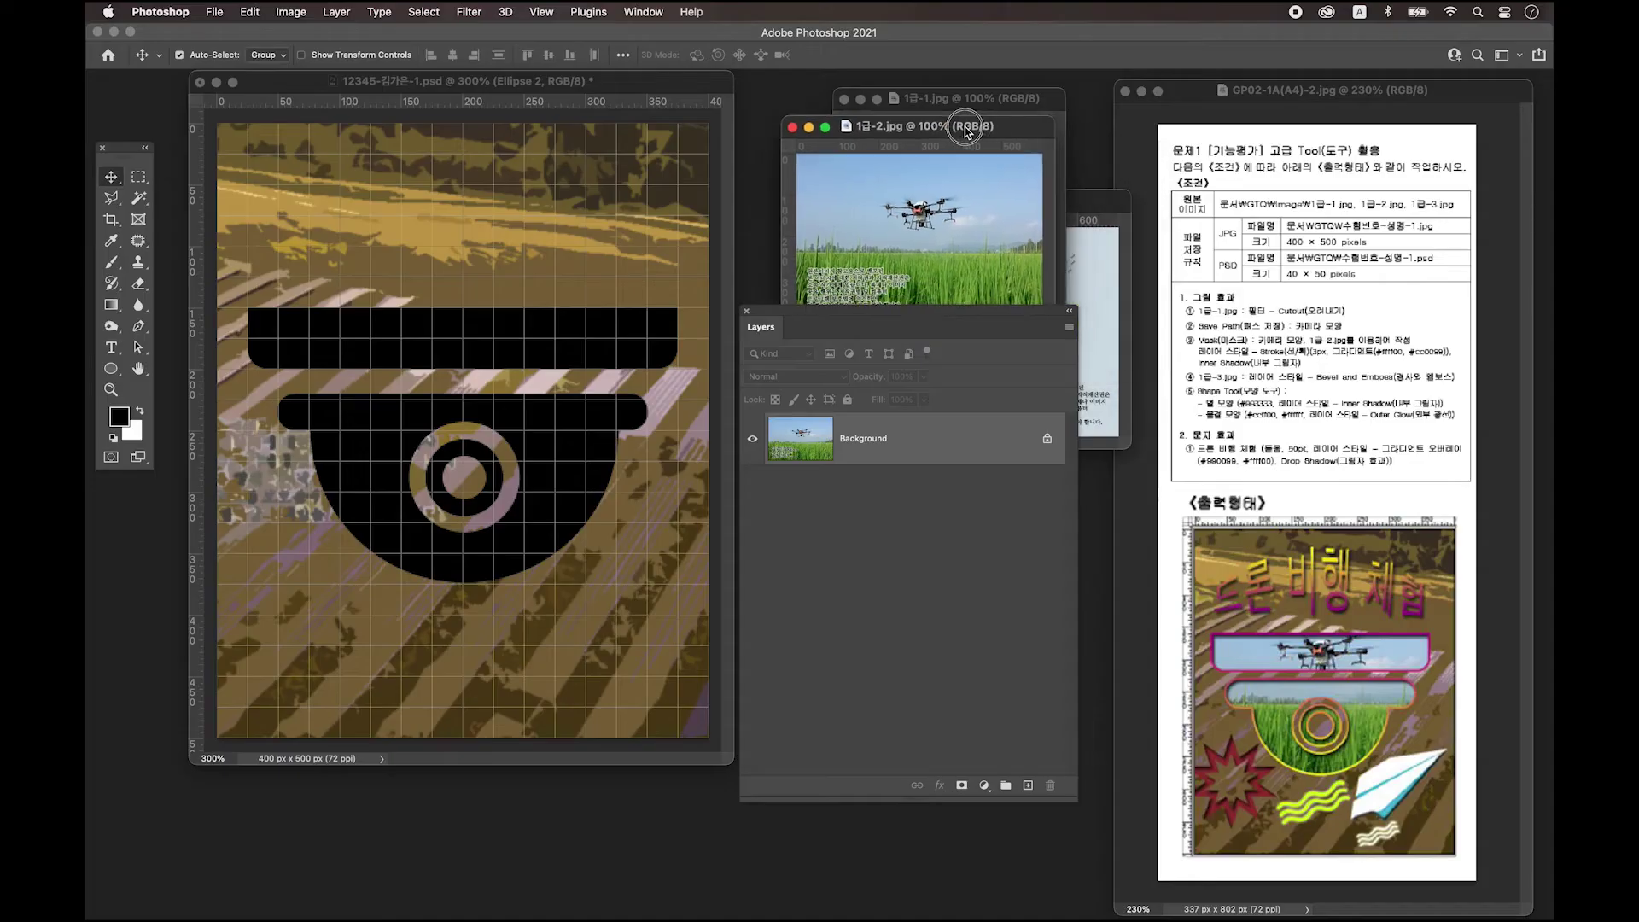
left_click_drag(917, 229, 538, 304)
left_click_drag(510, 238, 507, 361)
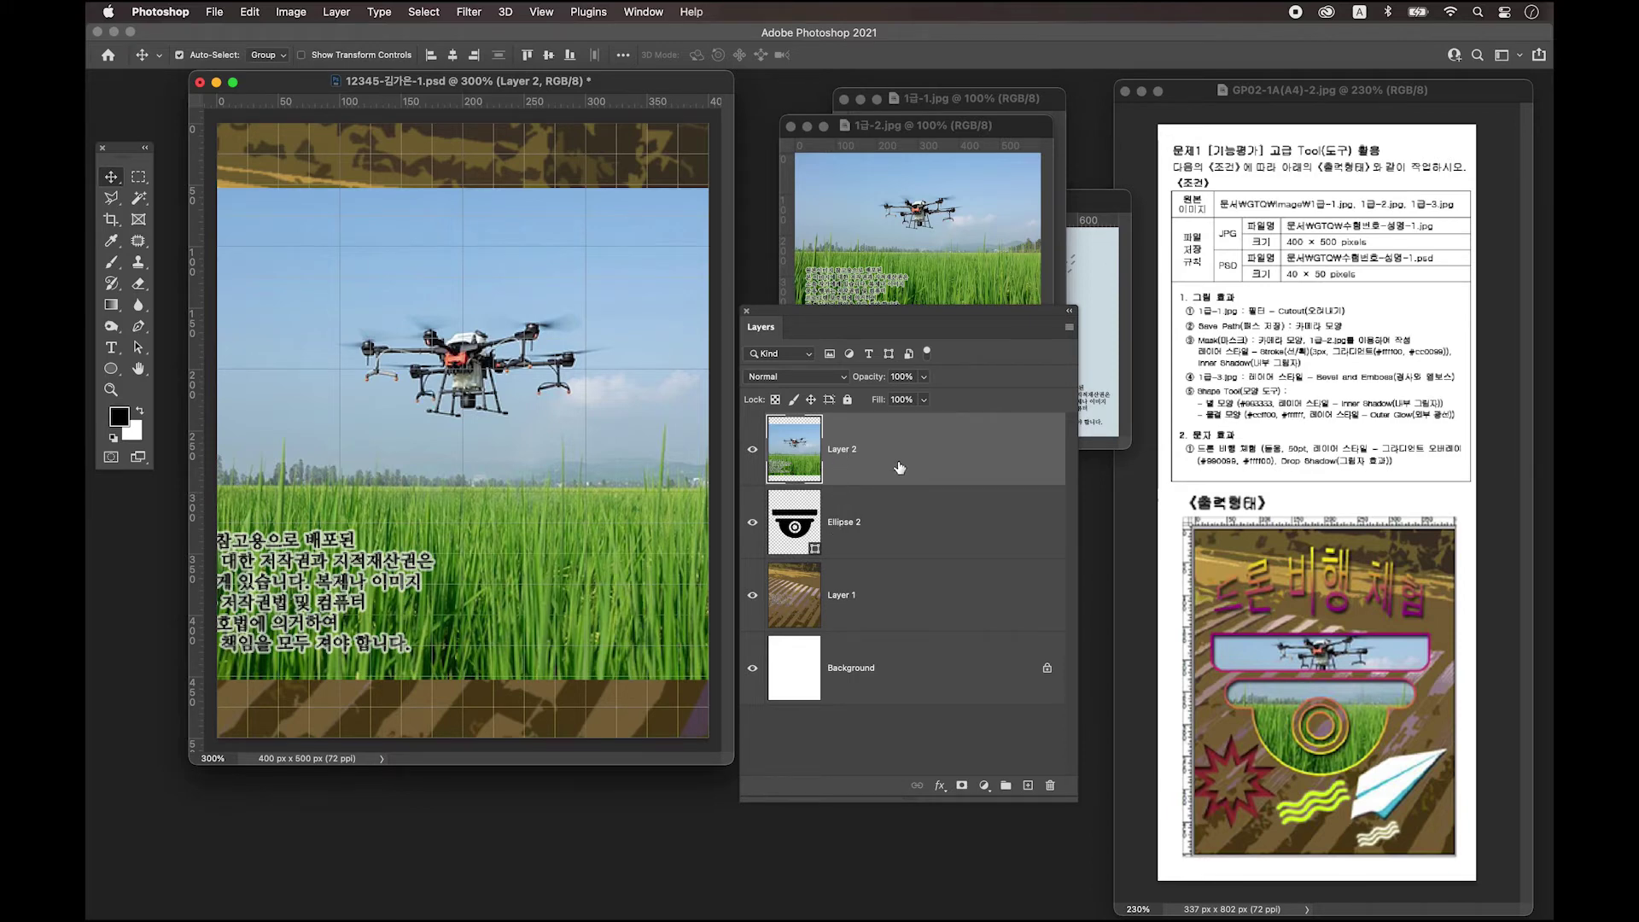
mouse_move(866, 476)
left_mouse_down()
mouse_move(785, 477)
mouse_move(783, 491)
mouse_move(842, 494)
left_mouse_up()
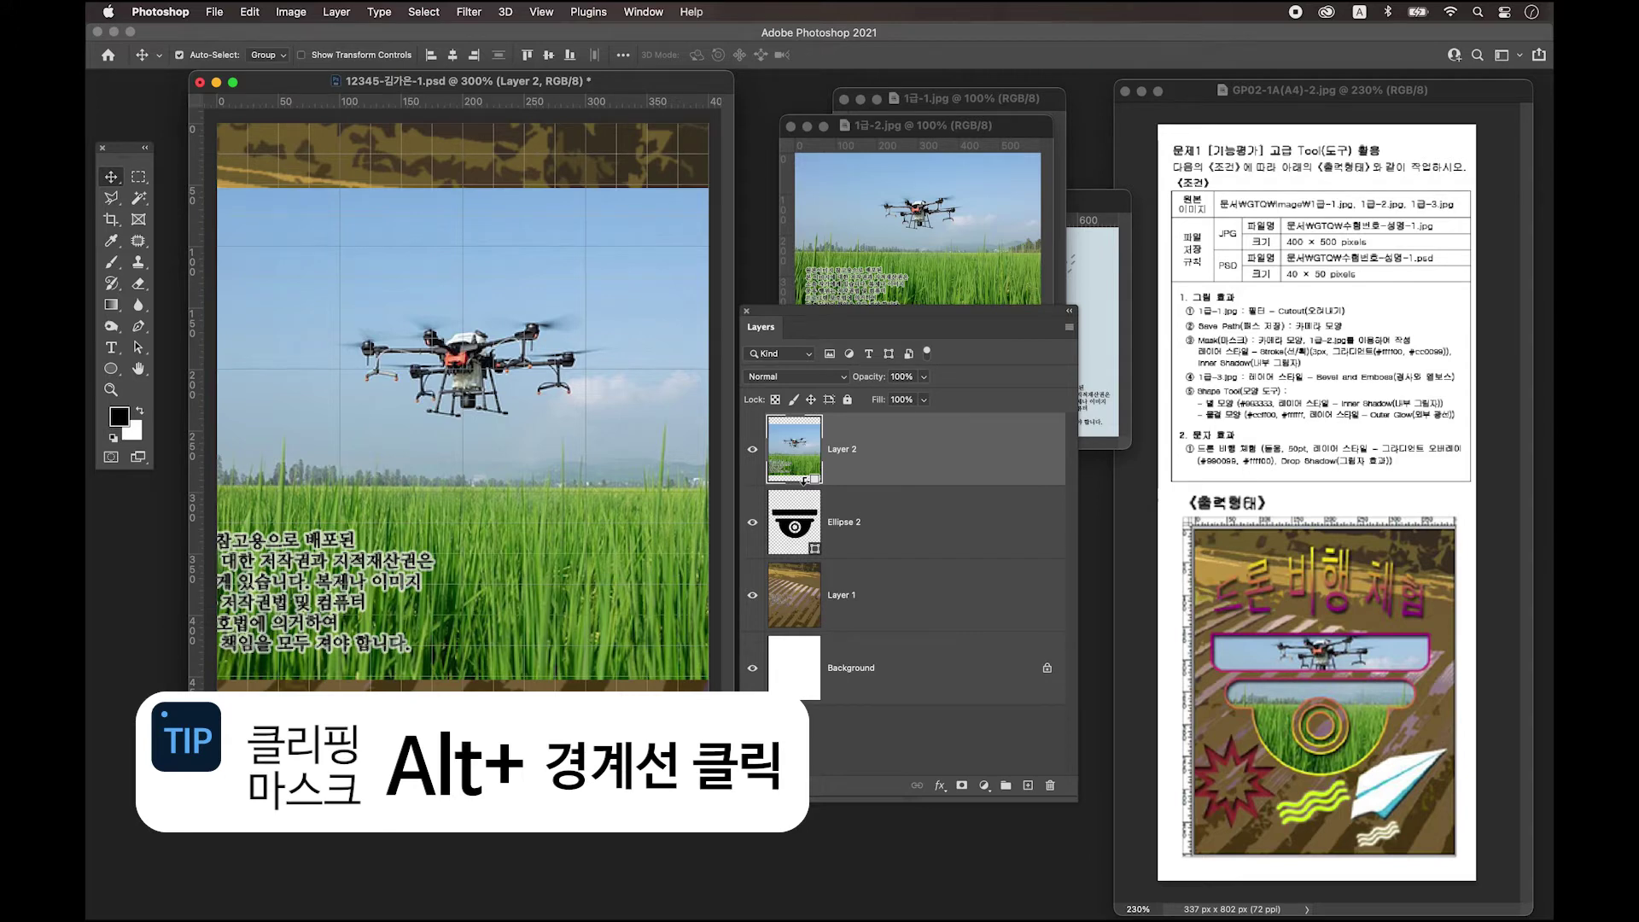
Clip the Layer 2 drone photo to Ellipse 2, scale it to about 83%, then select Ellipse 2.
left_click(804, 483, "alt")
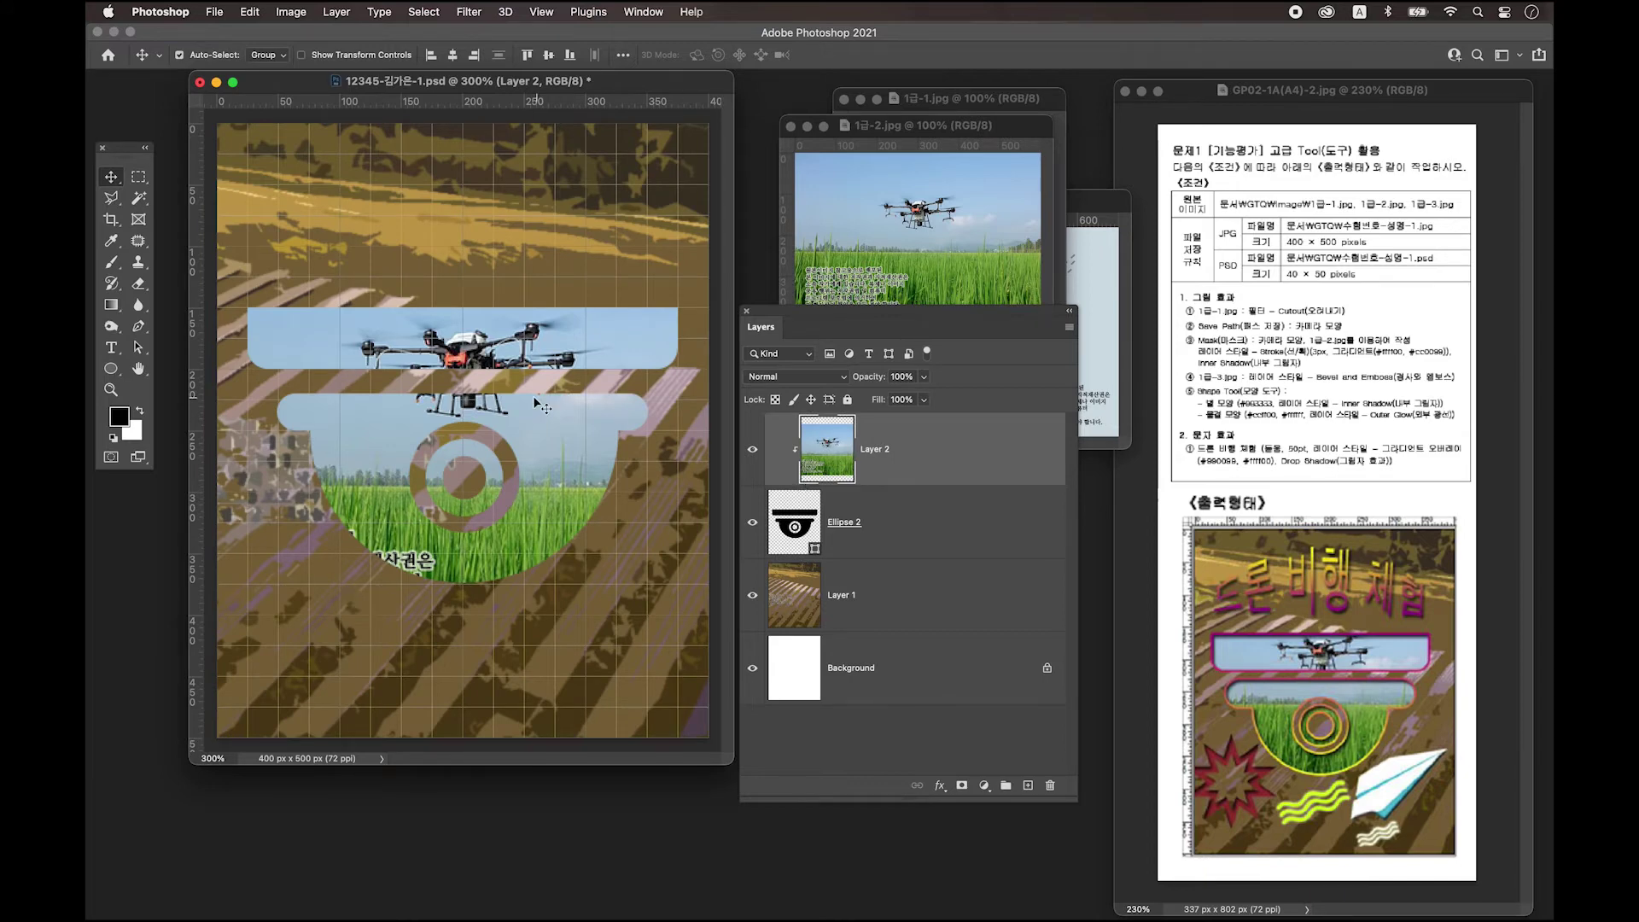
key("cmd+t")
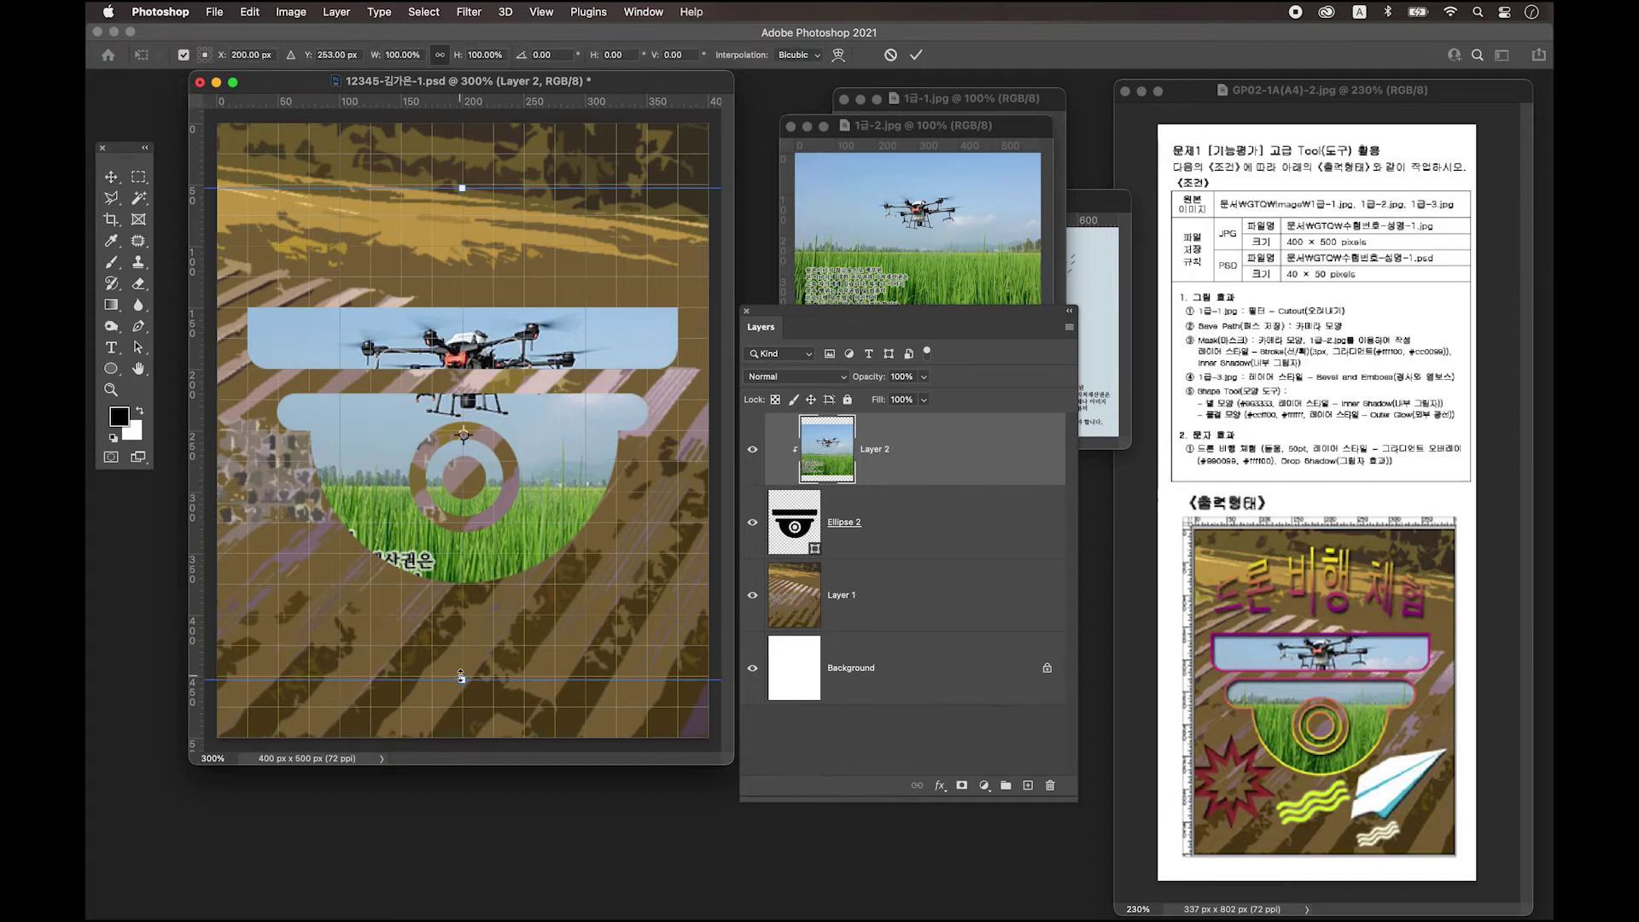
left_click_drag(461, 681, 461, 605)
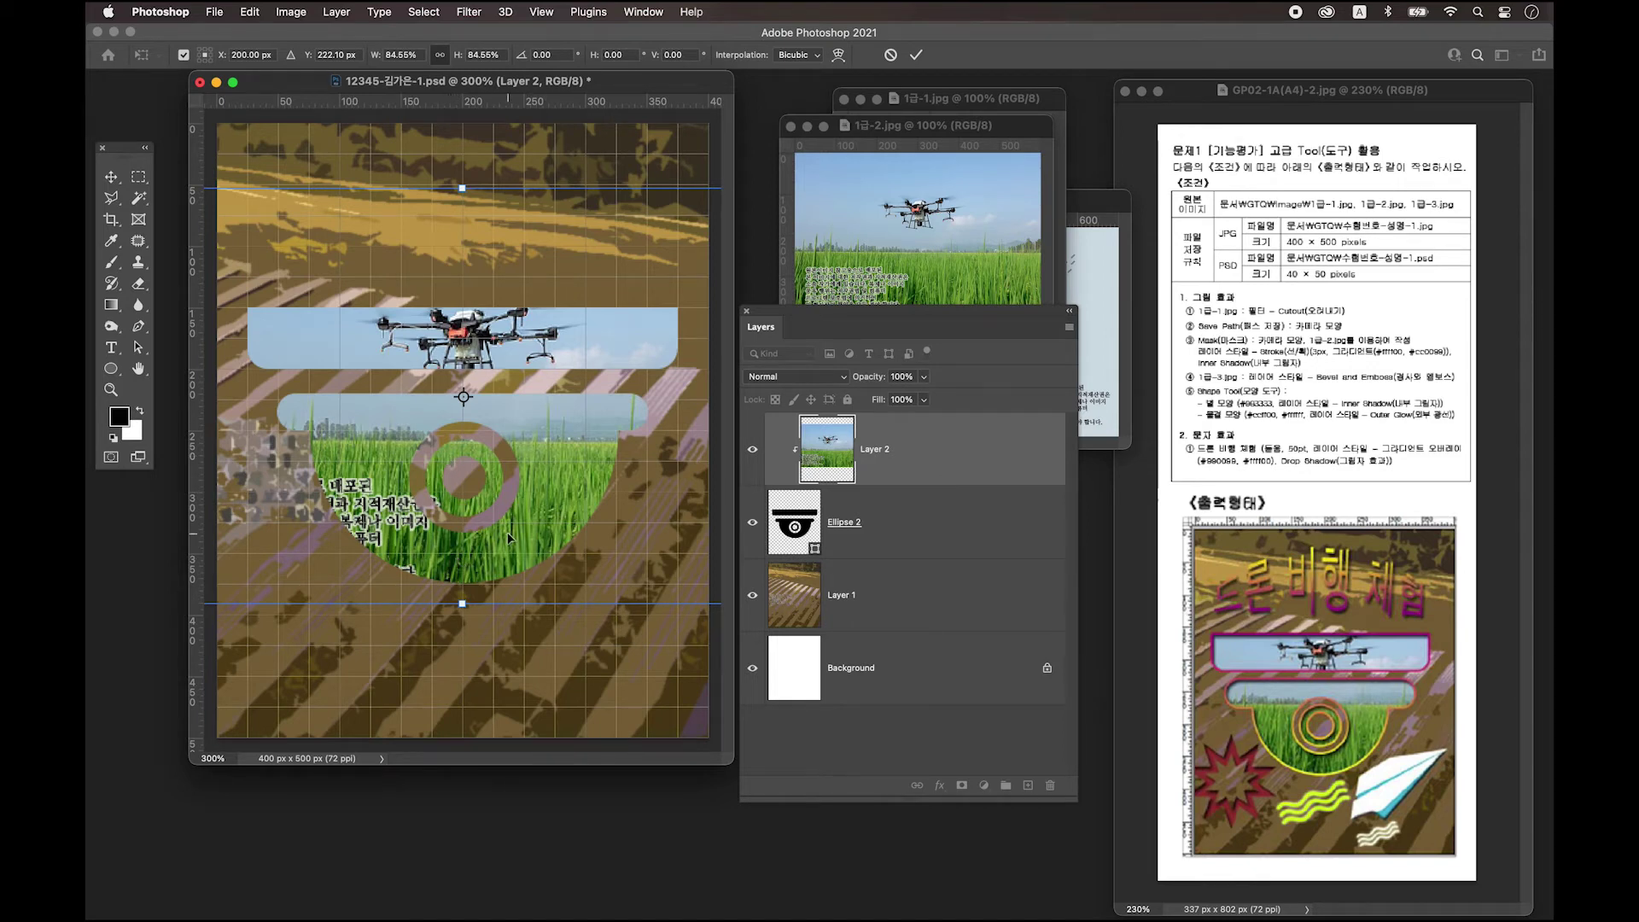
left_click_drag(461, 601, 477, 580)
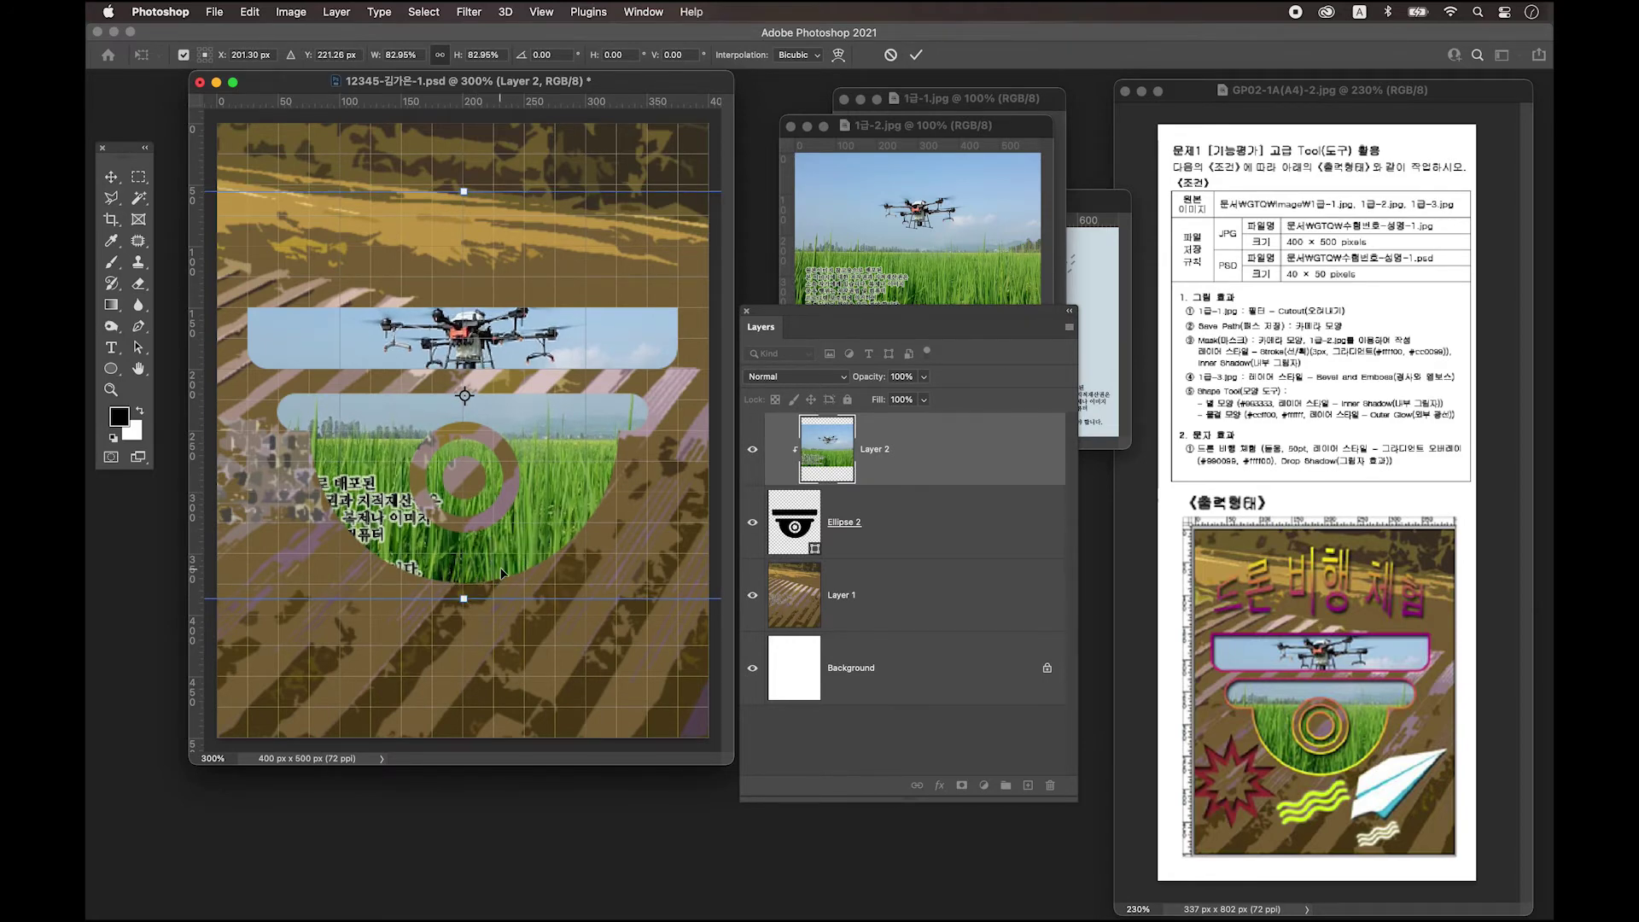
key("Return")
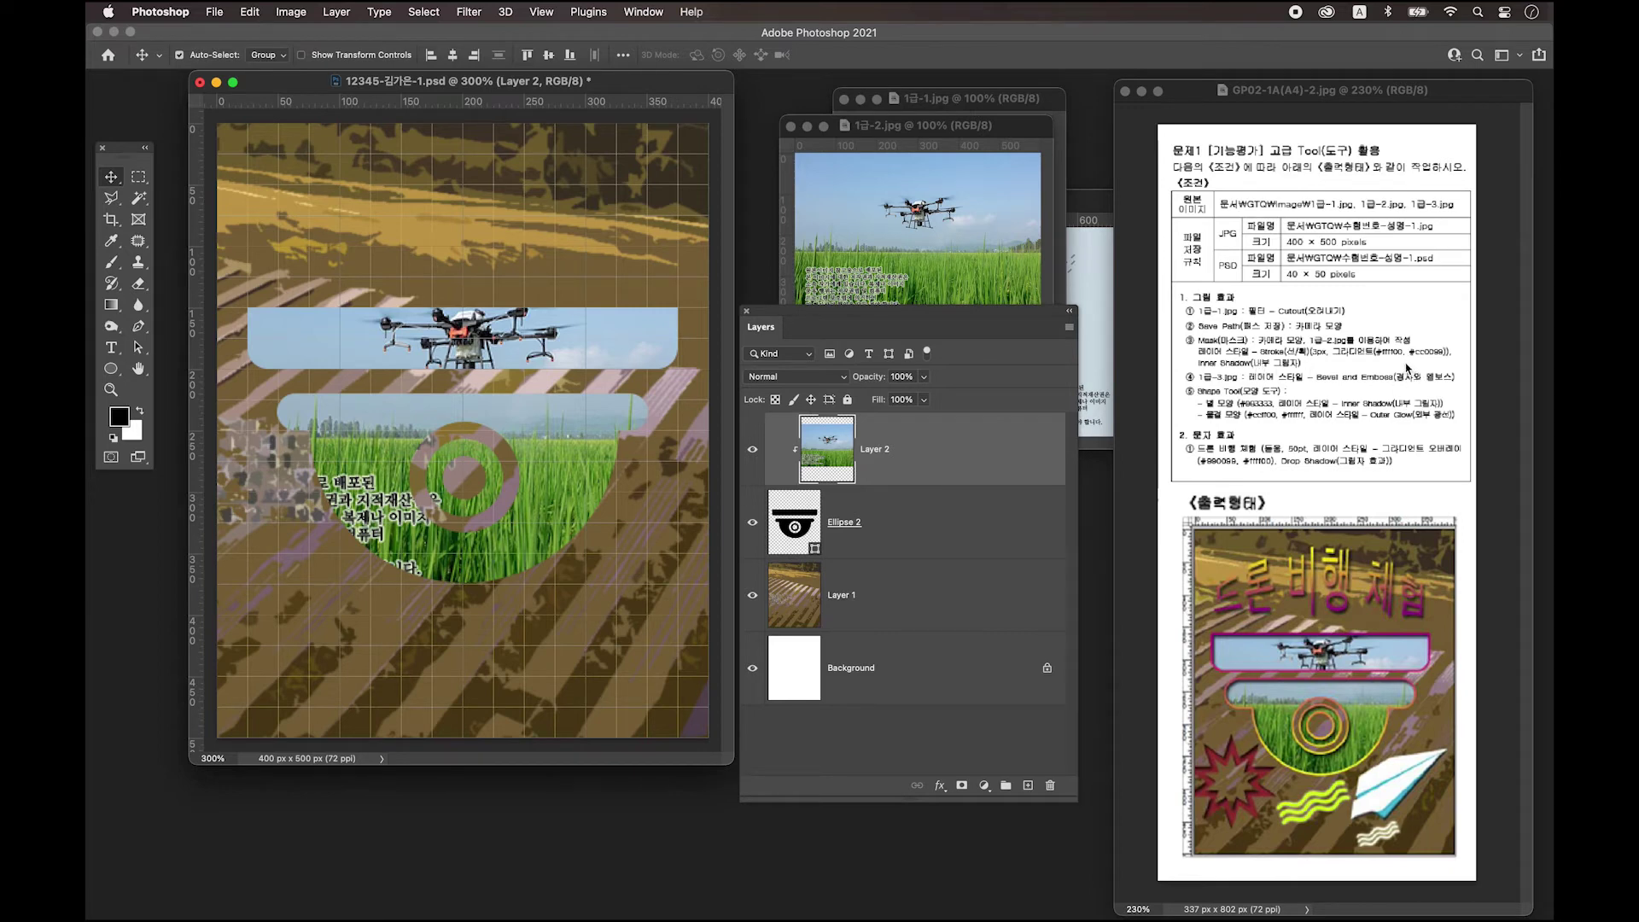
left_click_drag(914, 329, 920, 297)
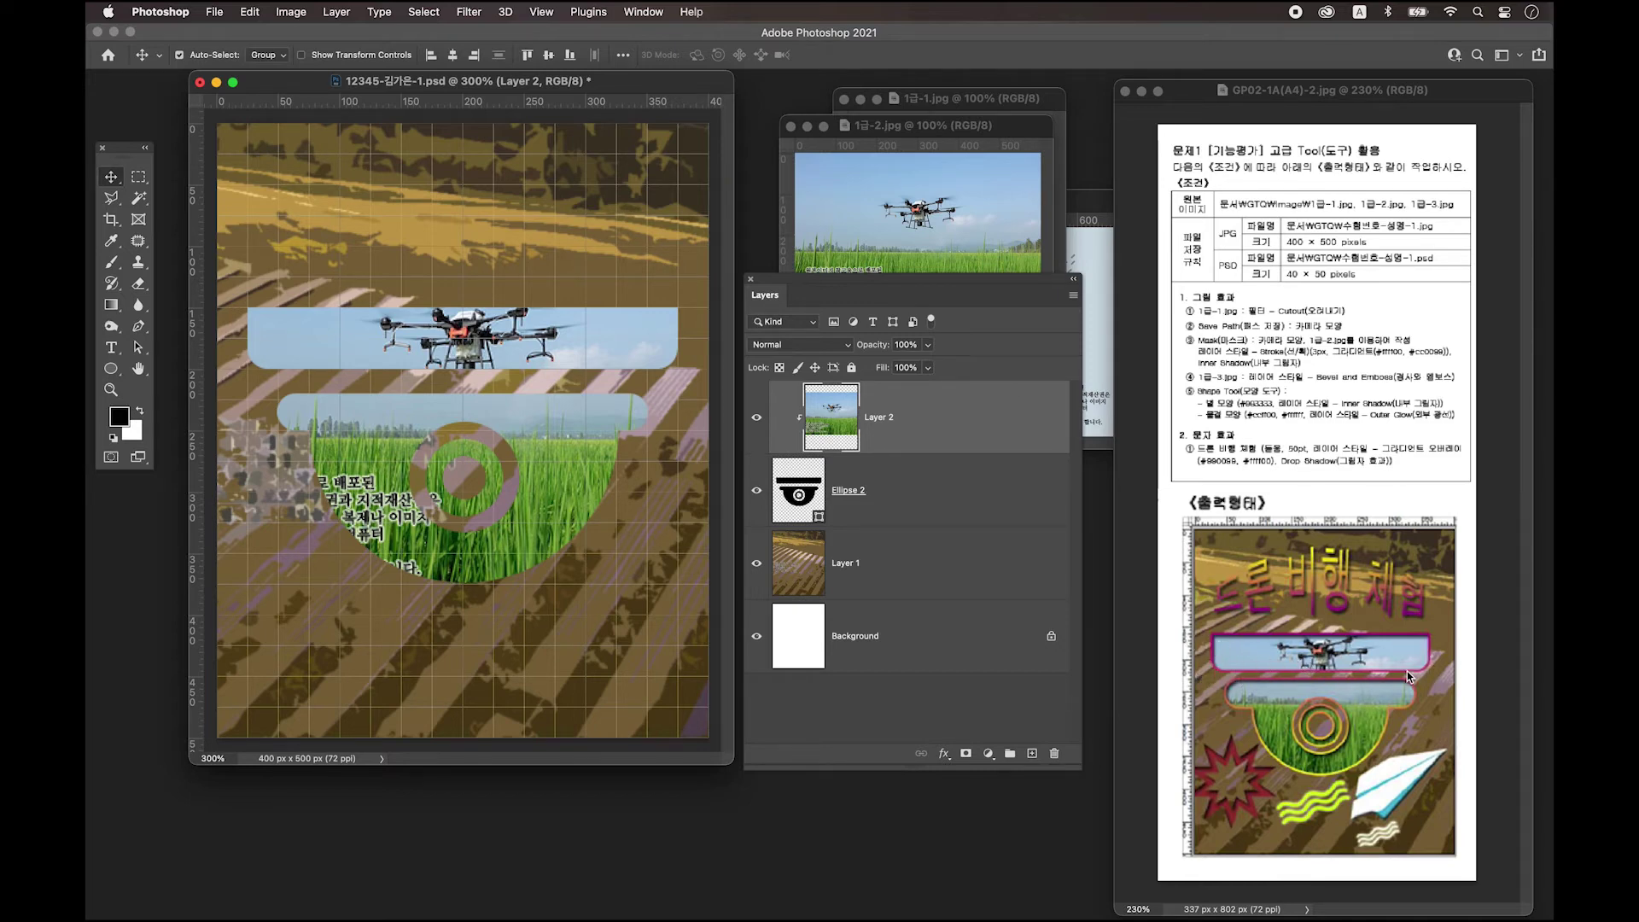
left_click(990, 512)
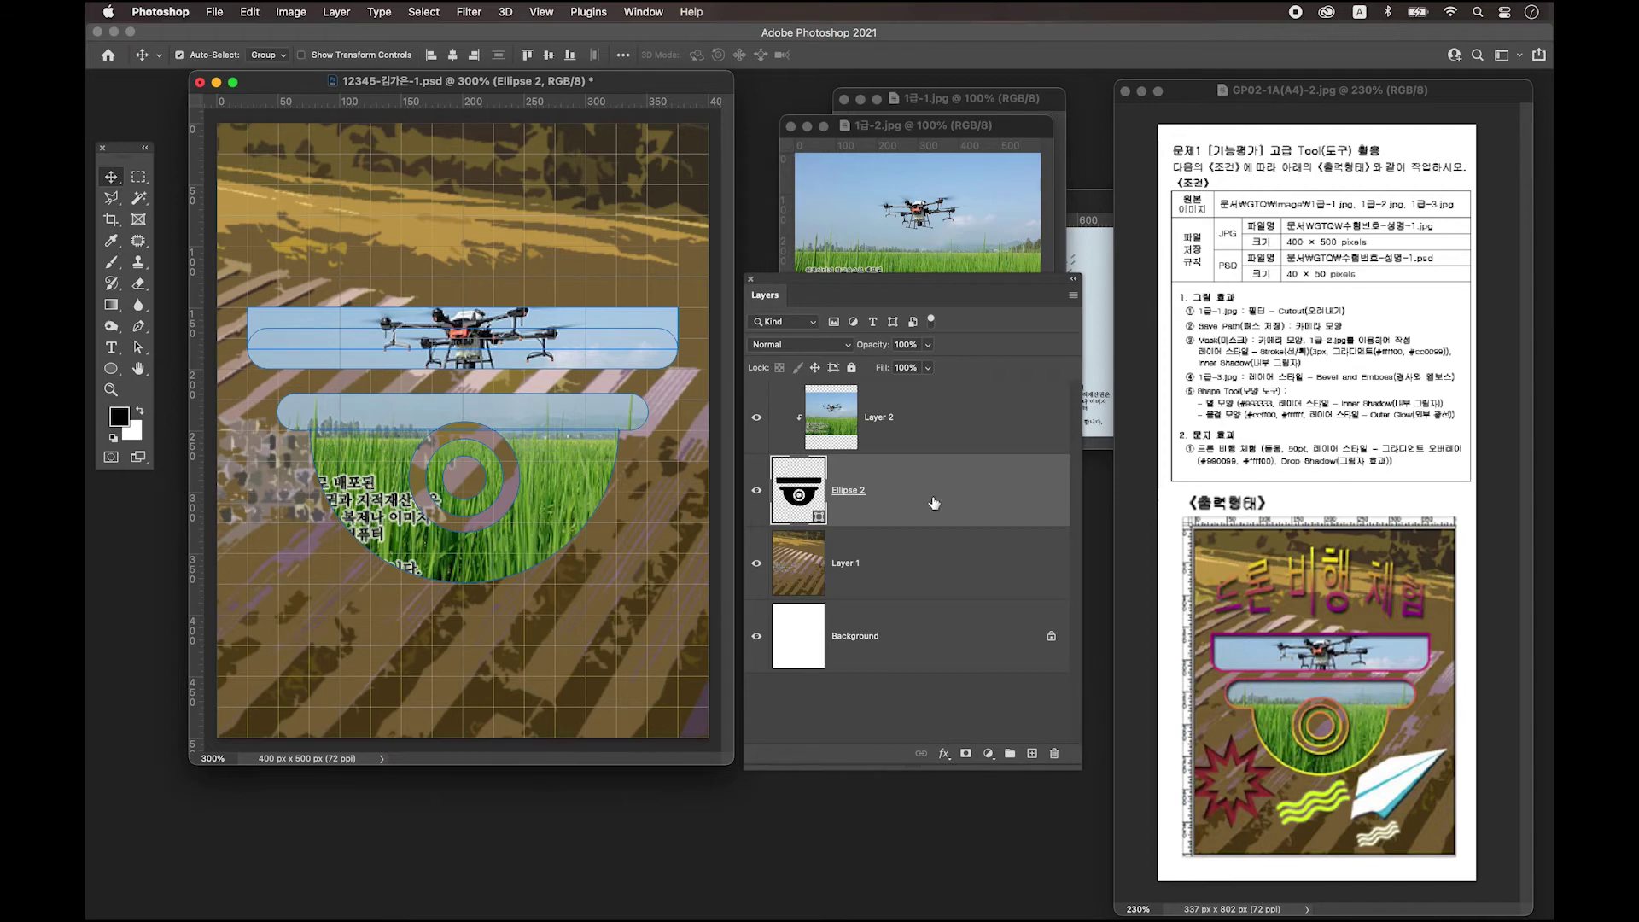
Add a 3 px Outside Stroke with Gradient fill type to the Ellipse 2 layer style.
double_click(934, 499)
left_click_drag(786, 396, 755, 375)
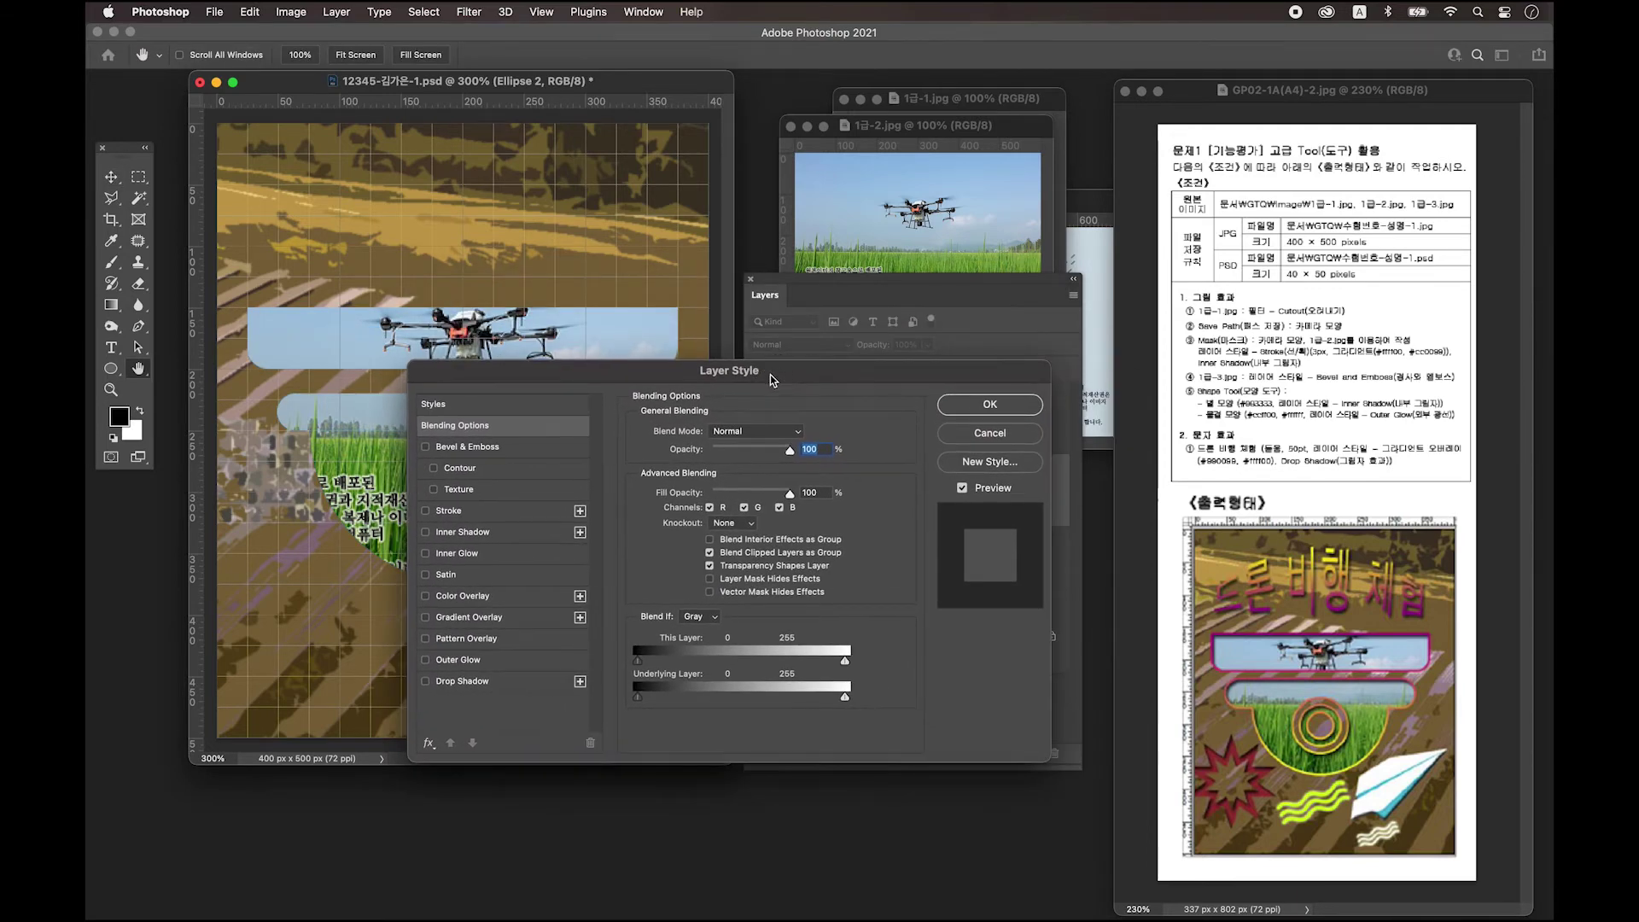
left_click(456, 514)
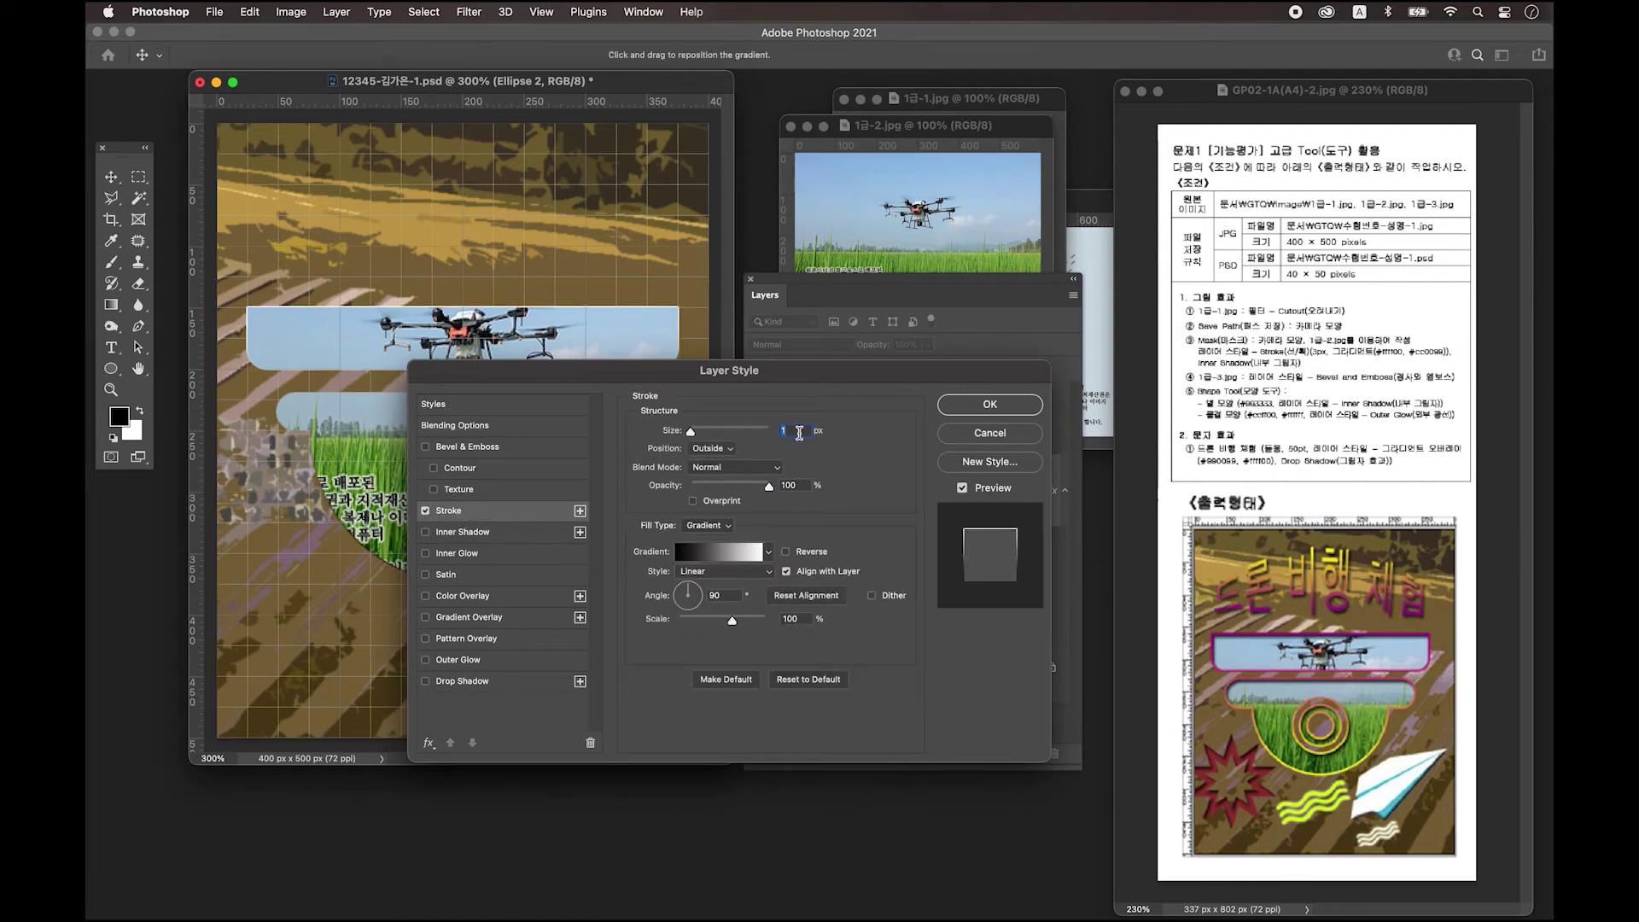
type("3")
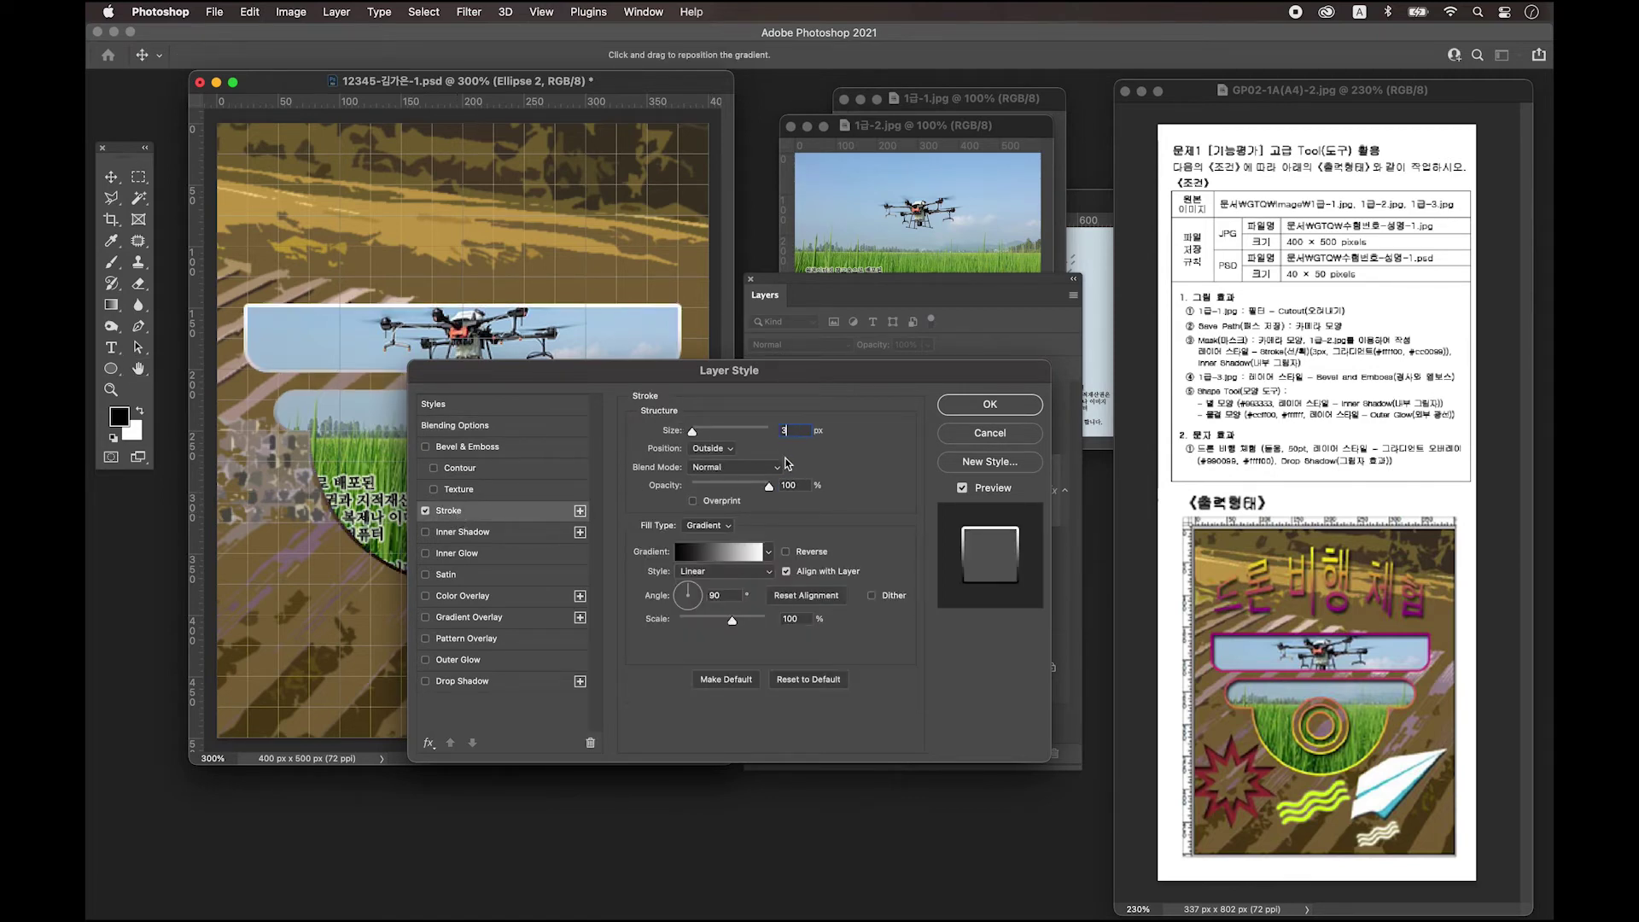
left_click(706, 525)
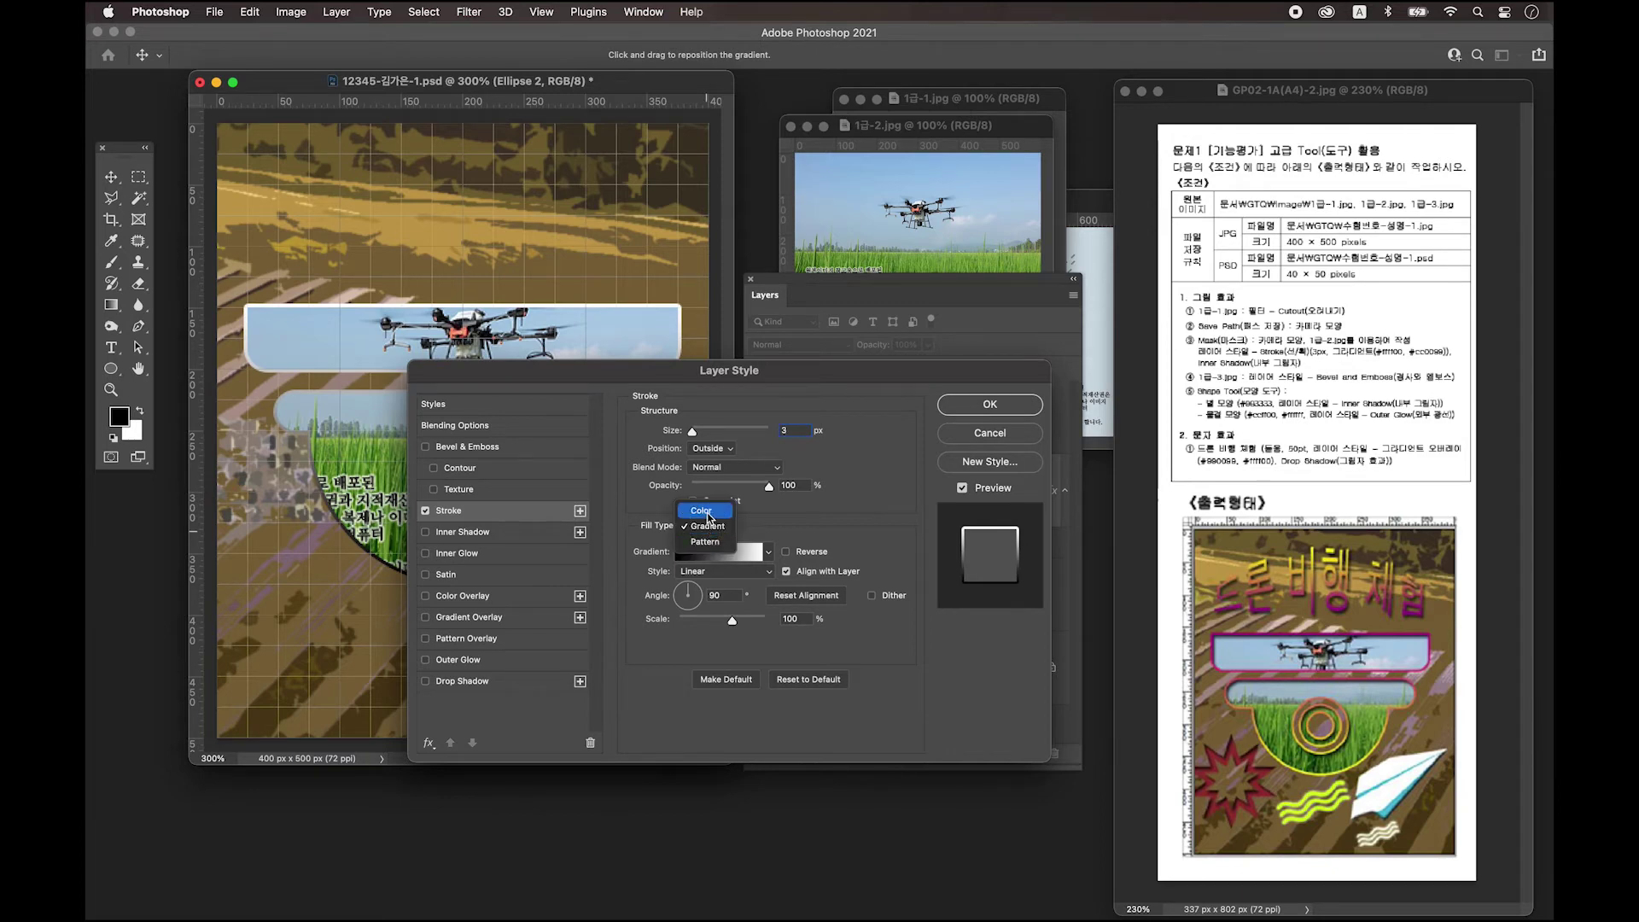
left_click(702, 511)
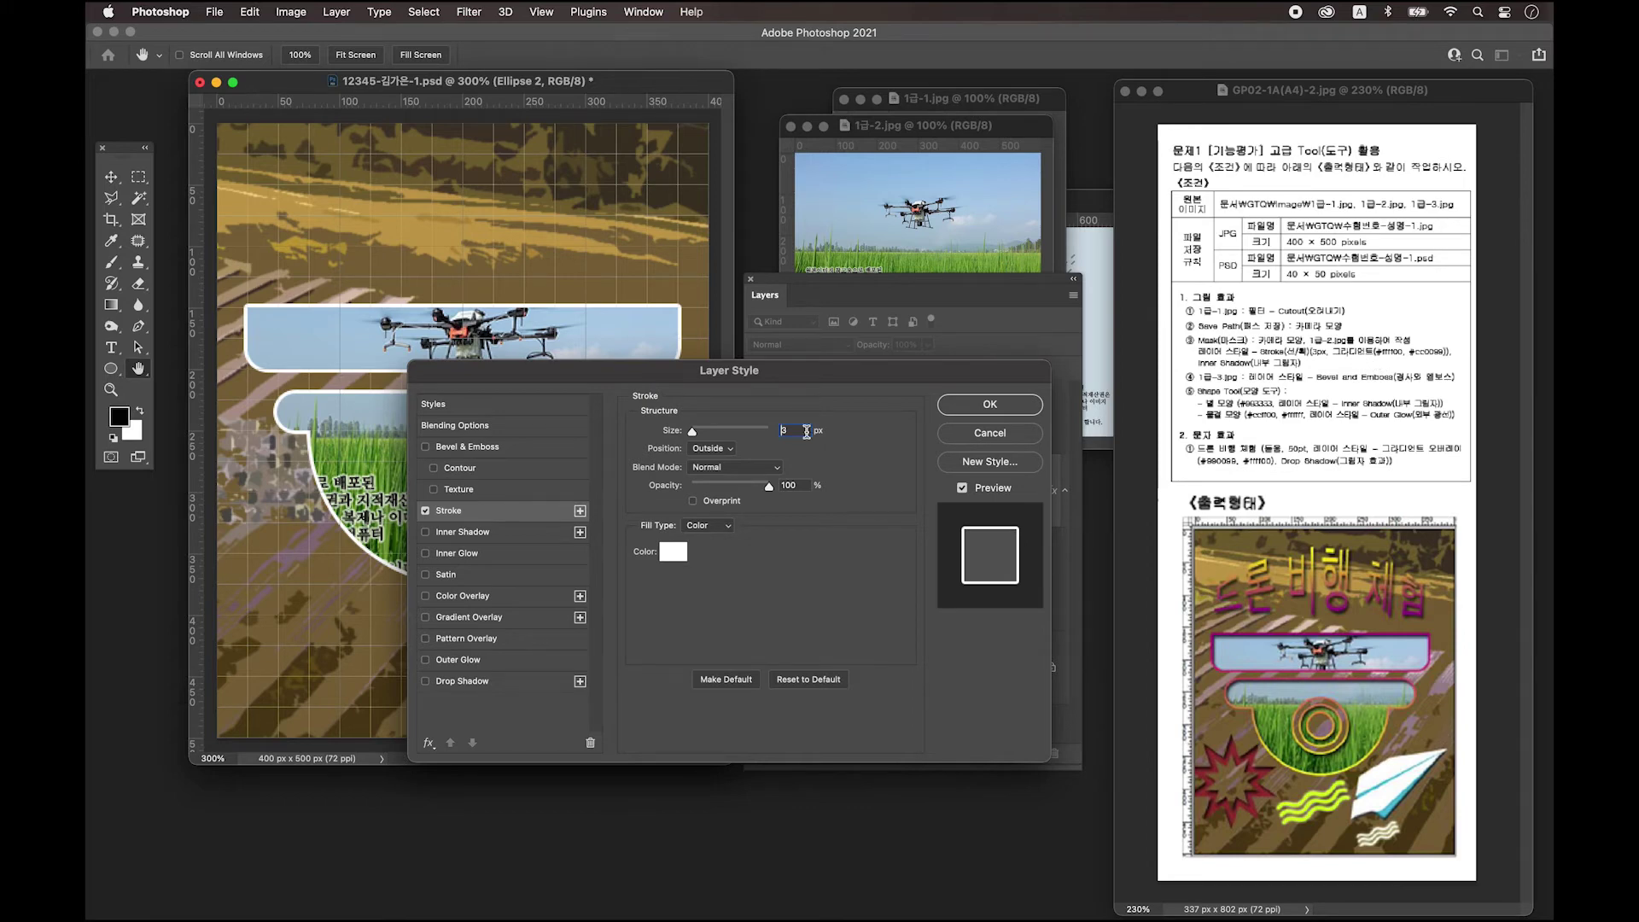
left_click(709, 525)
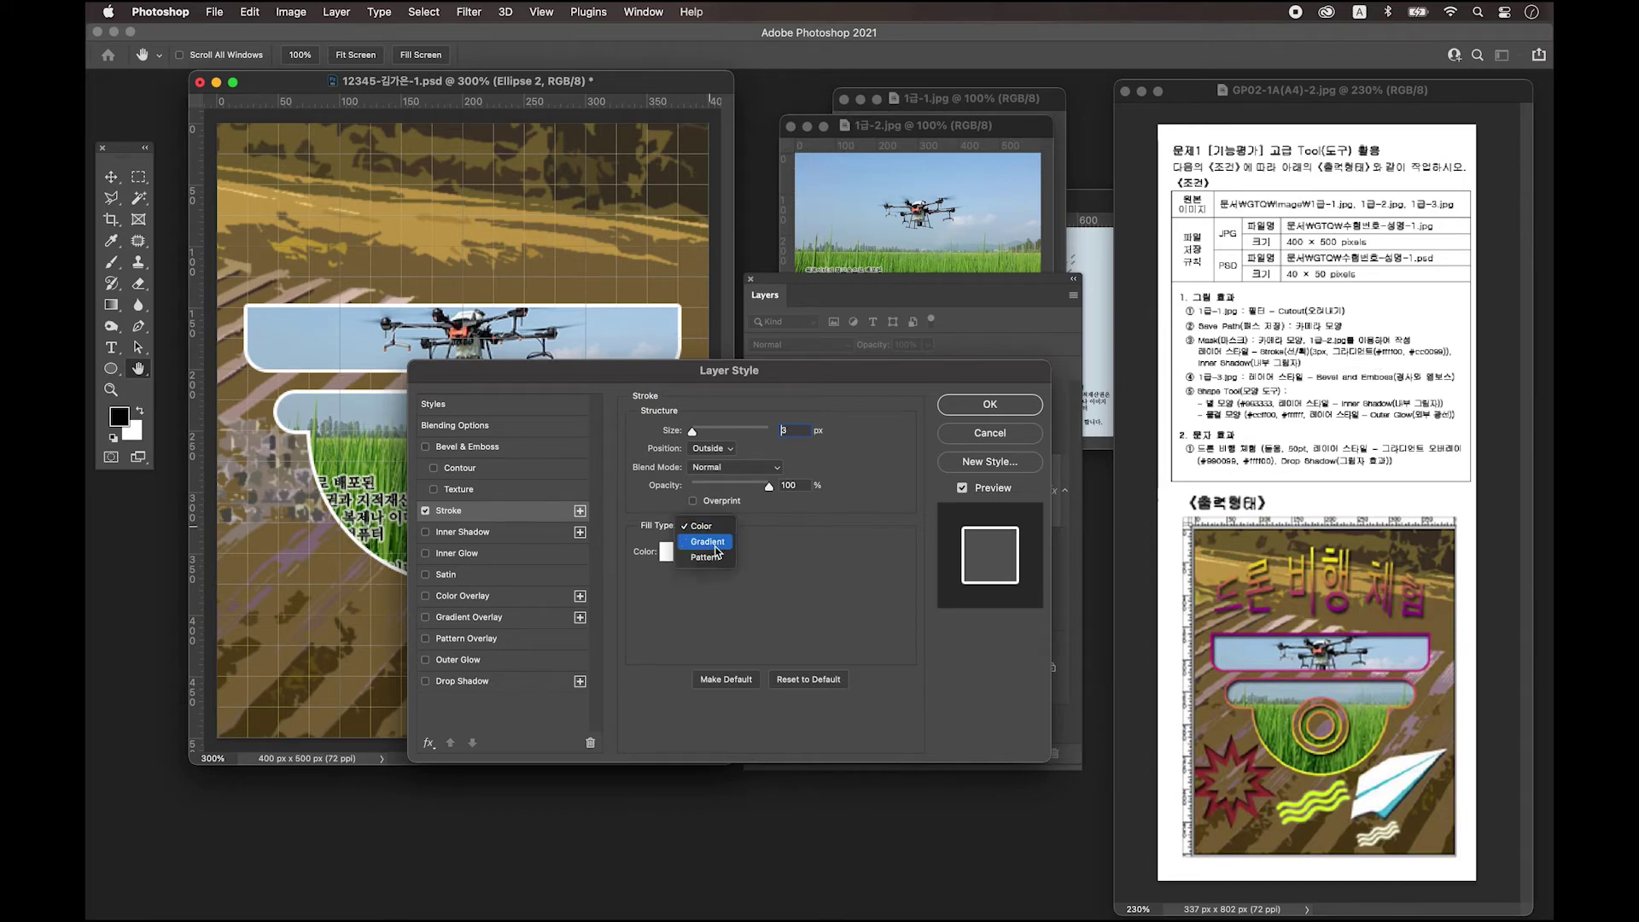
left_click(736, 548)
left_click_drag(797, 365, 850, 109)
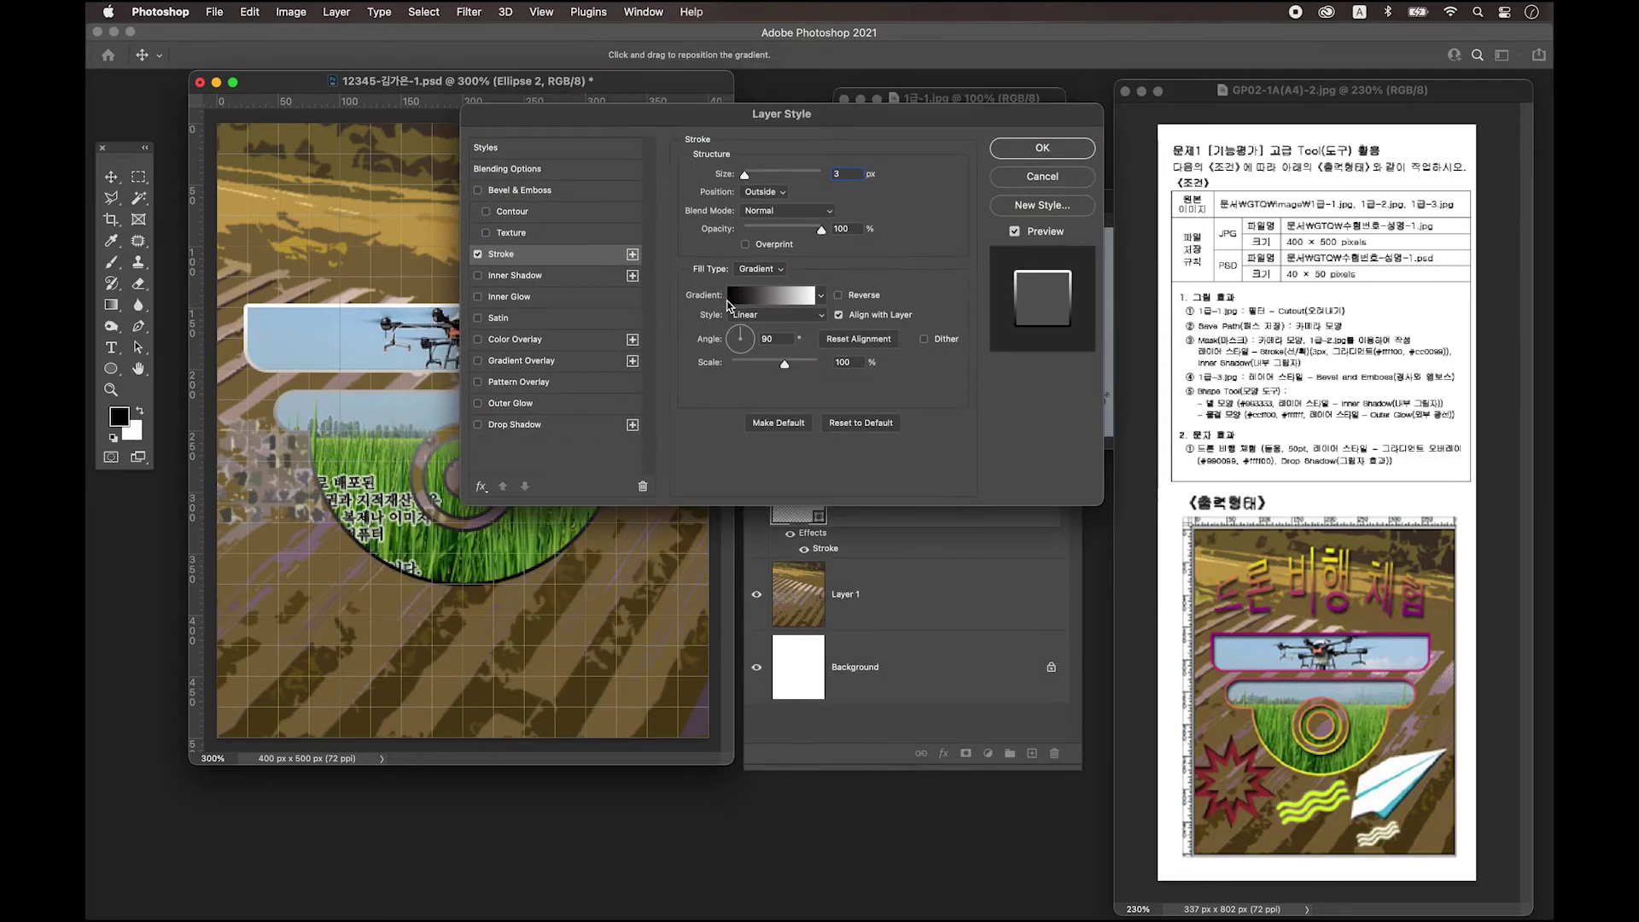
Set the stroke gradient's left stop to yellow ffff00.
left_click(763, 302)
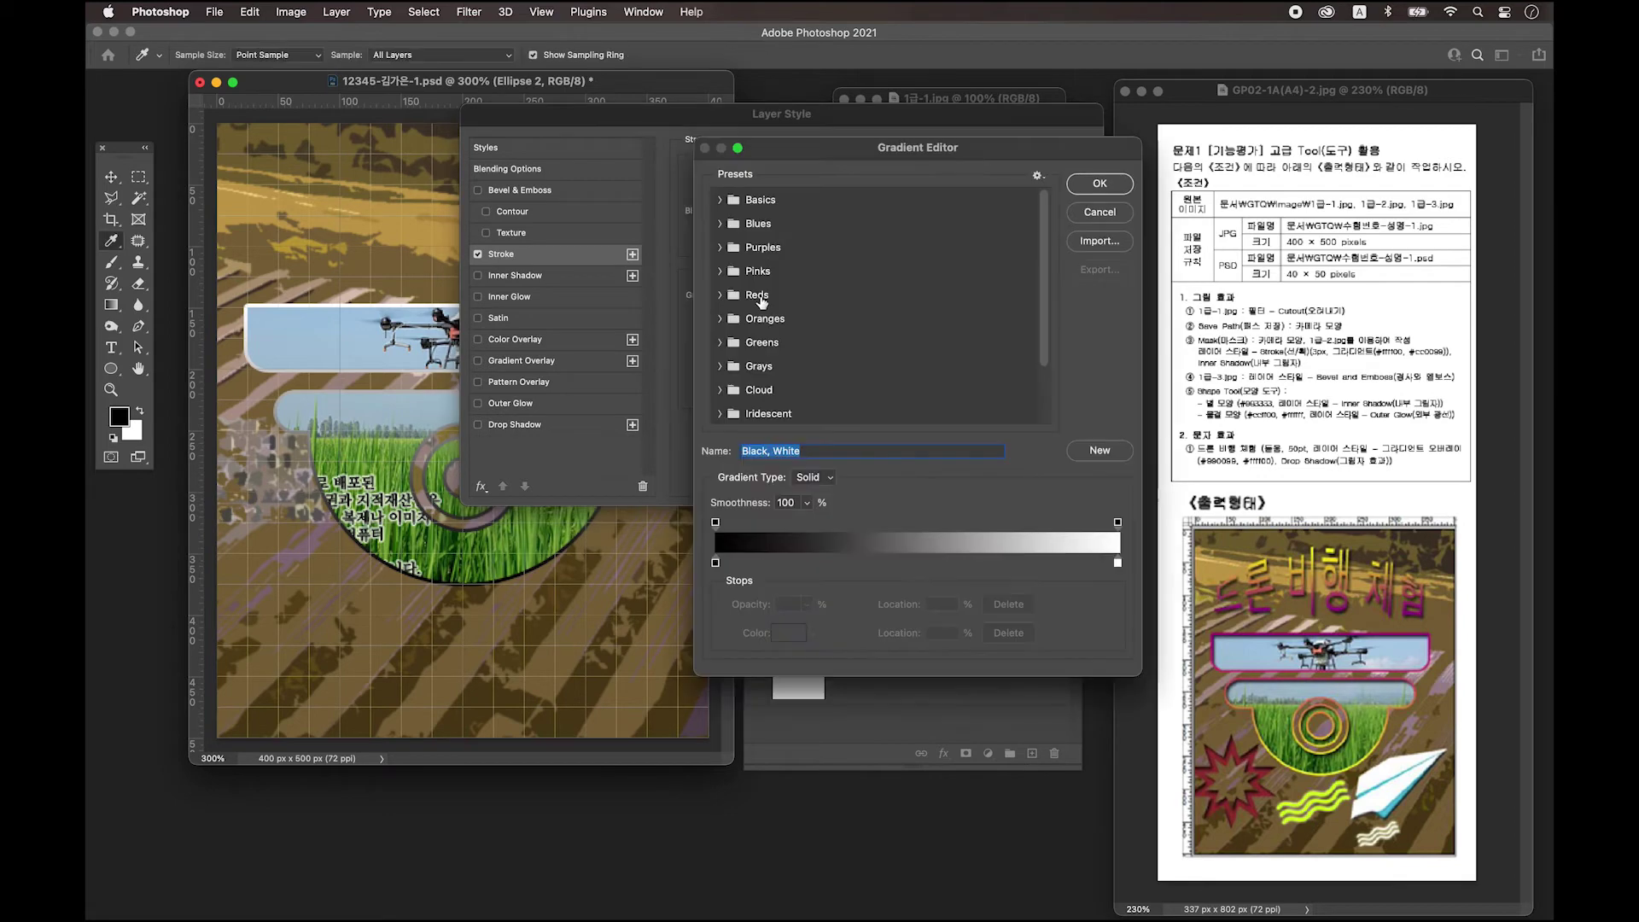
left_click_drag(942, 155, 817, 151)
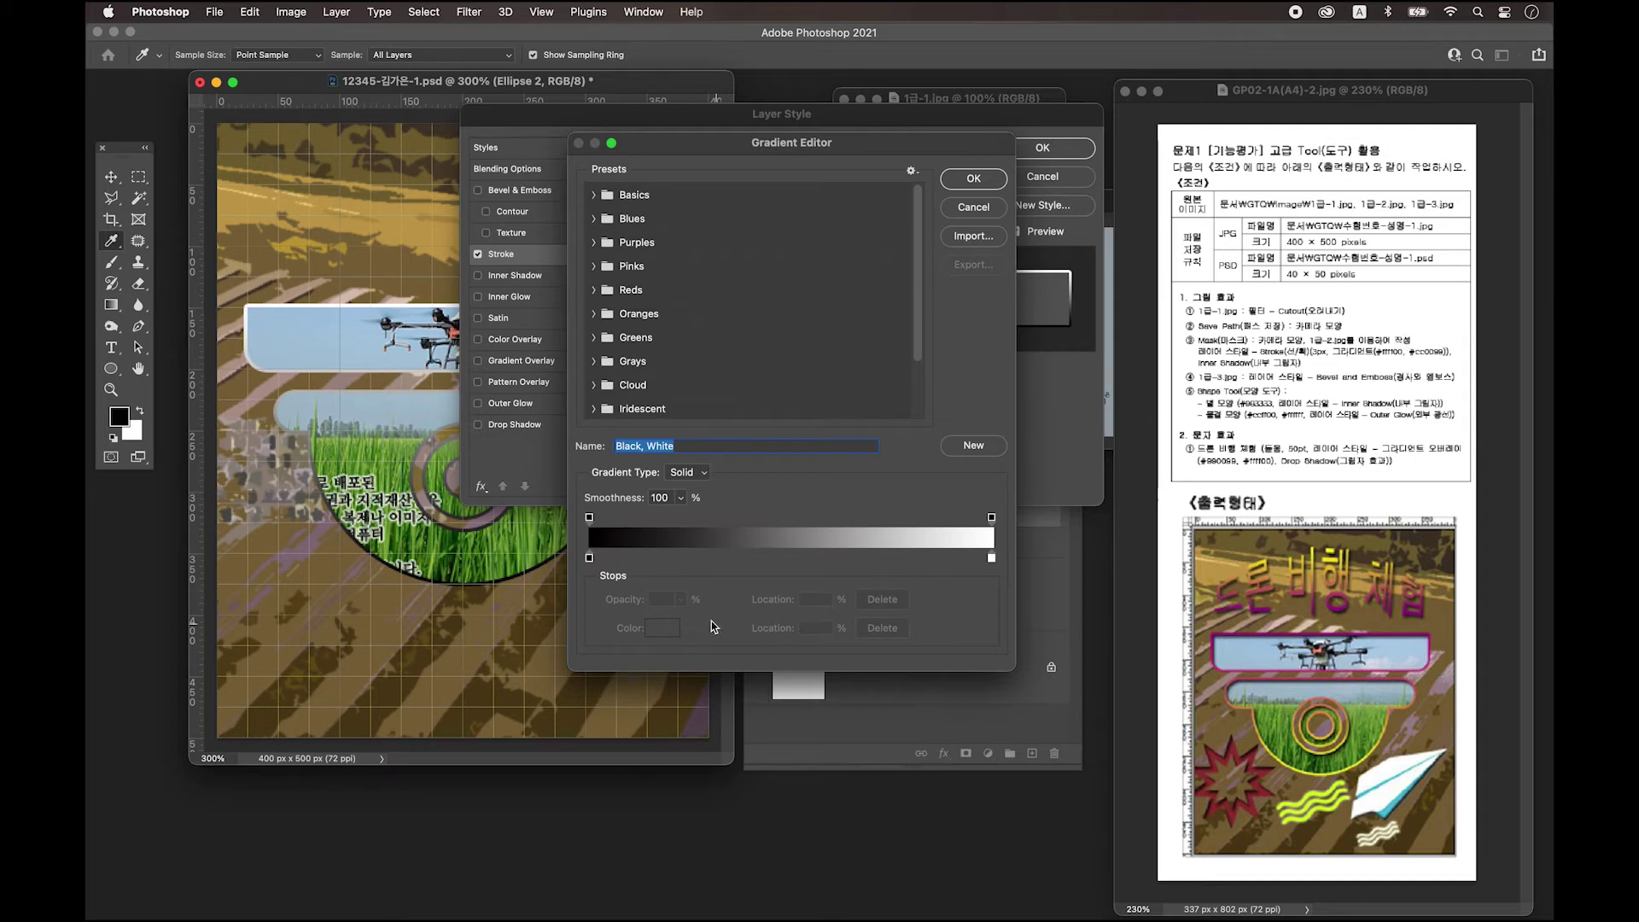
left_click(590, 559)
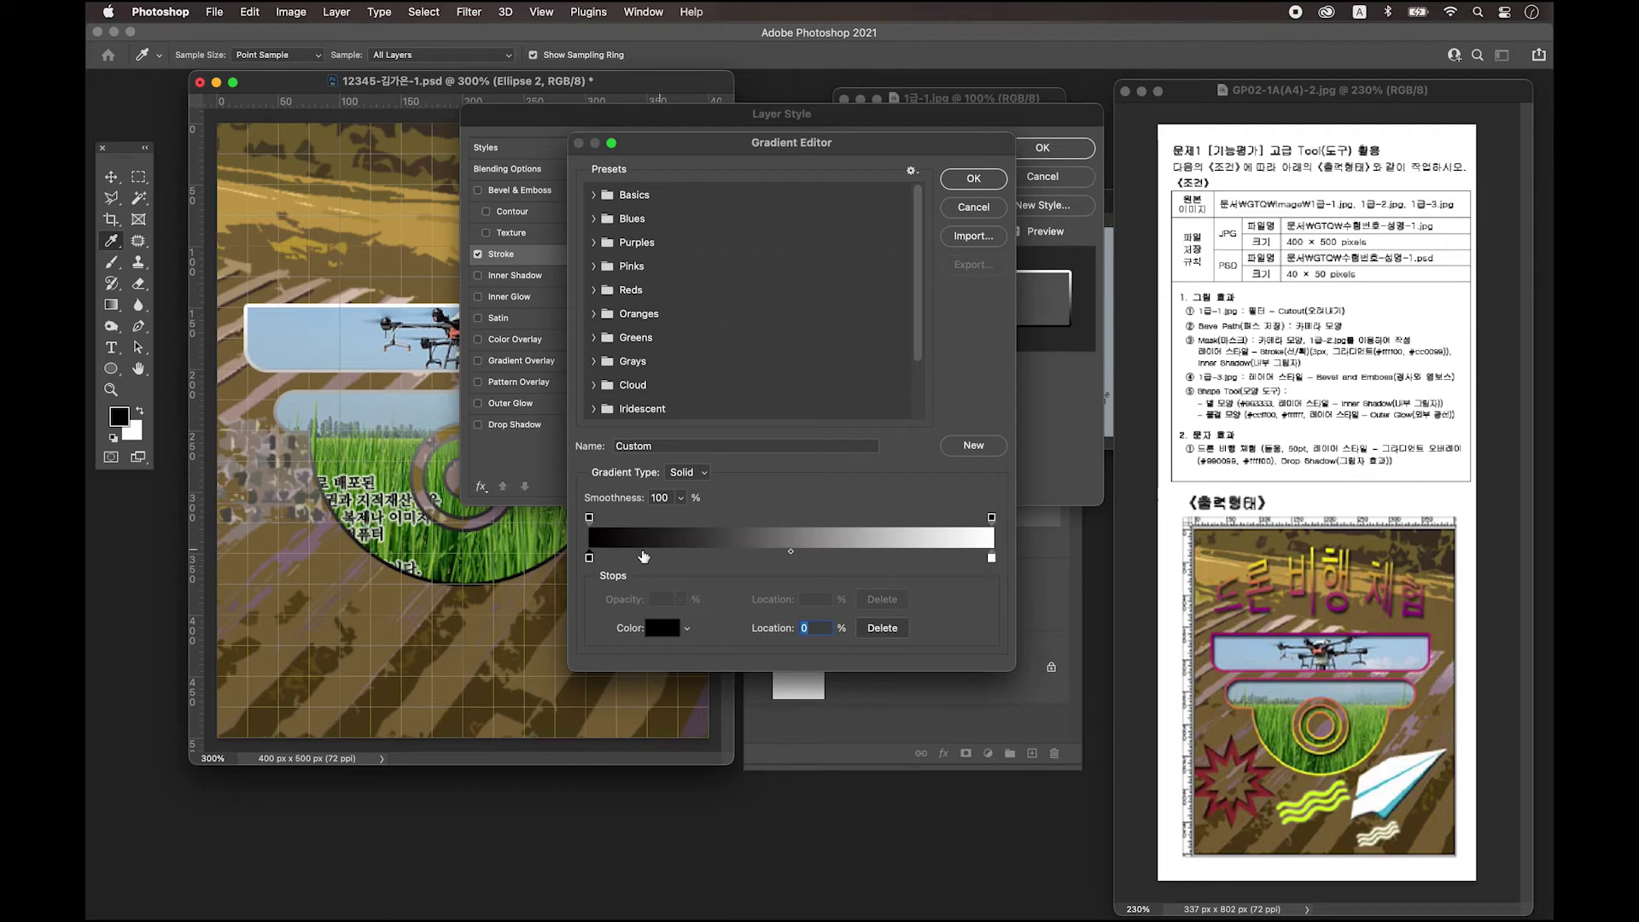
double_click(589, 558)
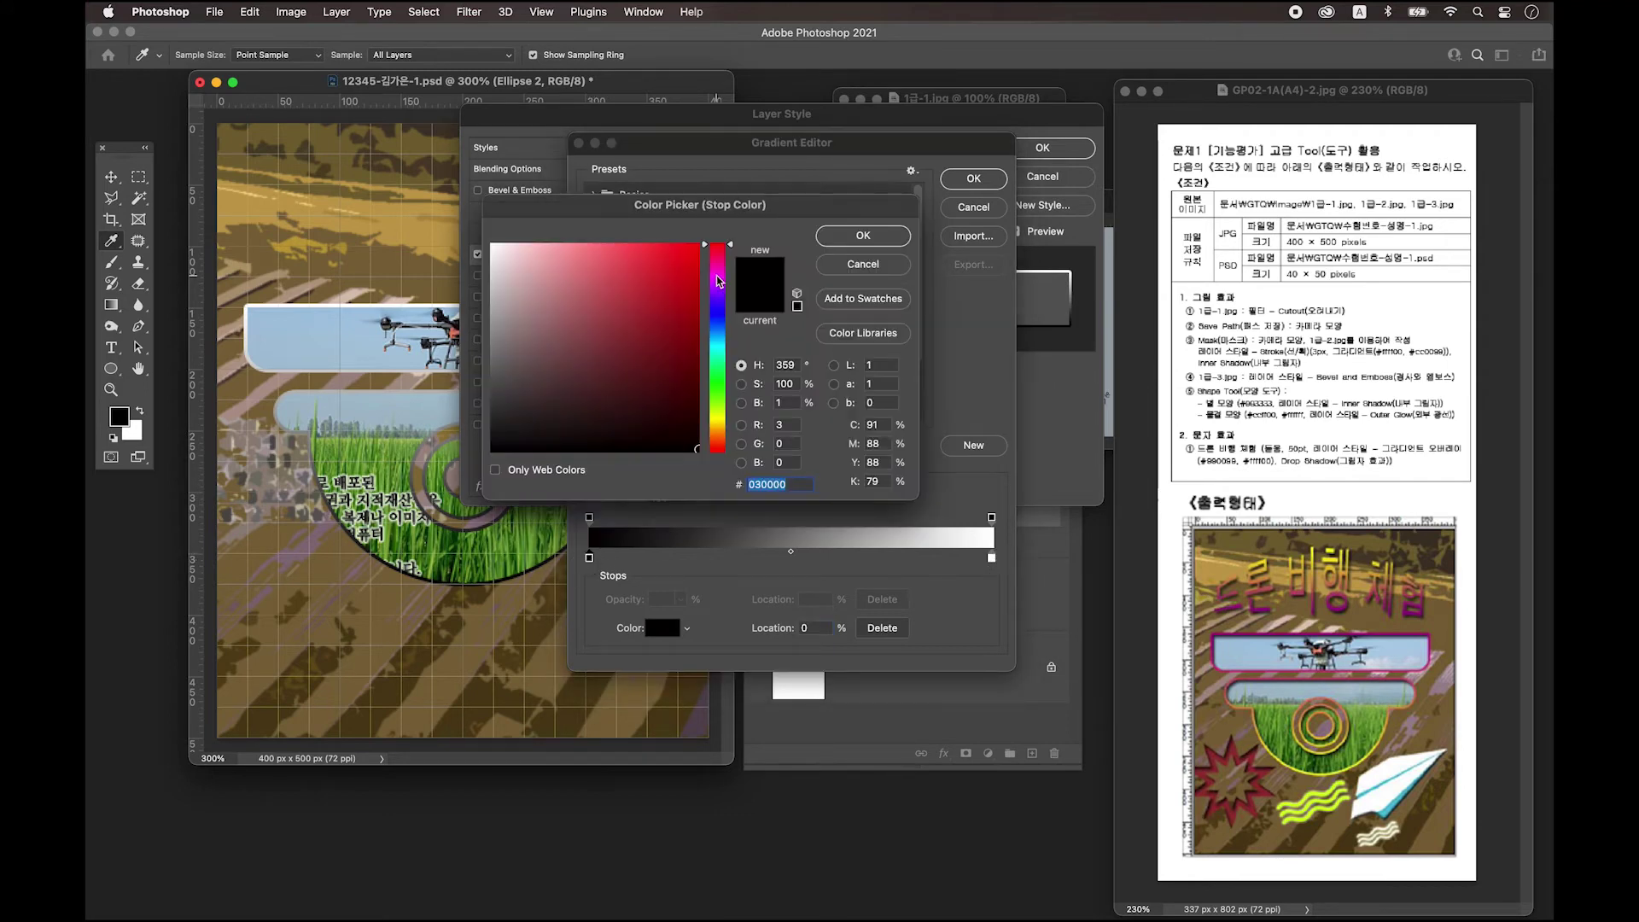
key("BackSpace")
type("ffff")
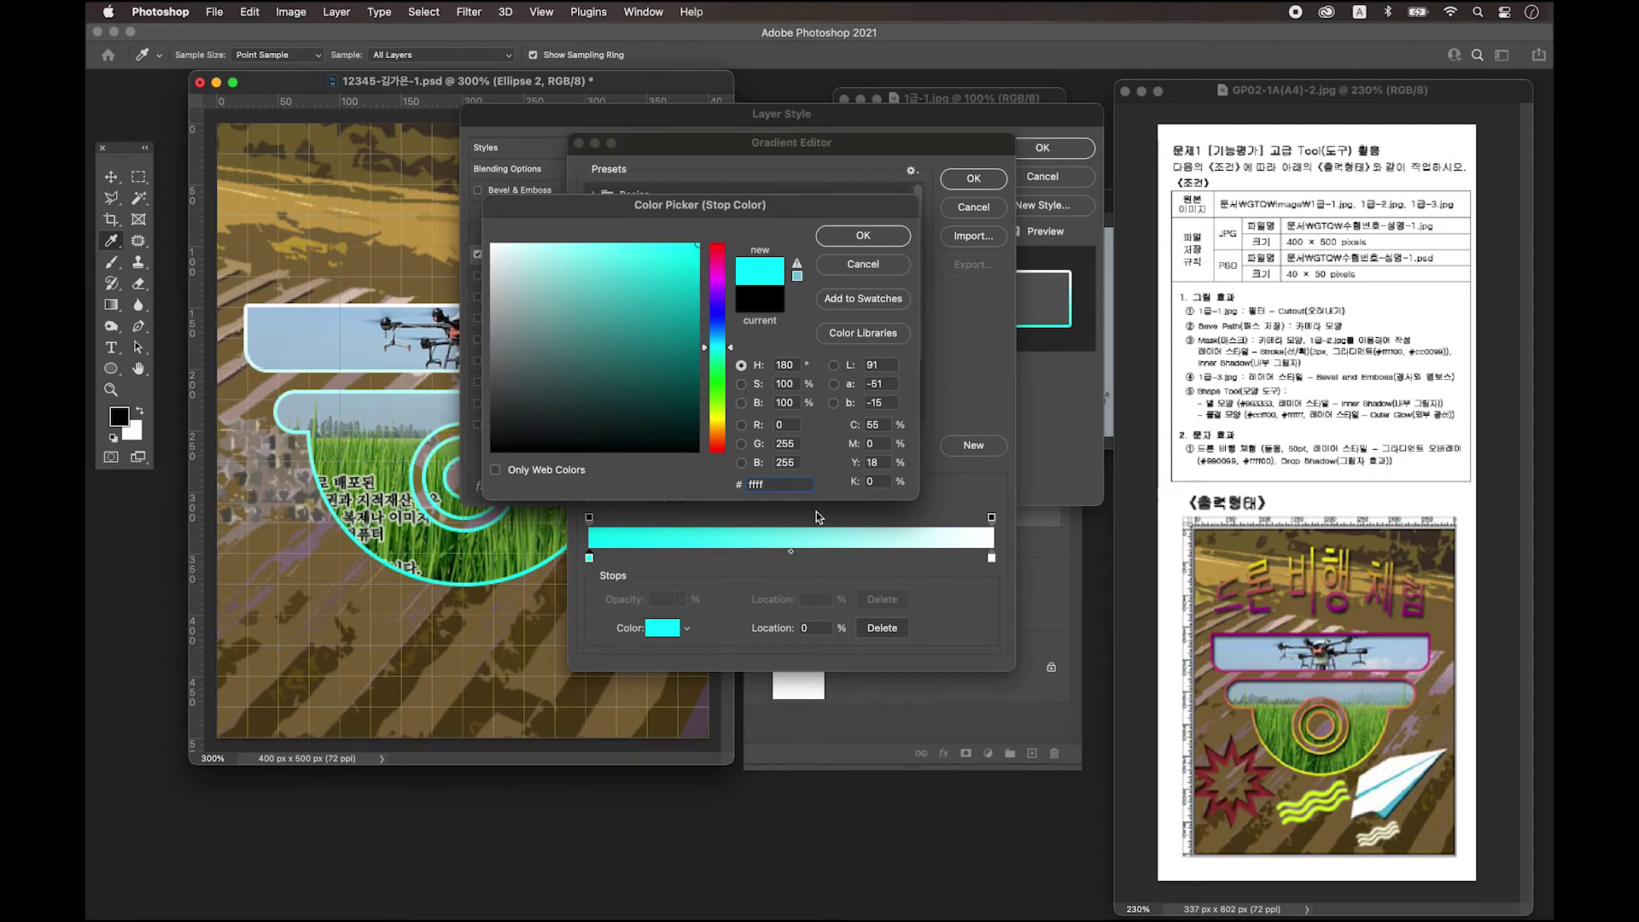
type("00")
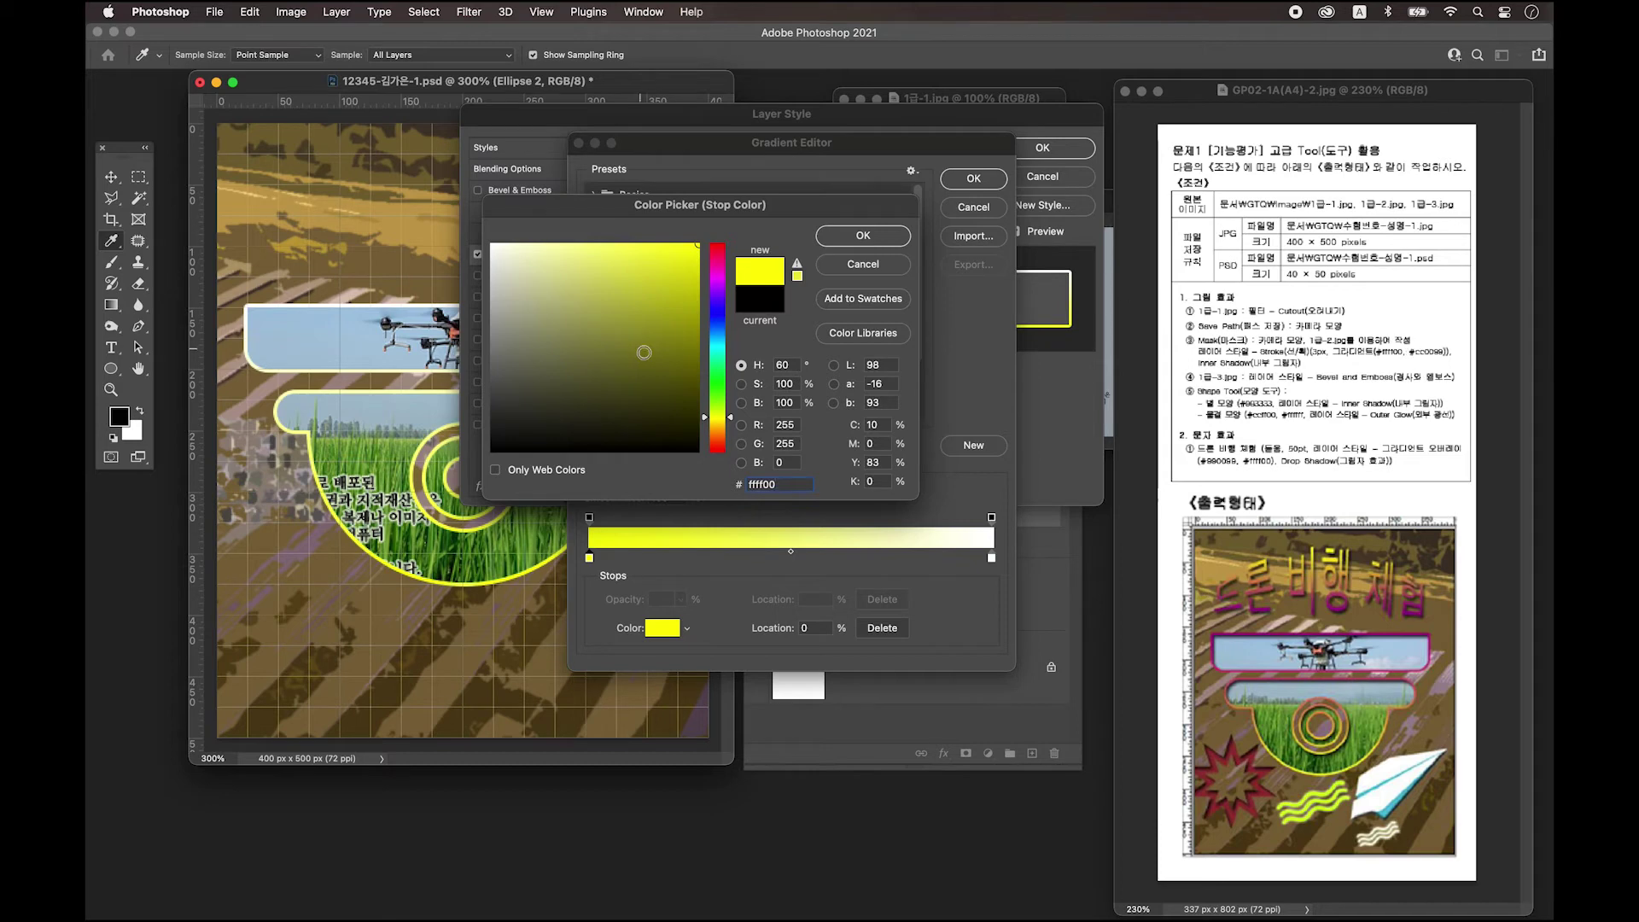
left_click(864, 236)
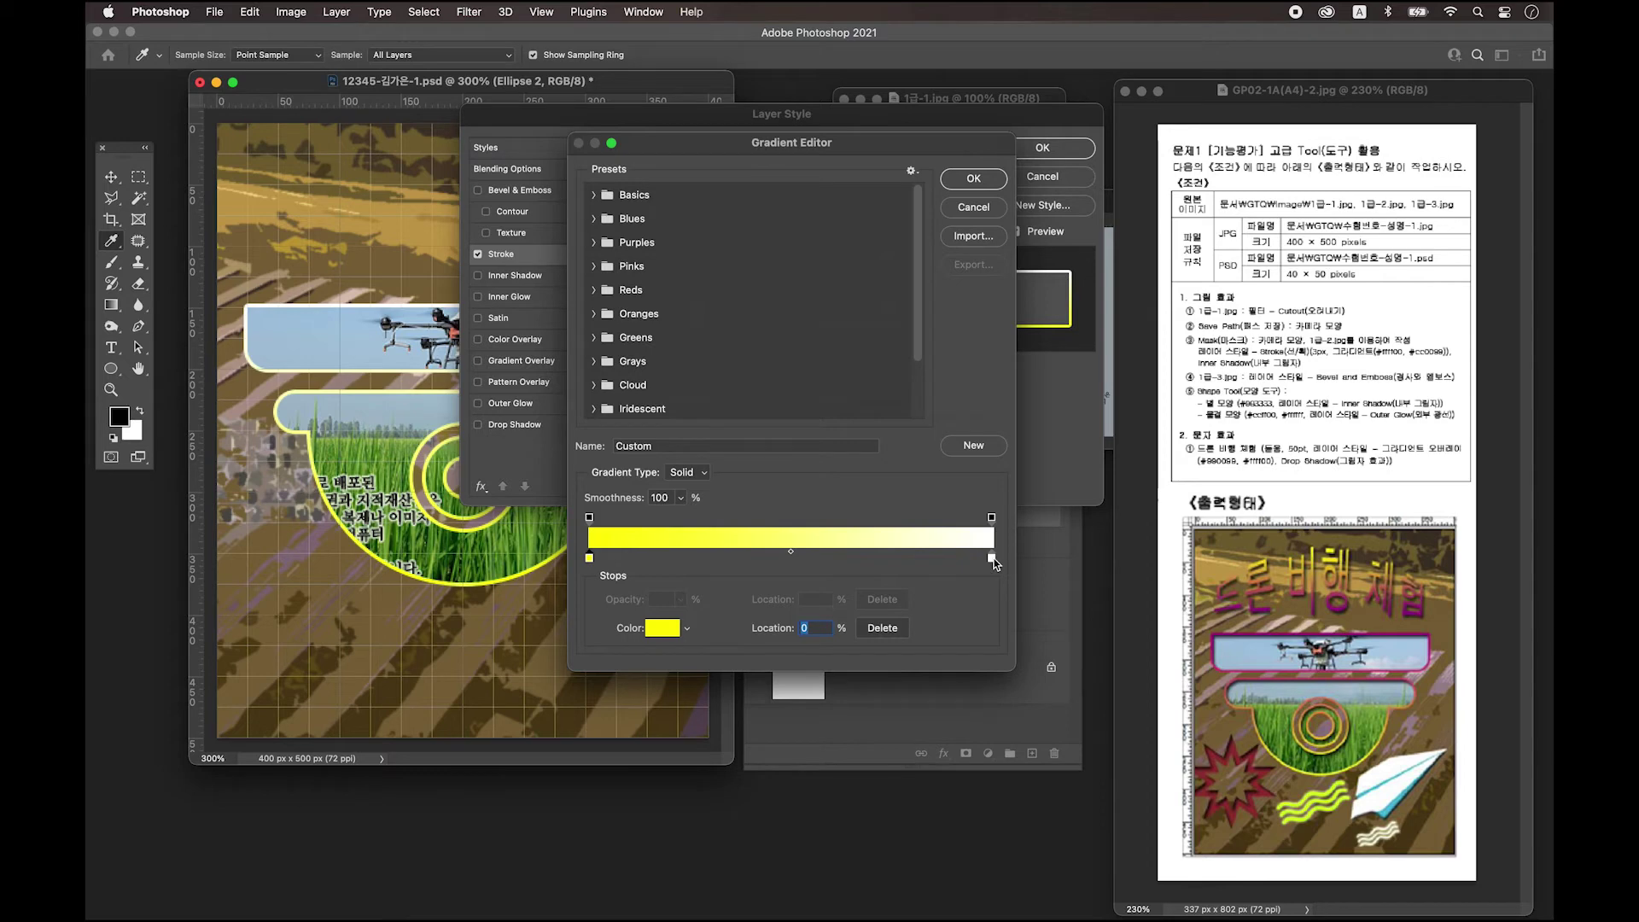
Set the right gradient stop to magenta cc0099 and accept the gradient.
double_click(992, 558)
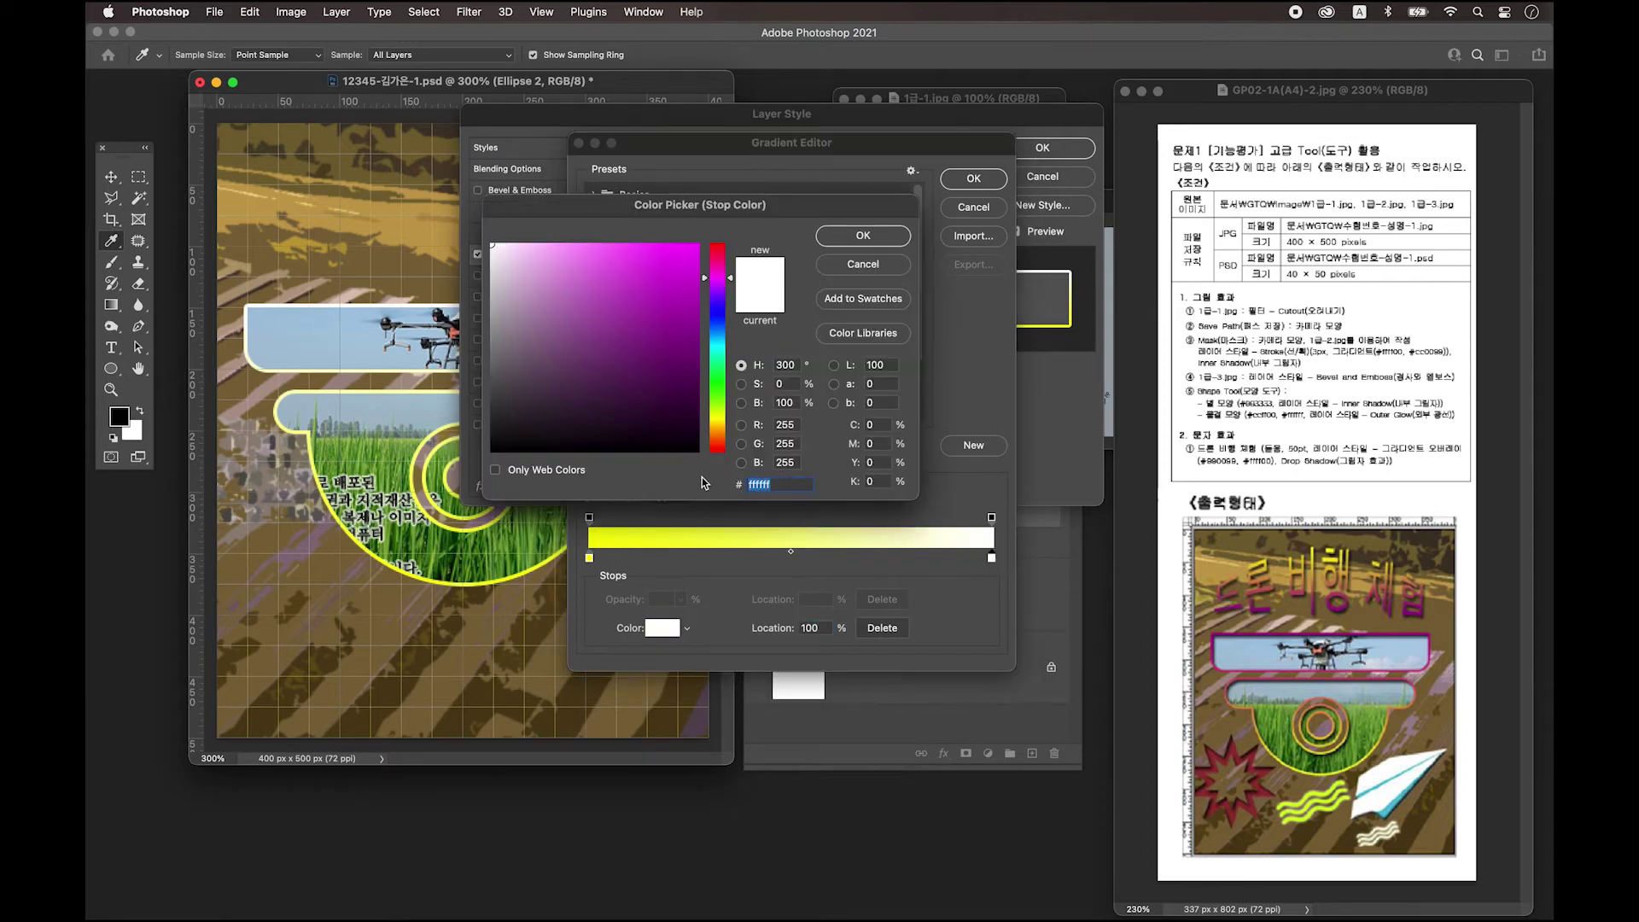
type("c")
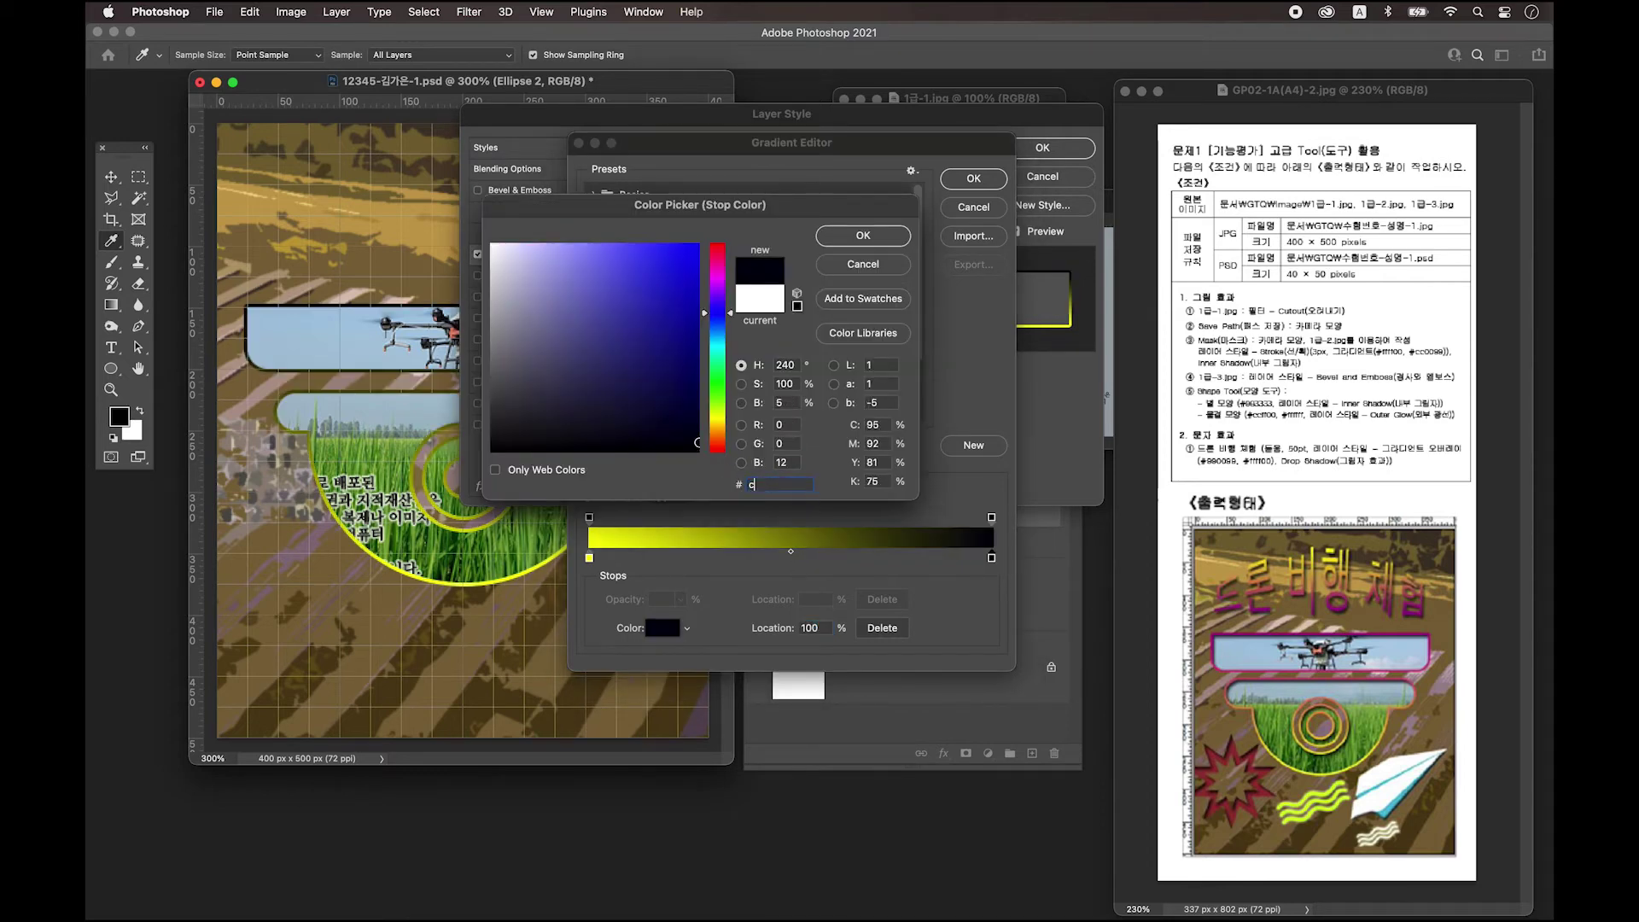
type("c0099")
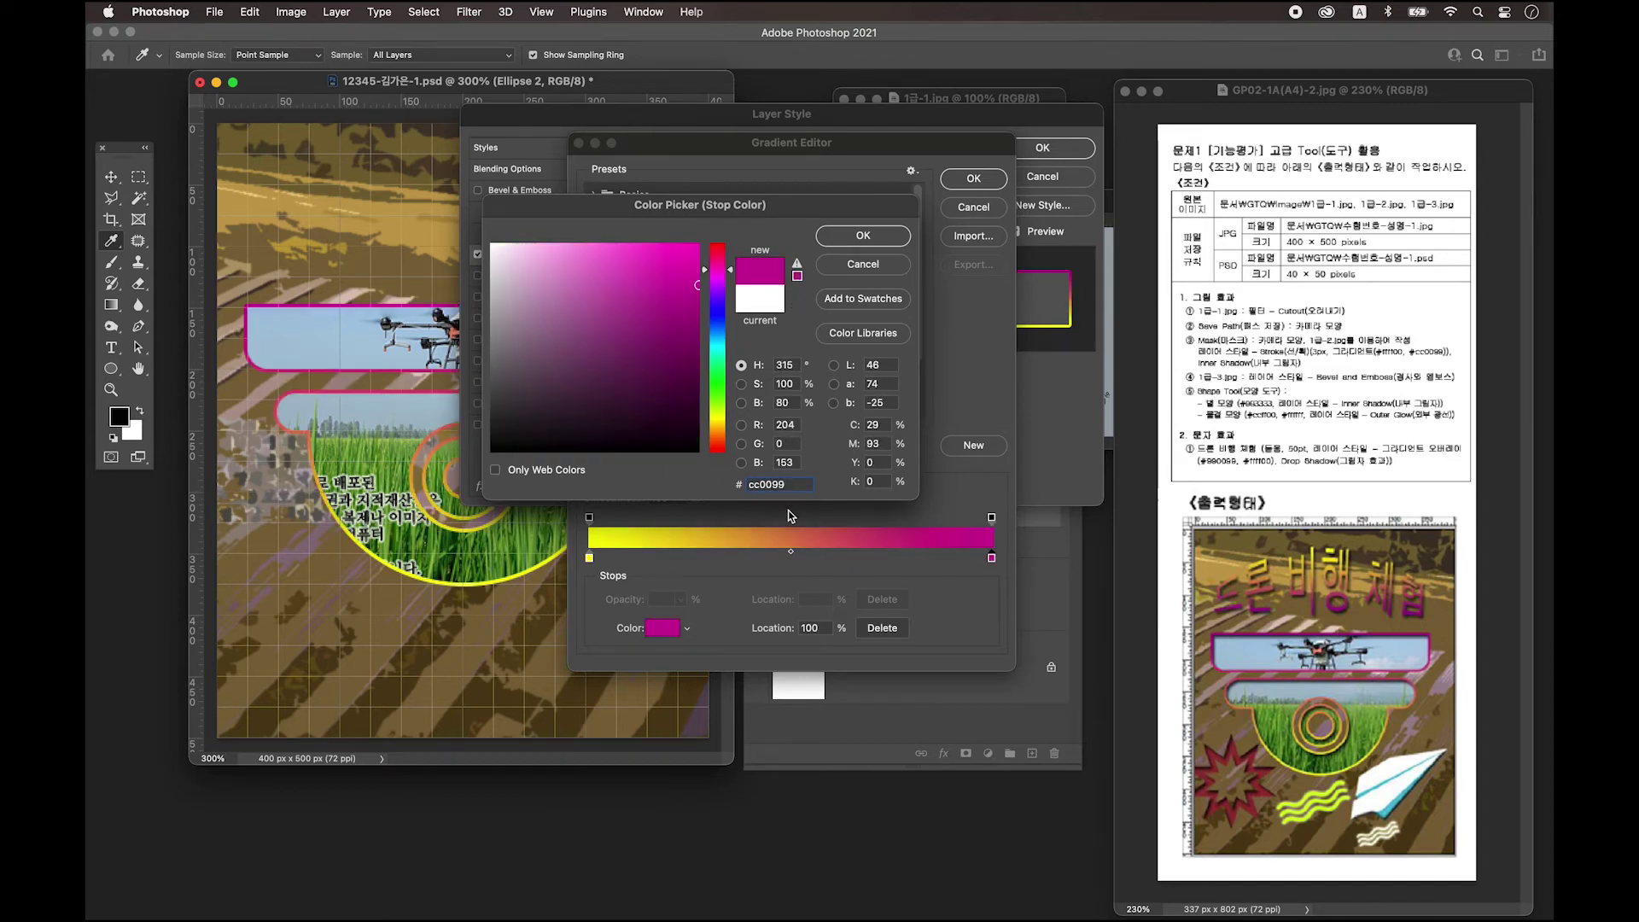
left_click(862, 236)
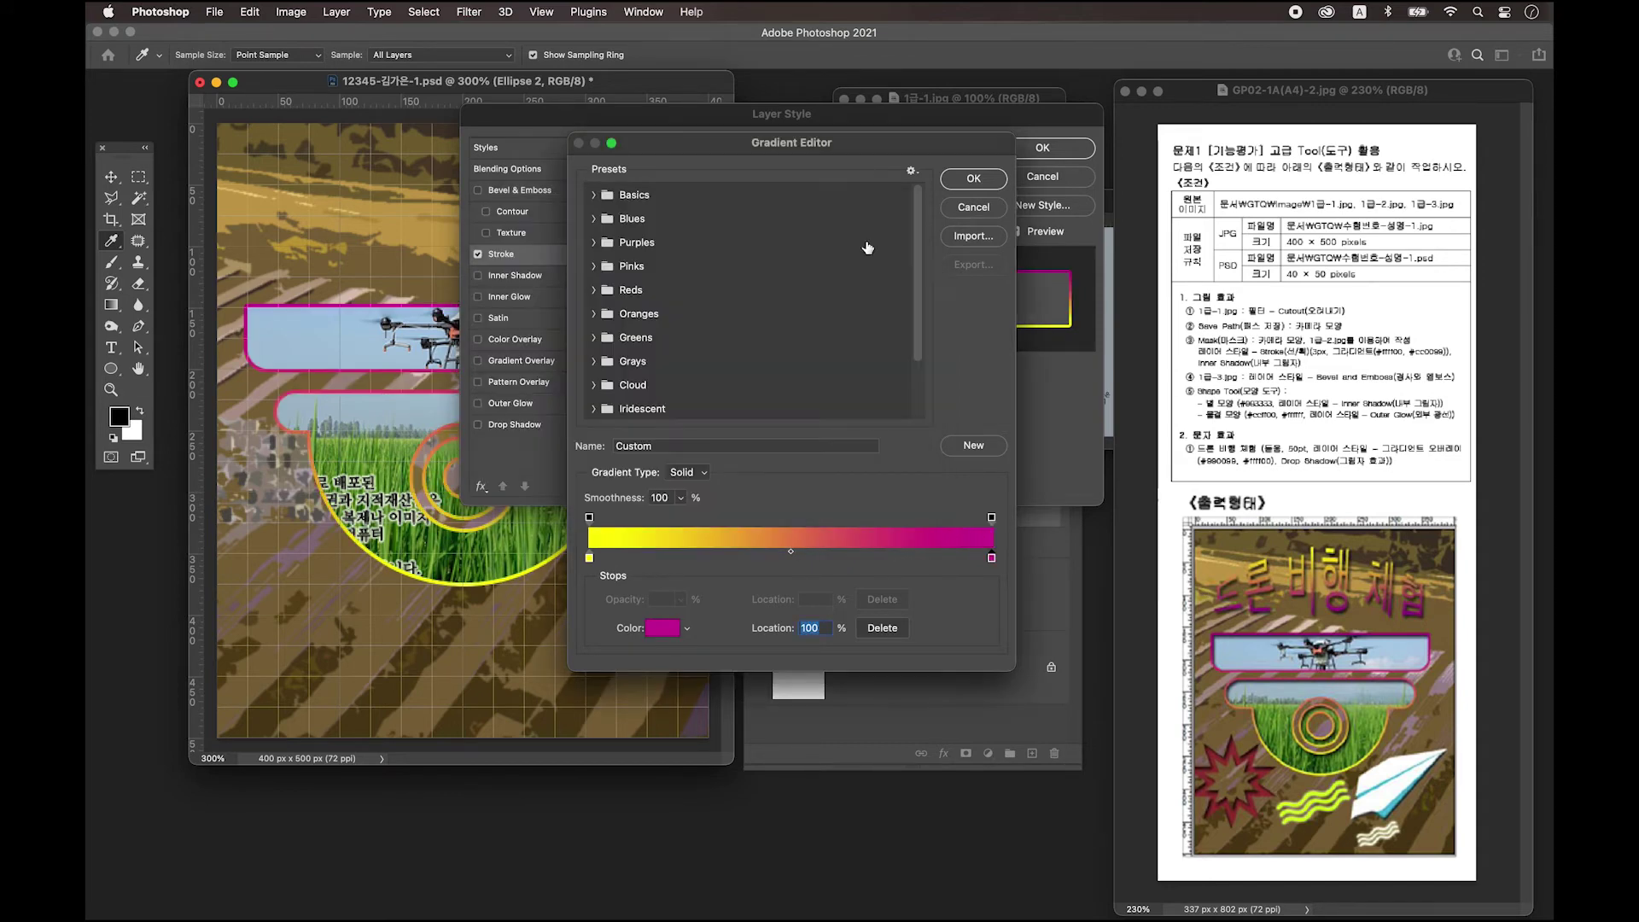
left_click(973, 181)
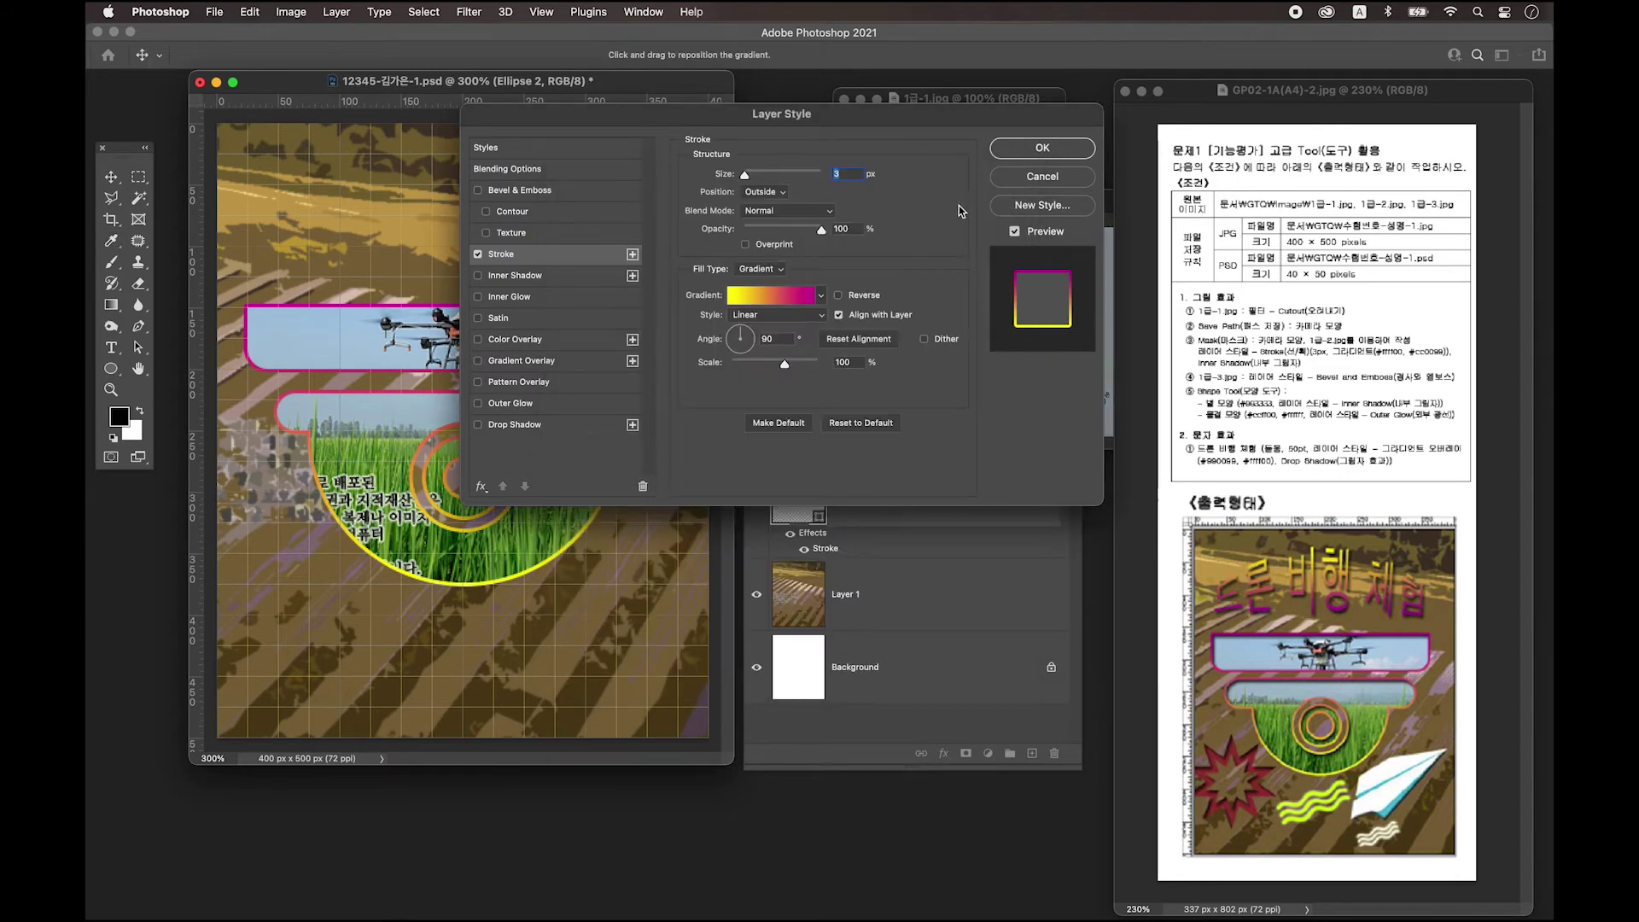
Add an Inner Shadow at 66% opacity, 6 px distance, 5 px size, and apply the layer style.
left_click_drag(741, 117, 790, 252)
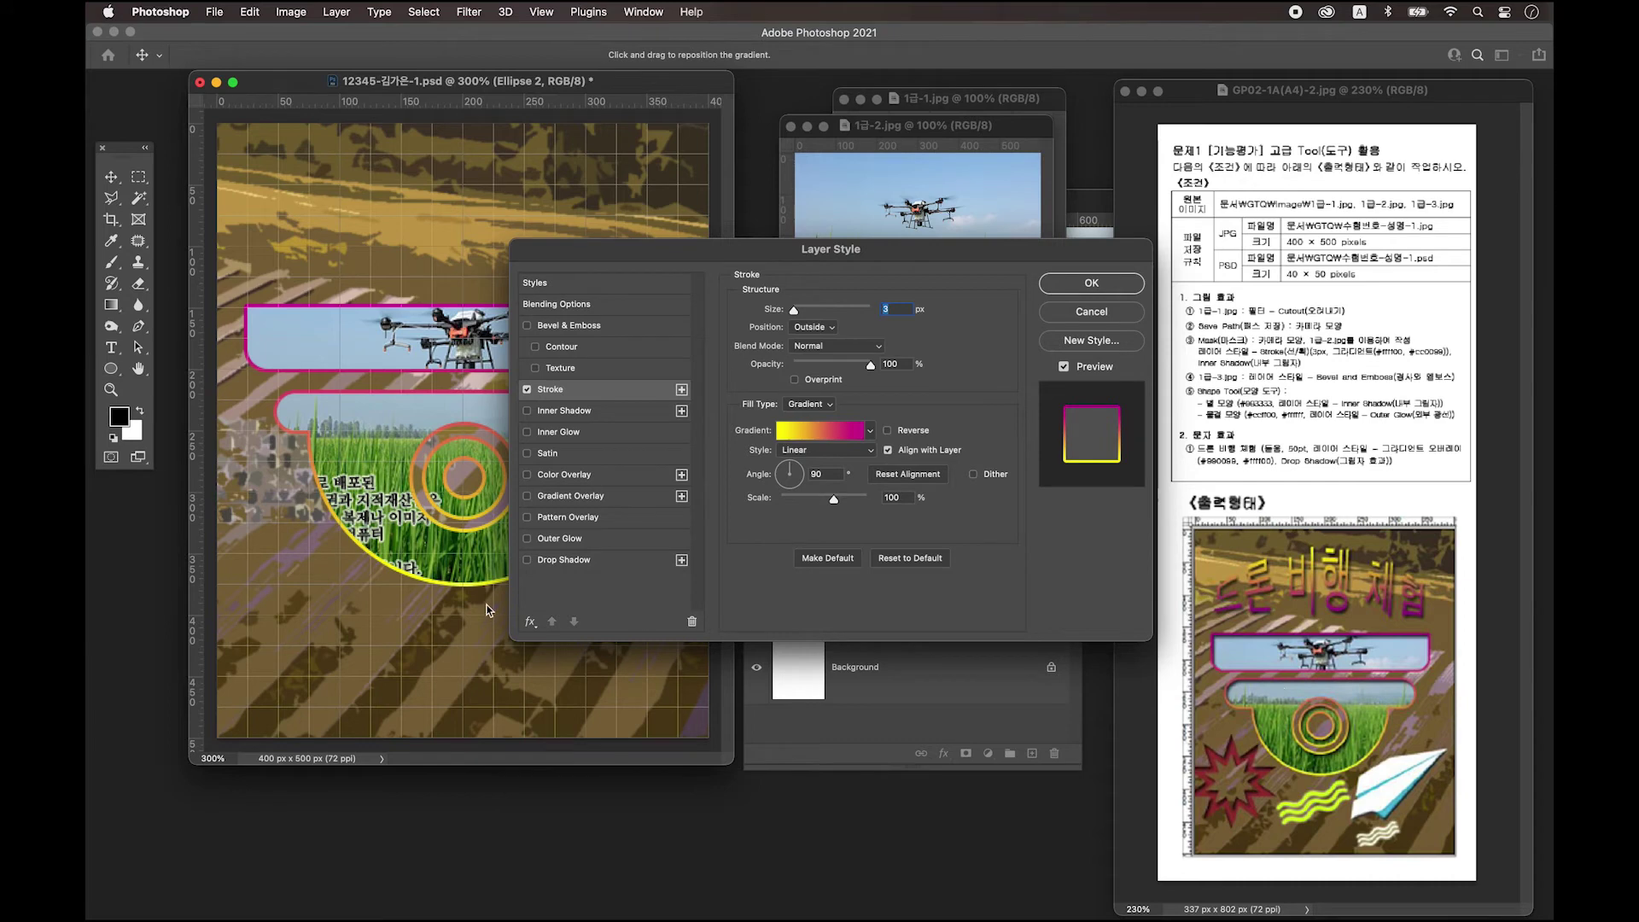
left_click_drag(666, 250, 671, 587)
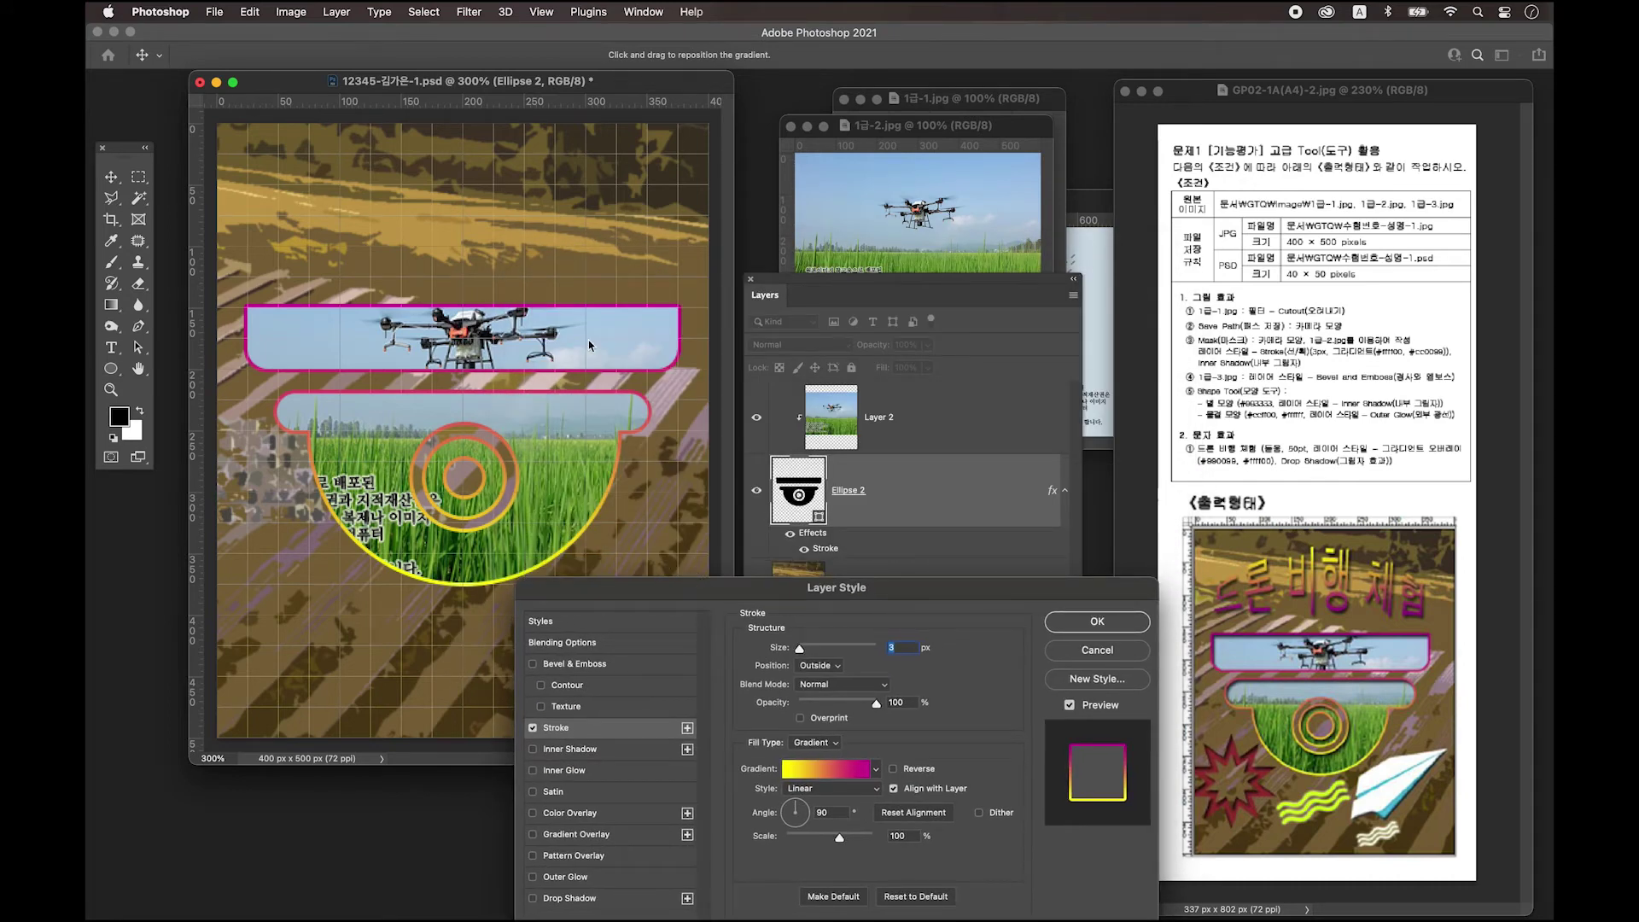
left_click(936, 591)
left_click_drag(936, 591, 963, 186)
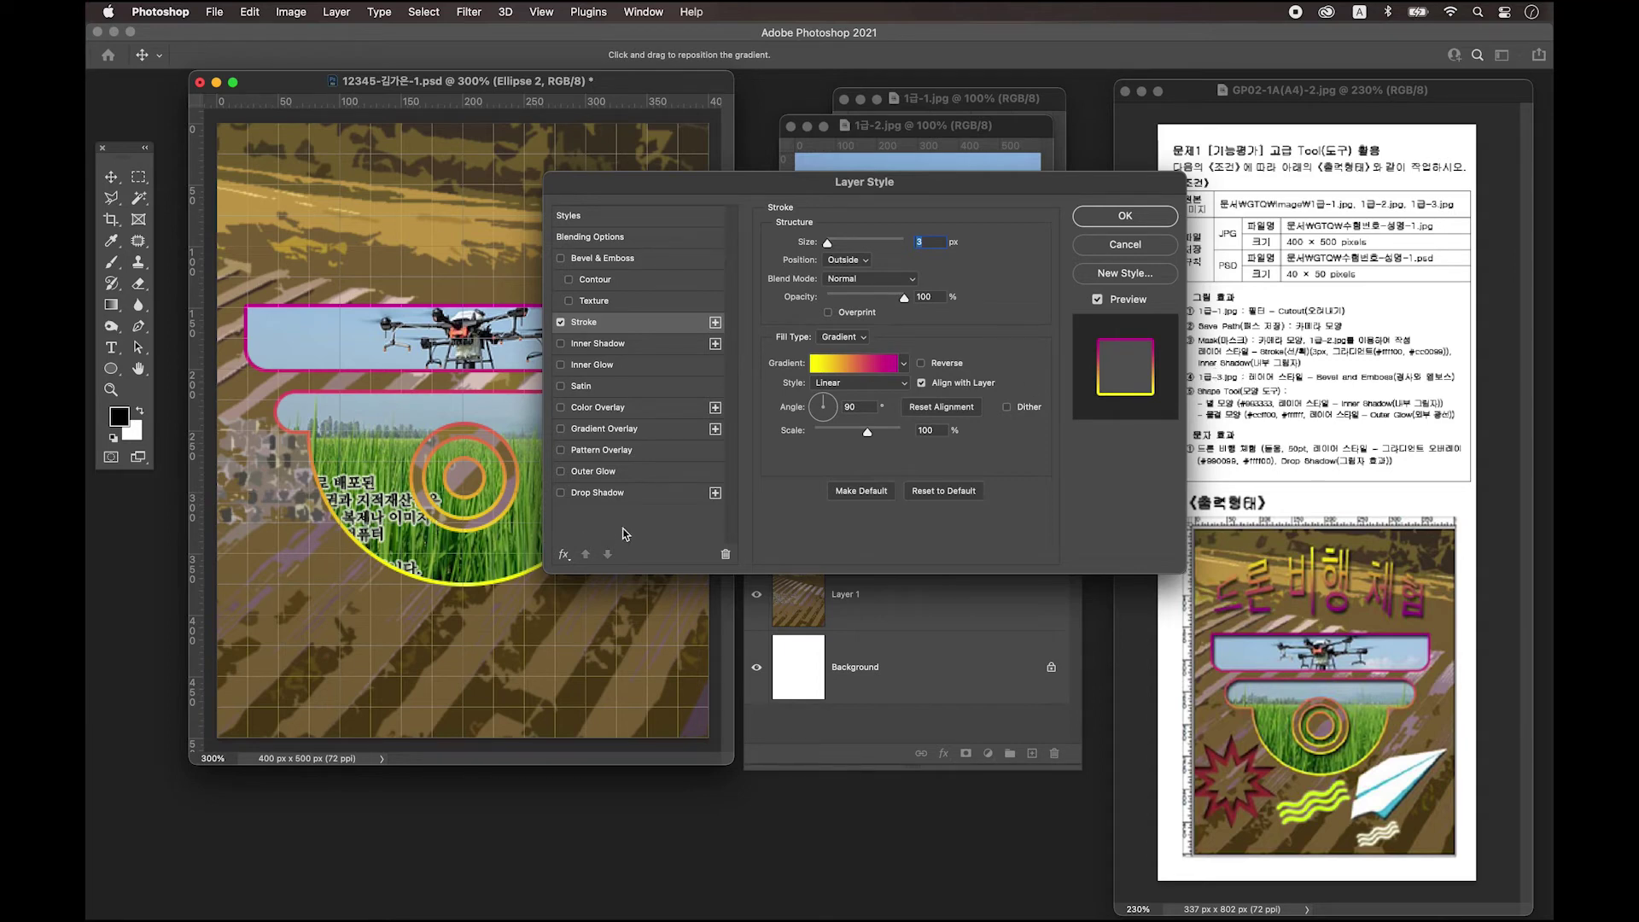
left_click(608, 345)
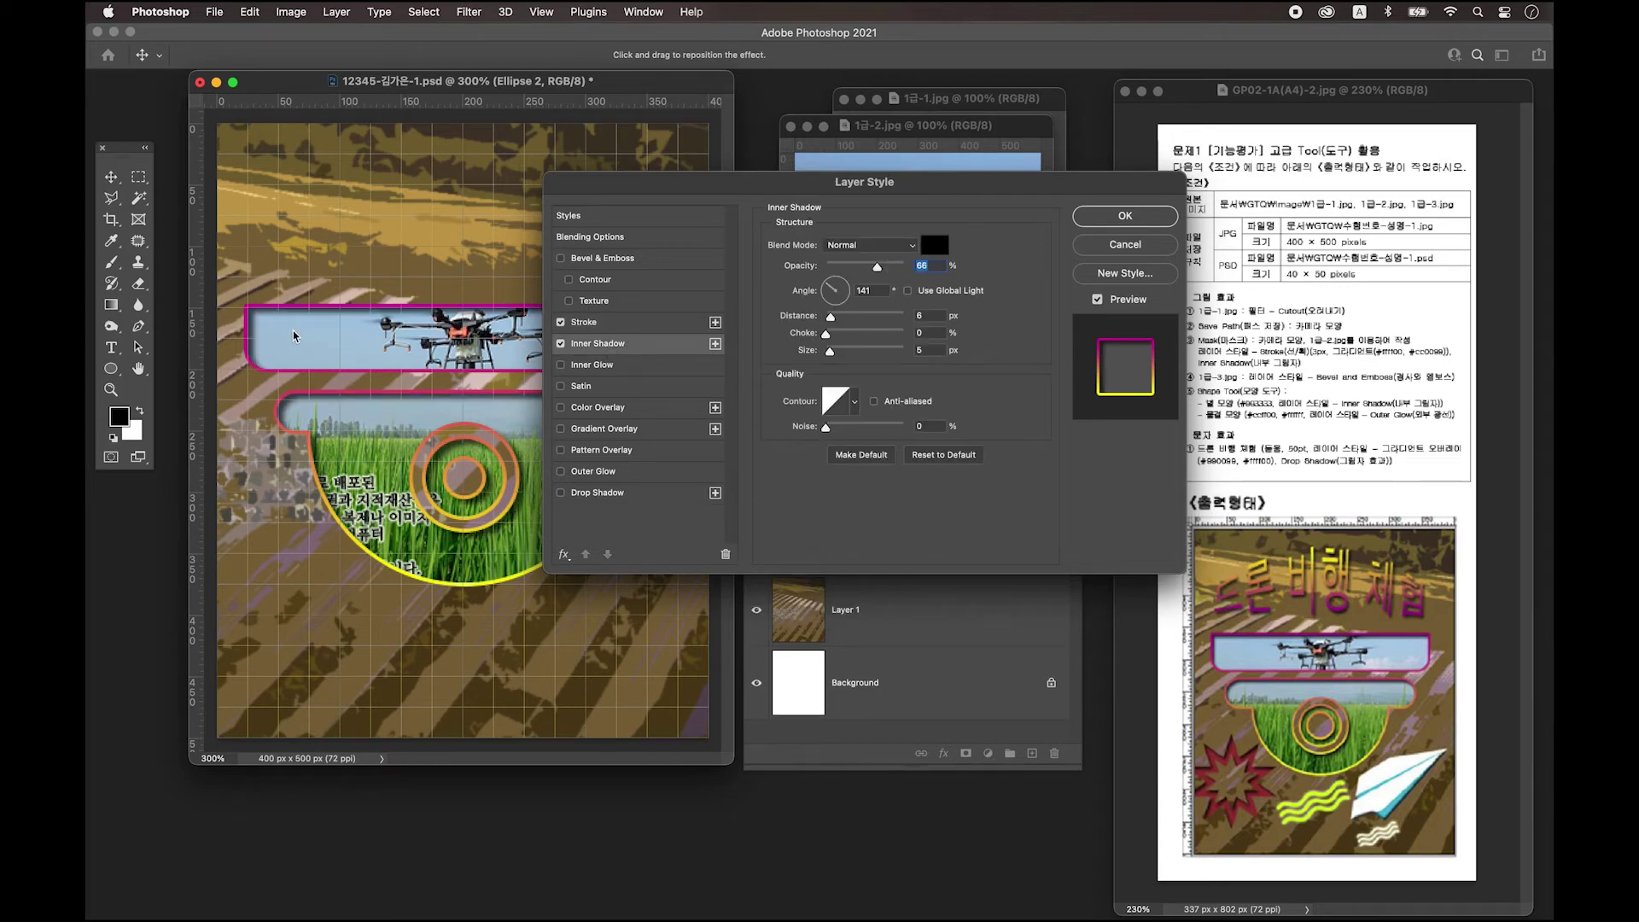
left_click_drag(741, 192, 741, 482)
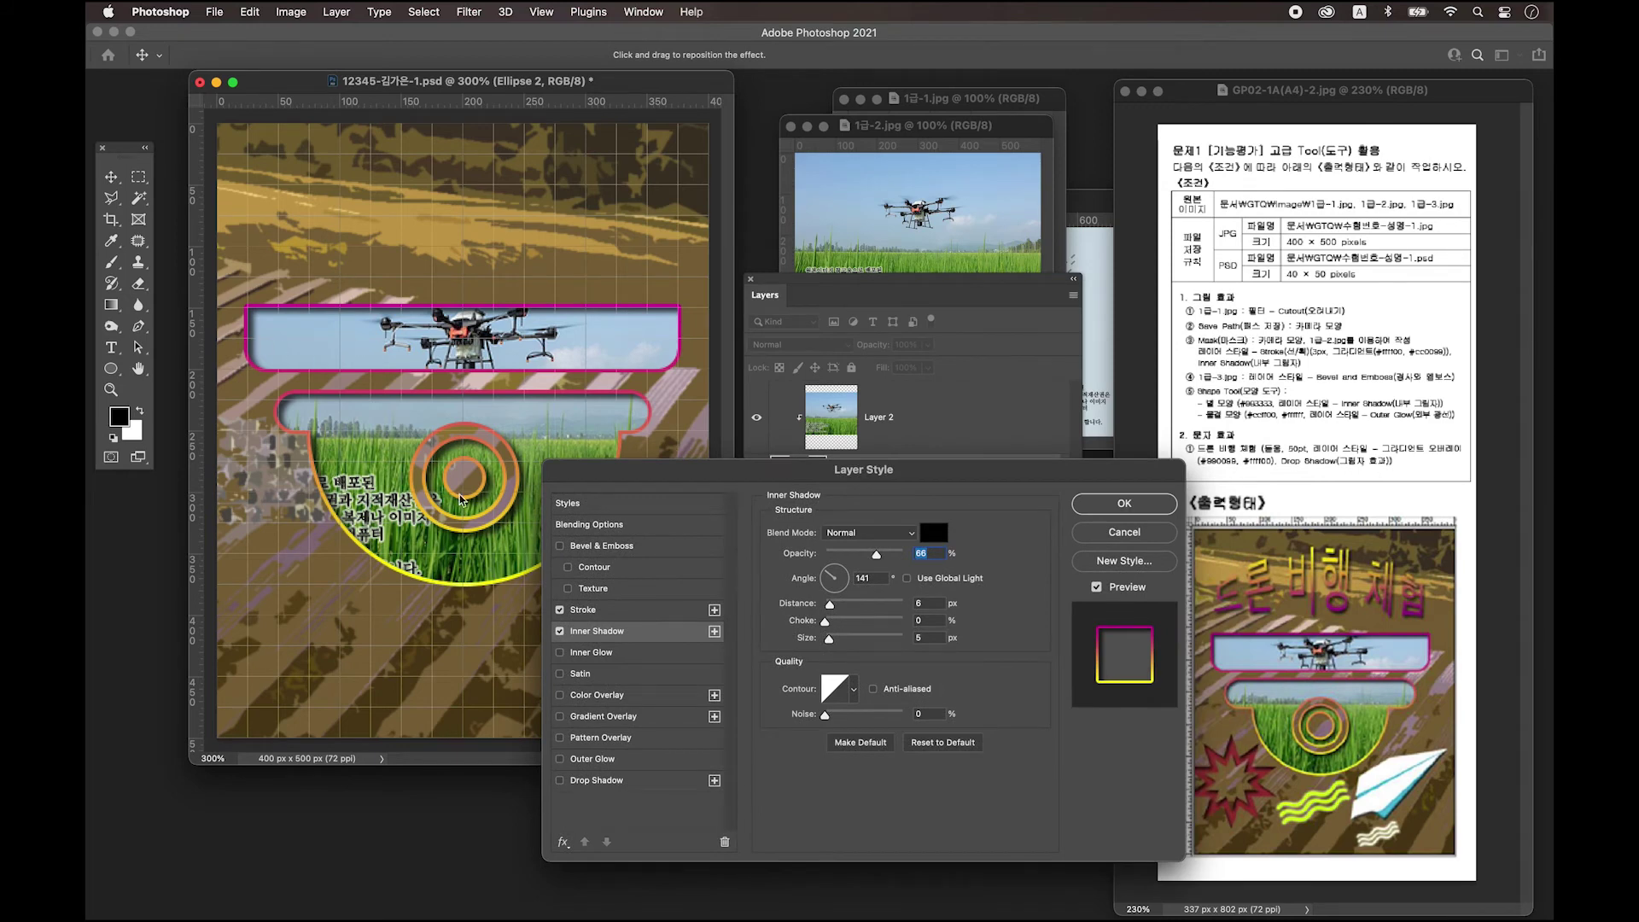
left_click_drag(813, 478, 768, 327)
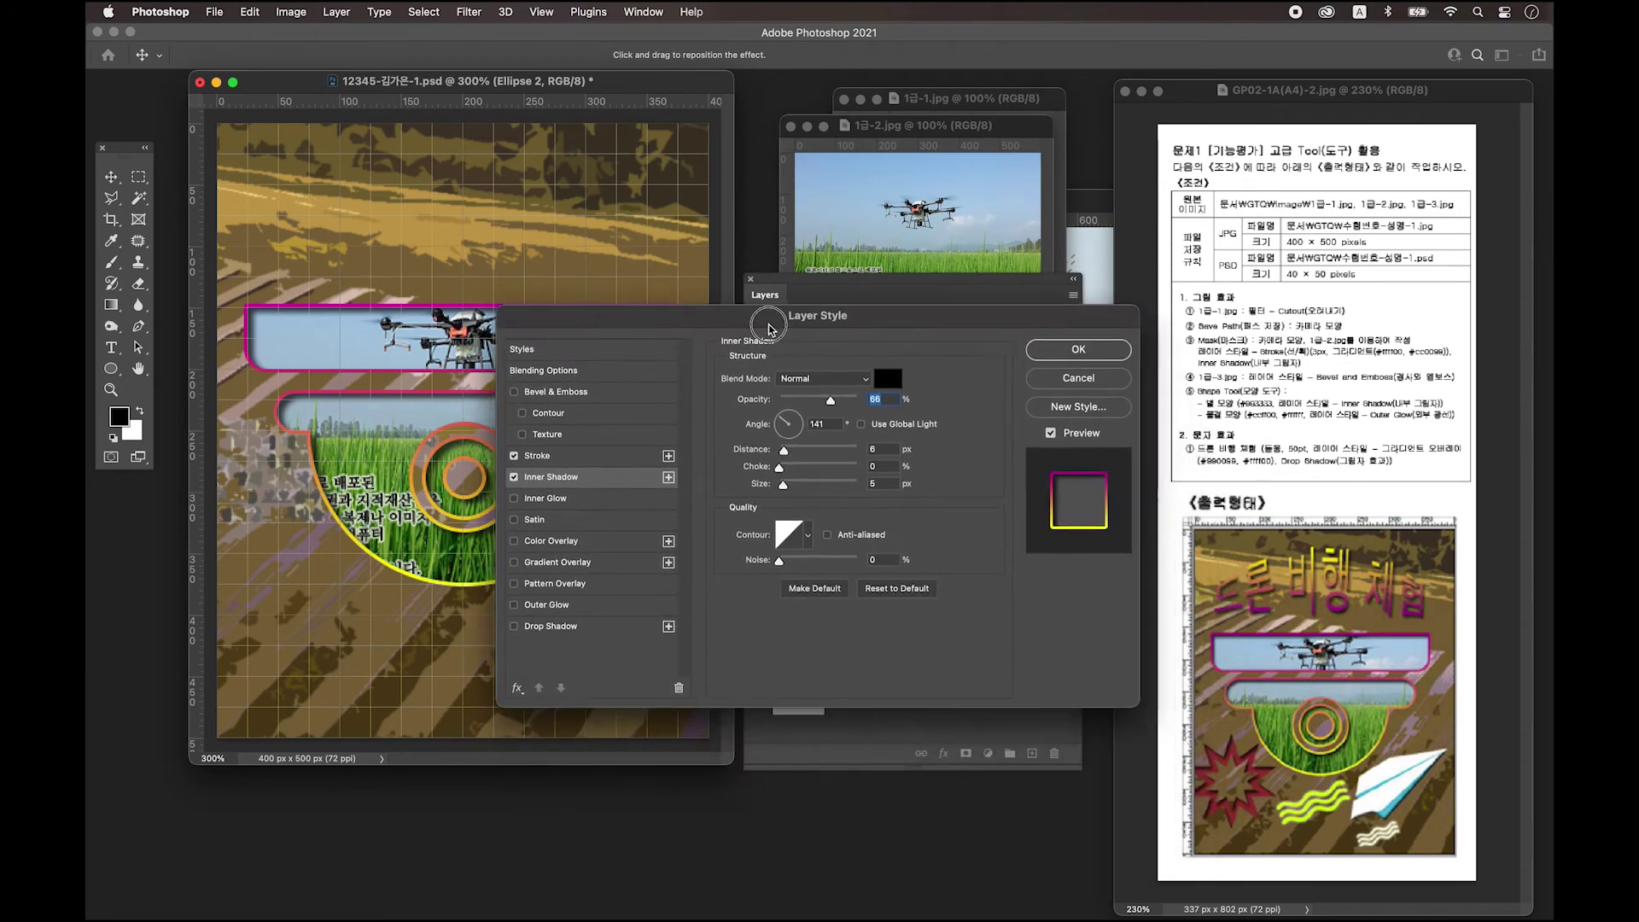
left_click(1072, 353)
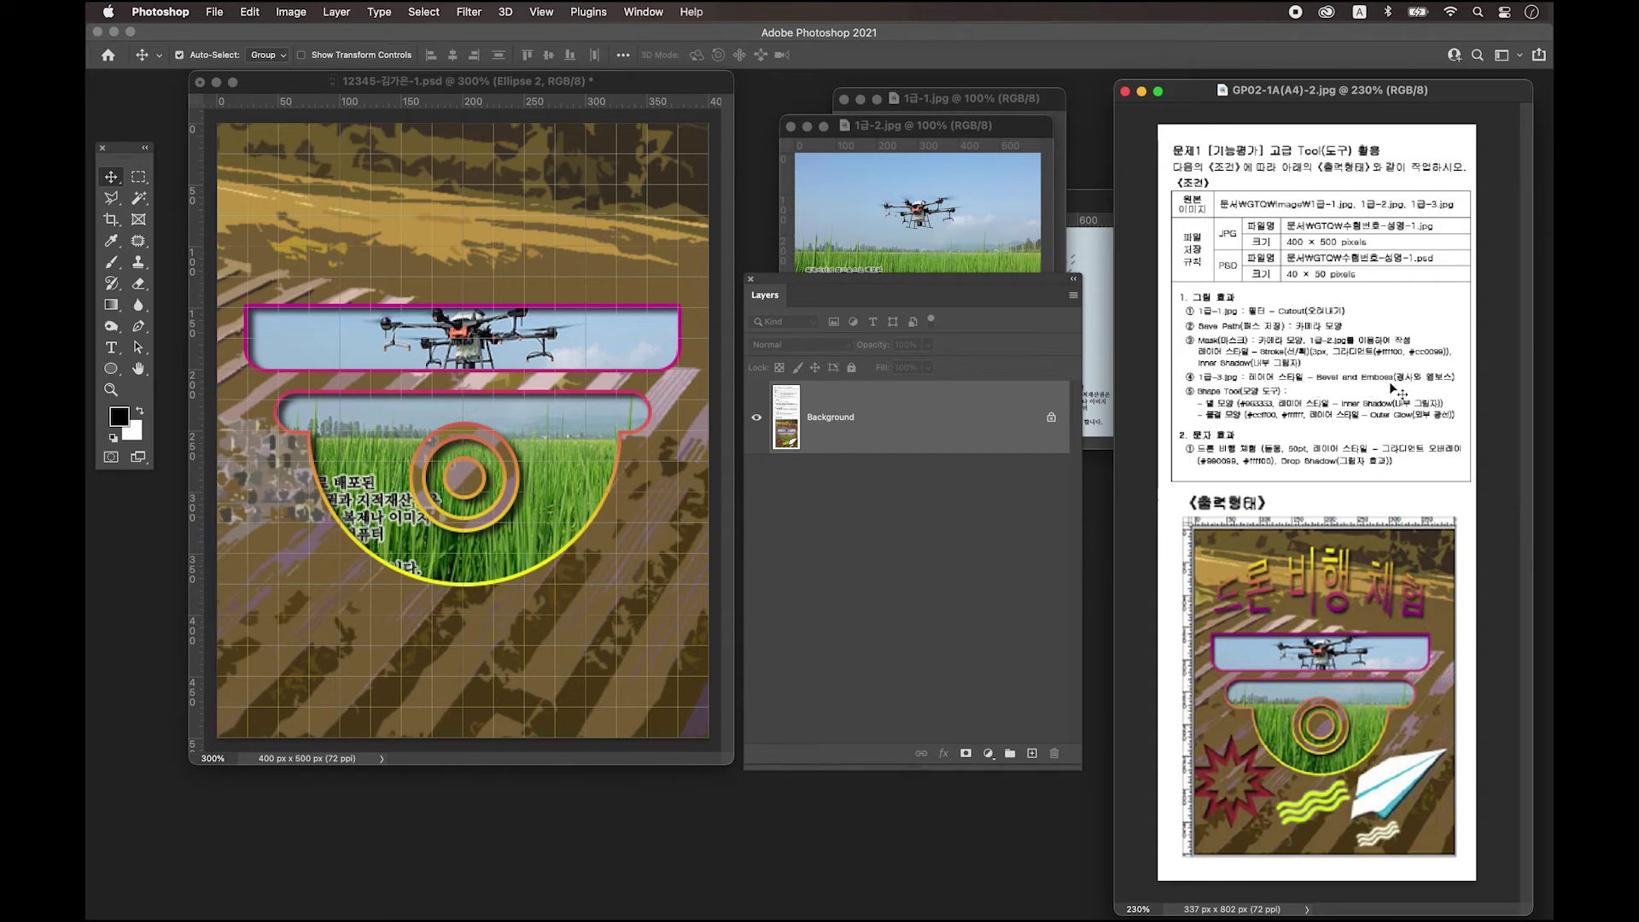
Close the 1급-2.jpg and 1급-1.jpg drone source images.
left_click(951, 134)
left_click_drag(942, 133, 920, 160)
left_click(768, 153)
left_click_drag(935, 98, 854, 85)
left_click(763, 86)
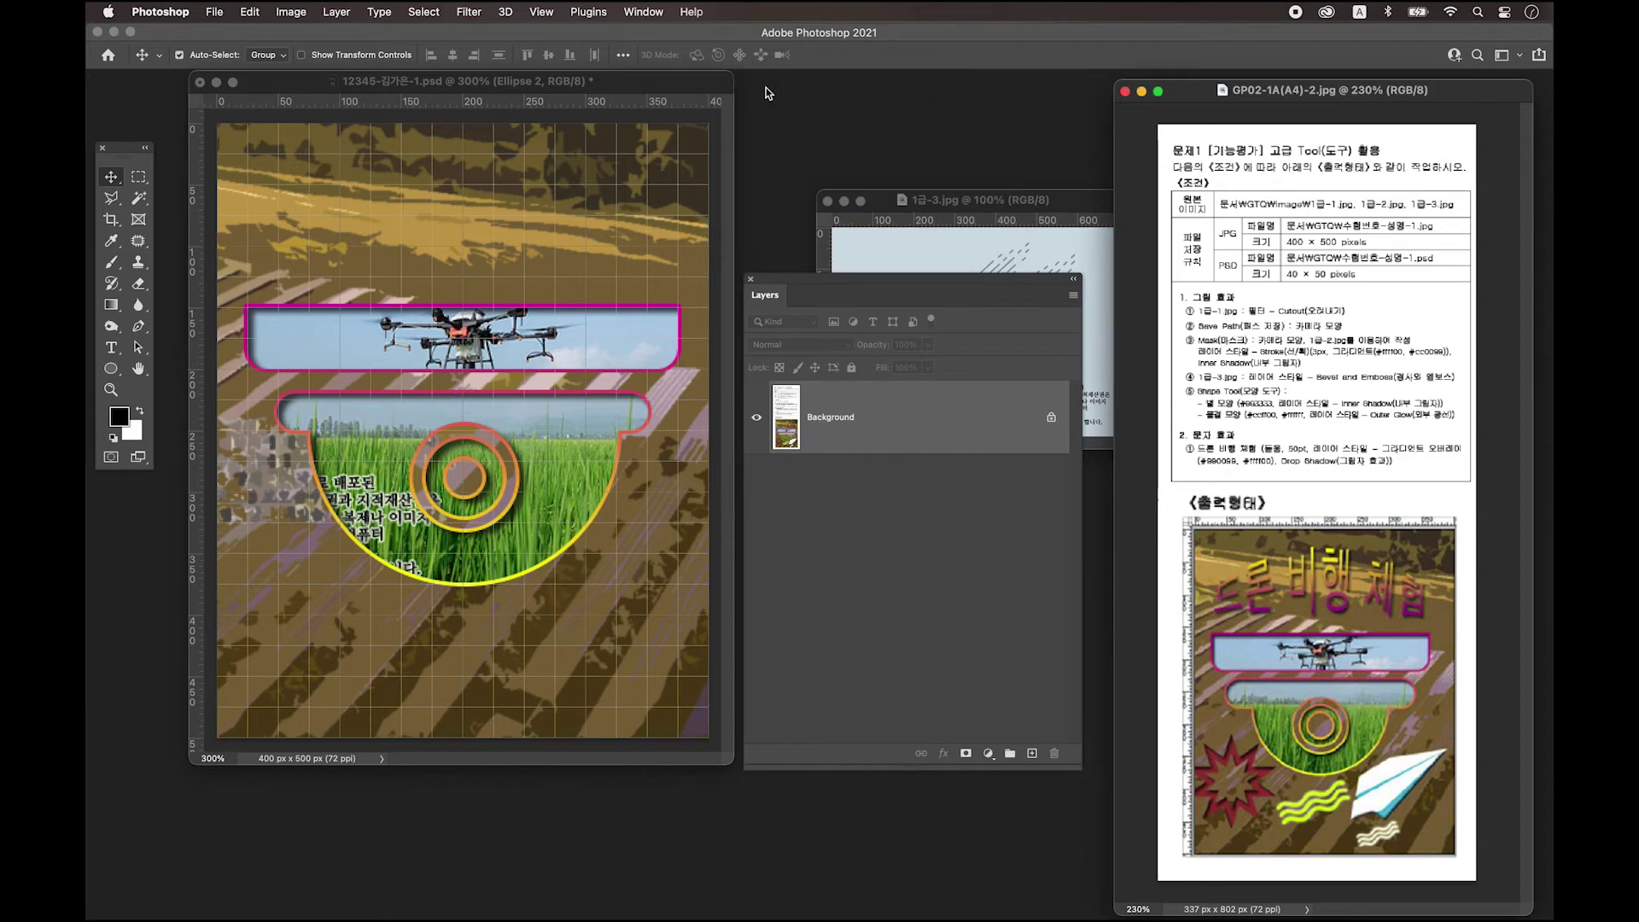
Move and enlarge the 1급-3.jpg paper-airplane window so the whole image is visible.
left_click(978, 208)
left_click_drag(978, 208, 911, 112)
left_click_drag(936, 285, 939, 382)
left_click_drag(850, 105, 367, 134)
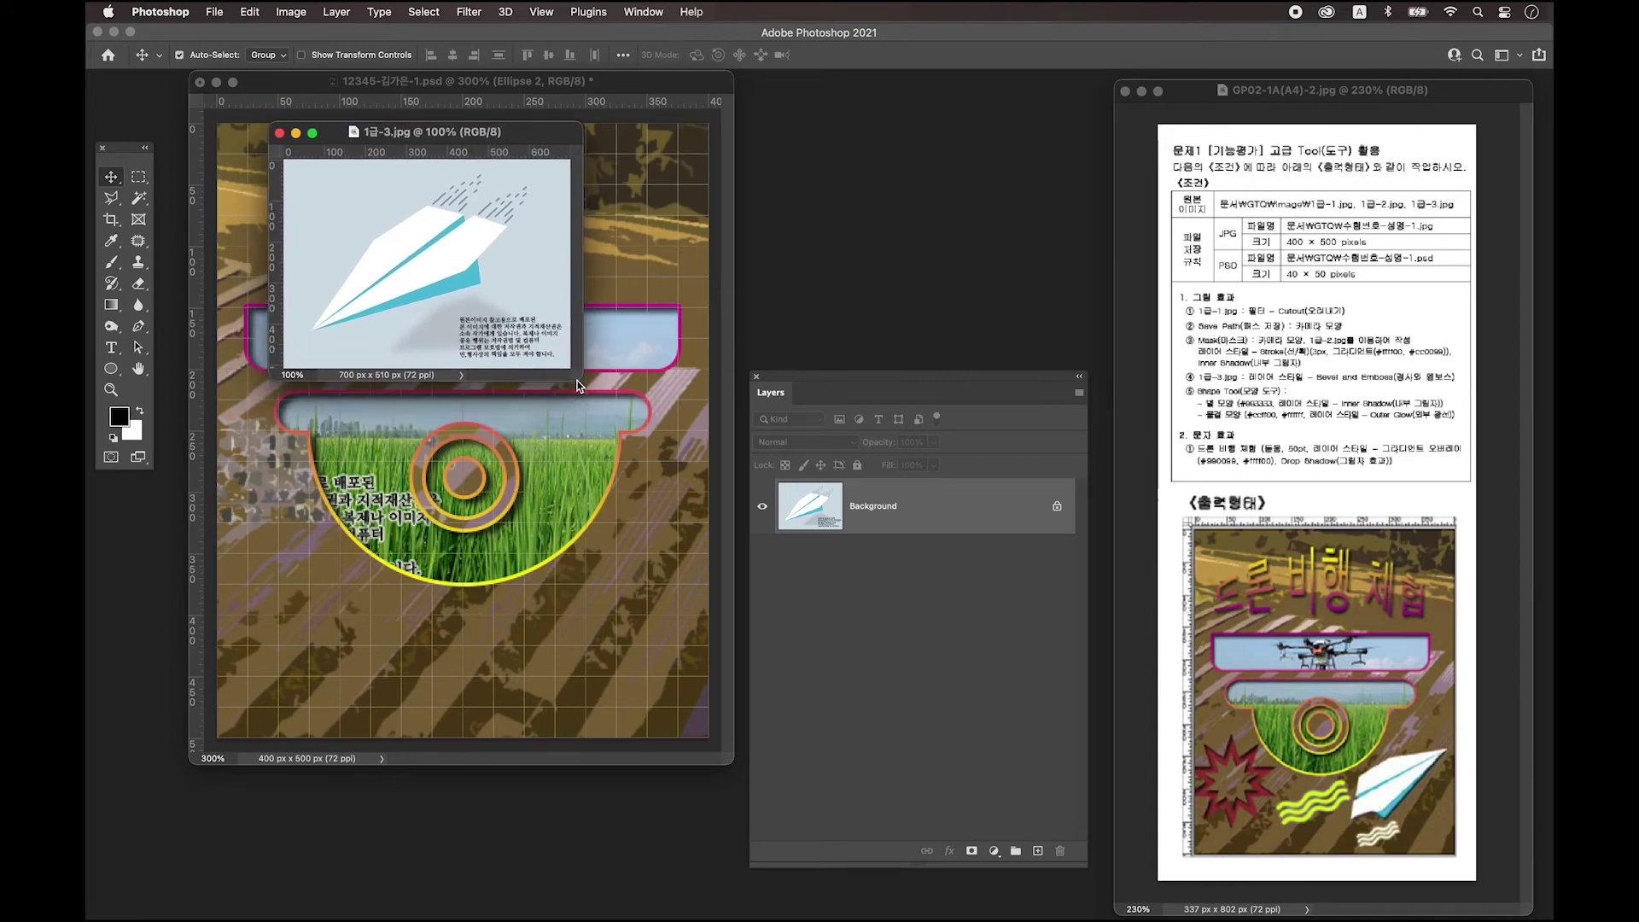
left_click_drag(580, 381, 902, 690)
left_click_drag(637, 133, 947, 128)
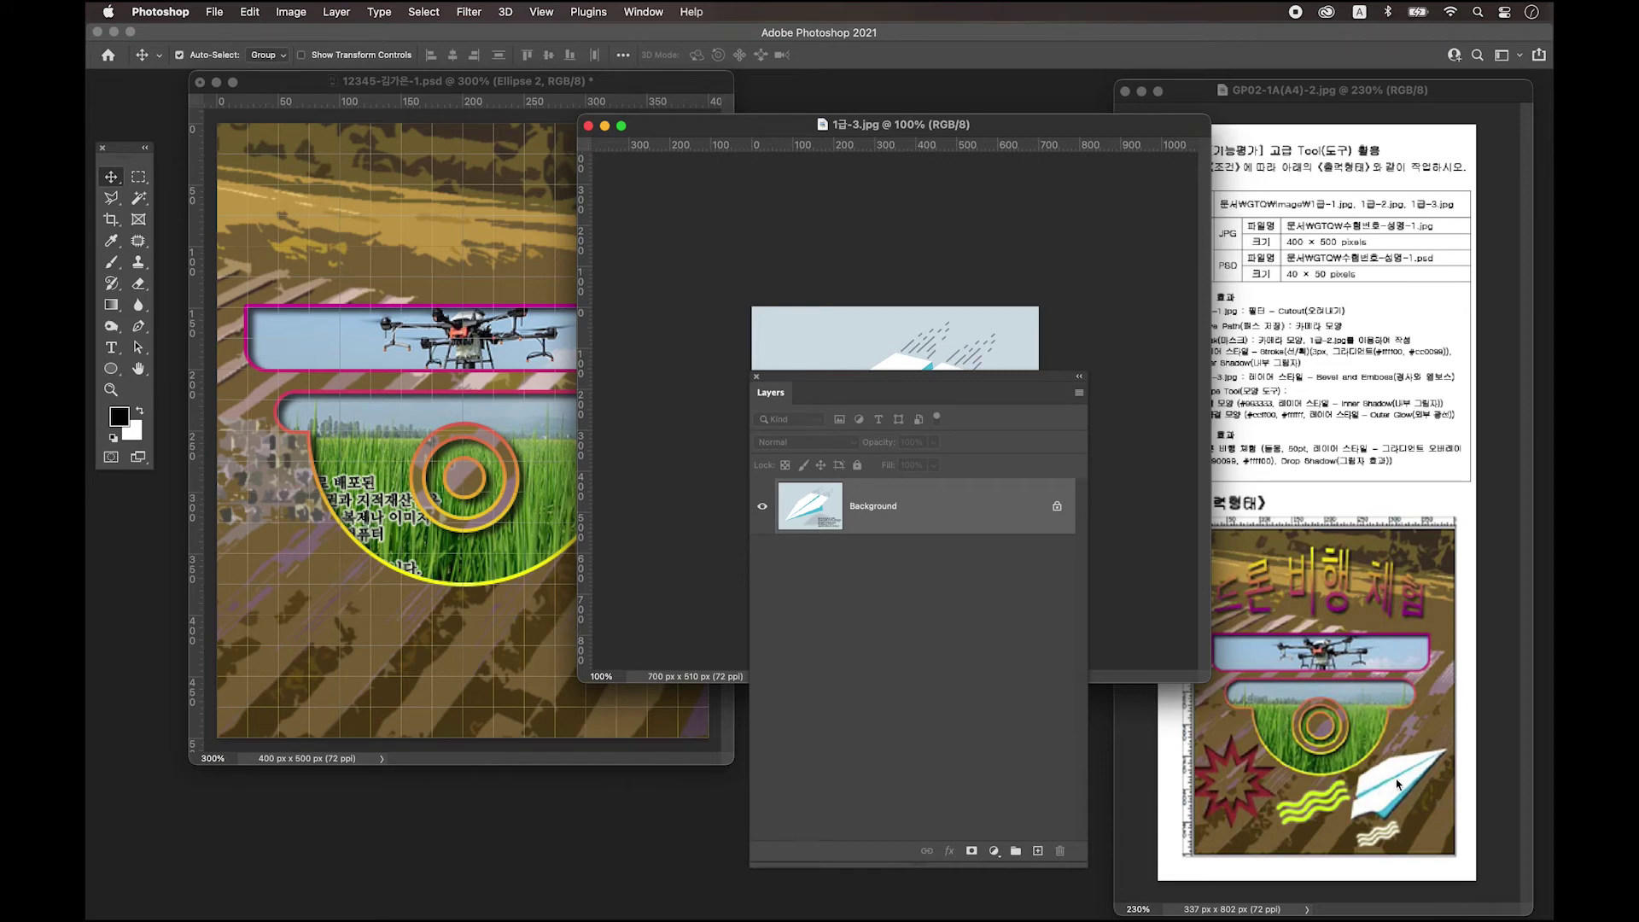
left_click_drag(841, 126, 501, 133)
left_click_drag(901, 384, 943, 334)
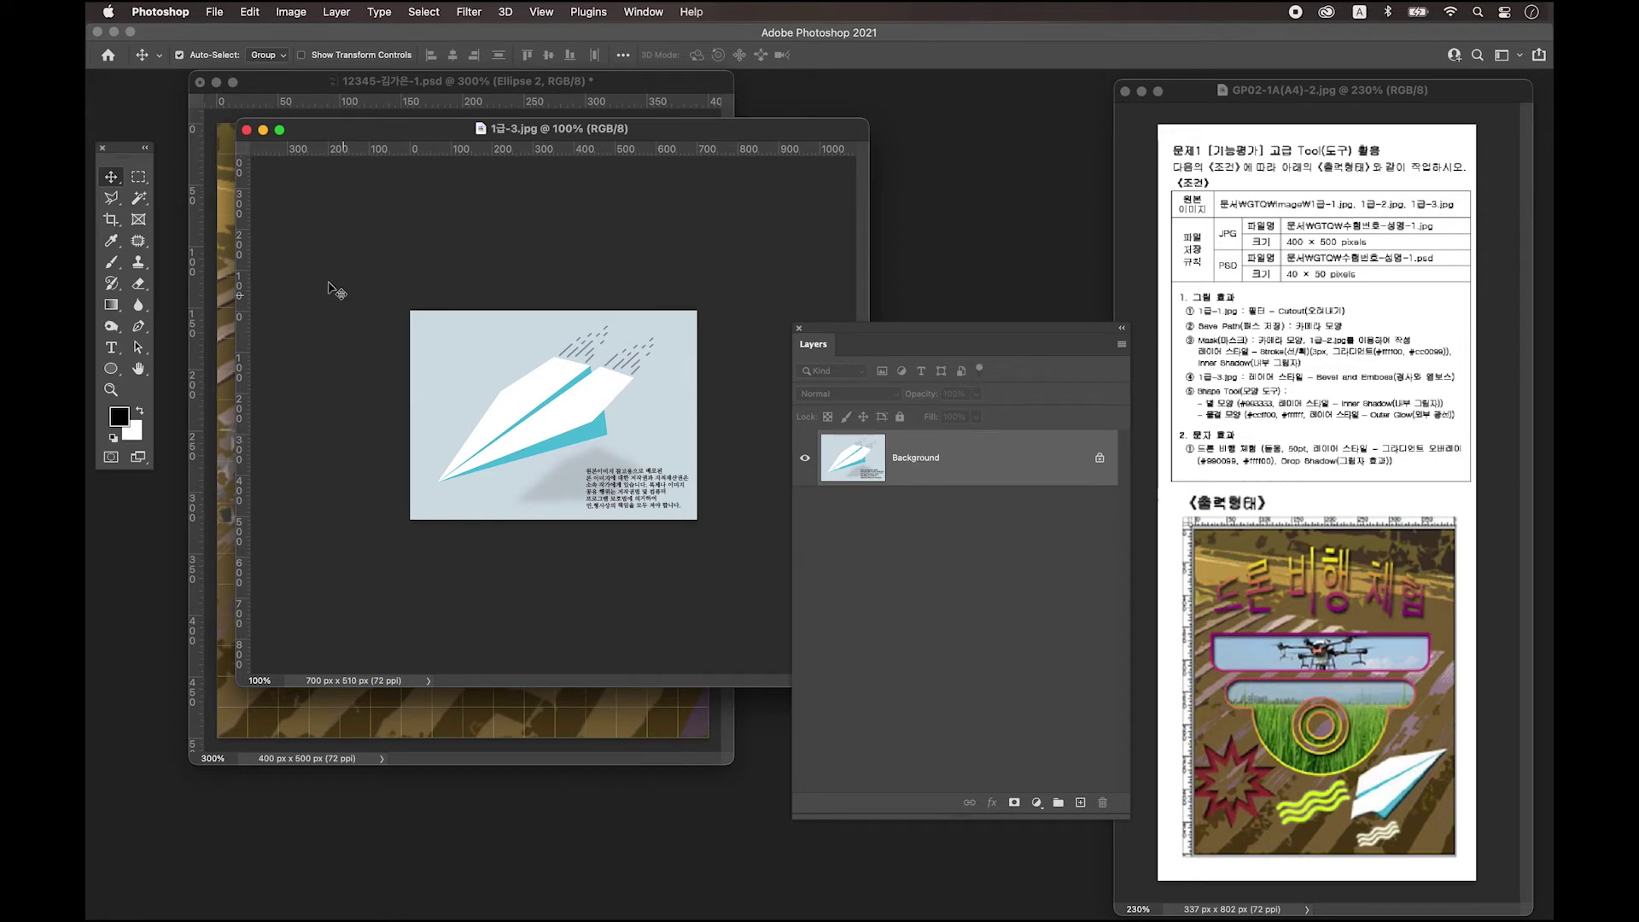
Choose the Magic Wand Tool and unlock the 1급-3.jpg Background into editable Layer 0.
left_click(112, 199)
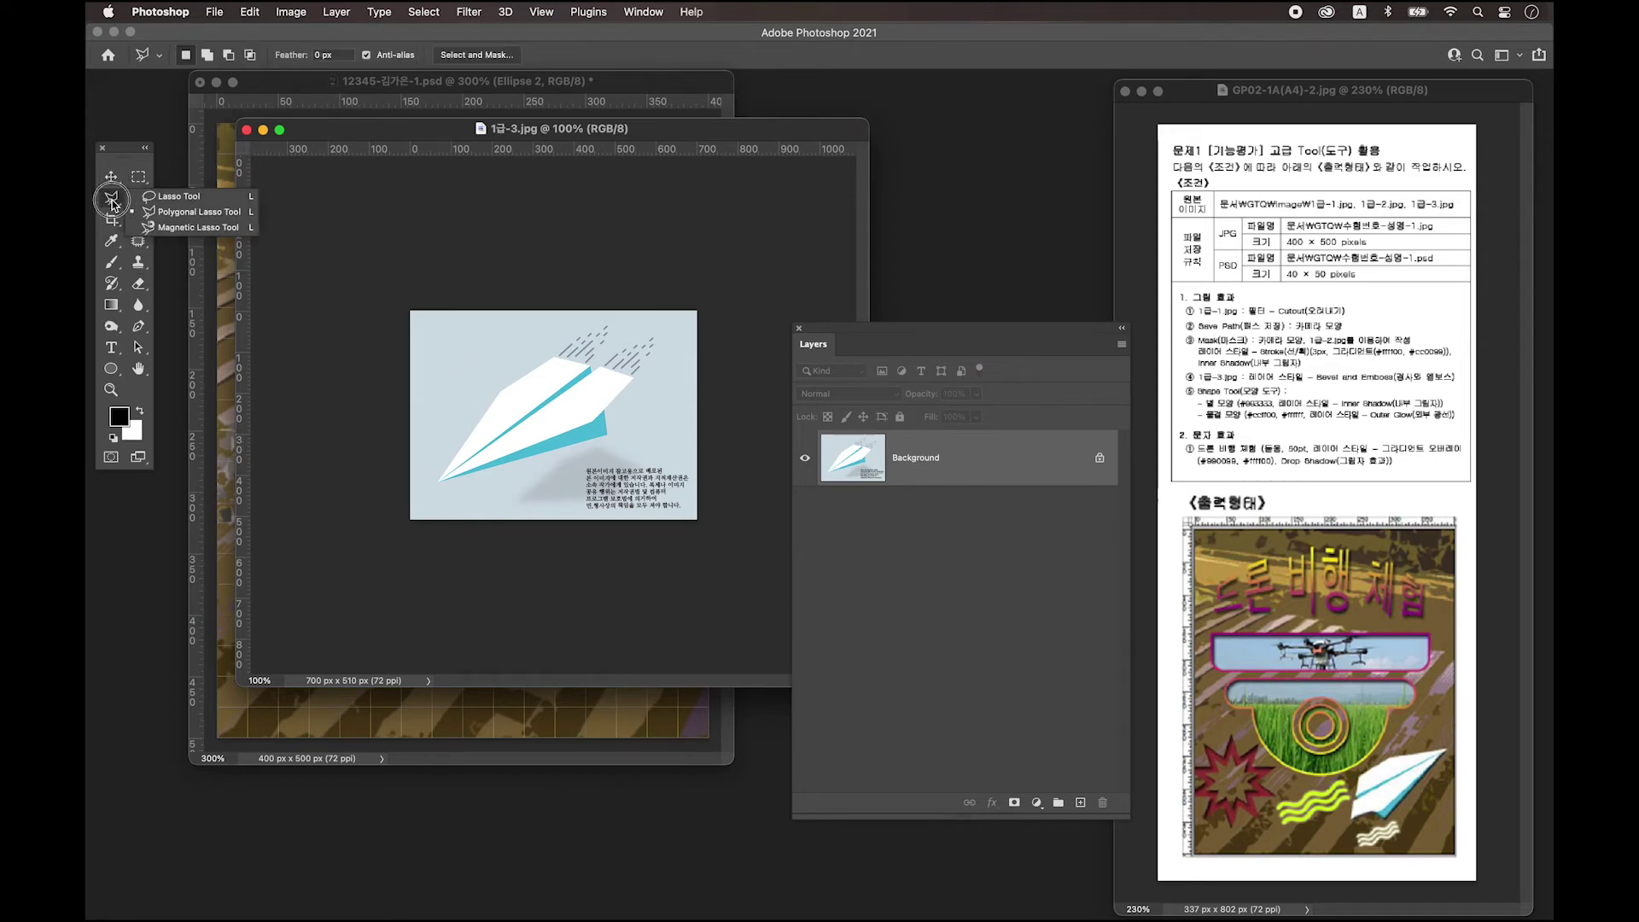
left_click_drag(113, 205, 214, 223)
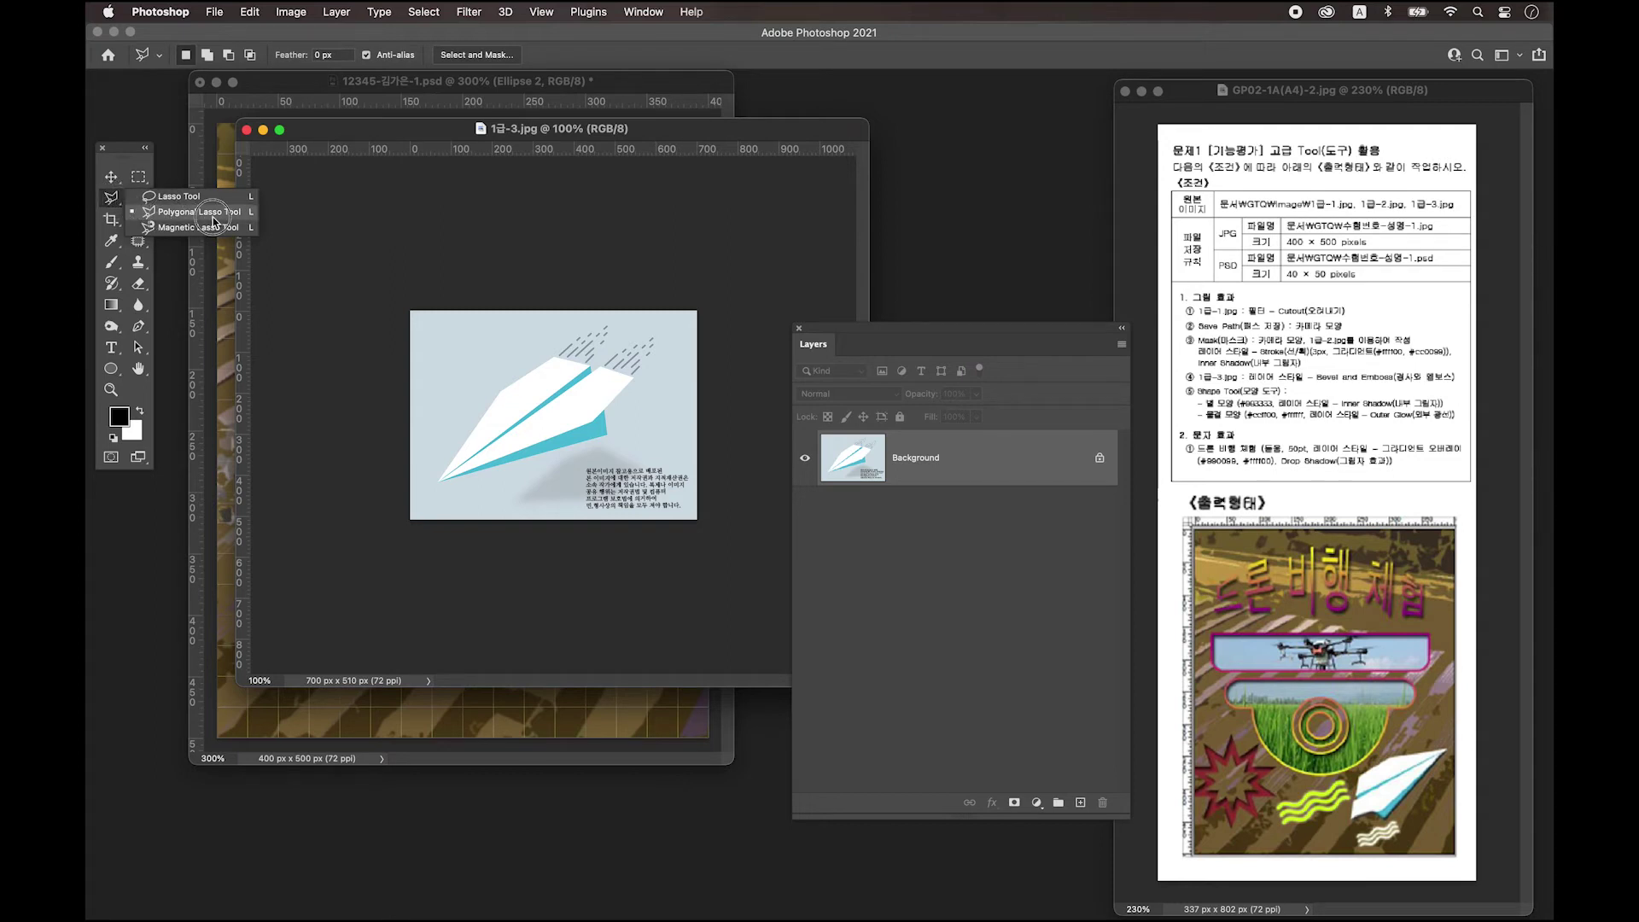
left_click_drag(215, 223, 108, 203)
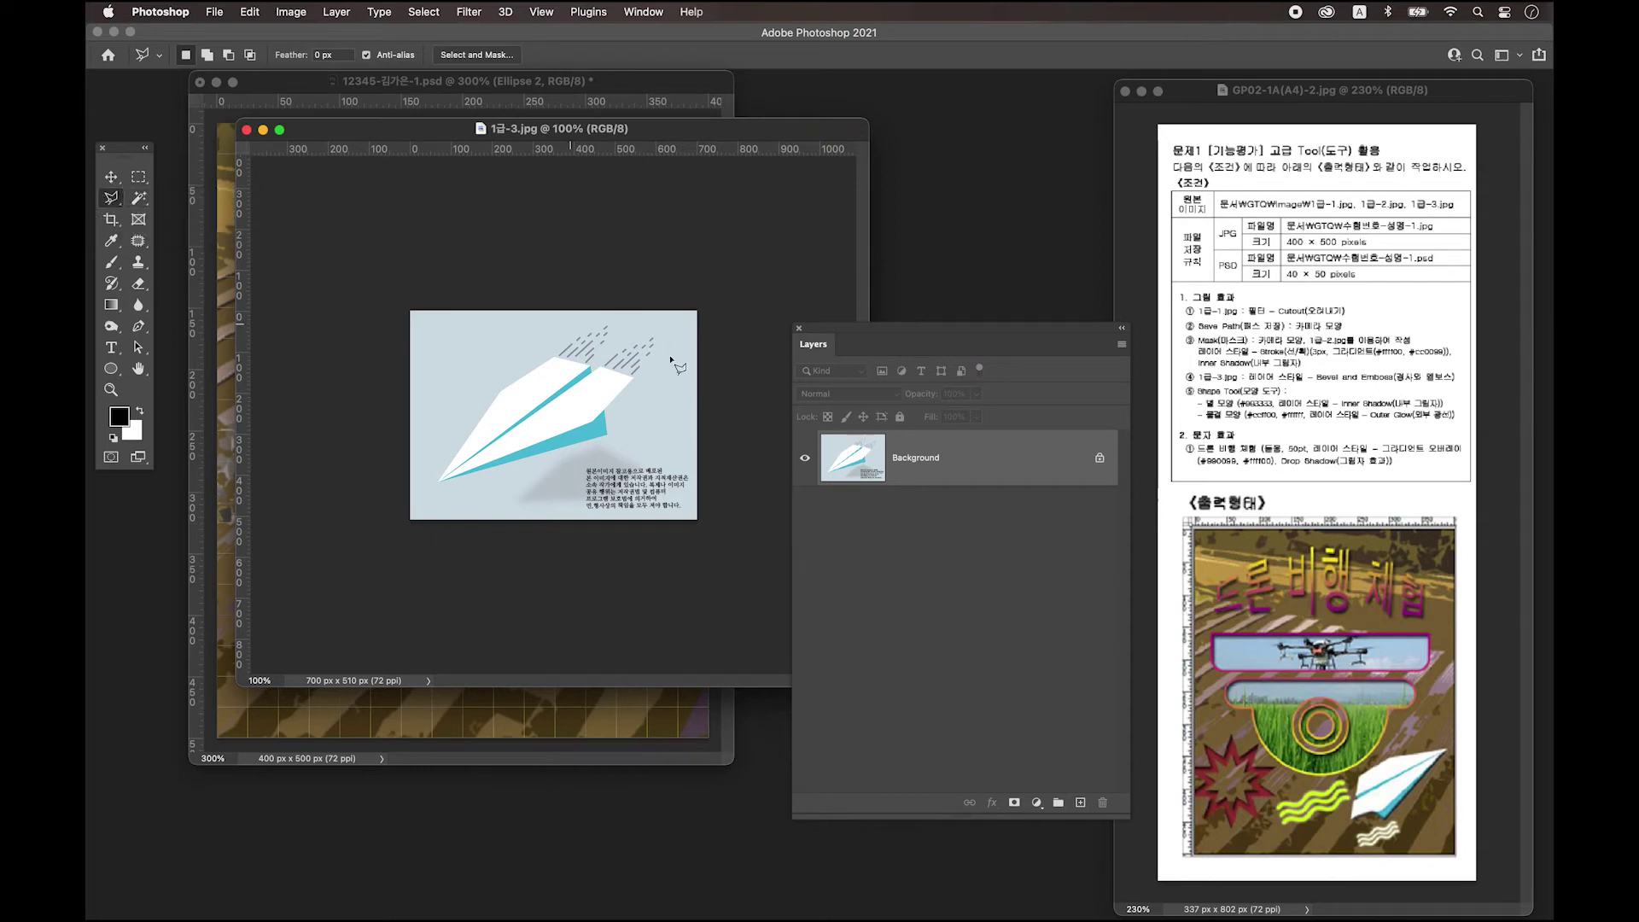
left_click_drag(142, 204, 238, 237)
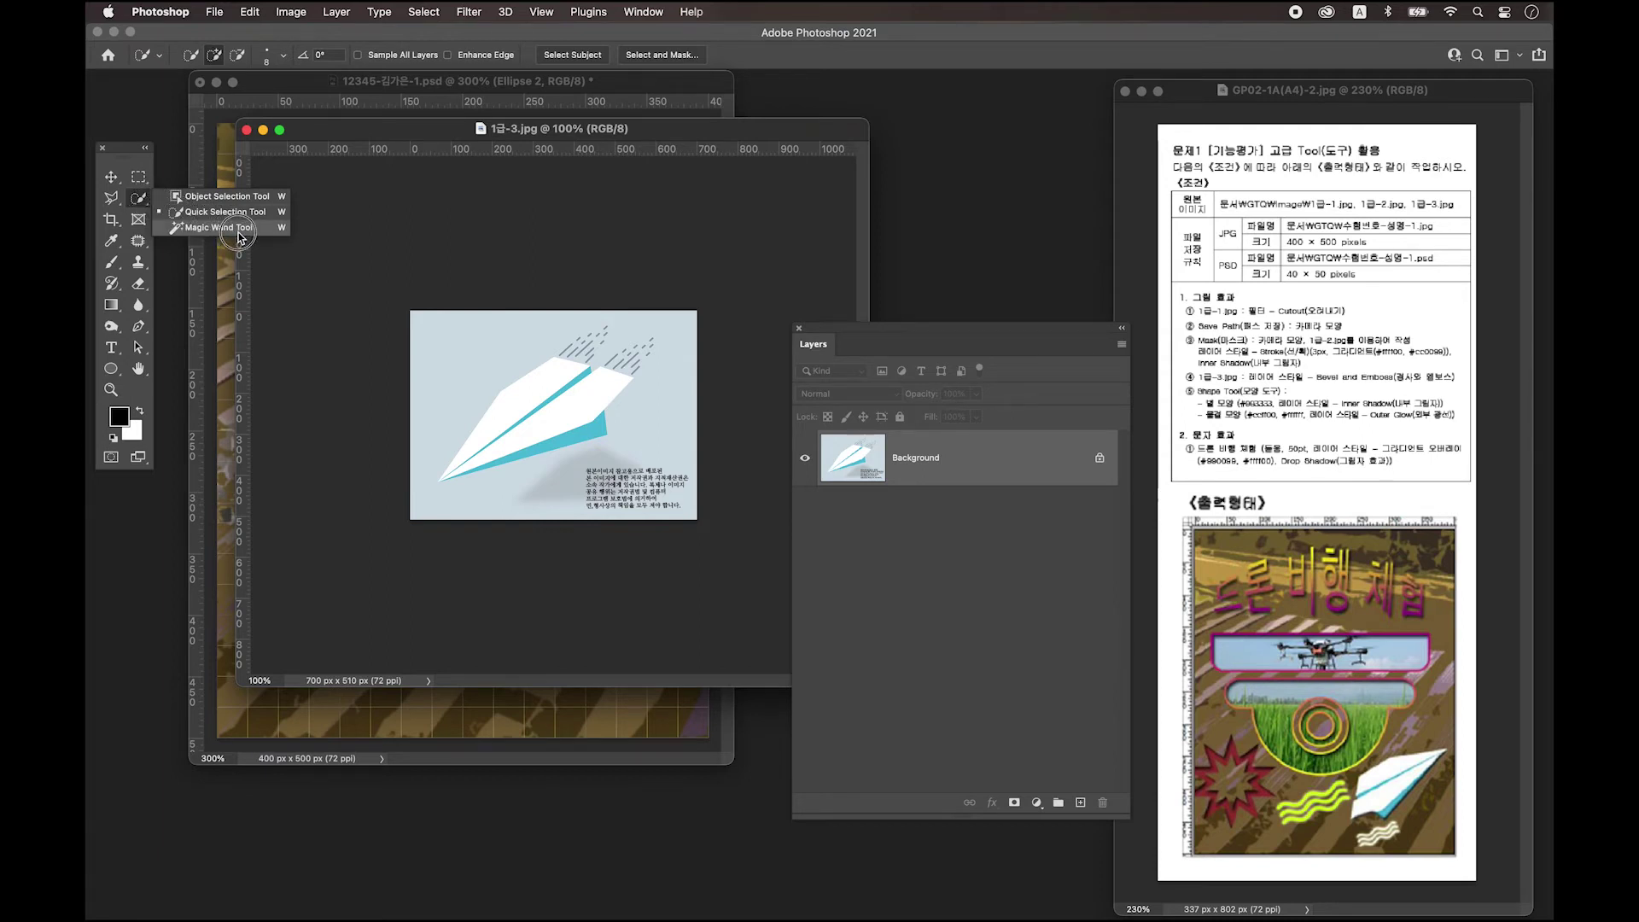
left_click_drag(239, 237, 239, 237)
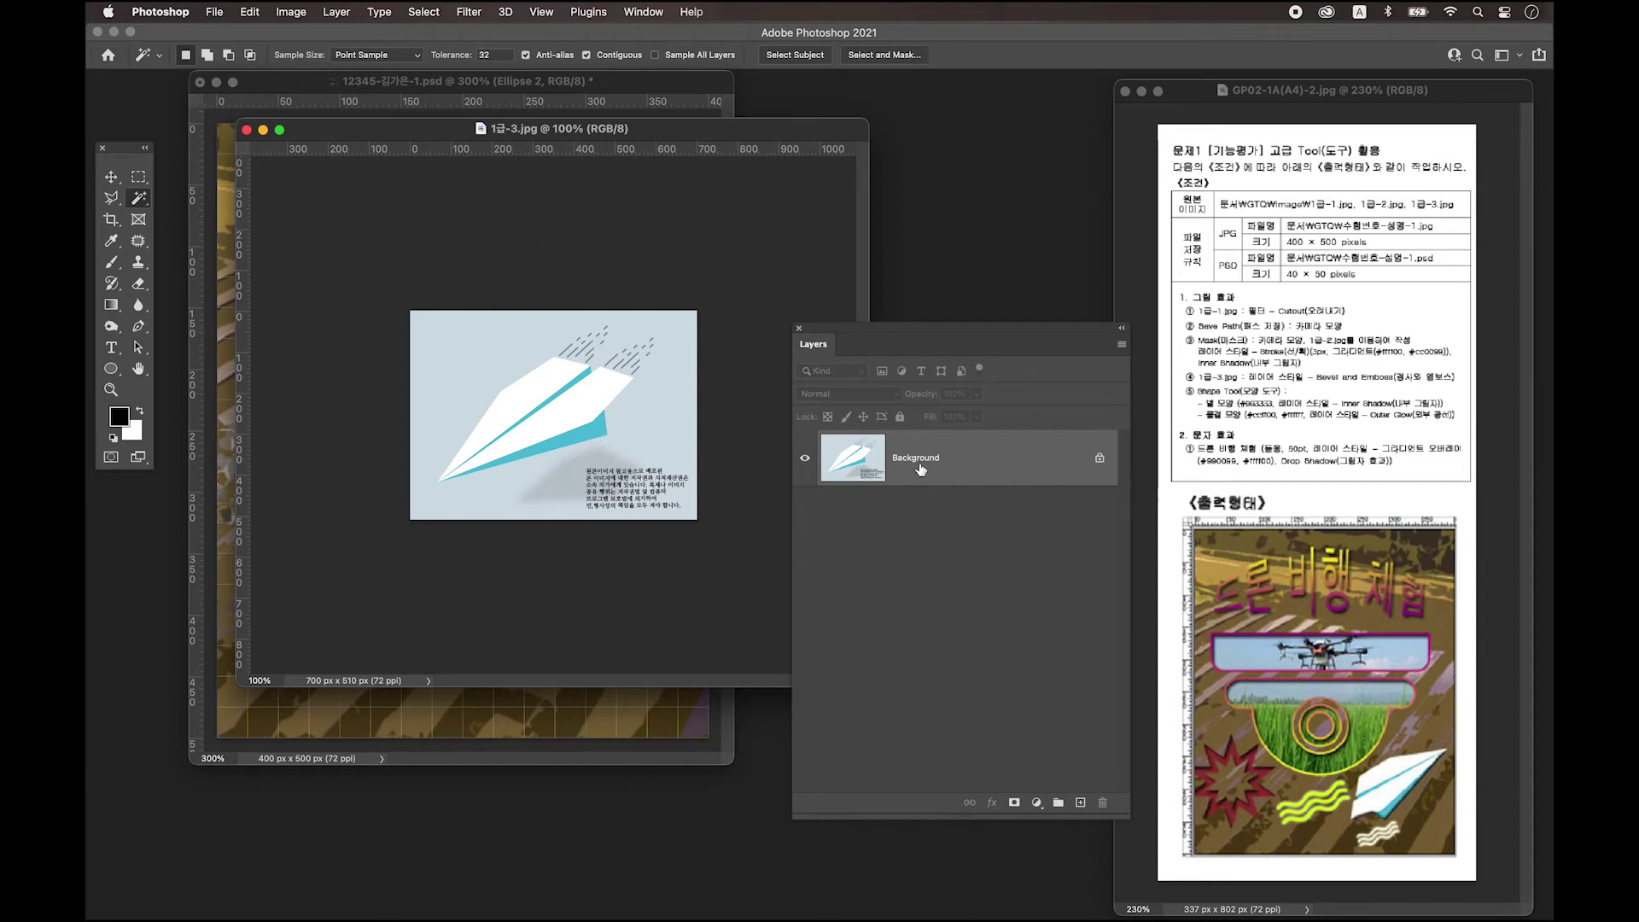
left_click(1100, 461)
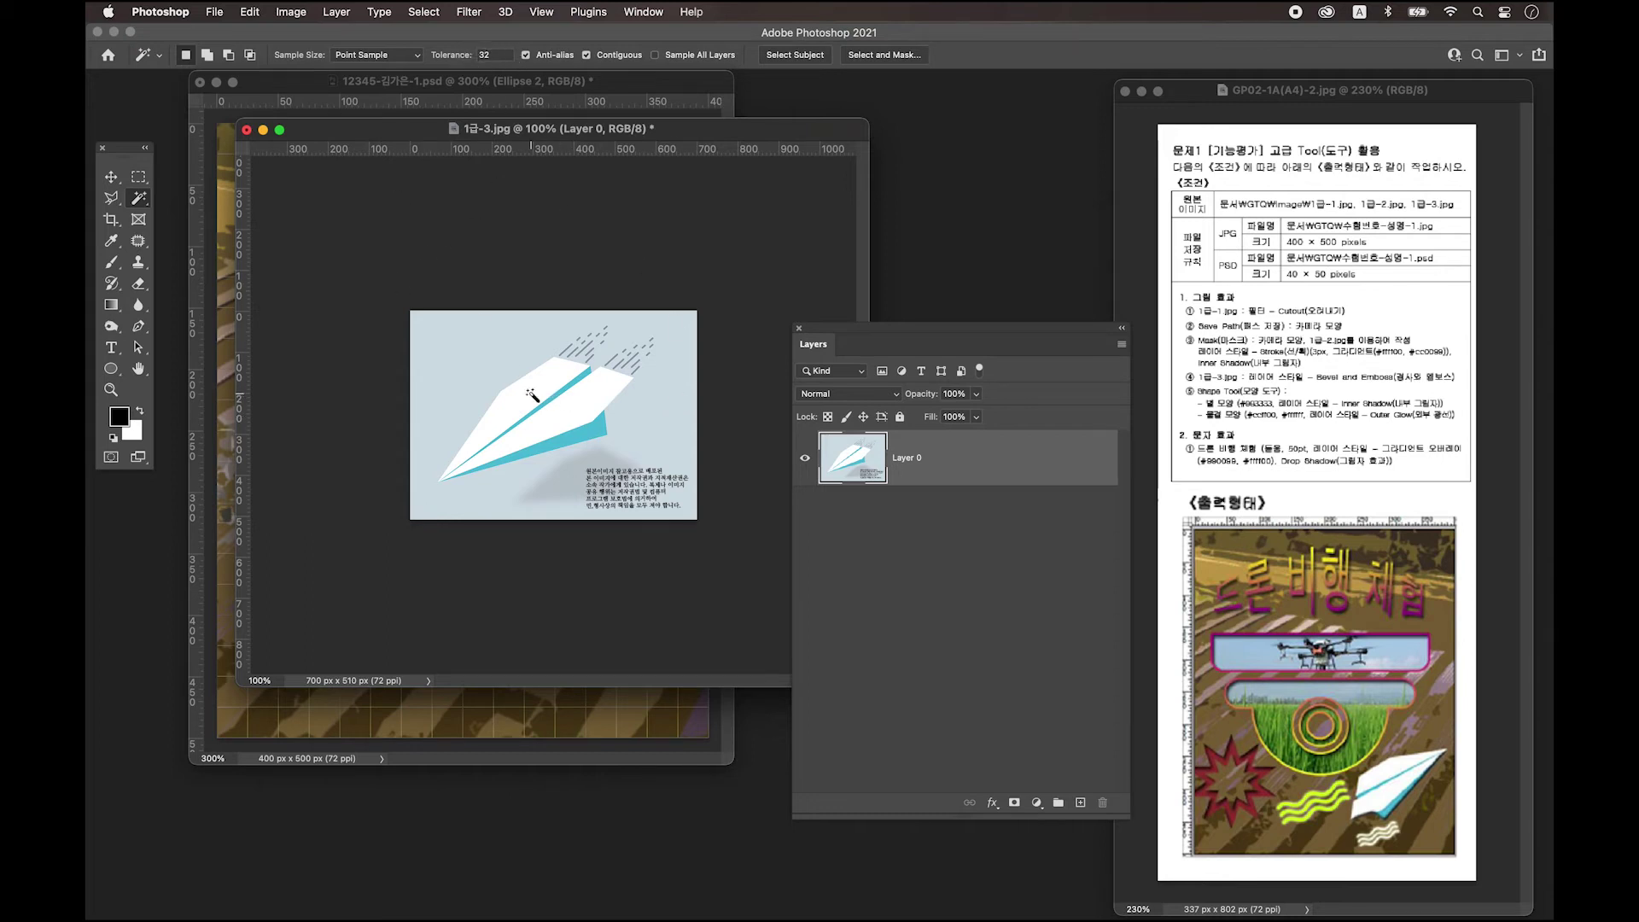
Magic Wand and delete the light-blue background, deselect, and zoom the airplane image to 200%.
left_click(496, 360)
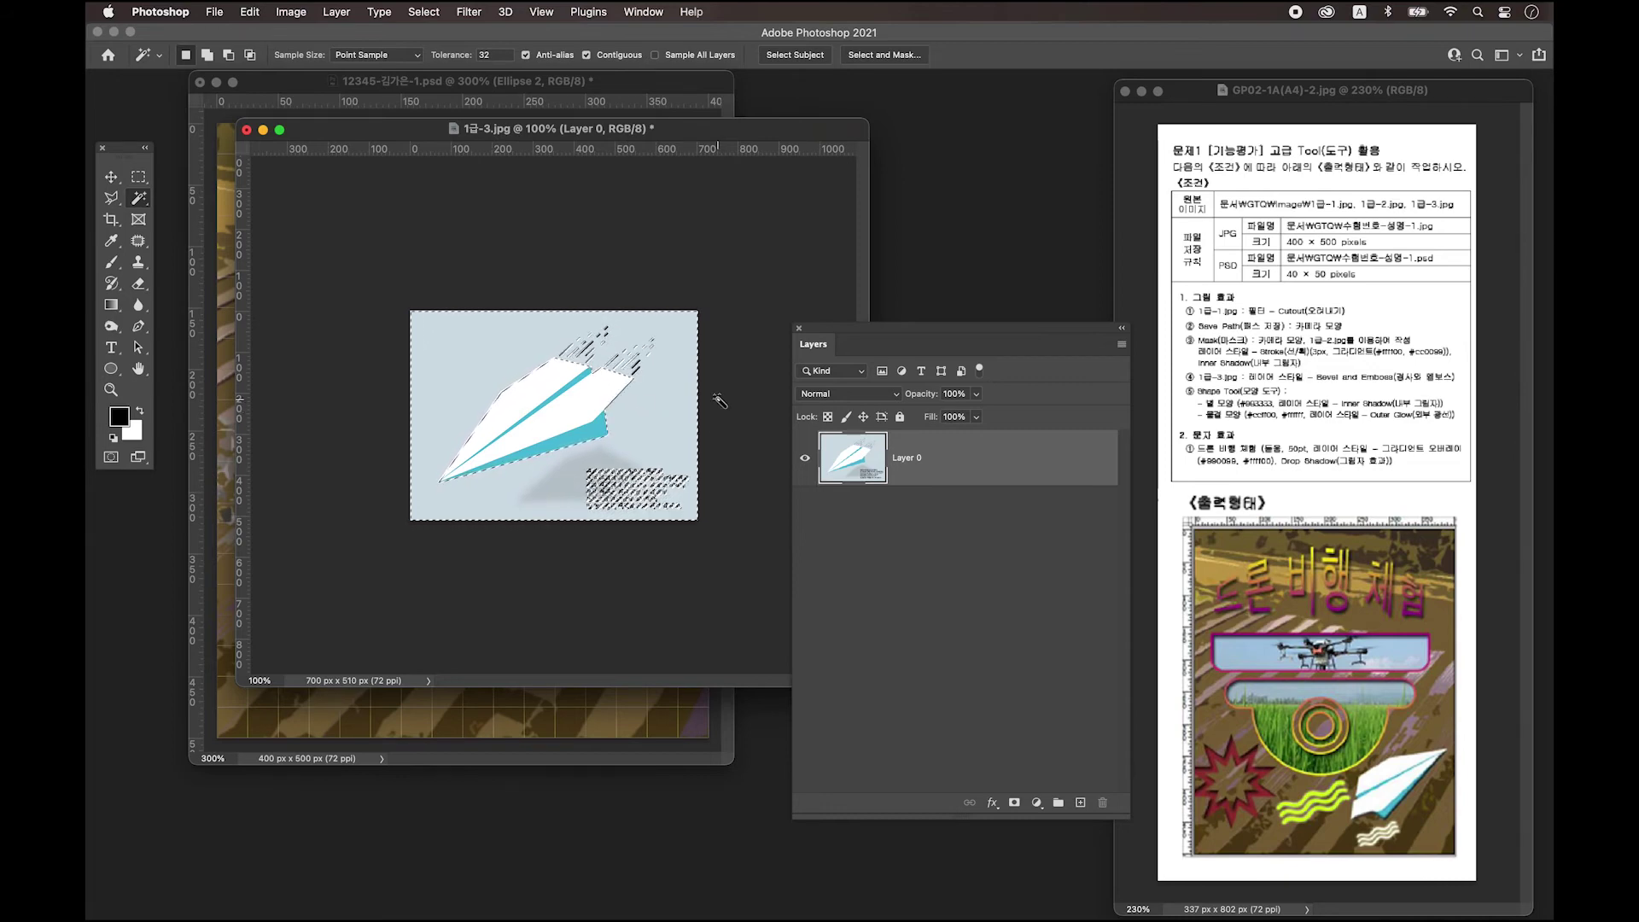
key("Delete")
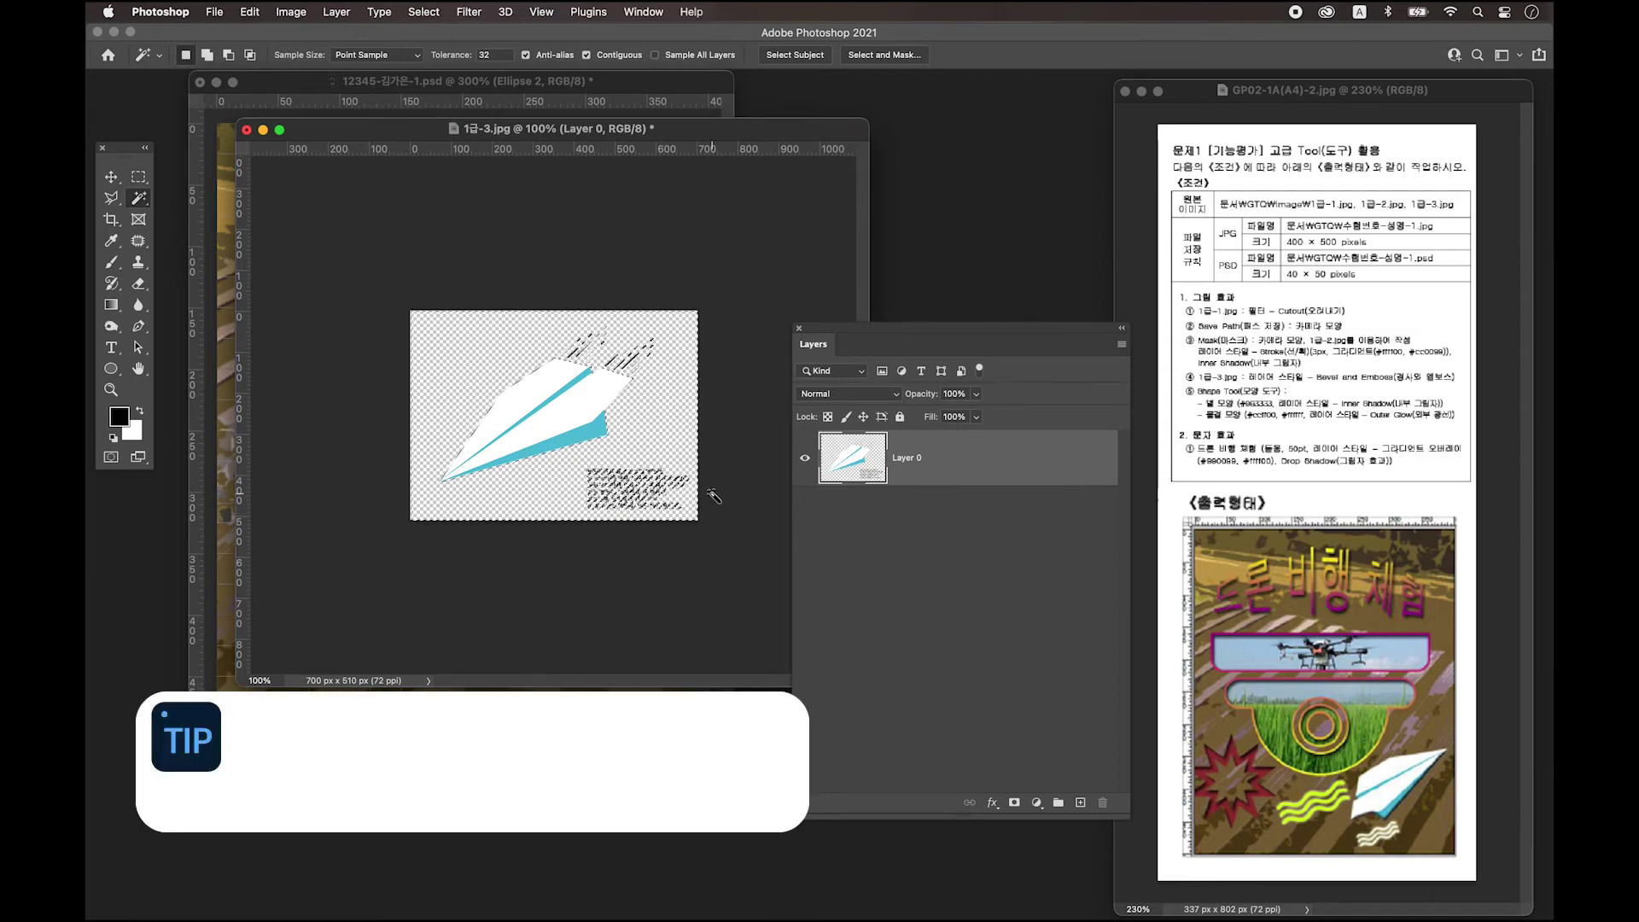
key("super+d")
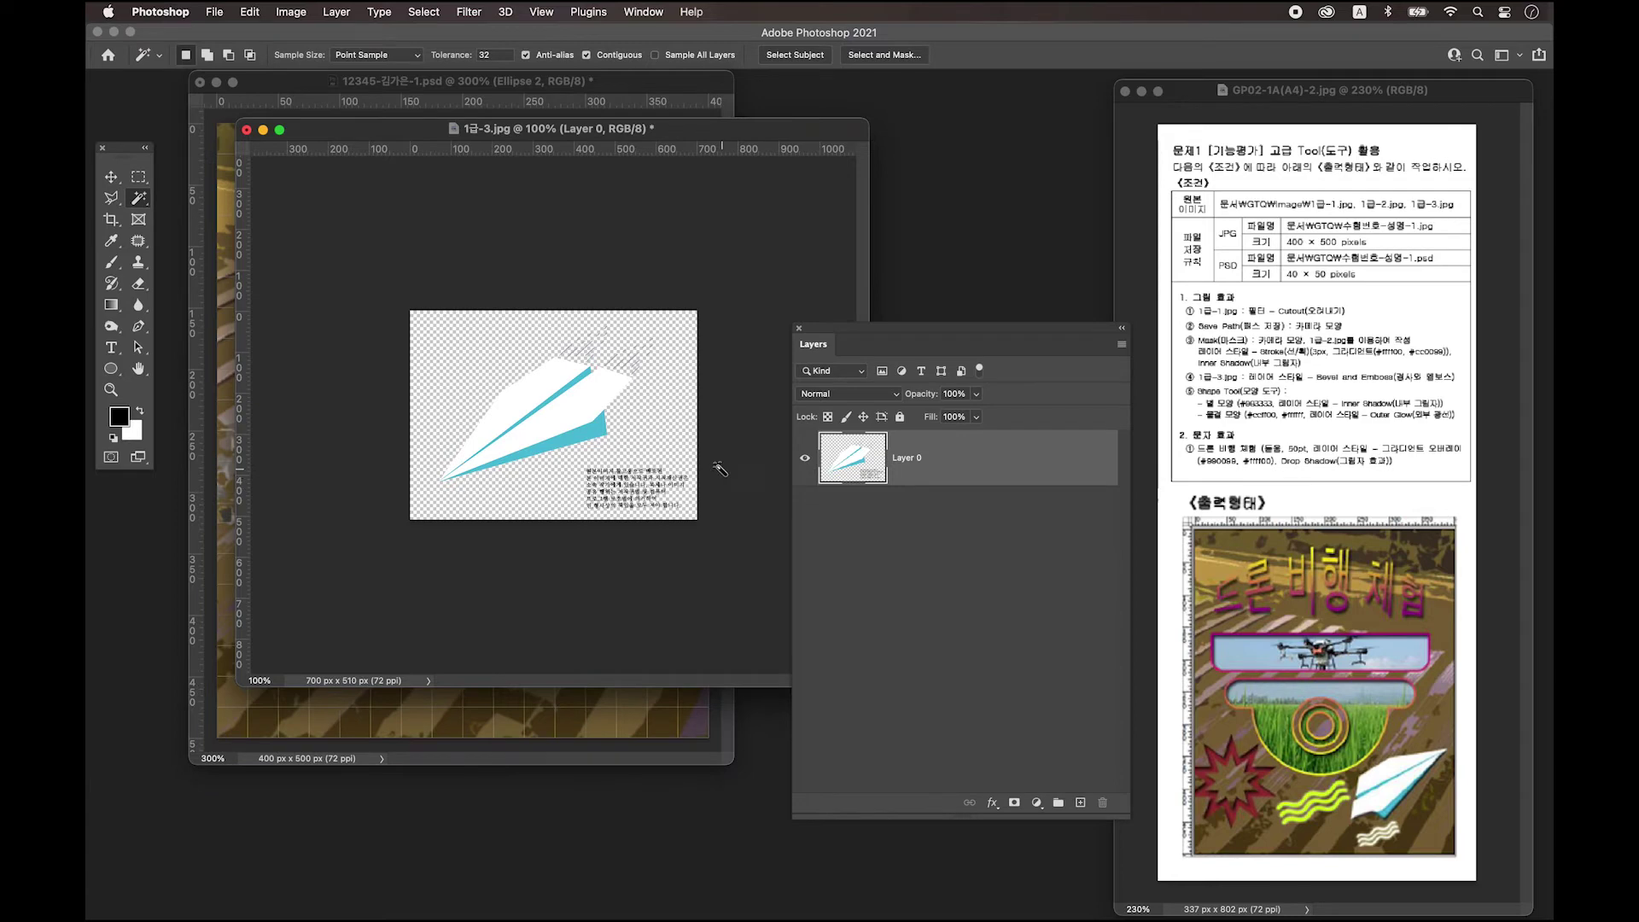
key("super+plus")
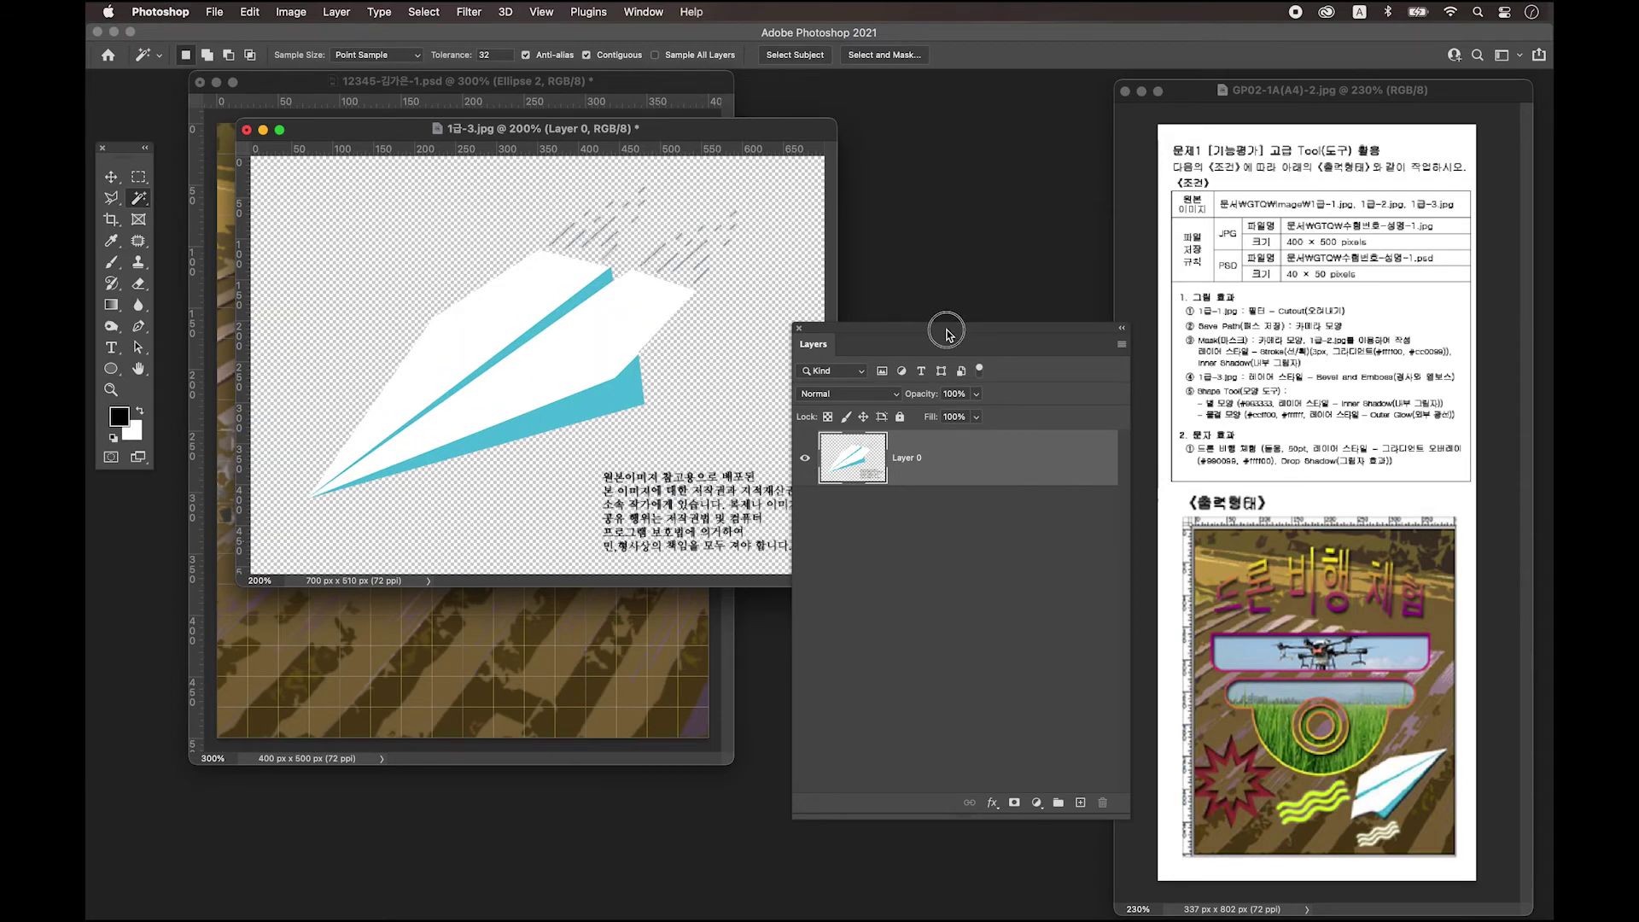
Select the copyright text at the lower right with the Rectangular Marquee and delete it.
left_click_drag(945, 330, 1067, 334)
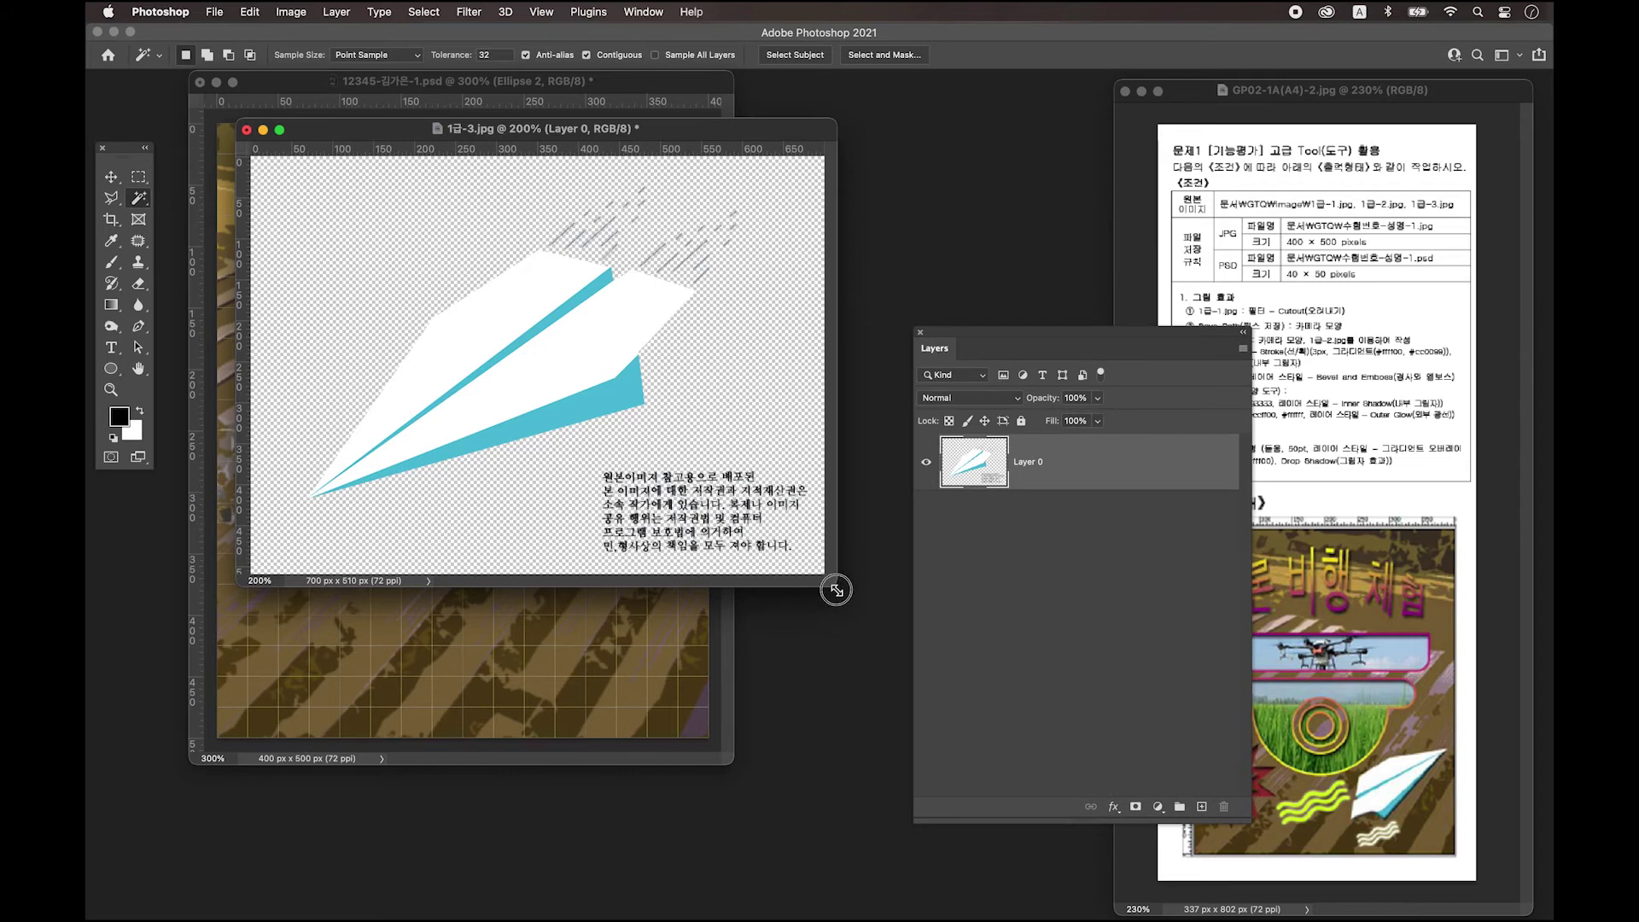
left_click_drag(834, 584, 913, 670)
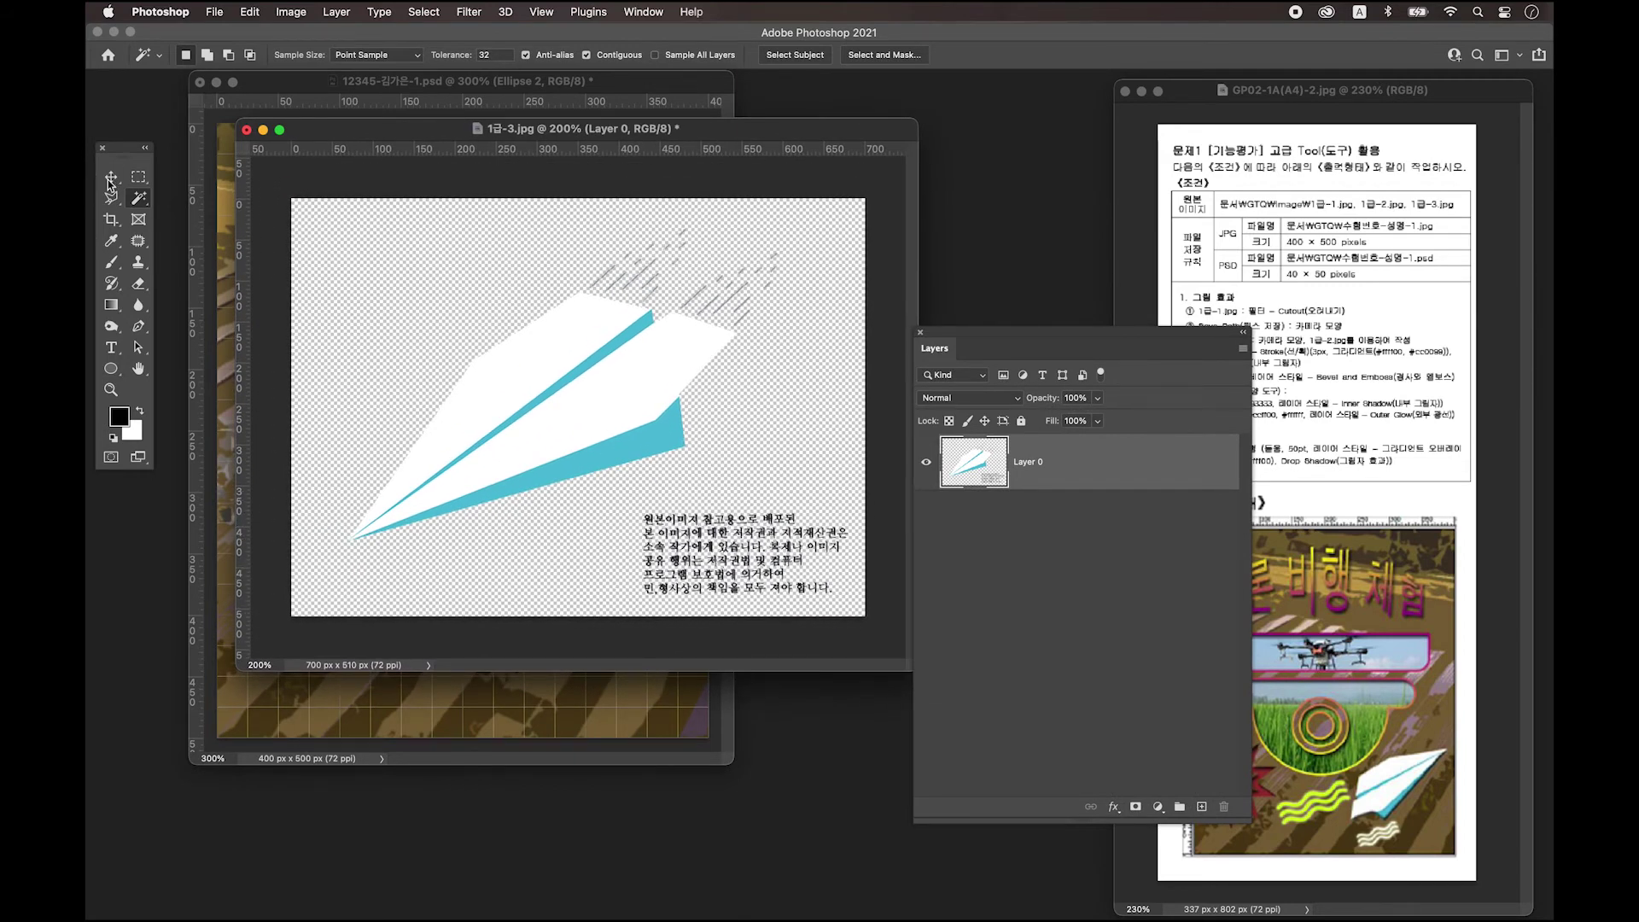
left_click(138, 177)
left_click_drag(632, 504, 900, 651)
key("Delete")
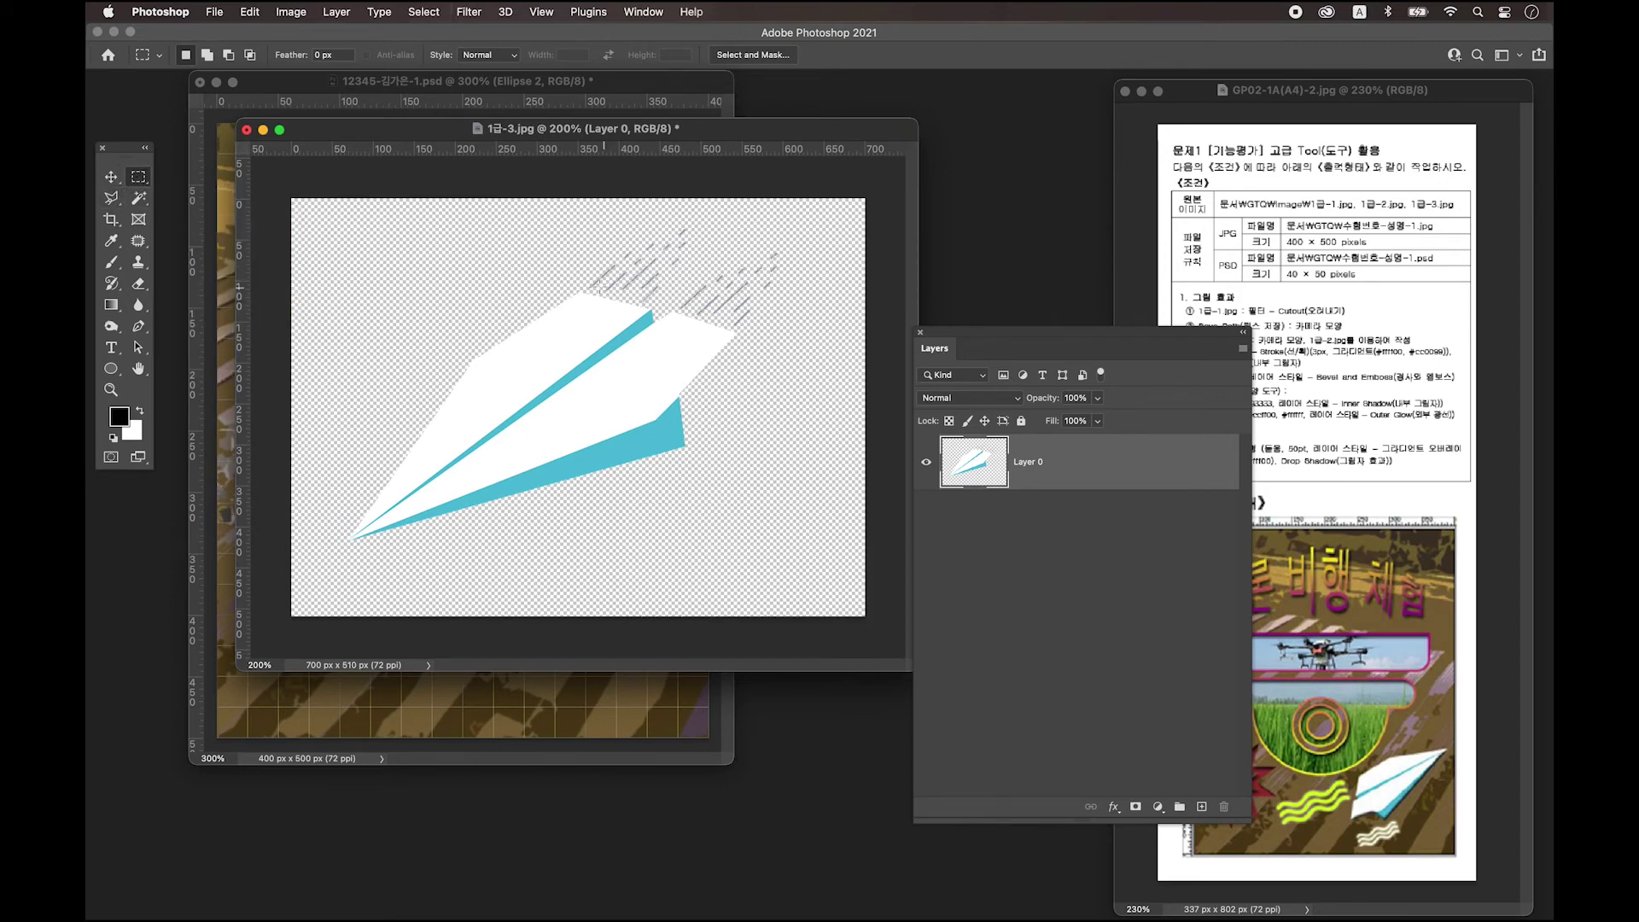
Remove the speed lines above the plane with the Polygonal Lasso, then deselect and move the window aside.
left_click(115, 202)
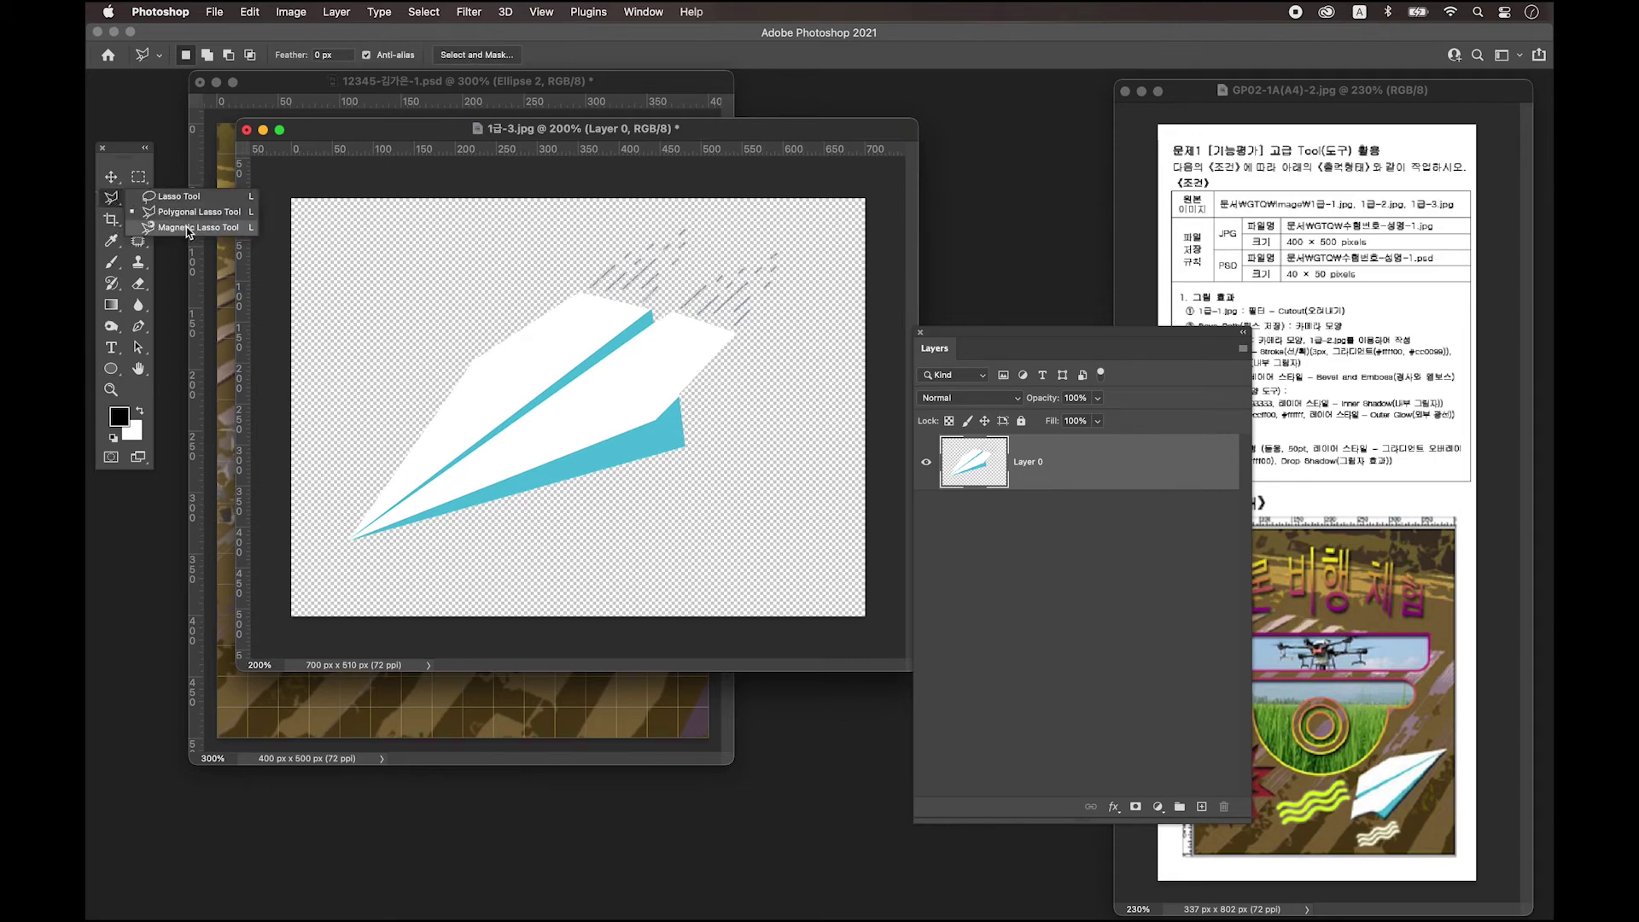
left_click(575, 287)
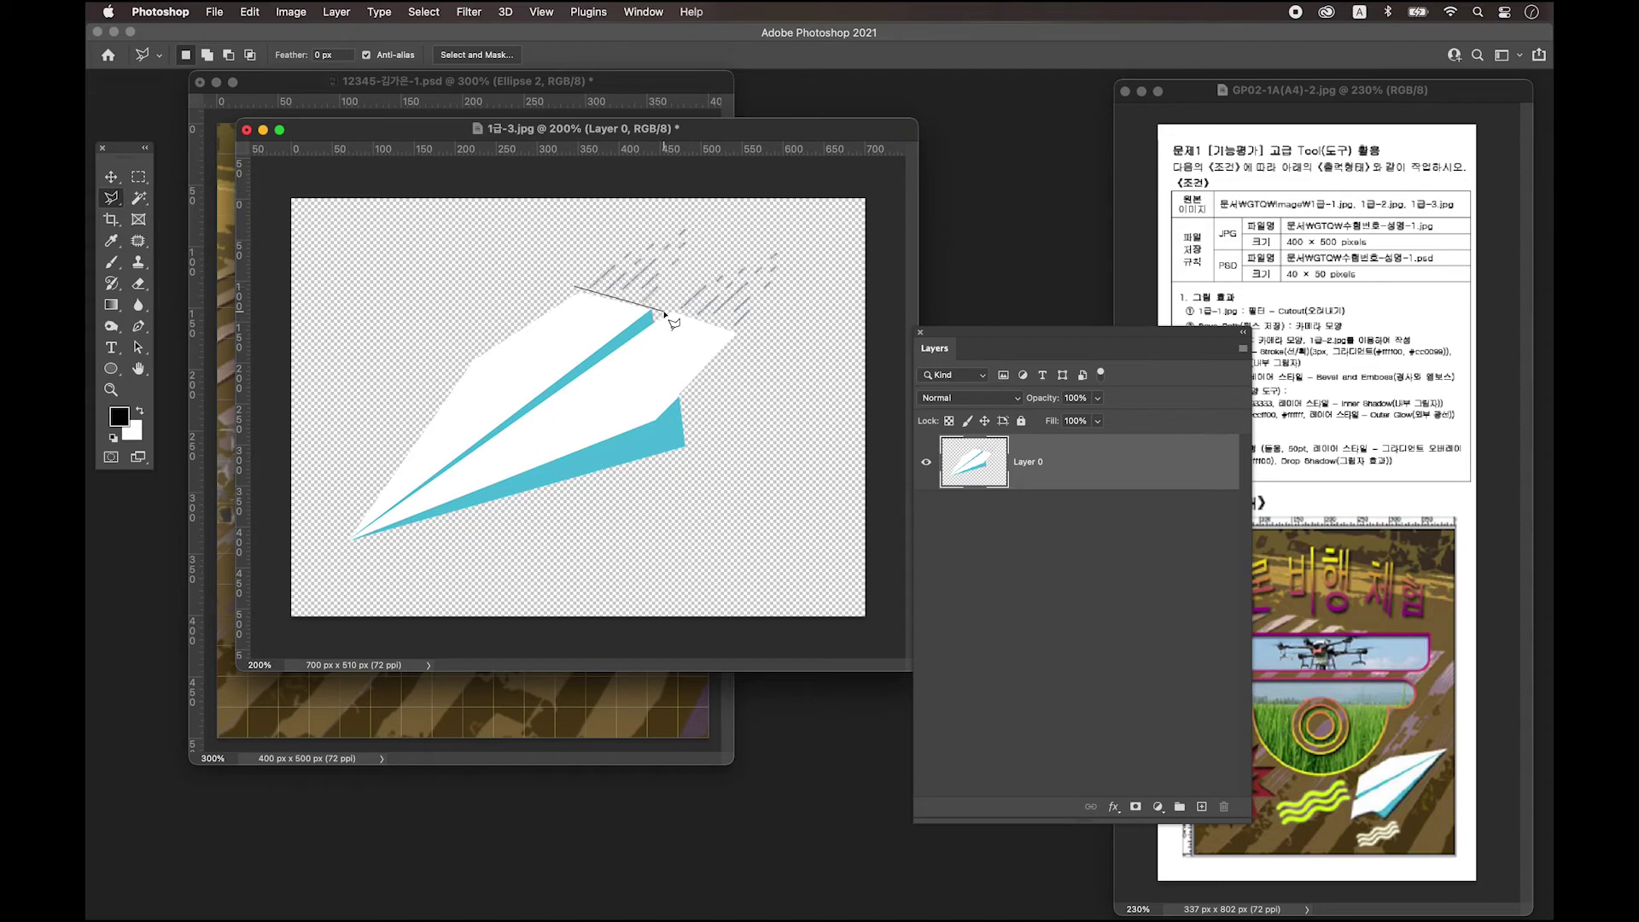
left_click(666, 313)
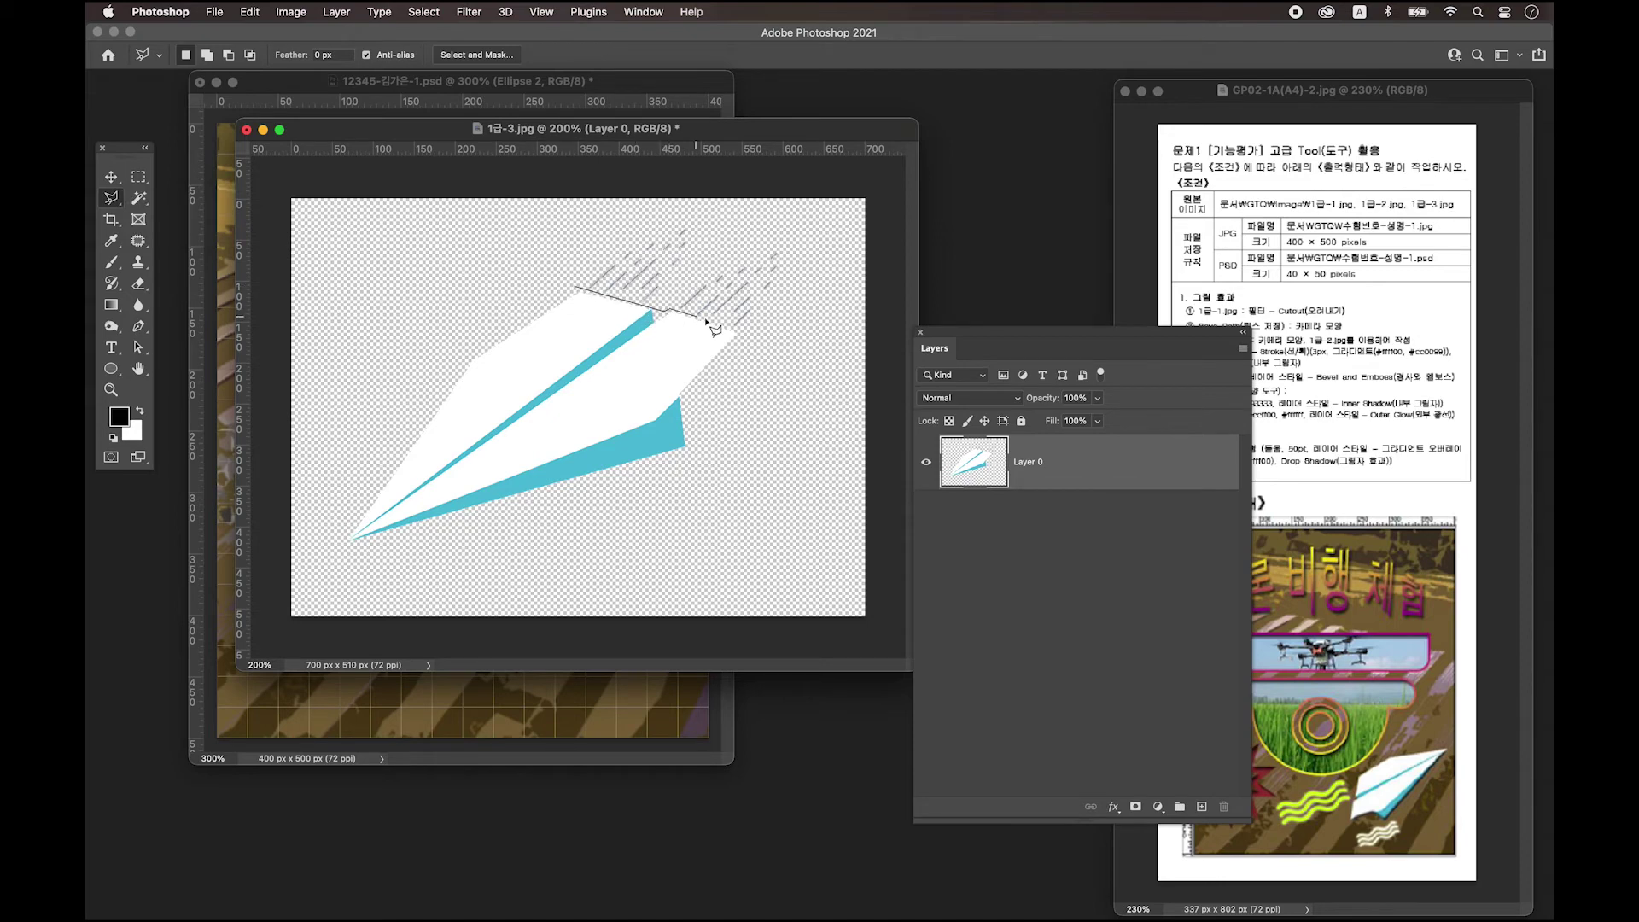
left_click(757, 337)
left_click(820, 271)
left_click(791, 220)
left_click(632, 203)
left_click(559, 232)
left_click(581, 286)
key("super+d")
left_click_drag(553, 136, 819, 117)
left_click(118, 175)
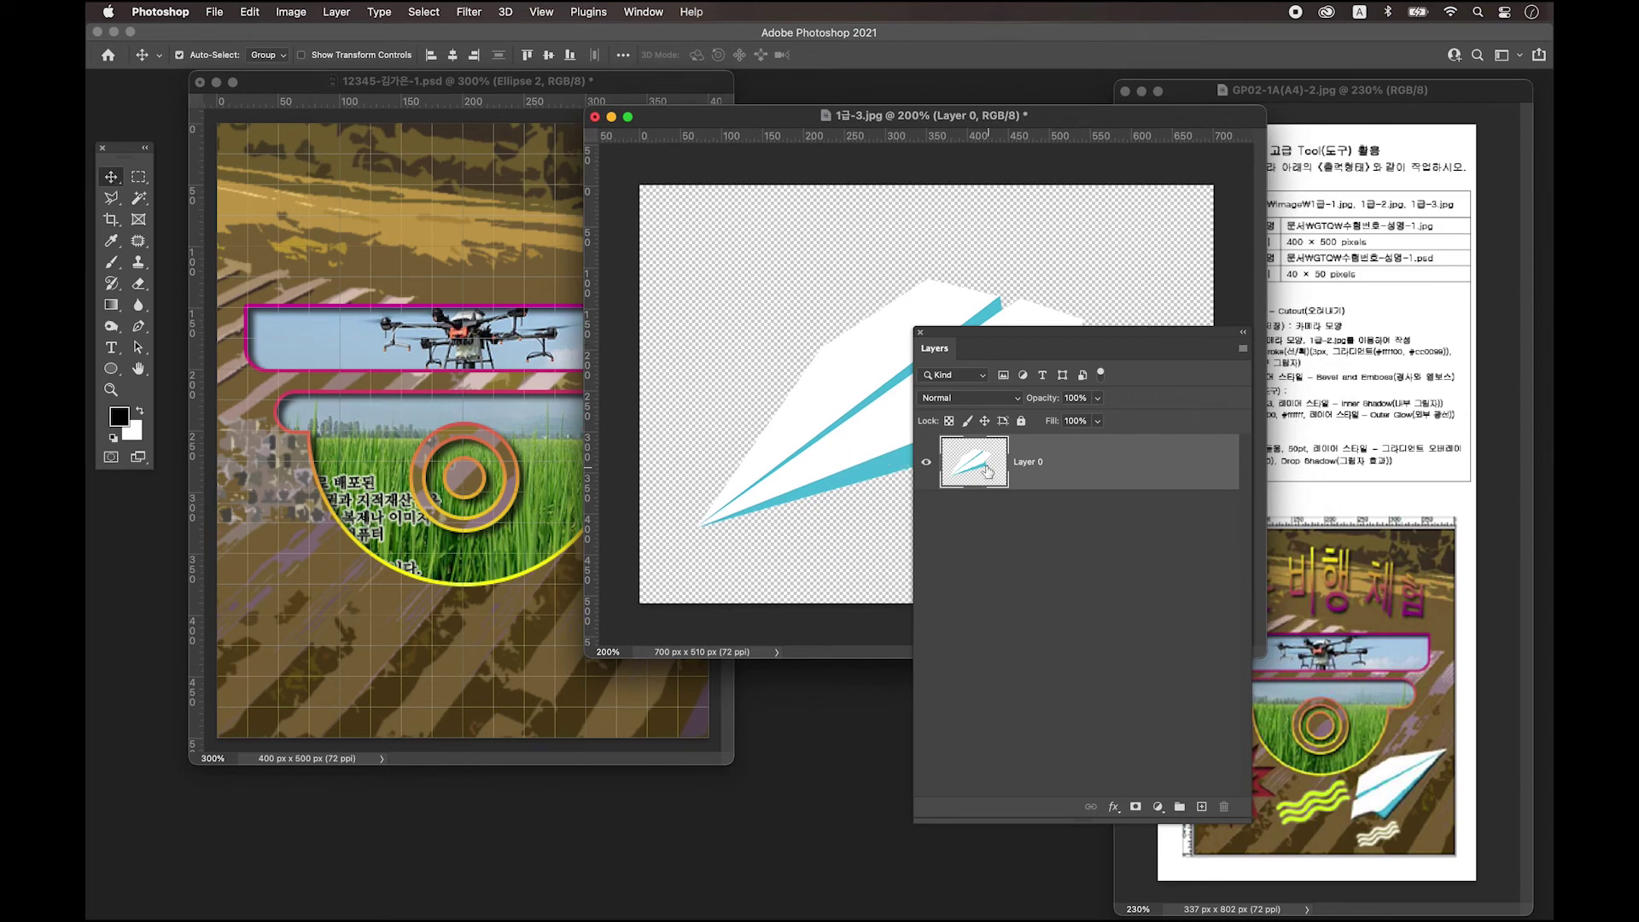
Drag the airplane layer into the 12345 poster PSD as Layer 3 and enlarge that window.
left_click_drag(875, 395, 480, 515)
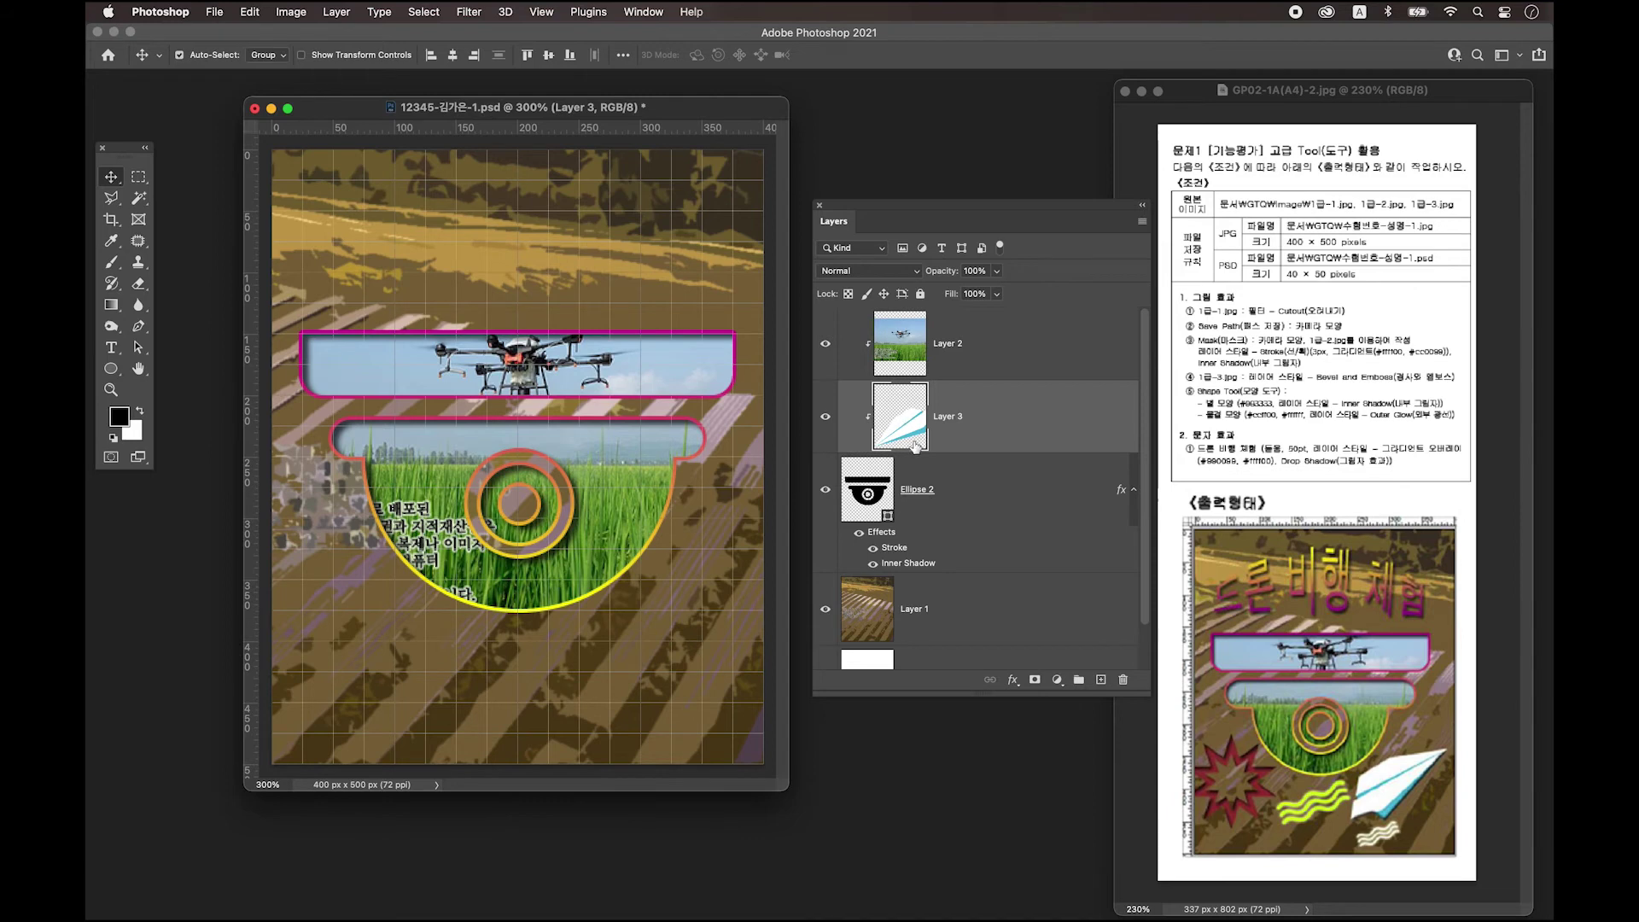
left_click_drag(460, 109, 447, 107)
left_click_drag(772, 786, 805, 821)
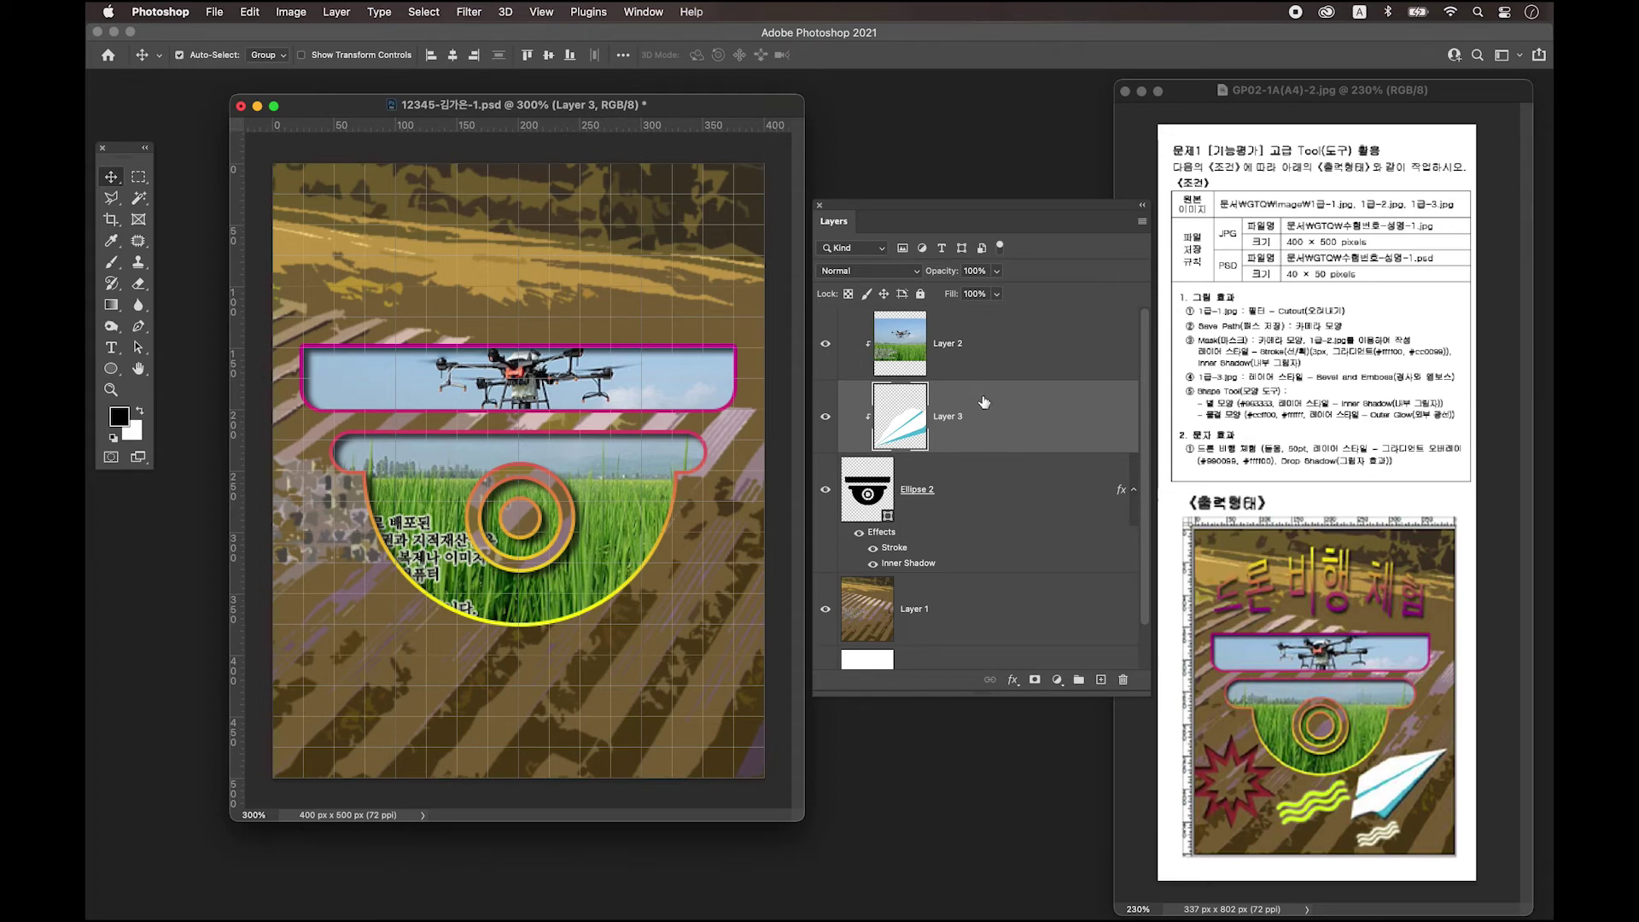
Move Layer 3 above Layer 2 and release its clipping mask.
left_click_drag(1067, 420, 1058, 322)
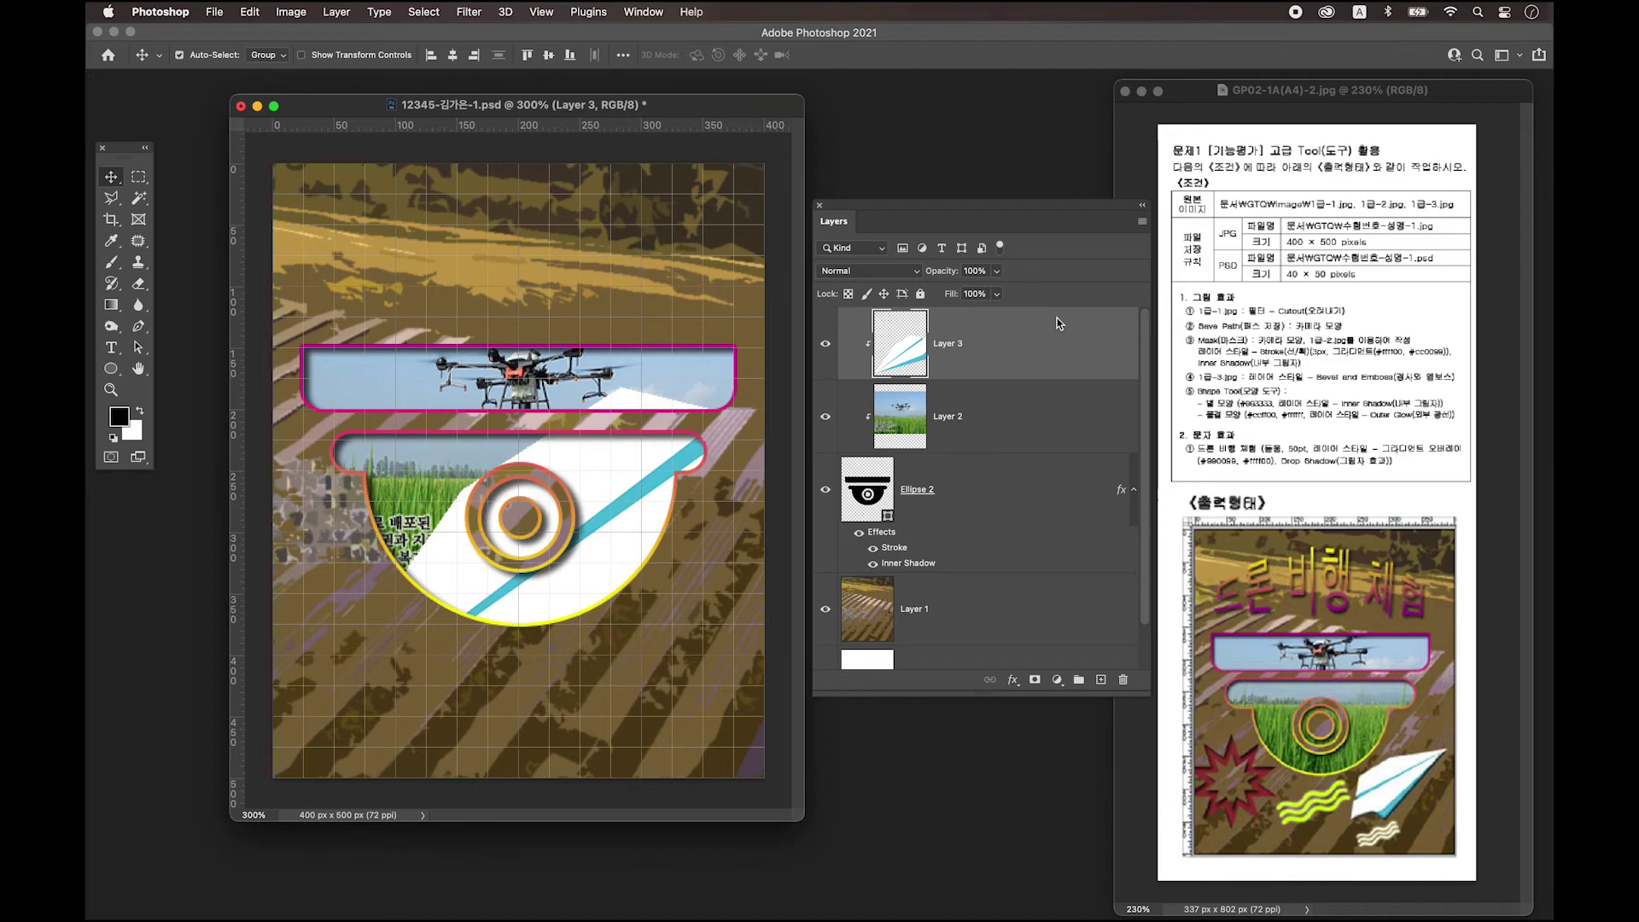
right_click(1027, 338)
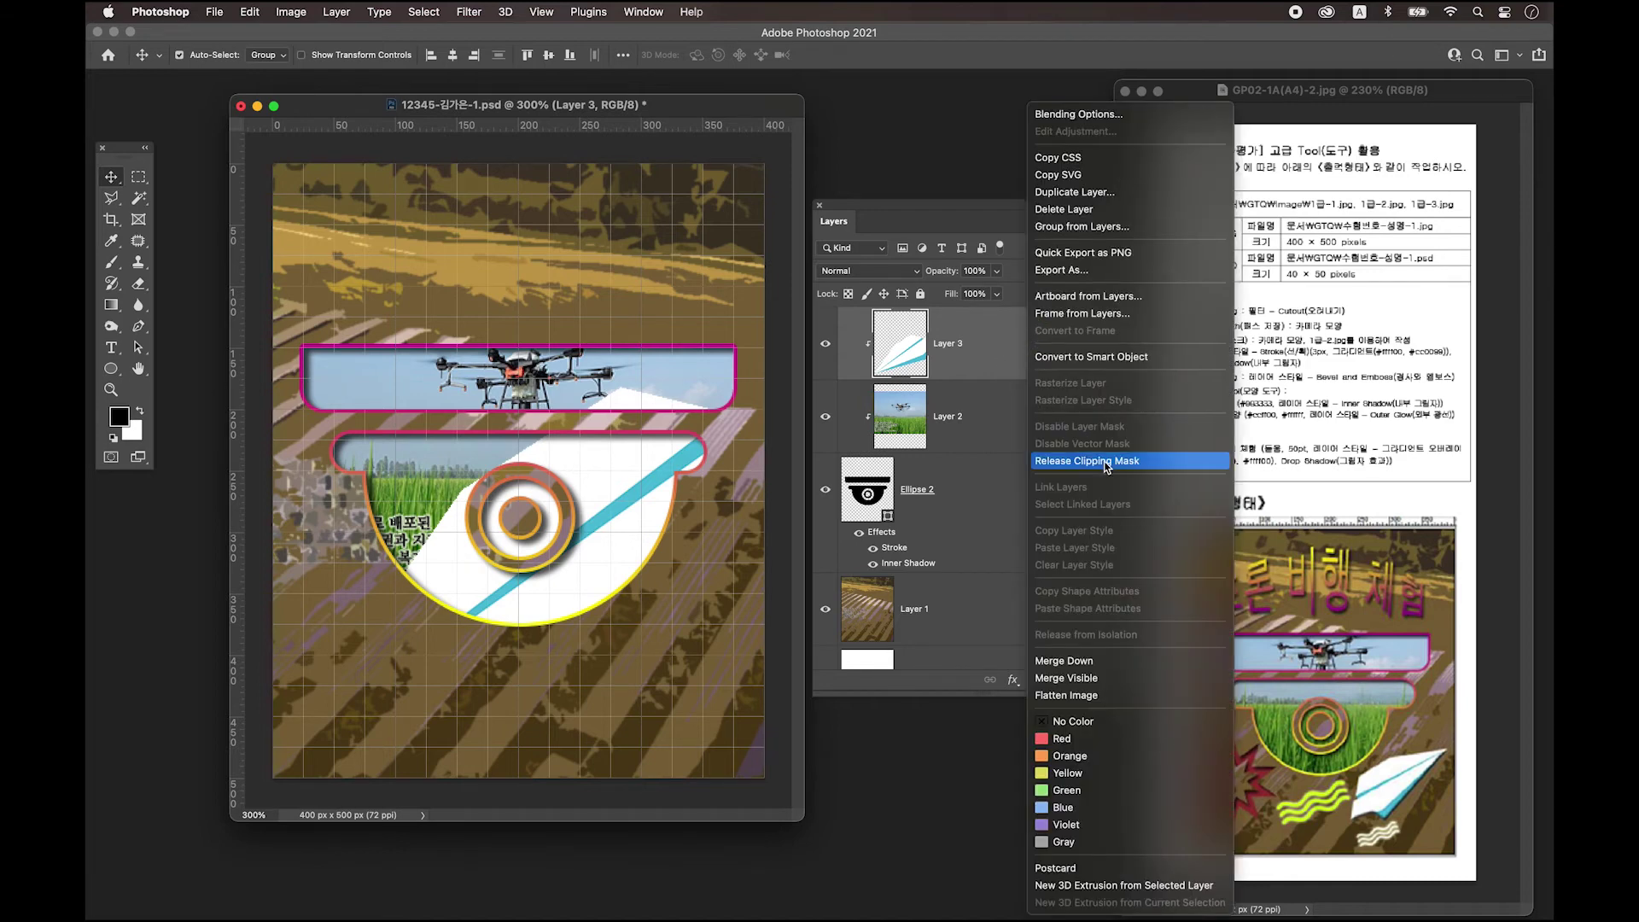
left_click(1105, 460)
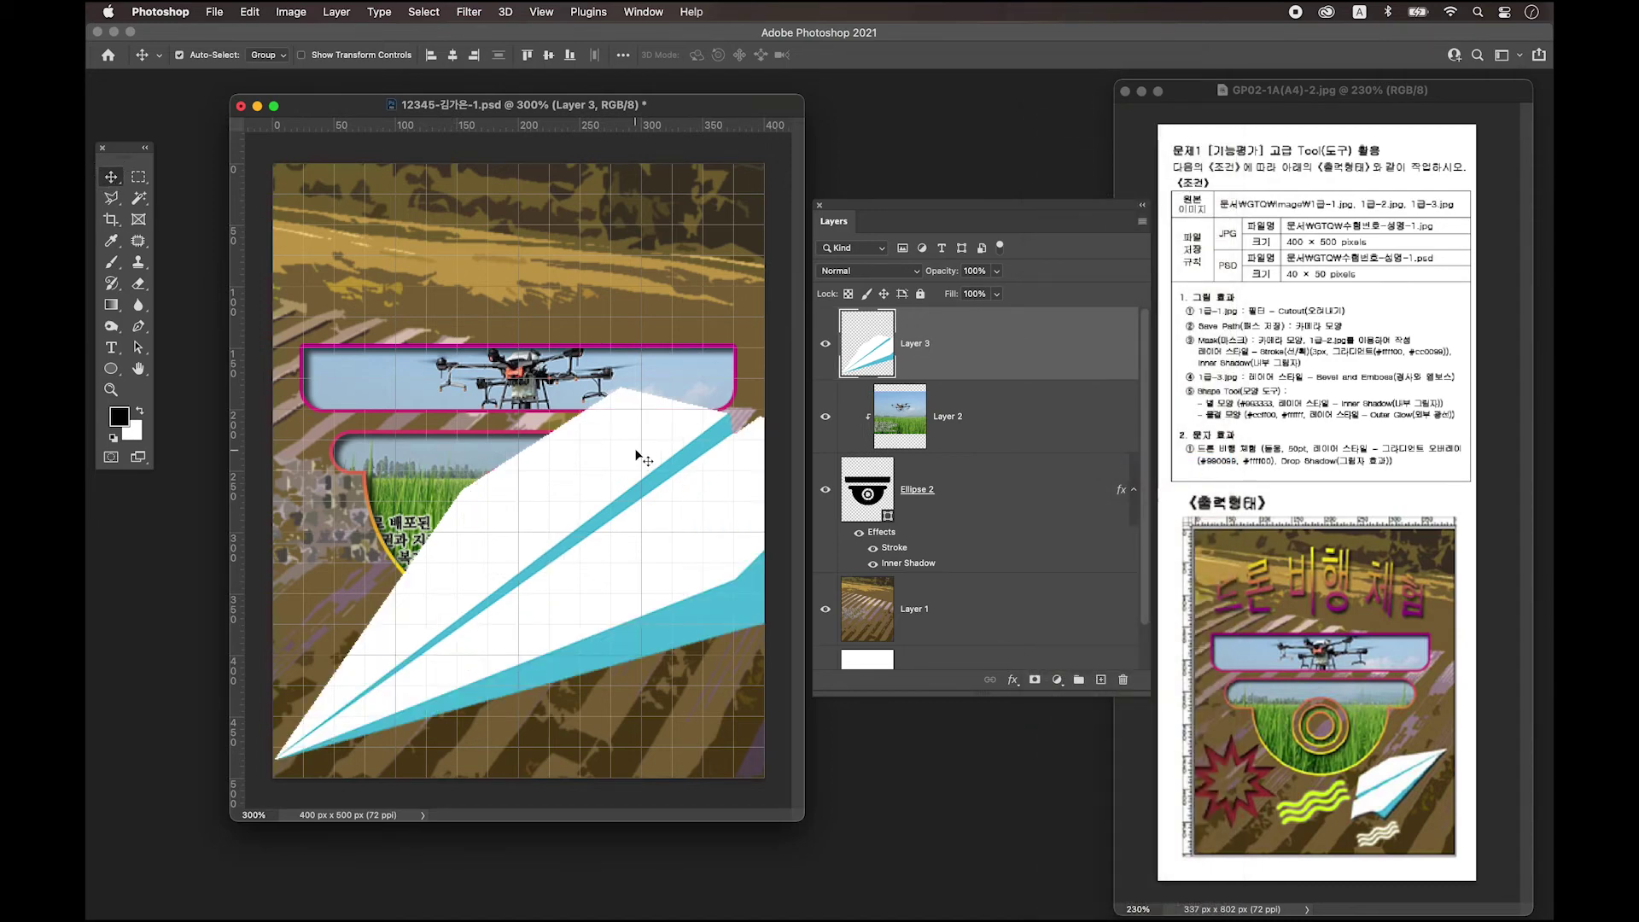
Free Transform the airplane down to about 33% and nudge it toward the lower right.
left_click_drag(640, 457, 636, 454)
key("super+t")
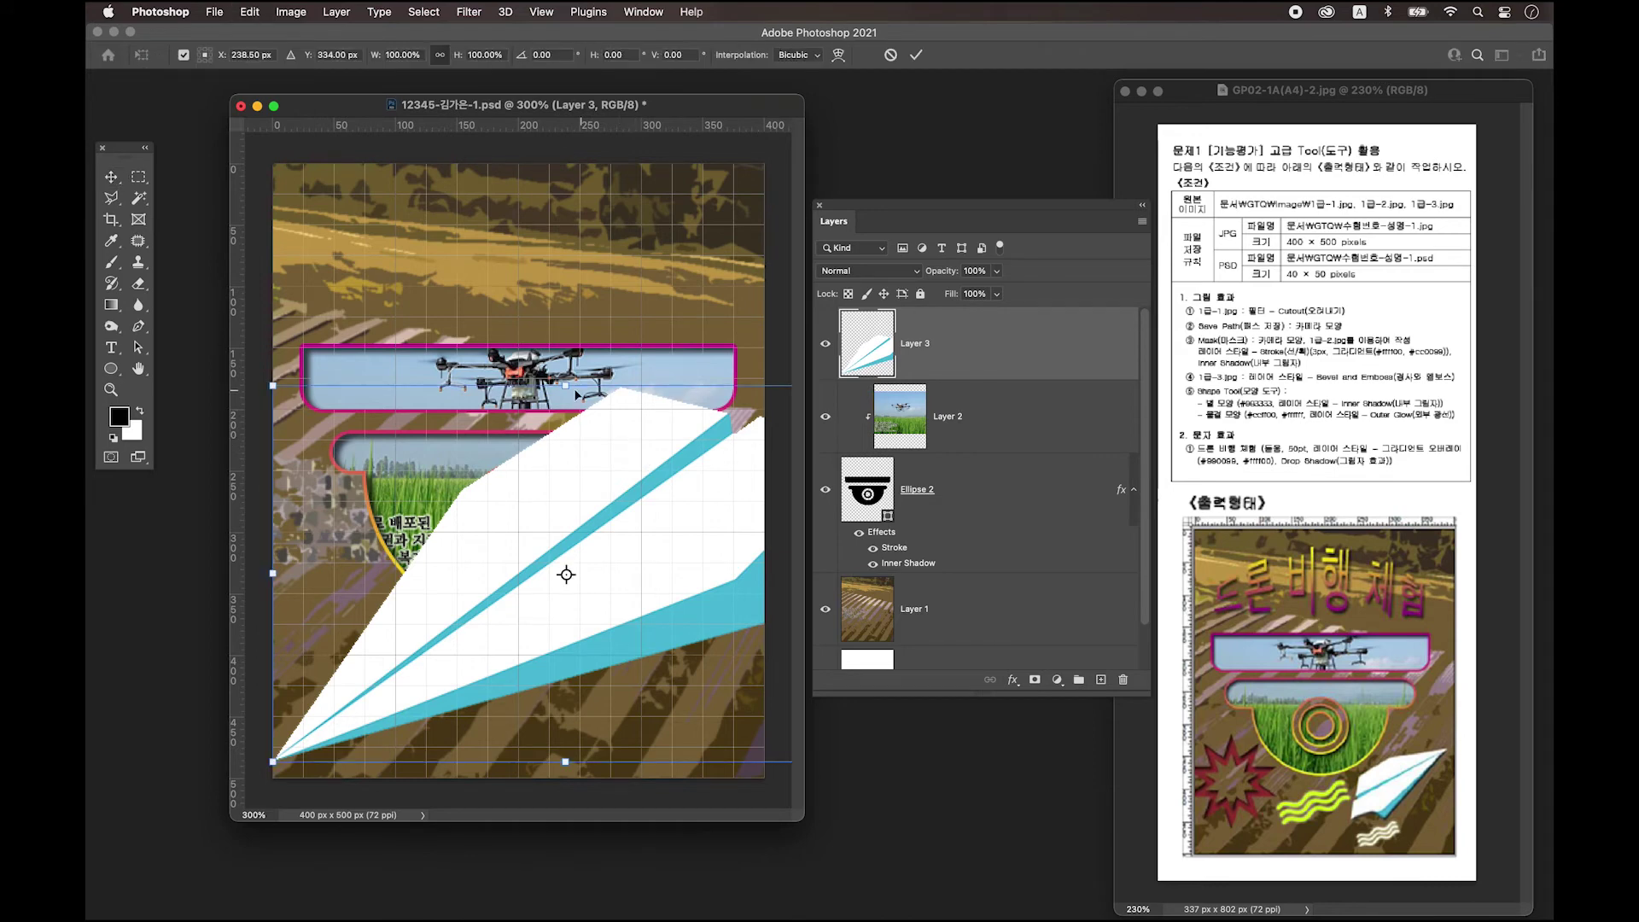
left_click_drag(566, 386, 541, 640)
left_click_drag(513, 751, 604, 680)
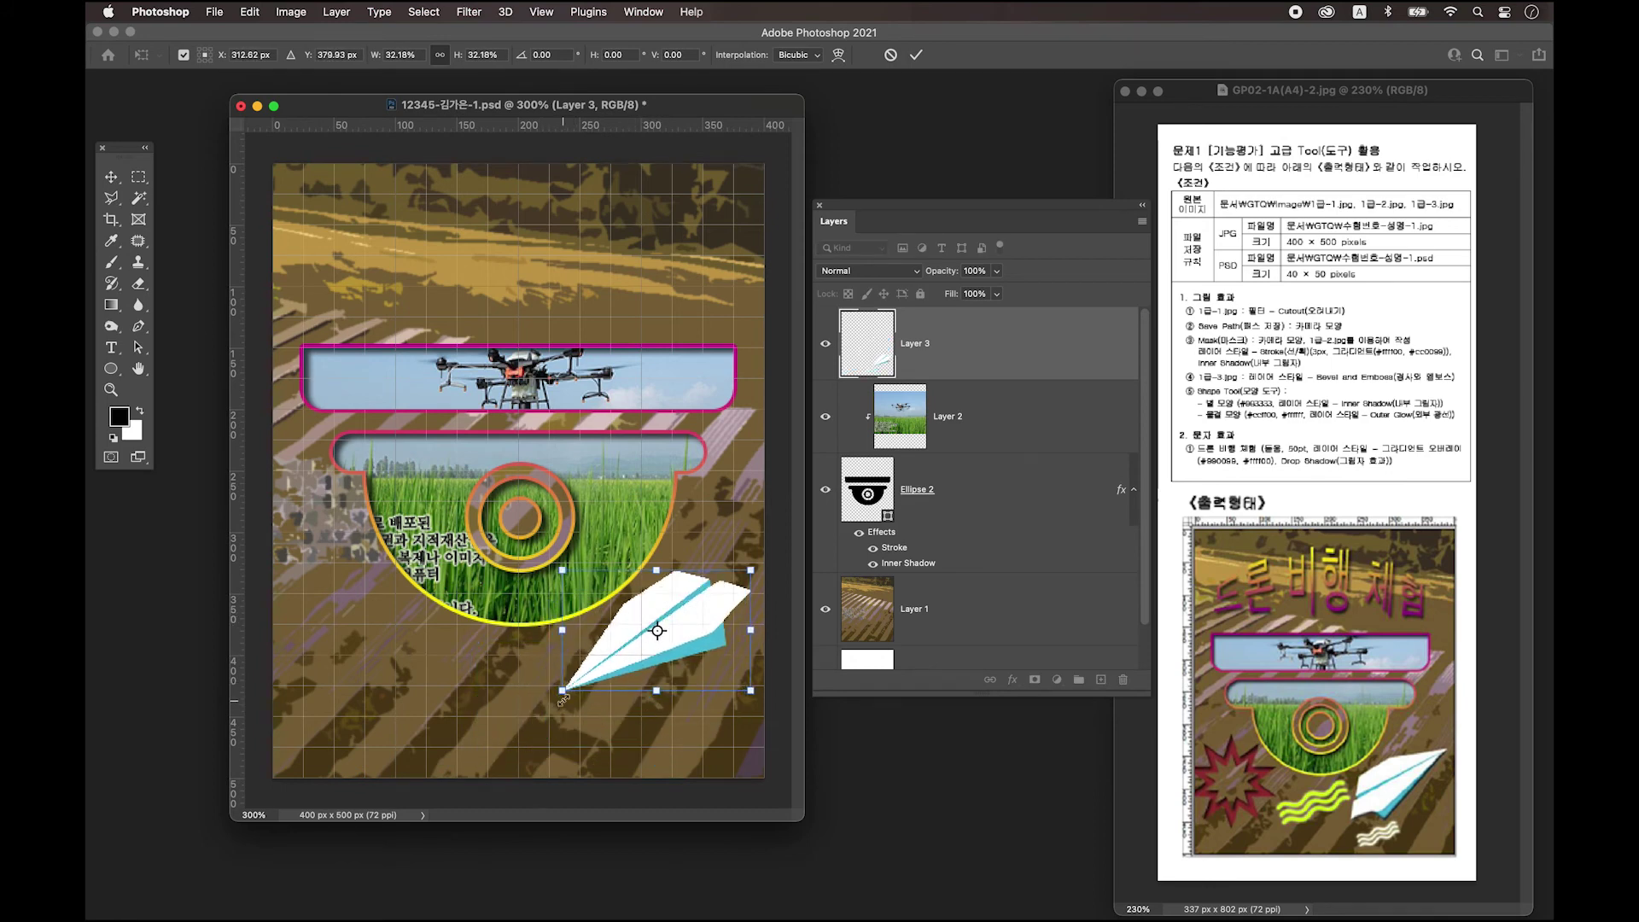
left_click_drag(562, 690, 557, 695)
left_click_drag(677, 640, 650, 682)
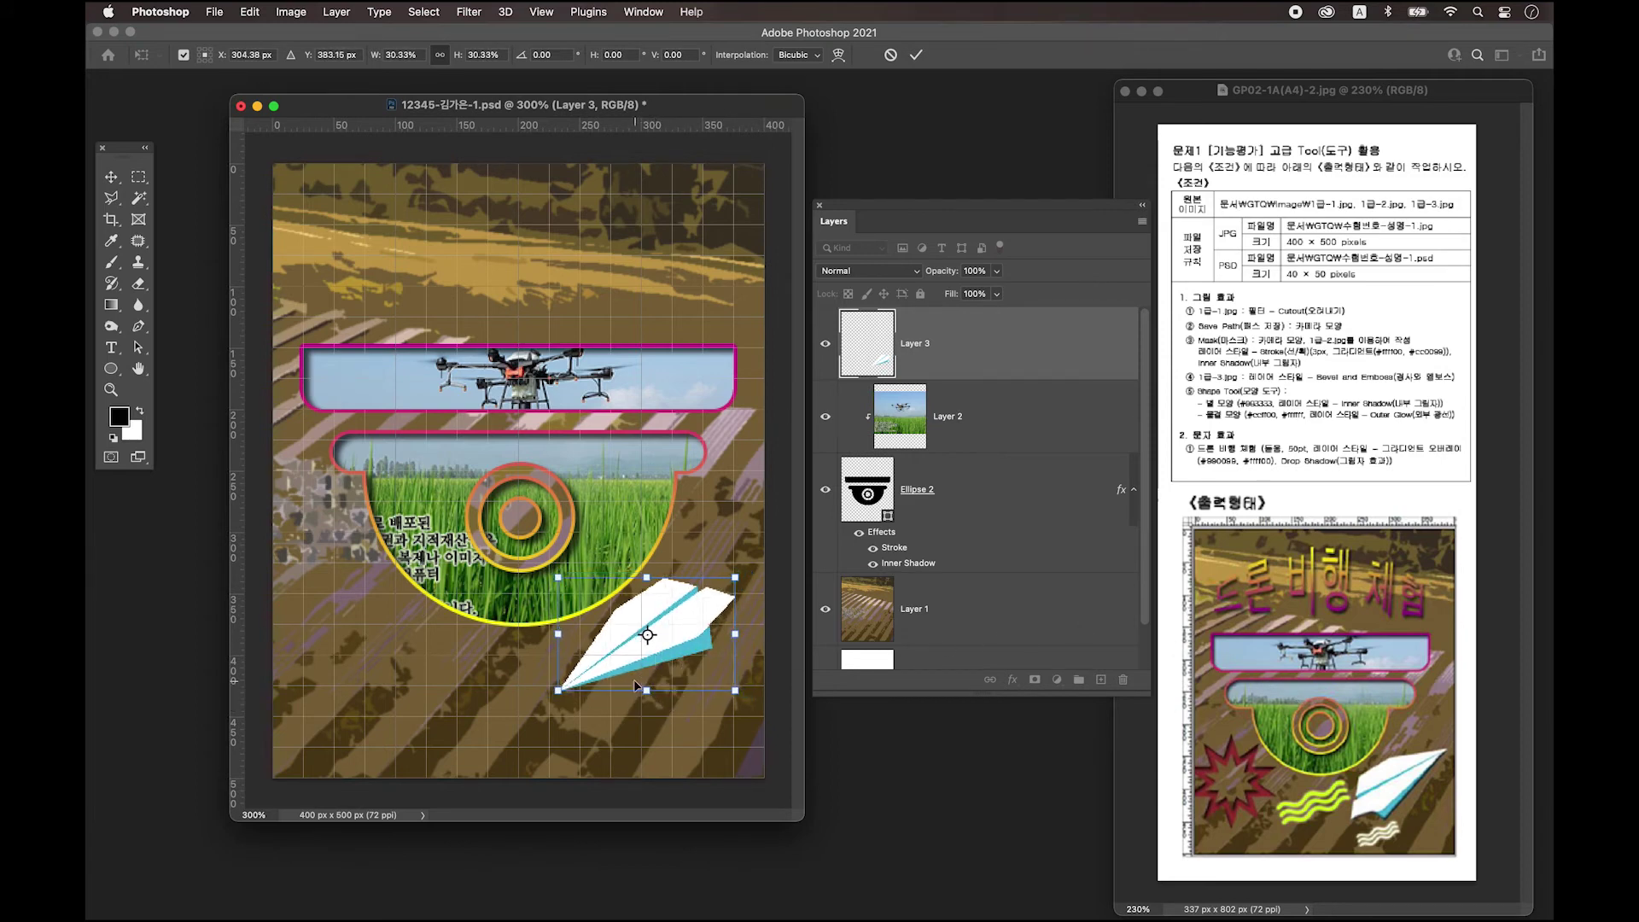
Flip the airplane horizontally, rotate it about 114°, adjust its position and commit.
right_click(671, 637)
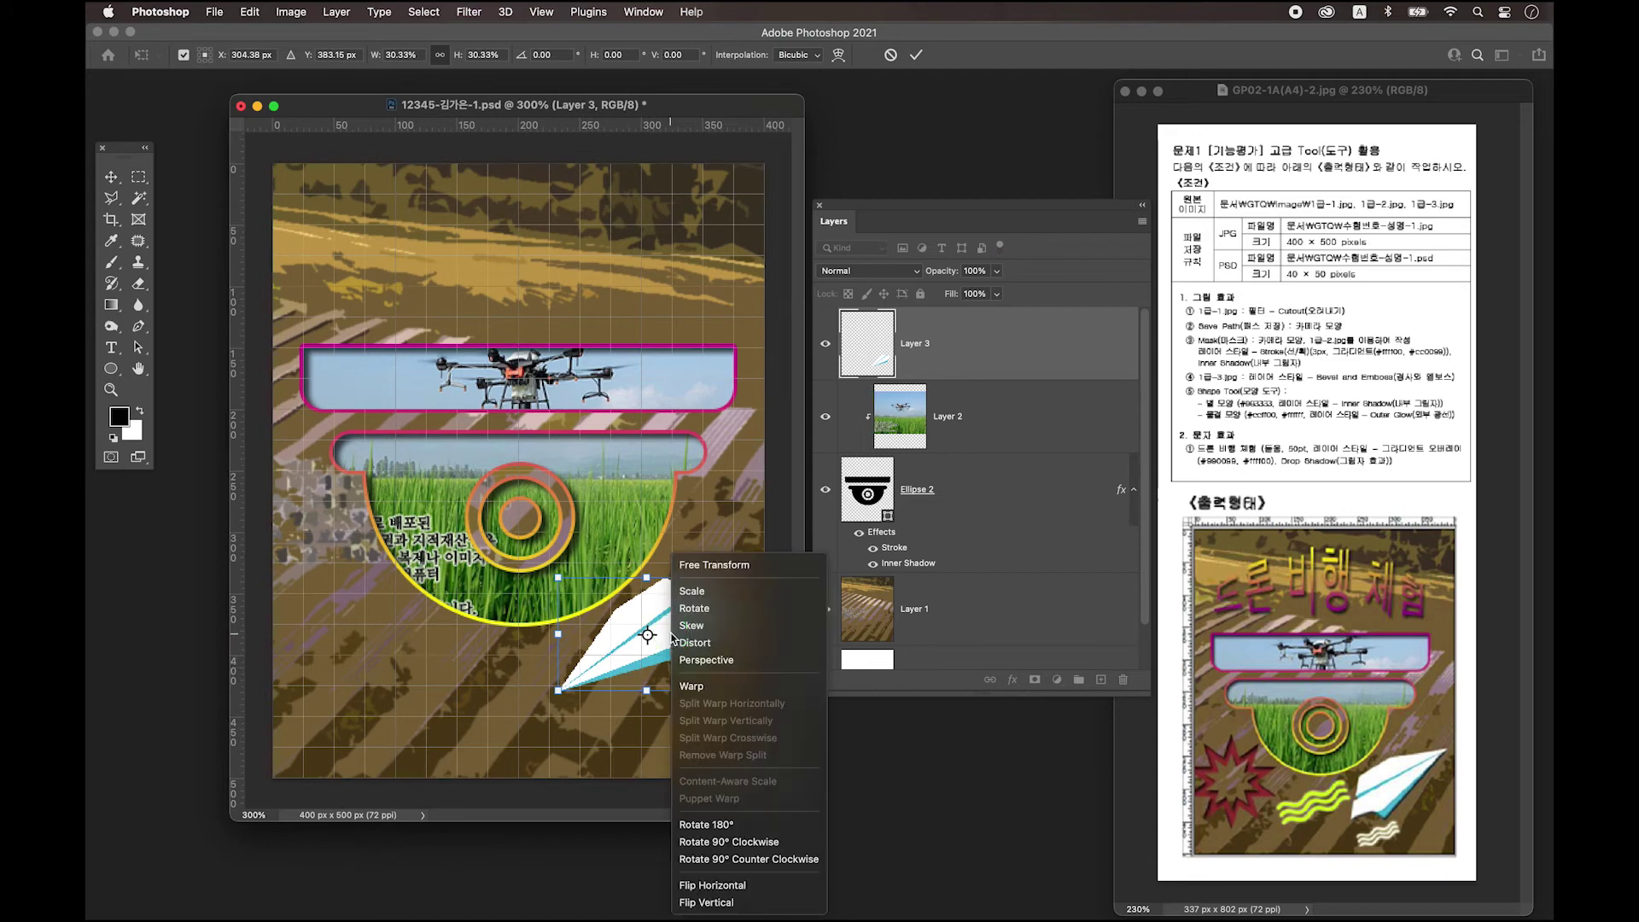
left_click(752, 887)
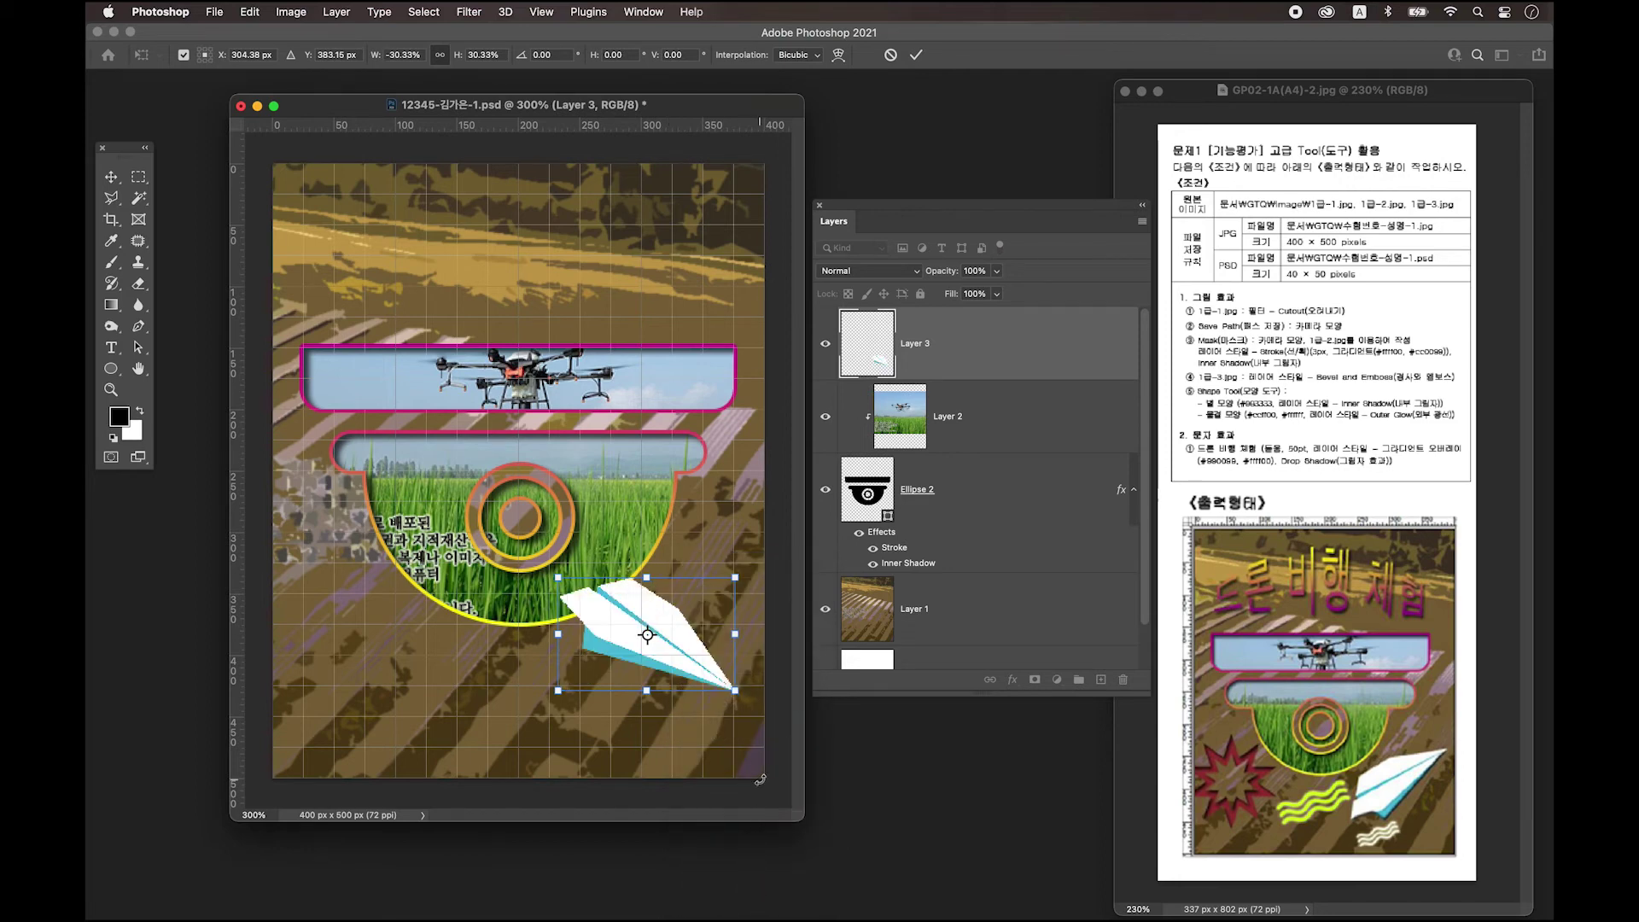
left_click_drag(756, 702, 762, 559)
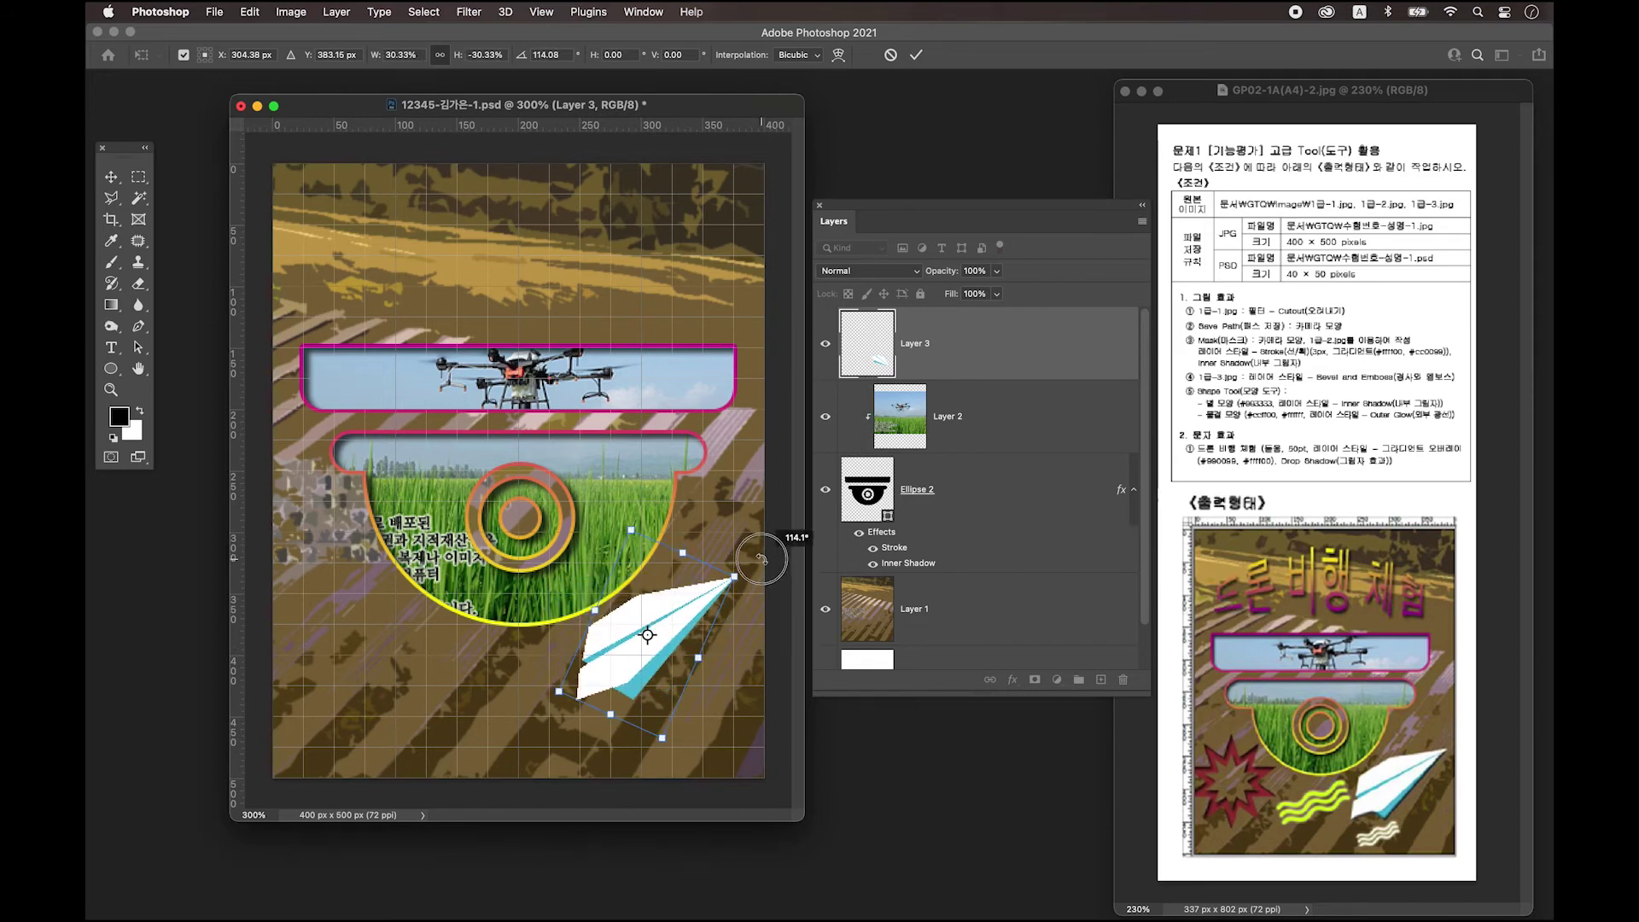
left_click_drag(762, 559, 761, 559)
left_click_drag(581, 686, 589, 683)
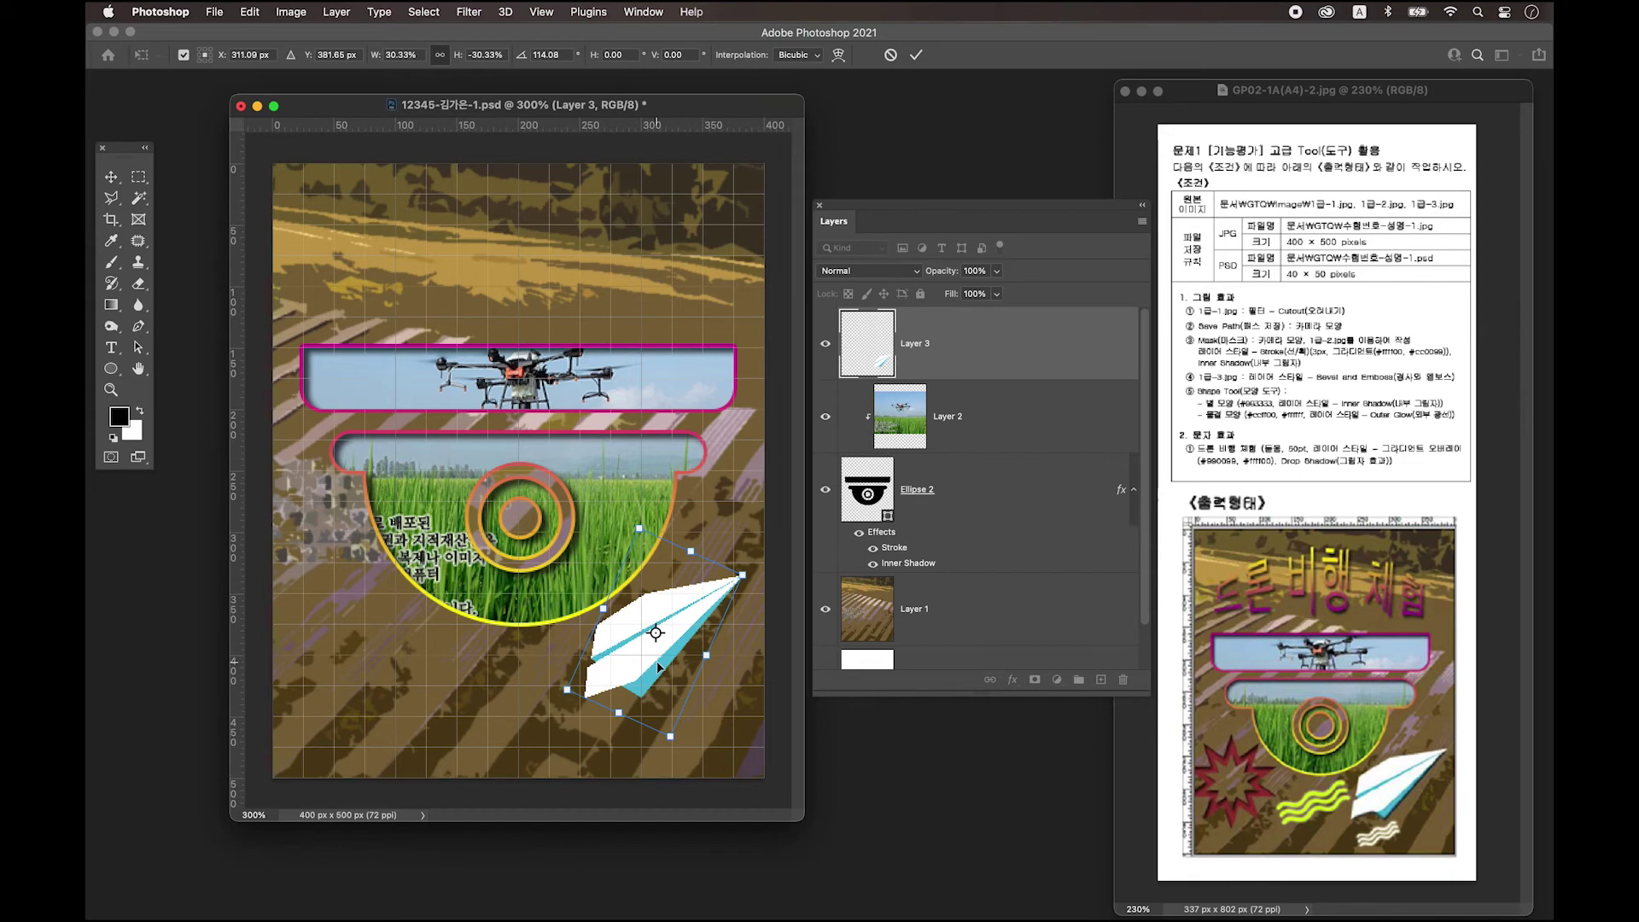
key("Return")
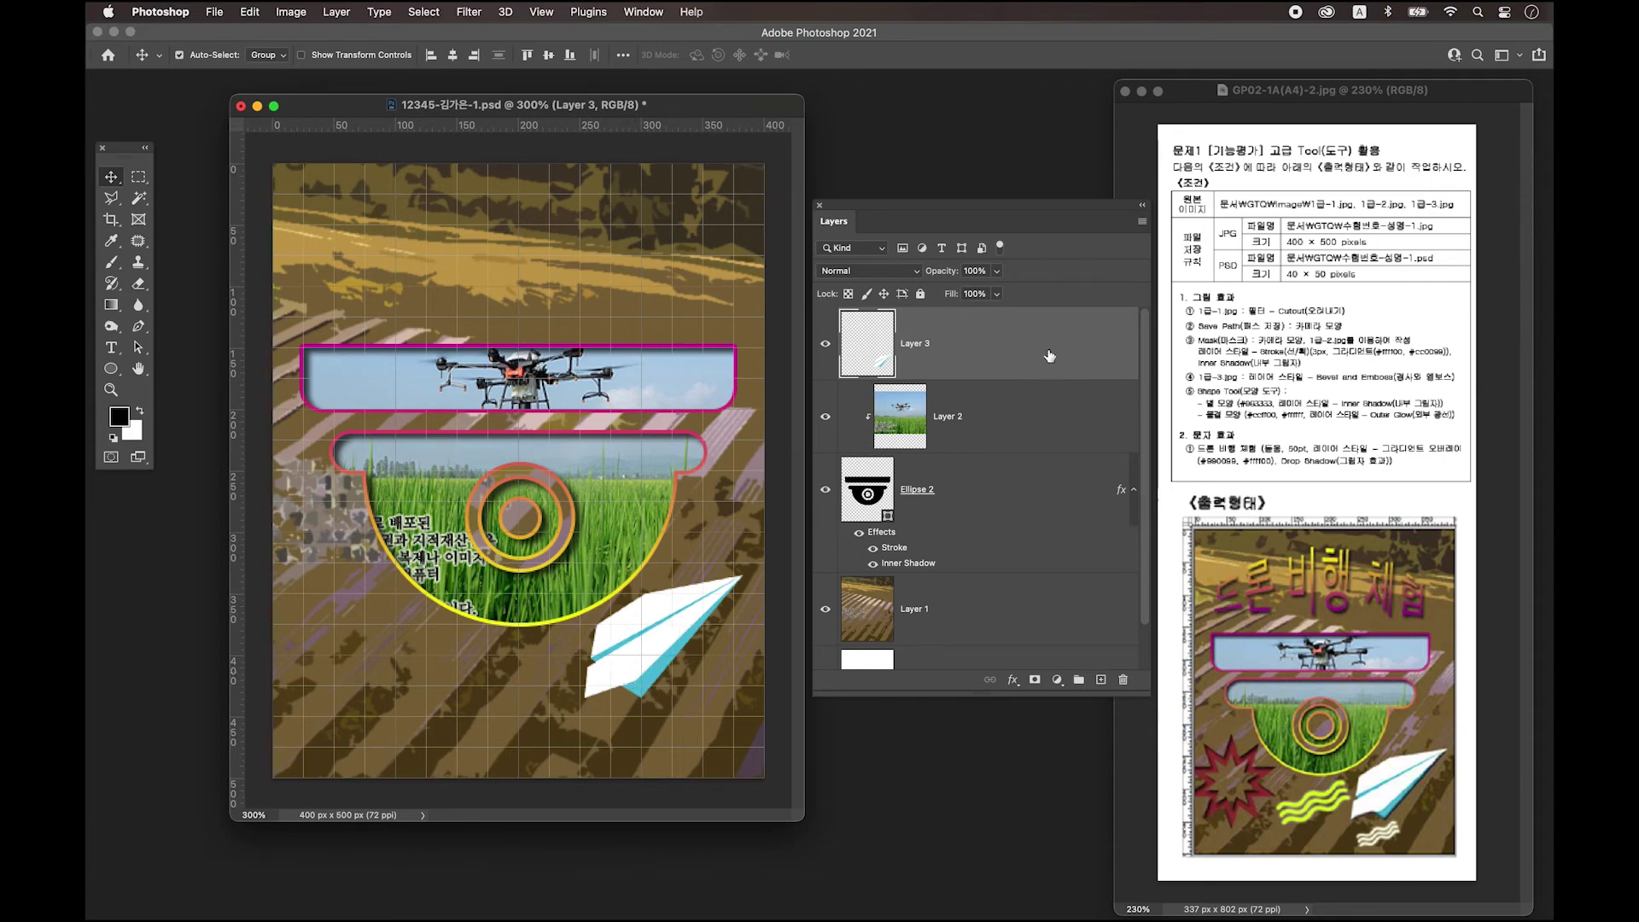
Apply a Bevel & Emboss layer style to Layer 3.
double_click(1021, 348)
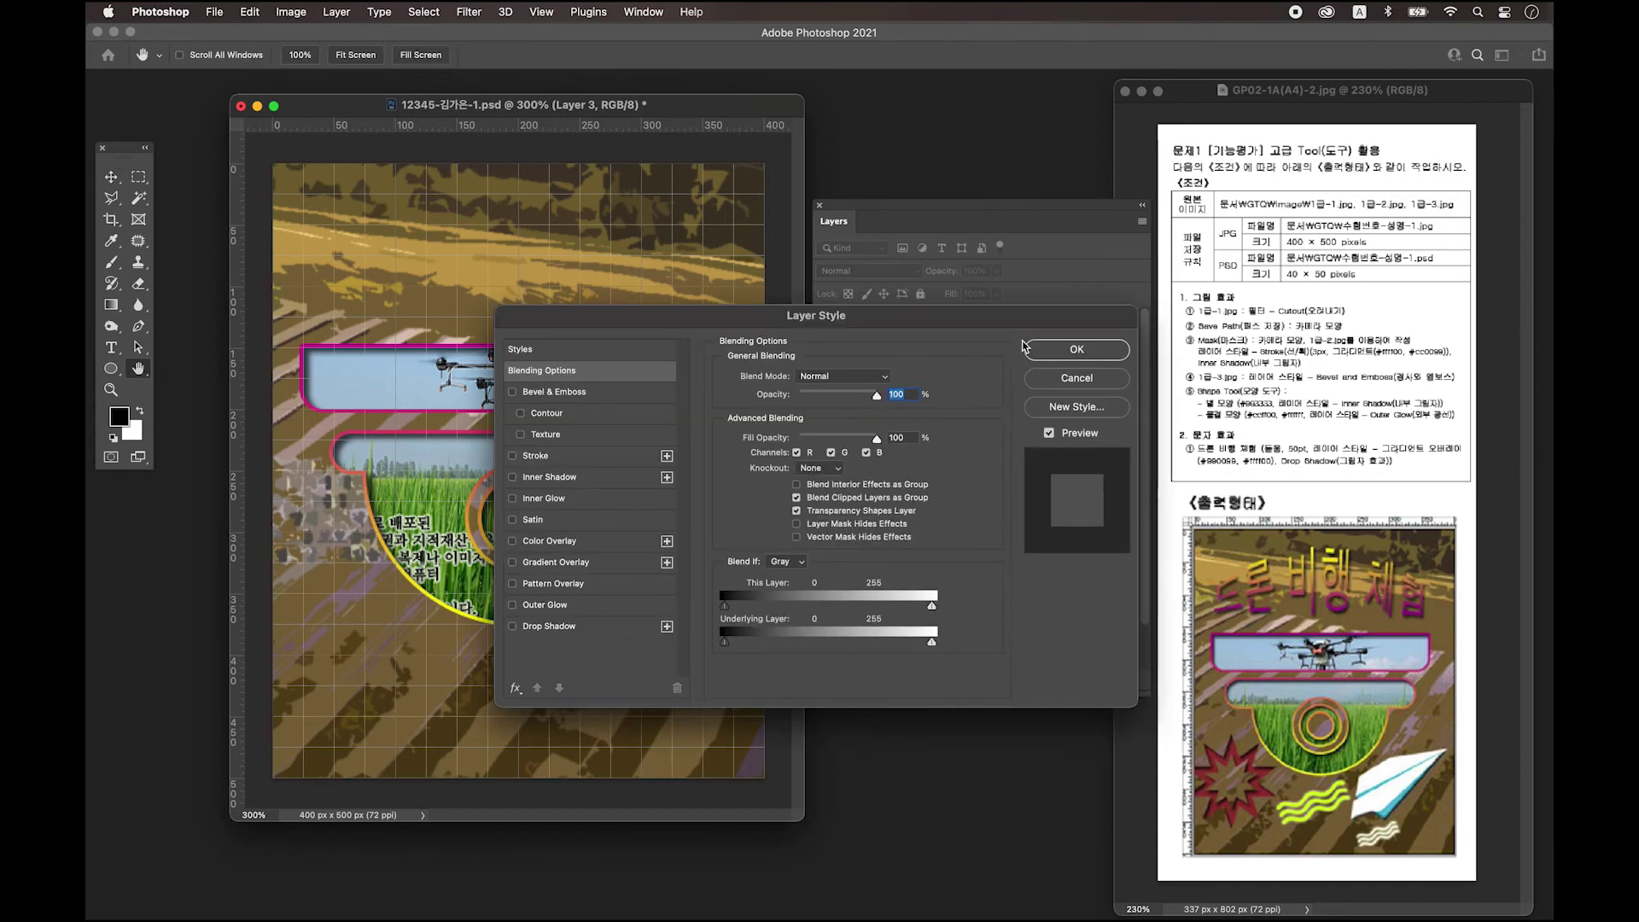
left_click(620, 389)
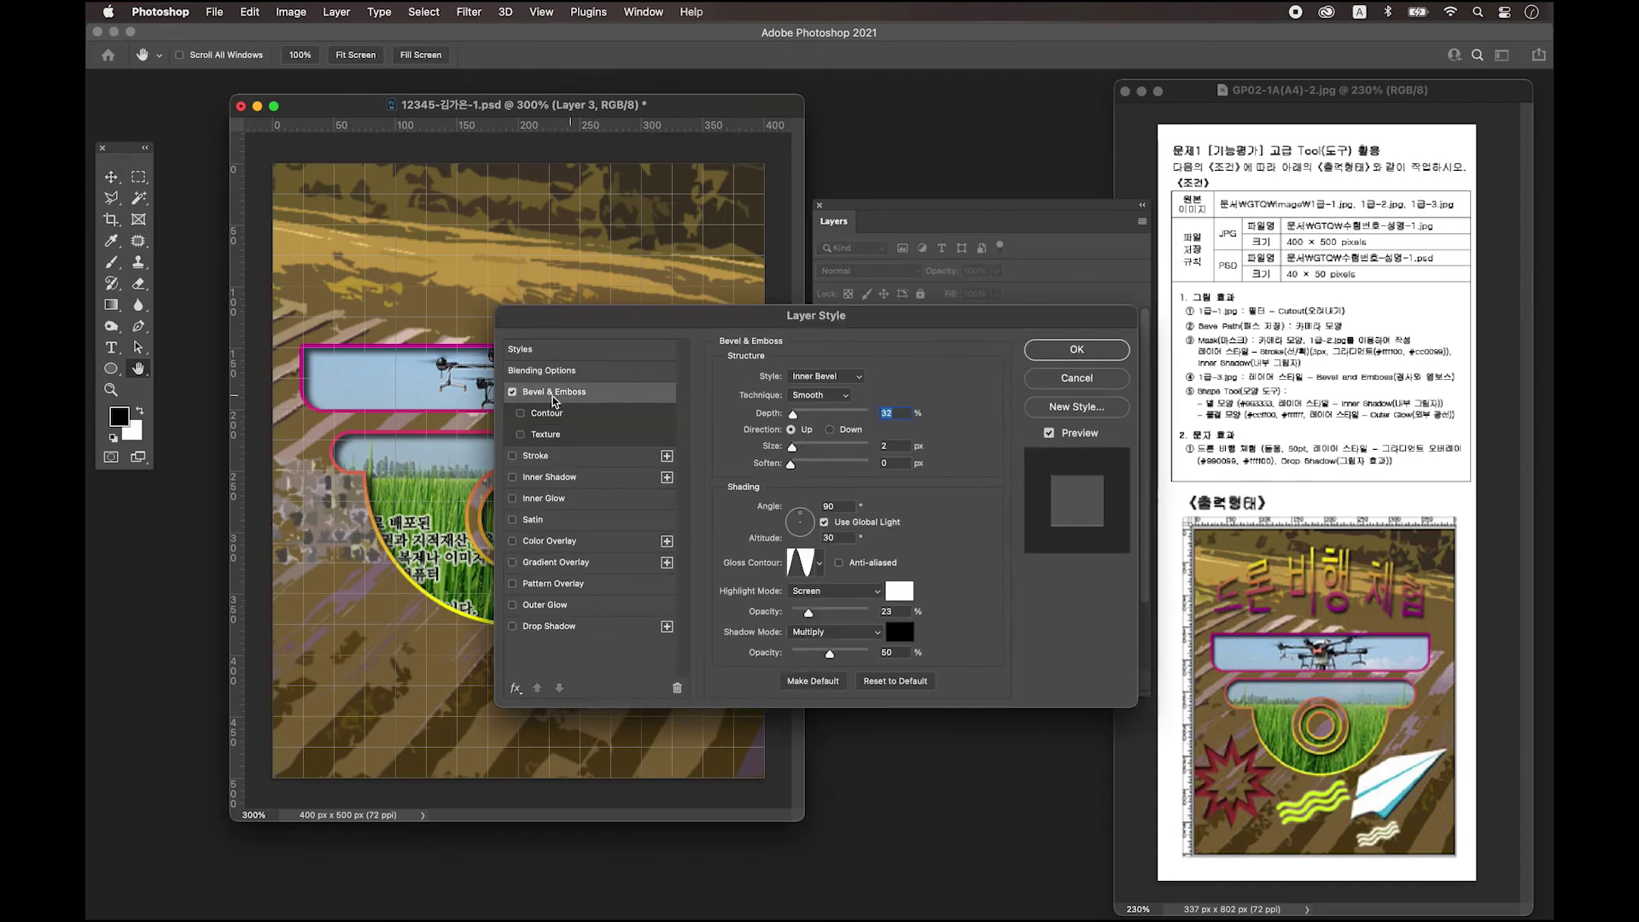
left_click(1076, 349)
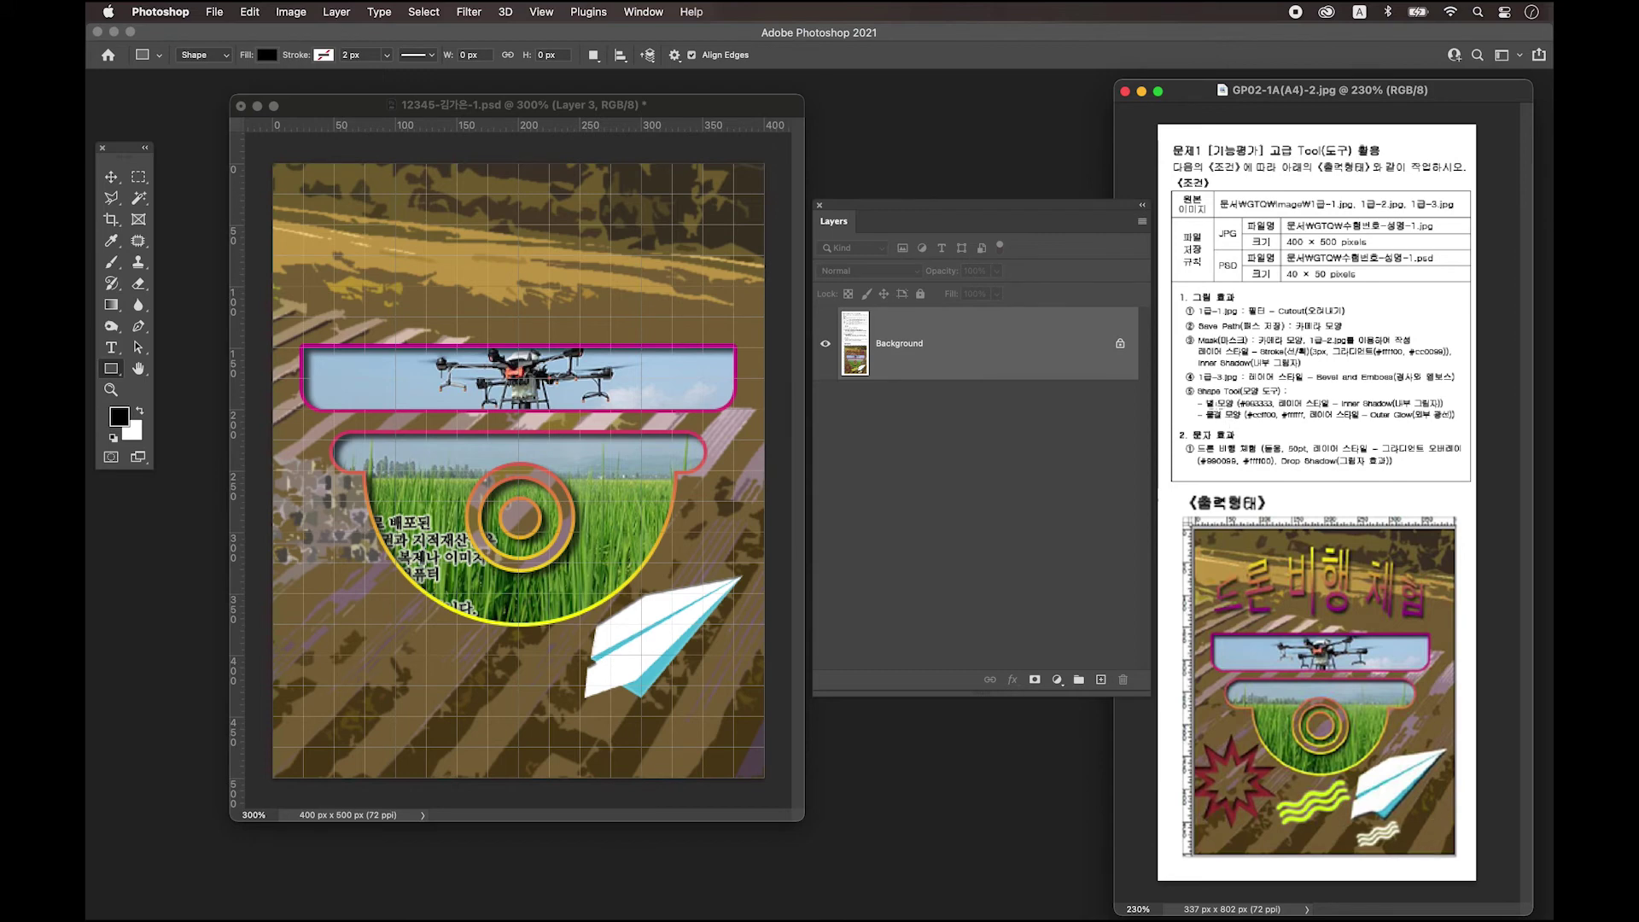
Switch to the Move tool, bring the poster document forward and open the shape tool group.
key("v")
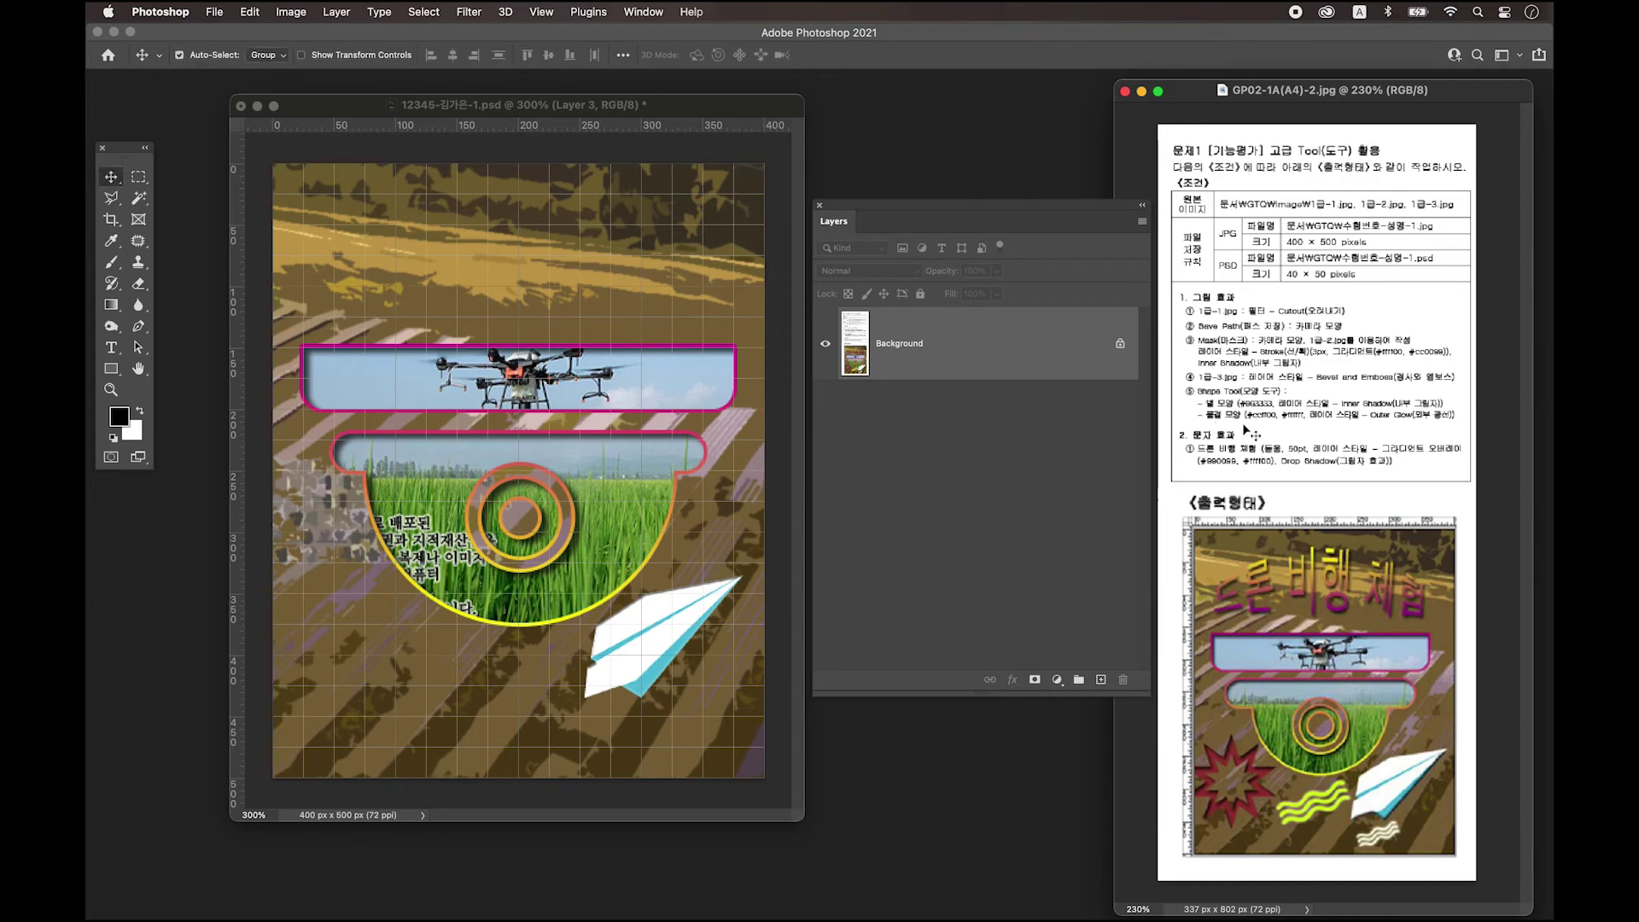
left_click(402, 480)
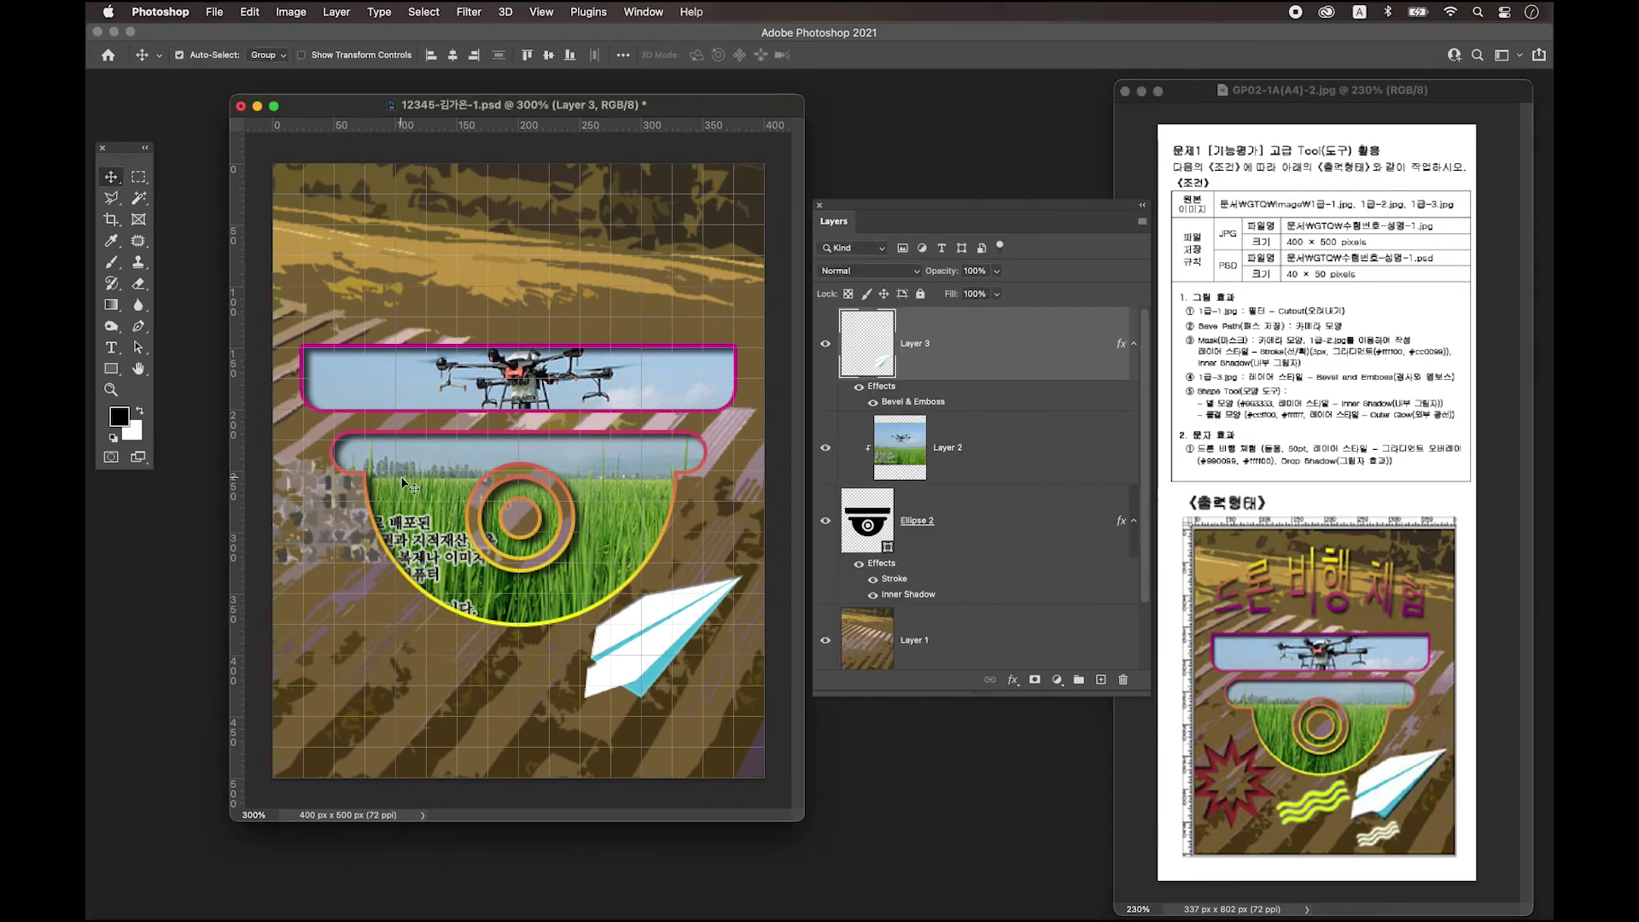
left_click(111, 369)
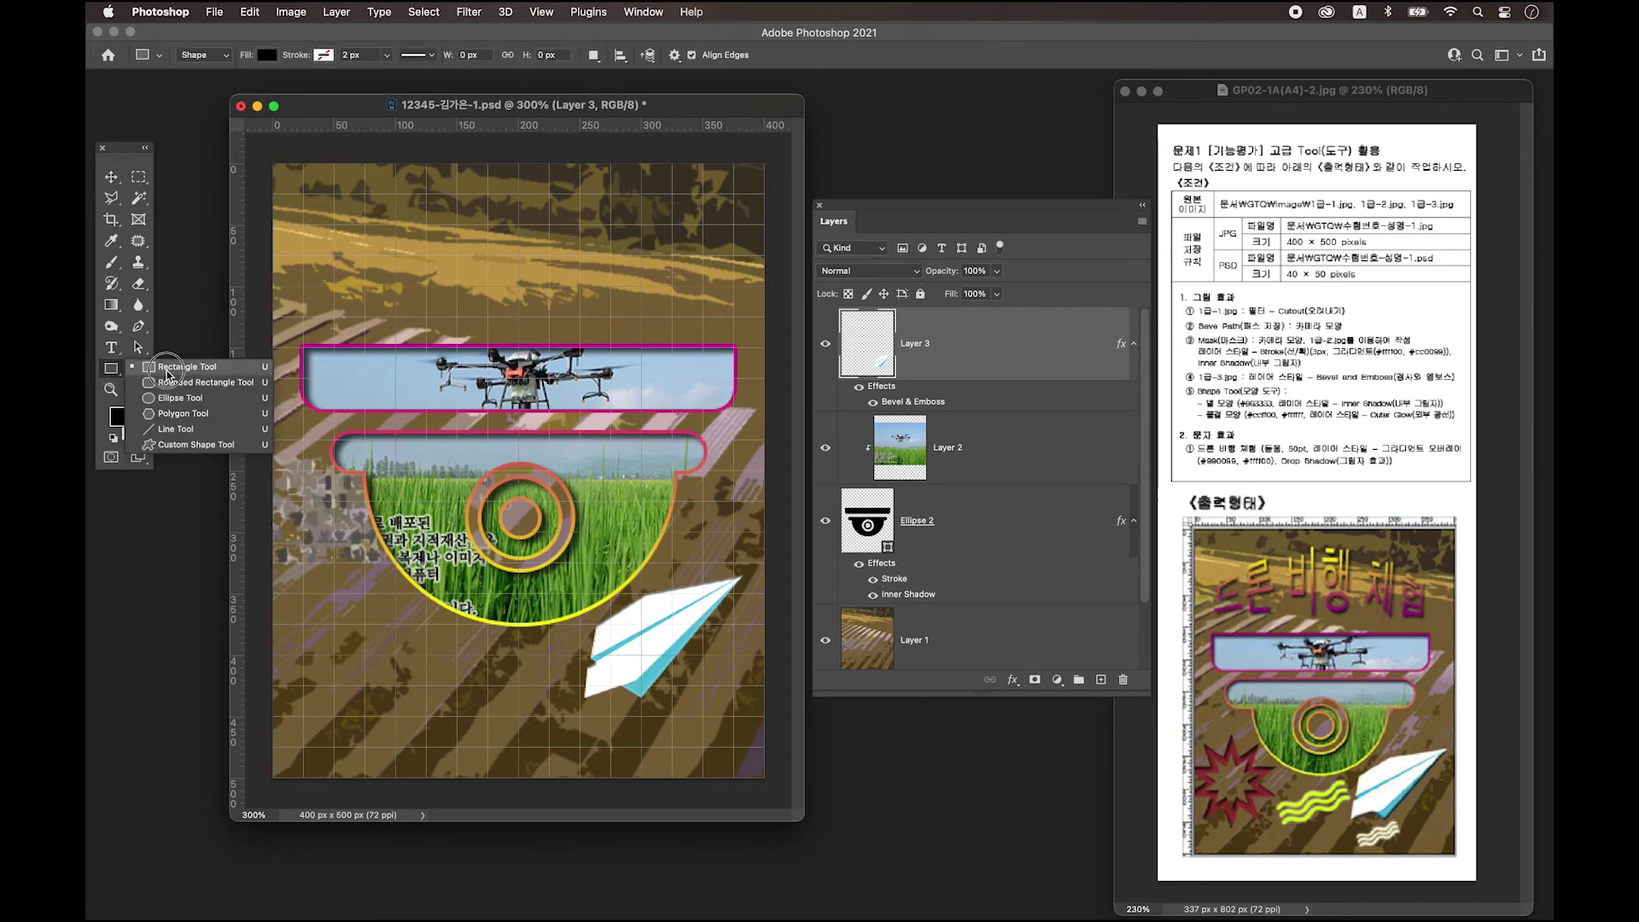
Choose the Custom Shape Tool and open its shape picker from the options bar.
left_click(175, 447)
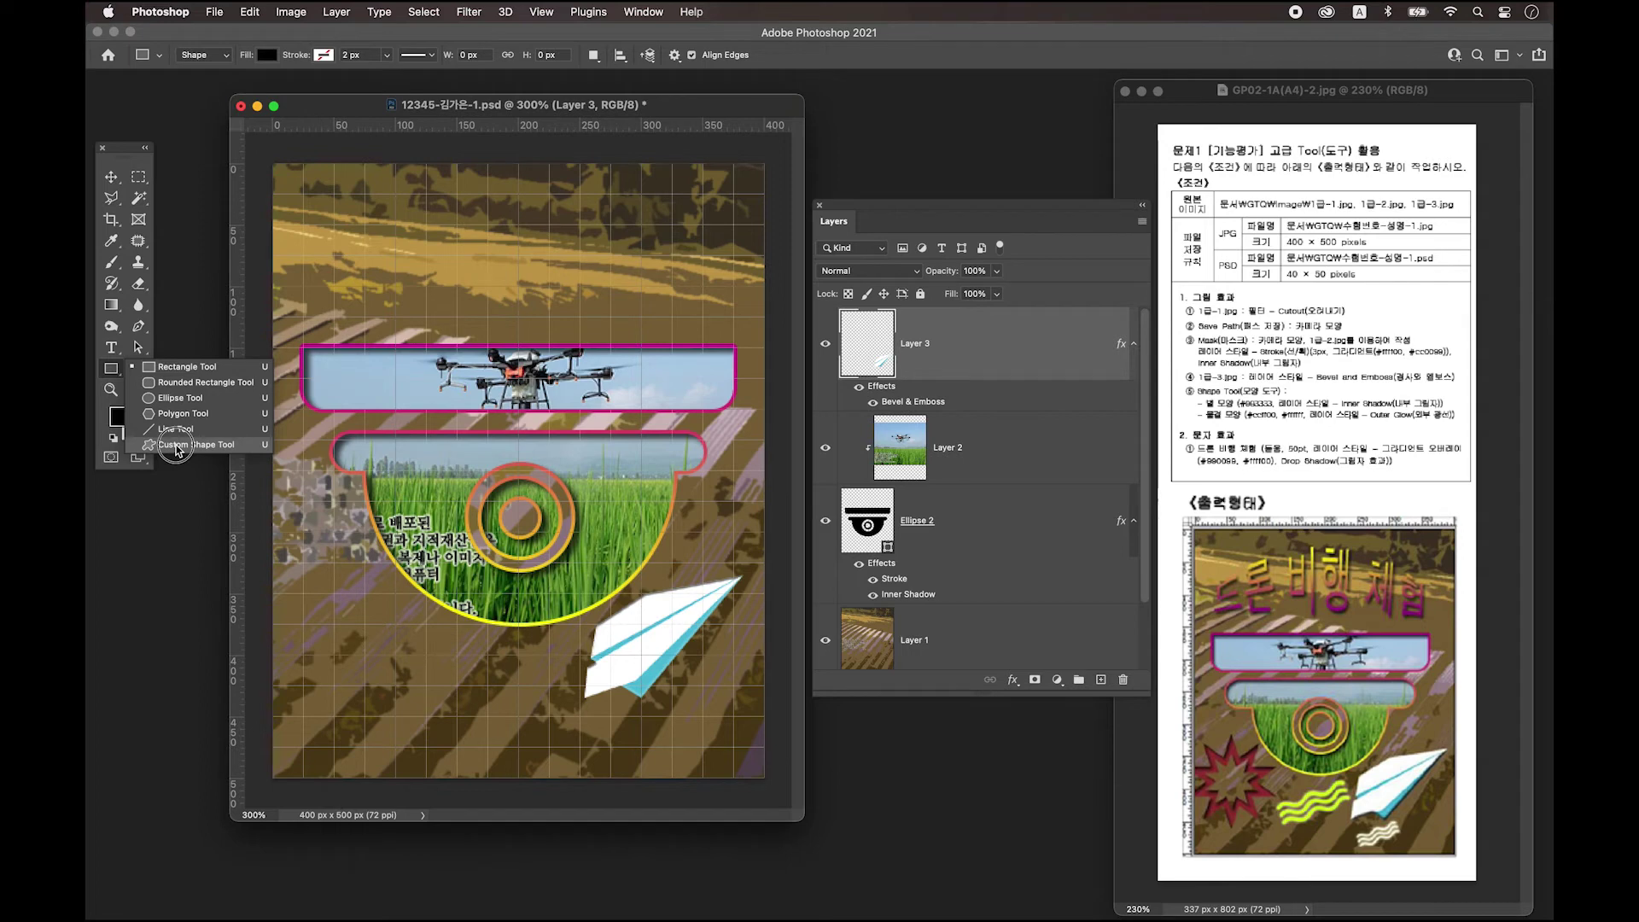
left_click(175, 447)
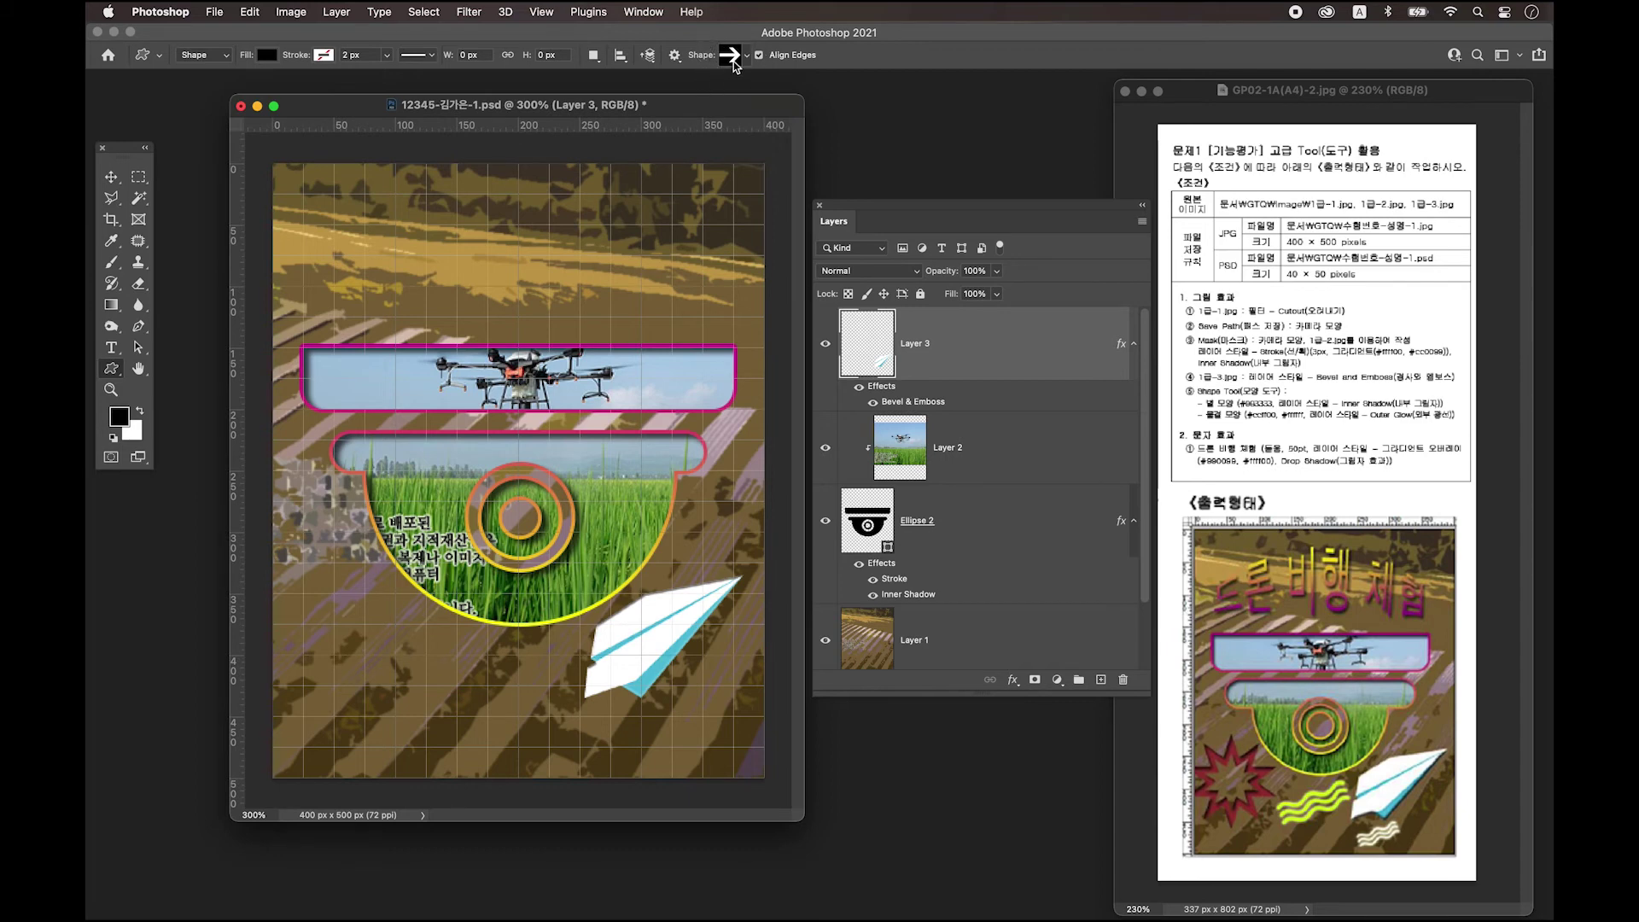
left_click(732, 59)
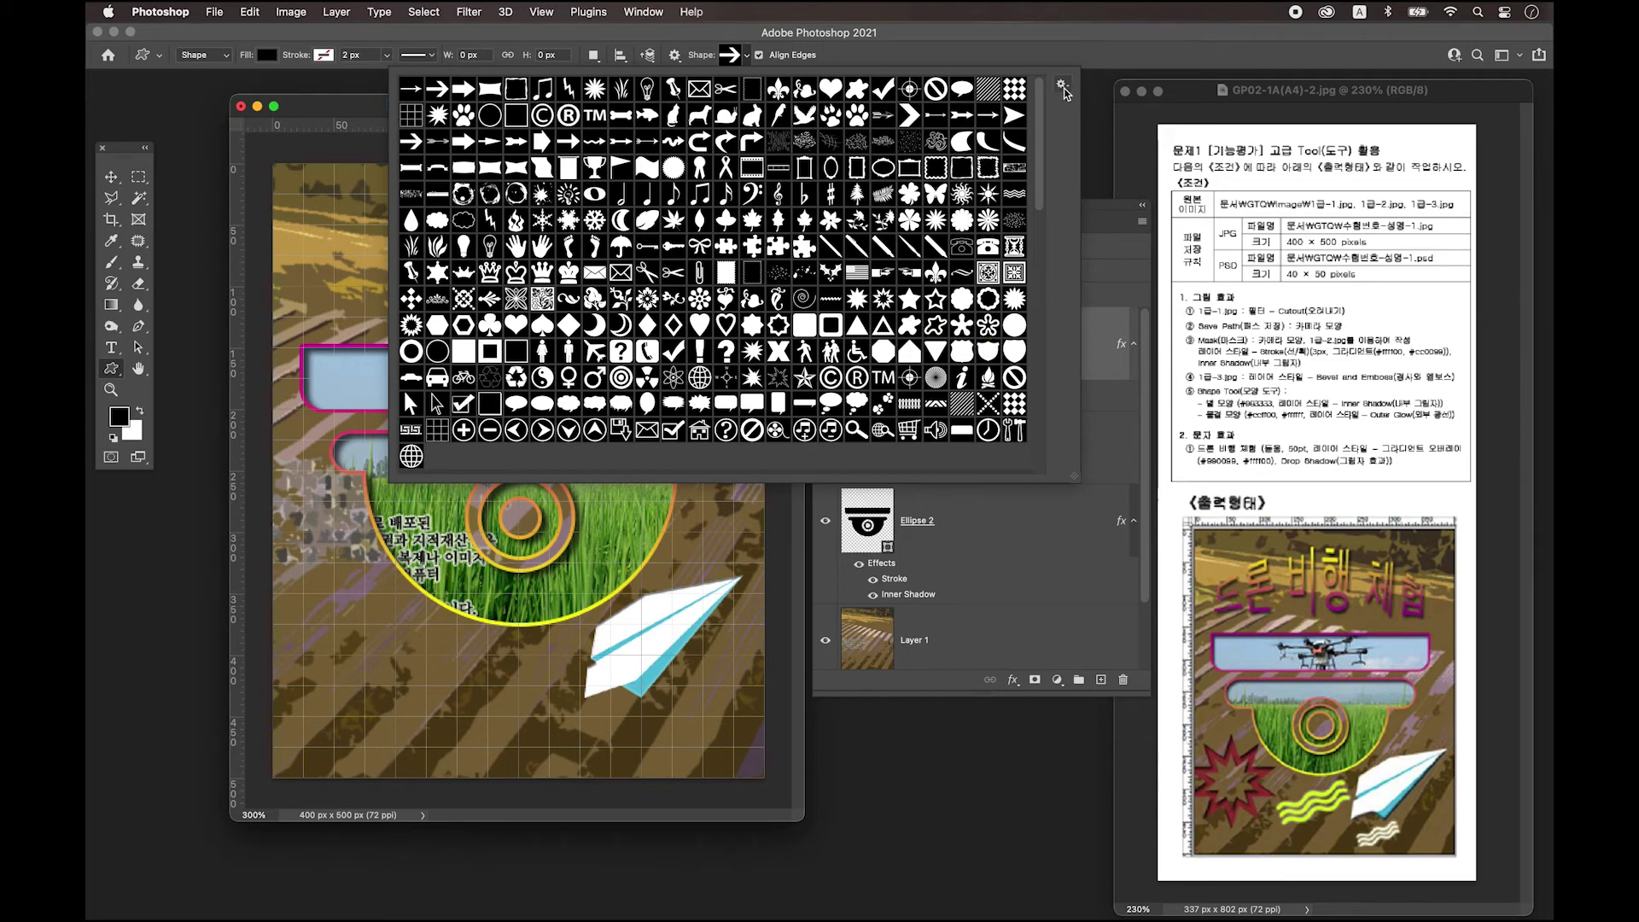
Pick the spiky star burst from the enlarged custom shape picker, then close the picker.
left_click(1062, 87)
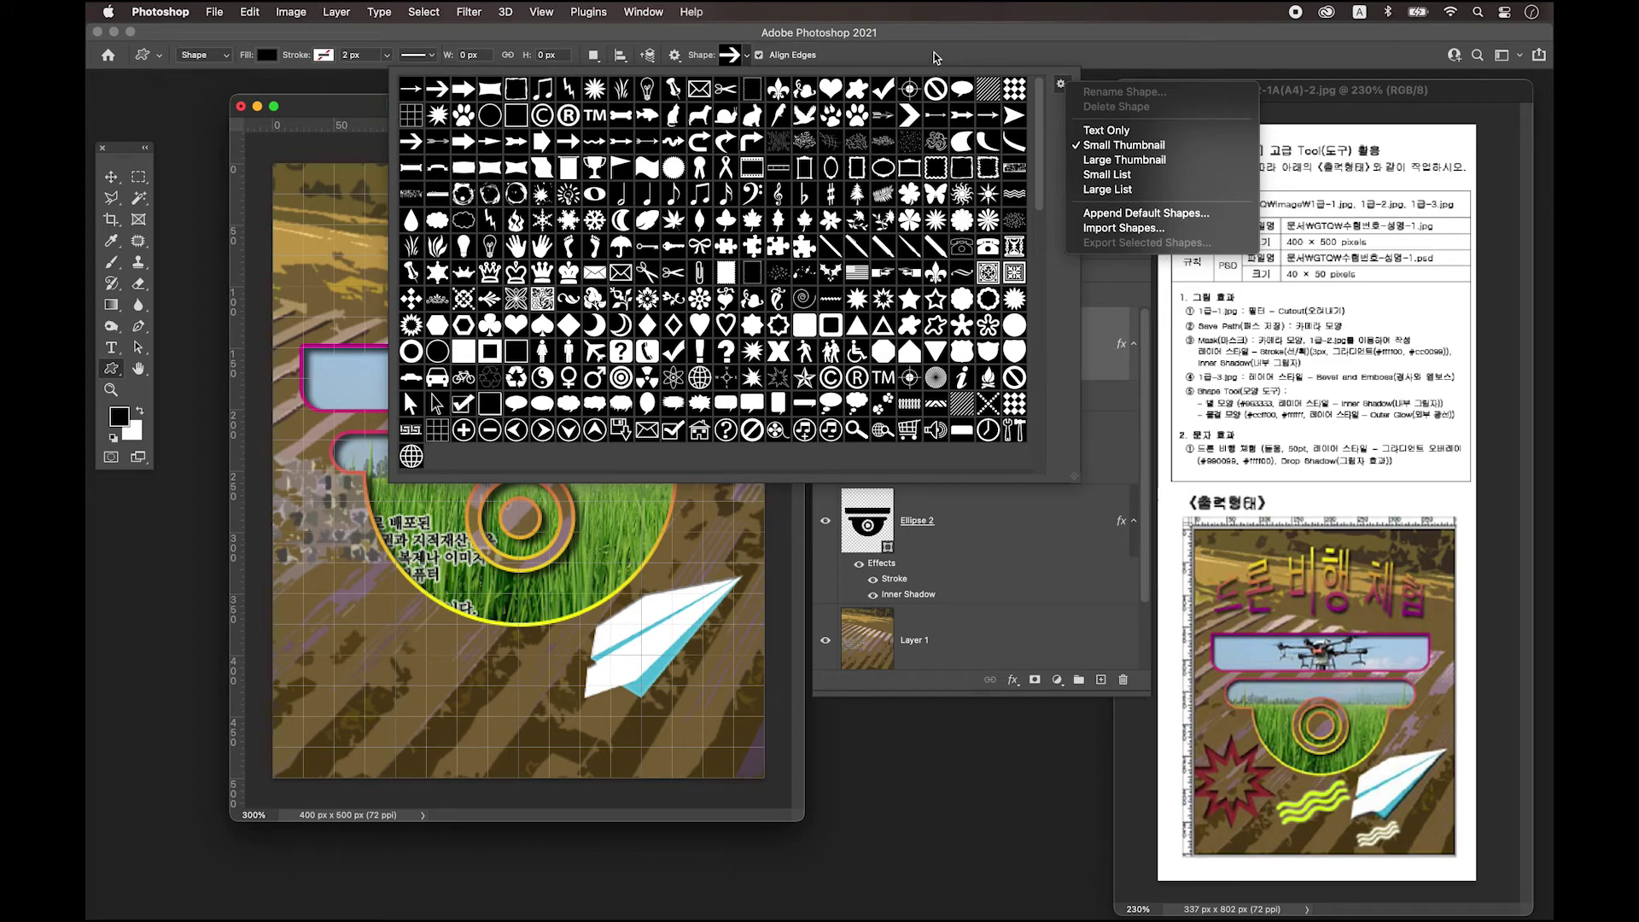
left_click(1077, 482)
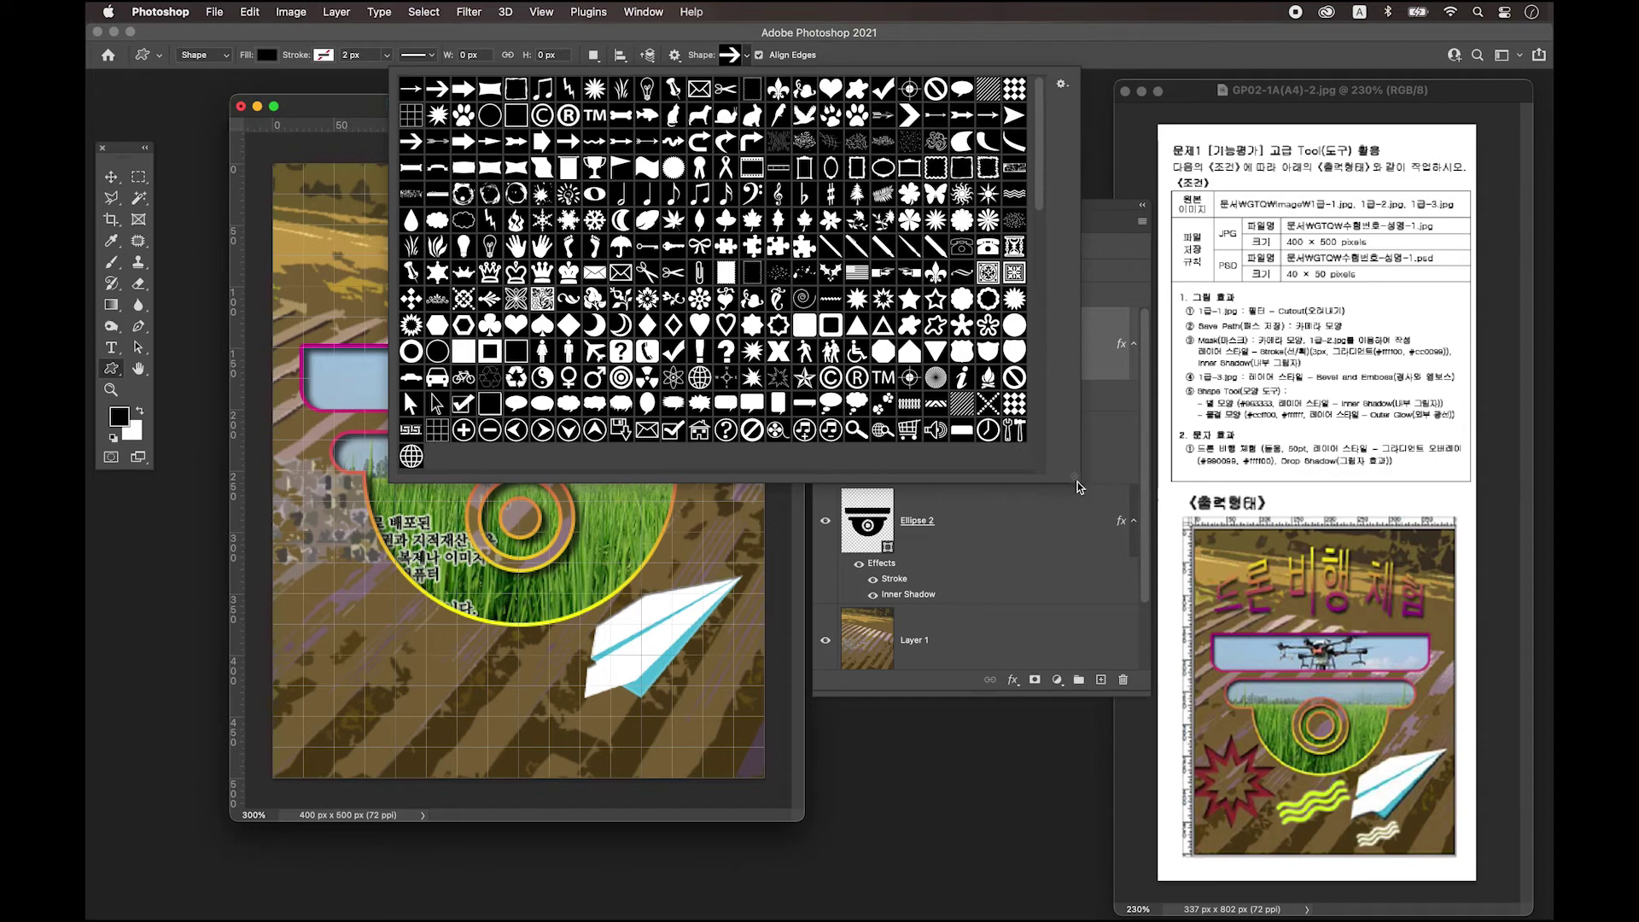
mouse_move(1077, 484)
left_mouse_down()
mouse_move(1050, 454)
mouse_move(1096, 483)
left_mouse_up()
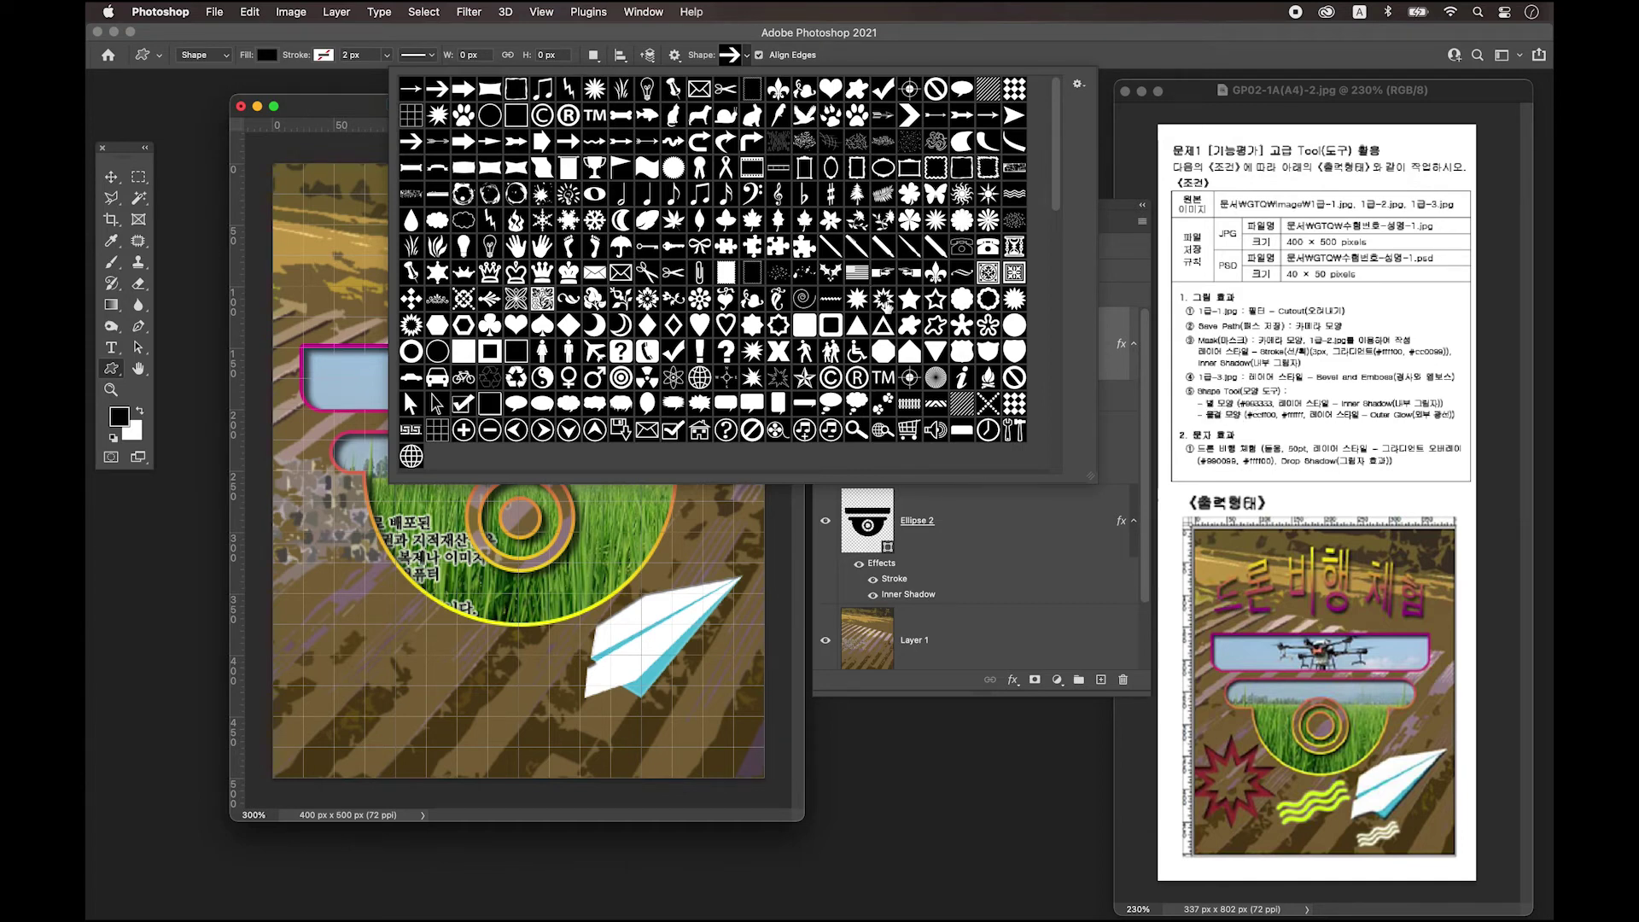
left_click(883, 301)
left_click(339, 110)
left_click_drag(340, 109, 354, 120)
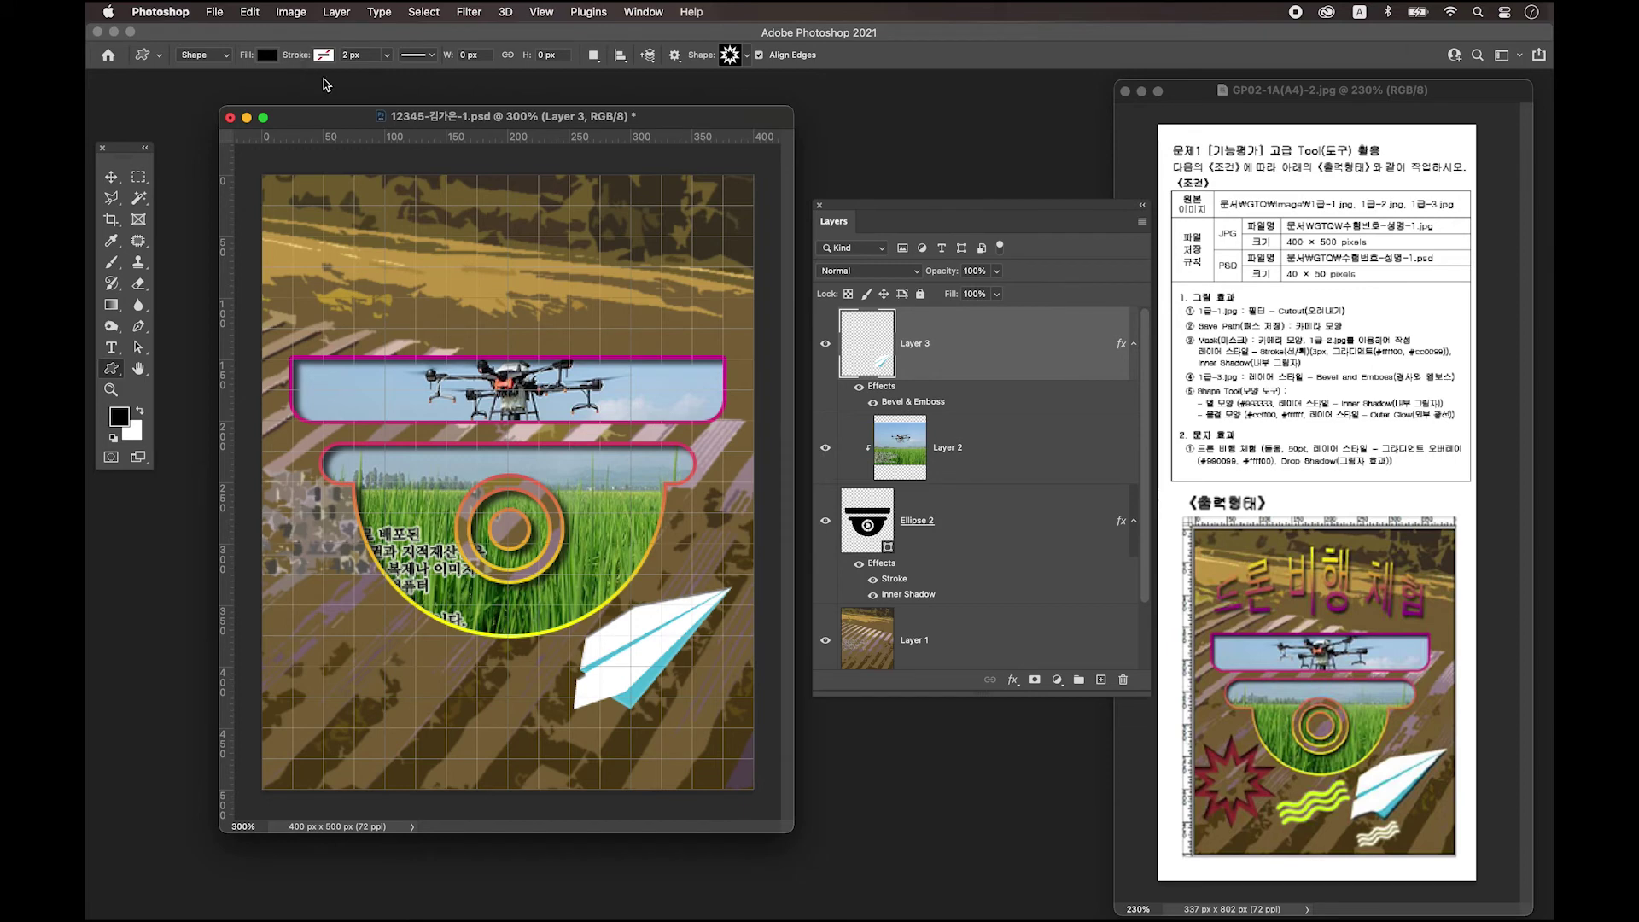
With the shape stroke left at none, add a new empty Layer 4 above Layer 3.
left_click_drag(431, 117, 431, 109)
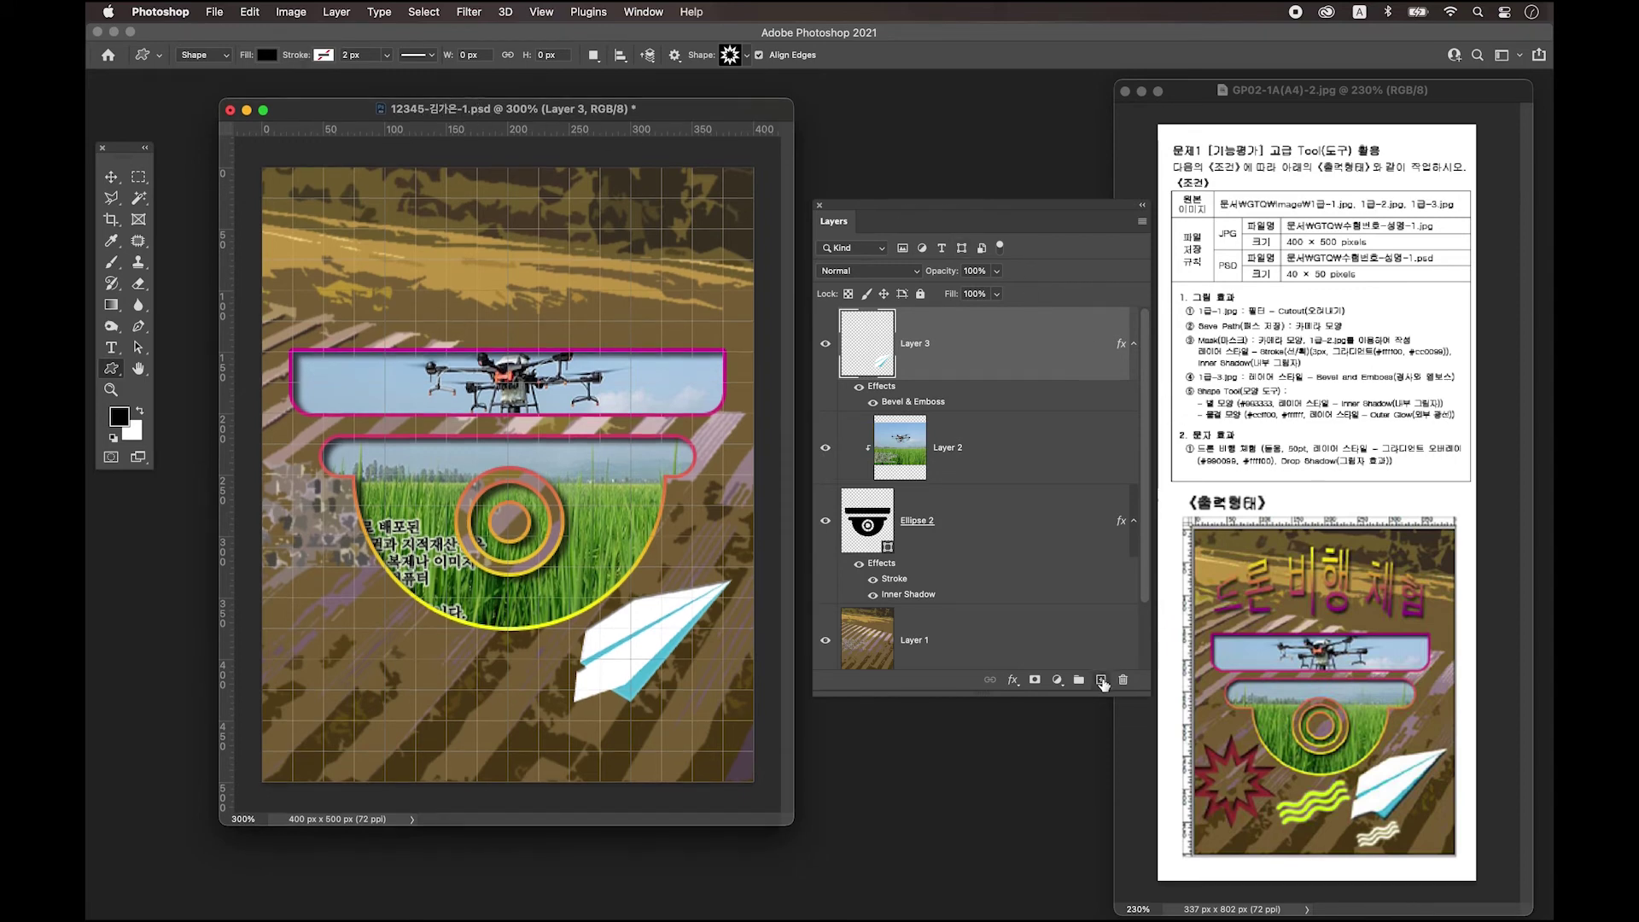
left_click(323, 55)
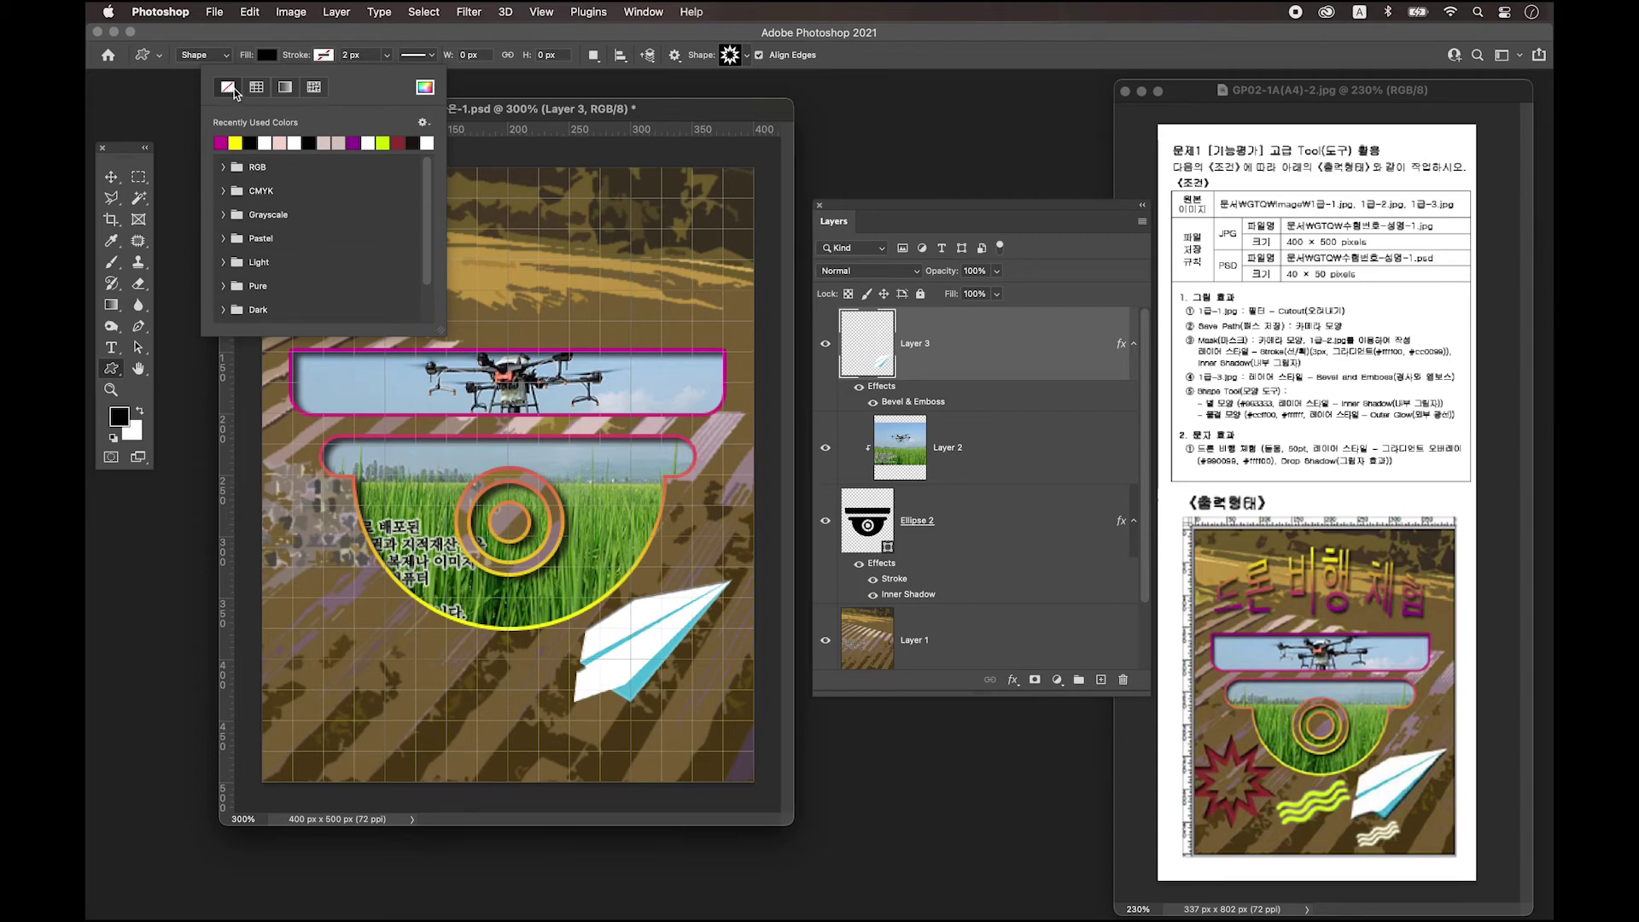
left_click(325, 53)
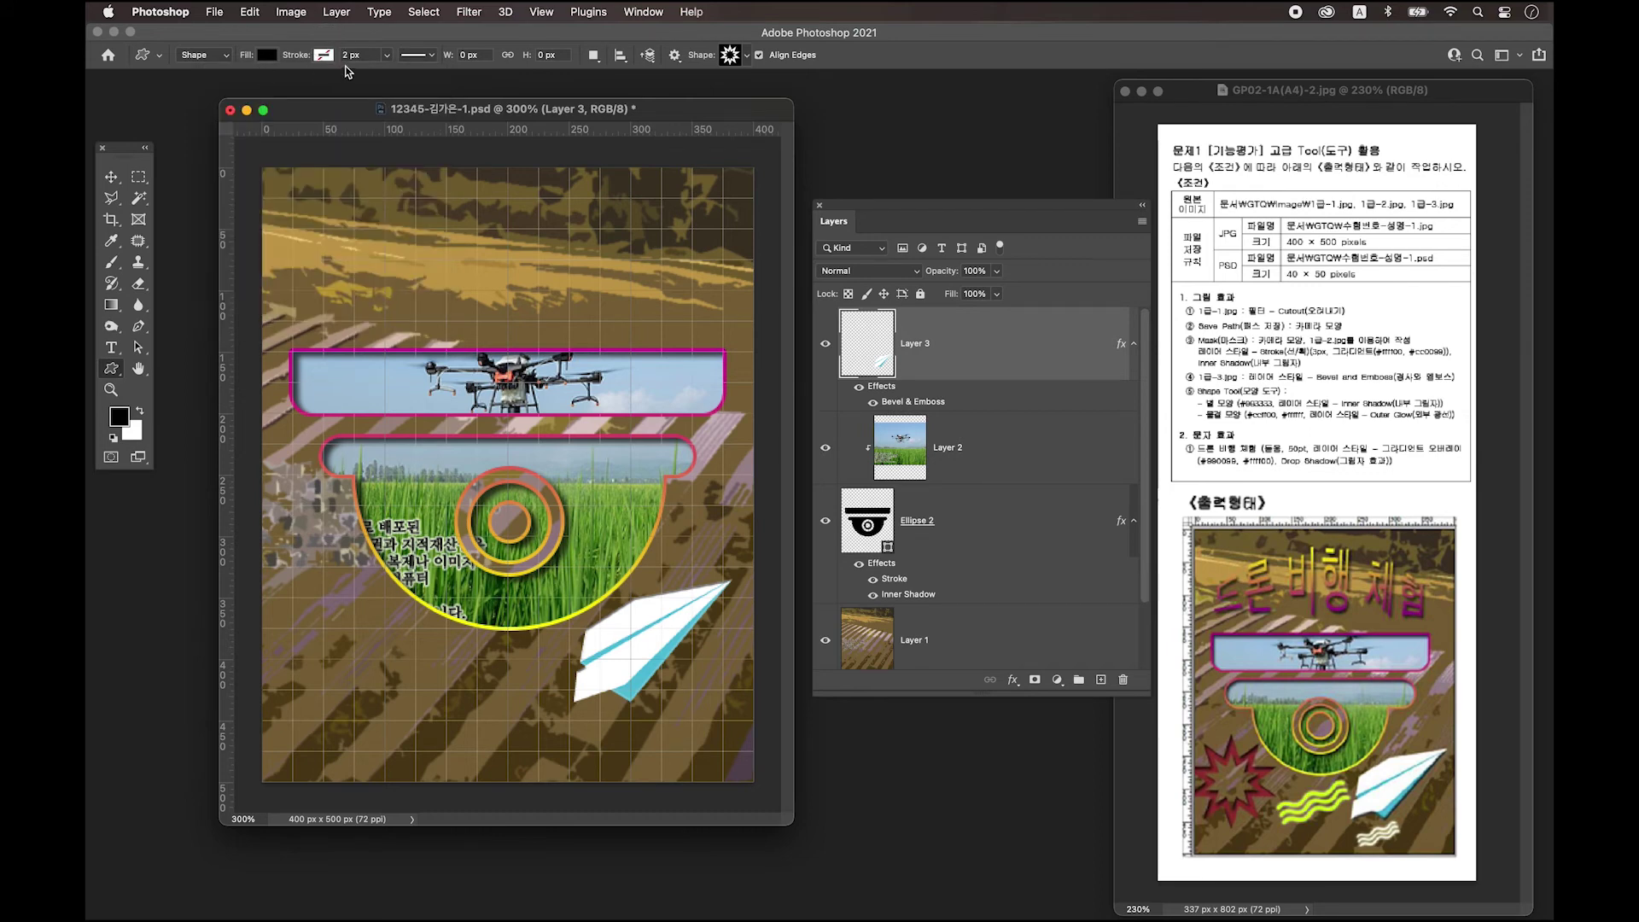
left_click_drag(479, 114, 482, 111)
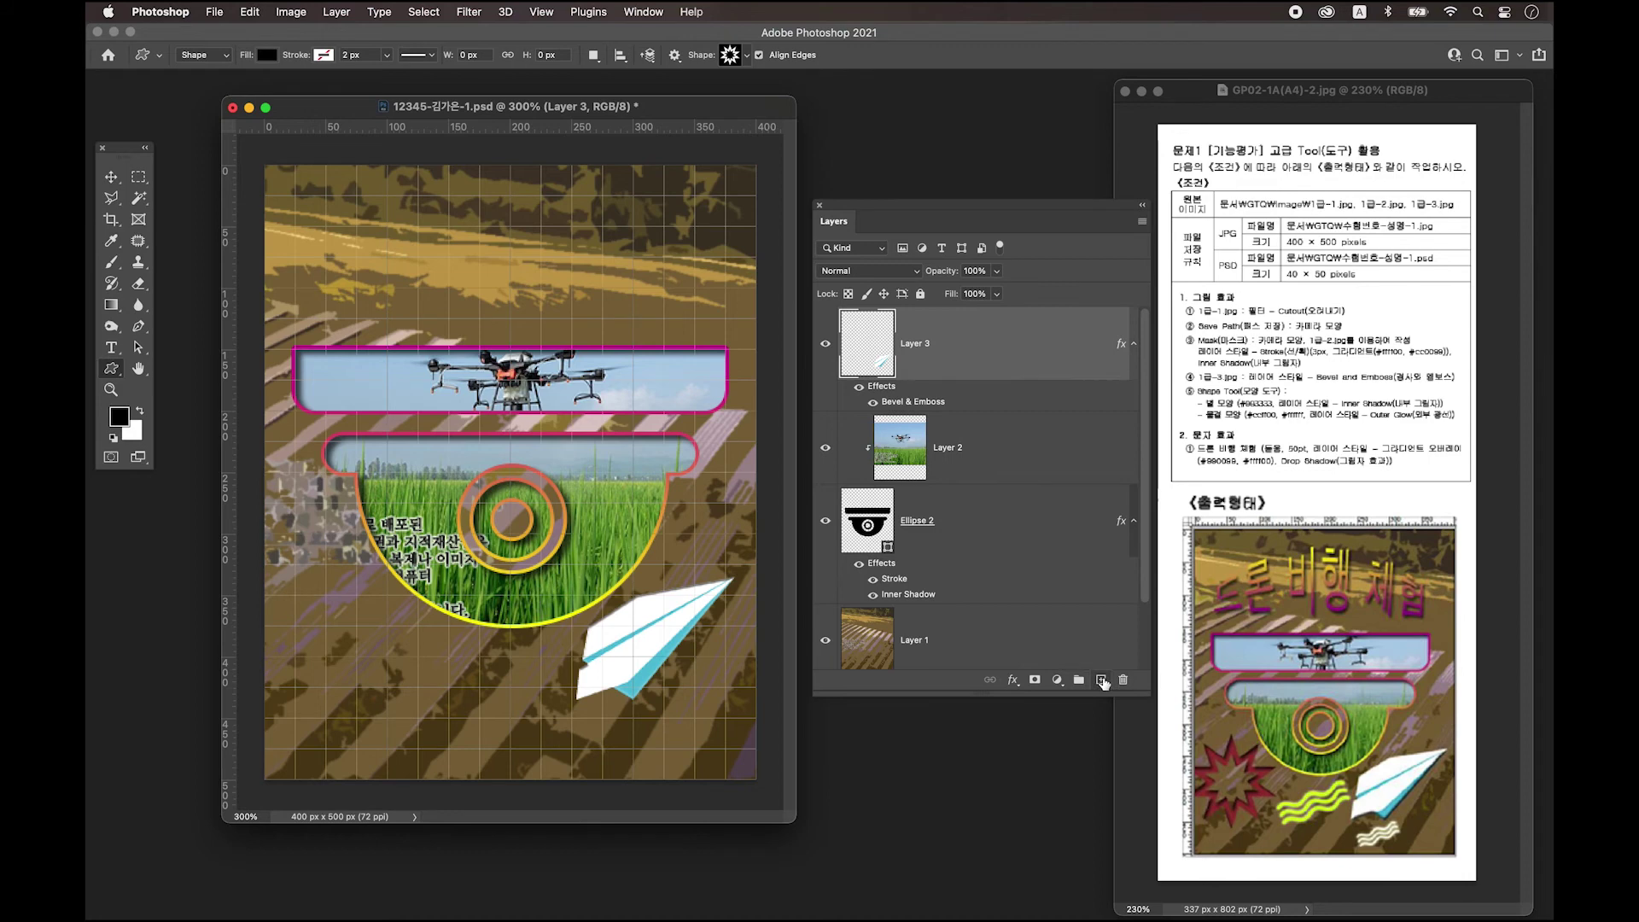
left_click(1101, 680)
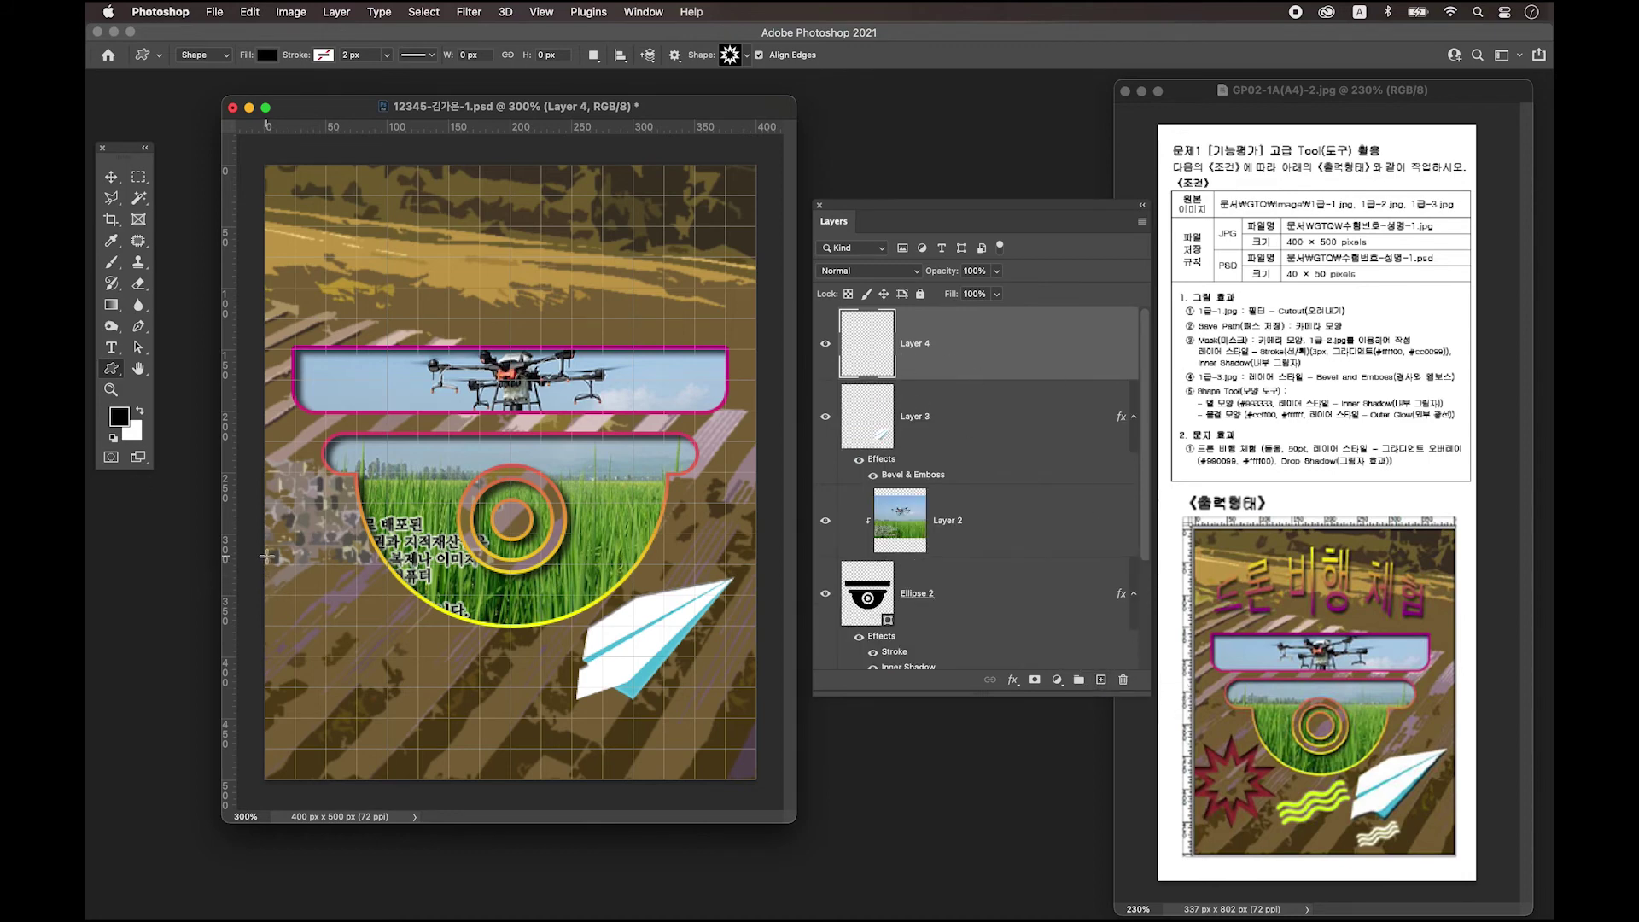
Draw the black star burst at the poster's lower left and shift it slightly left.
left_click_drag(269, 557, 422, 710)
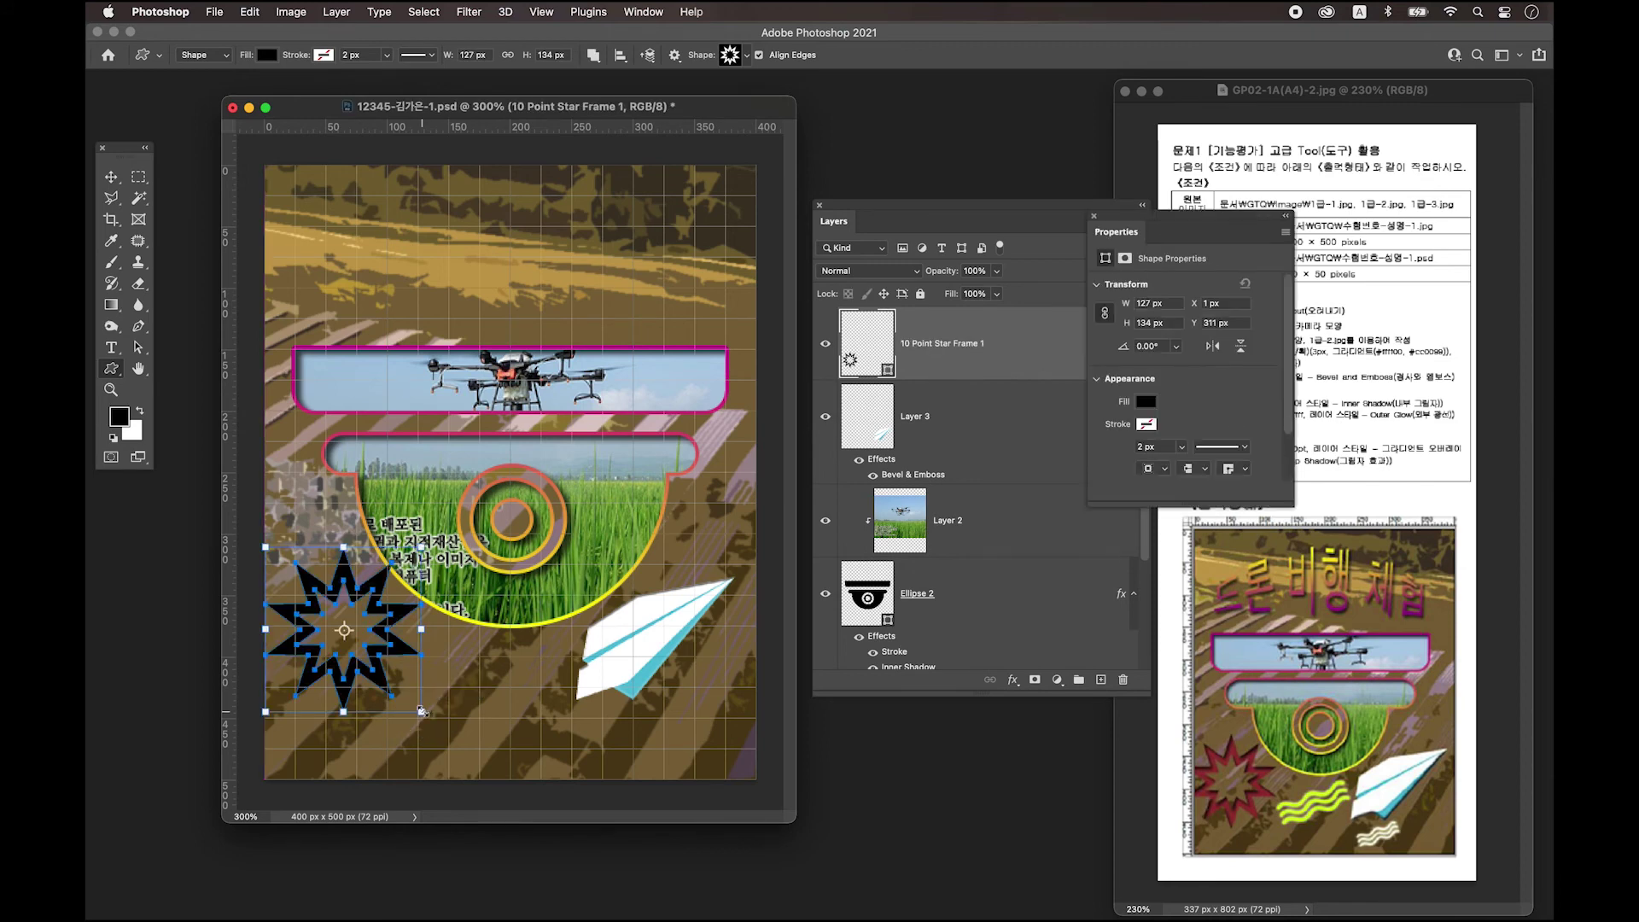
left_click(113, 177)
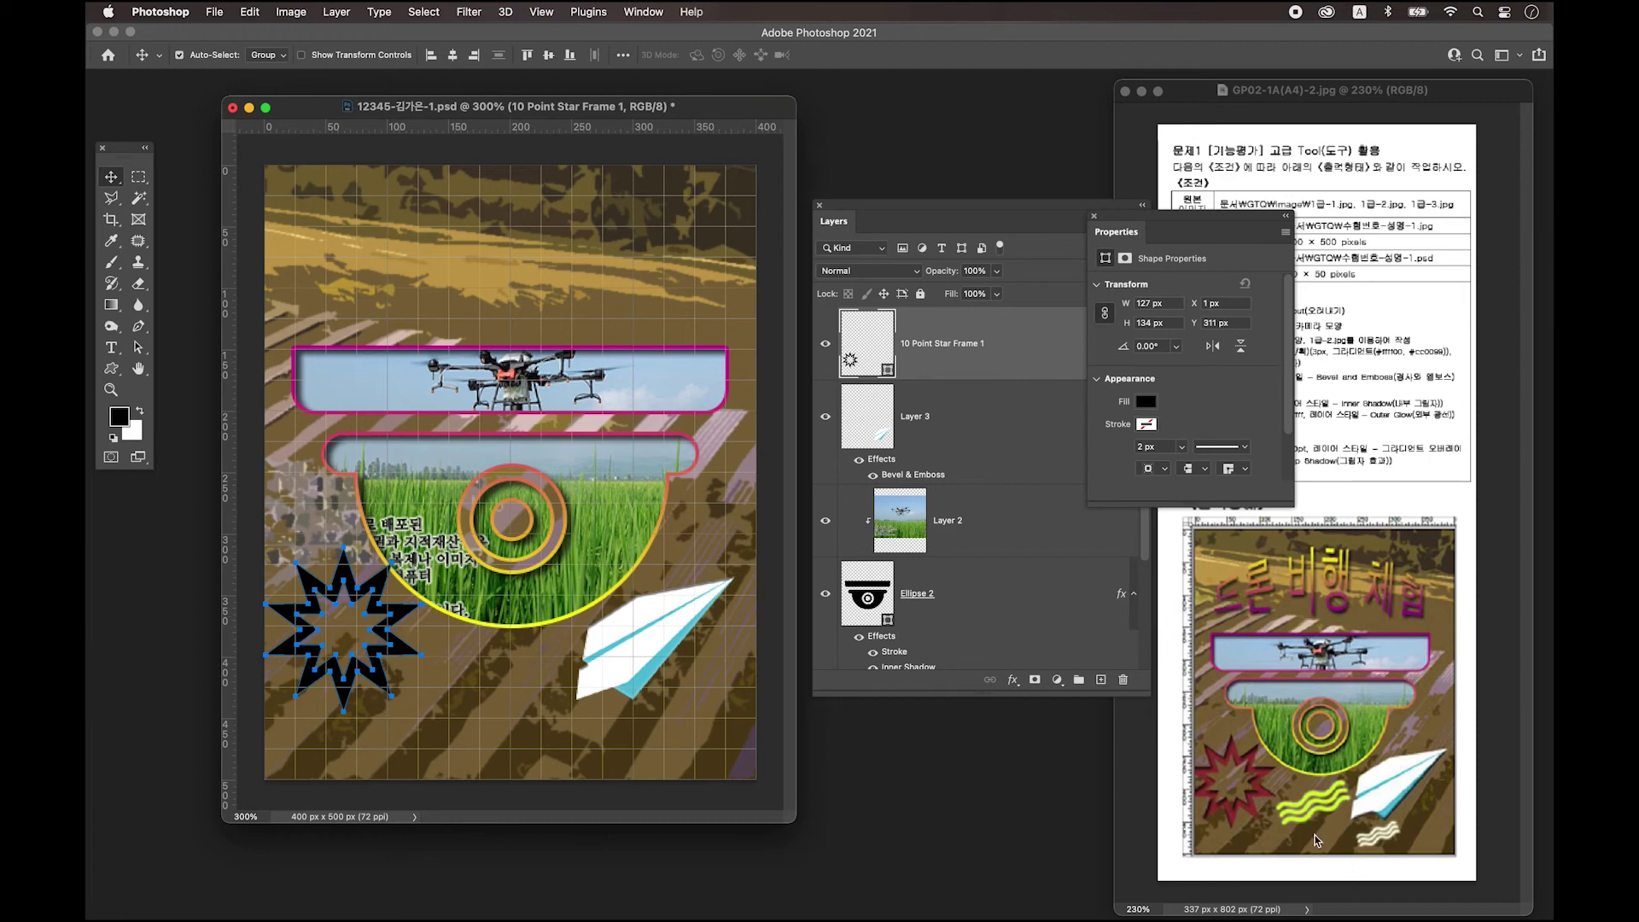
left_click_drag(398, 653, 383, 656)
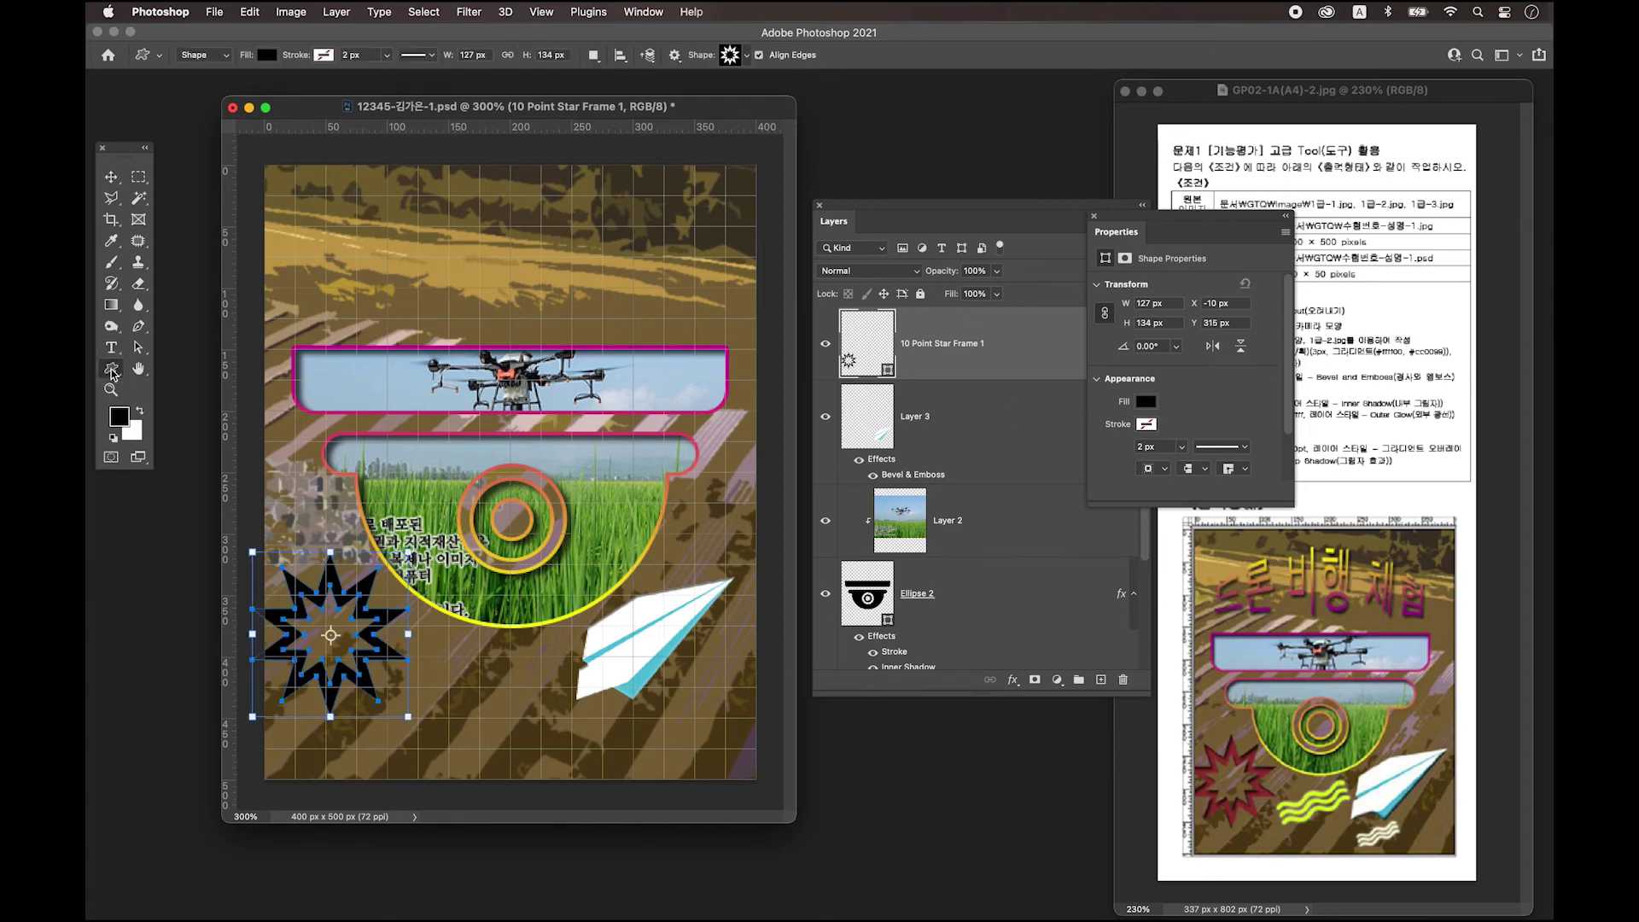
Reselect the Custom Shape Tool and reopen the custom shape picker.
left_click(112, 371)
right_click(113, 374)
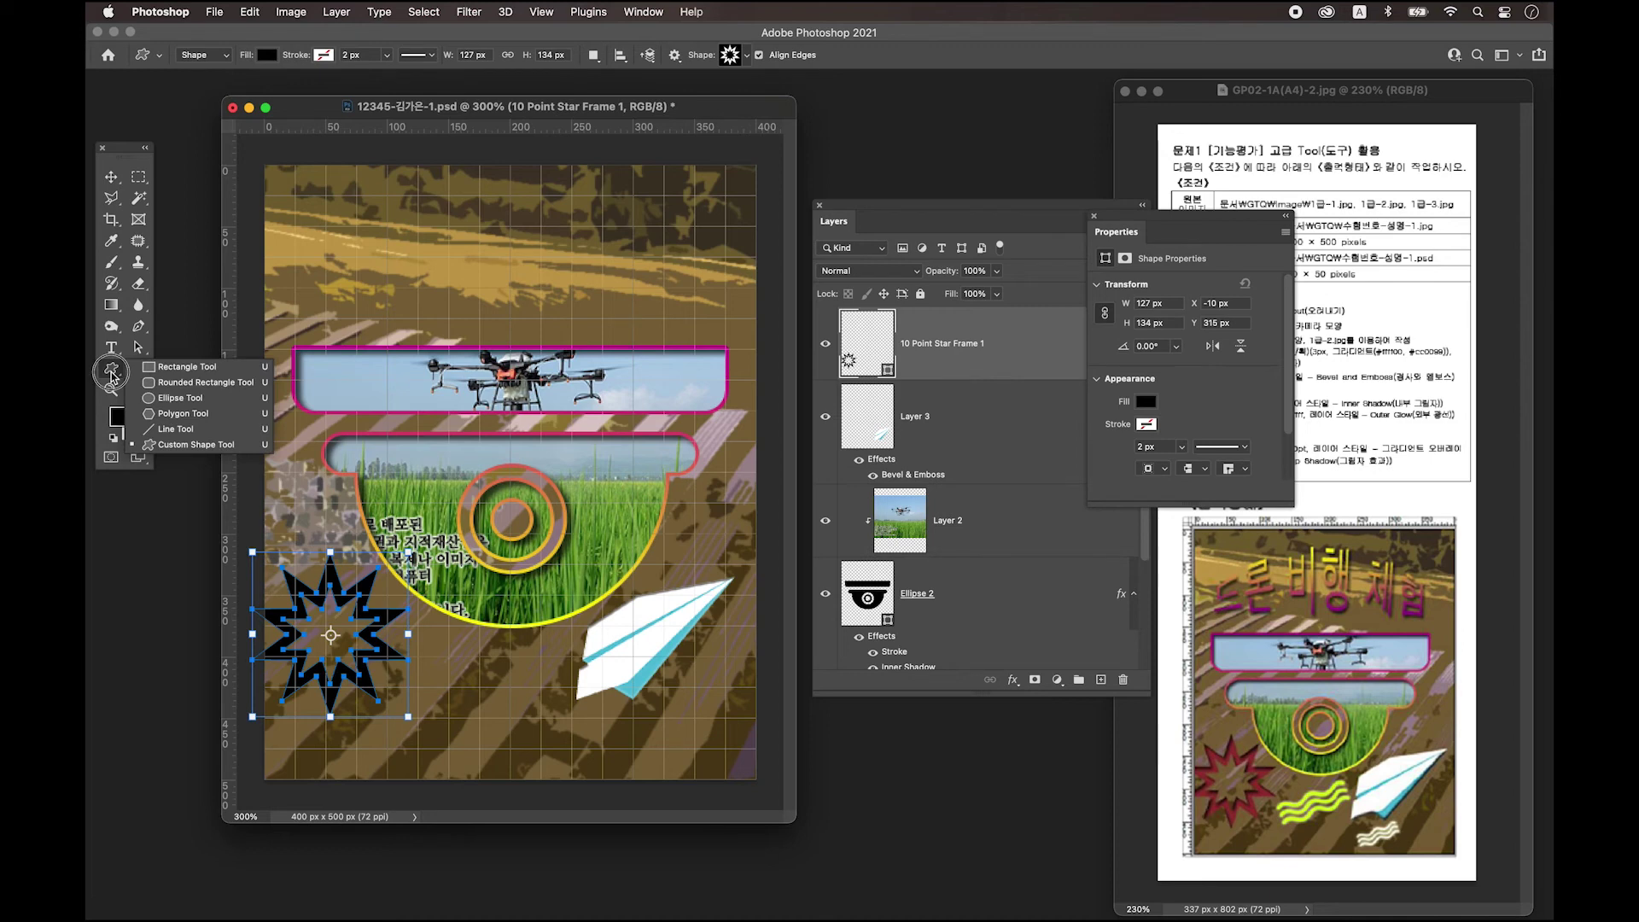
left_click(113, 374)
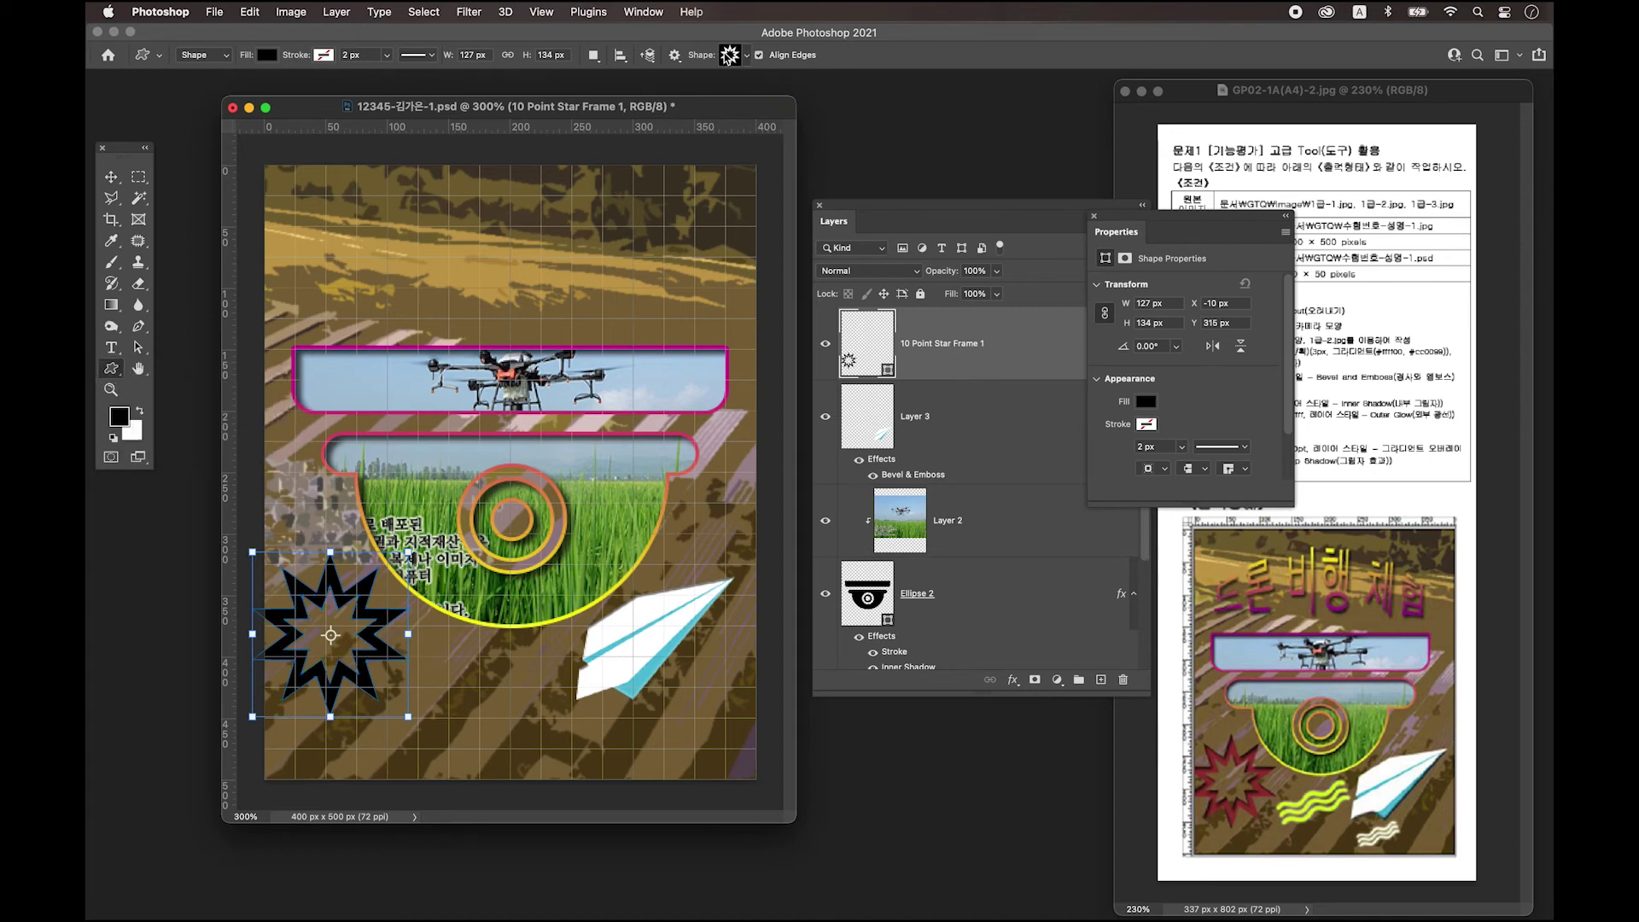
left_click(732, 54)
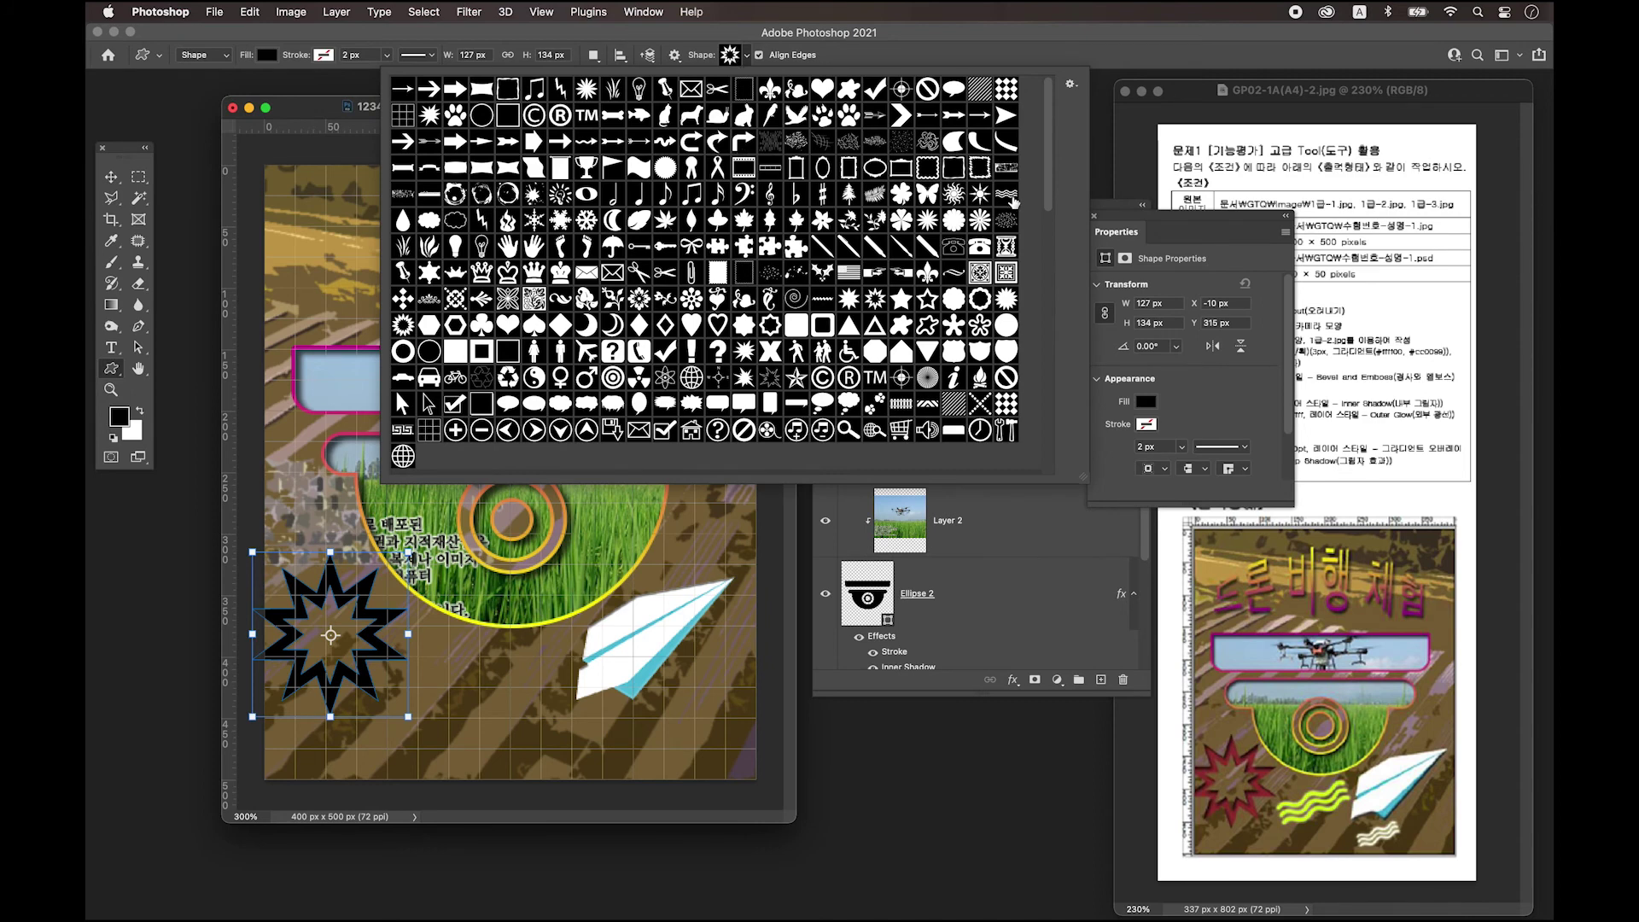
Draw a black Waves shape on a new layer left of the paper plane.
left_click(1007, 196)
left_click(862, 56)
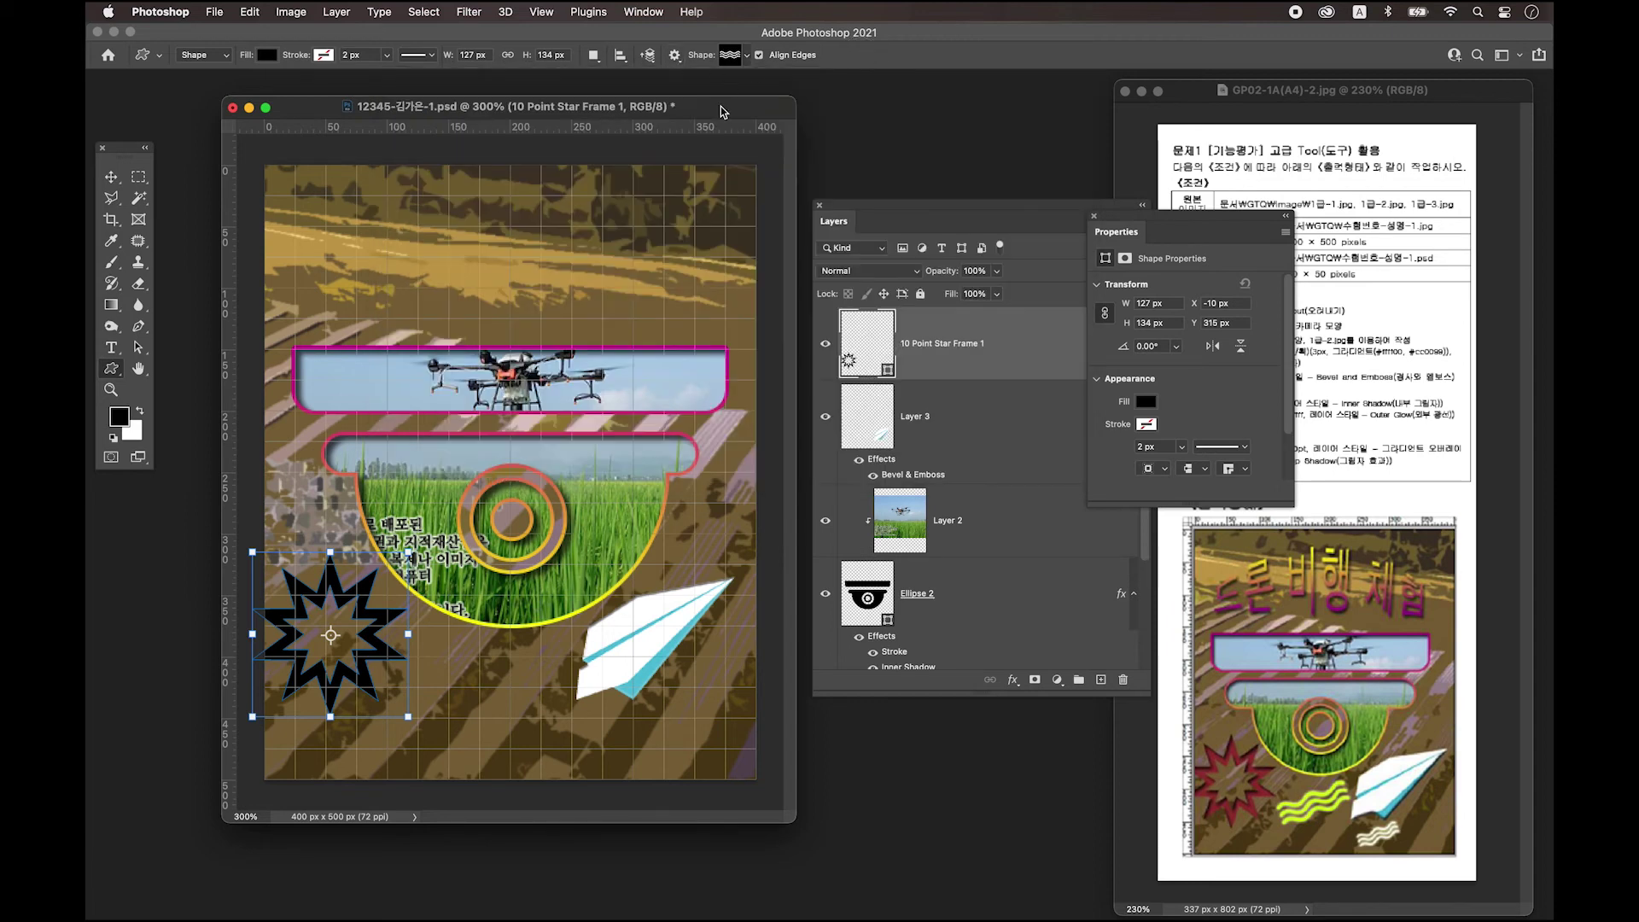
left_click(1100, 680)
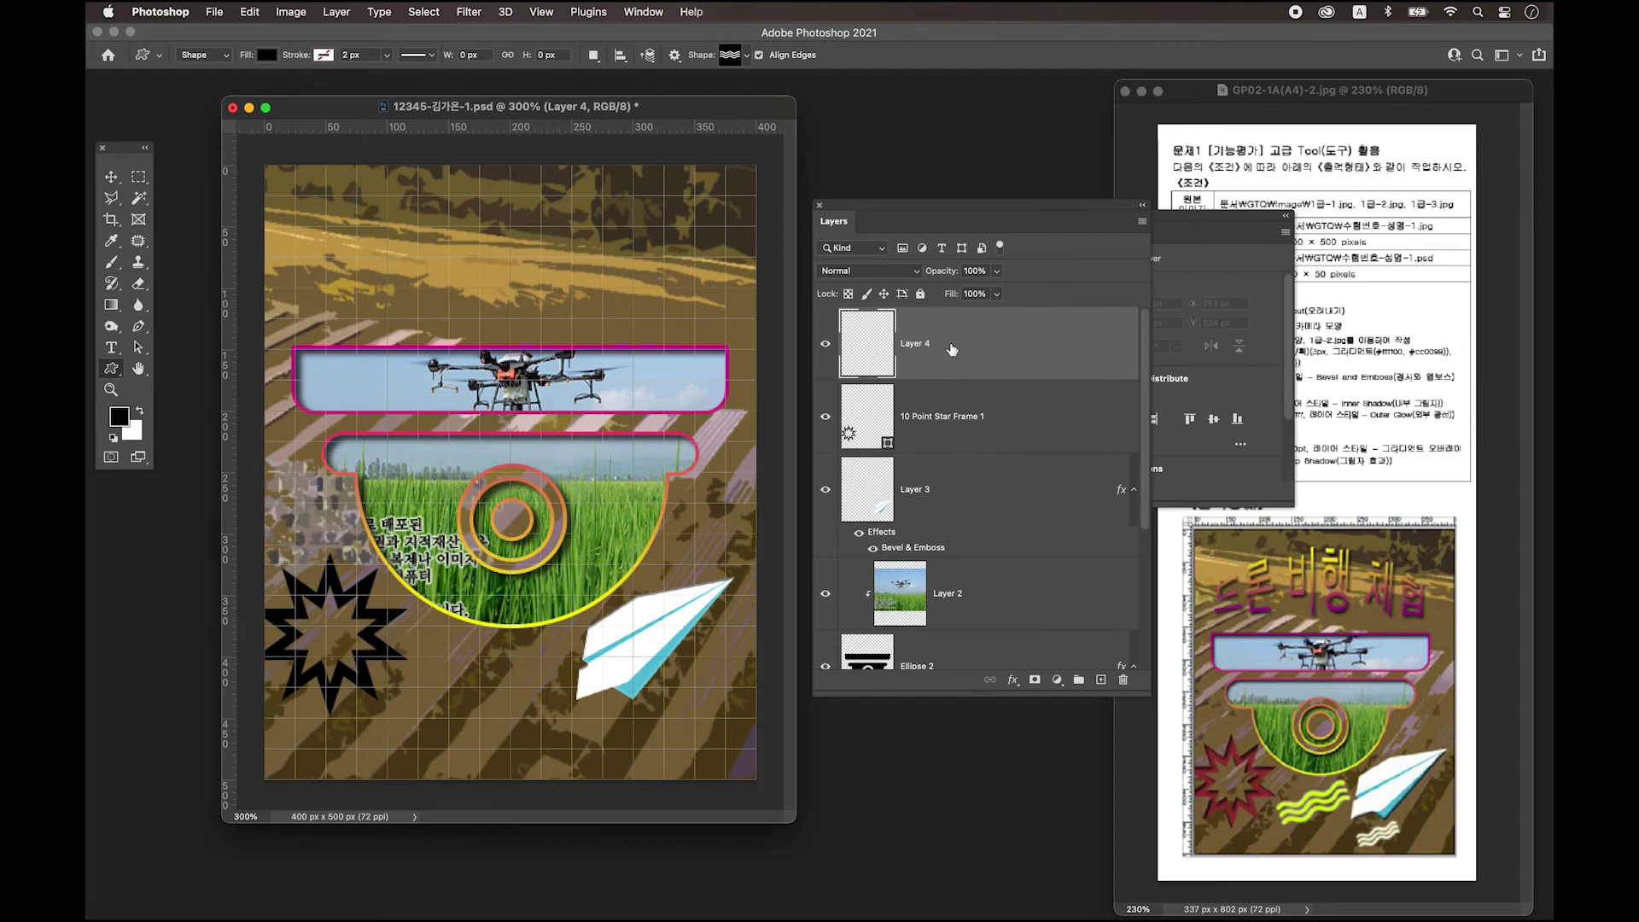
left_click_drag(449, 654, 566, 710)
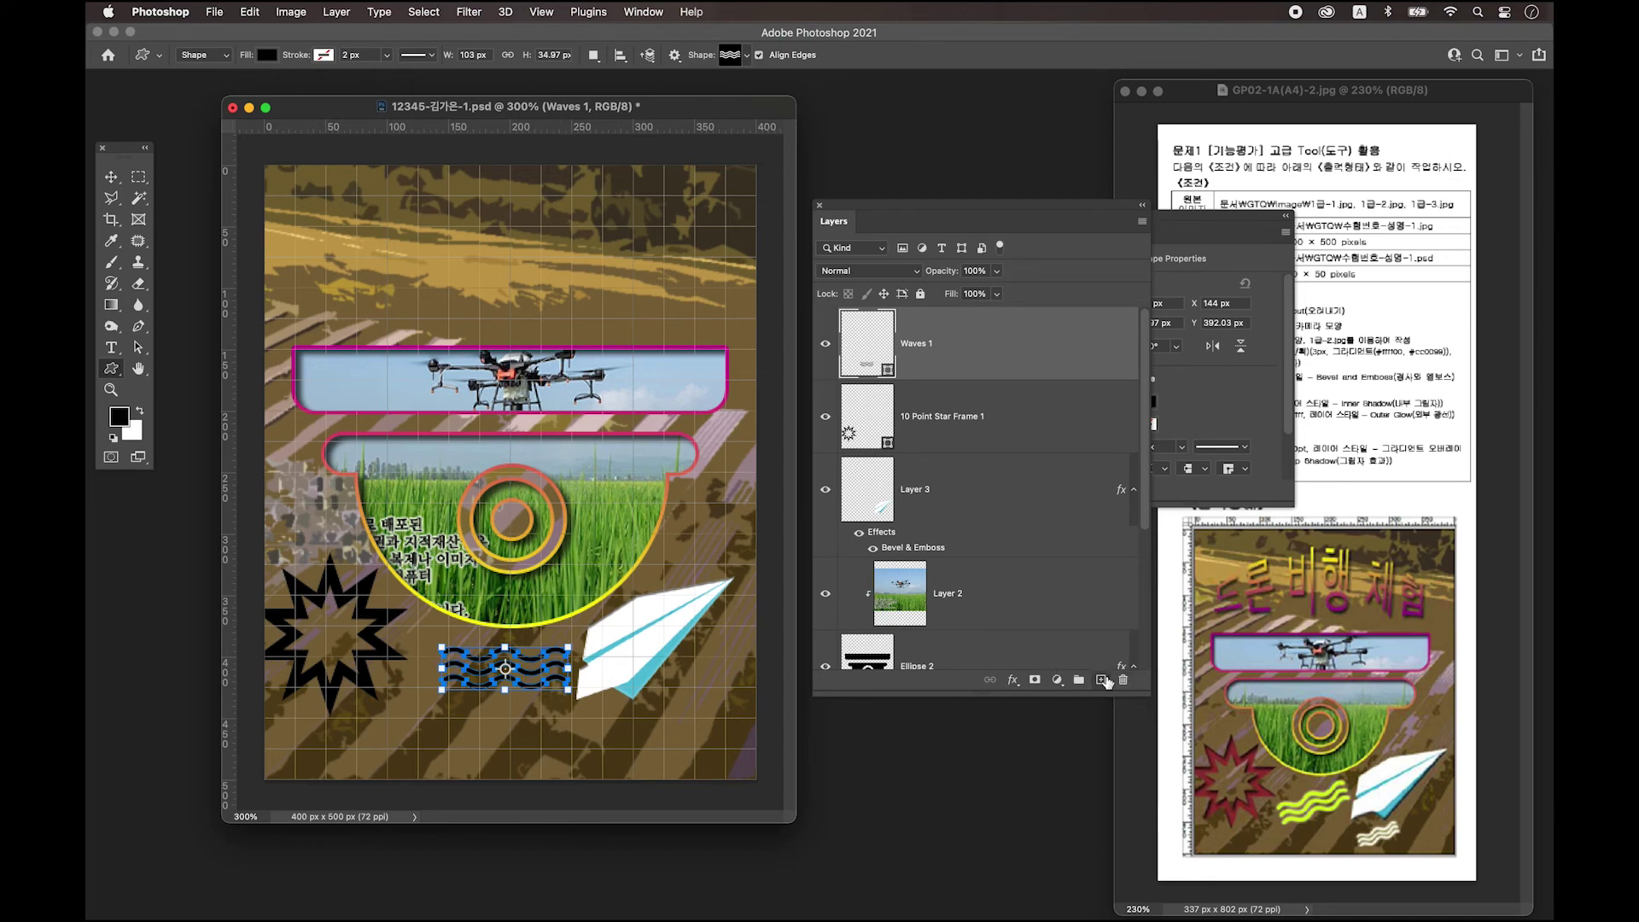
Draw a second, smaller wave on another new layer below the first.
left_click(1102, 680)
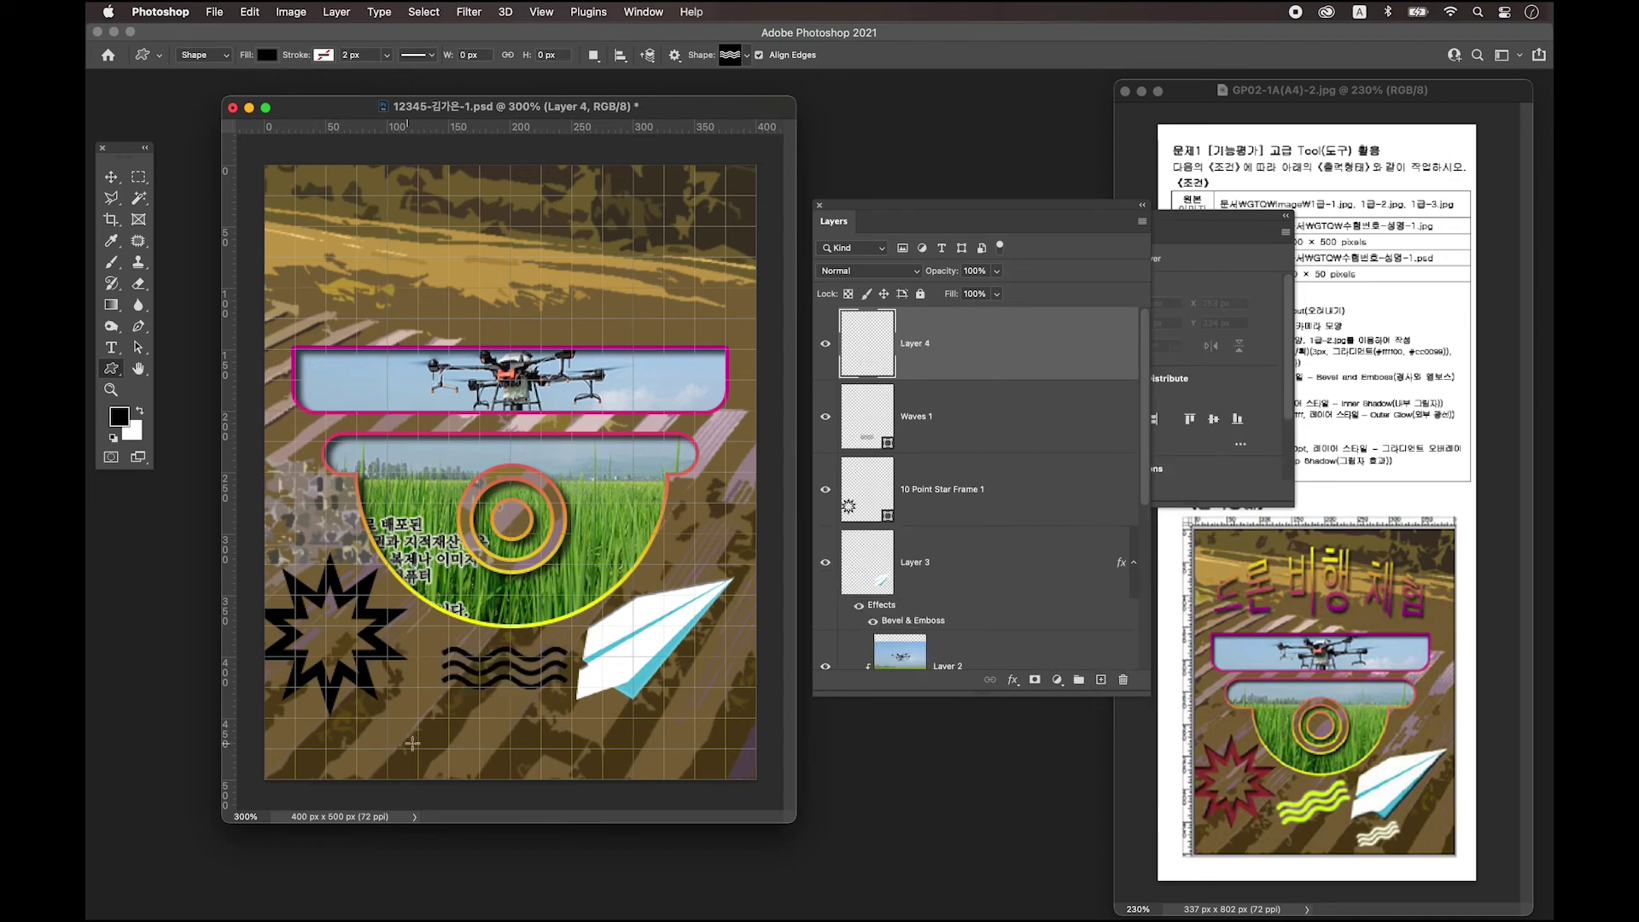
left_click_drag(514, 707, 606, 739)
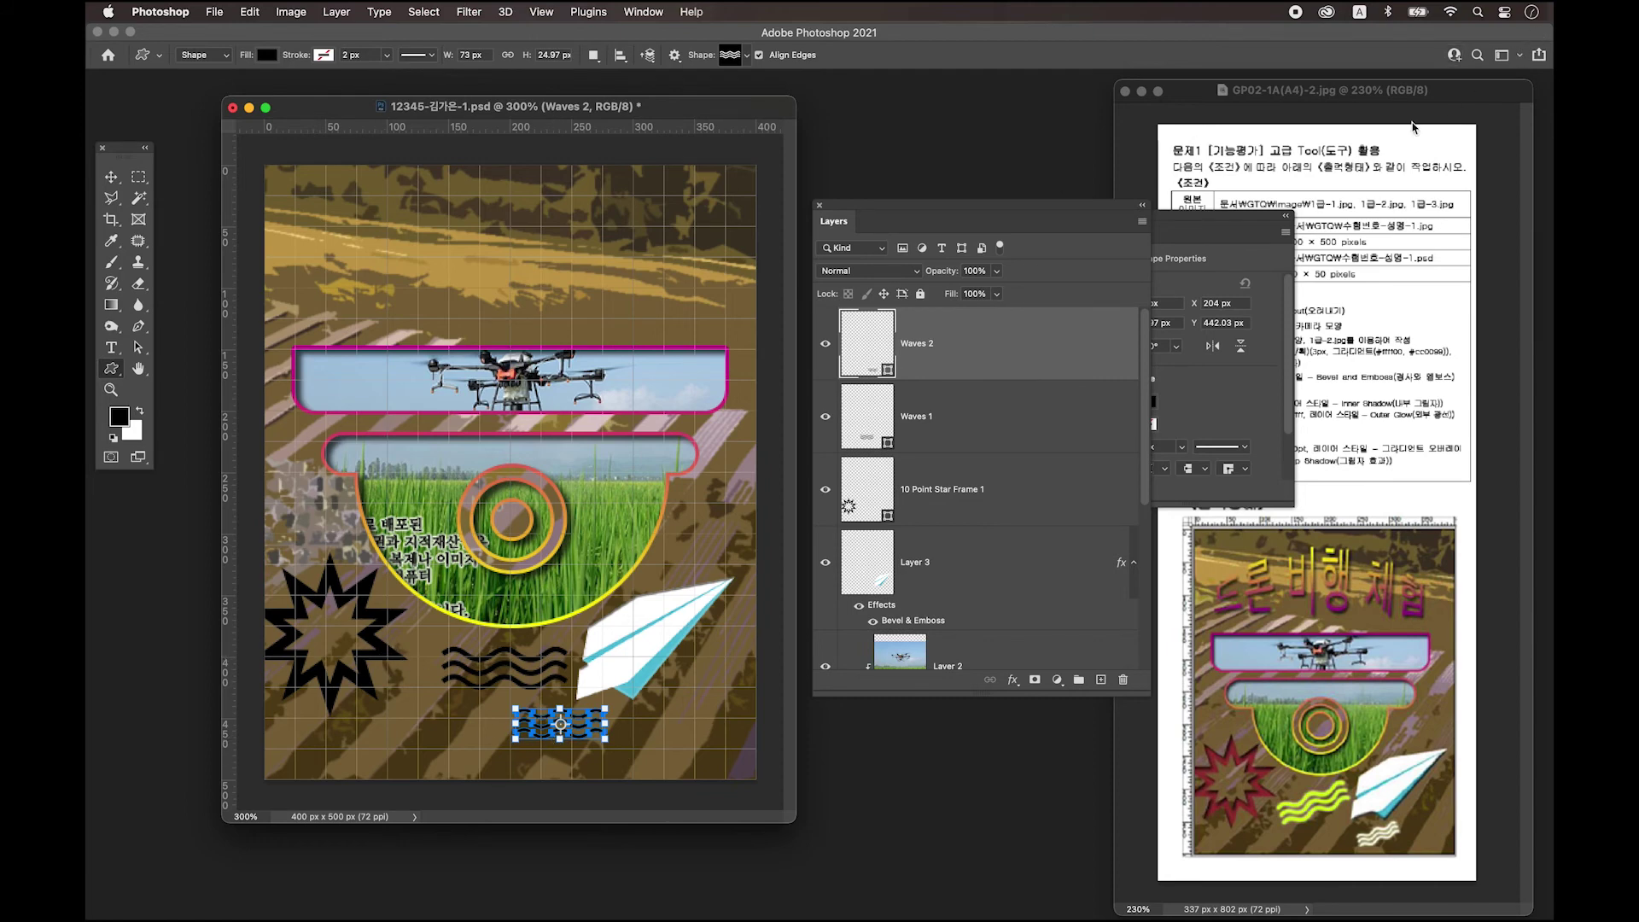
left_click(1096, 220)
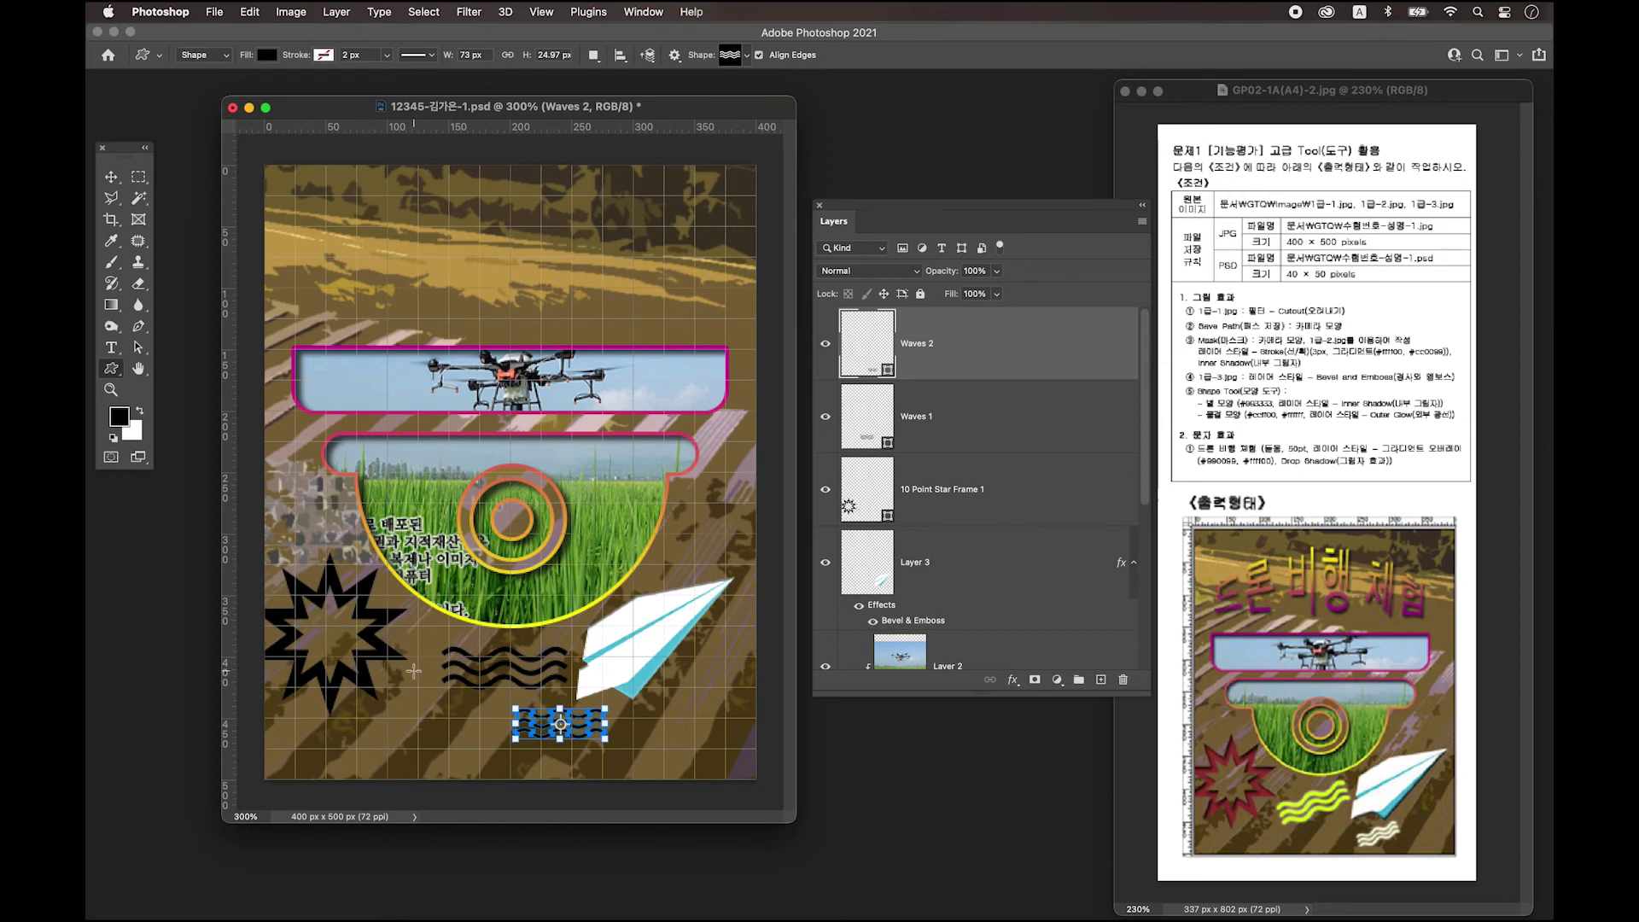
left_click(886, 518)
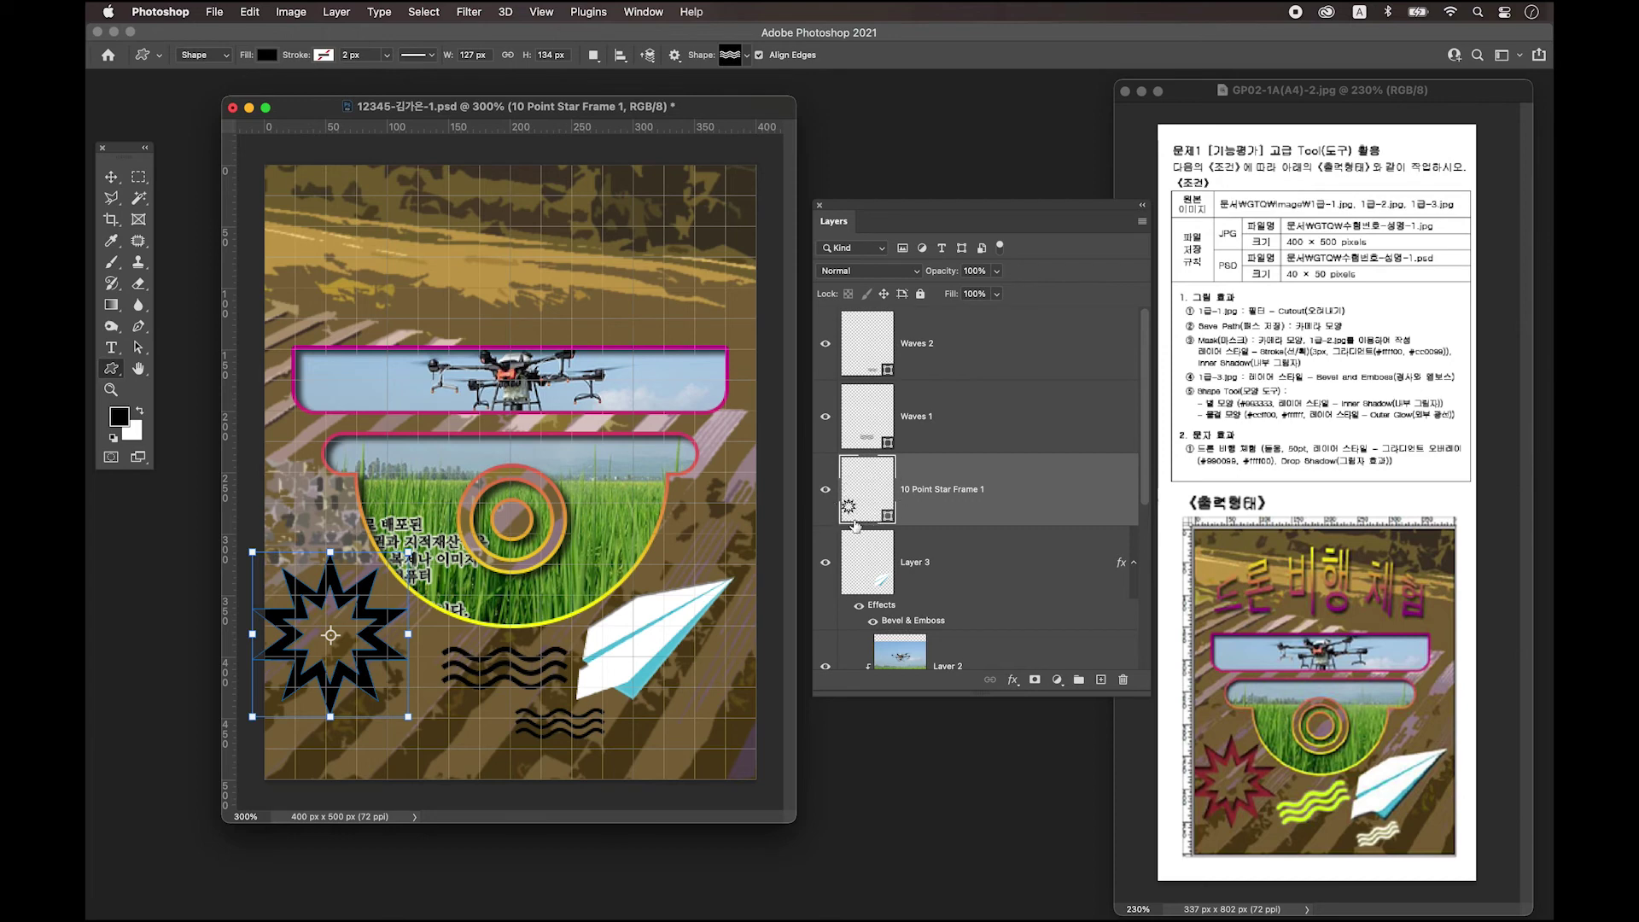
Set the 10 Point Star Frame 1 fill colour to dark red #993333.
double_click(850, 509)
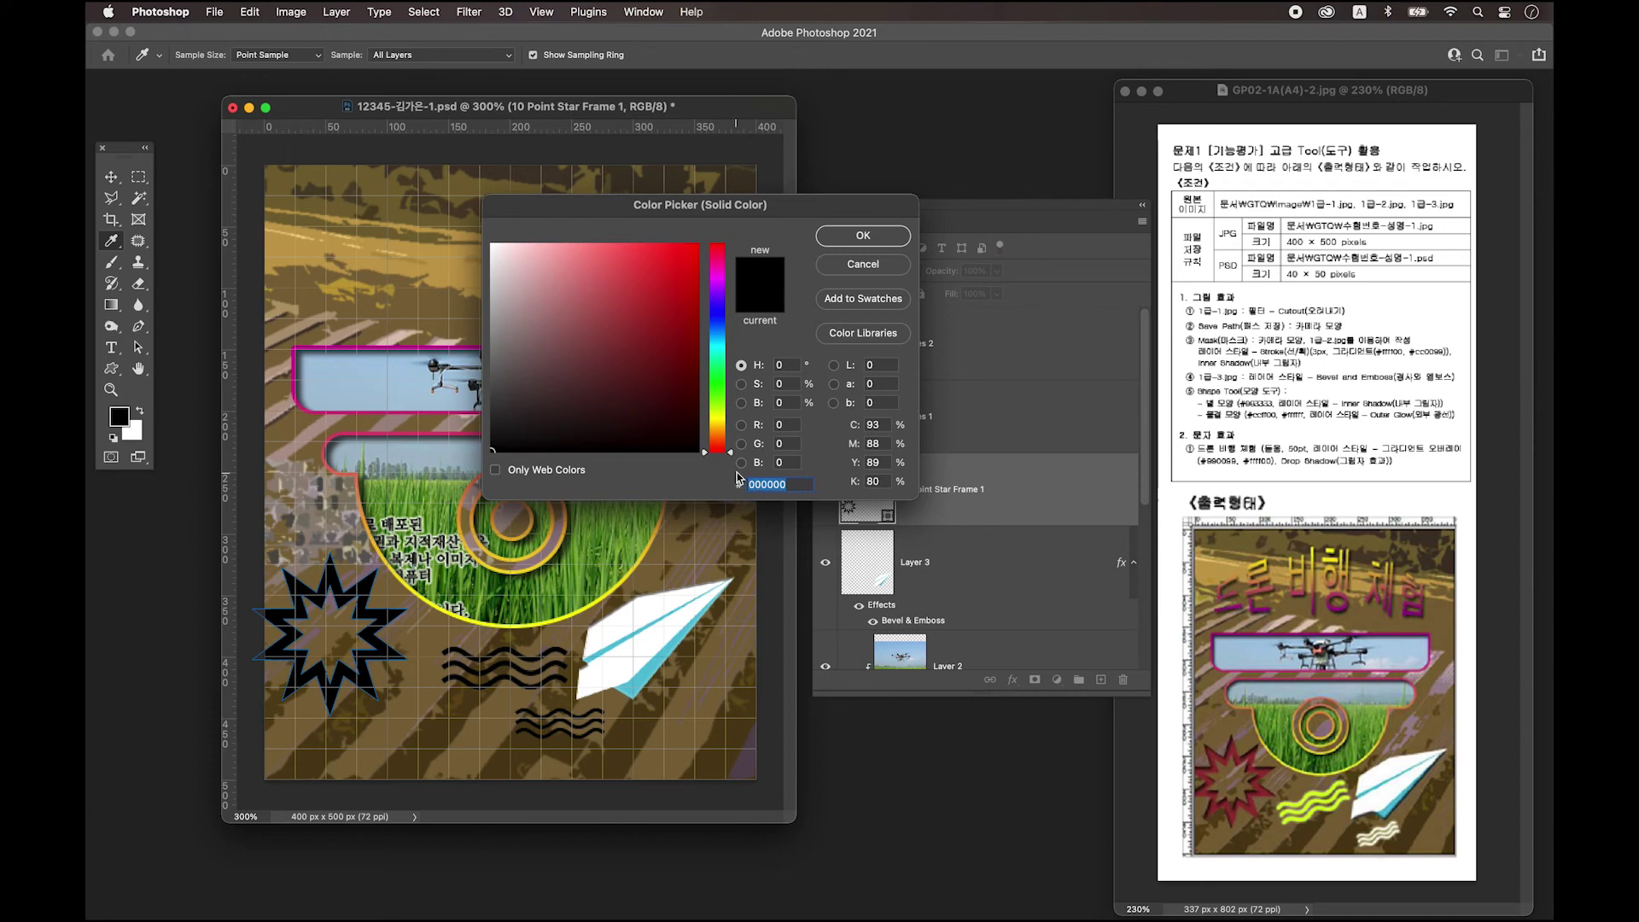
type("99333")
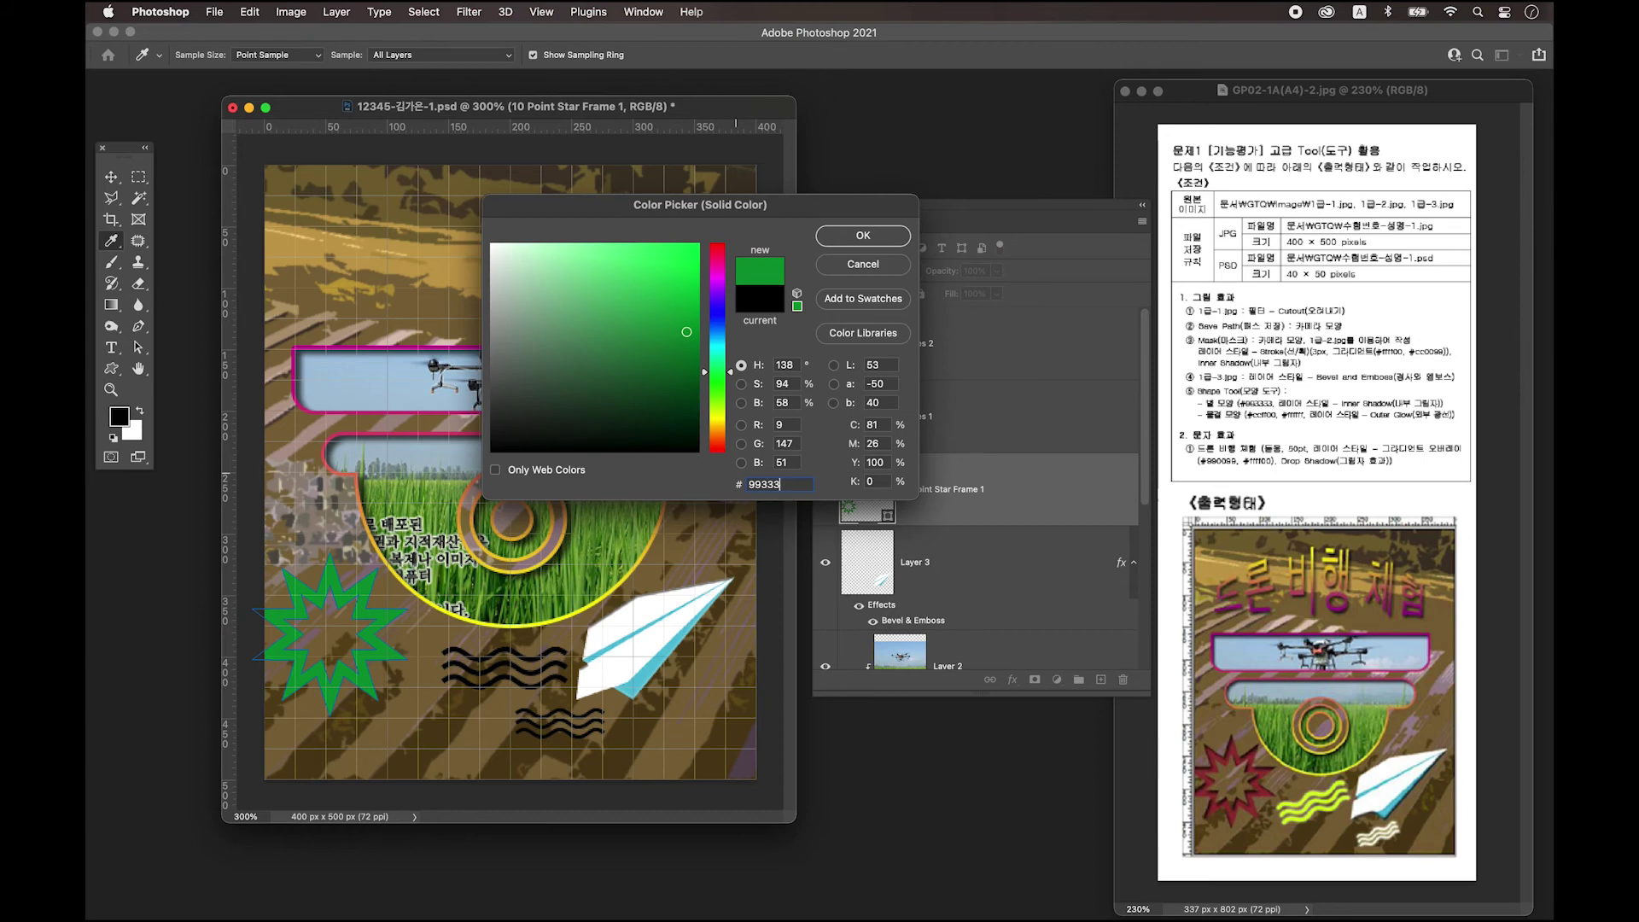
type("3")
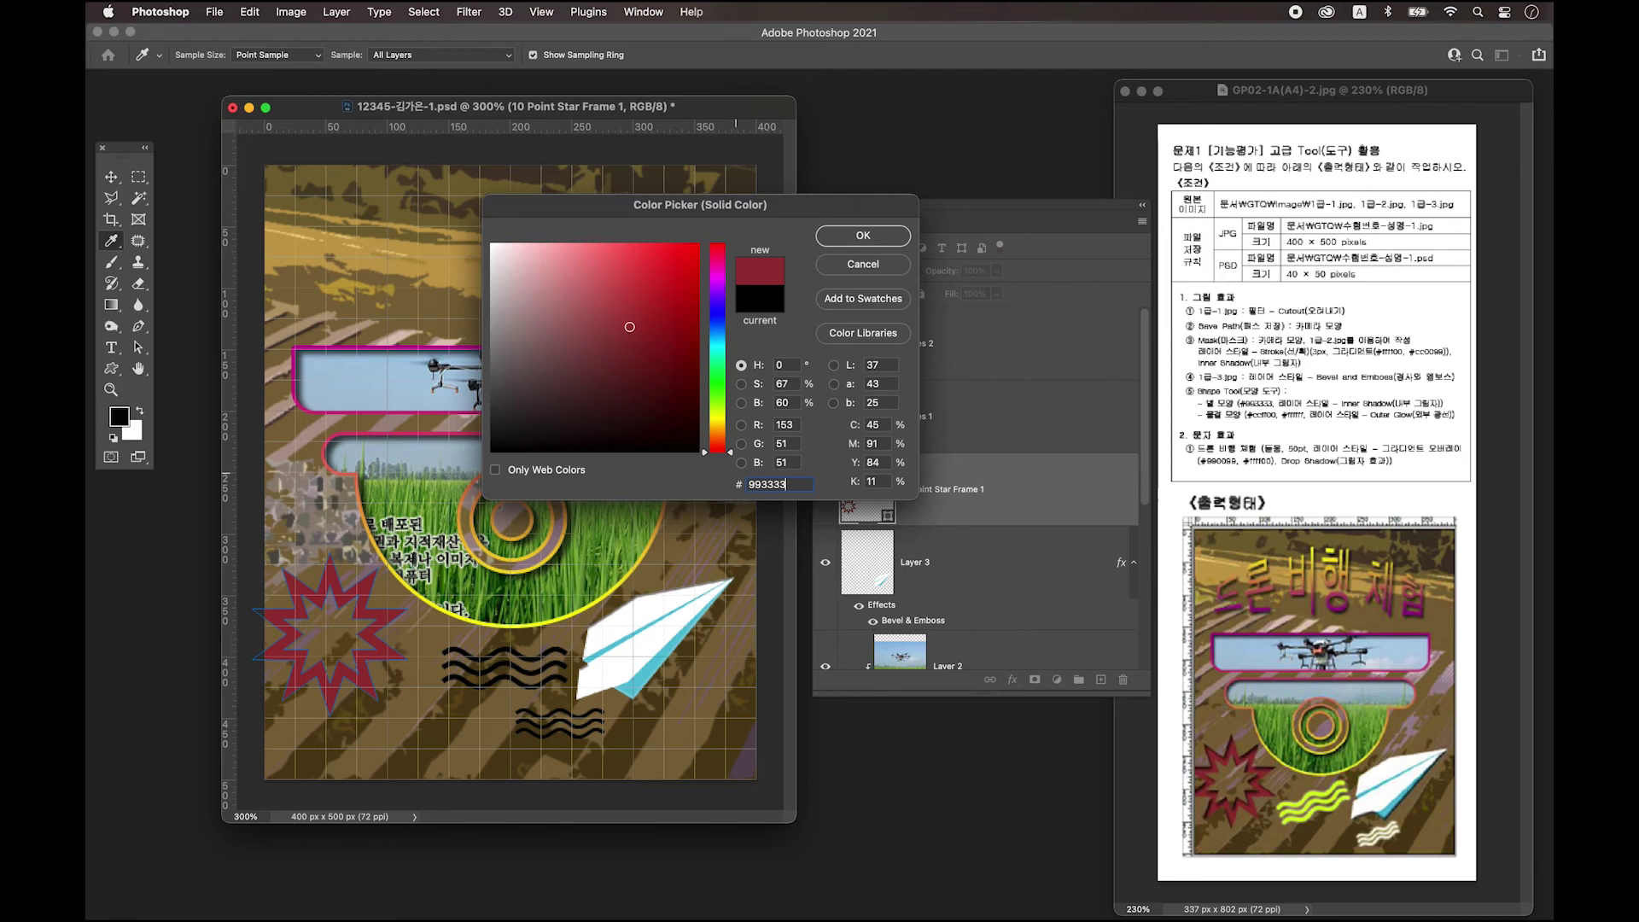
key("Return")
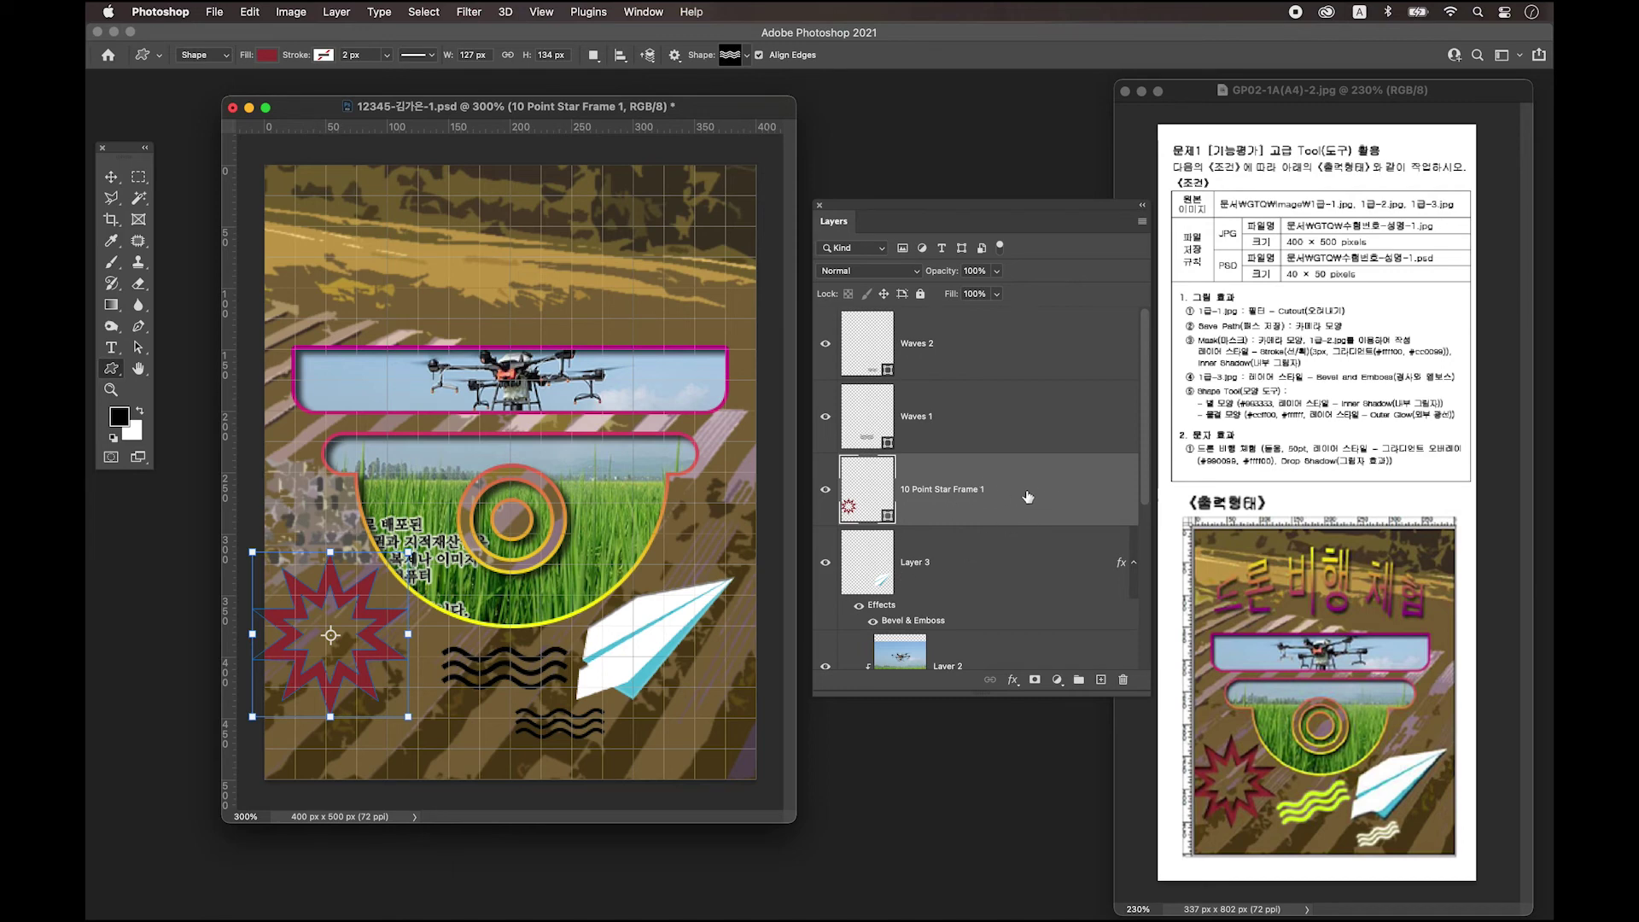
Apply an Inner Shadow layer style to the 10 Point Star Frame 1 layer.
double_click(1040, 493)
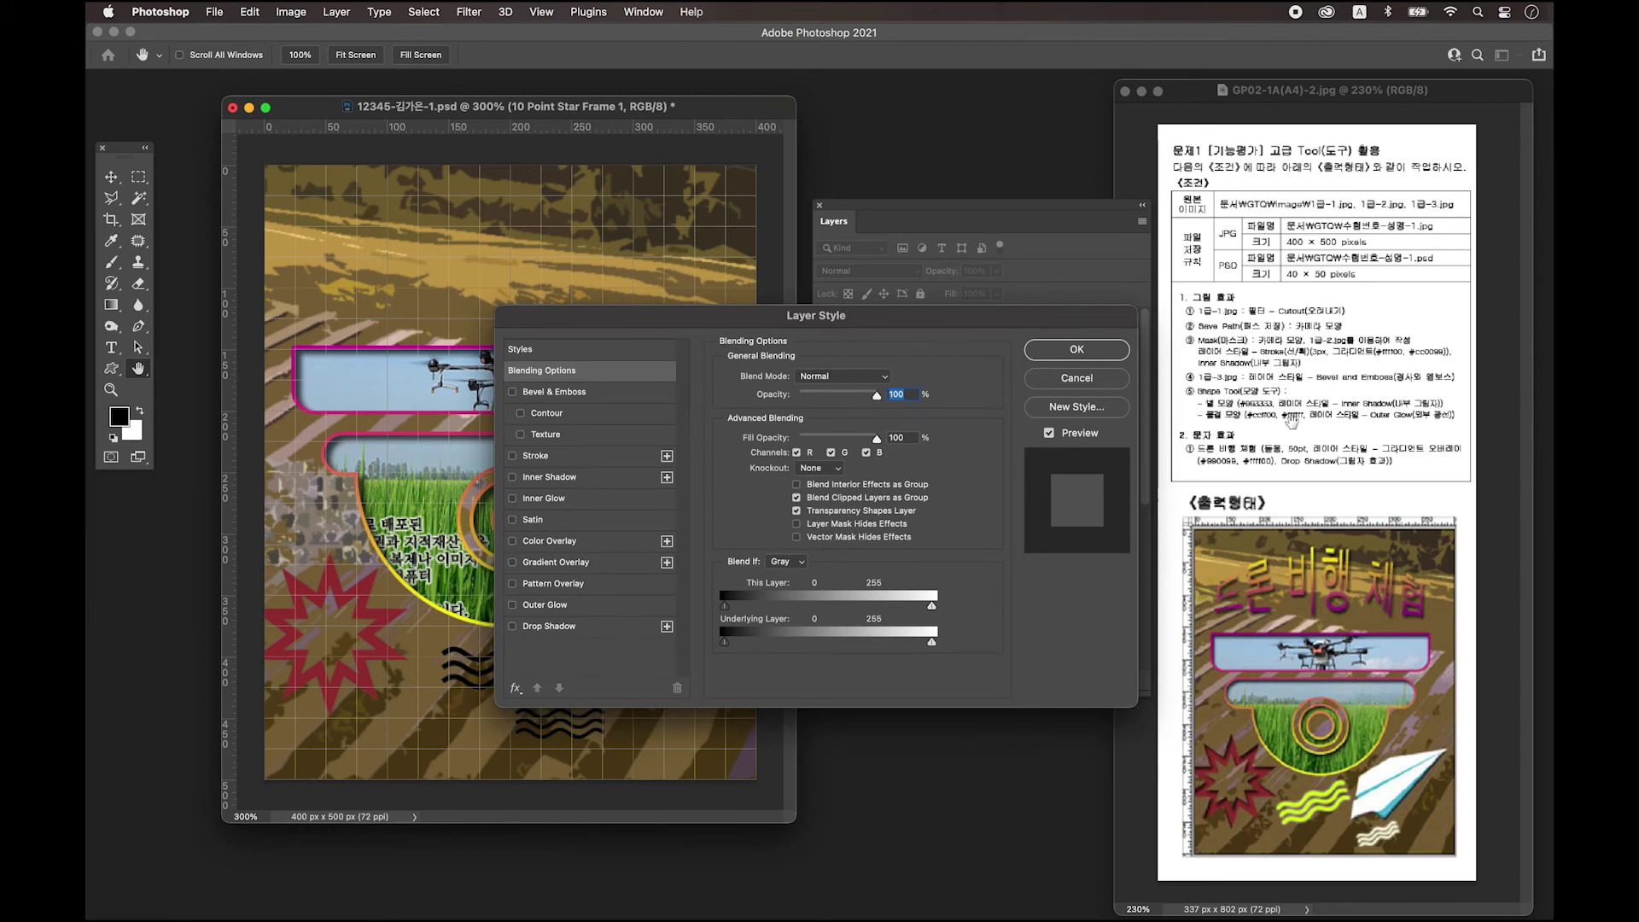
left_click(563, 481)
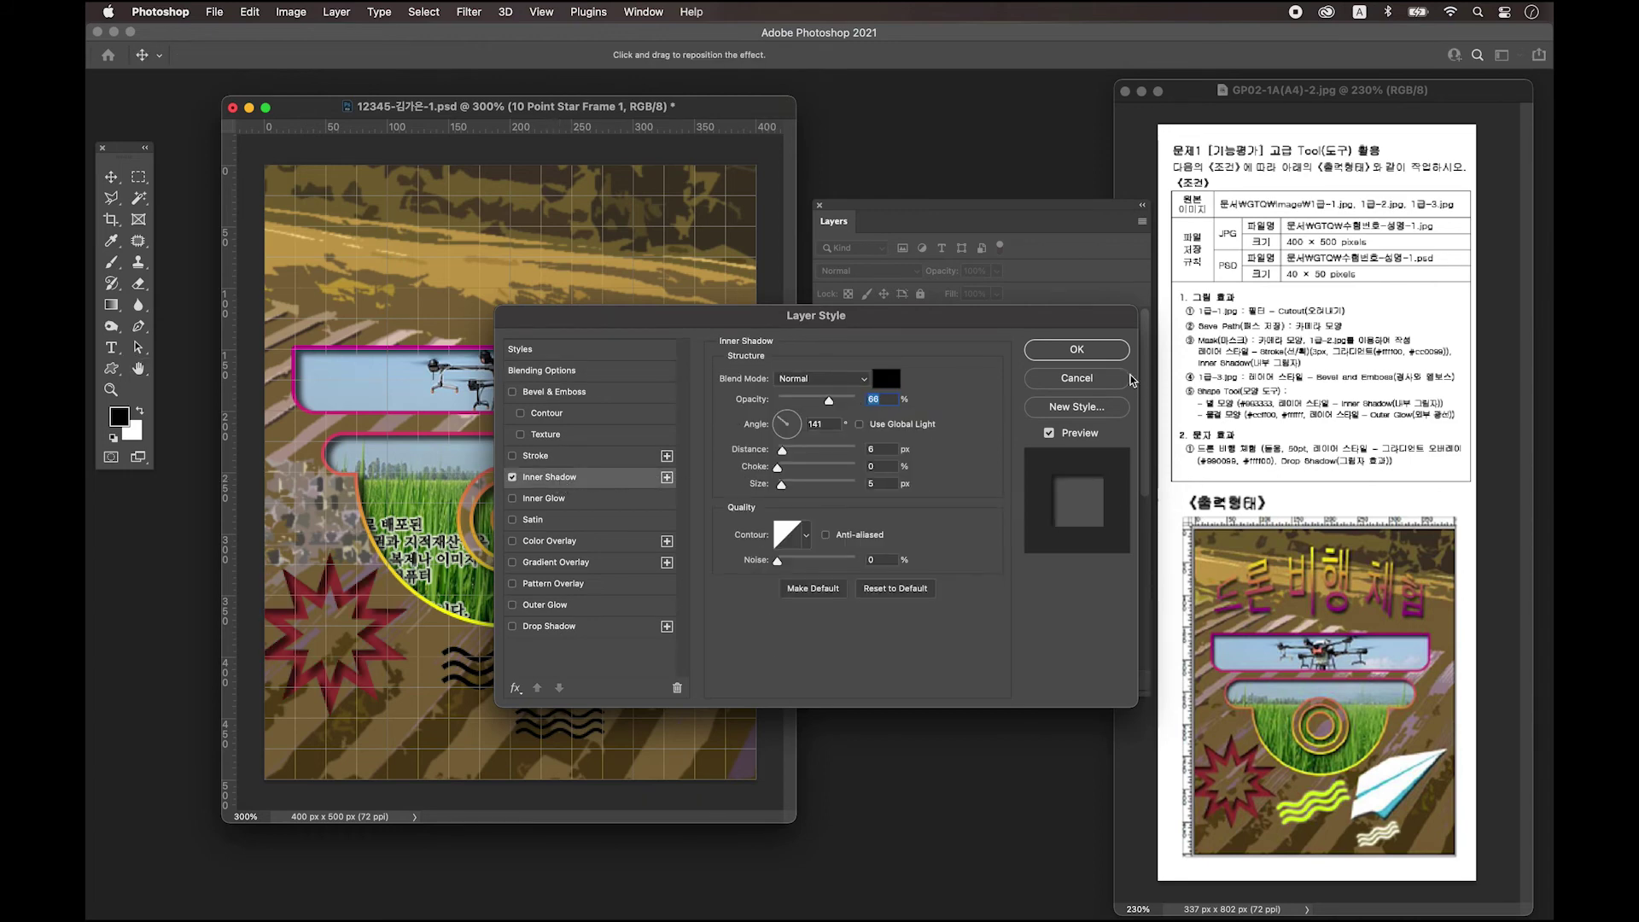
left_click(1076, 350)
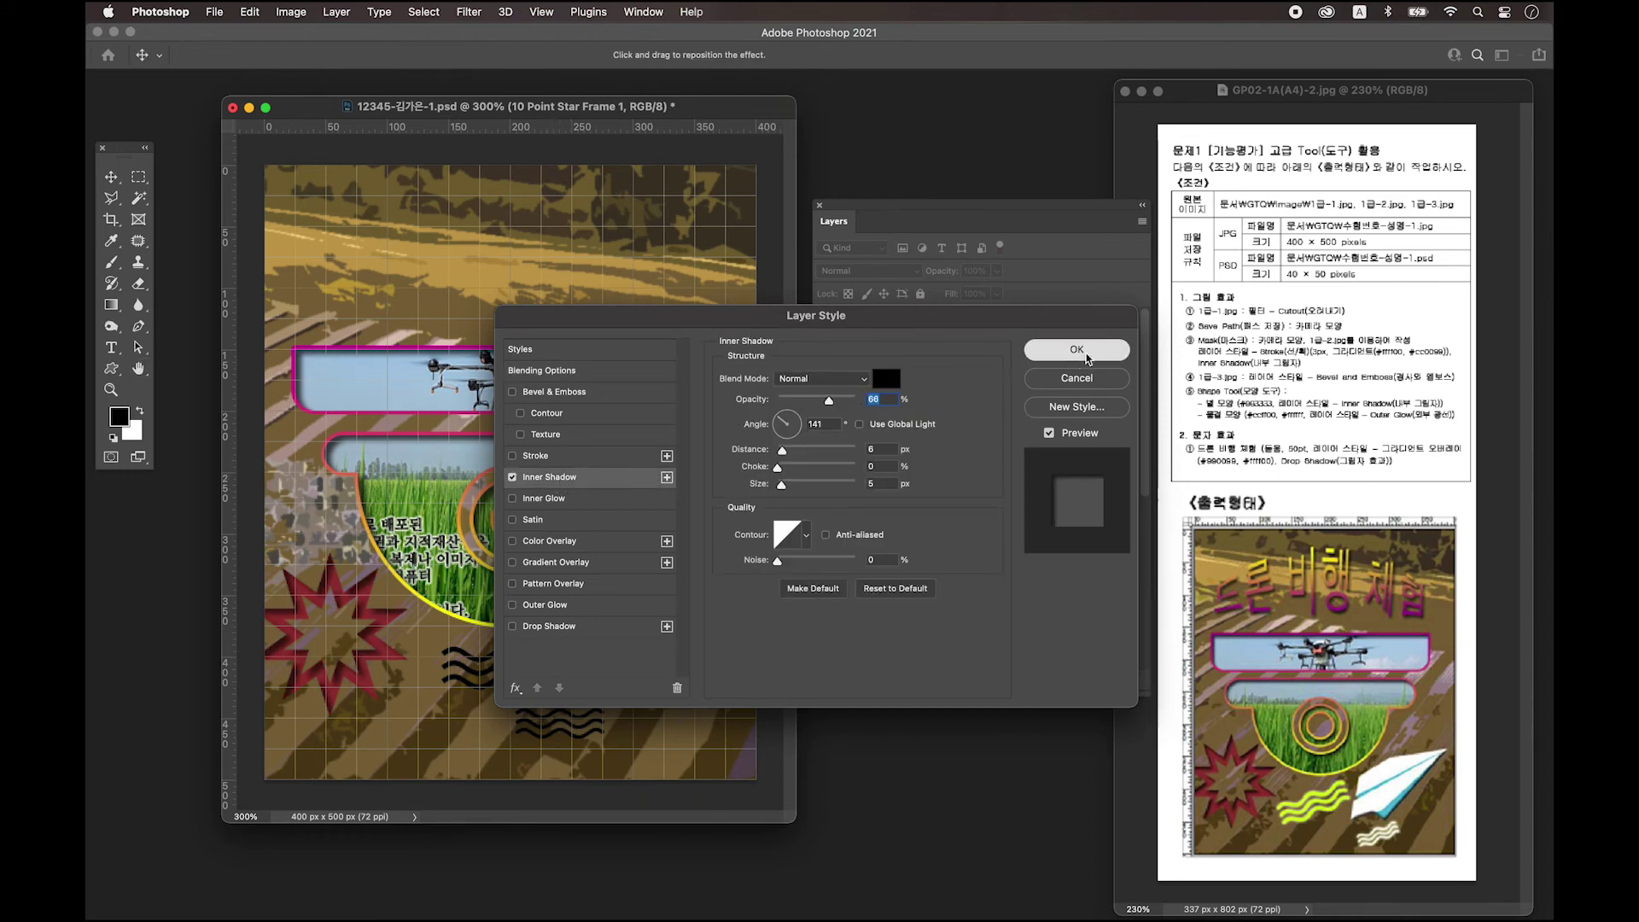
left_click(505, 664)
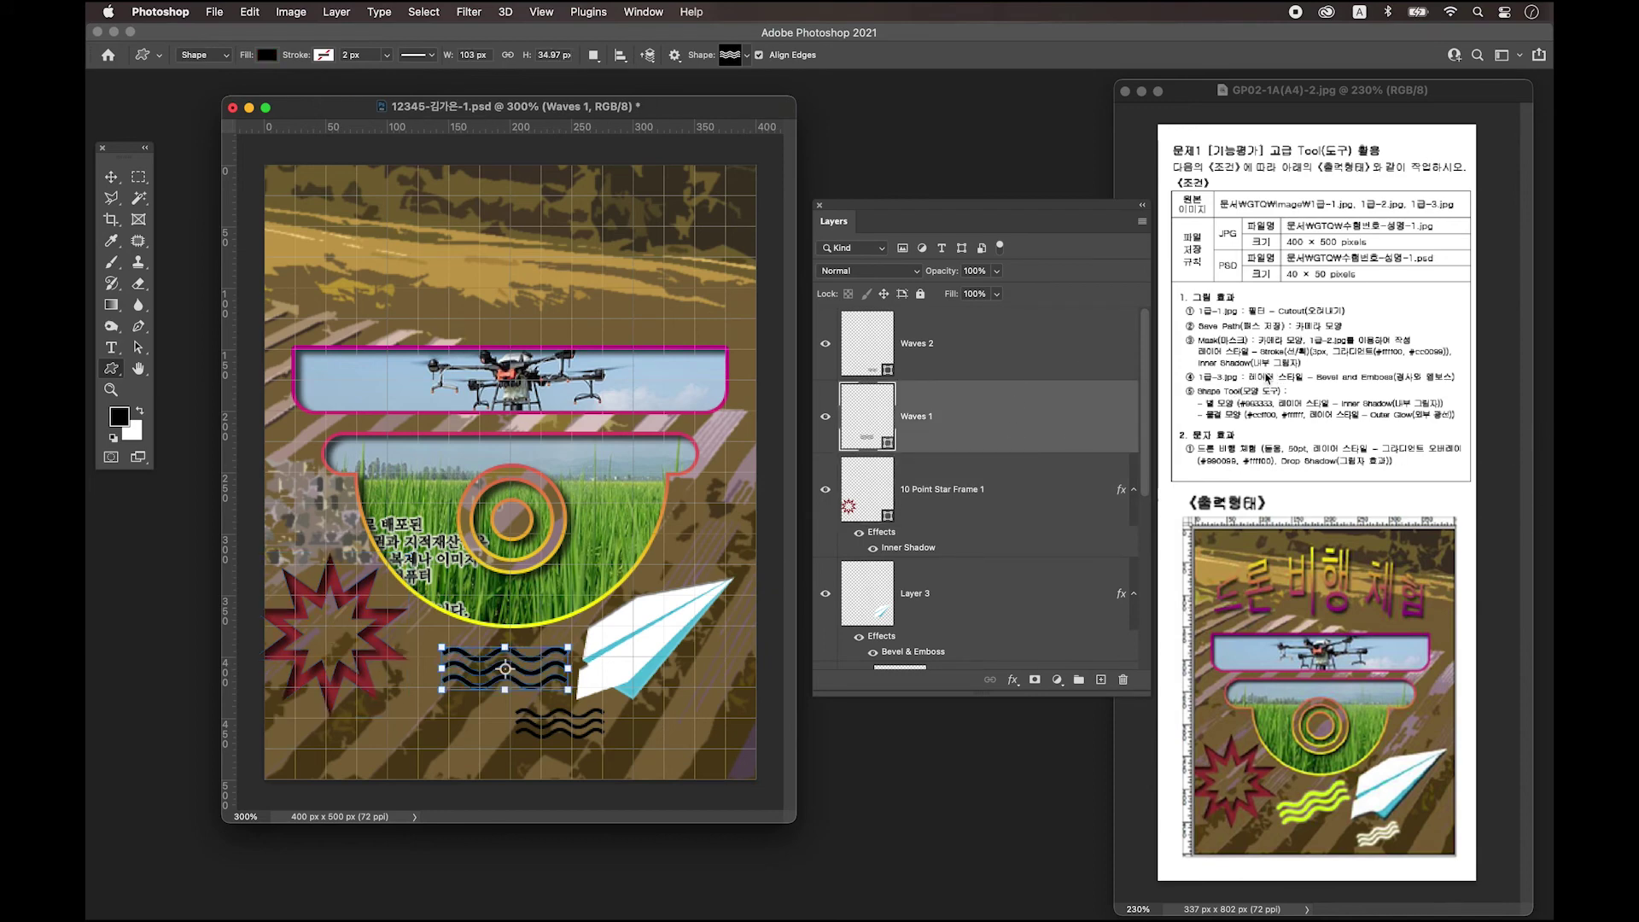
Change the Waves 1 fill colour to yellow-green #ccff00.
double_click(1043, 420)
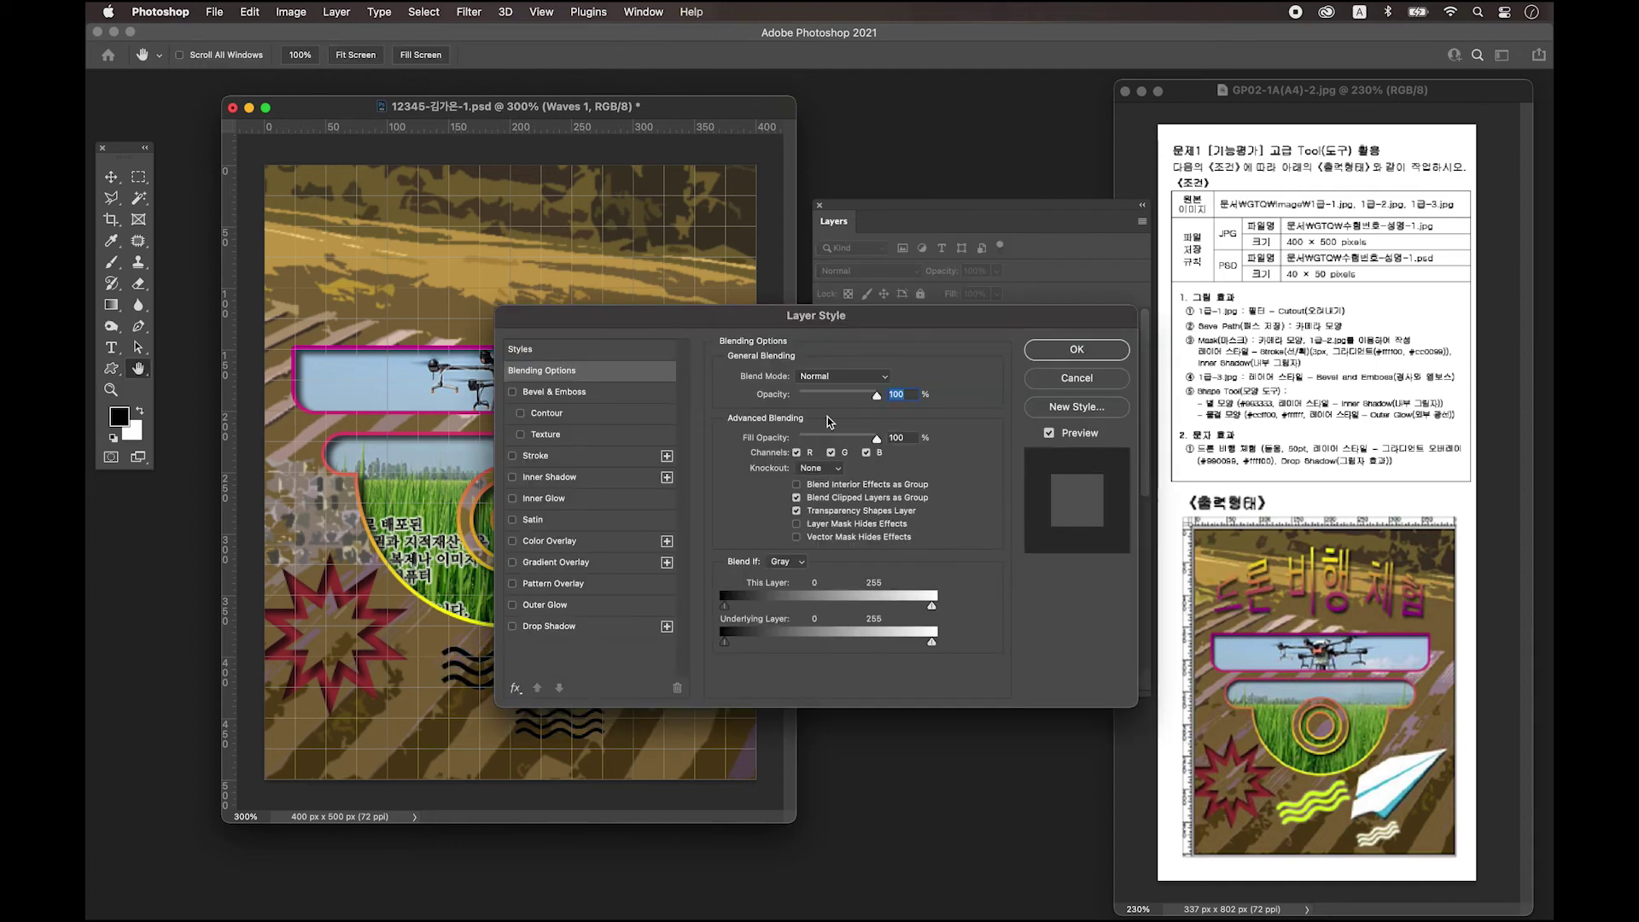
left_click(1043, 378)
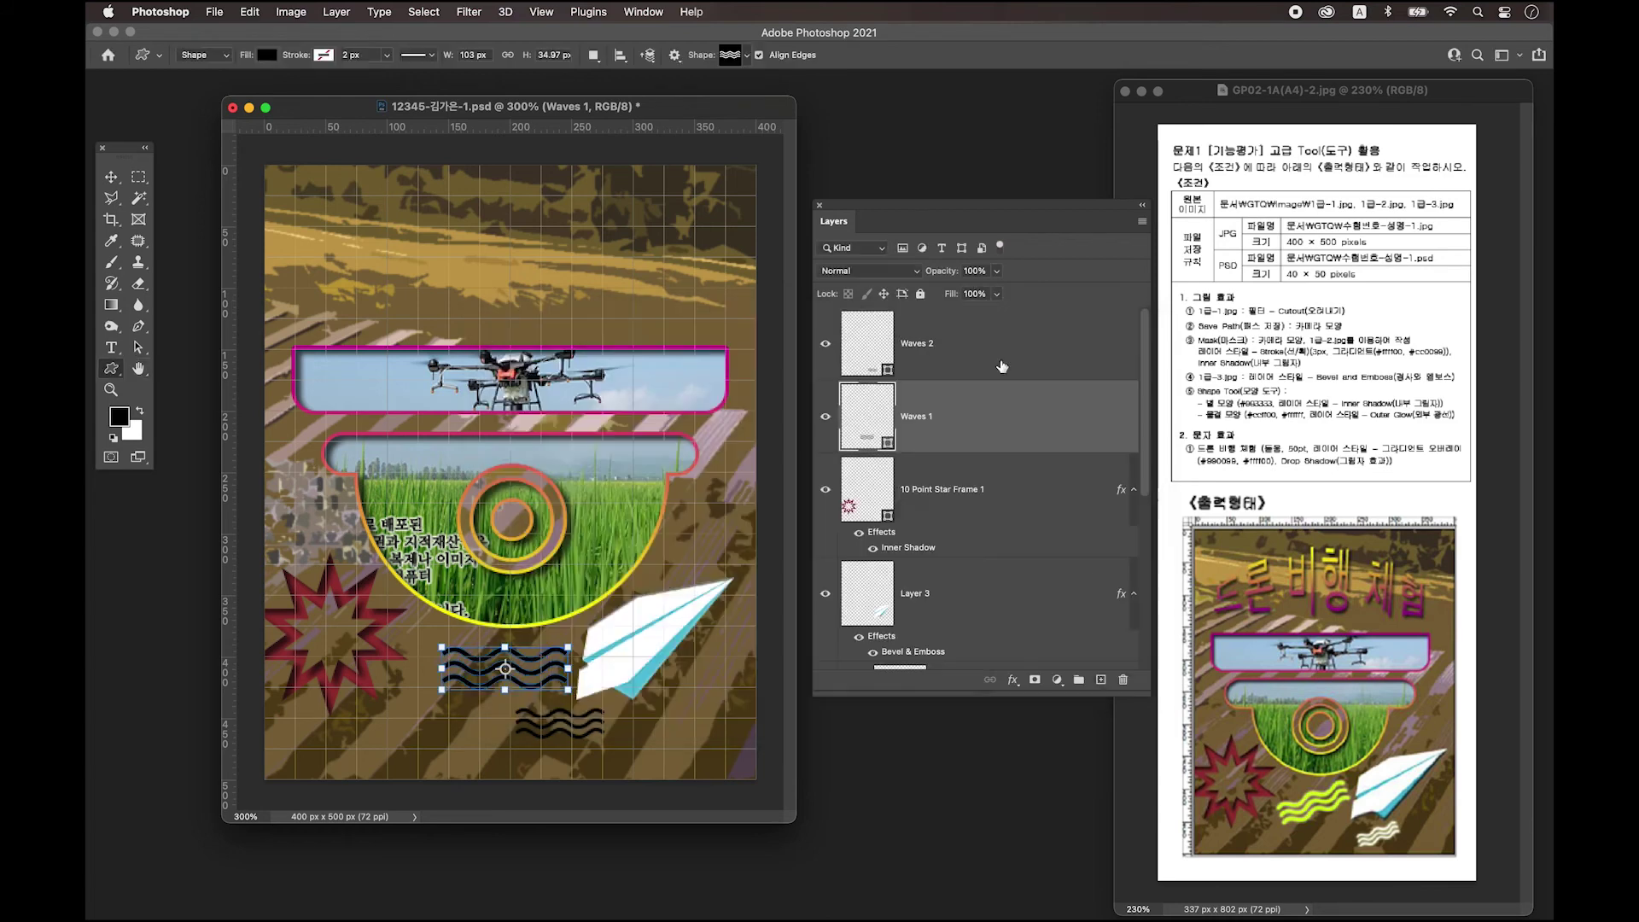
double_click(864, 431)
type("ccff00")
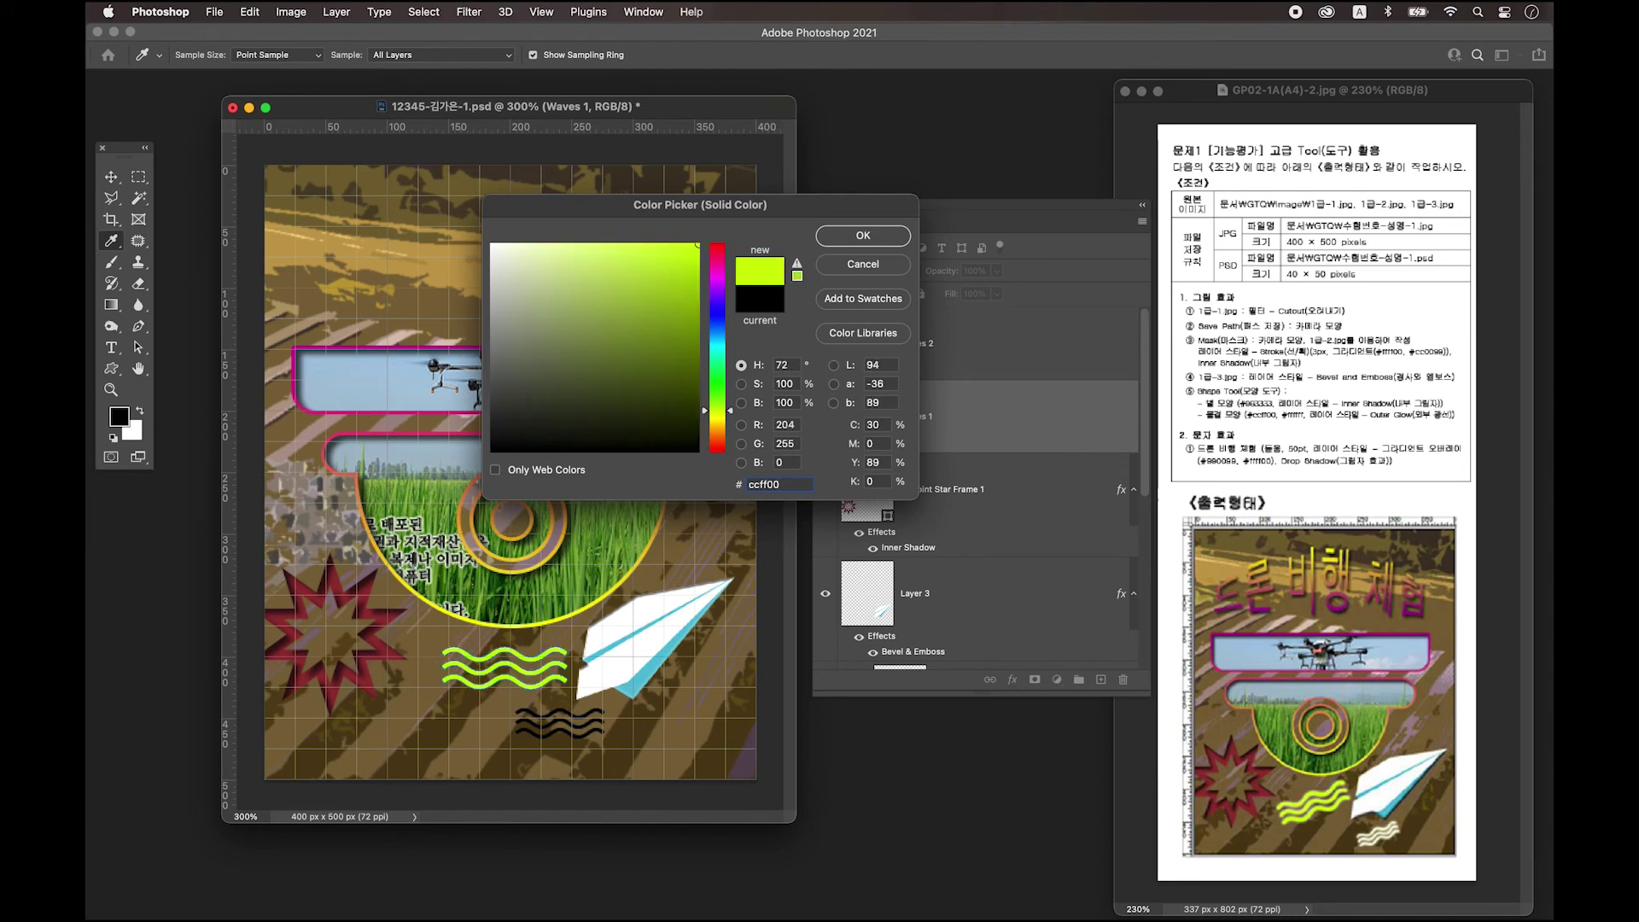
left_click(869, 237)
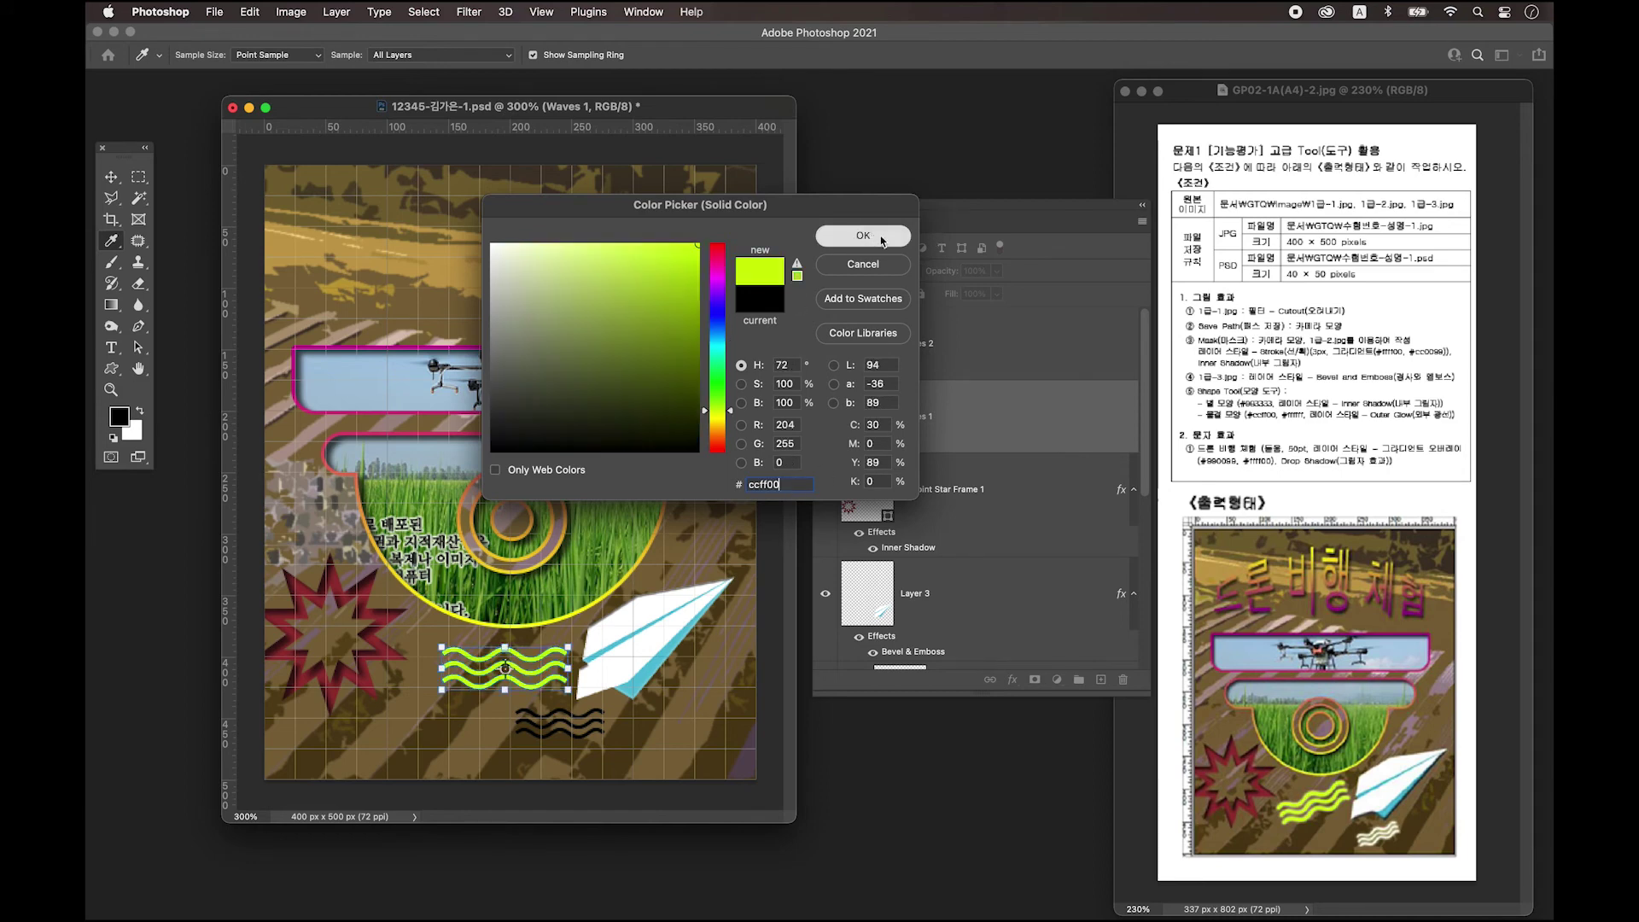
Add an Outer Glow layer style to Waves 1.
double_click(1022, 418)
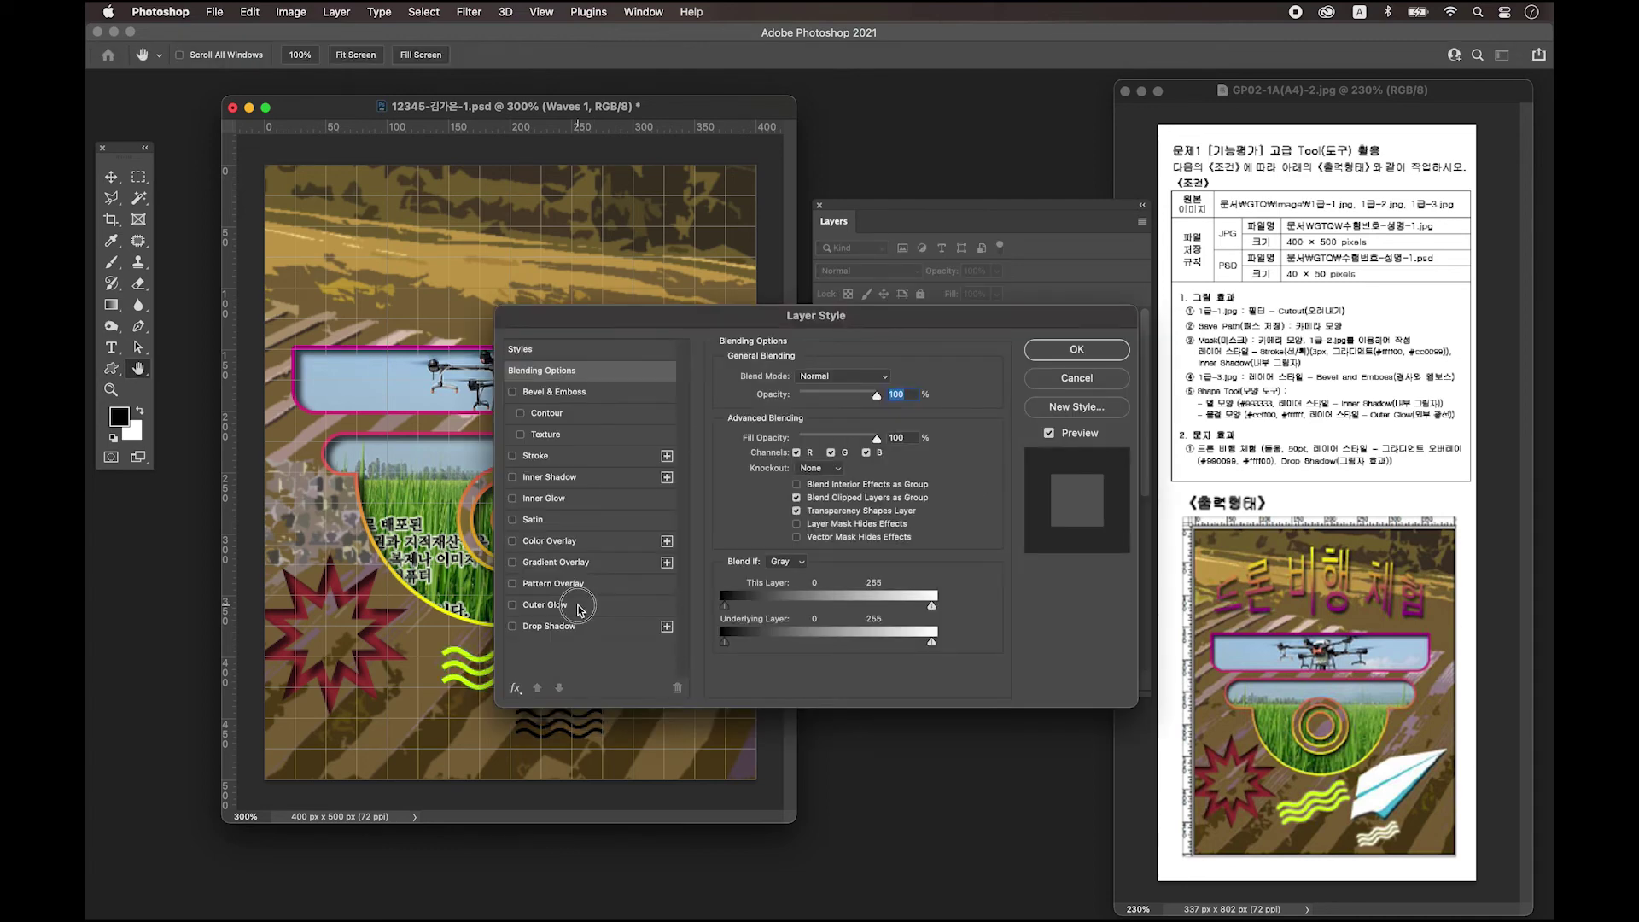
left_click(546, 604)
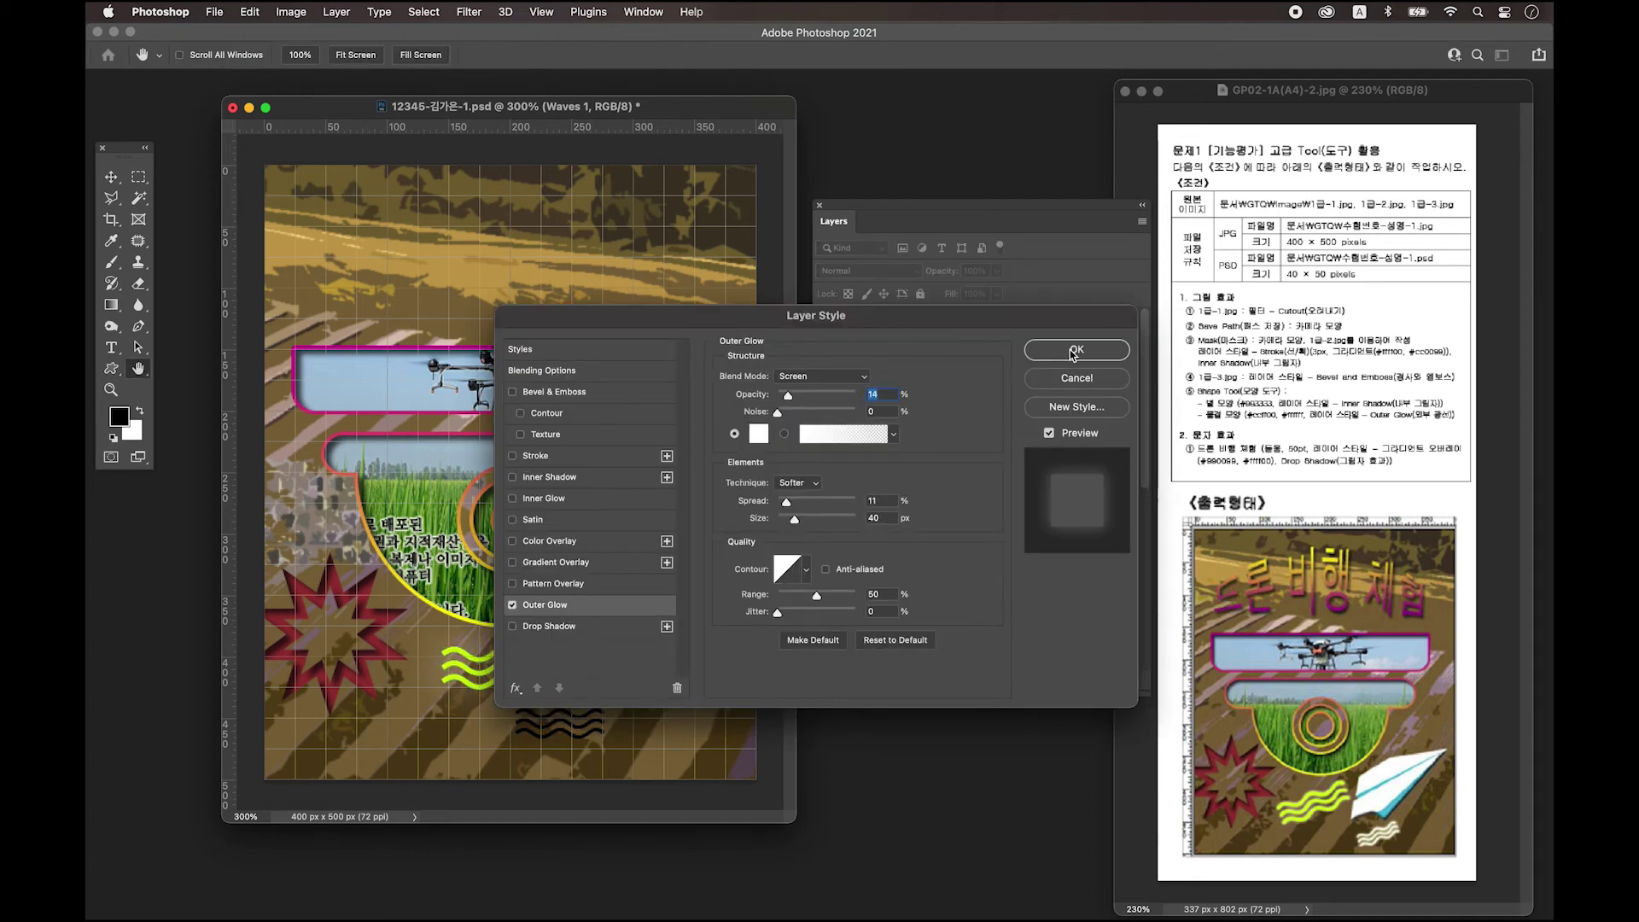
left_click(1067, 350)
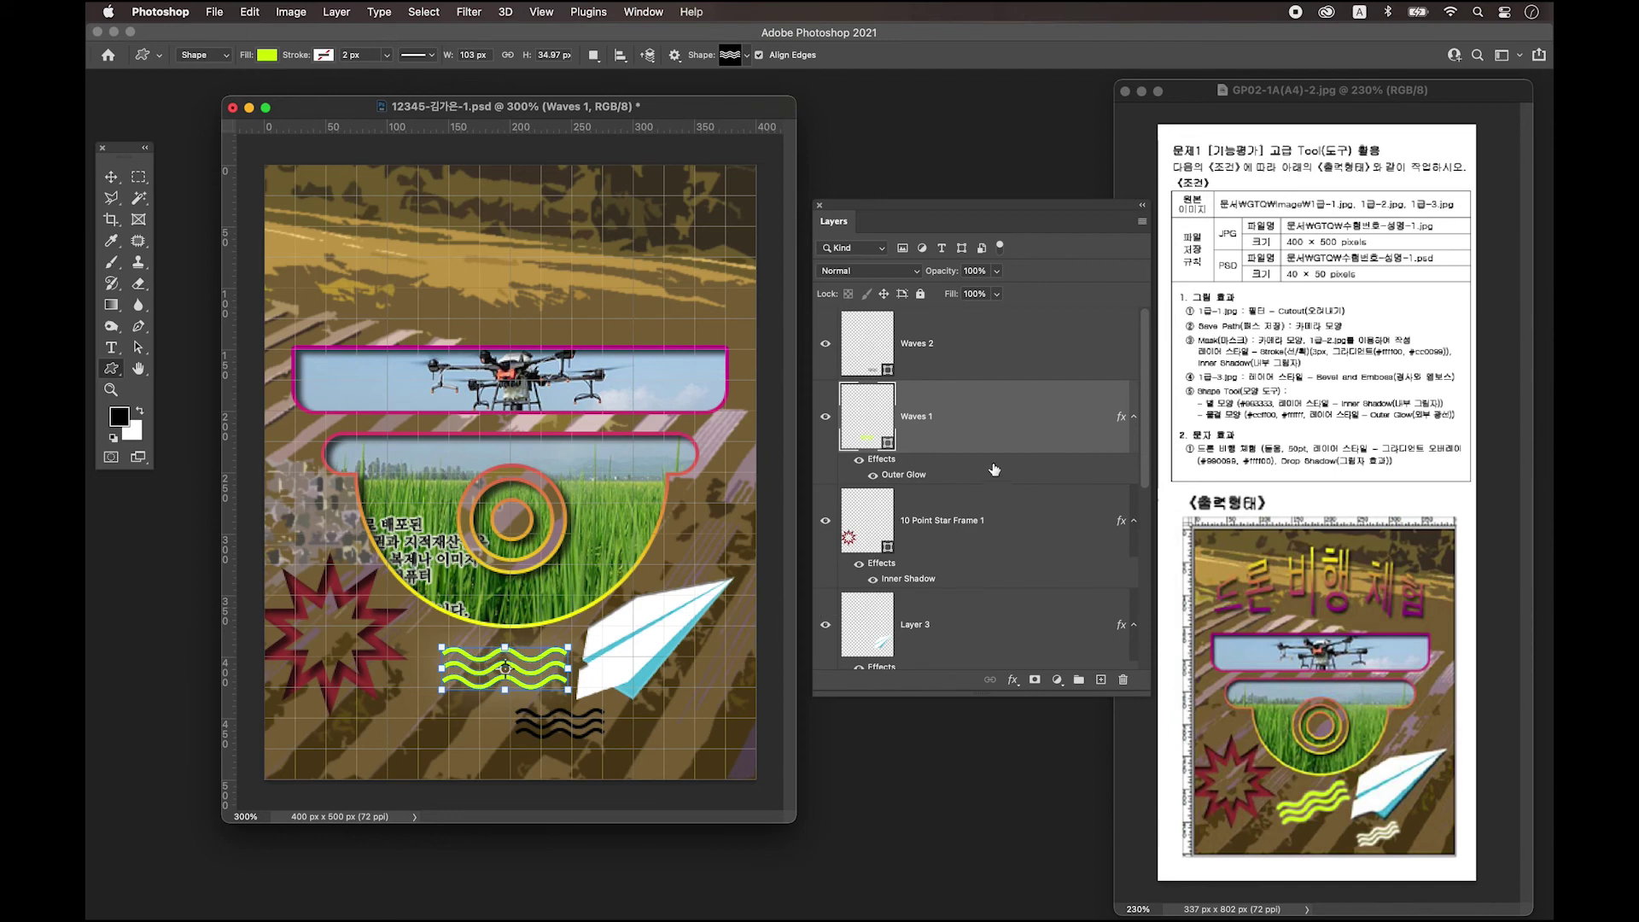
left_click(993, 350)
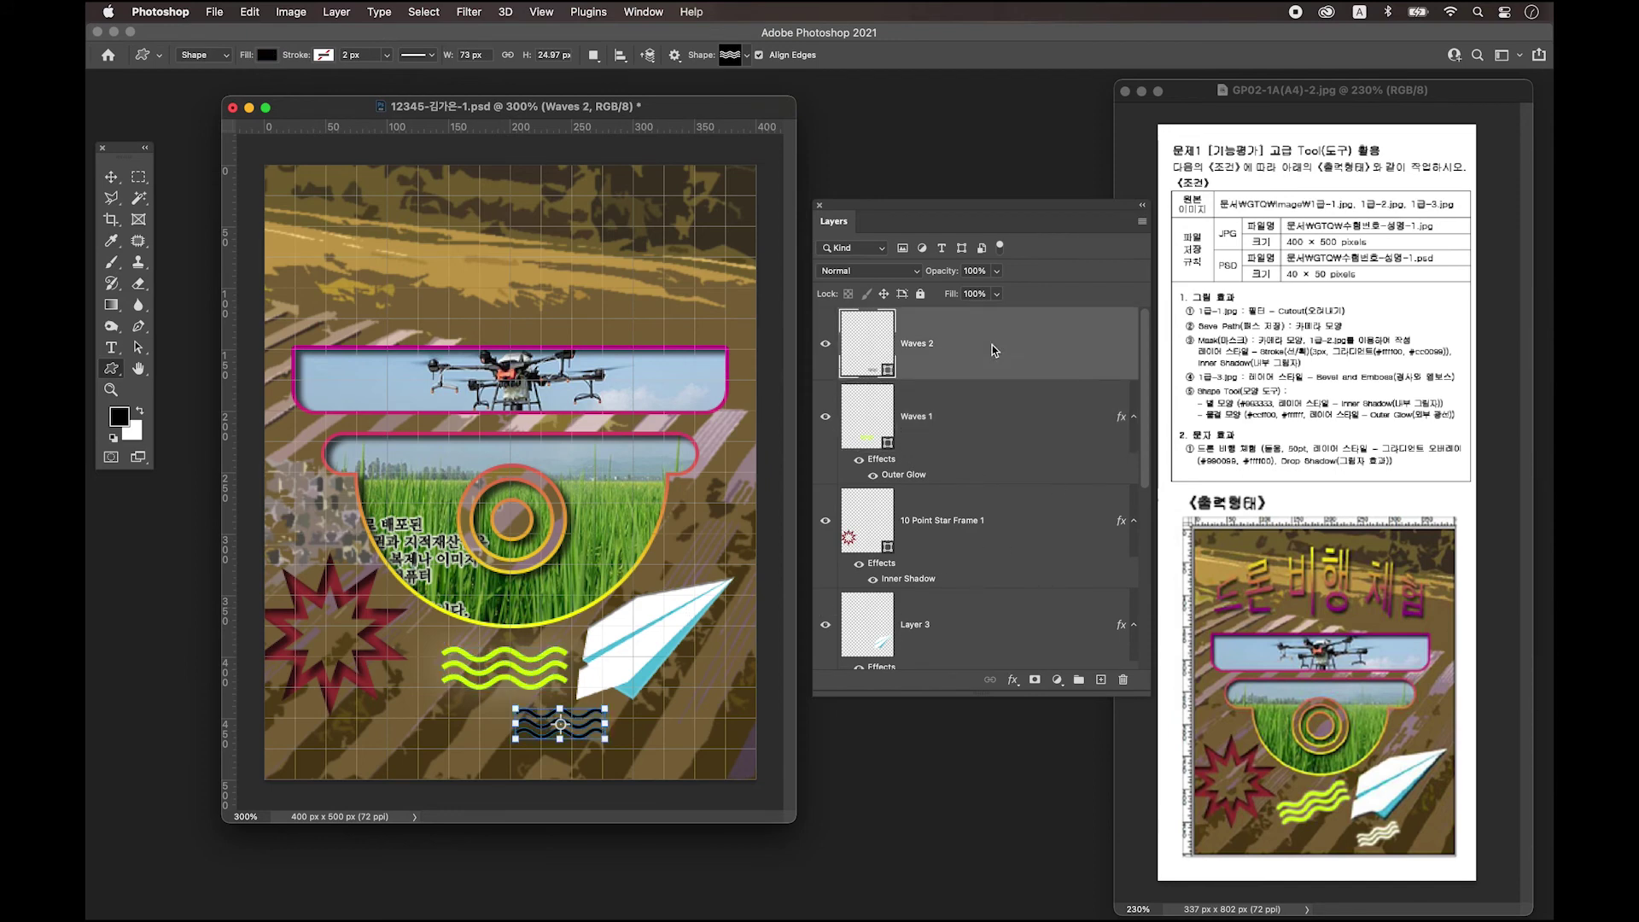
Make Waves 2 white (#ffffff) and copy Waves 1's Outer Glow onto it.
double_click(864, 351)
type("ffffff")
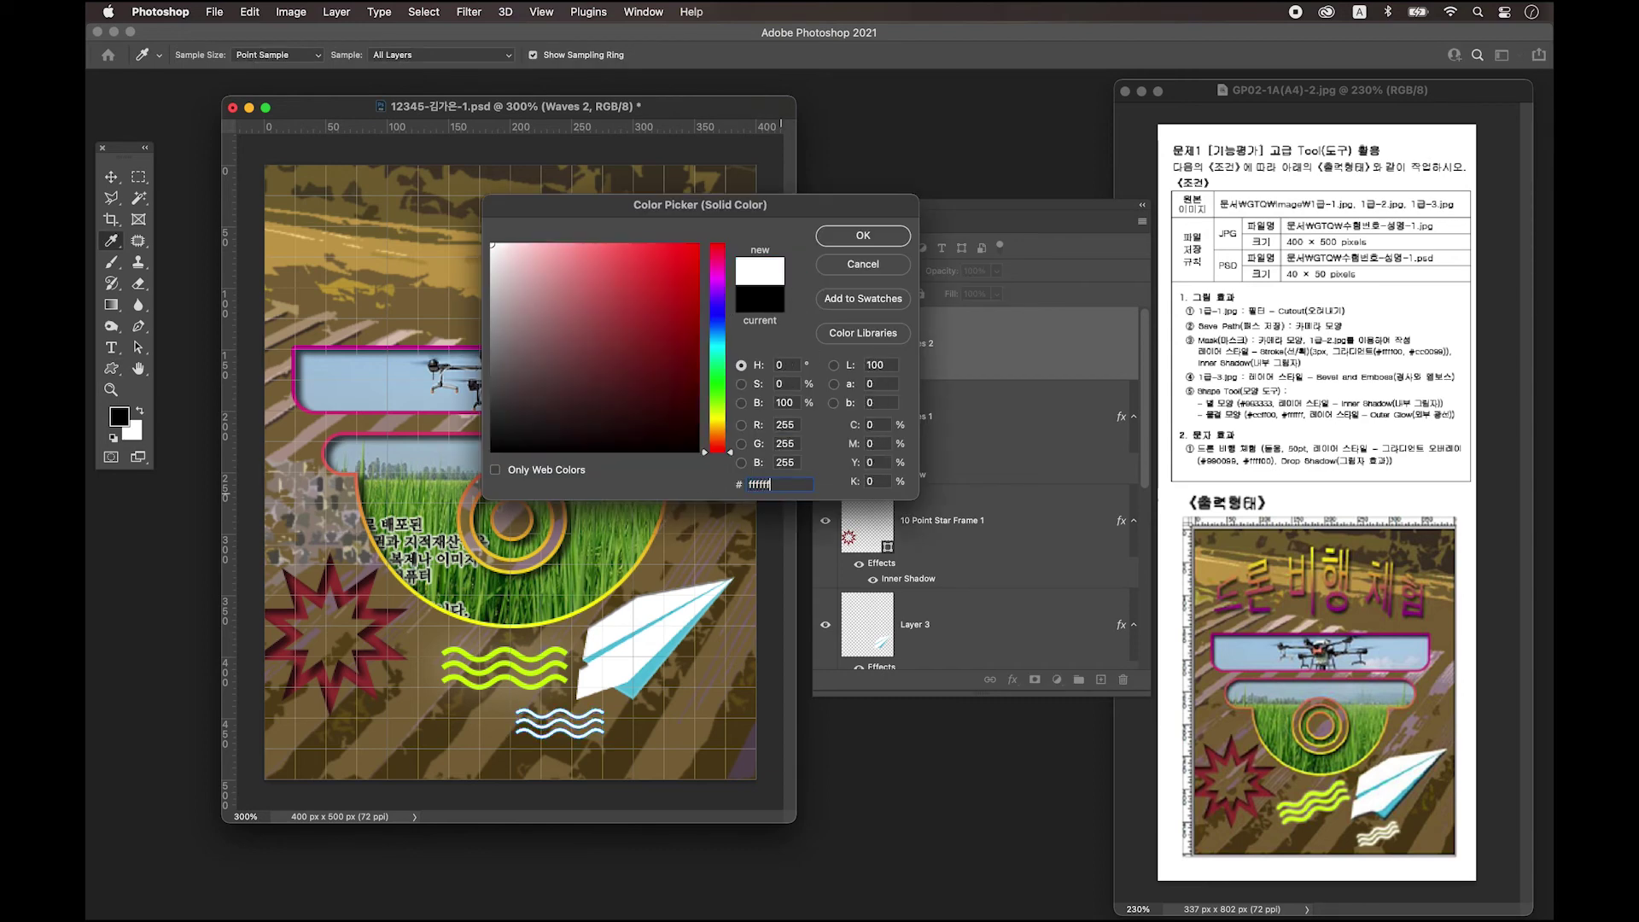
key("Return")
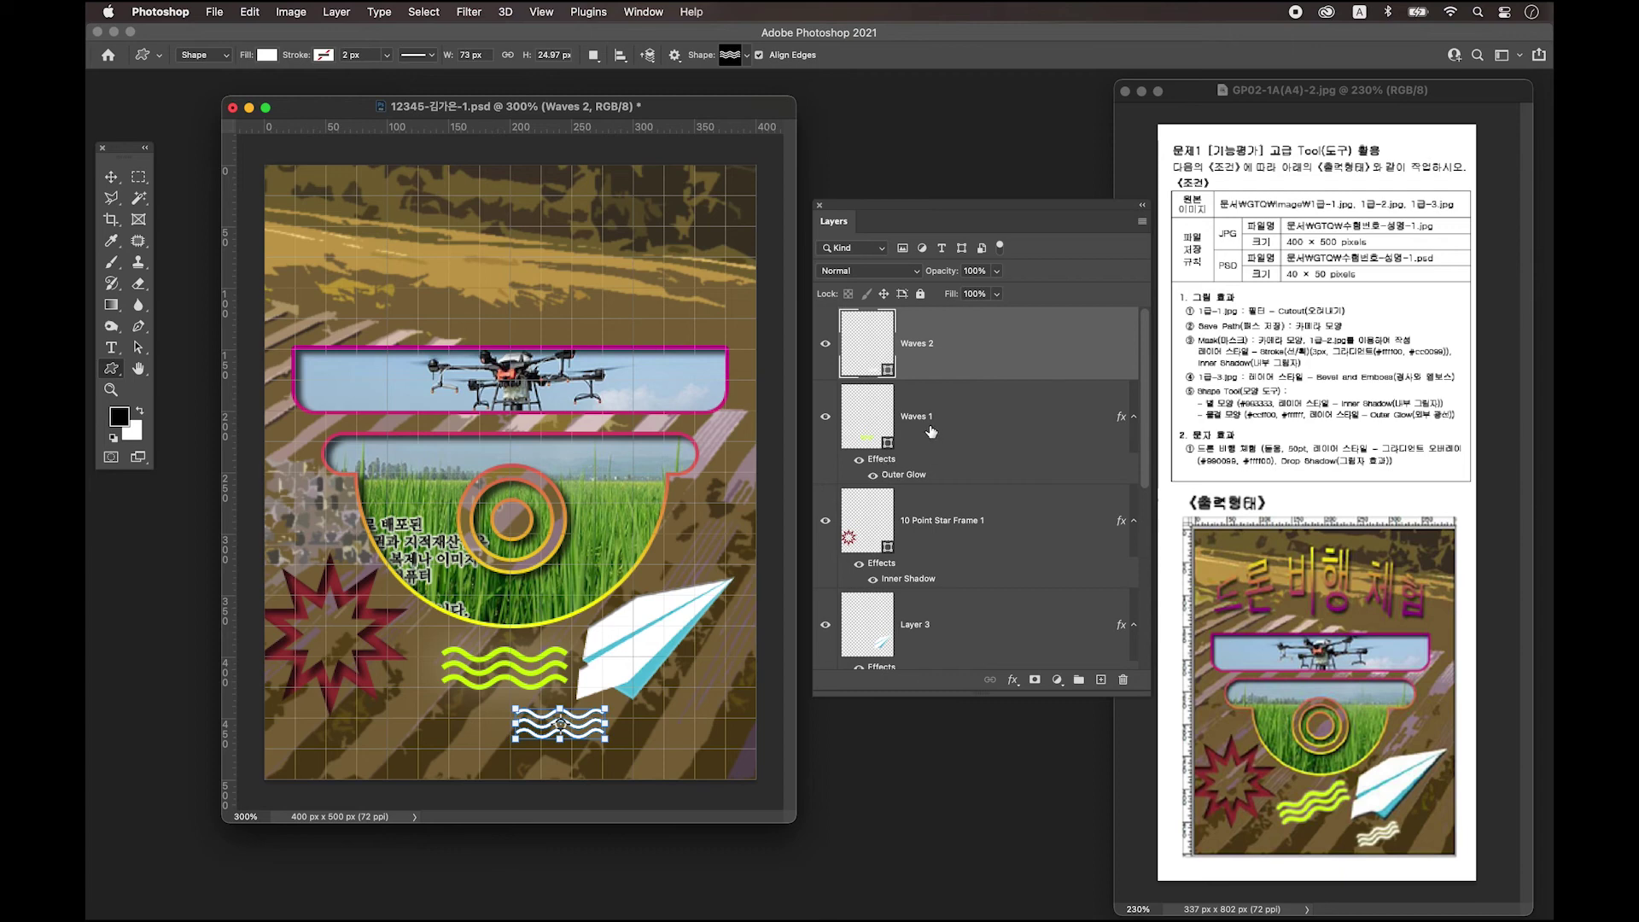
left_click(887, 465)
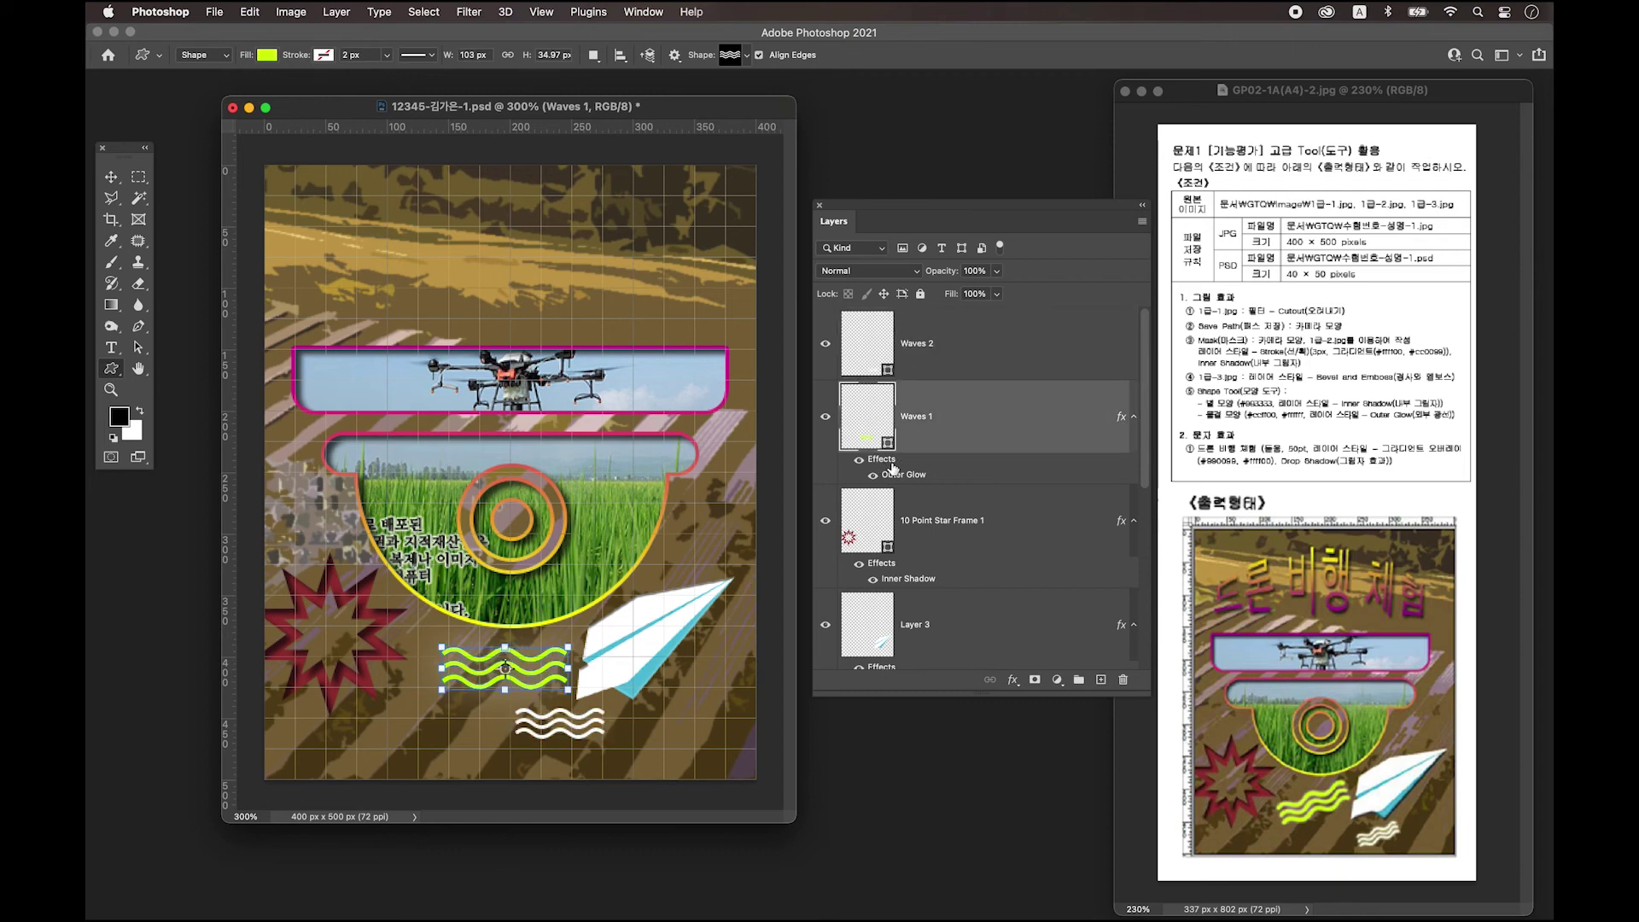
left_click_drag(879, 465, 884, 359)
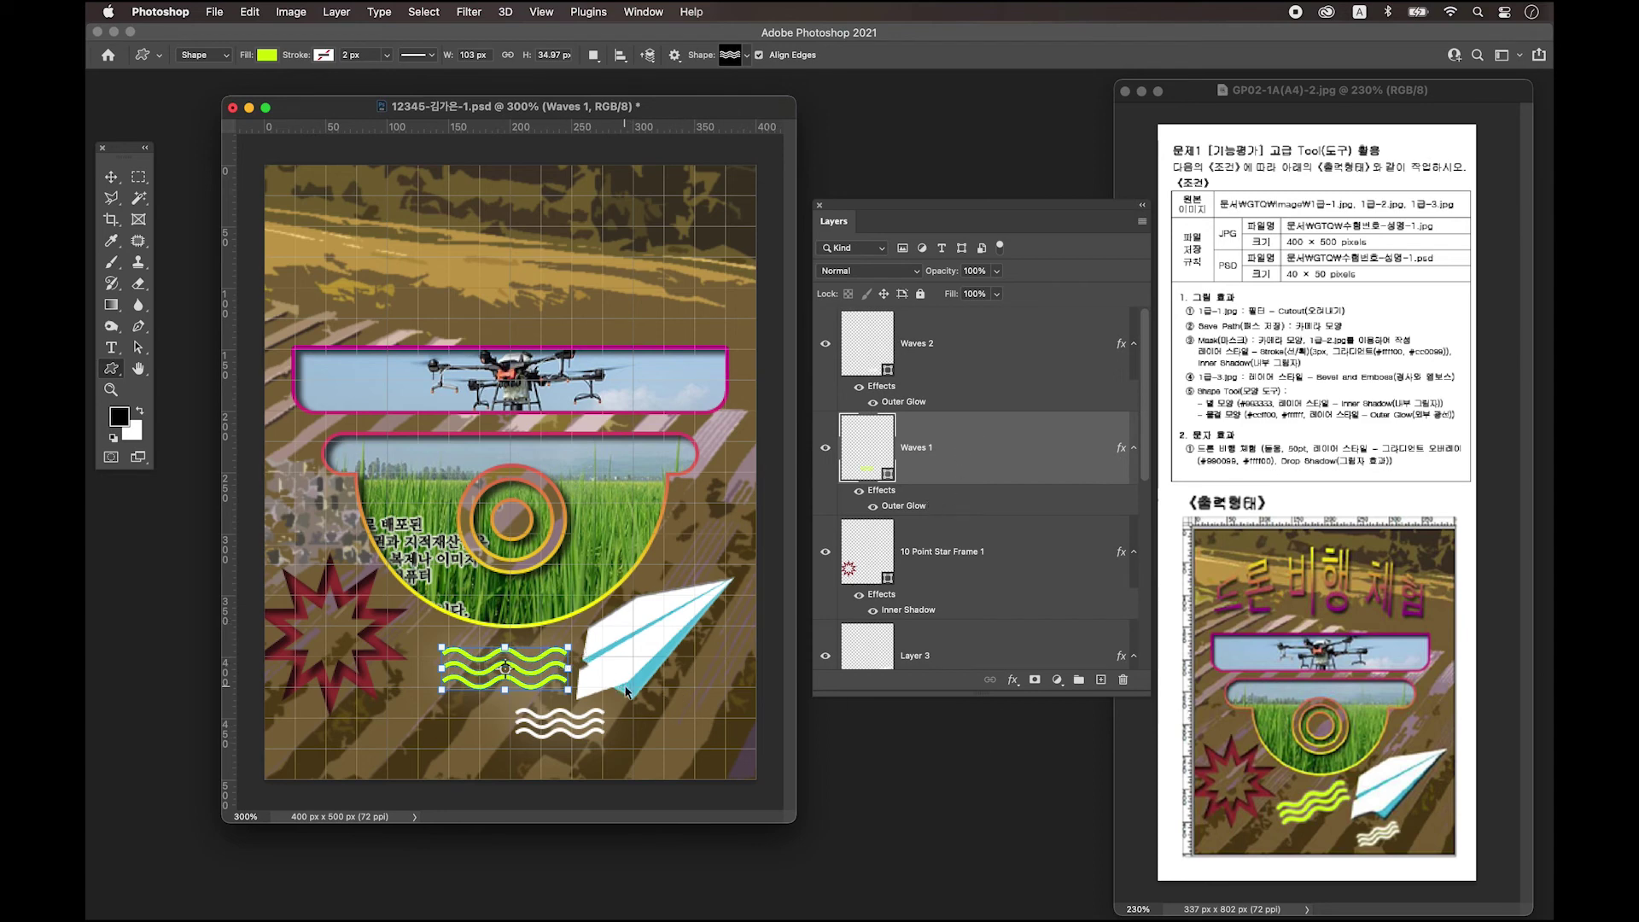
Rotate Waves 1 about 18° counter-clockwise and nudge it slightly down-left.
key("super+t")
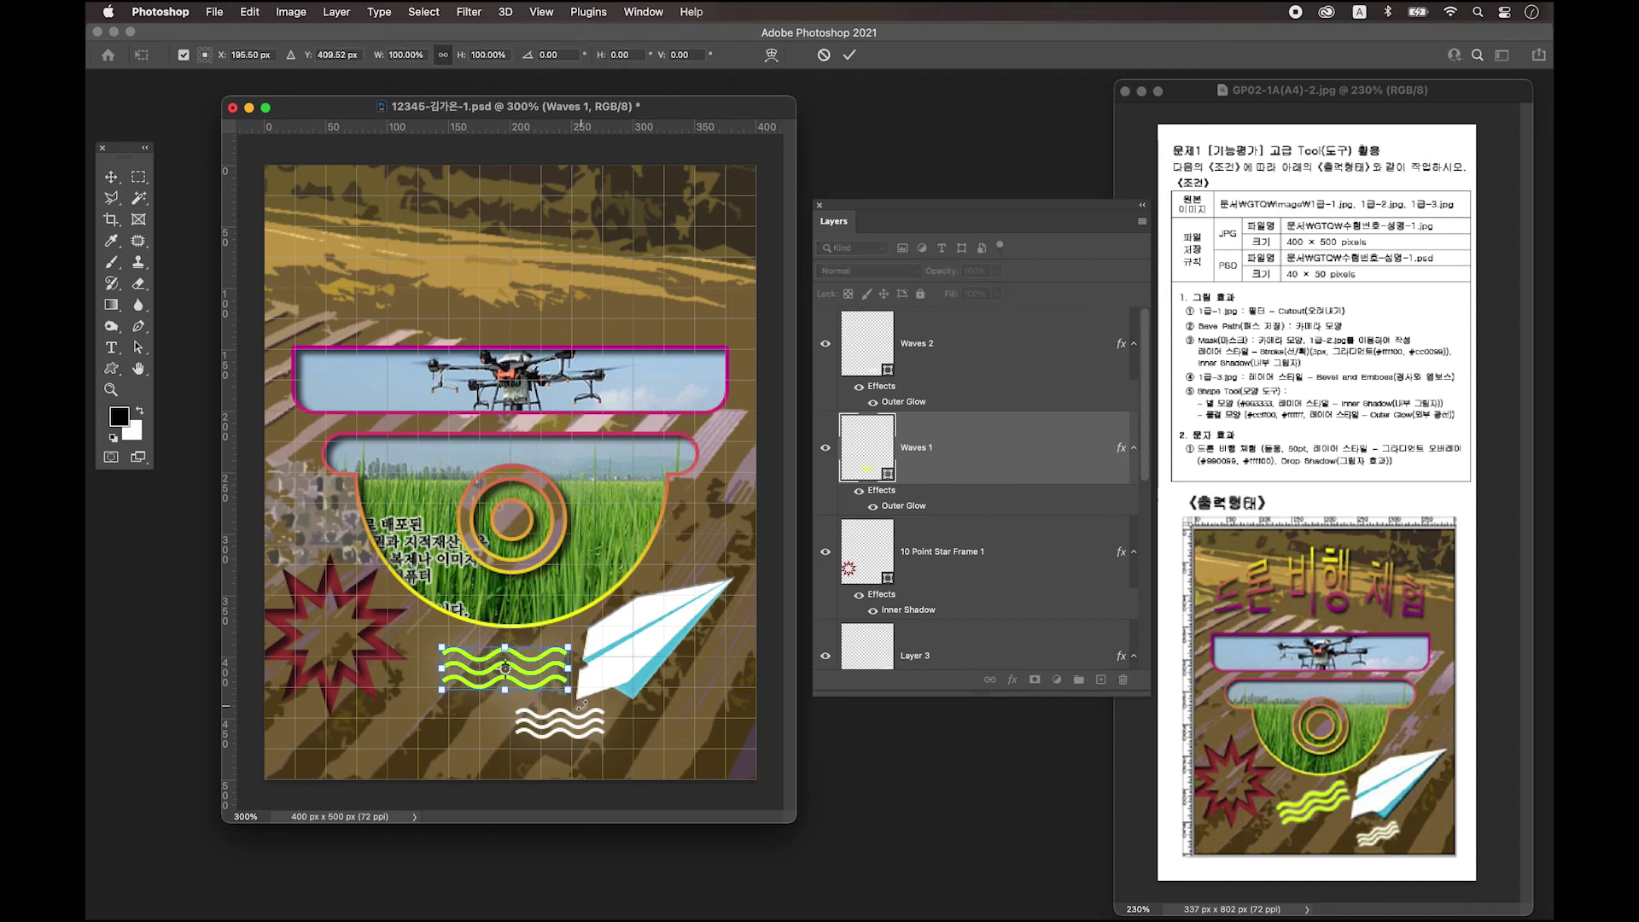
left_click_drag(582, 705, 596, 680)
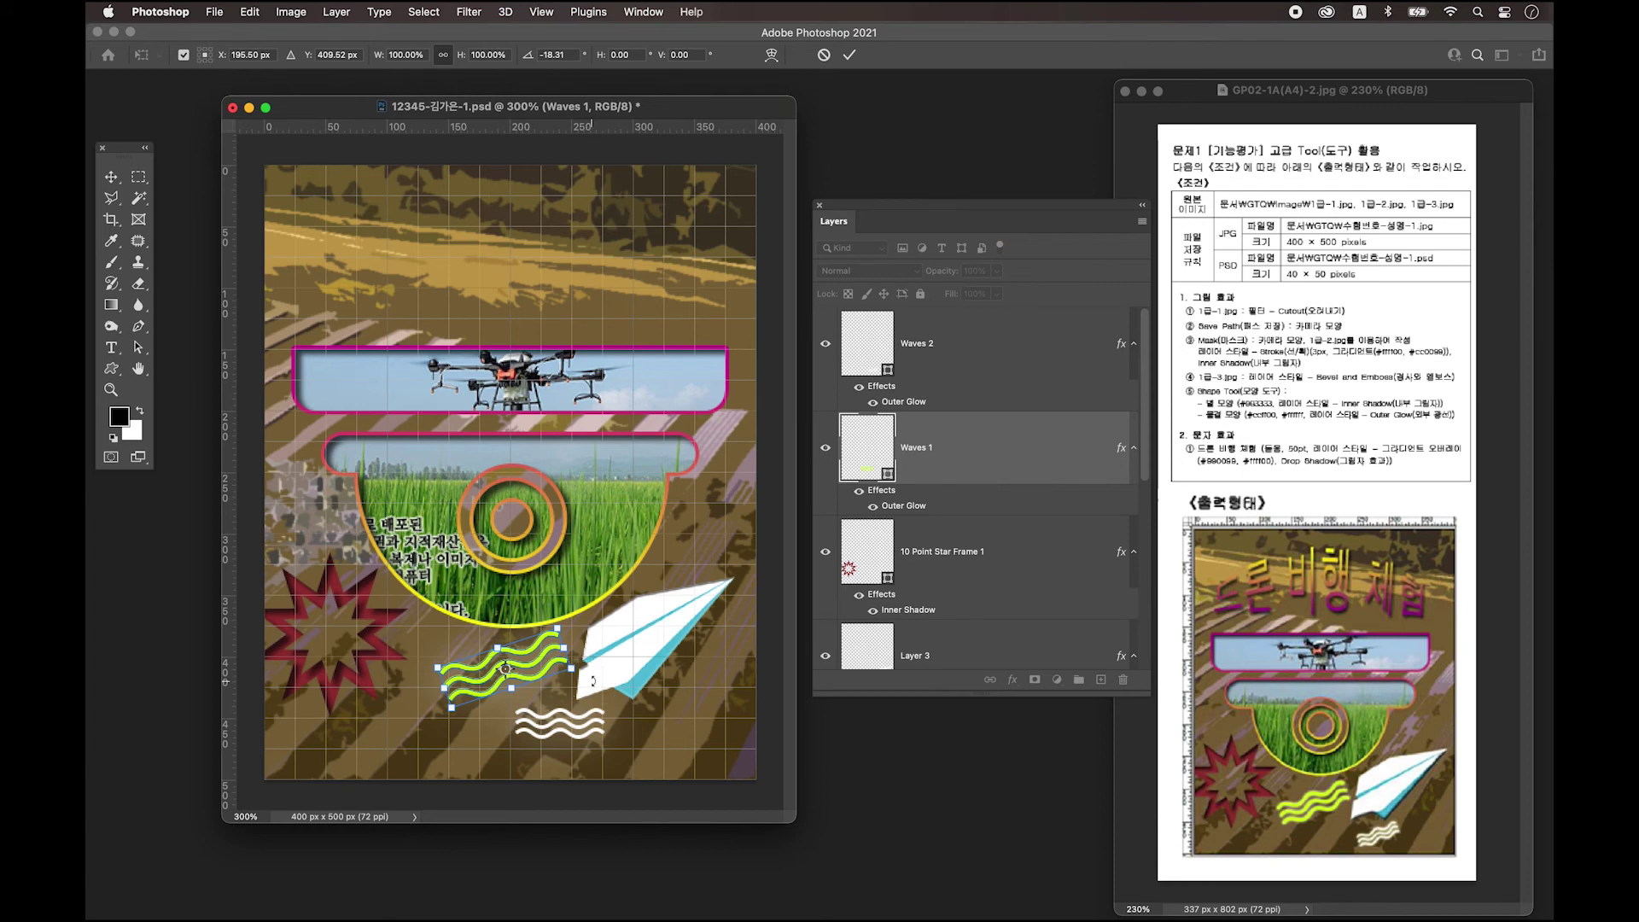
left_click_drag(529, 665, 526, 675)
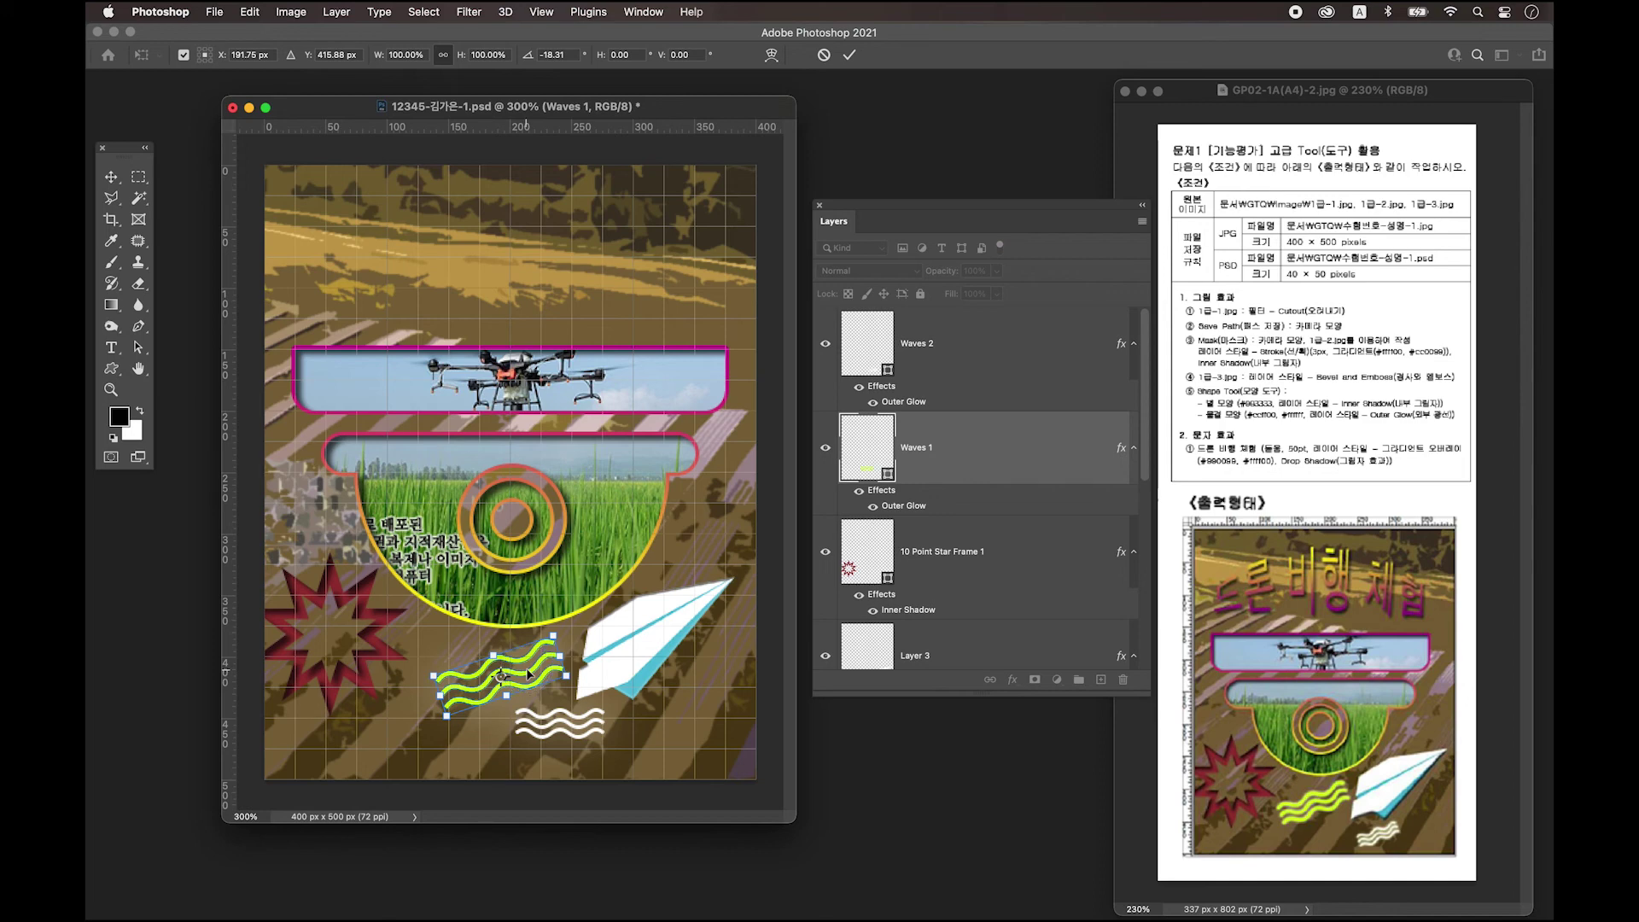
key("Return")
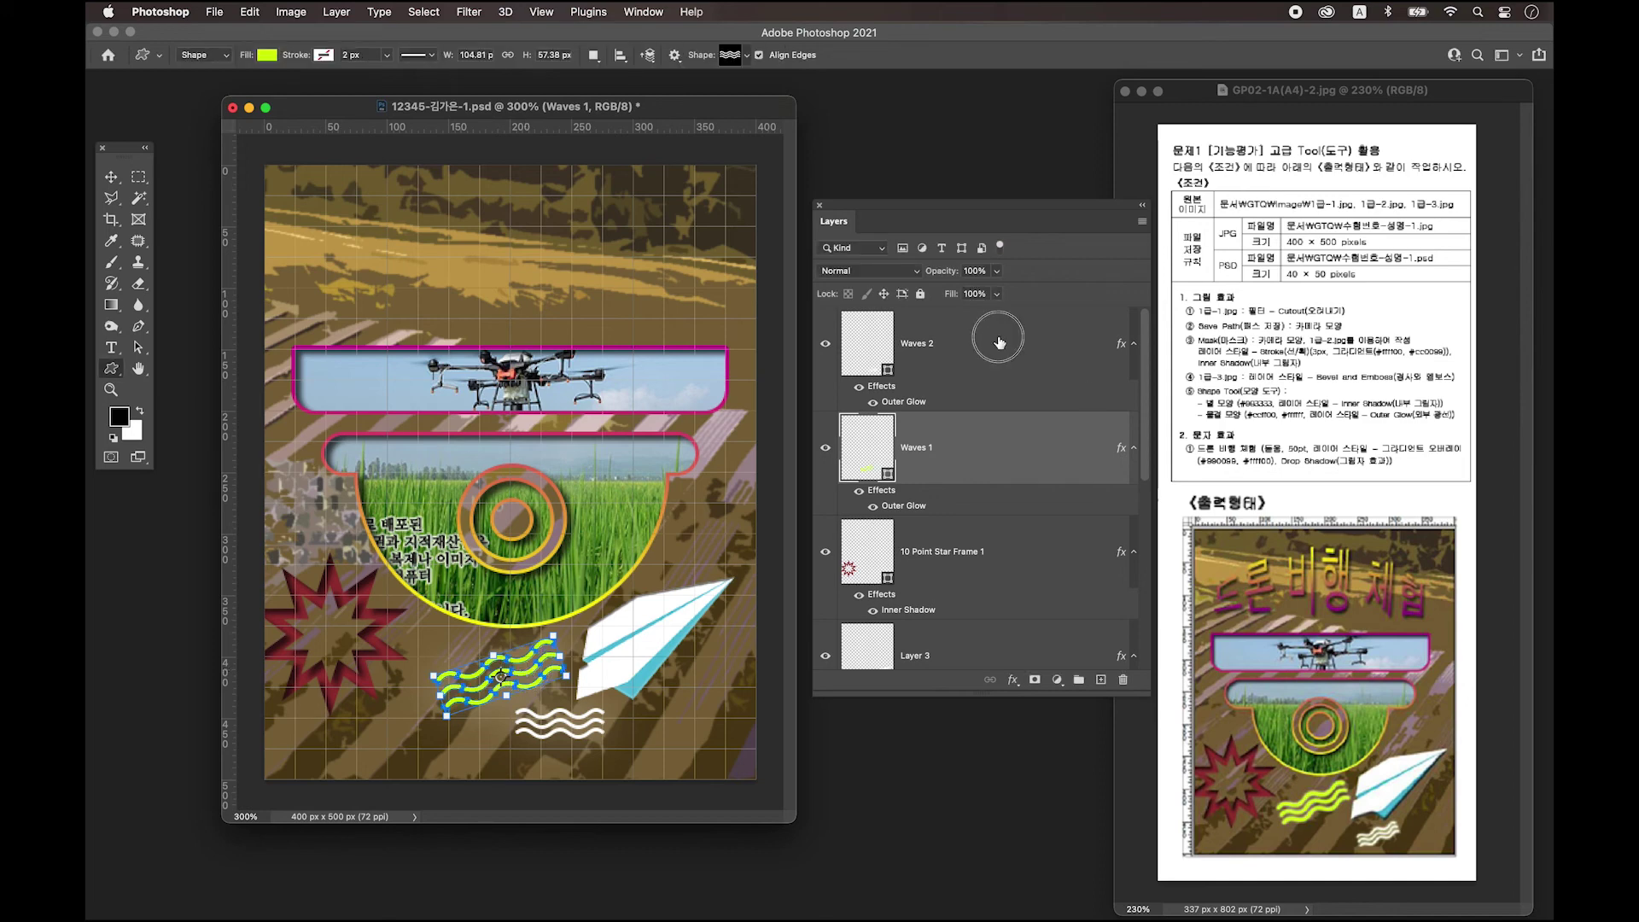
Rotate Waves 2 about 28° counter-clockwise.
left_click(990, 333)
key("super+t")
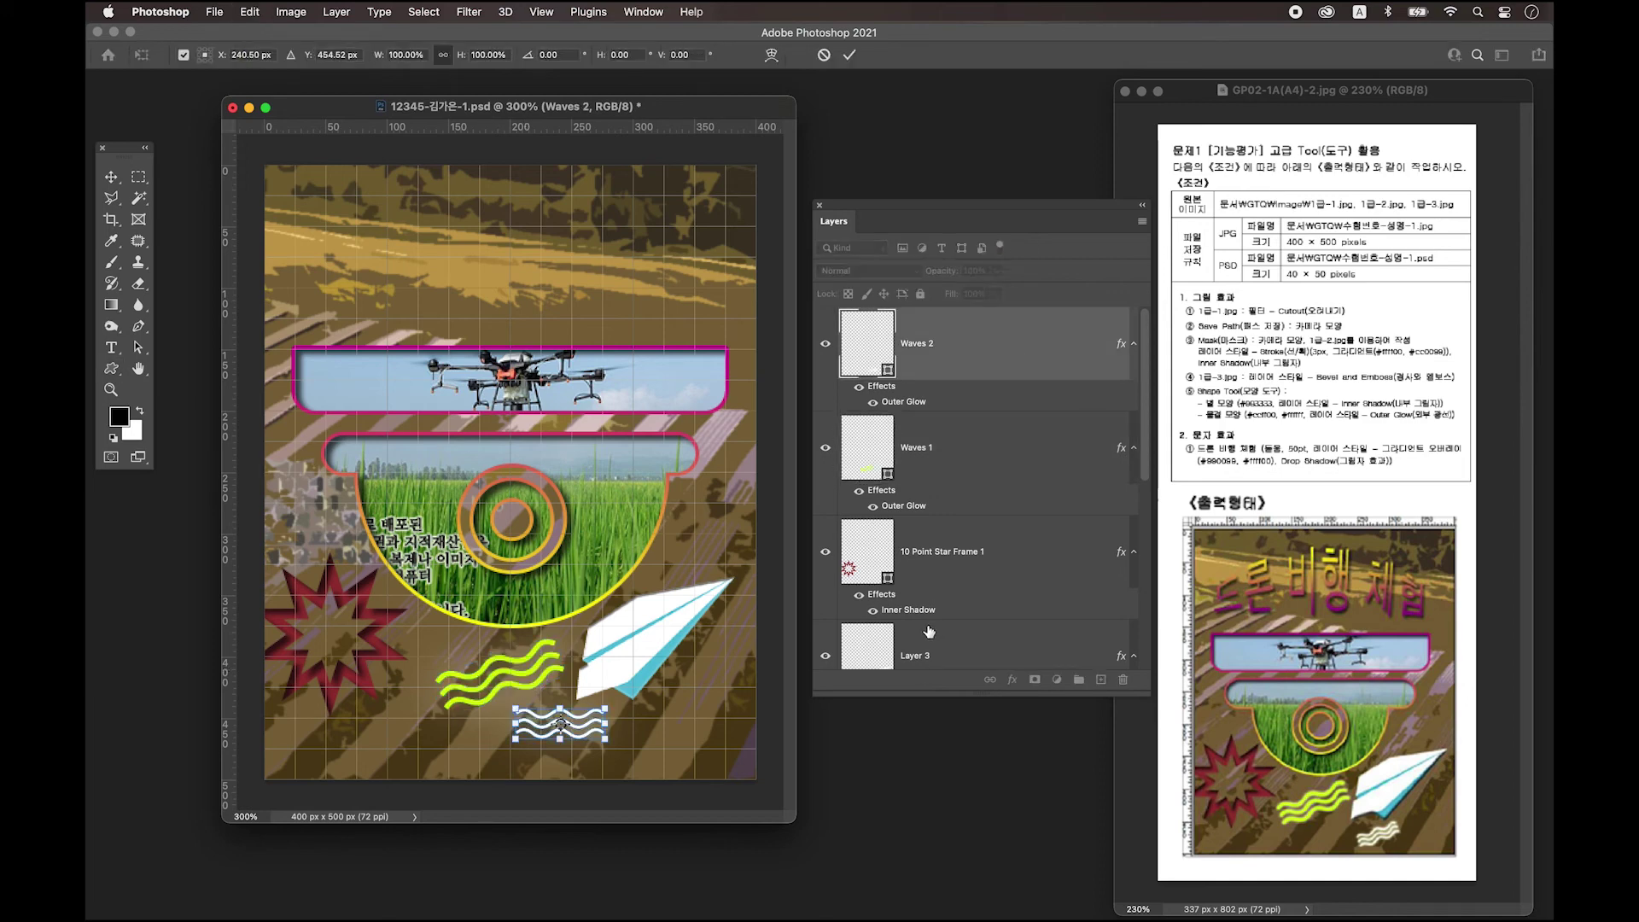
mouse_move(612, 740)
left_mouse_down()
mouse_move(674, 700)
mouse_move(577, 733)
mouse_move(638, 739)
mouse_move(648, 714)
mouse_move(626, 732)
left_mouse_up()
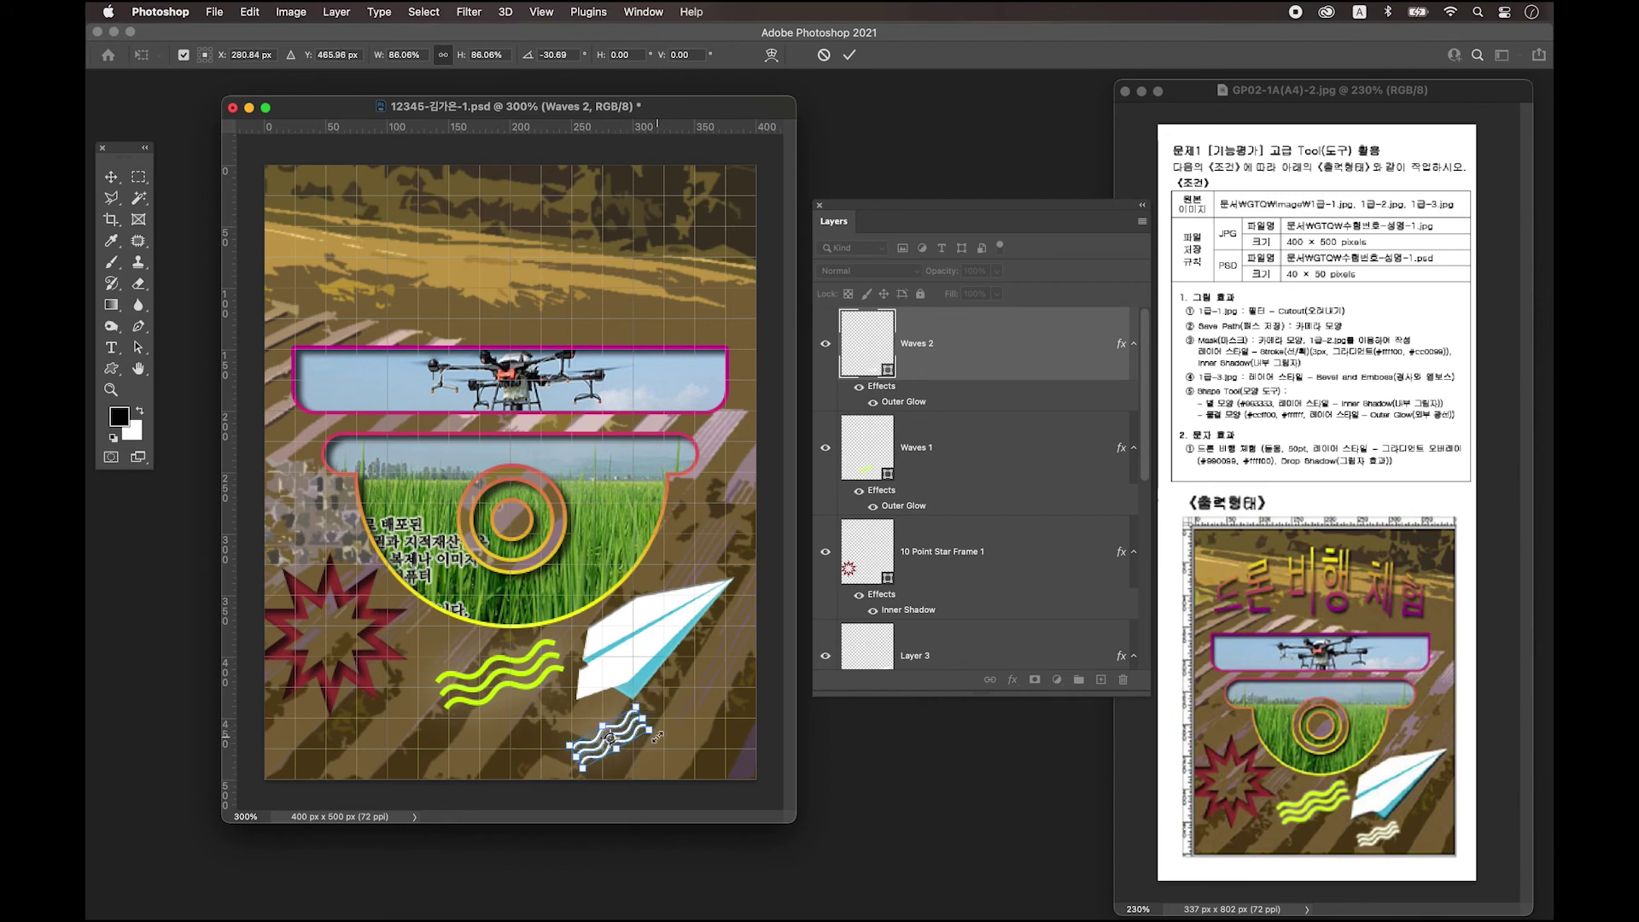
key("Return")
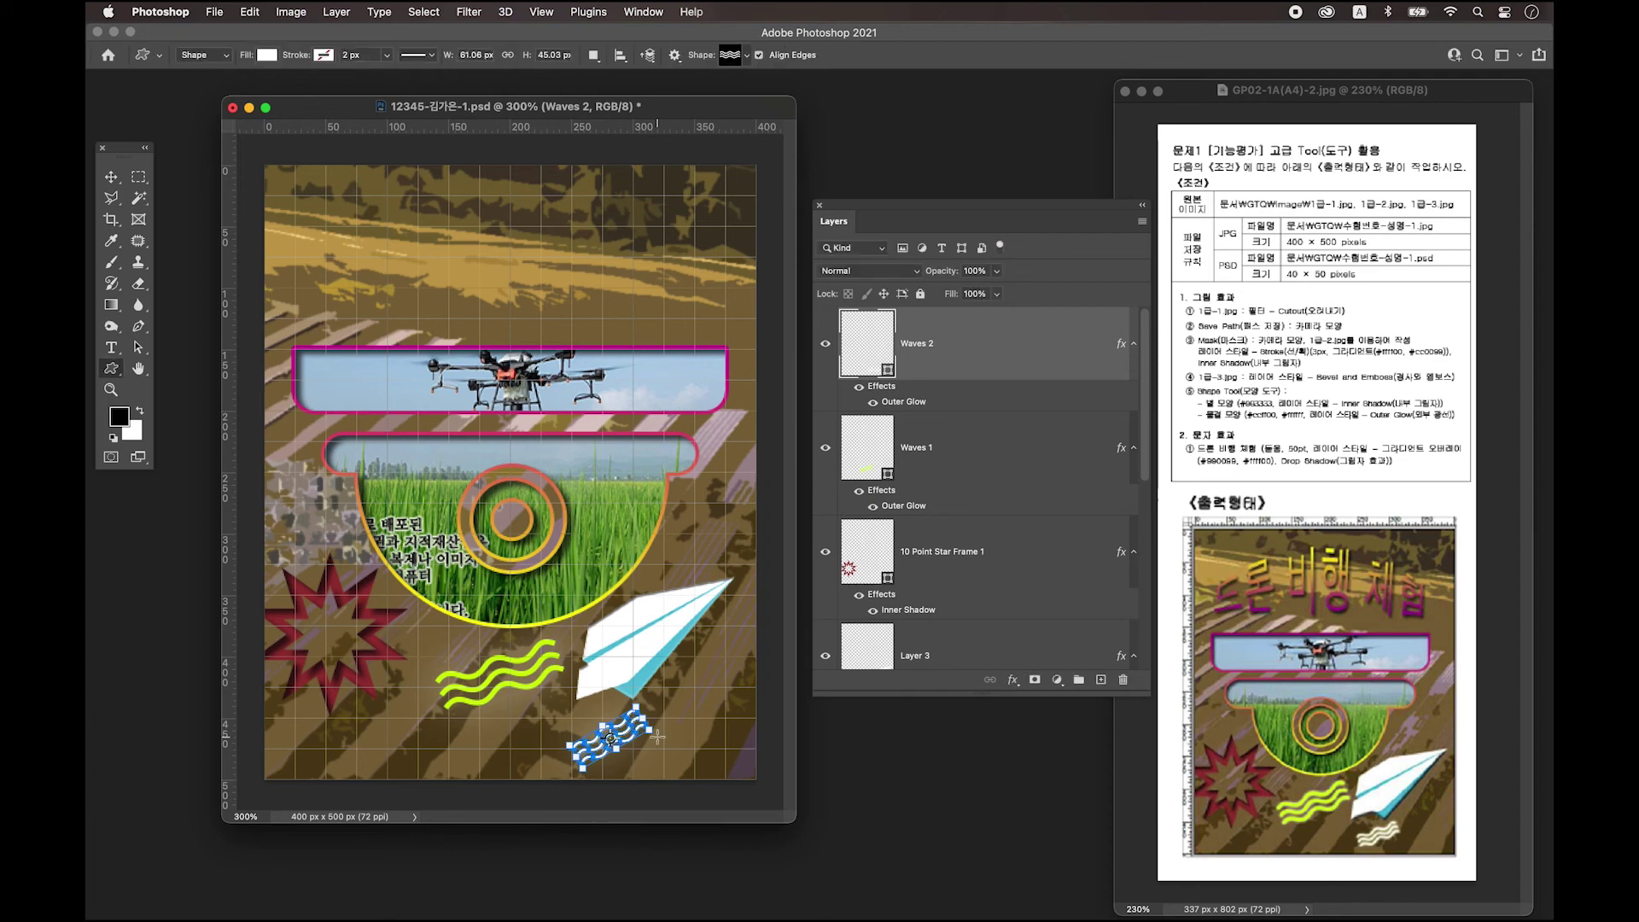
left_click(112, 177)
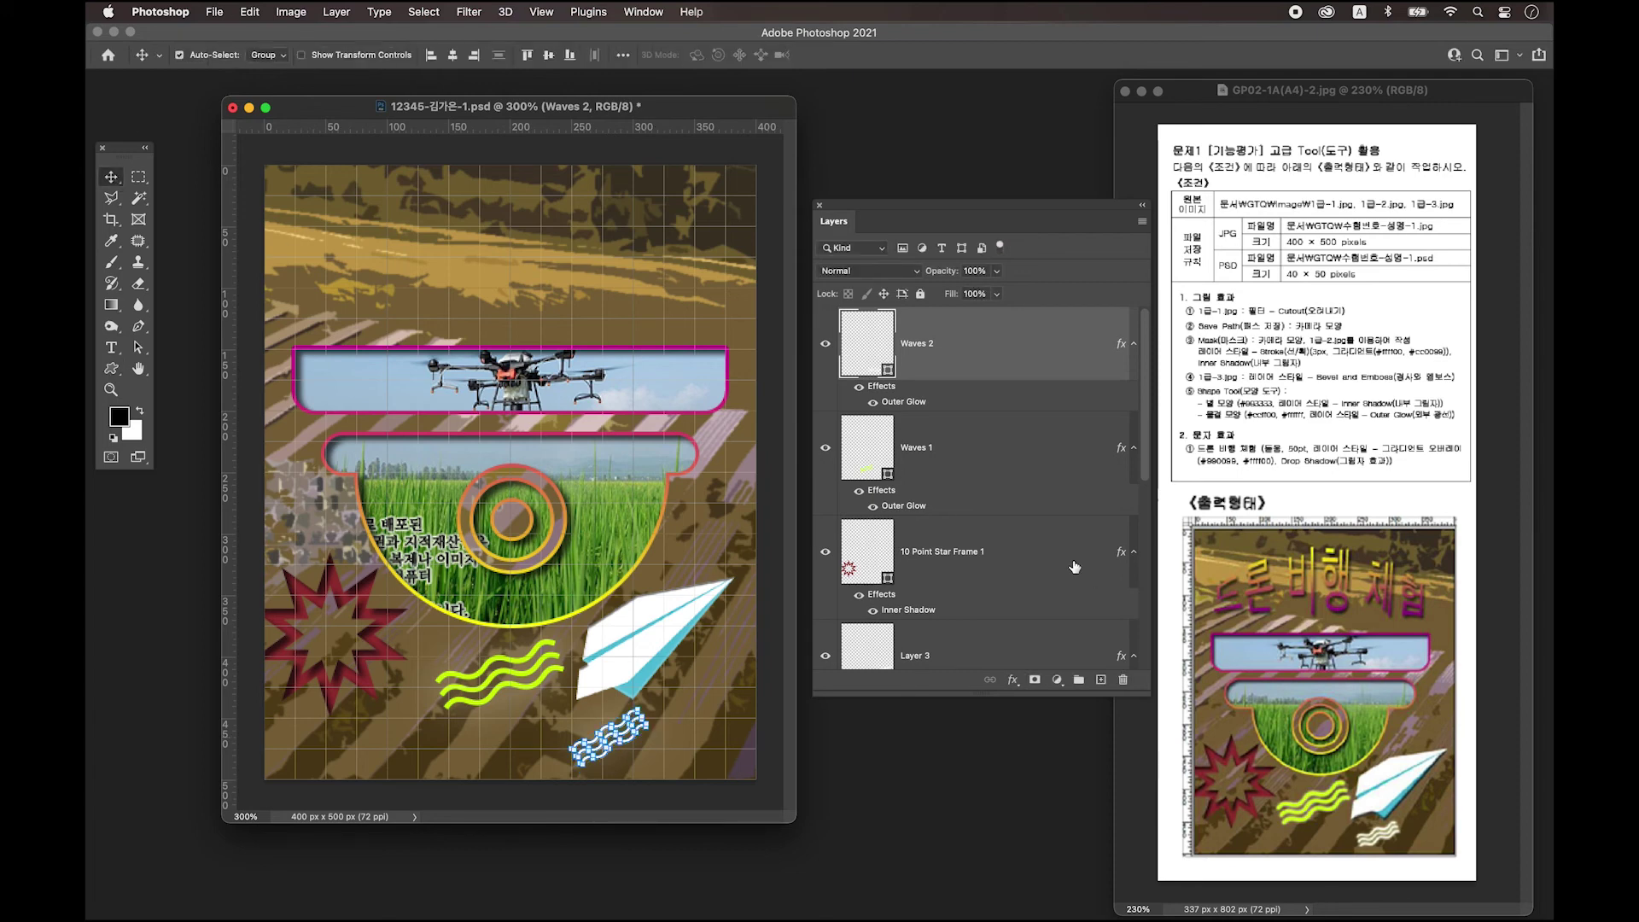
left_click(1030, 453)
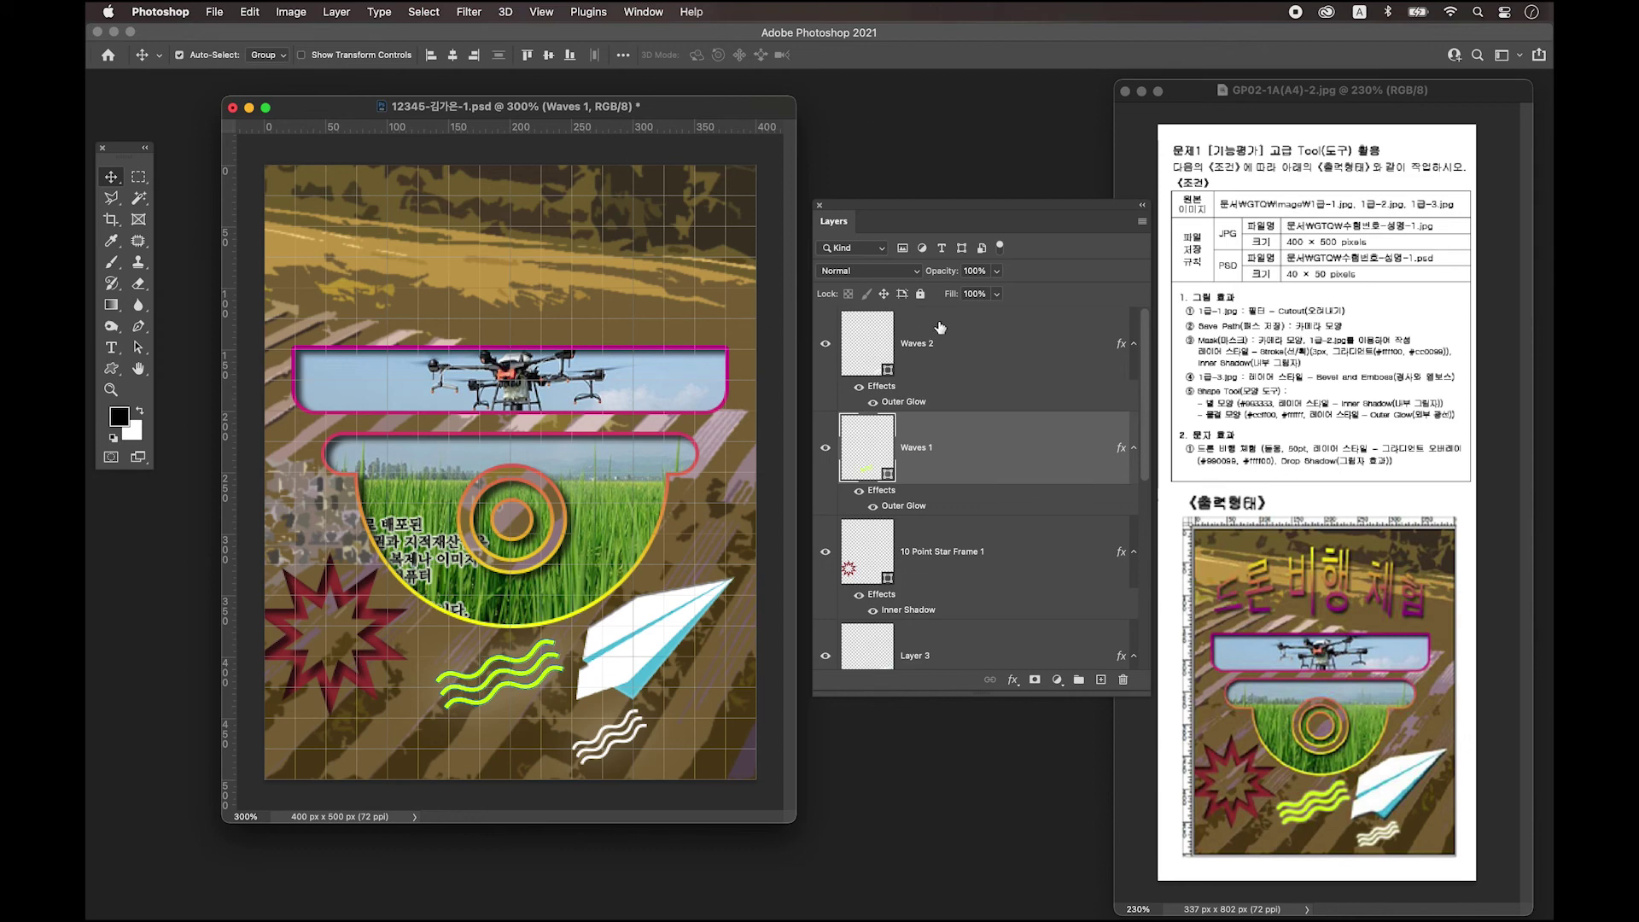
left_click(980, 359)
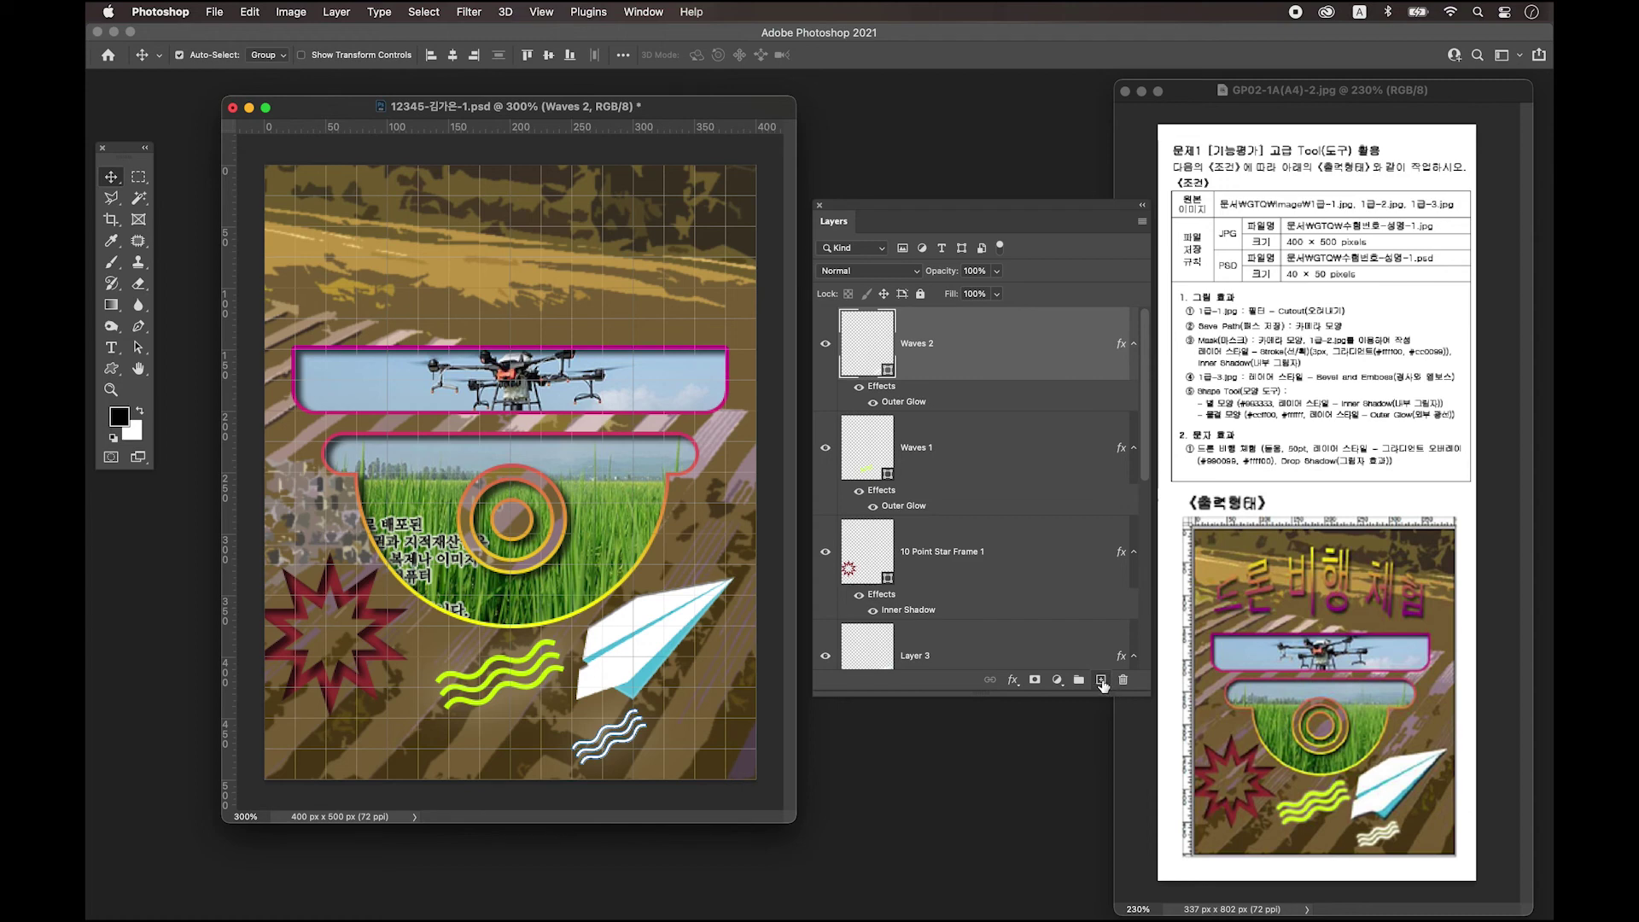
Type the black title '드론 비행 체험' on a new layer and position it top centre.
left_click(1102, 680)
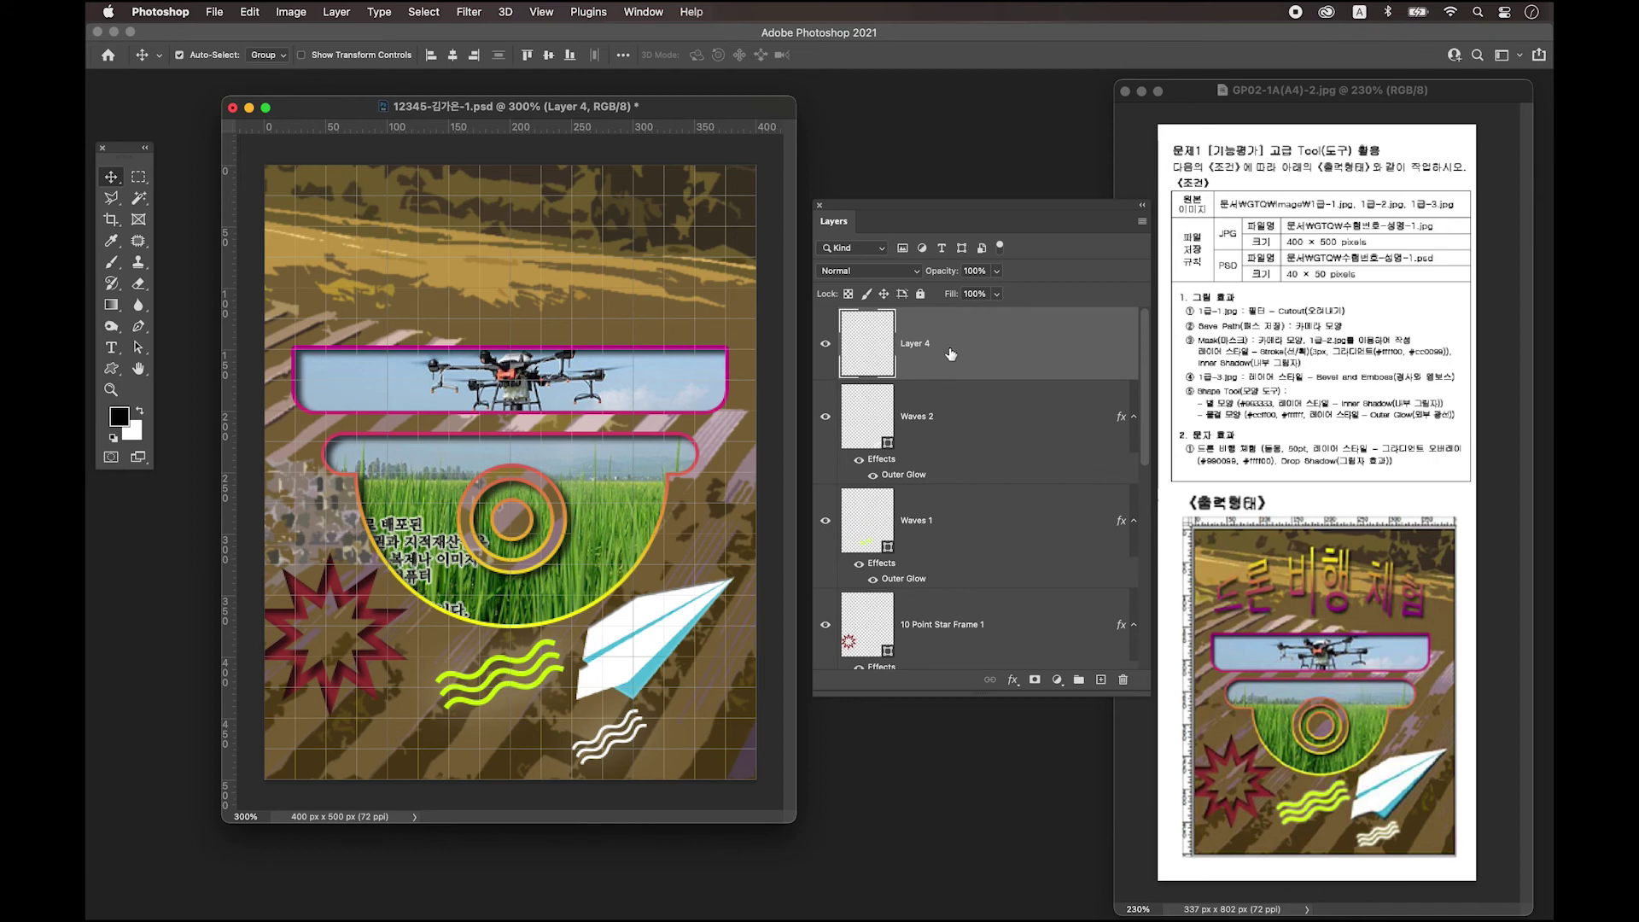
left_click(112, 350)
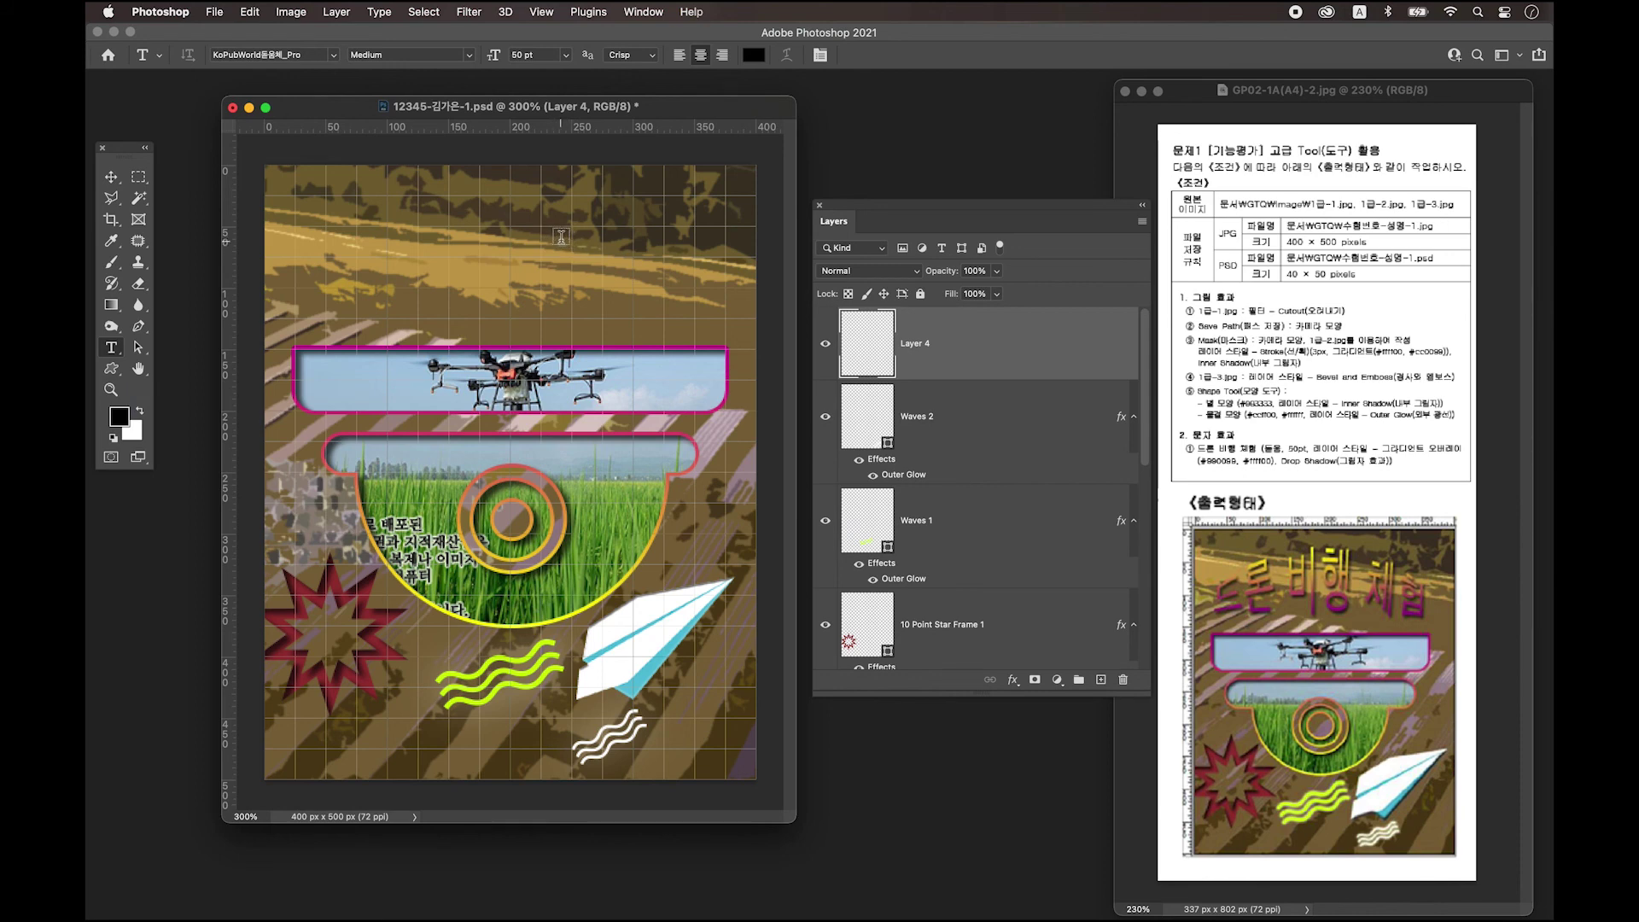
left_click(561, 237)
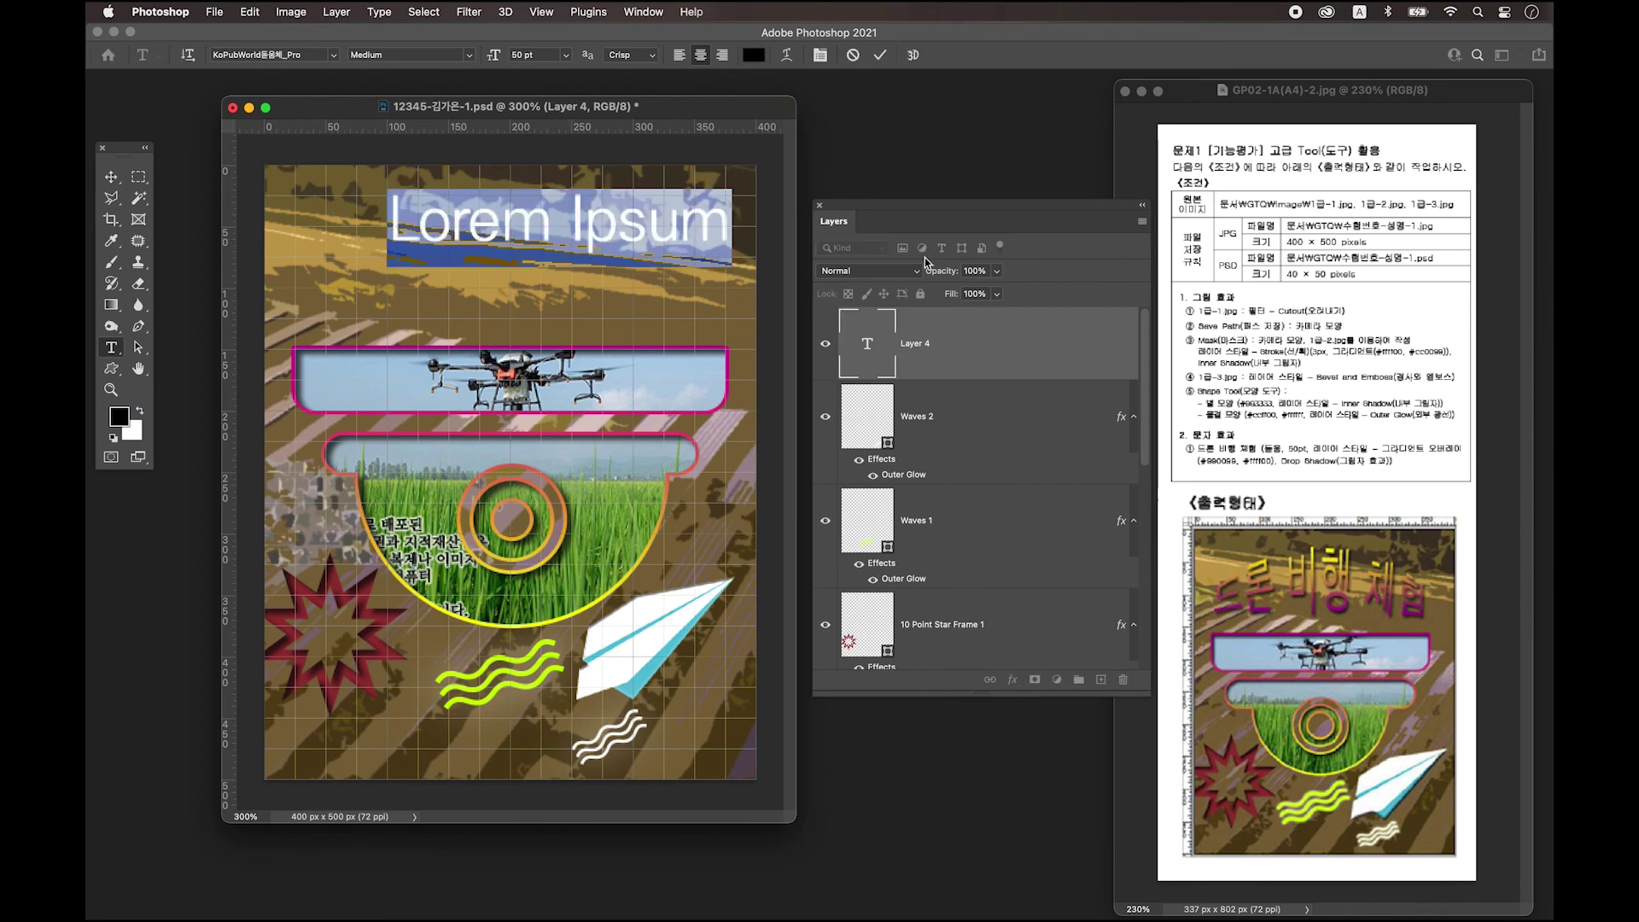
key("BackSpace")
type("드론")
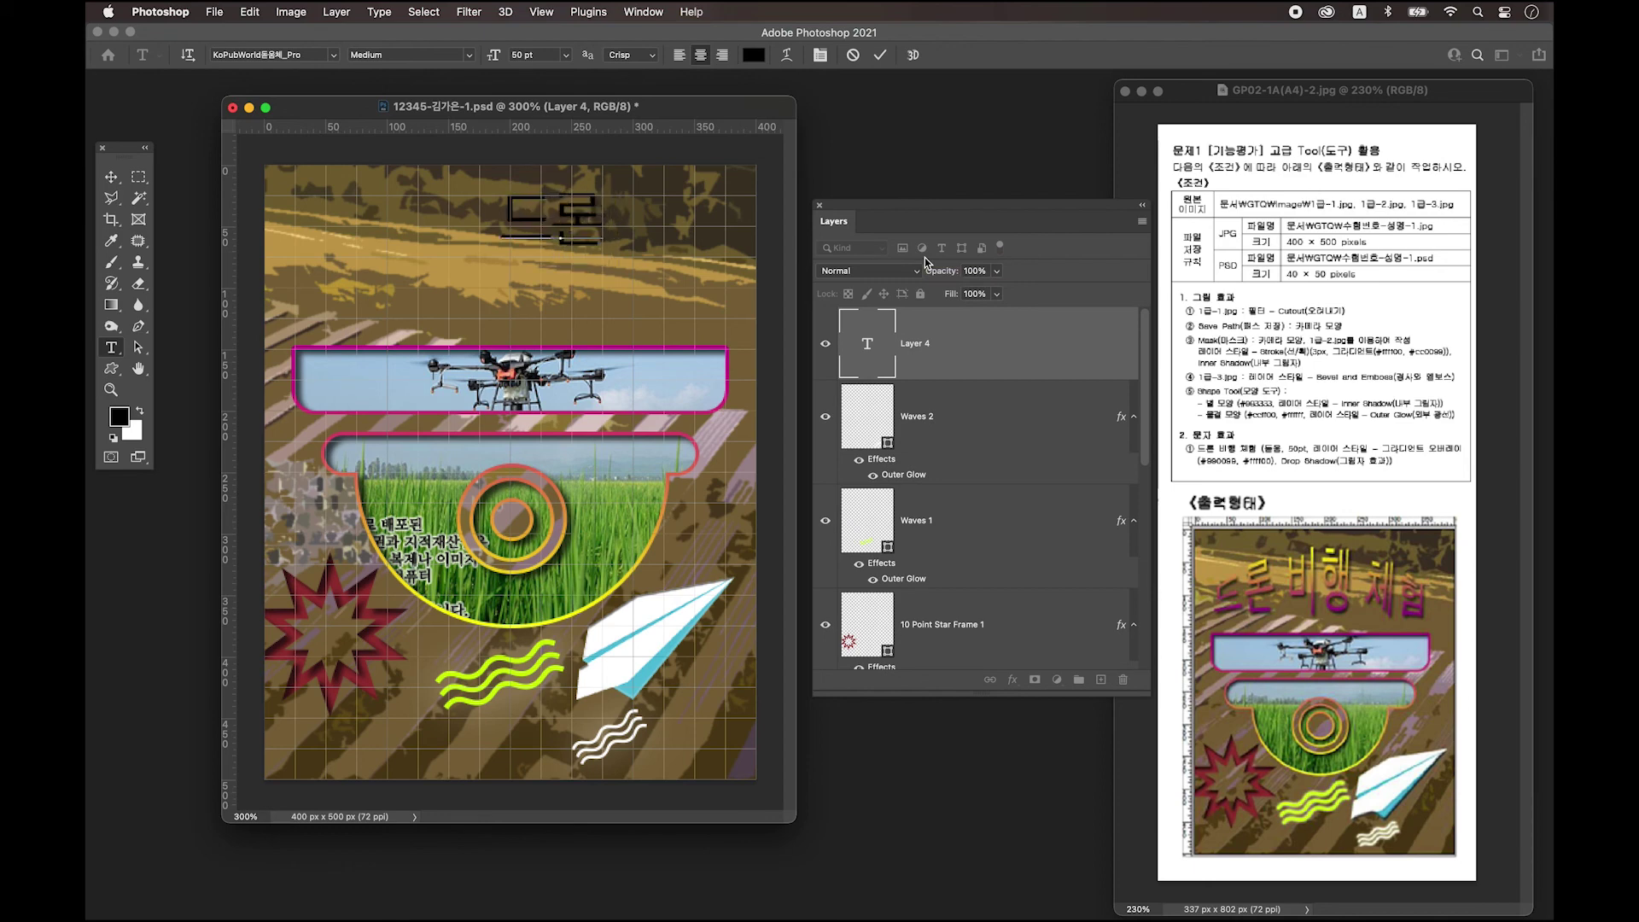
type(" 비행 체험")
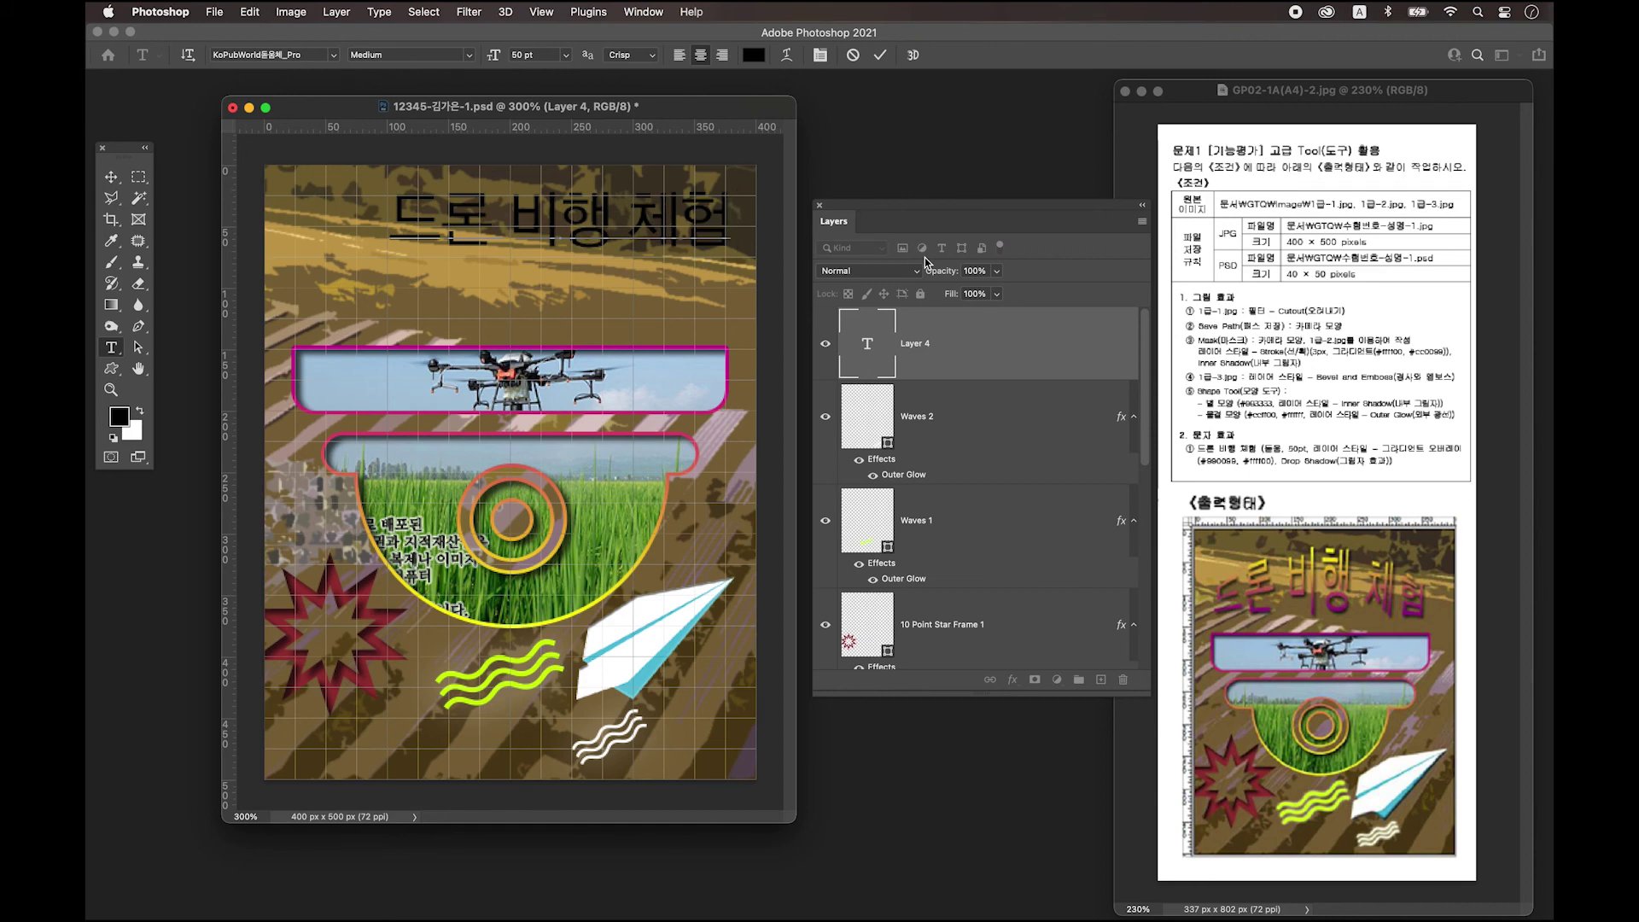
left_click(111, 177)
left_click_drag(589, 235, 540, 265)
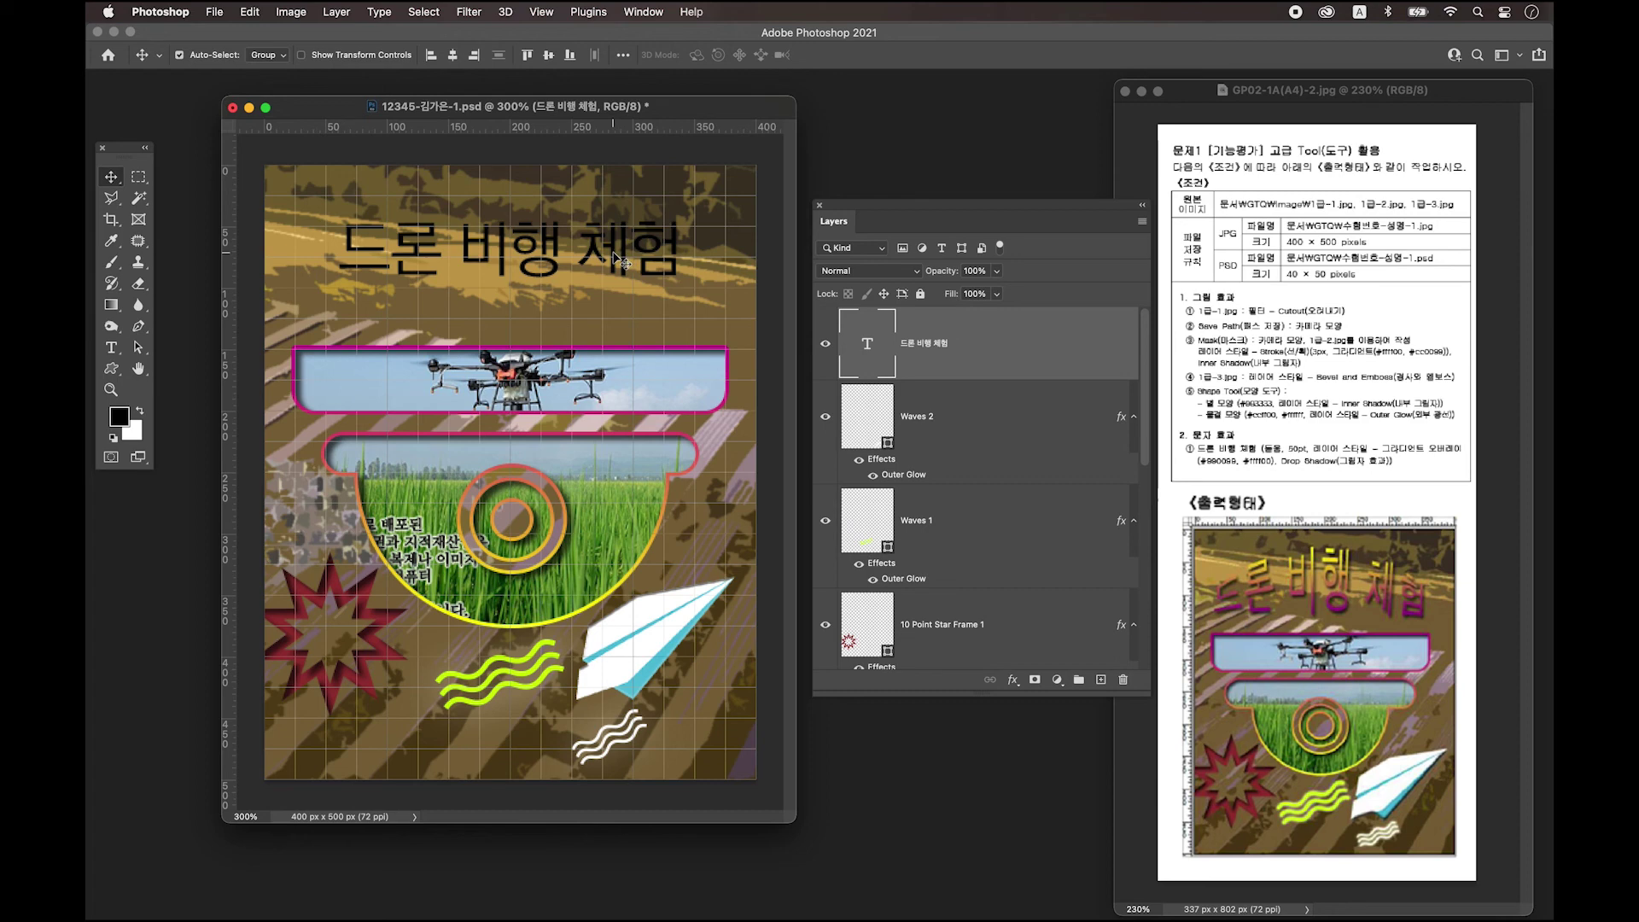
left_click_drag(613, 253, 660, 264)
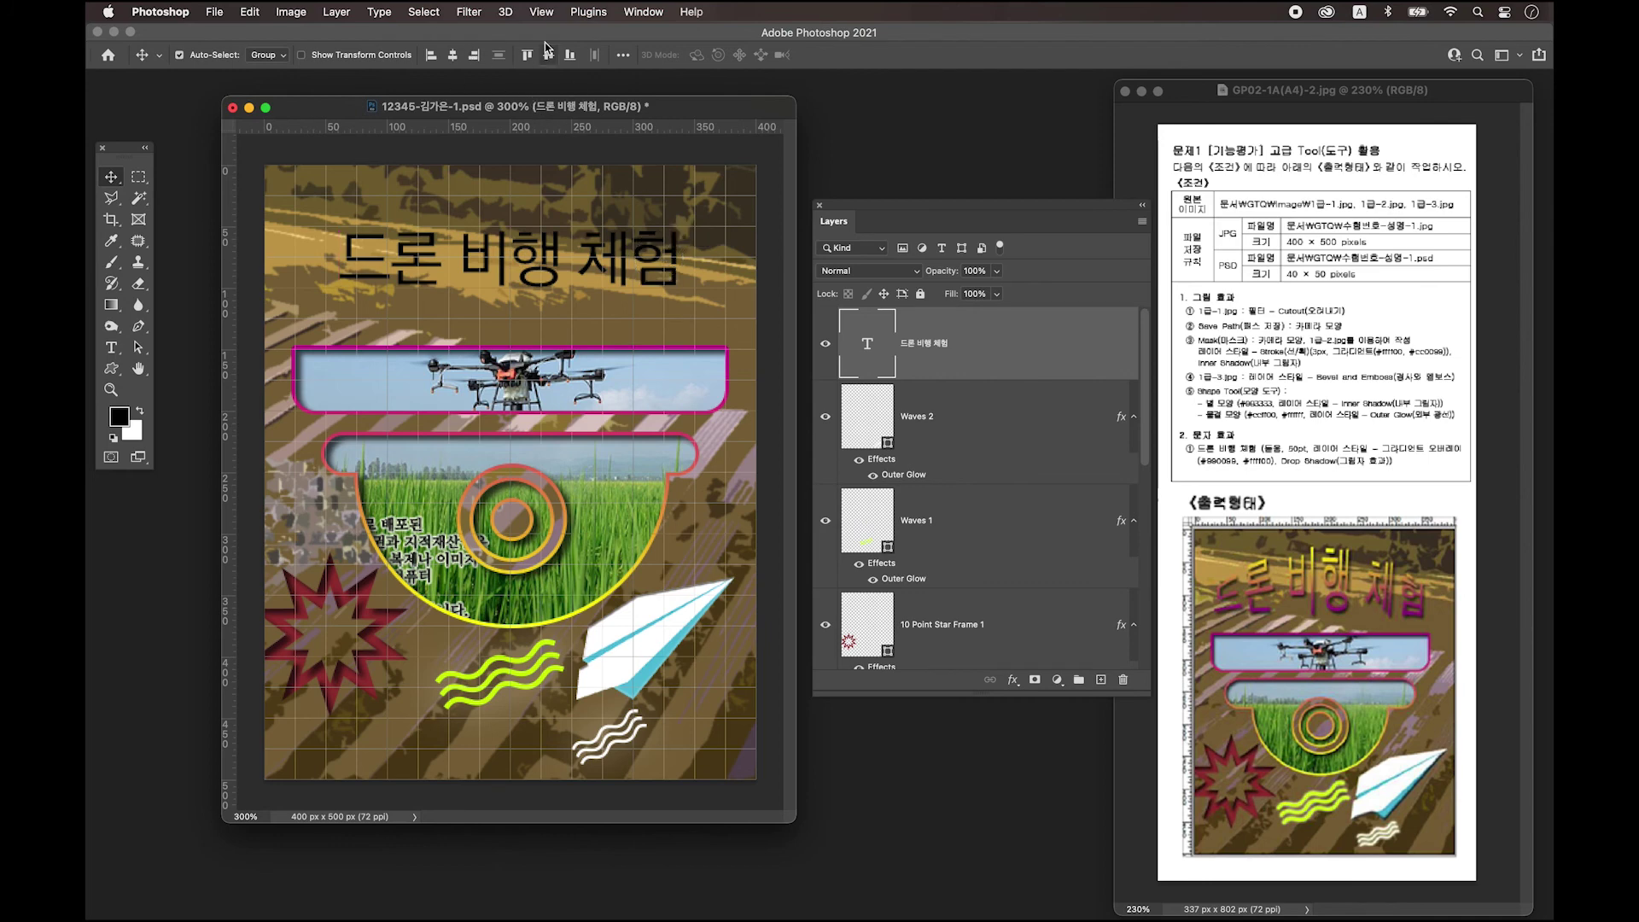
Show the Character panel and arrange it above the Layers list.
left_click(655, 17)
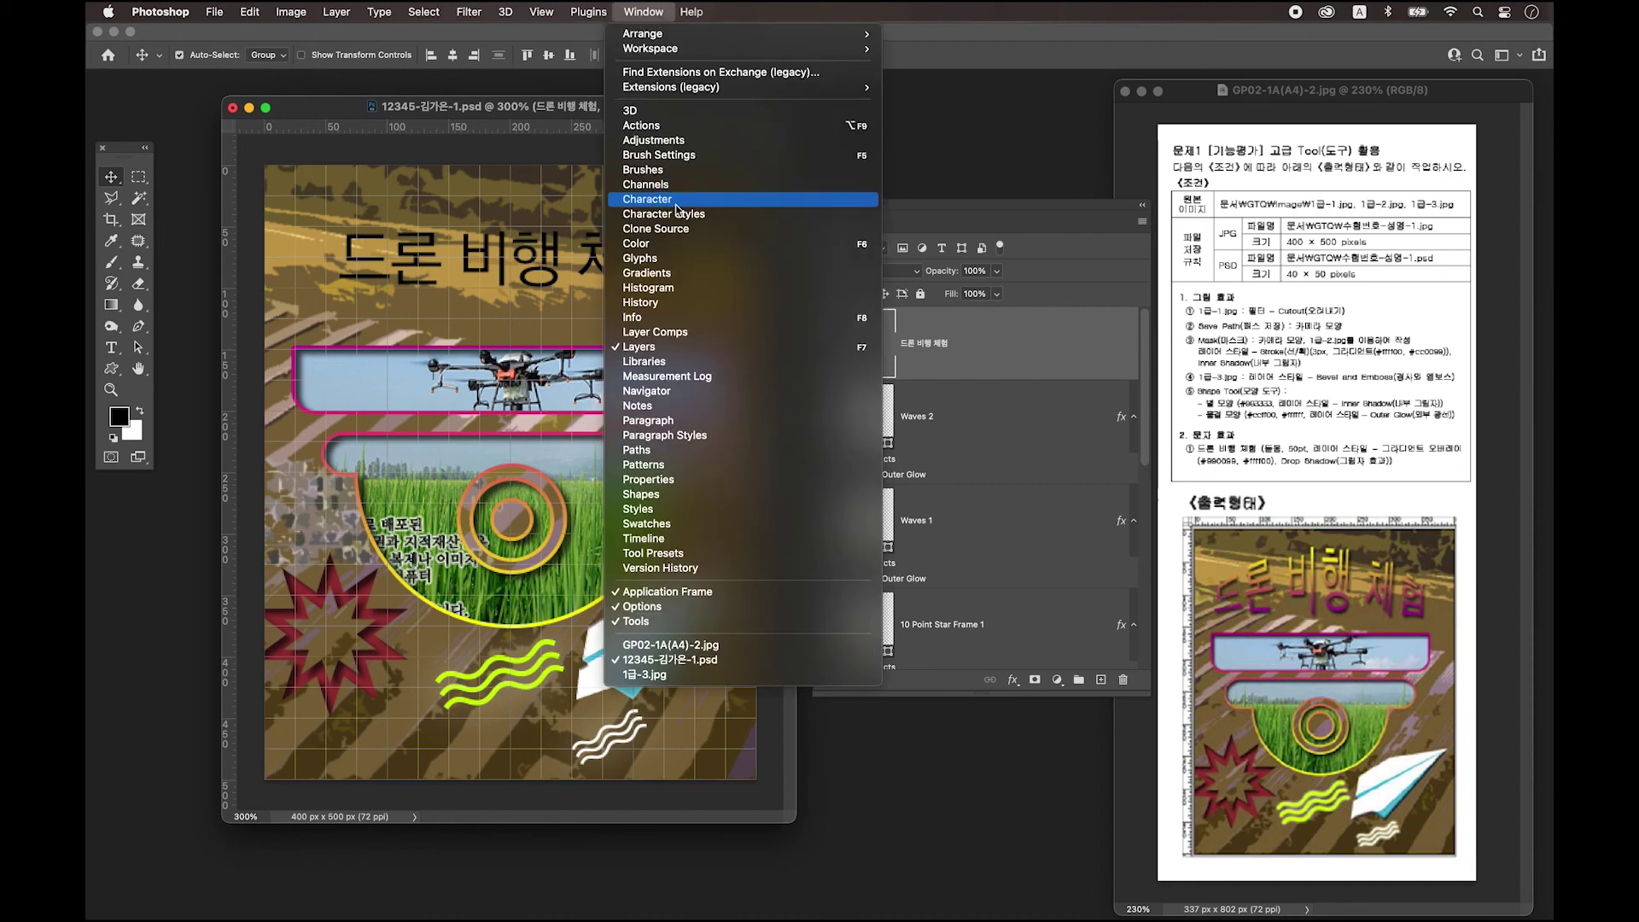
left_click(676, 202)
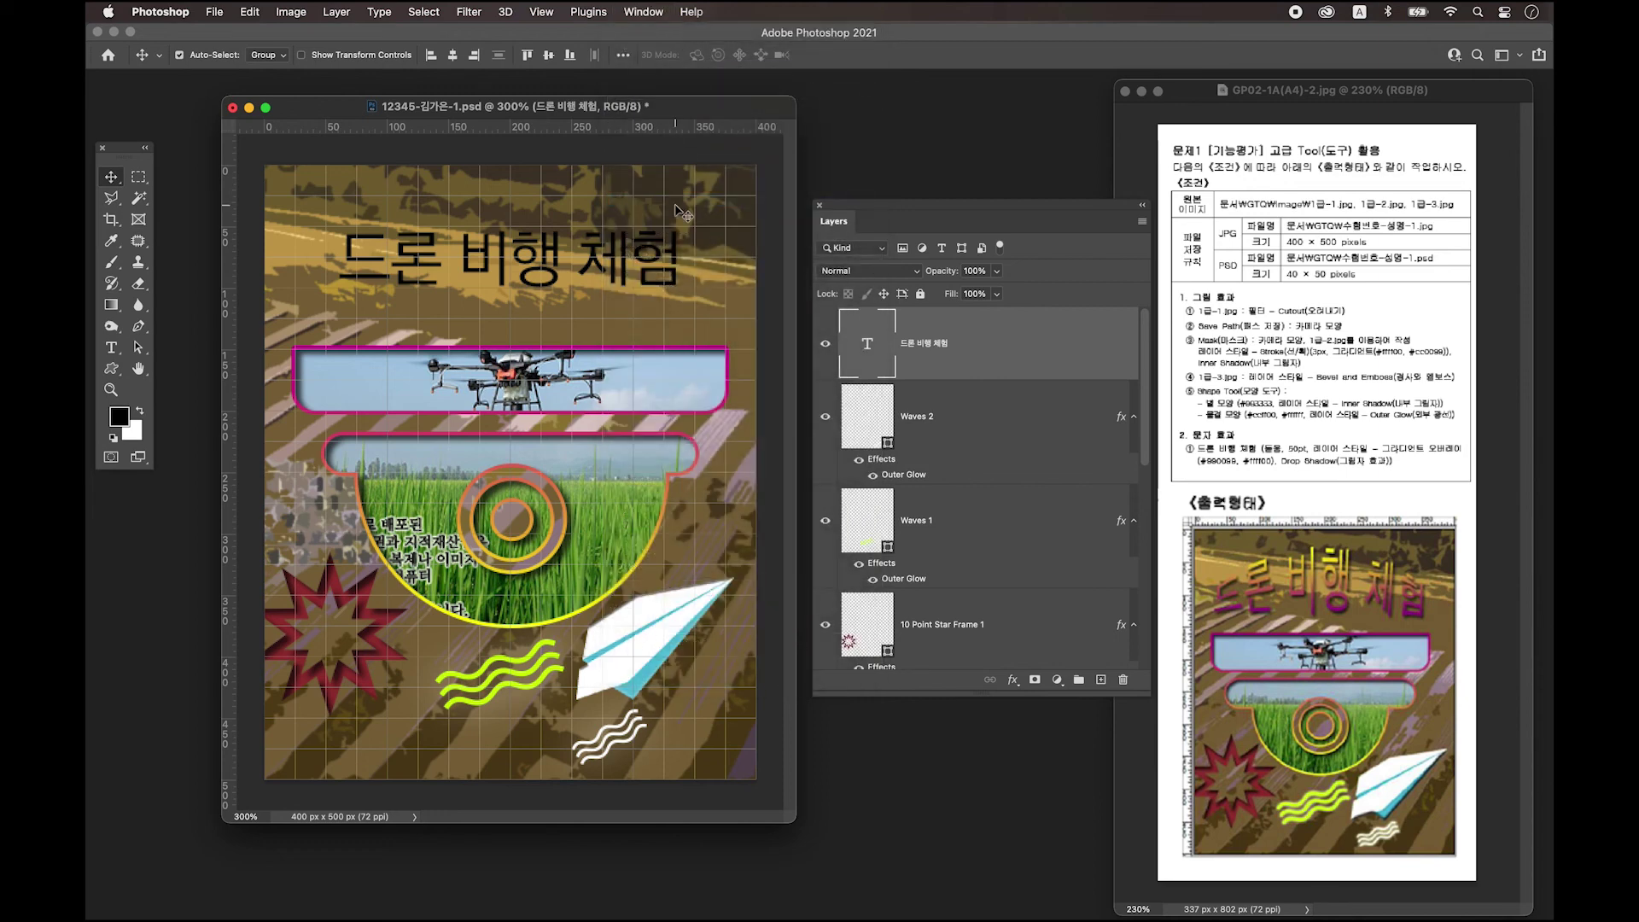
left_click_drag(1500, 708, 856, 96)
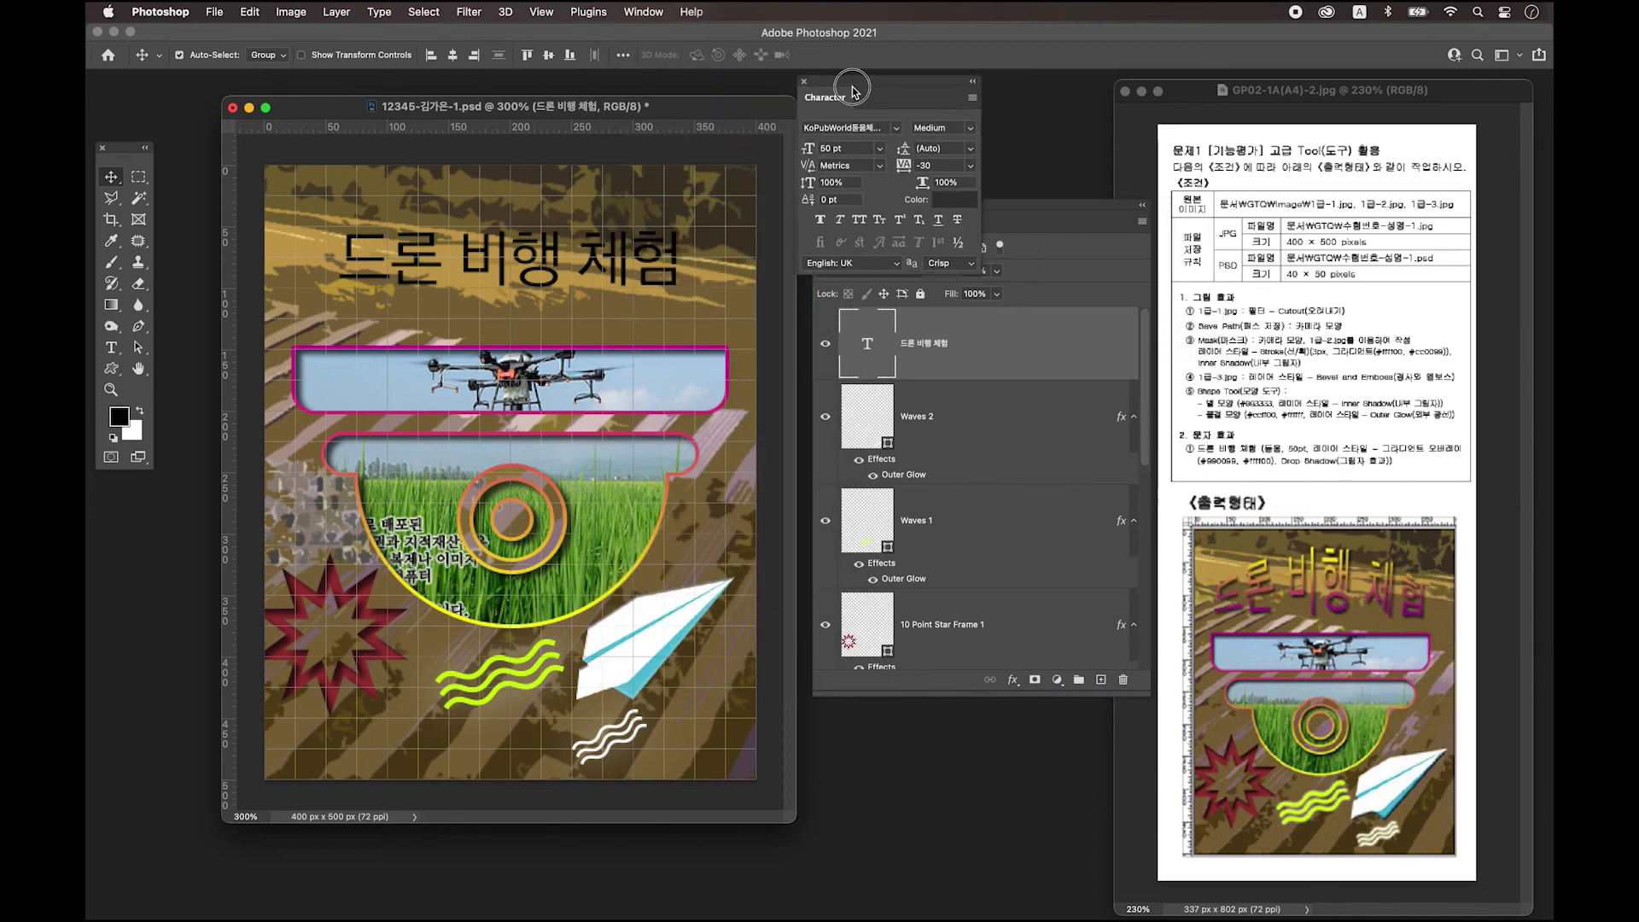
left_click_drag(1049, 214, 1024, 365)
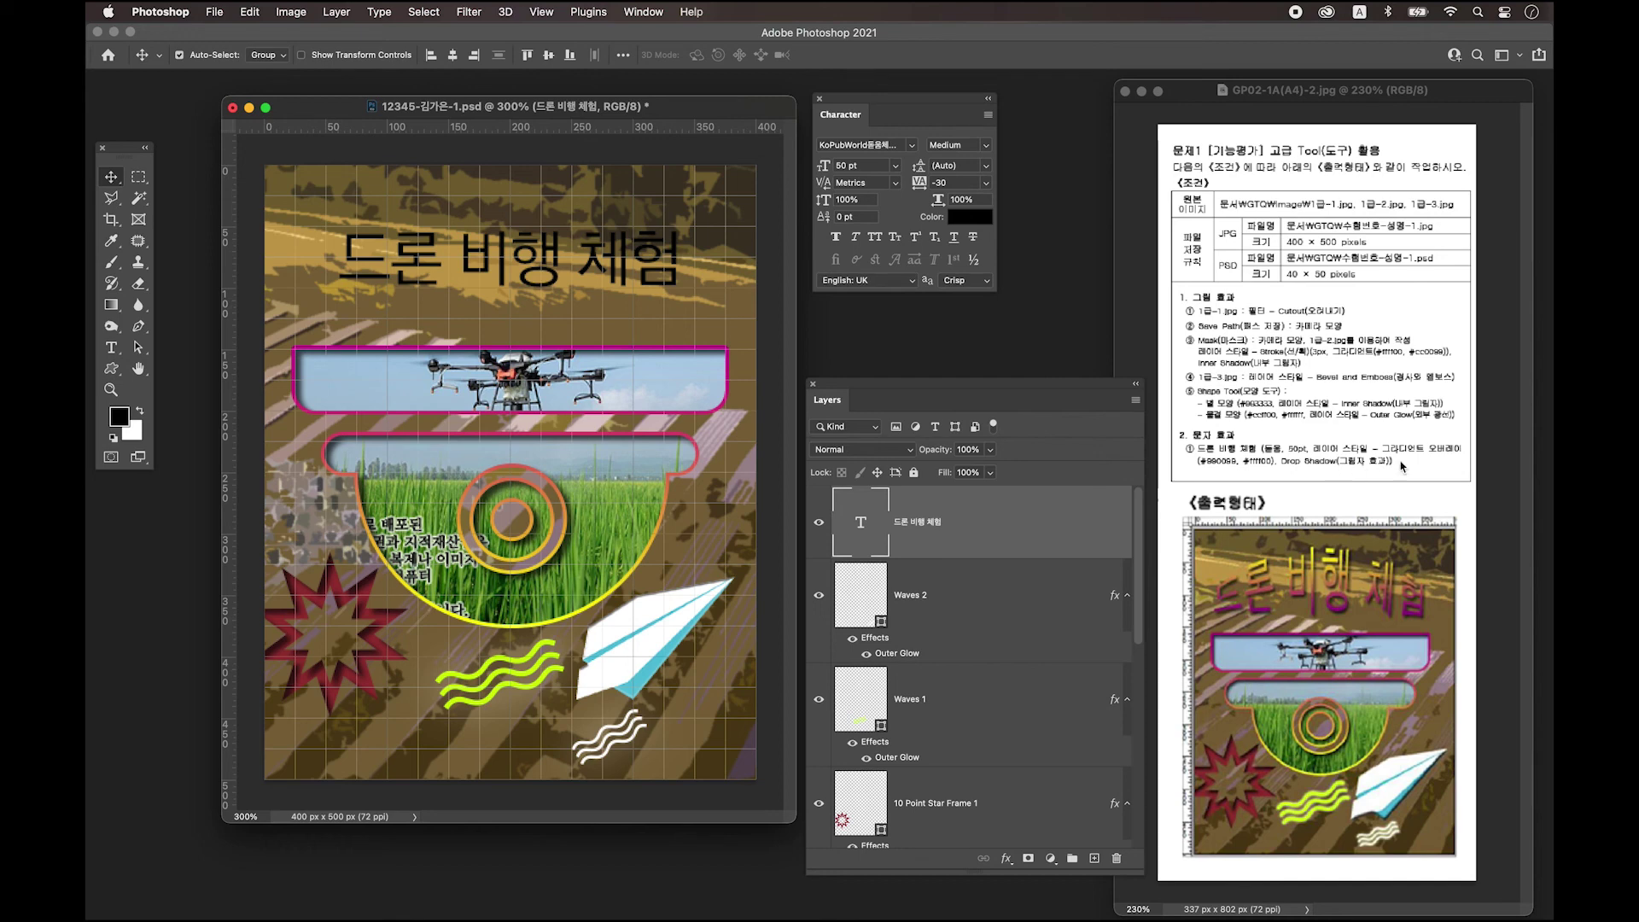
Check the title's 50 pt size and reset its tracking from -30 to 0.
left_click(855, 143)
left_click(841, 164)
left_click(872, 165)
left_click(822, 166)
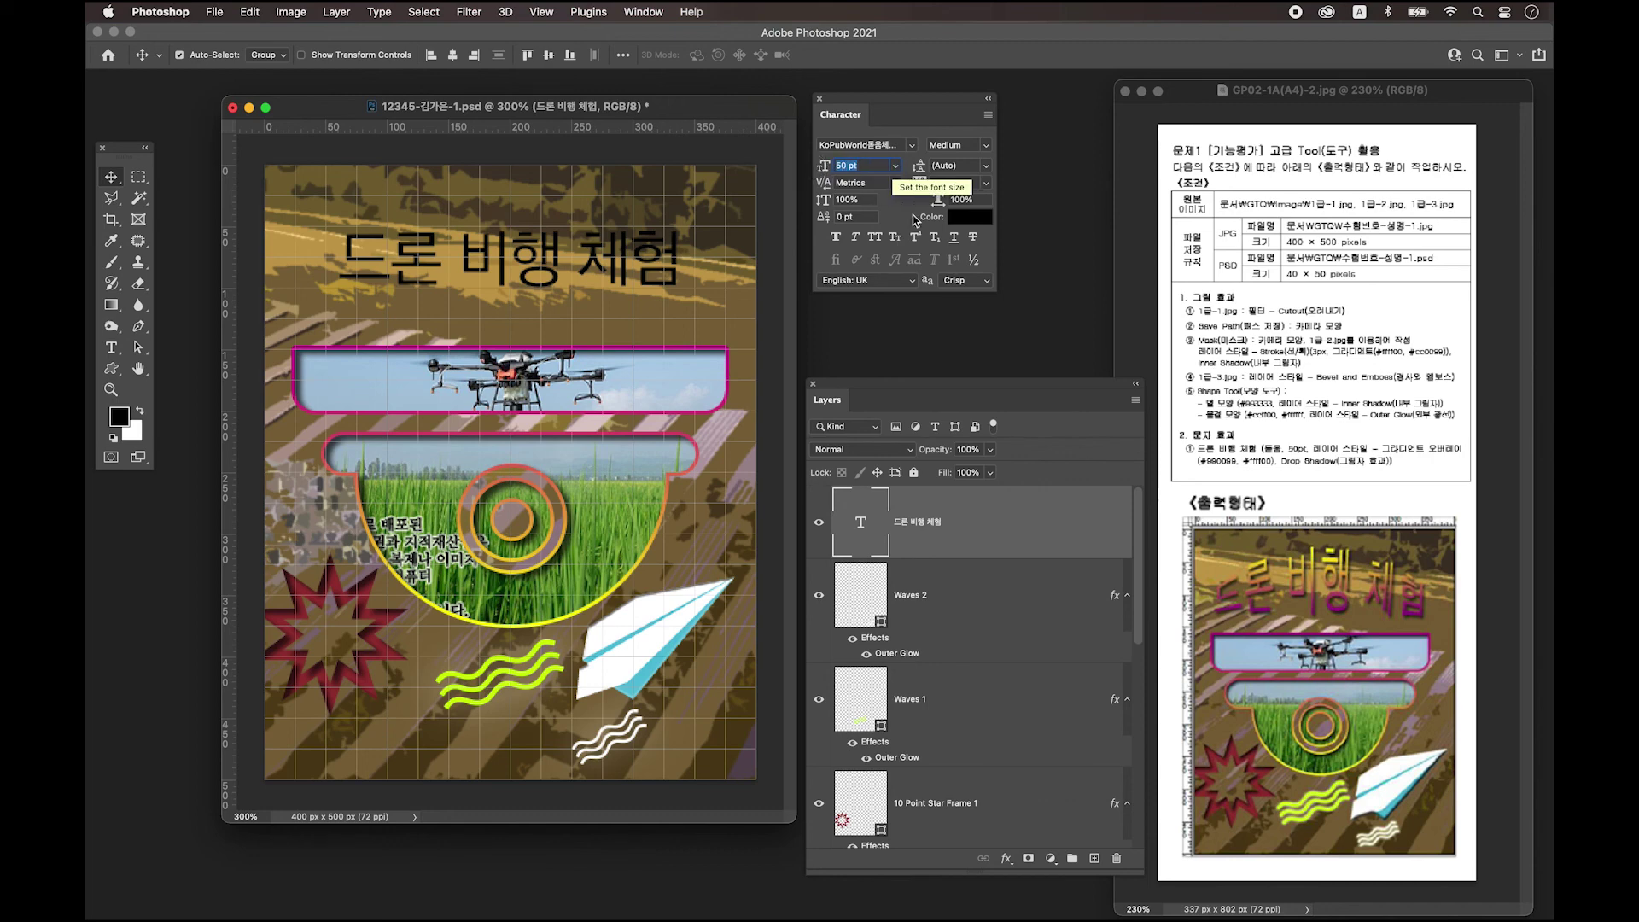
left_click(920, 182)
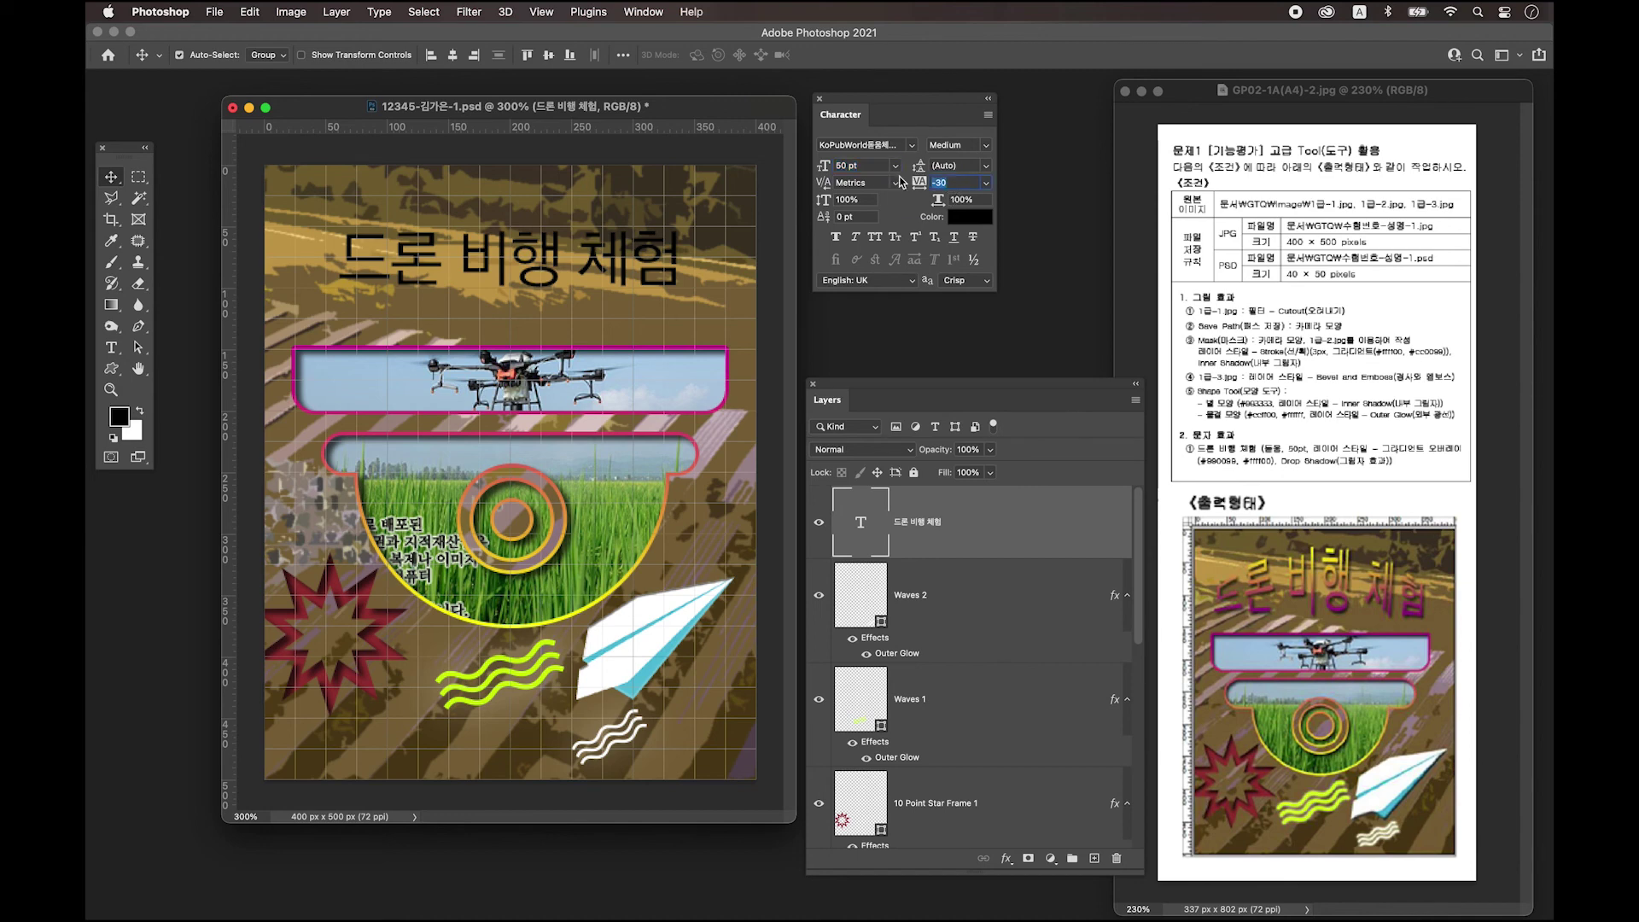
type("0")
key("Return")
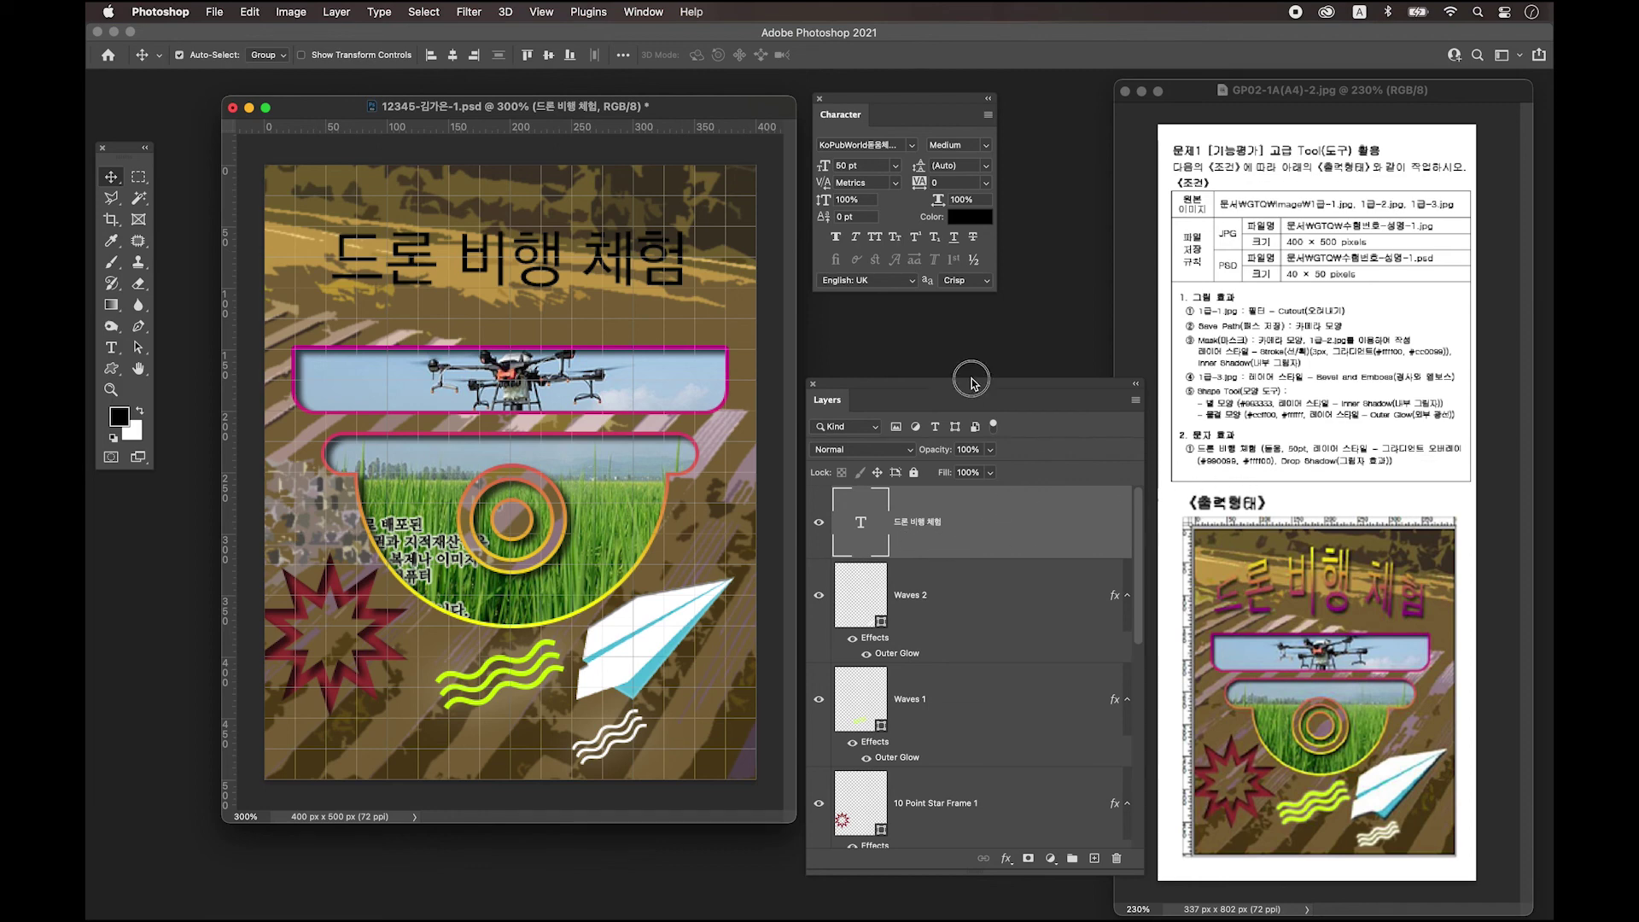
left_click_drag(972, 385, 974, 338)
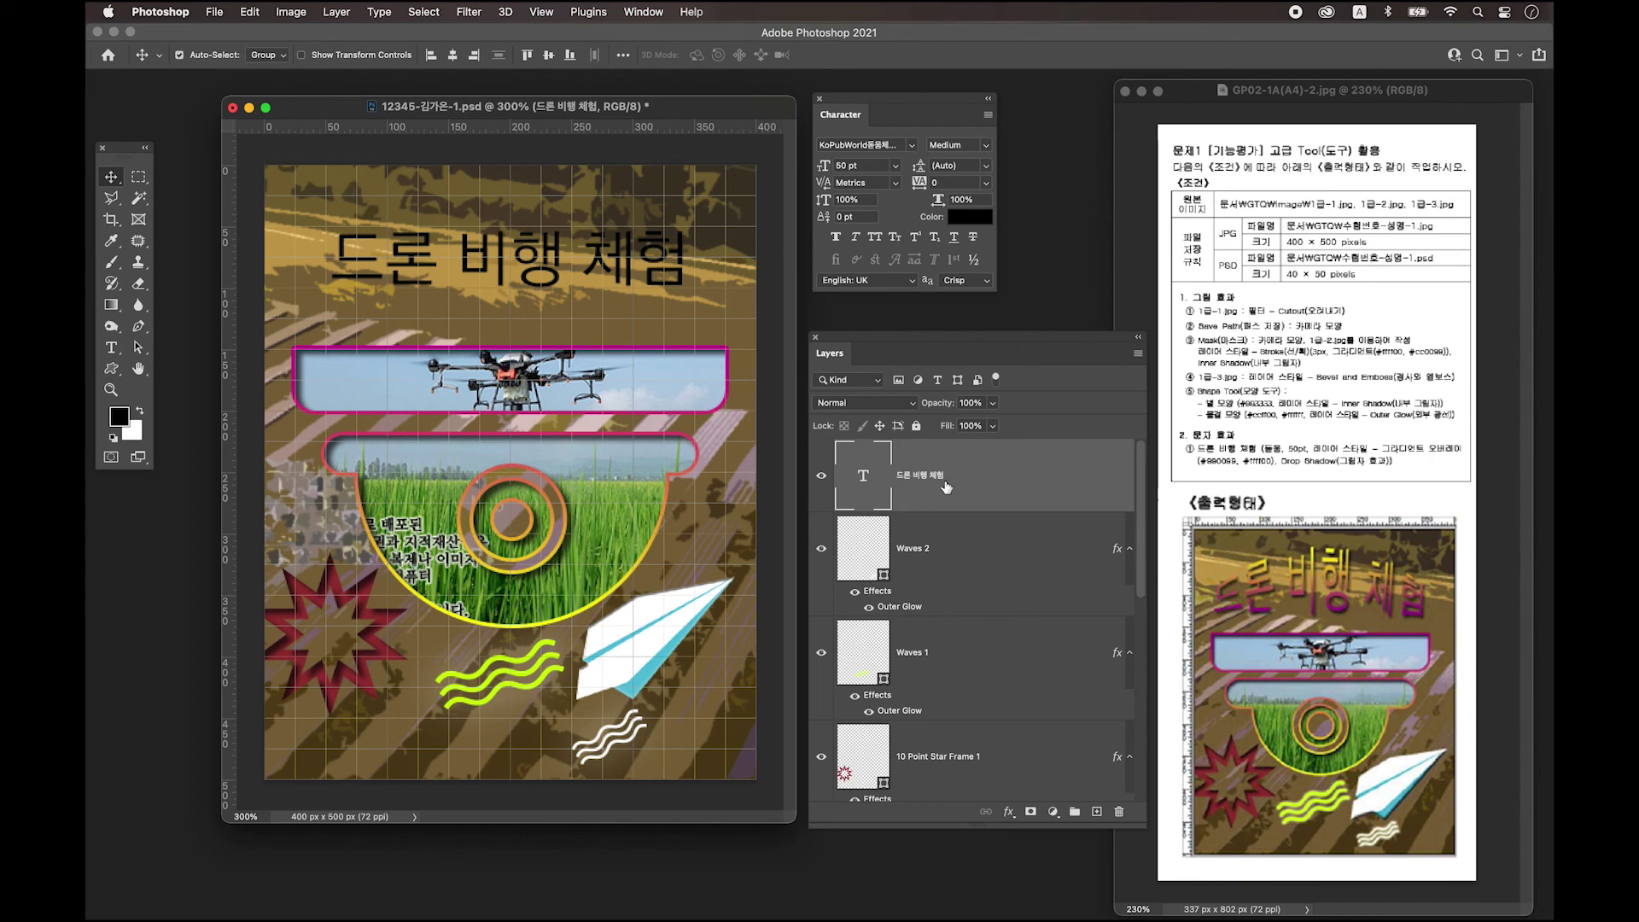
Enable a Gradient Overlay in the title layer's Layer Style.
double_click(1017, 474)
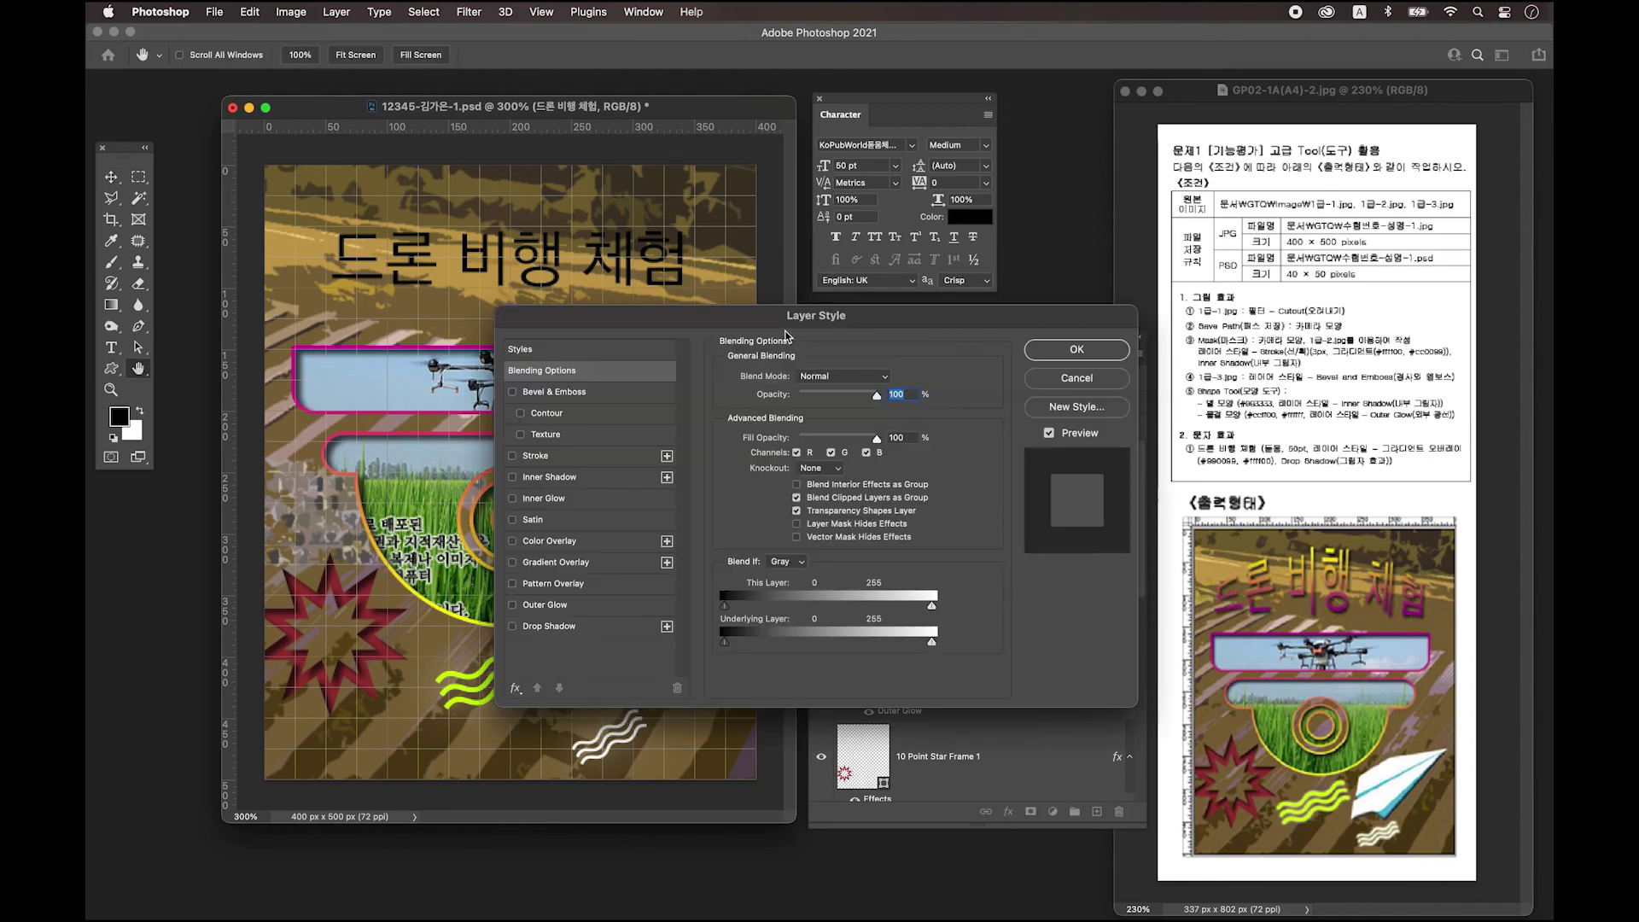
left_click_drag(801, 319, 750, 318)
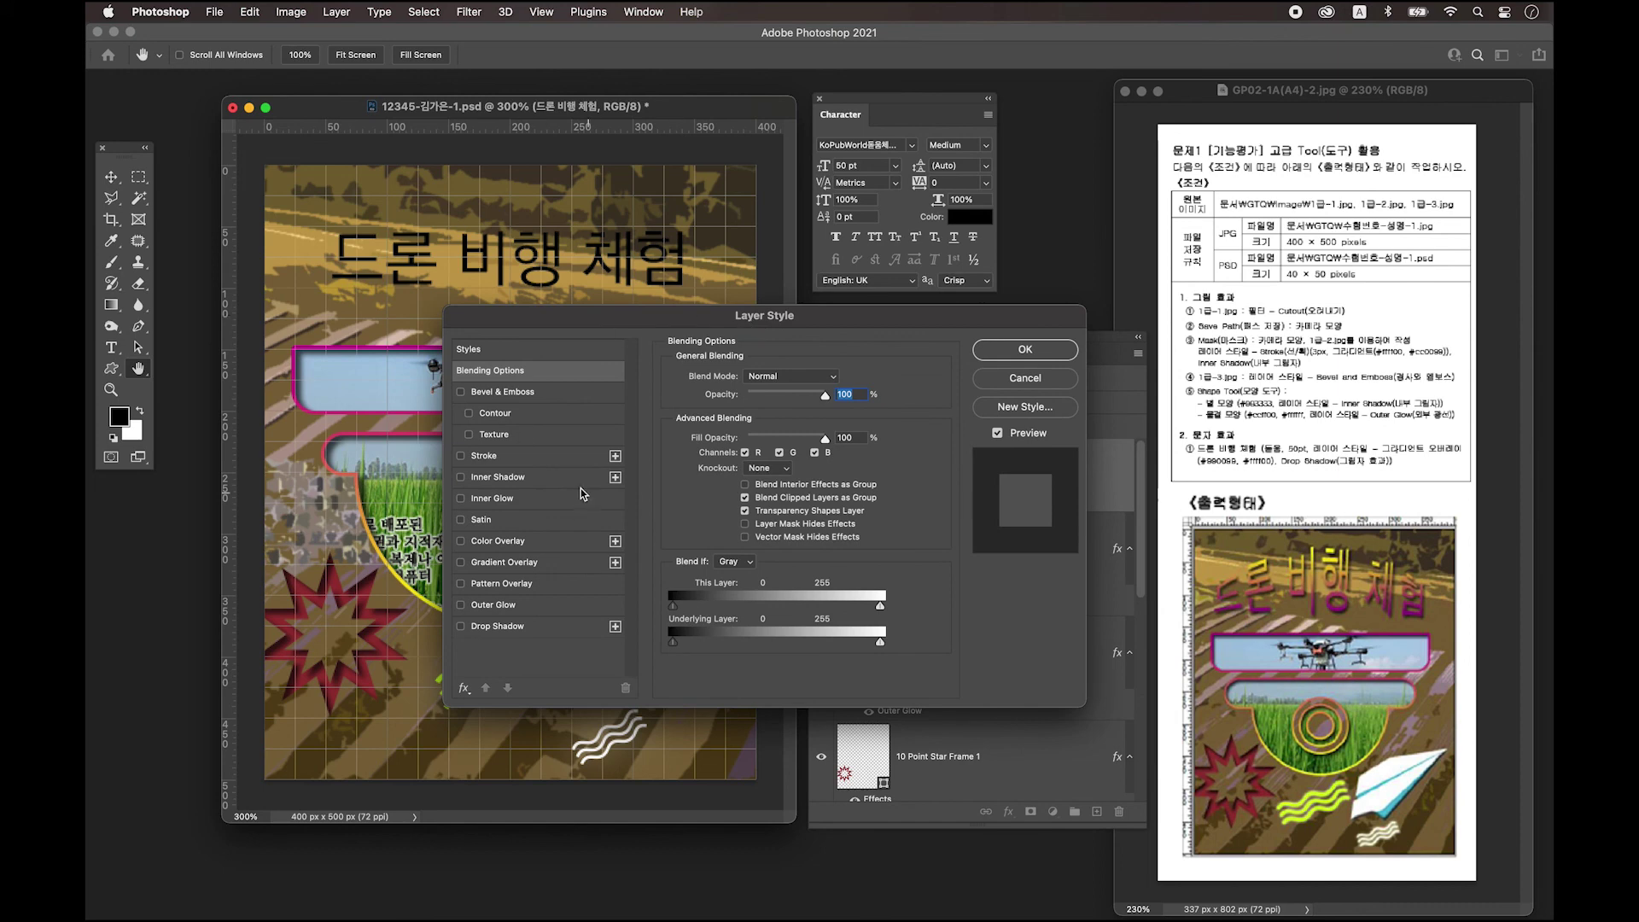
left_click(479, 570)
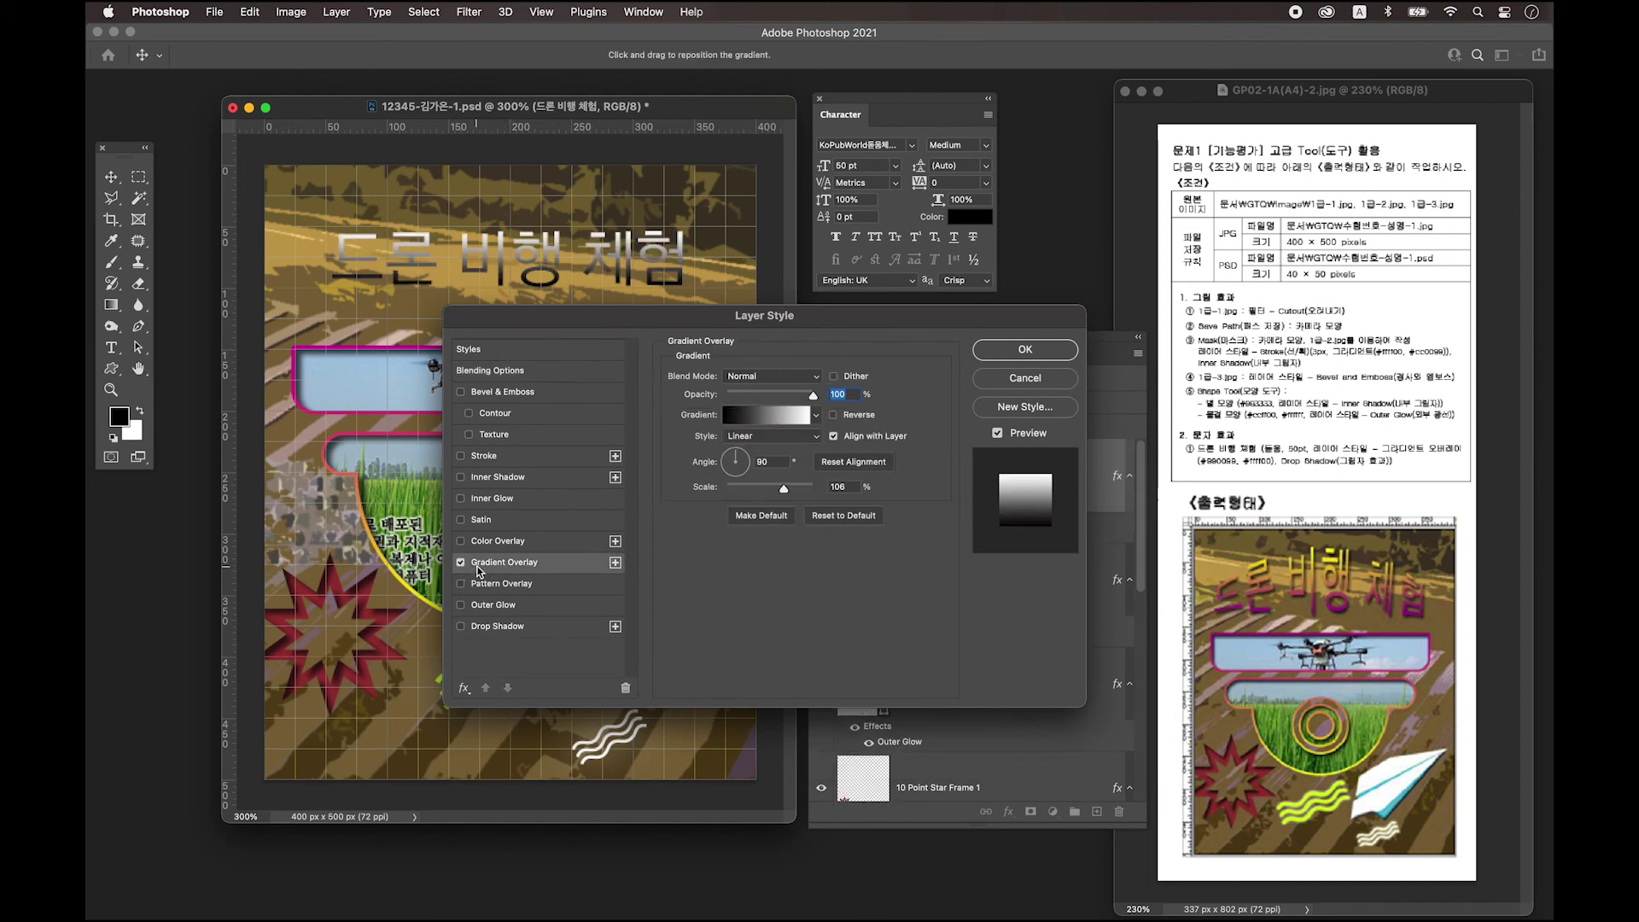
Set the gradient stops to purple #990099 and yellow #ffff00.
left_click(771, 422)
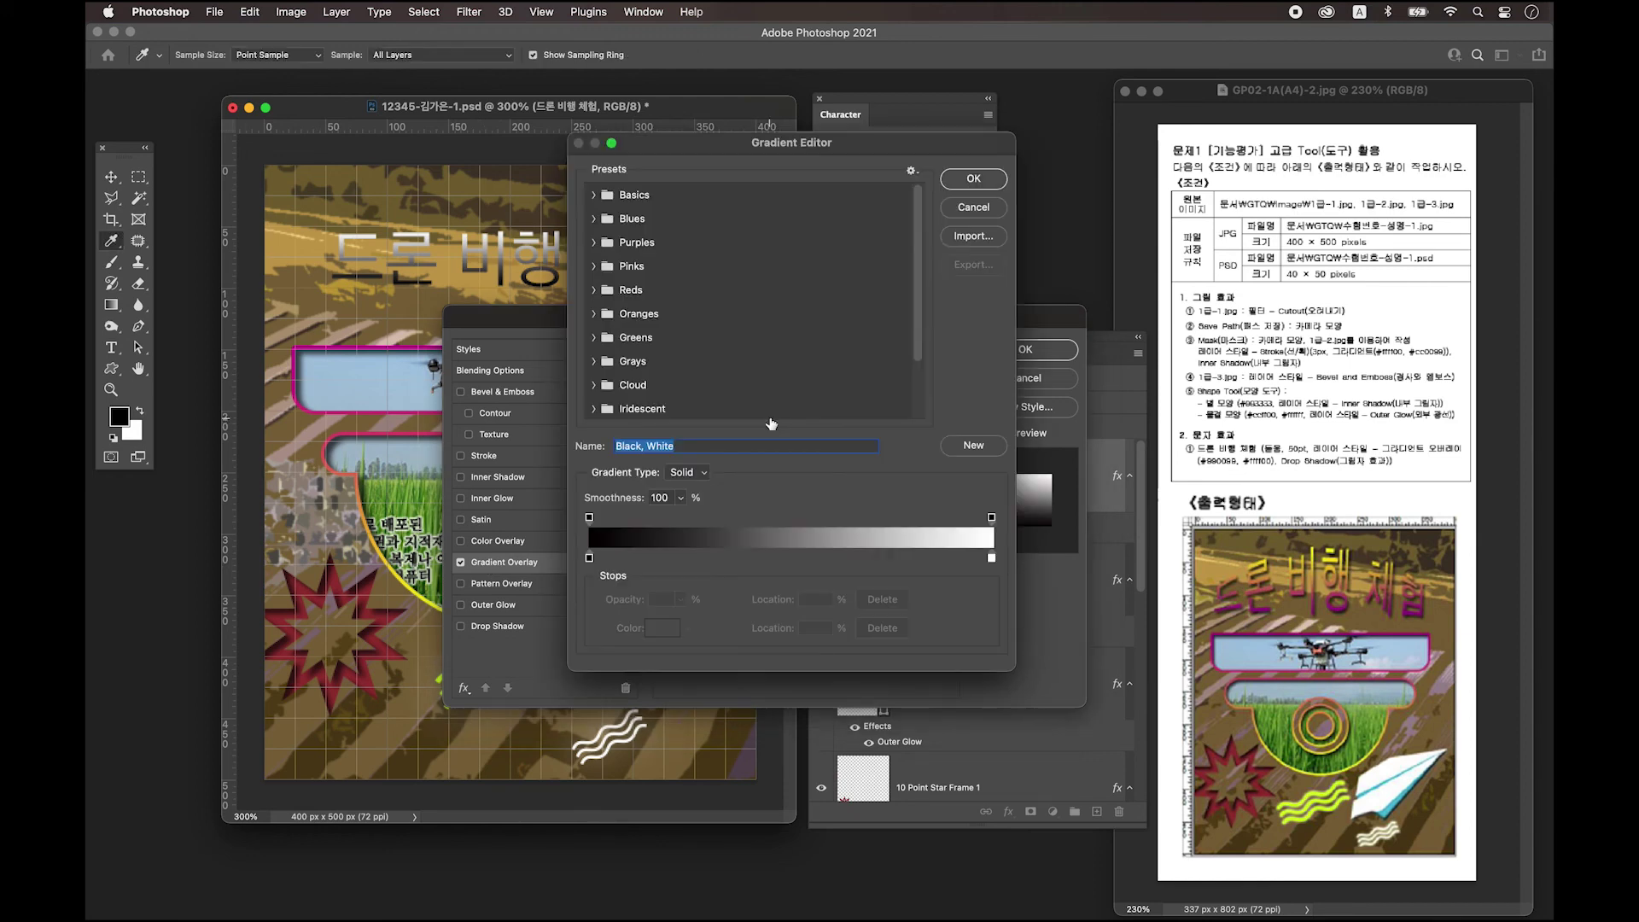
double_click(590, 558)
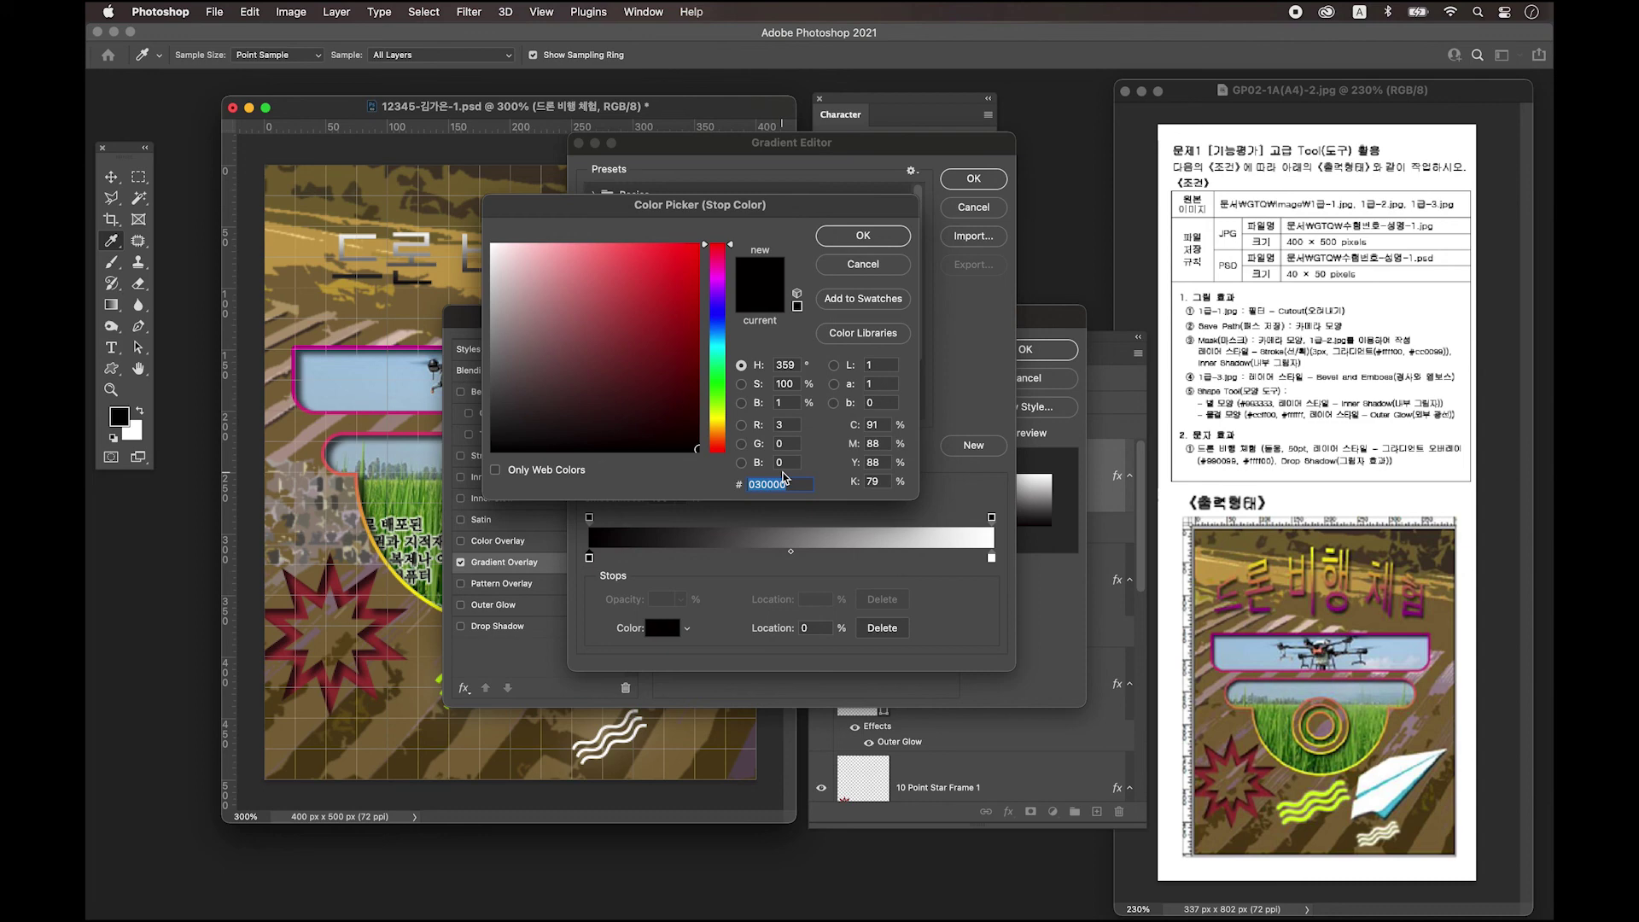
type("990099")
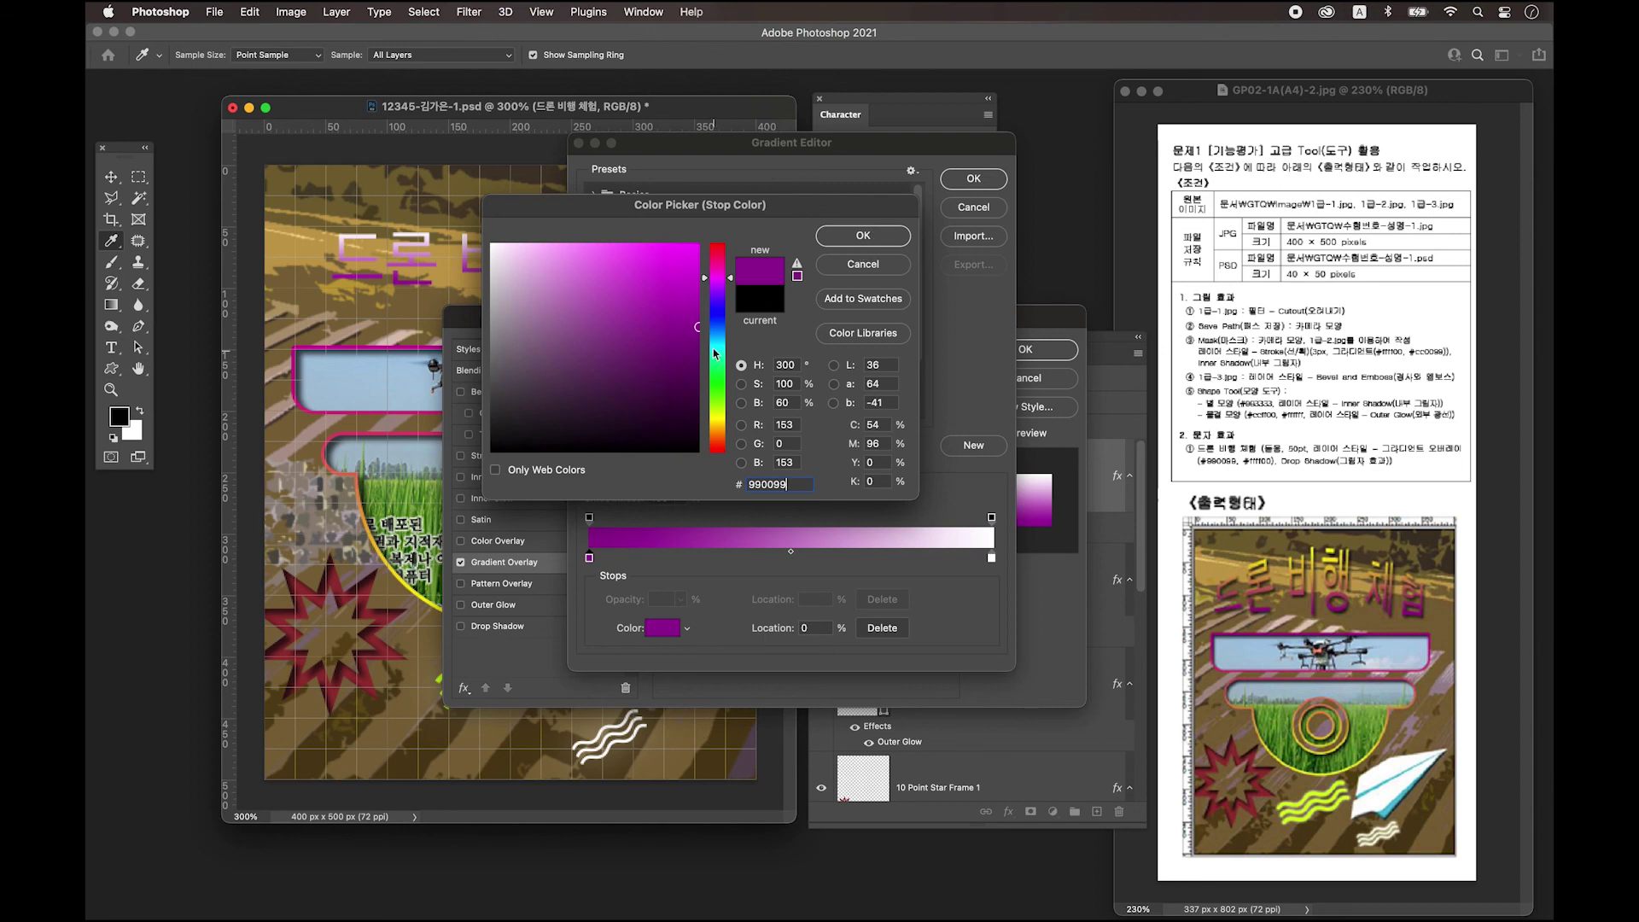
left_click(864, 238)
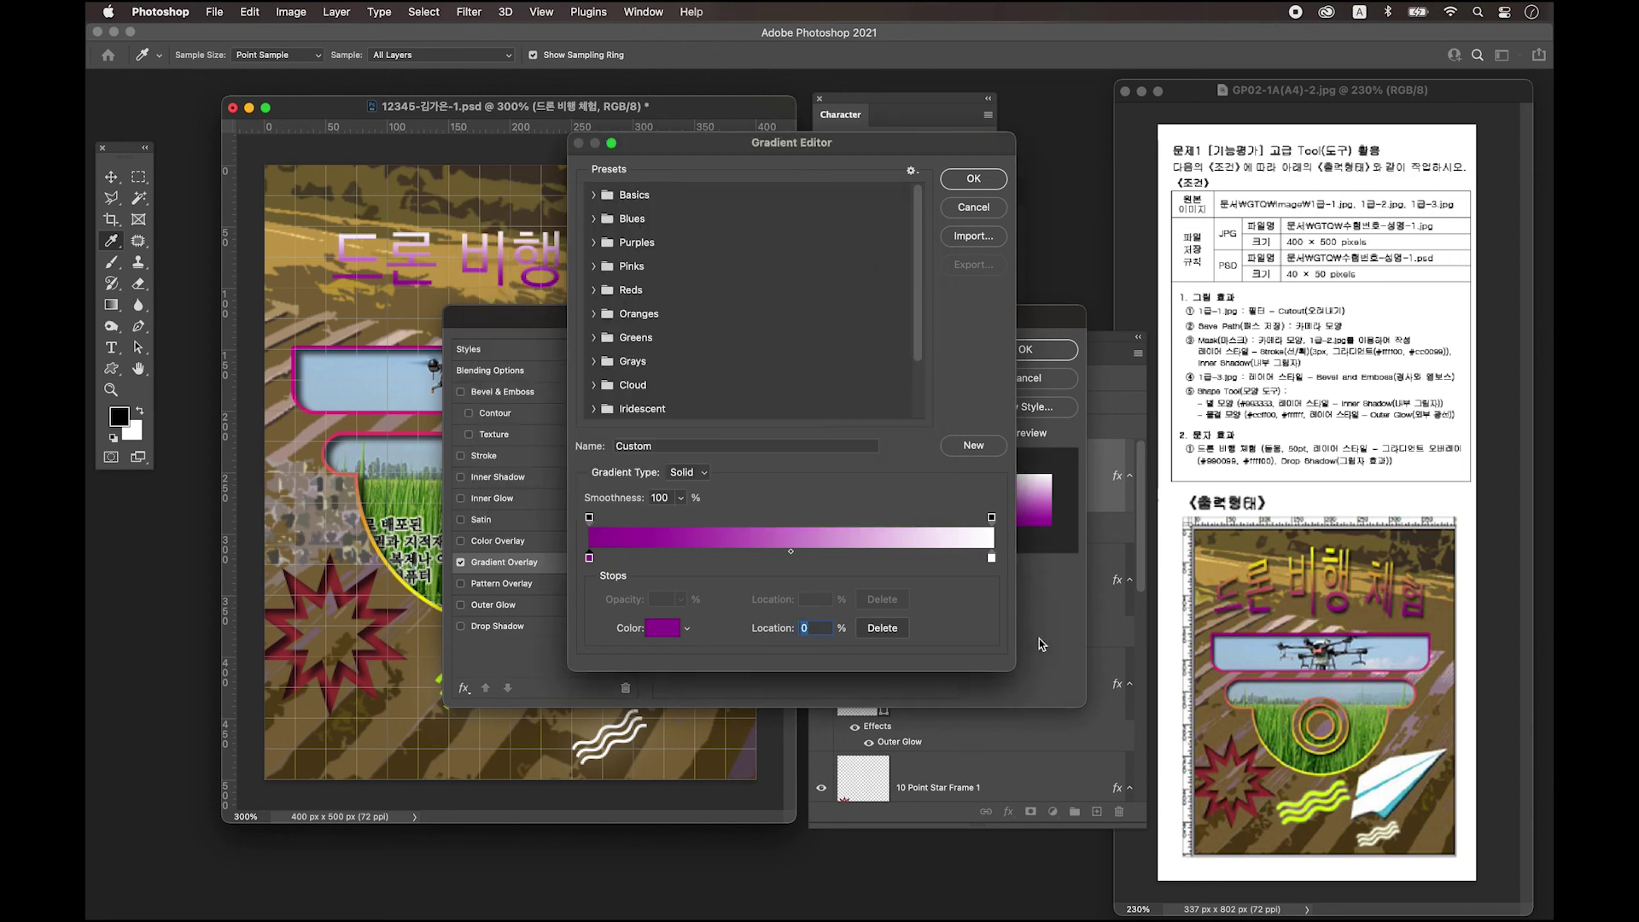
double_click(991, 559)
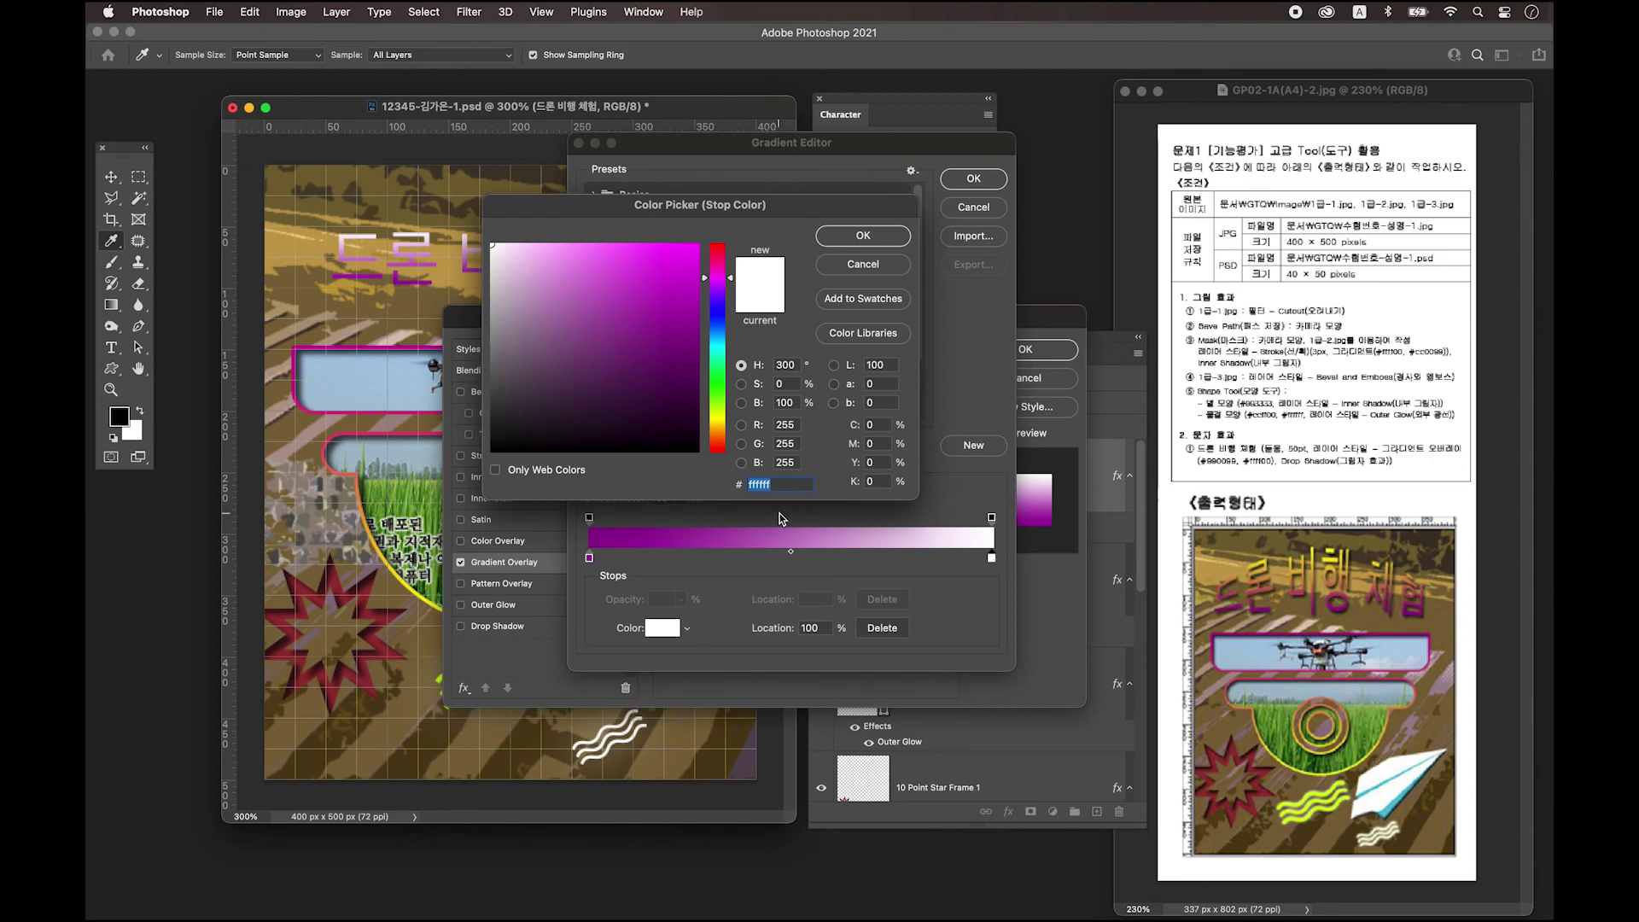
type("ffff")
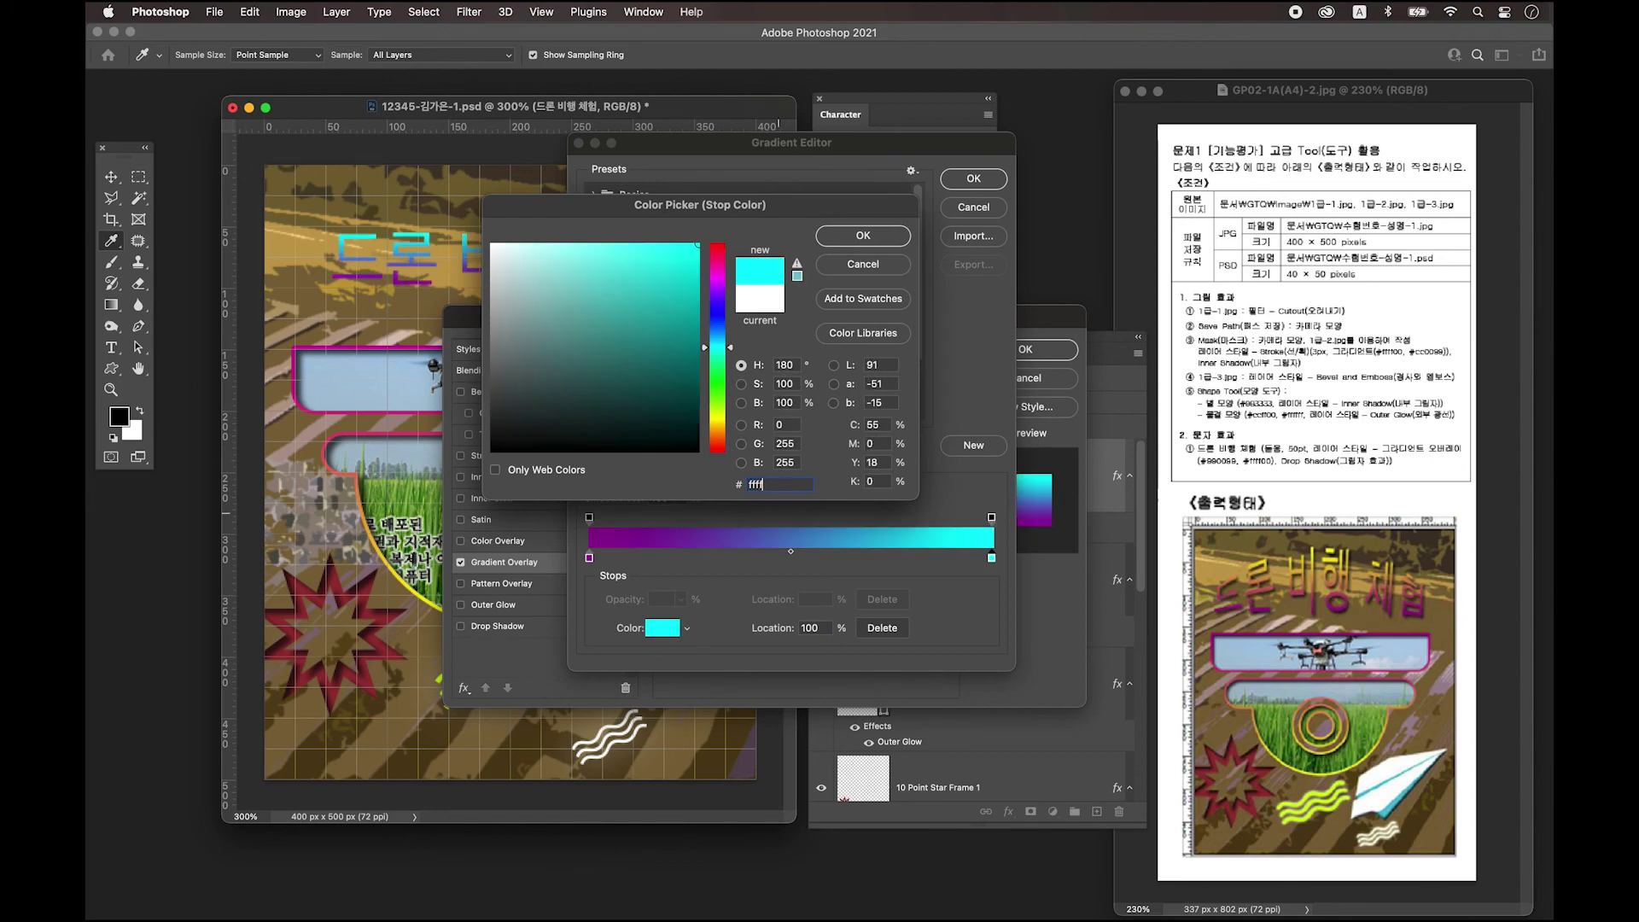
type("00")
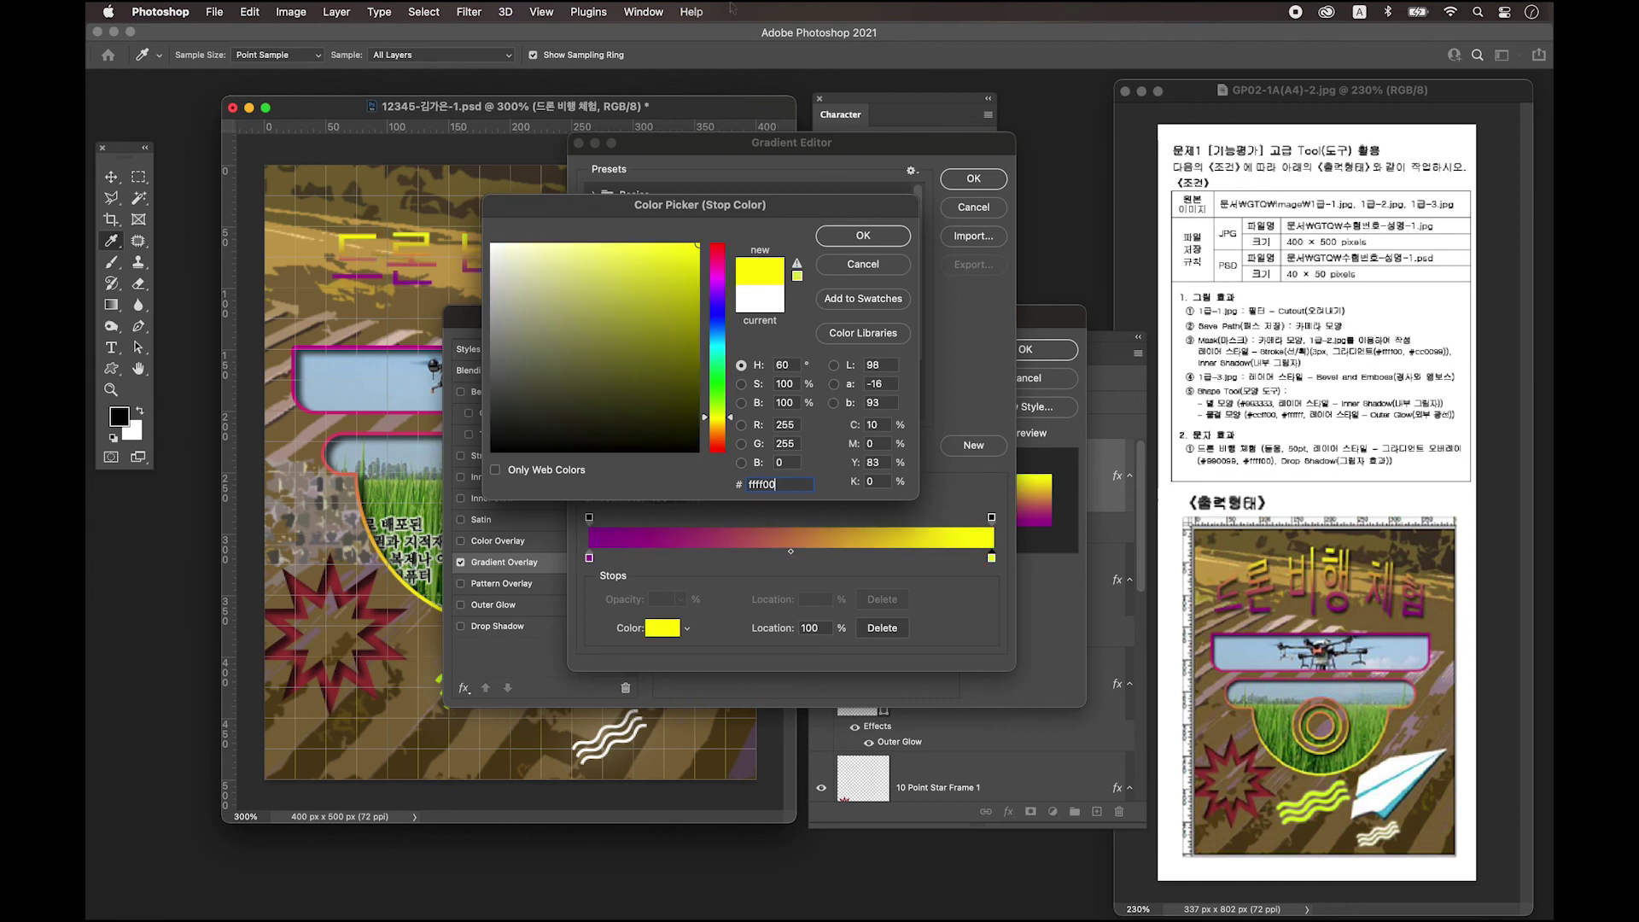
left_click(849, 237)
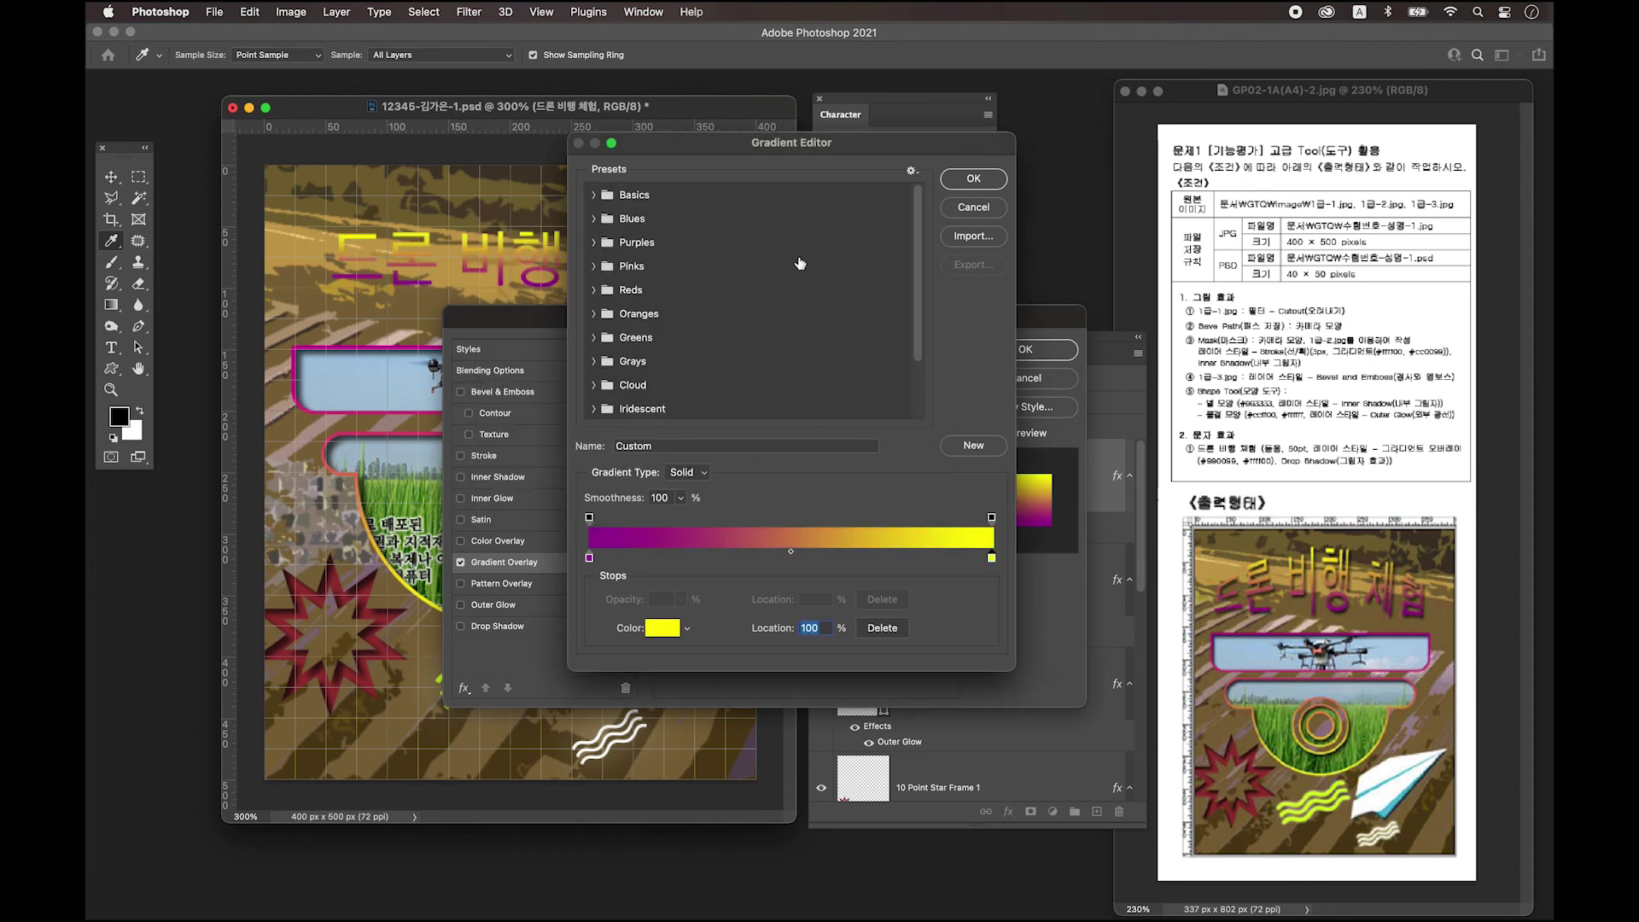
left_click(975, 179)
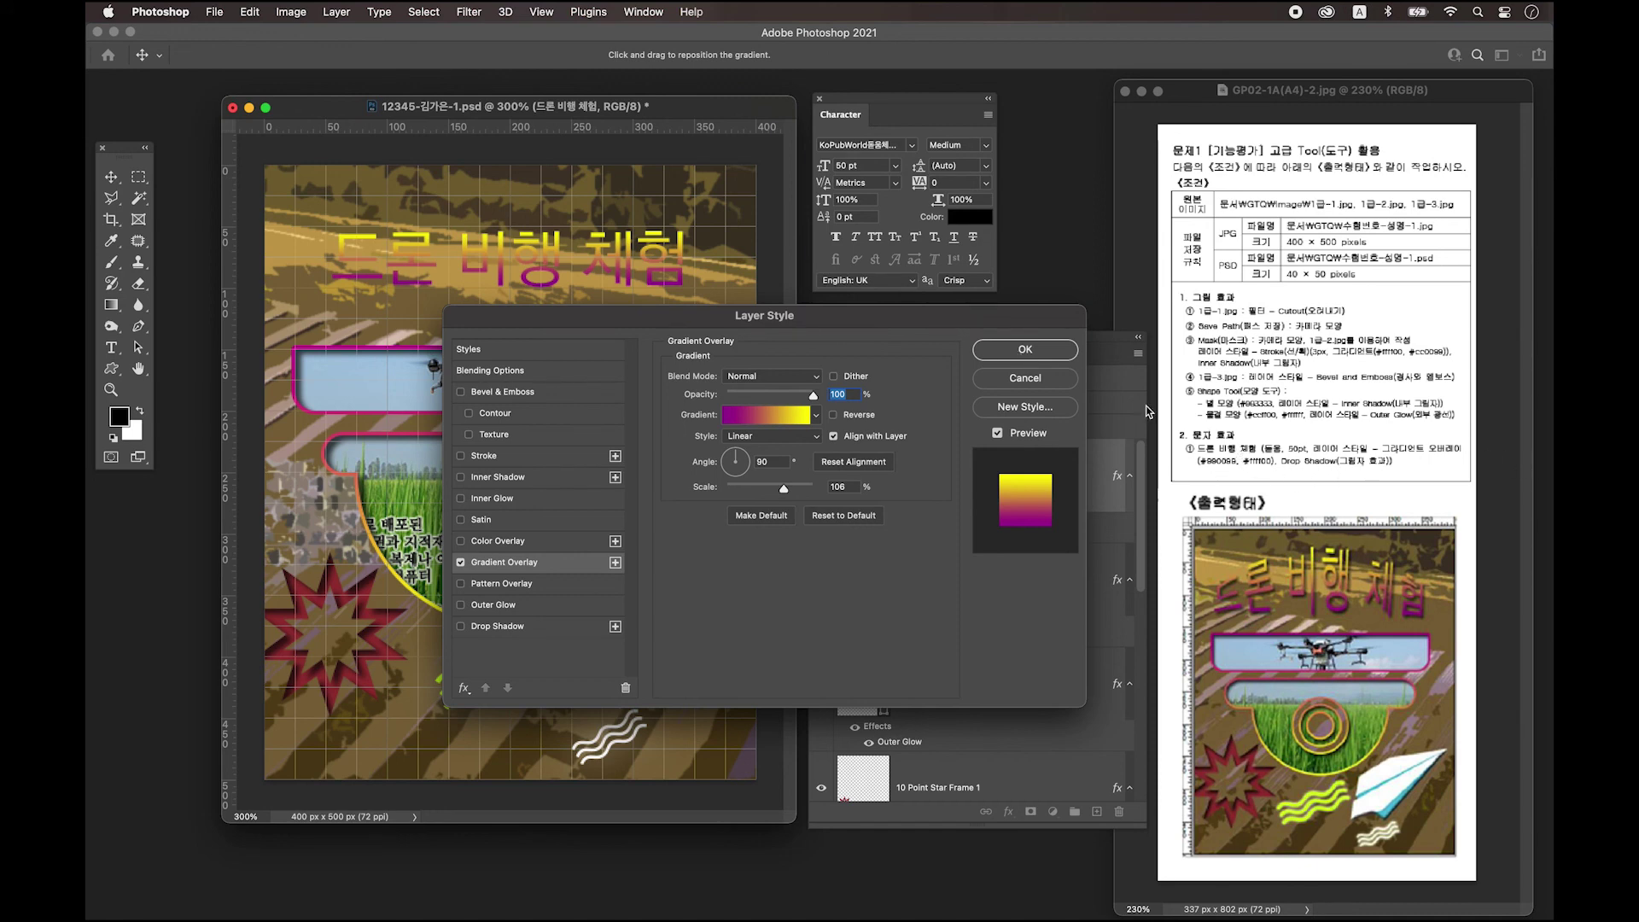
Add a Drop Shadow to the title and apply its layer effects.
left_click(461, 626)
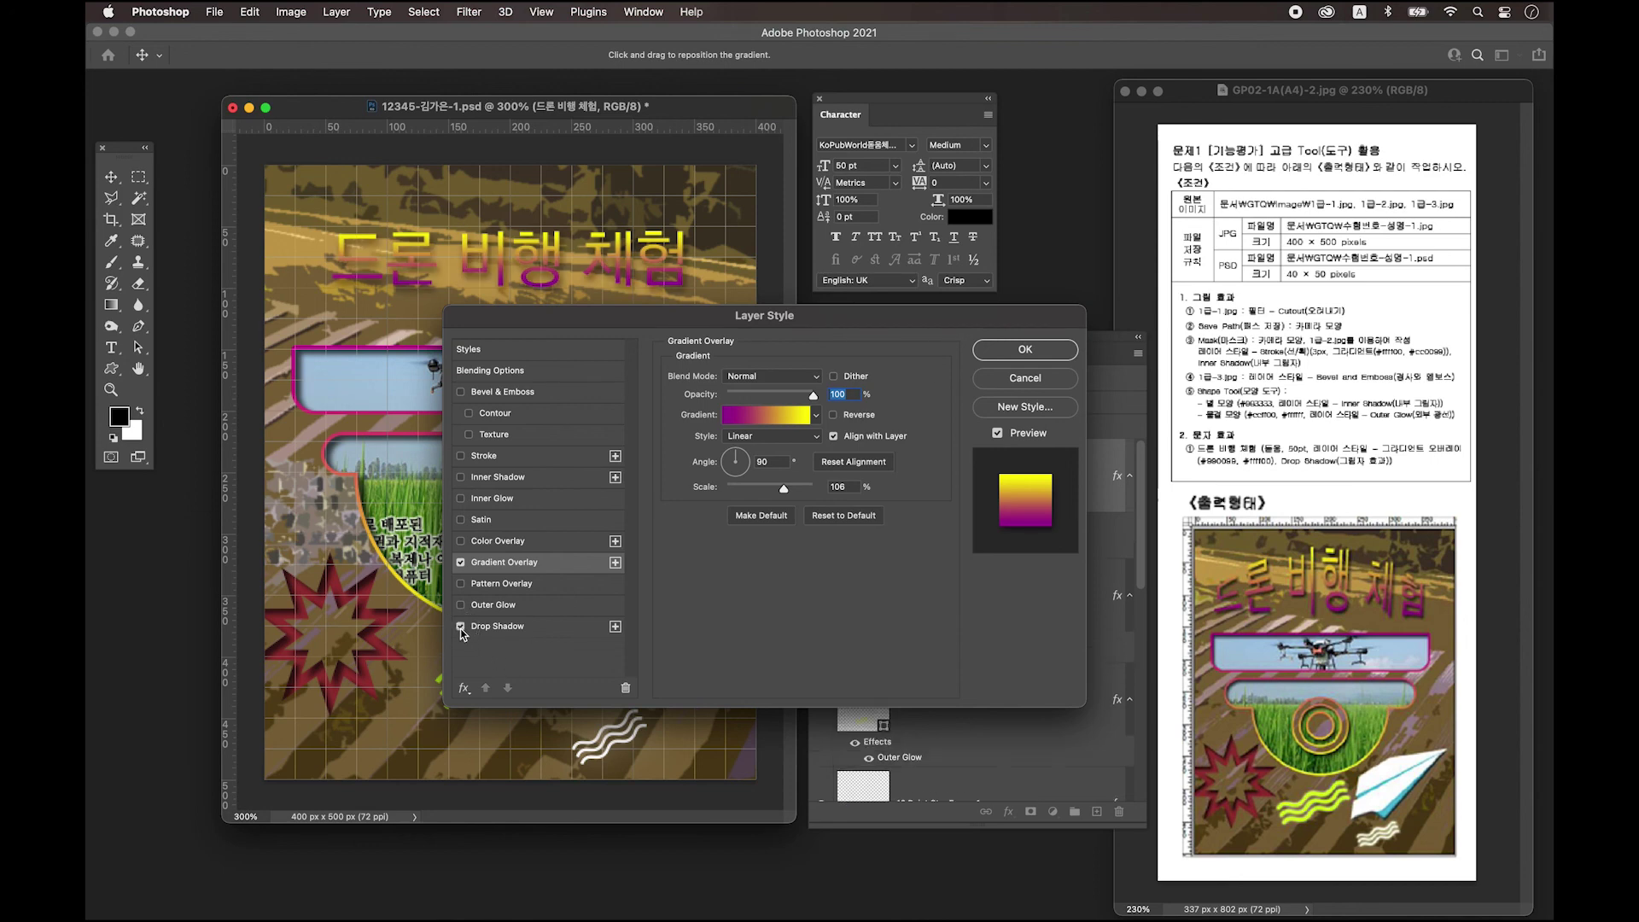
left_click(1039, 352)
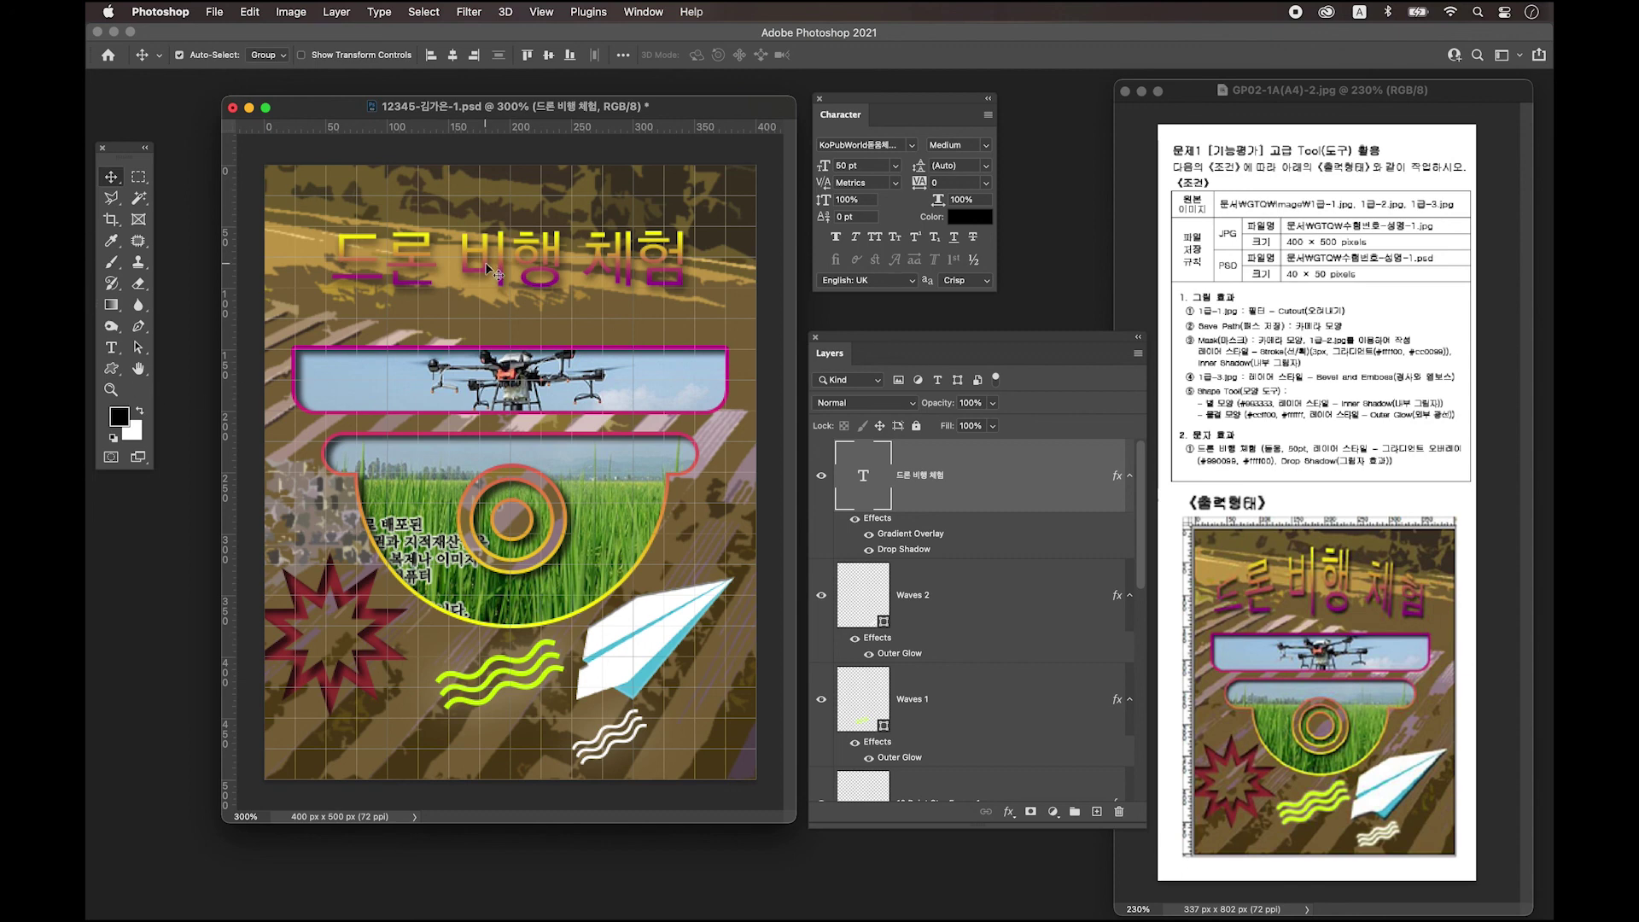
left_click(112, 348)
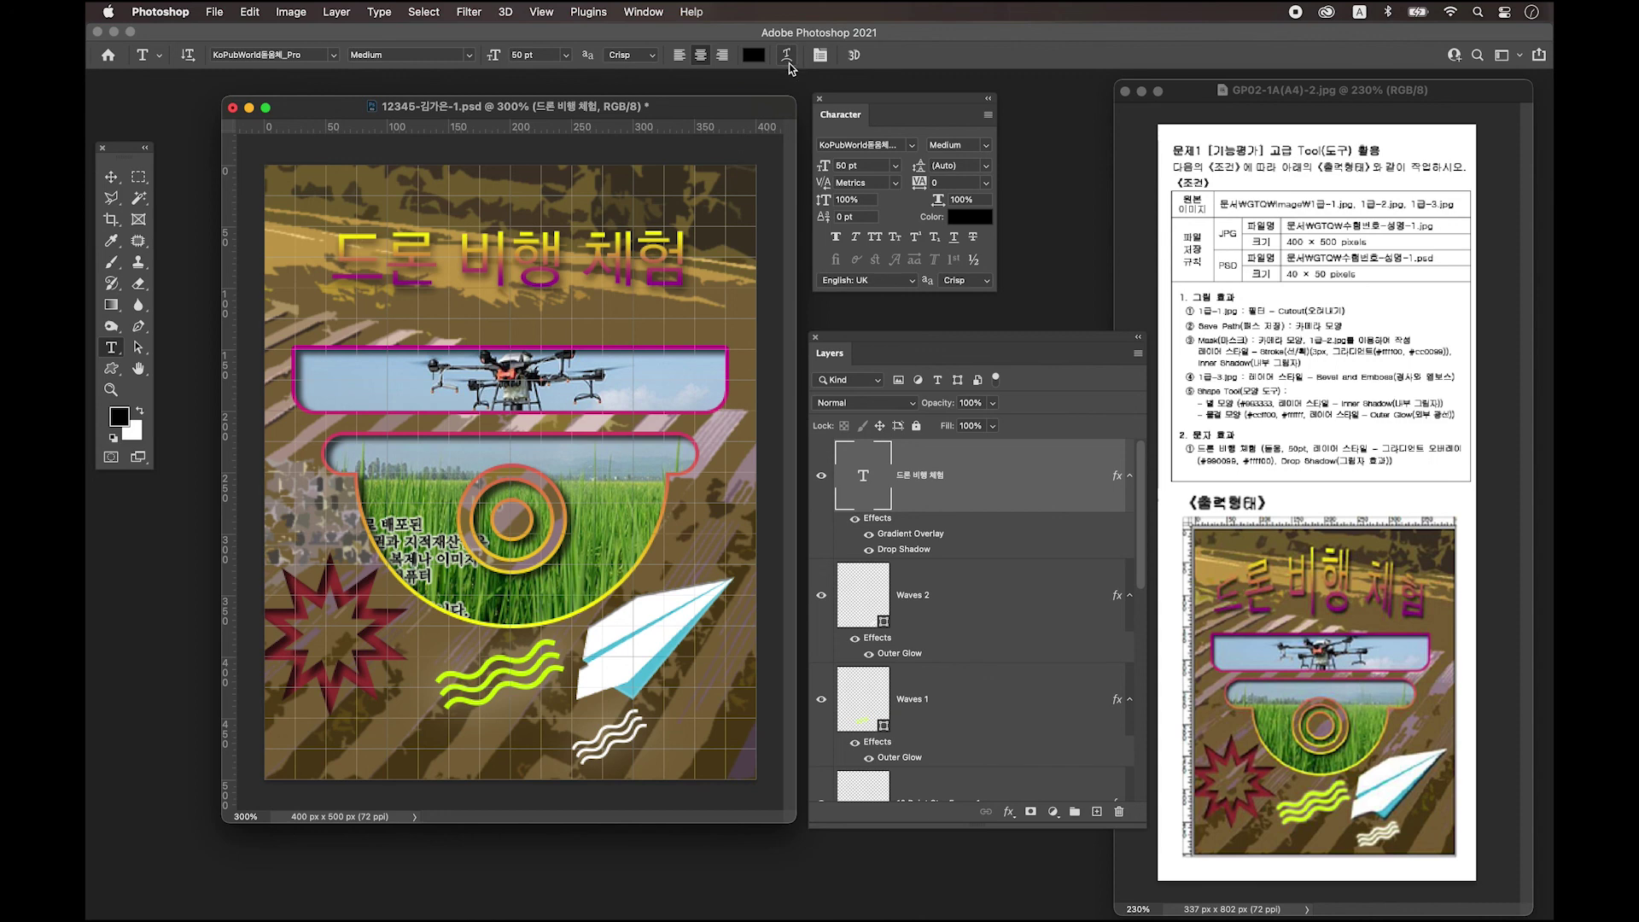
Warp the title text with the Arc Upper style at +50 bend.
left_click(787, 56)
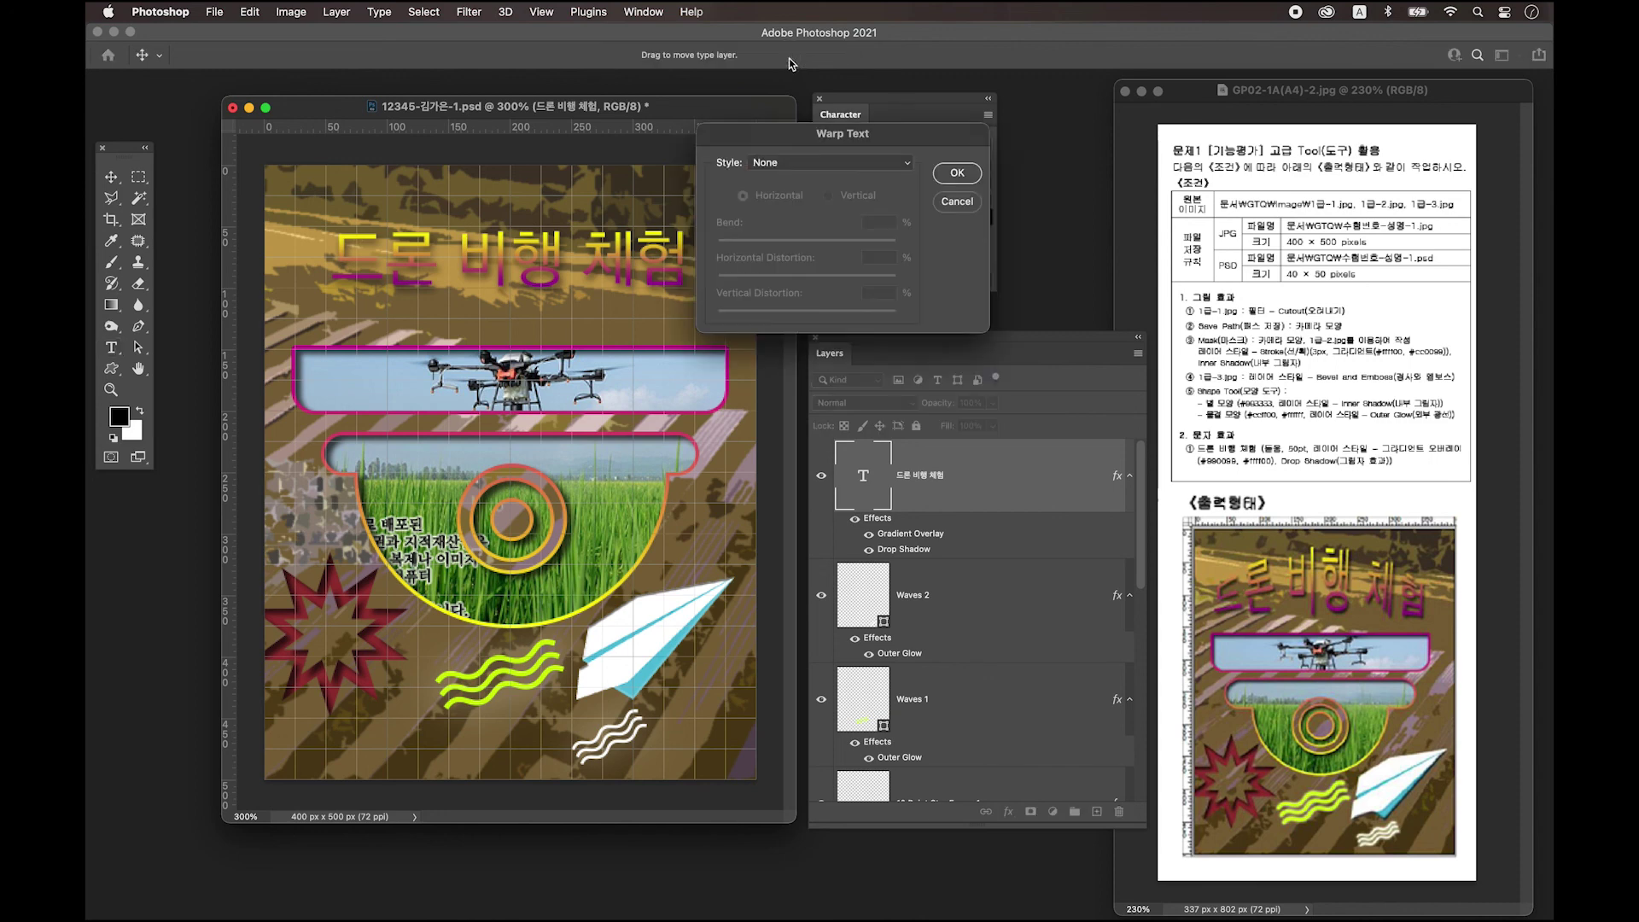
left_click(777, 168)
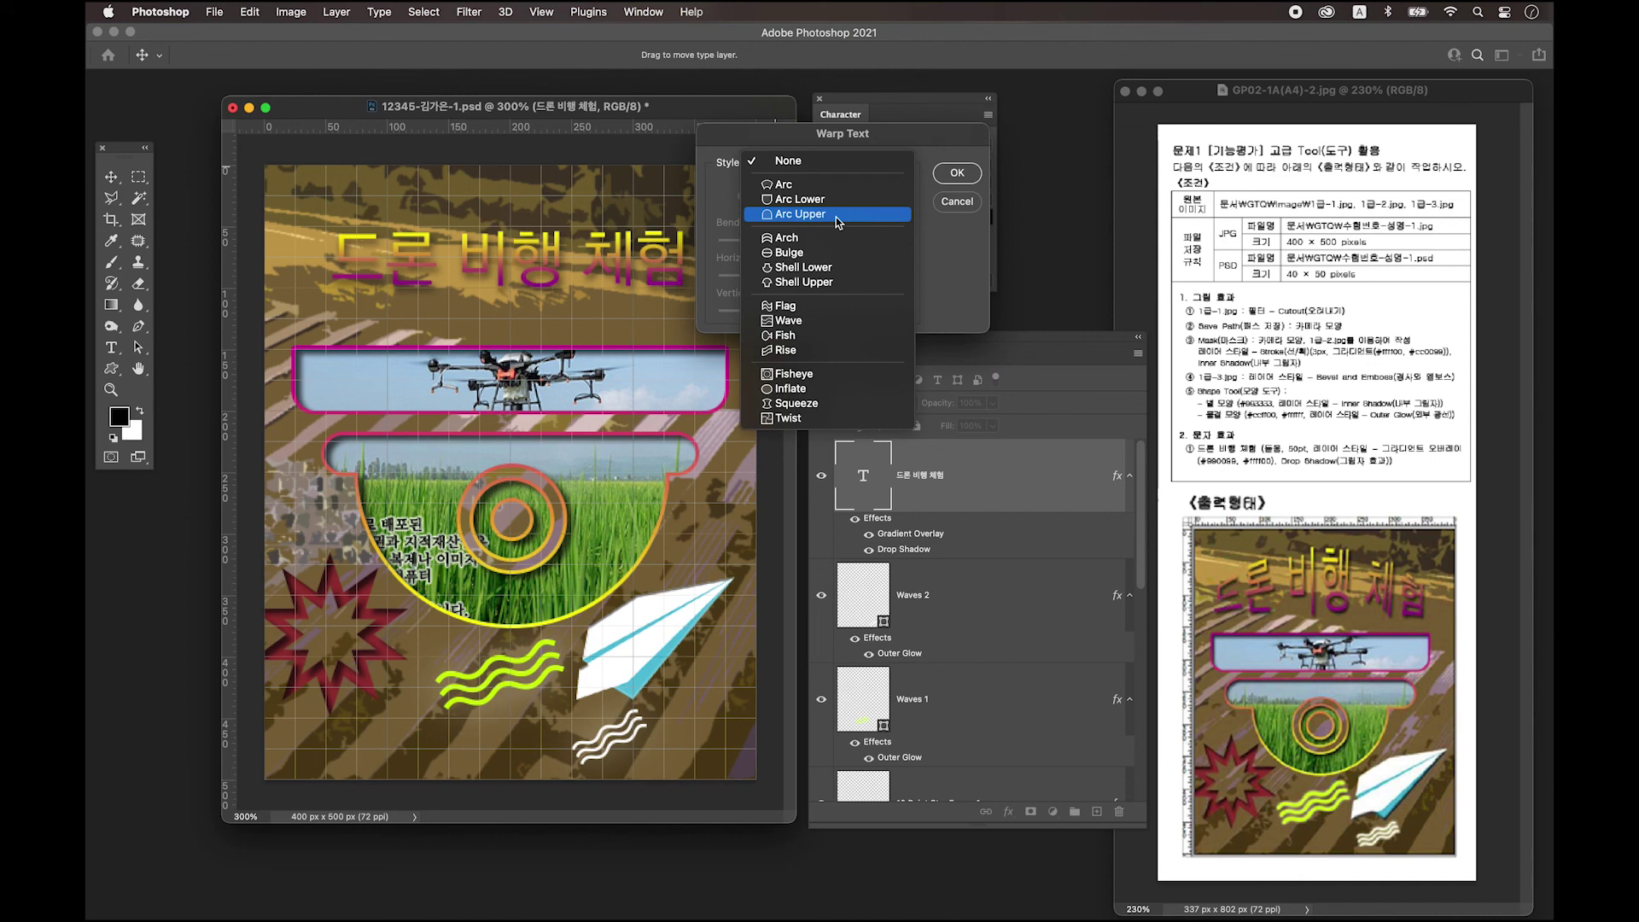
left_click(837, 217)
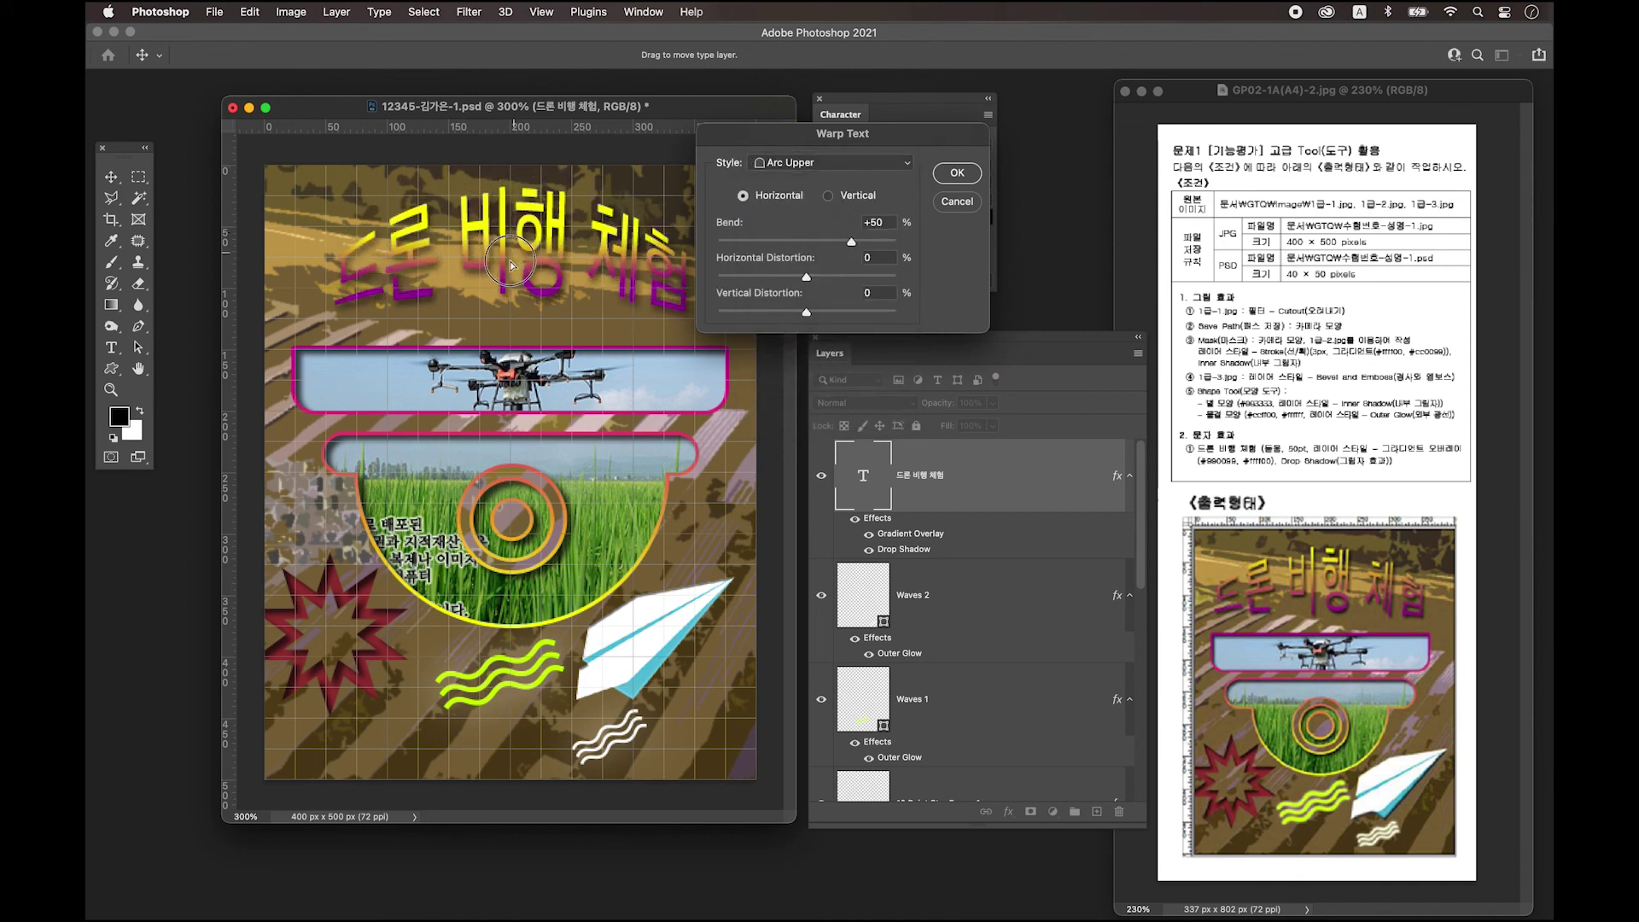
key("alt")
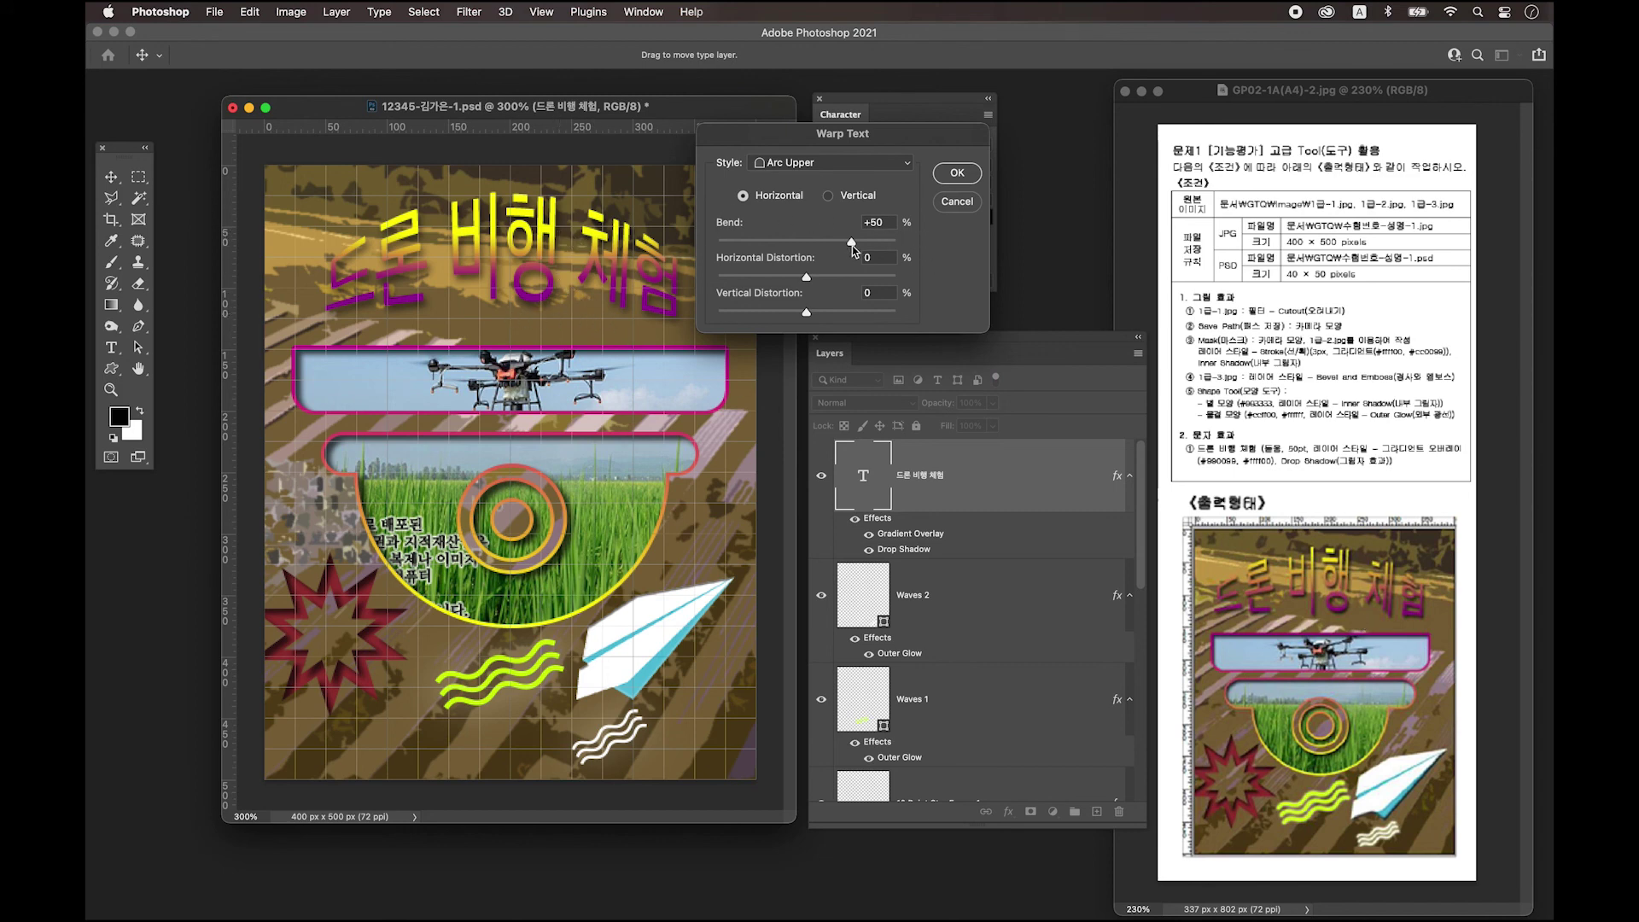
left_click(958, 173)
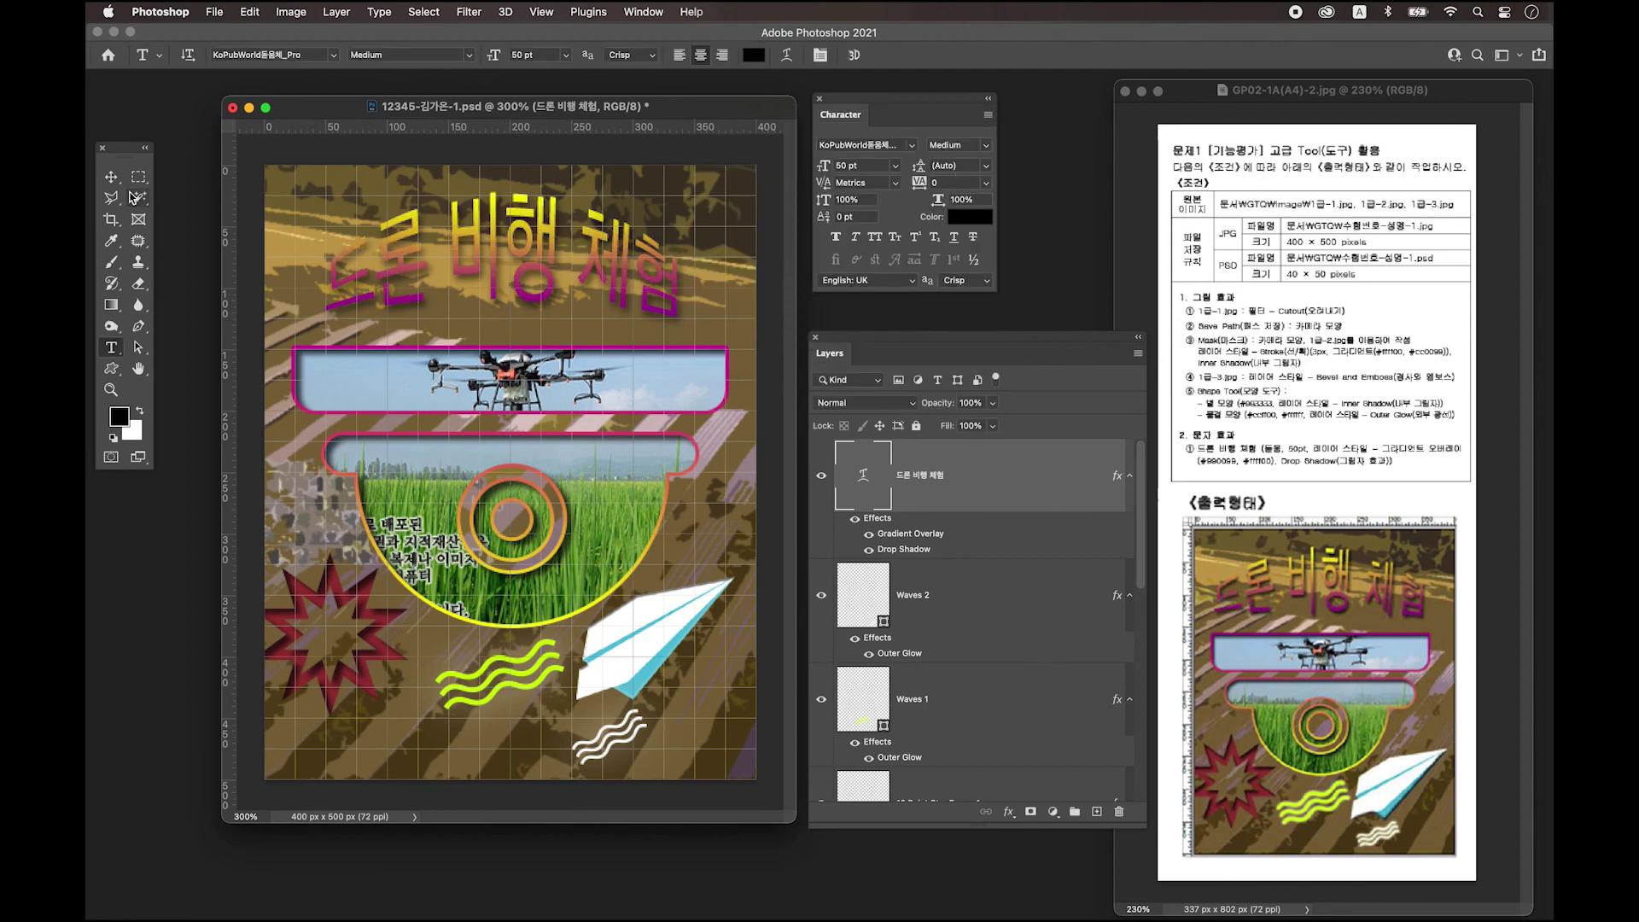
left_click(111, 176)
left_click_drag(543, 266, 552, 285)
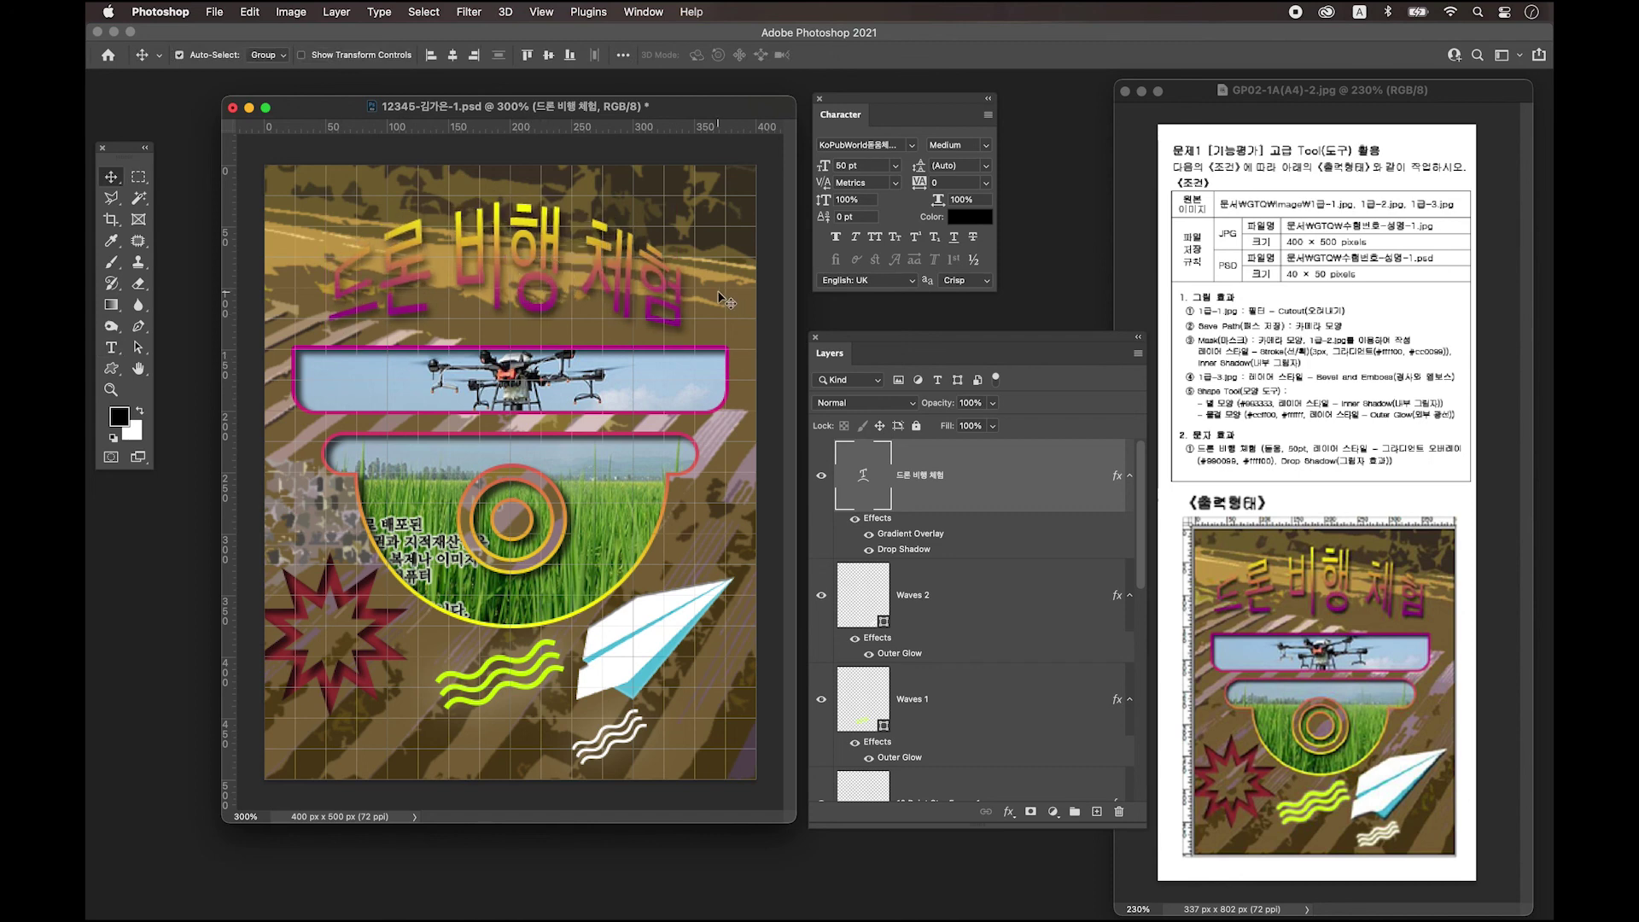
left_click_drag(636, 287, 634, 288)
key("super+s")
left_click_drag(628, 304, 627, 305)
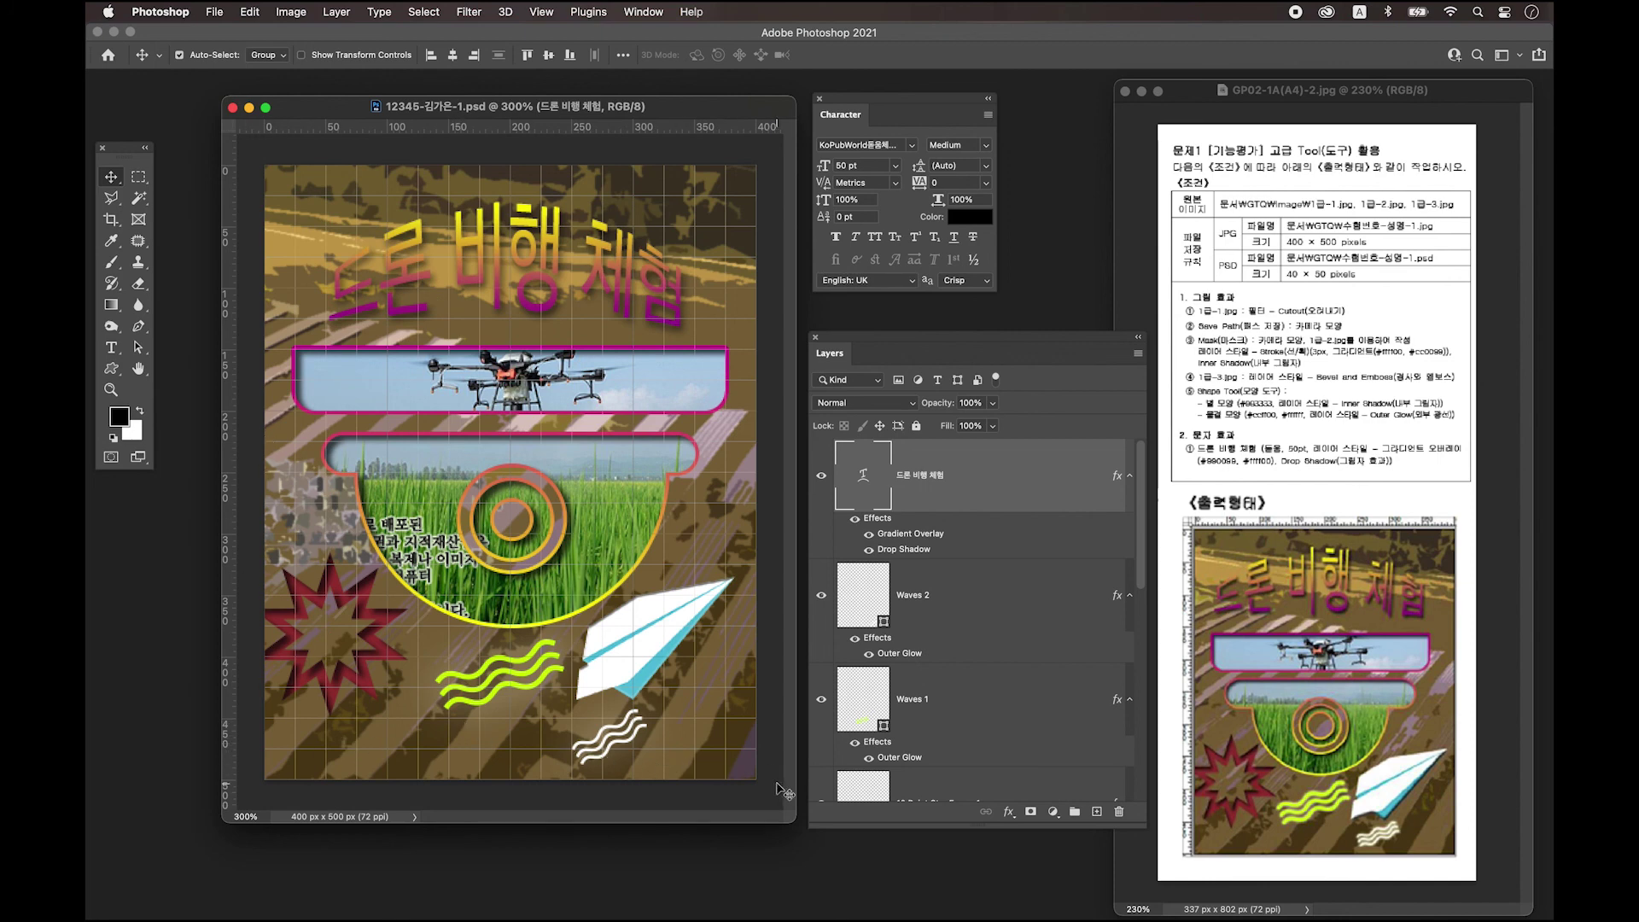
left_click(522, 690)
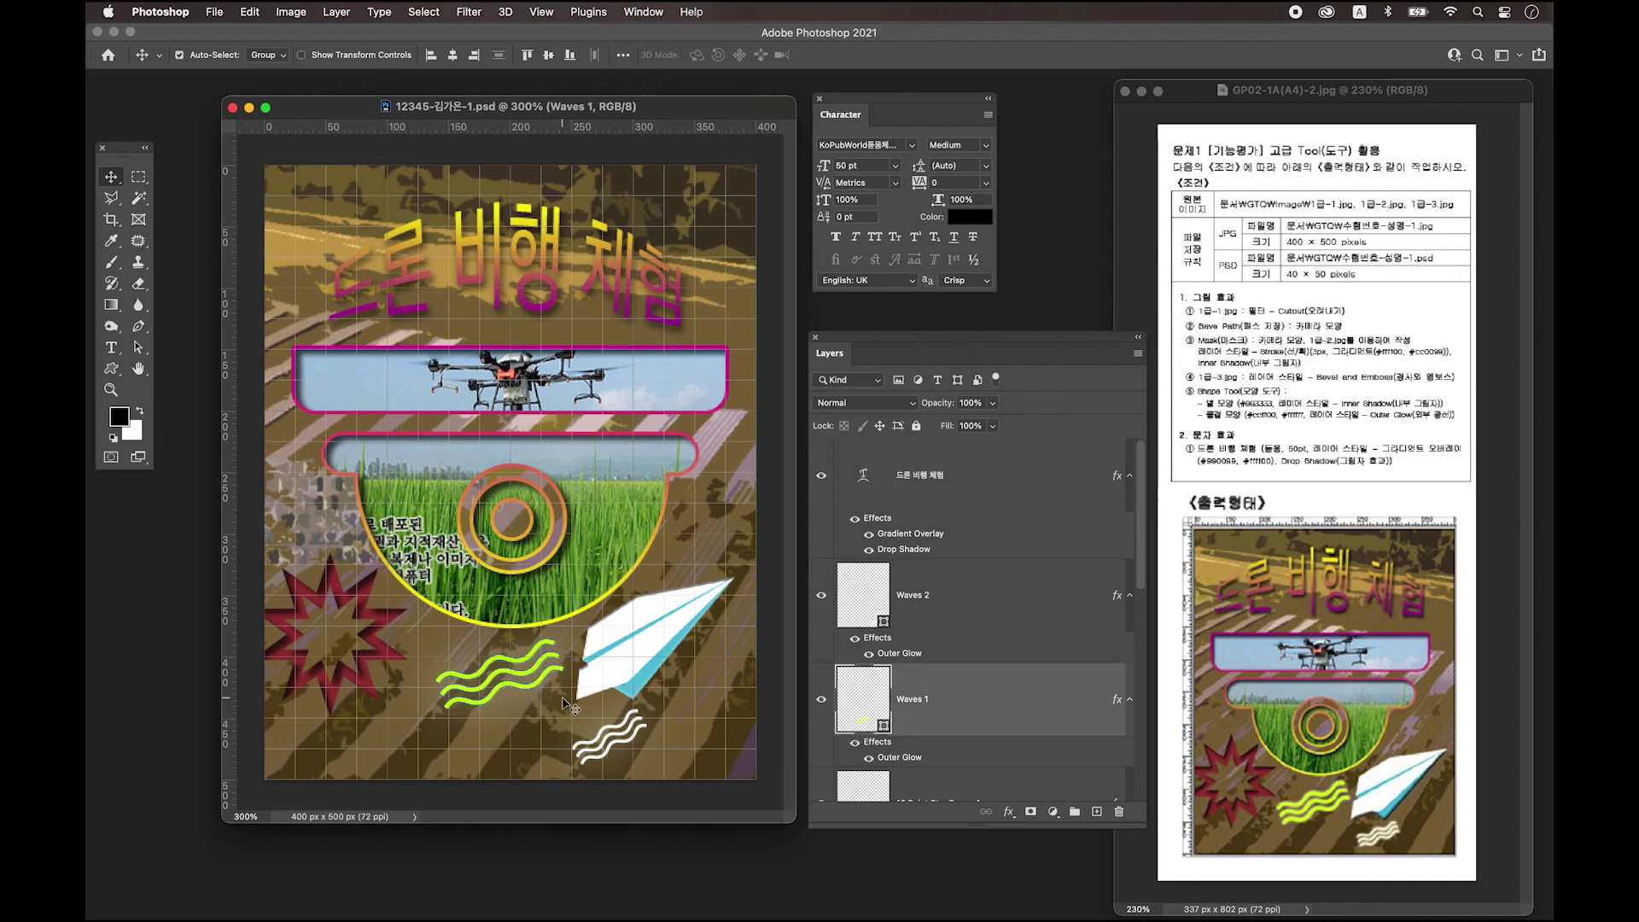
key("Right")
key("Down")
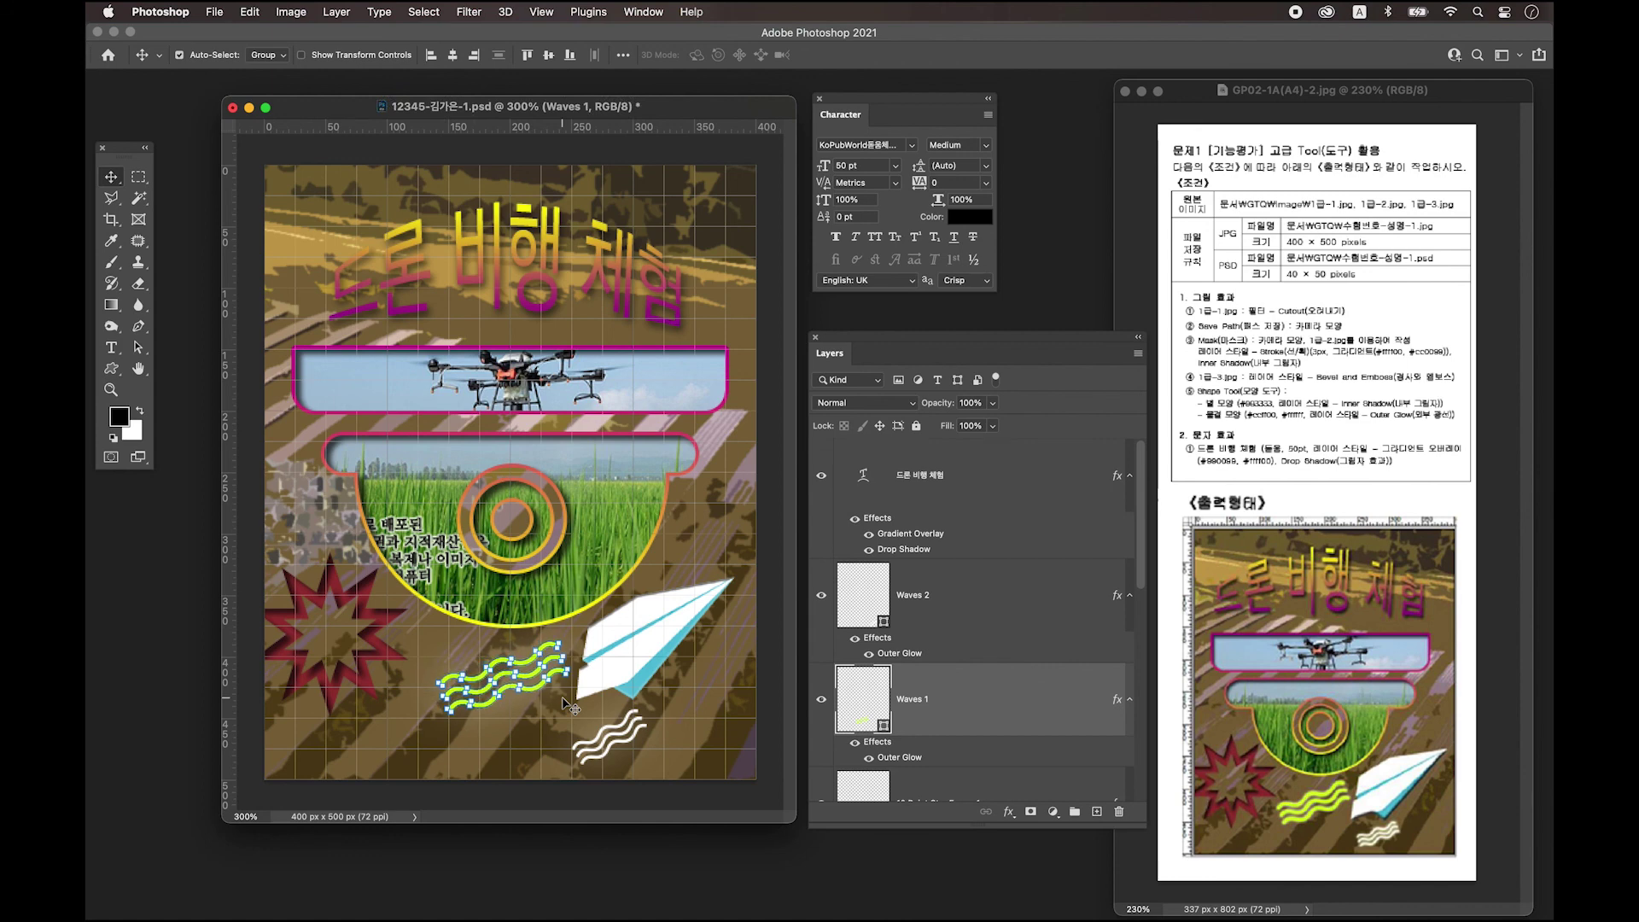
key("Right")
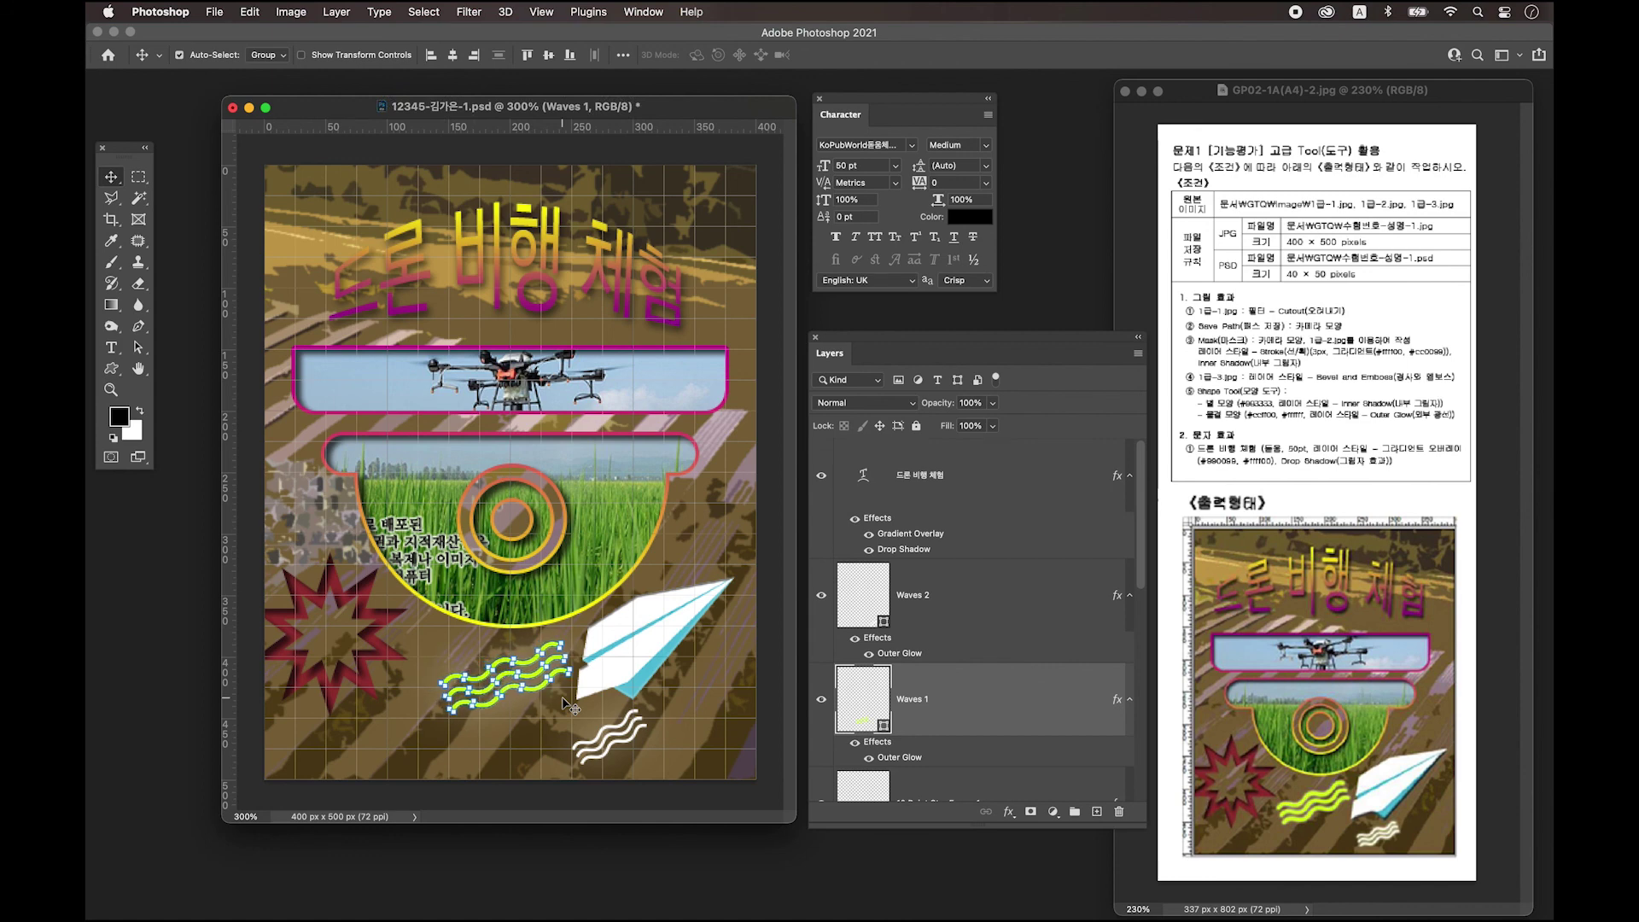
left_click(608, 750)
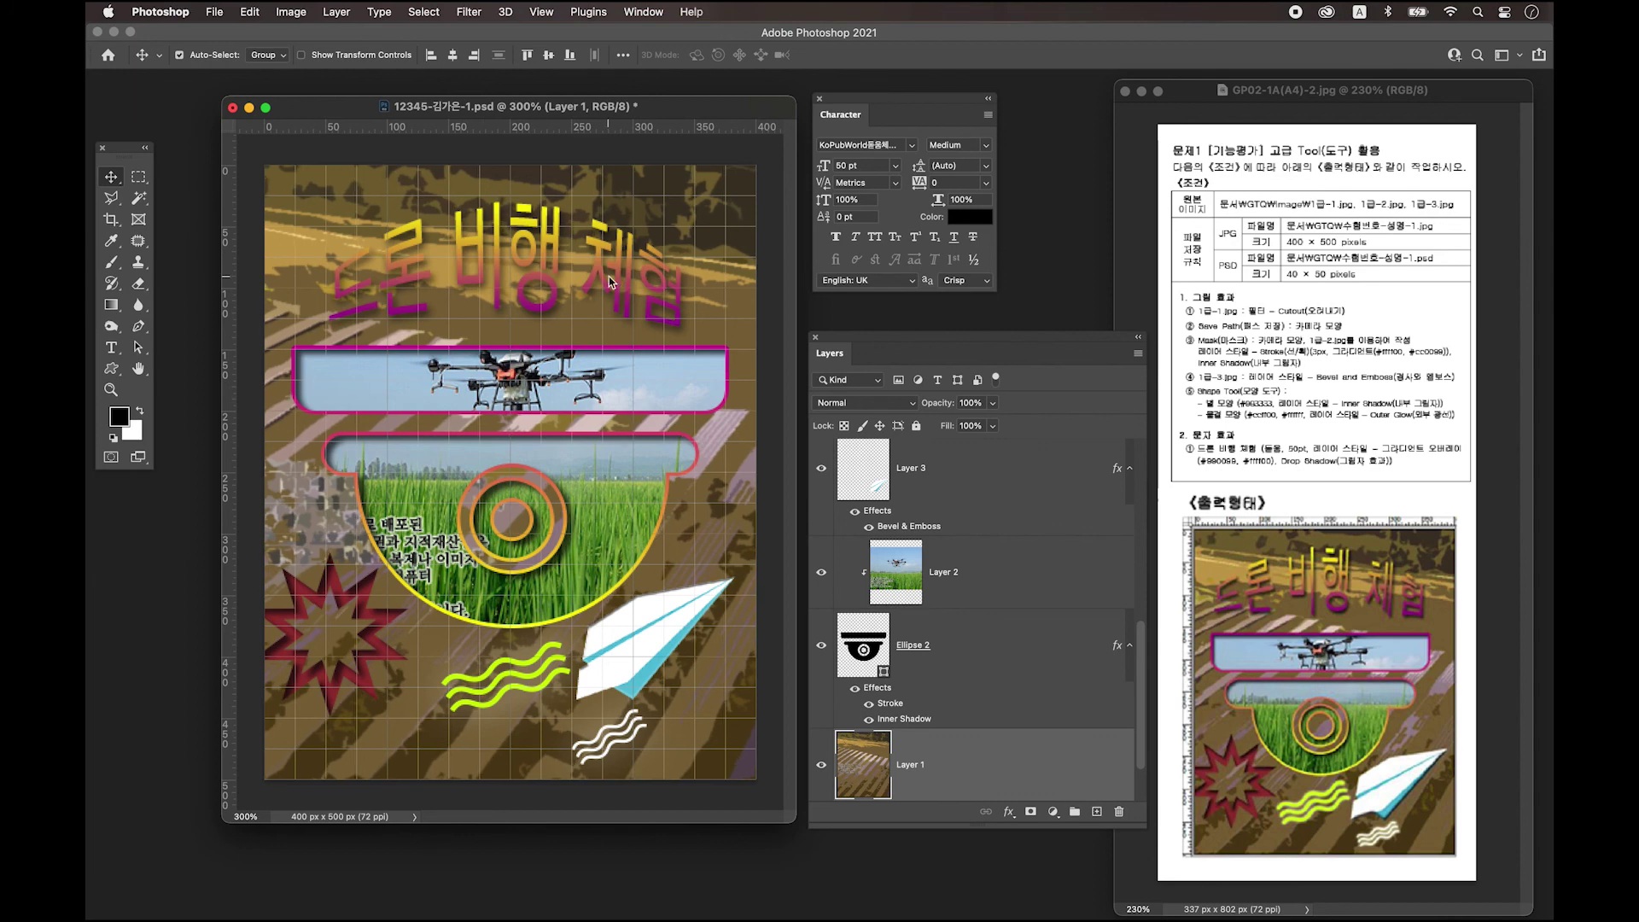
left_click(535, 305)
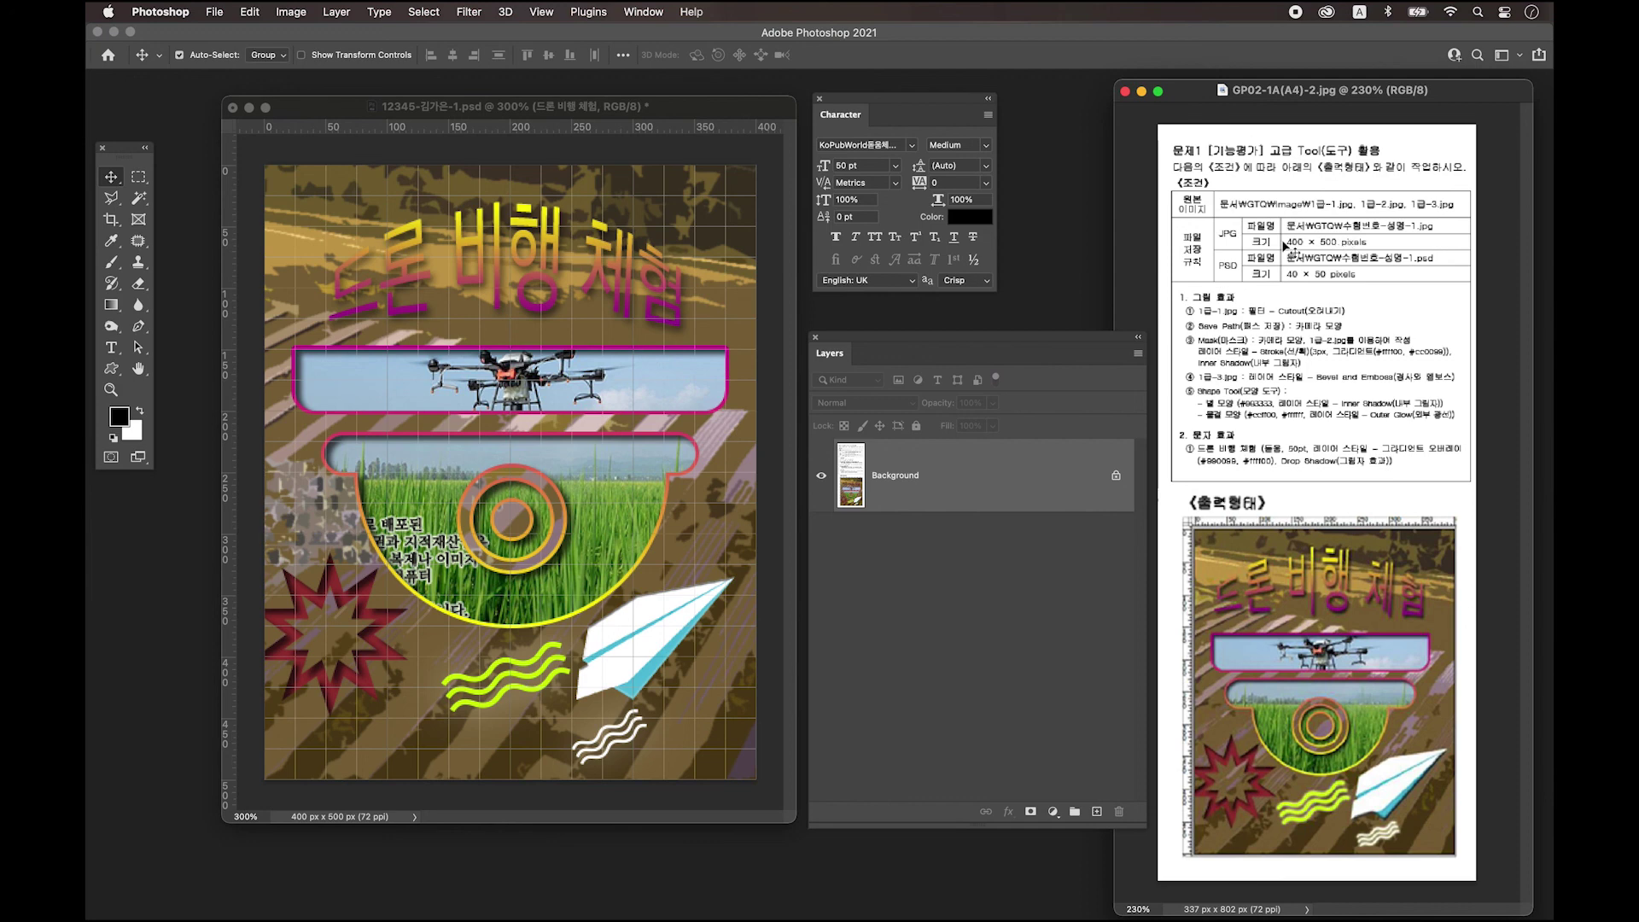
left_click(667, 118)
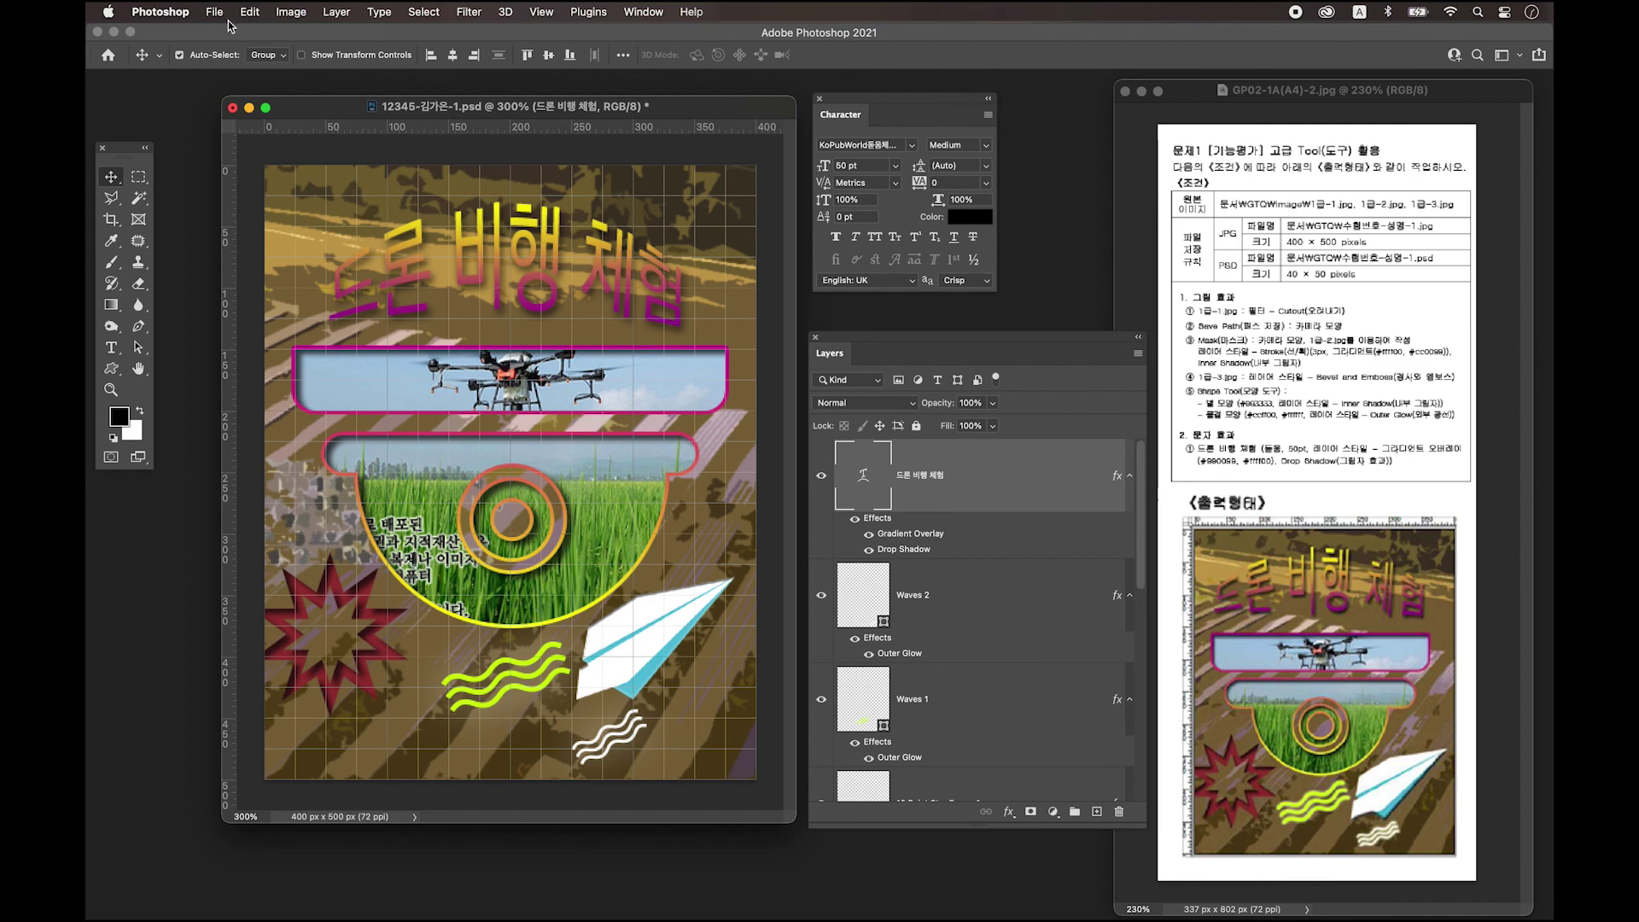
Save the poster to the desktop as a quality-12 JPEG under the 12345-student-name-1 file name.
left_click(218, 15)
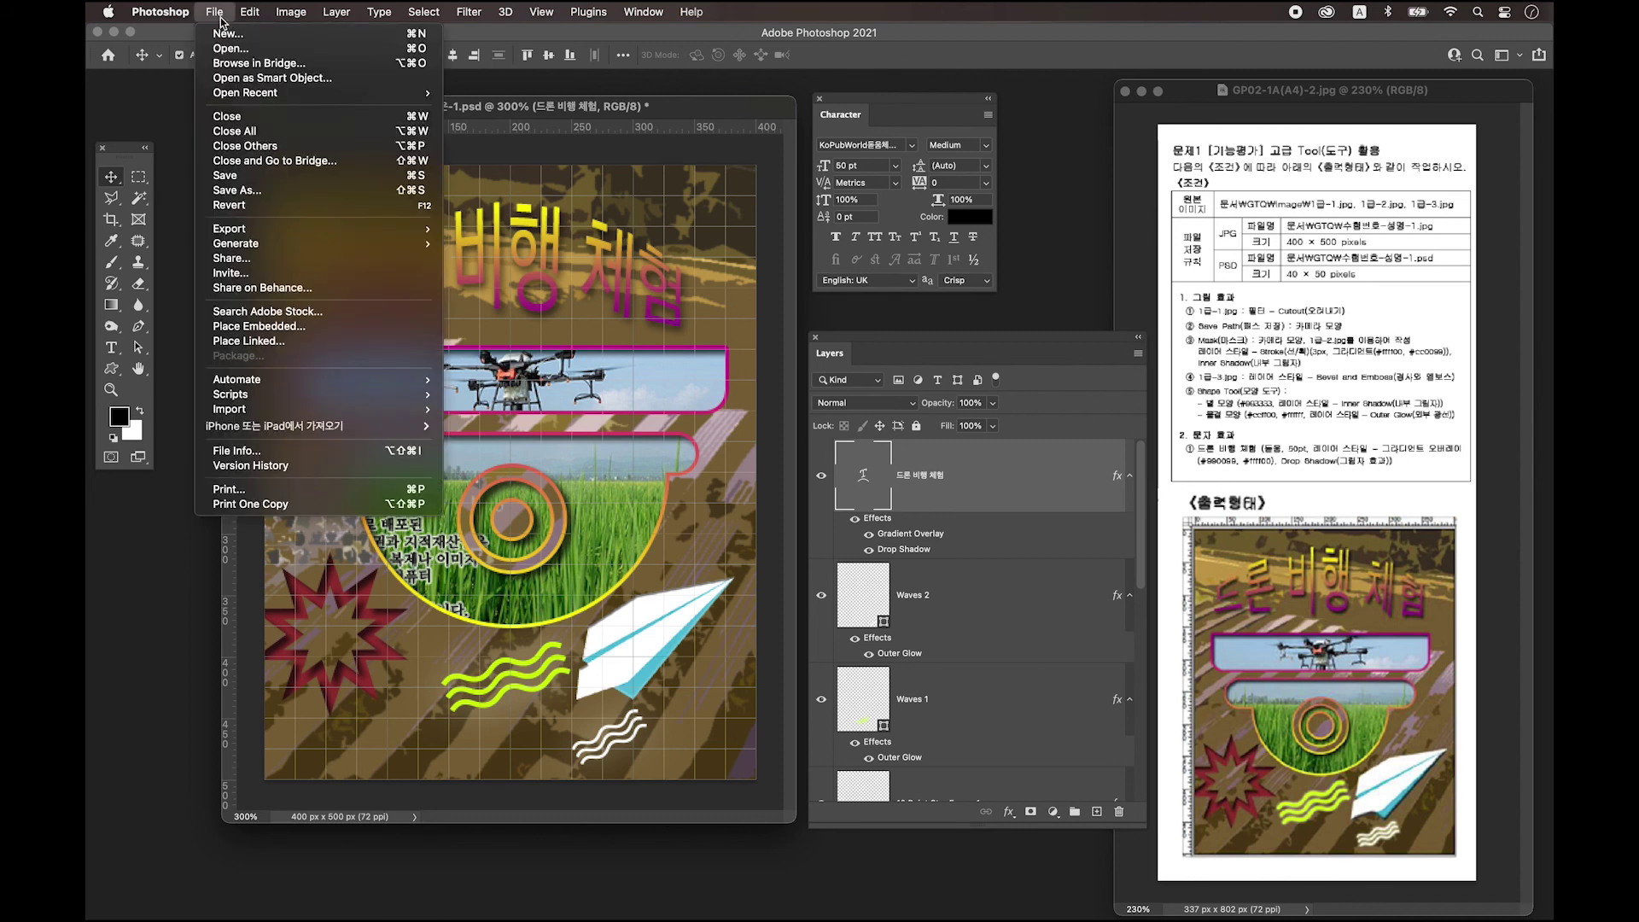
left_click(232, 190)
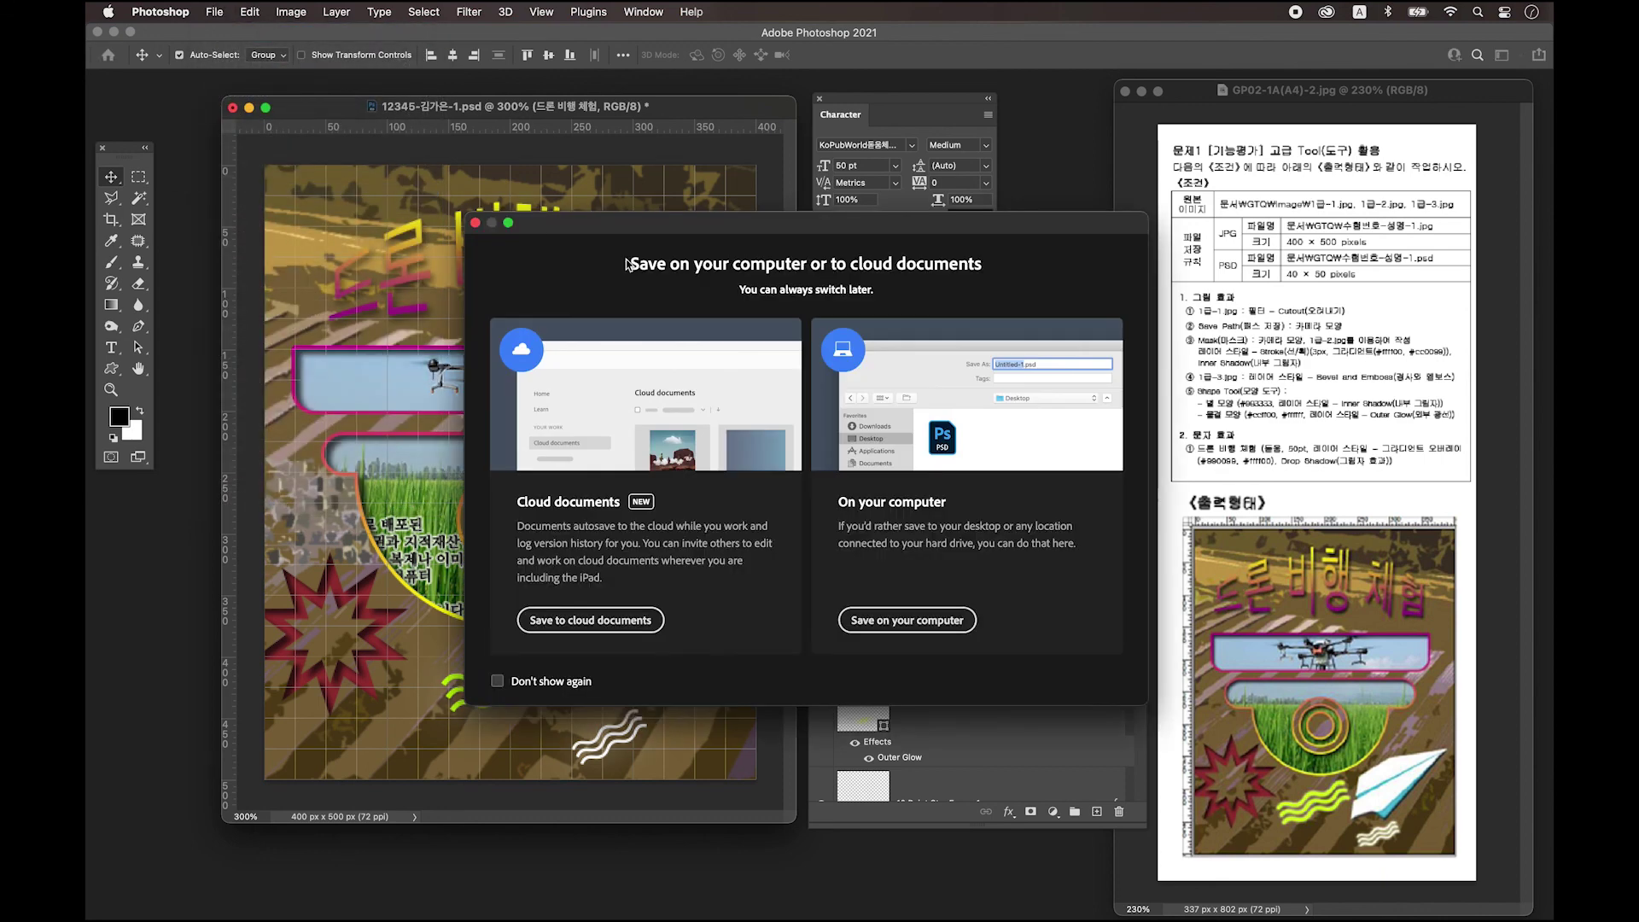
left_click(939, 632)
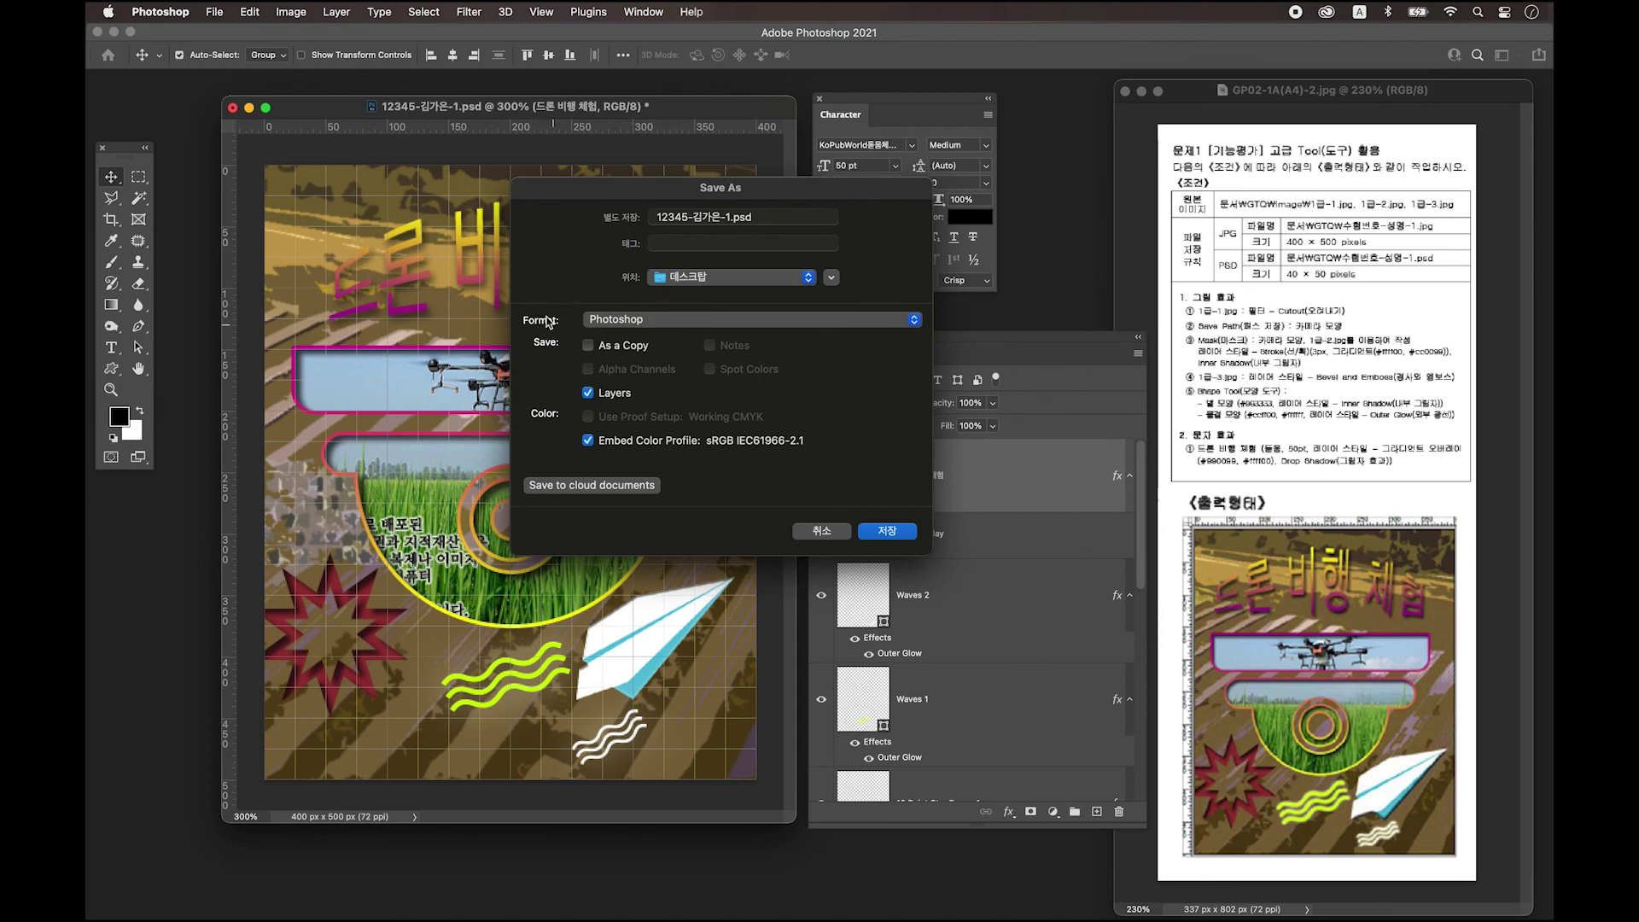
left_click(623, 322)
left_click(640, 452)
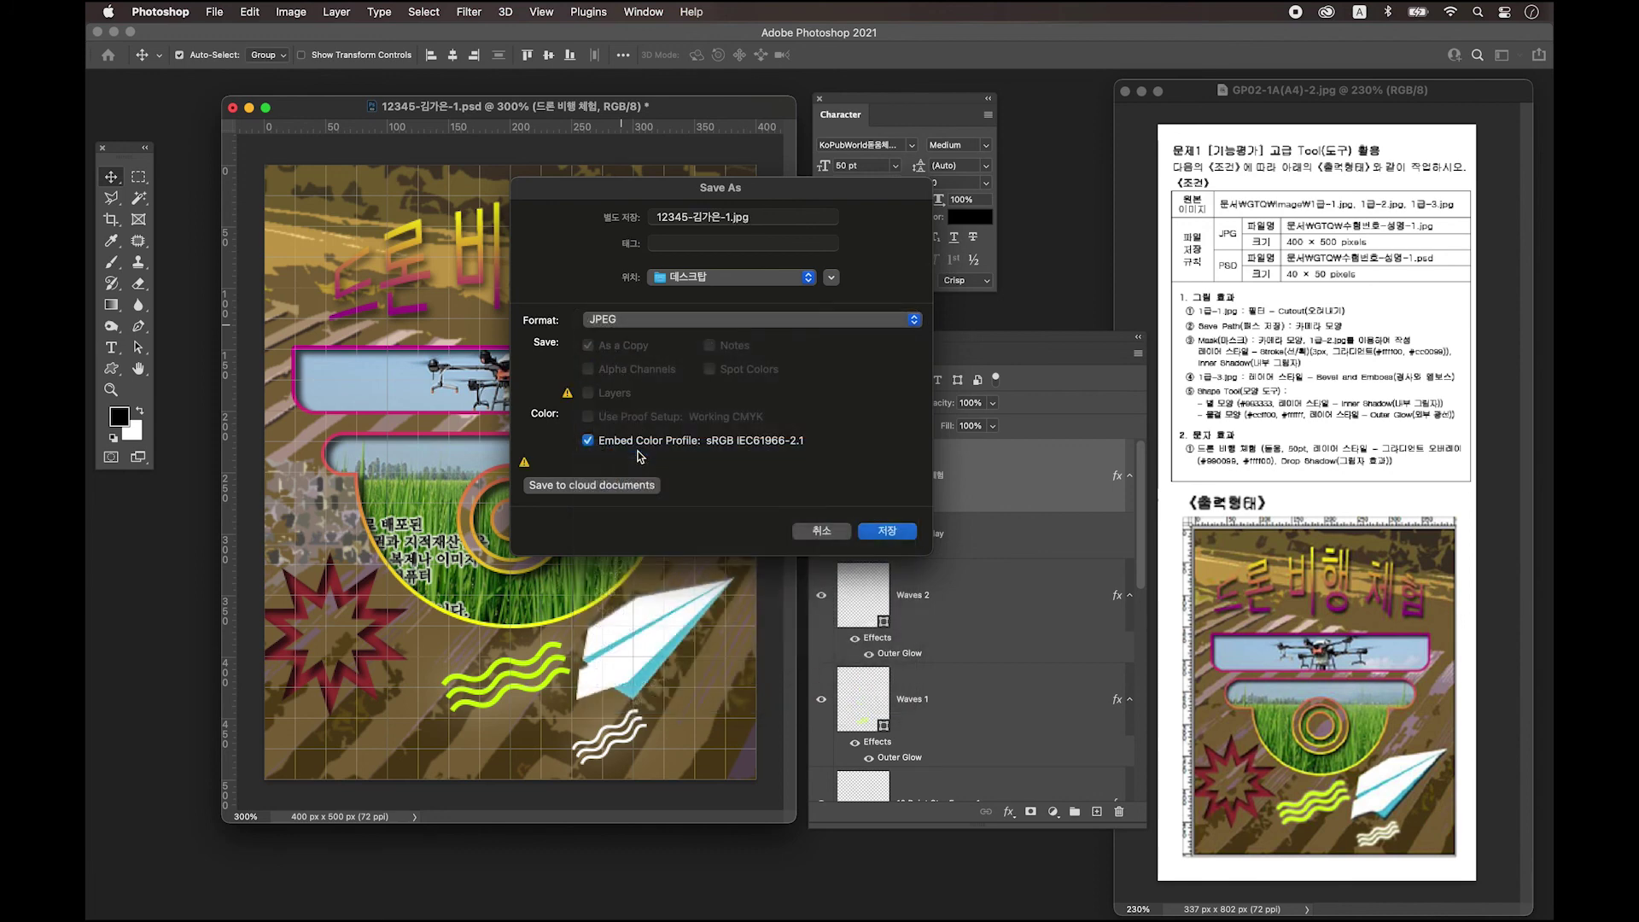
left_click(887, 531)
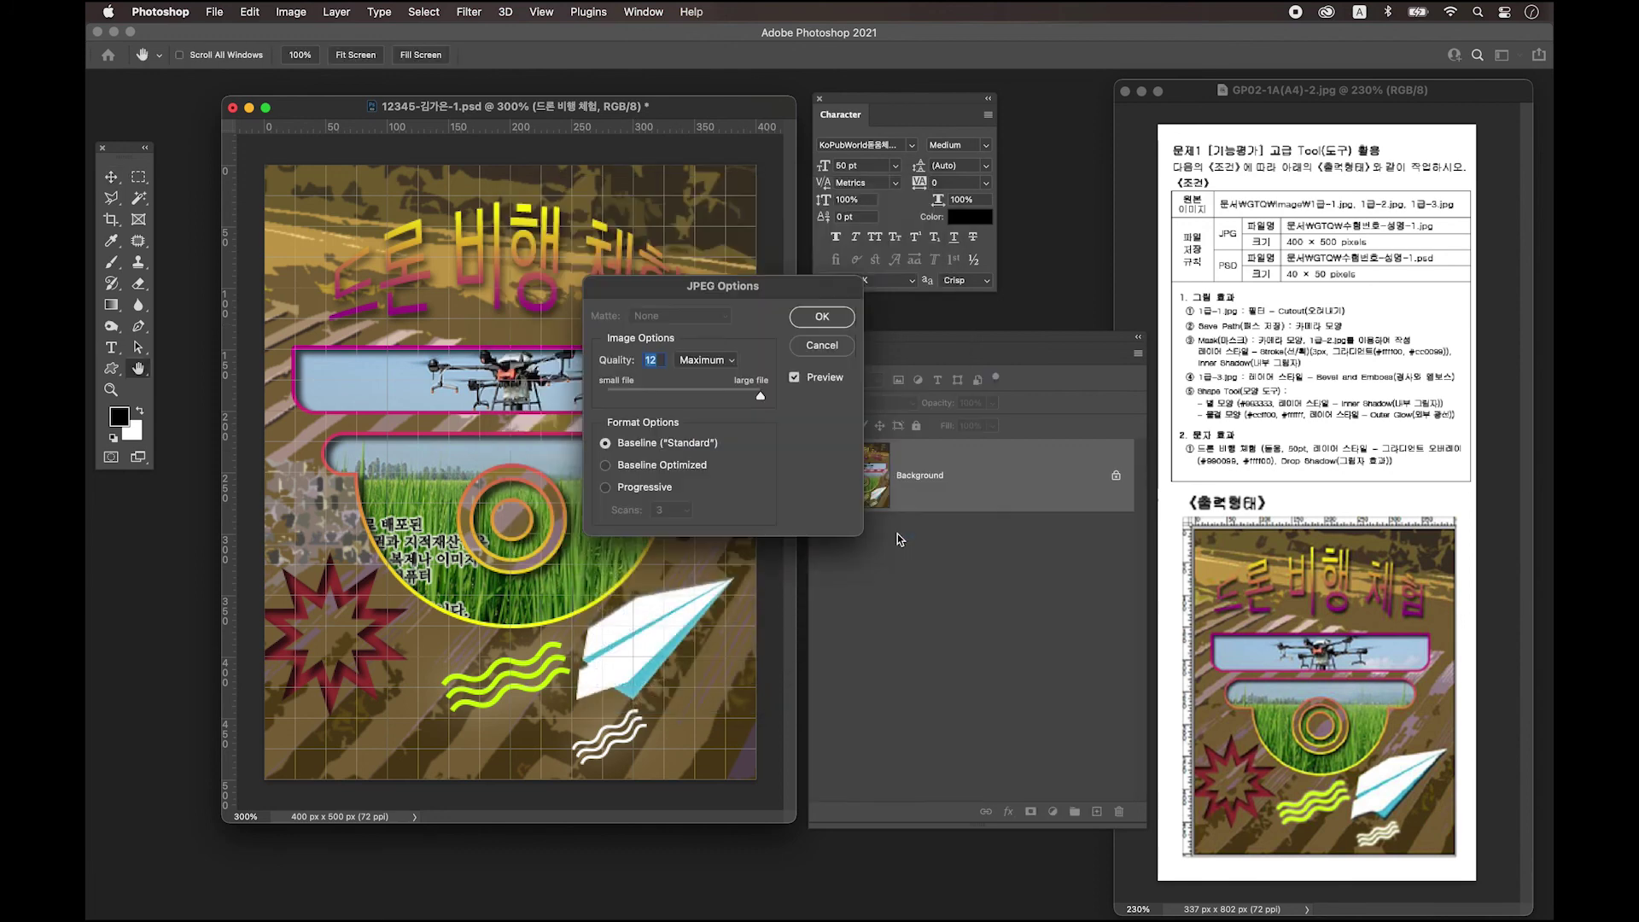
left_click(817, 326)
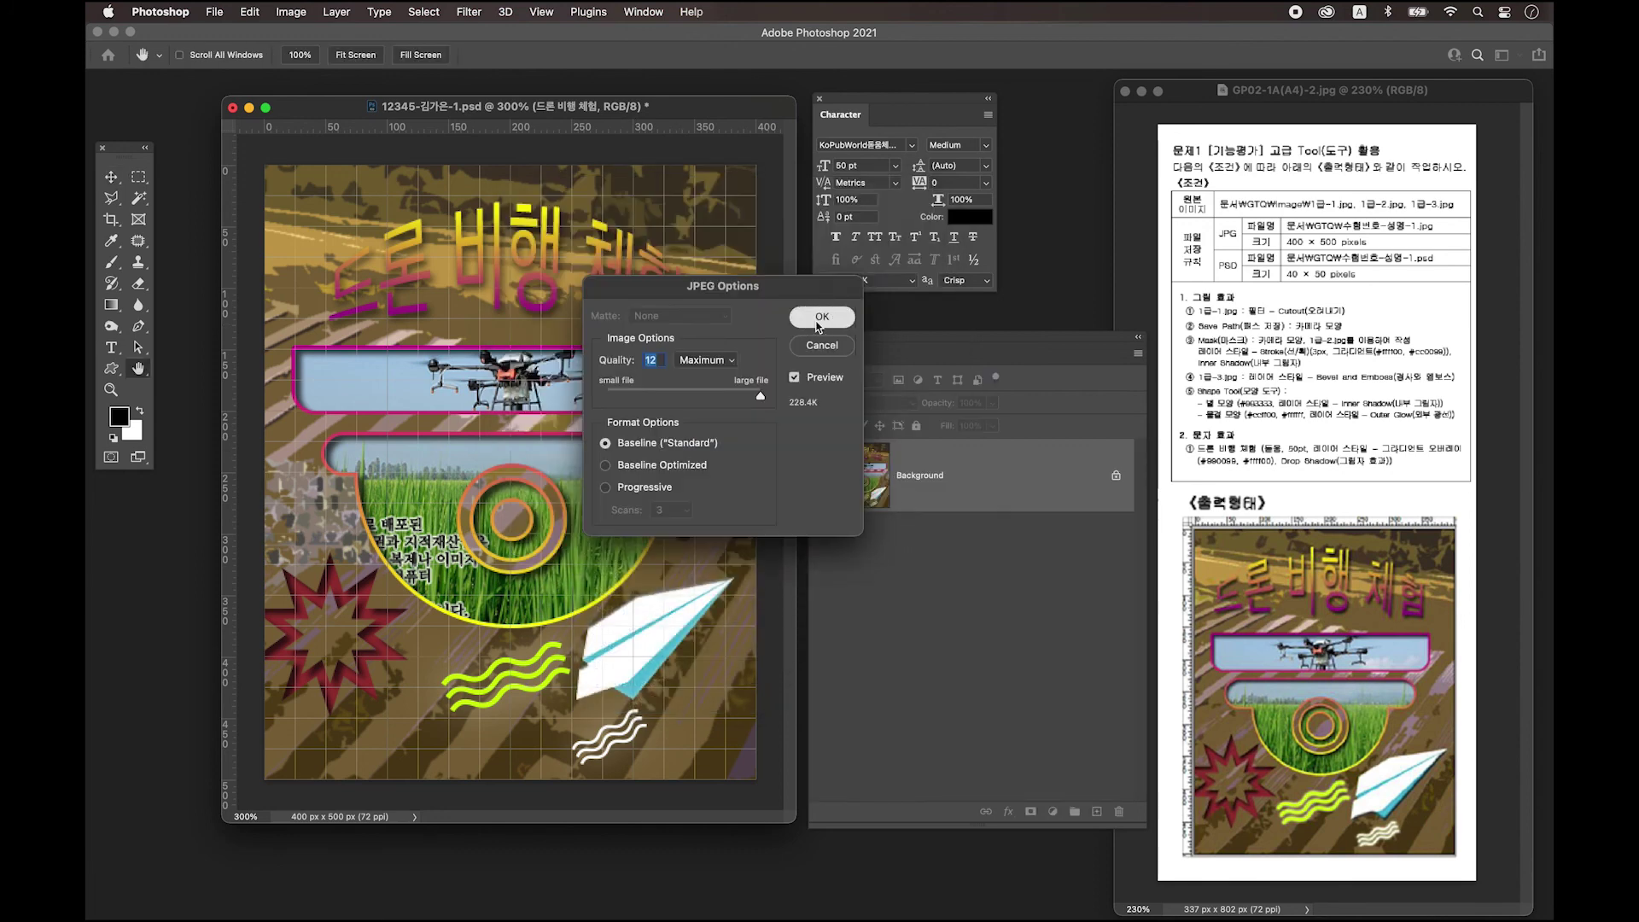
left_click_drag(503, 111, 495, 108)
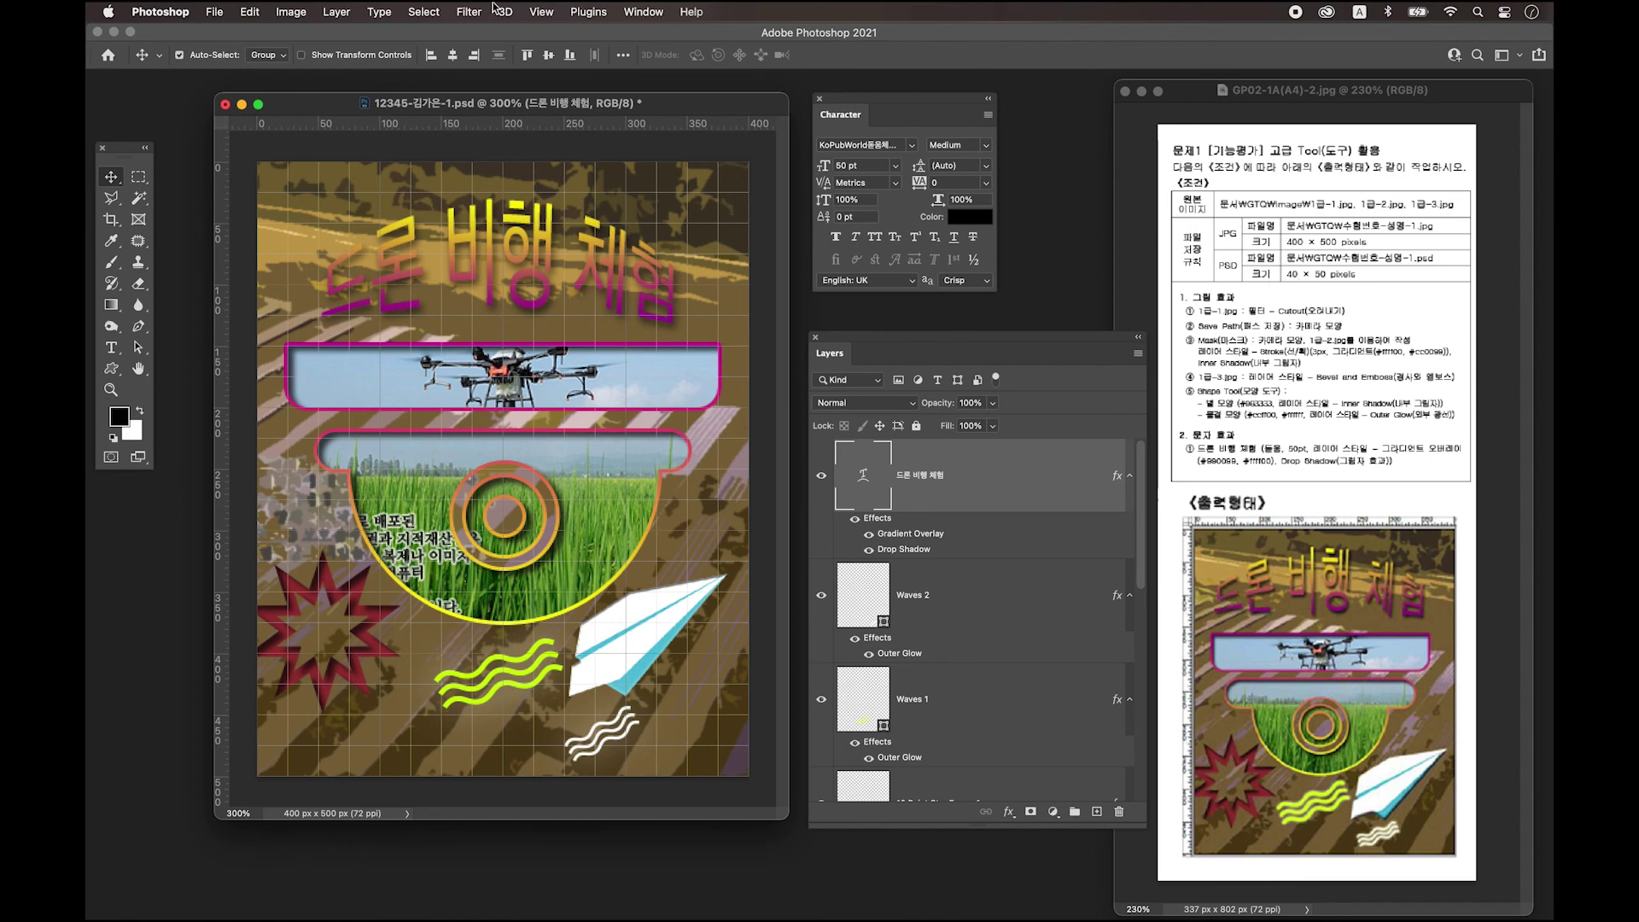
Resize the image in Image Size from width 400 to 40, giving 40 × 50 pixels.
left_click(290, 12)
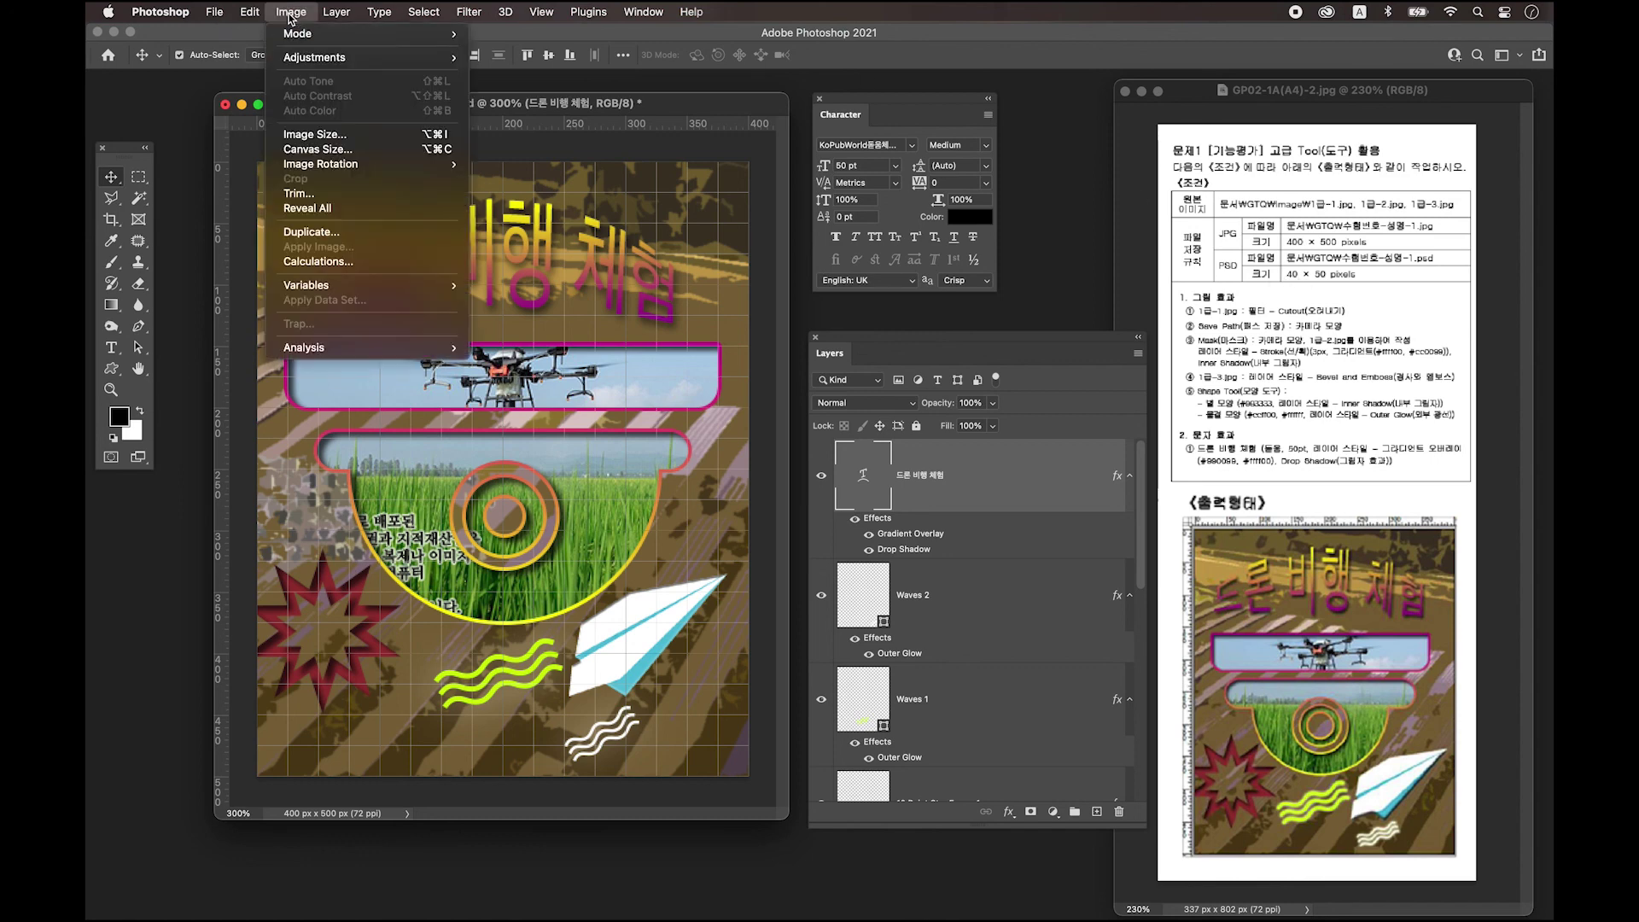
left_click(321, 136)
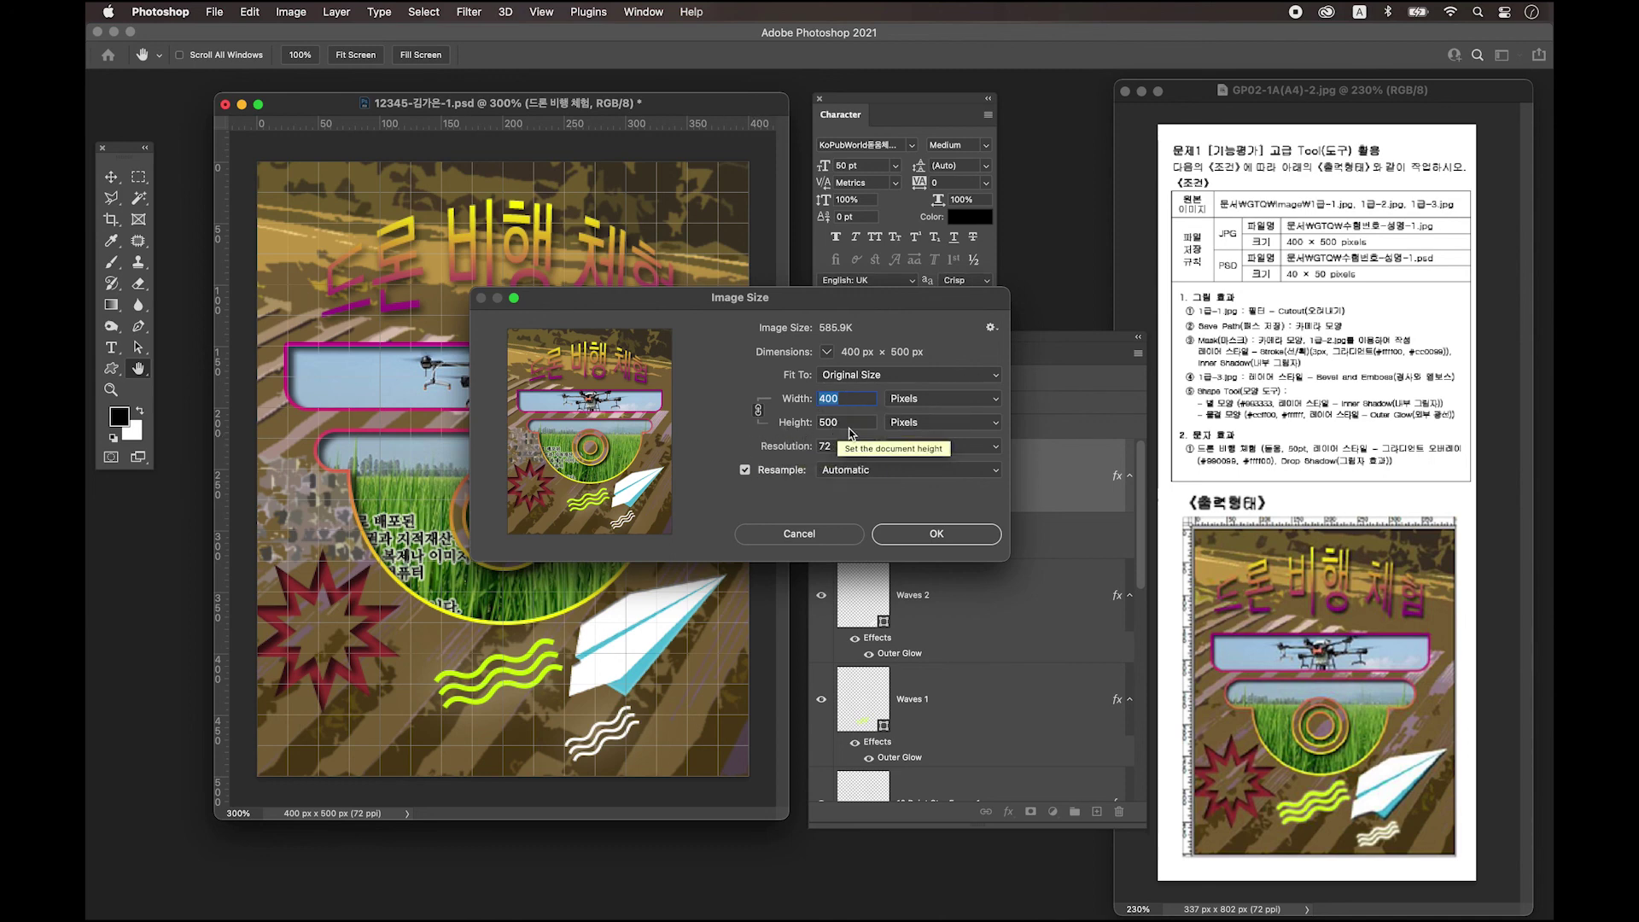
left_click(854, 399)
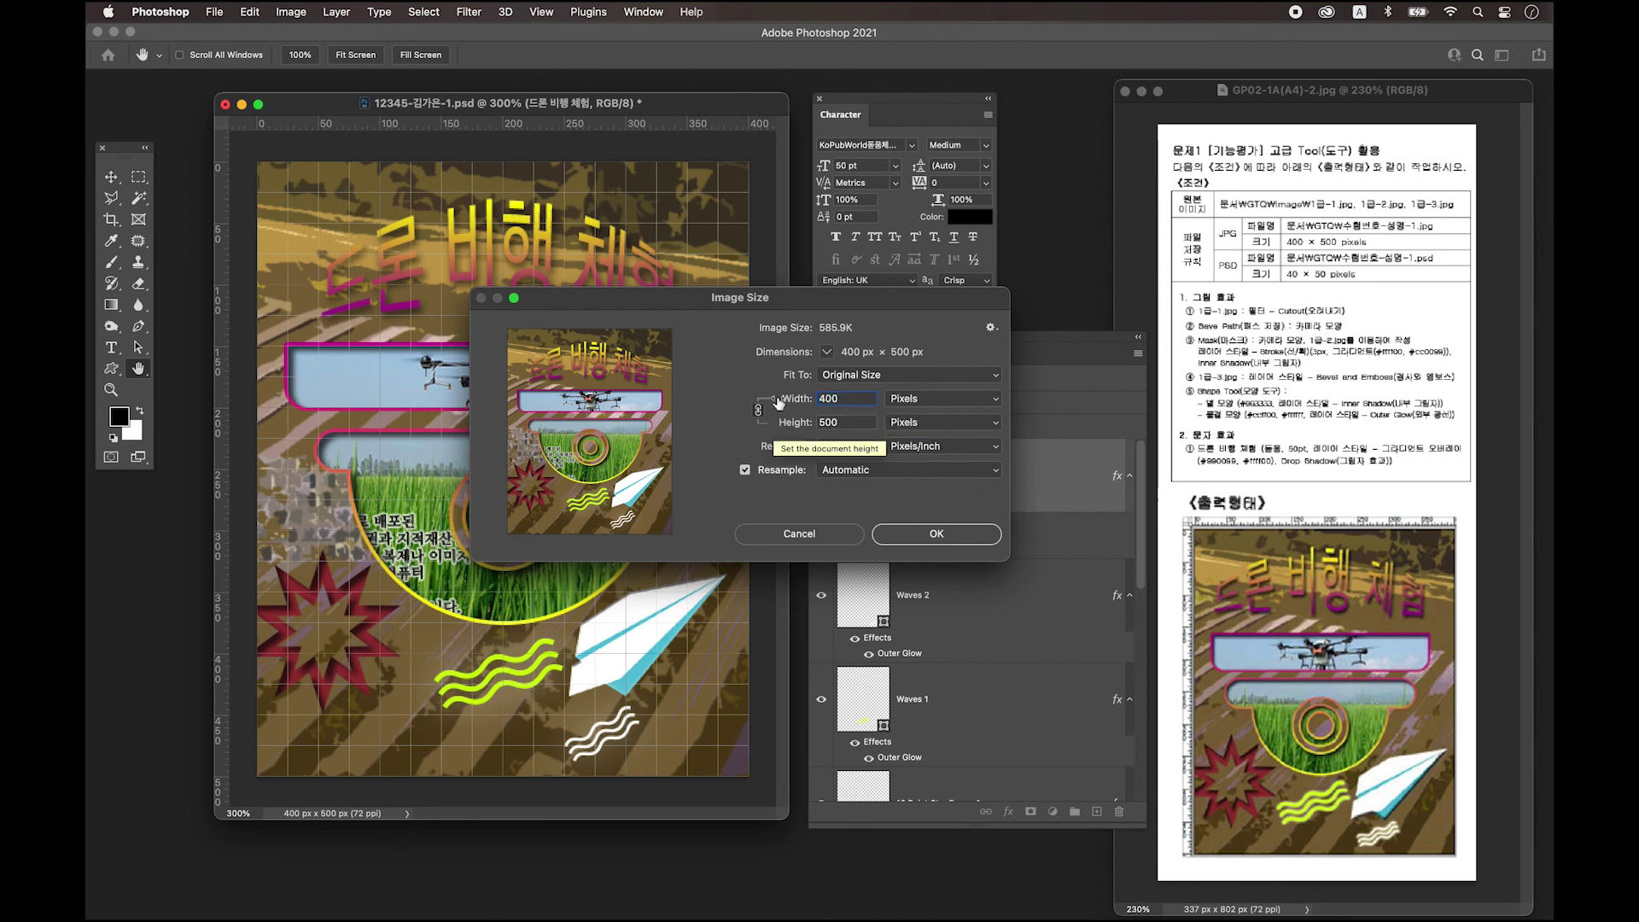
key("super+a")
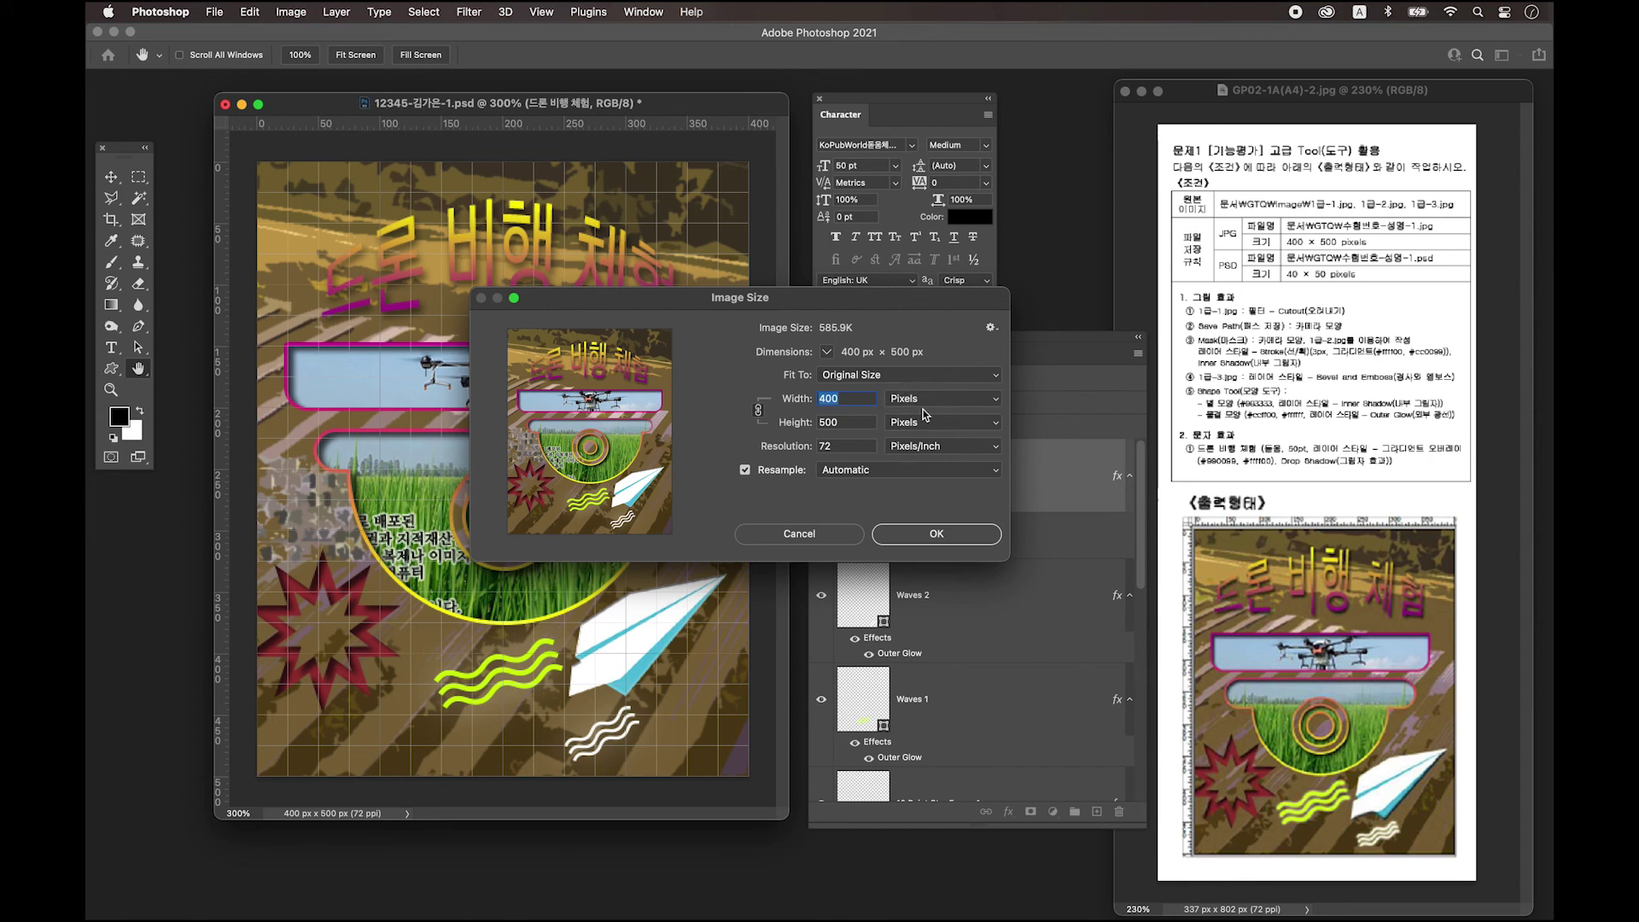
left_click(856, 399)
key("BackSpace")
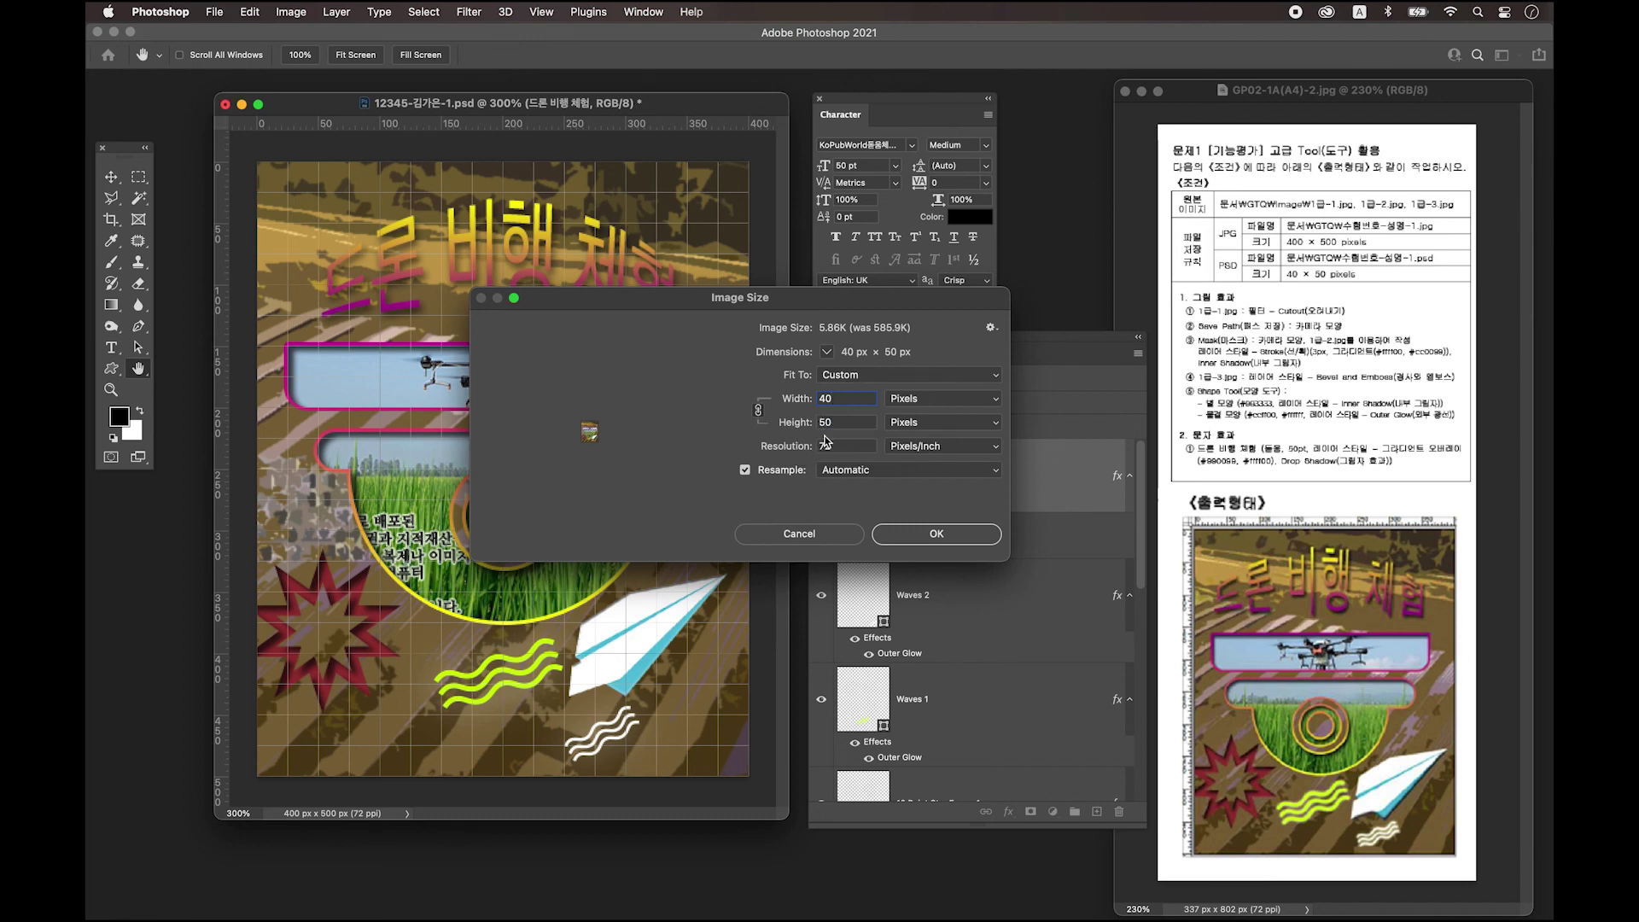
left_click(936, 534)
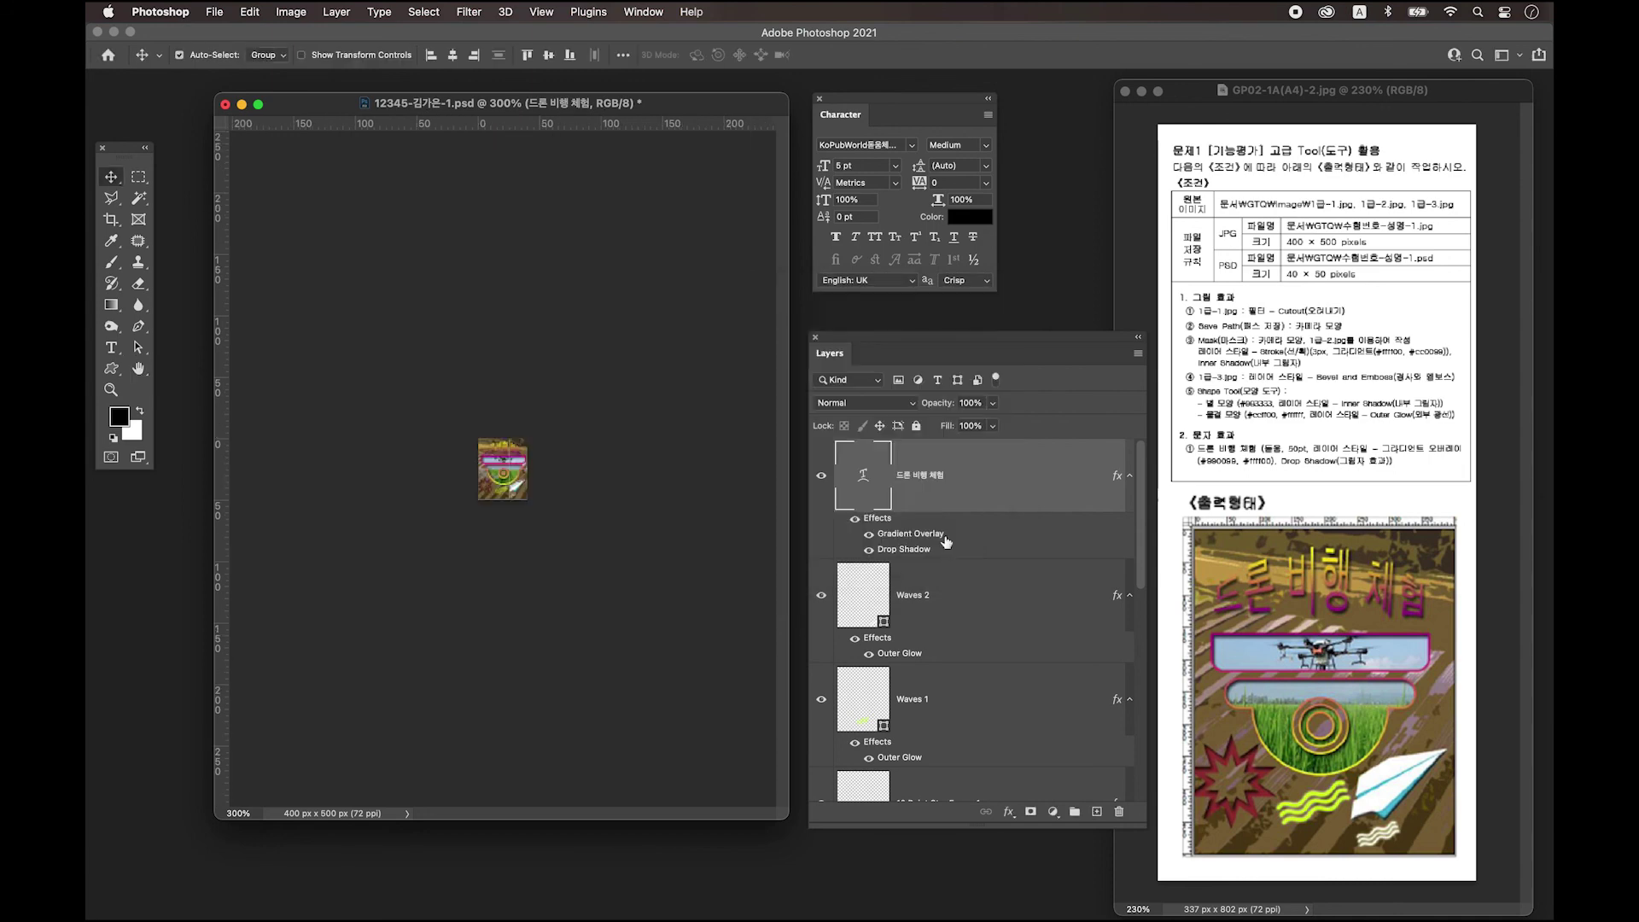
Save the 40 × 50 poster as a Photoshop PSD replacing the desktop file, then hide Photoshop.
left_click(218, 13)
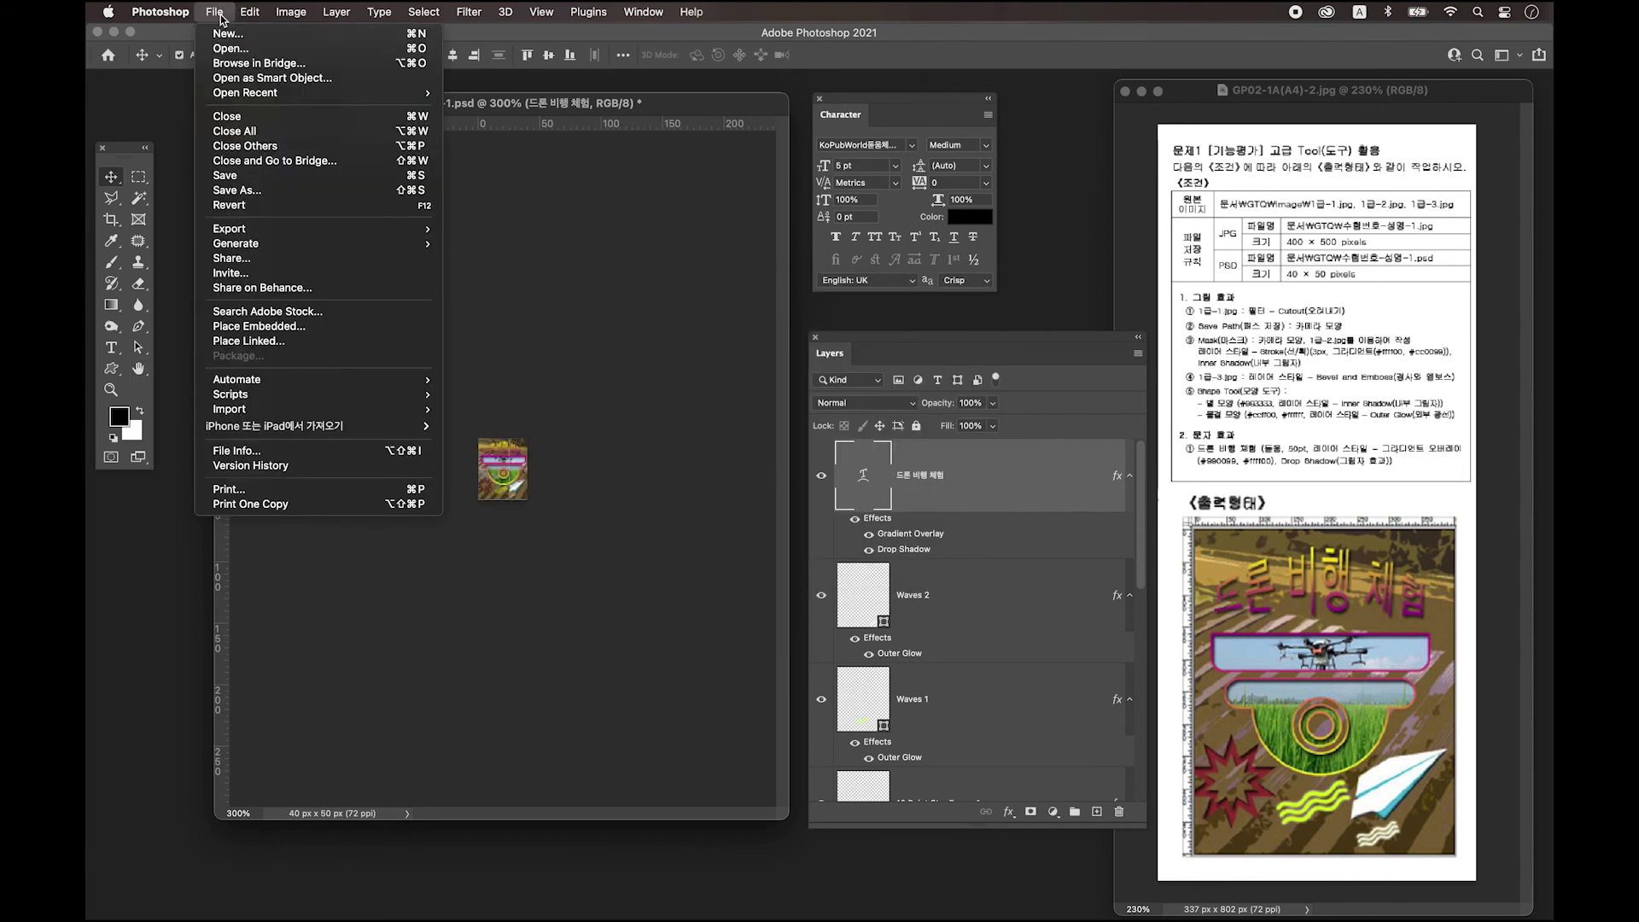
left_click(243, 189)
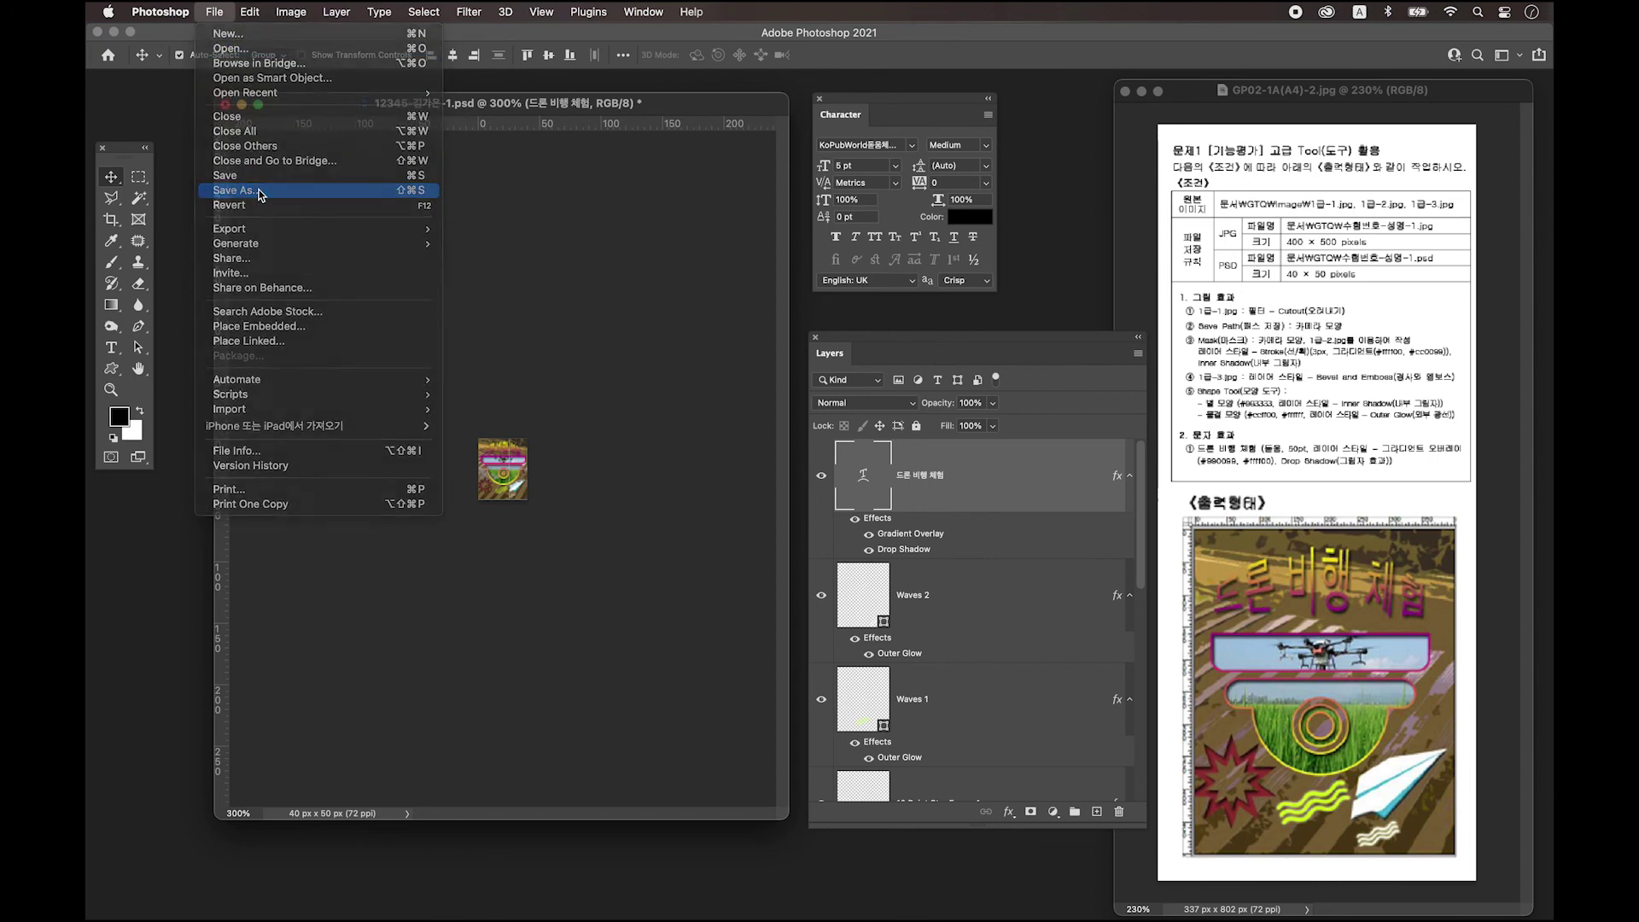
left_click(905, 620)
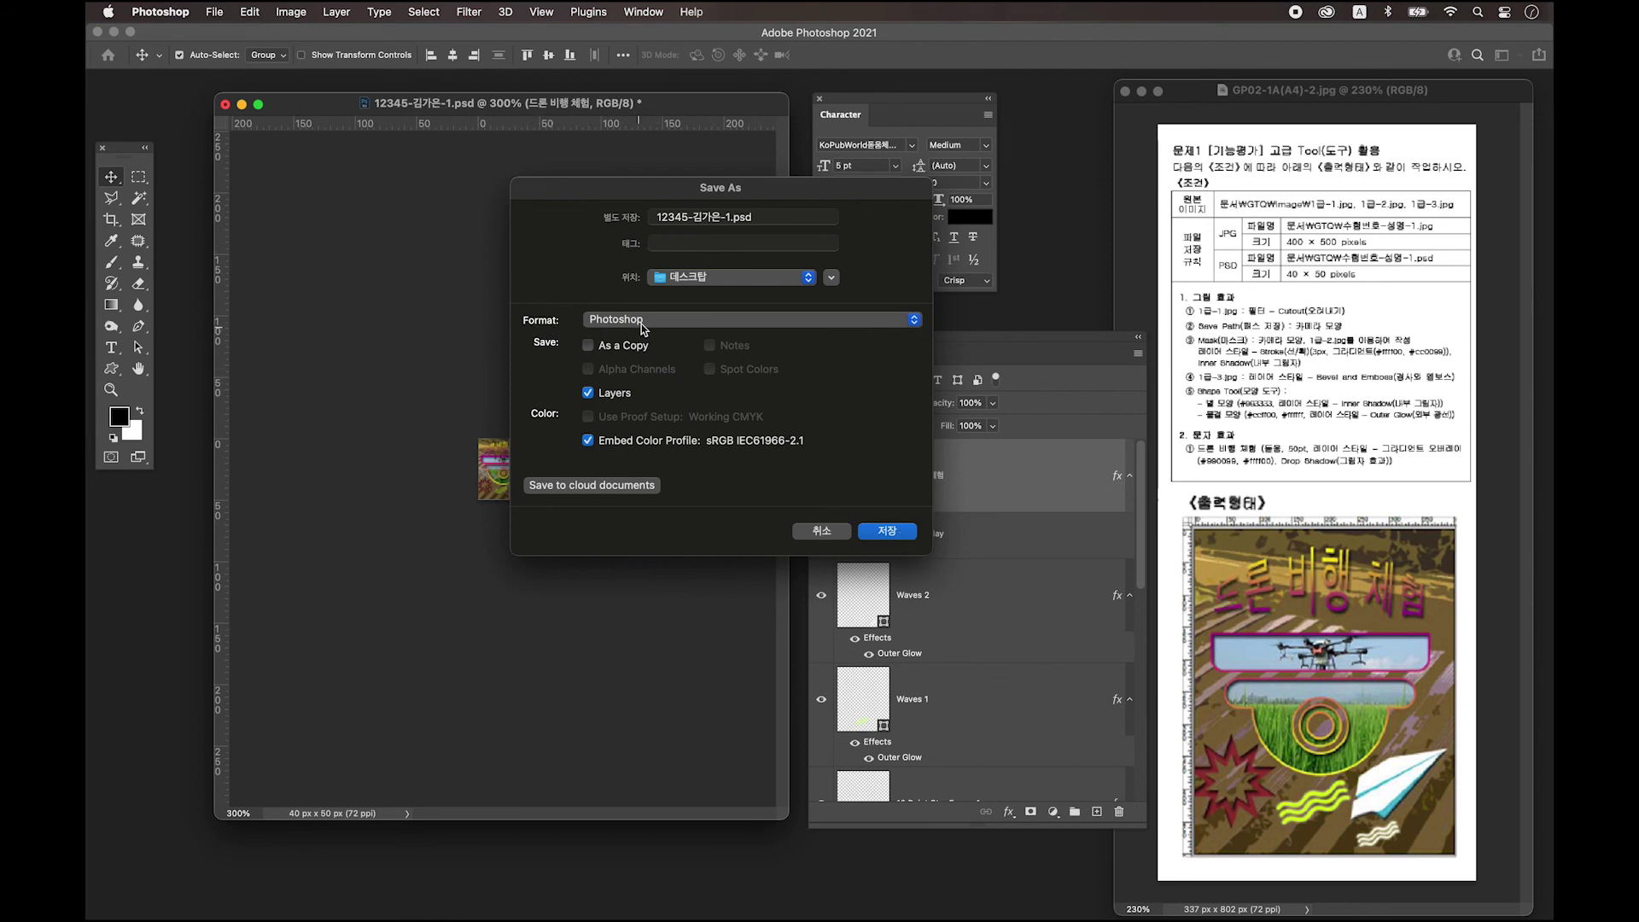
left_click(893, 534)
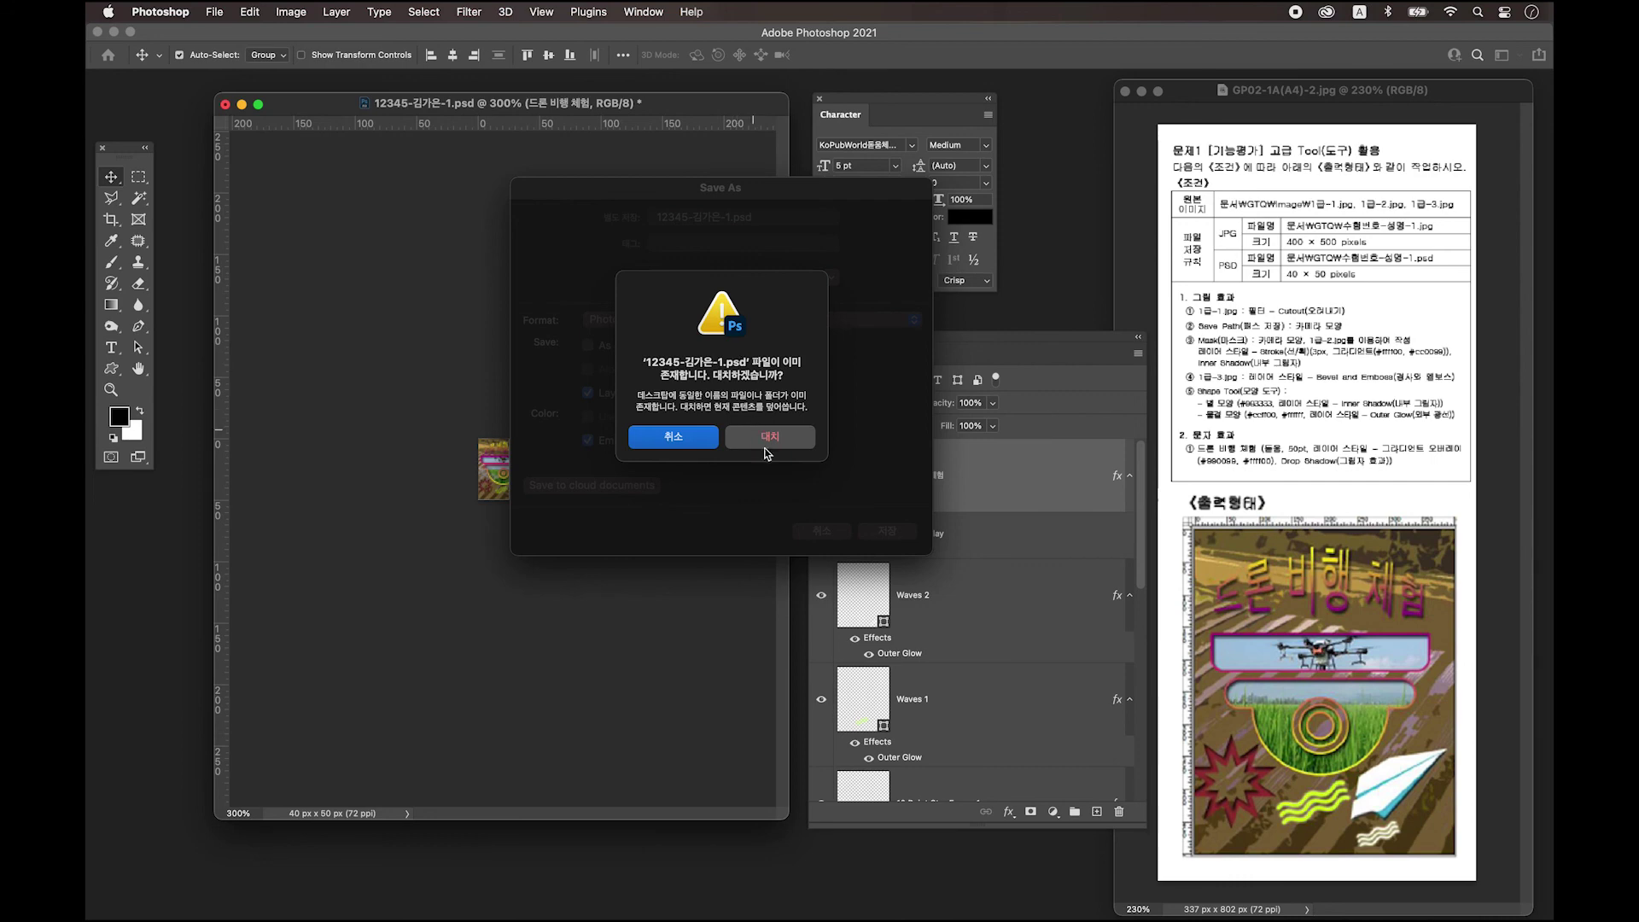
left_click(771, 440)
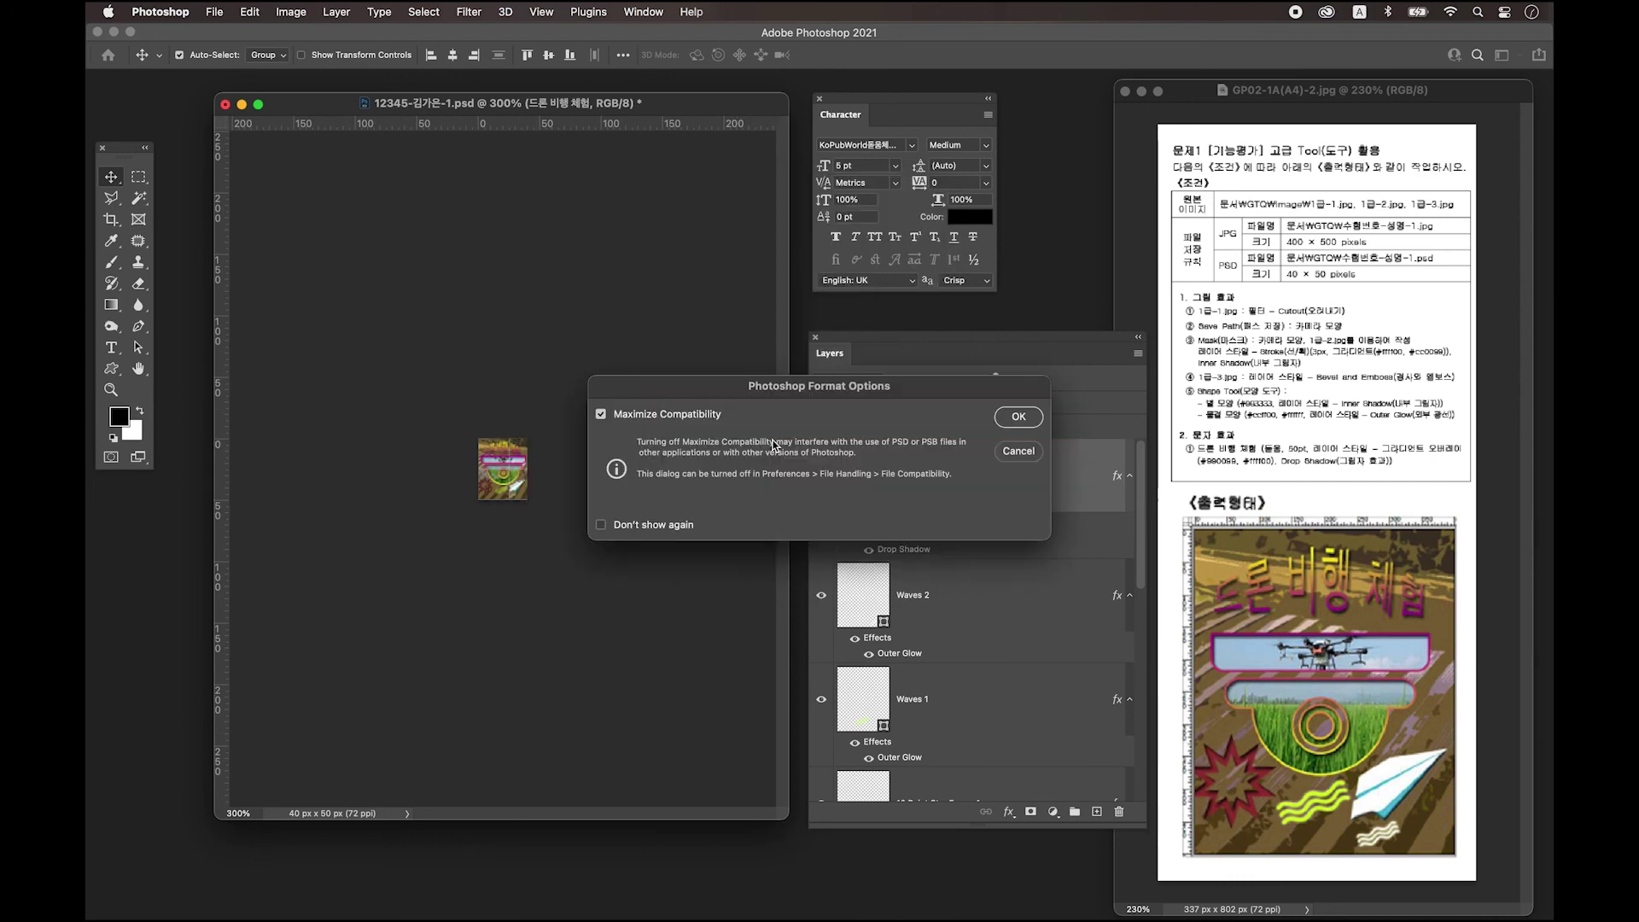
left_click(1018, 417)
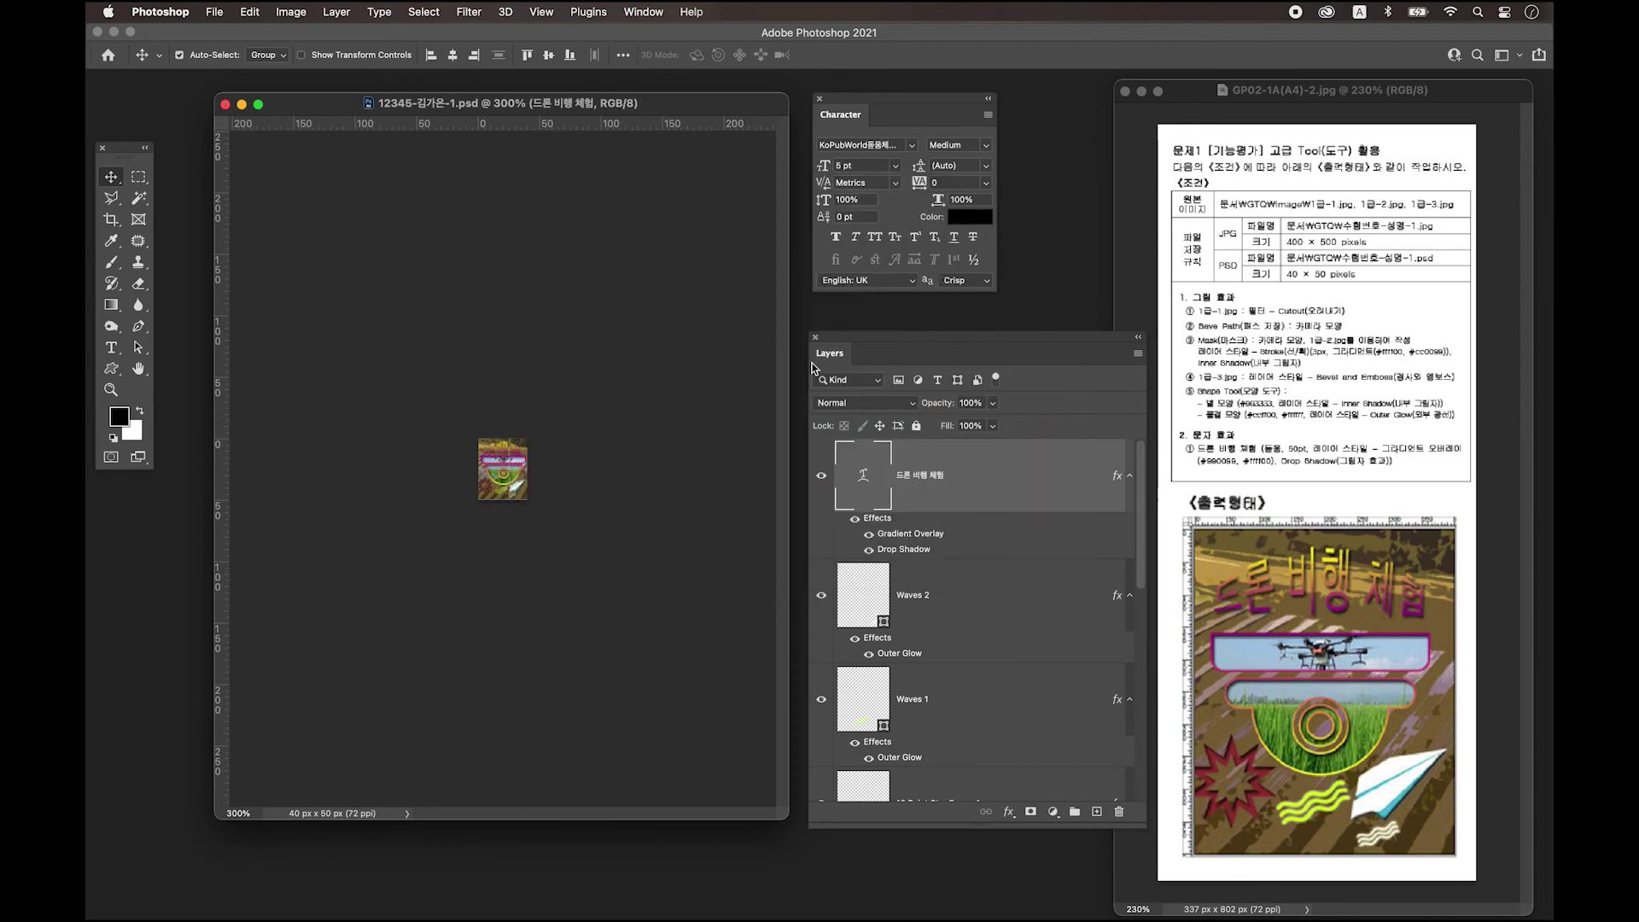
key("super+q")
left_click_drag(1423, 491, 1540, 653)
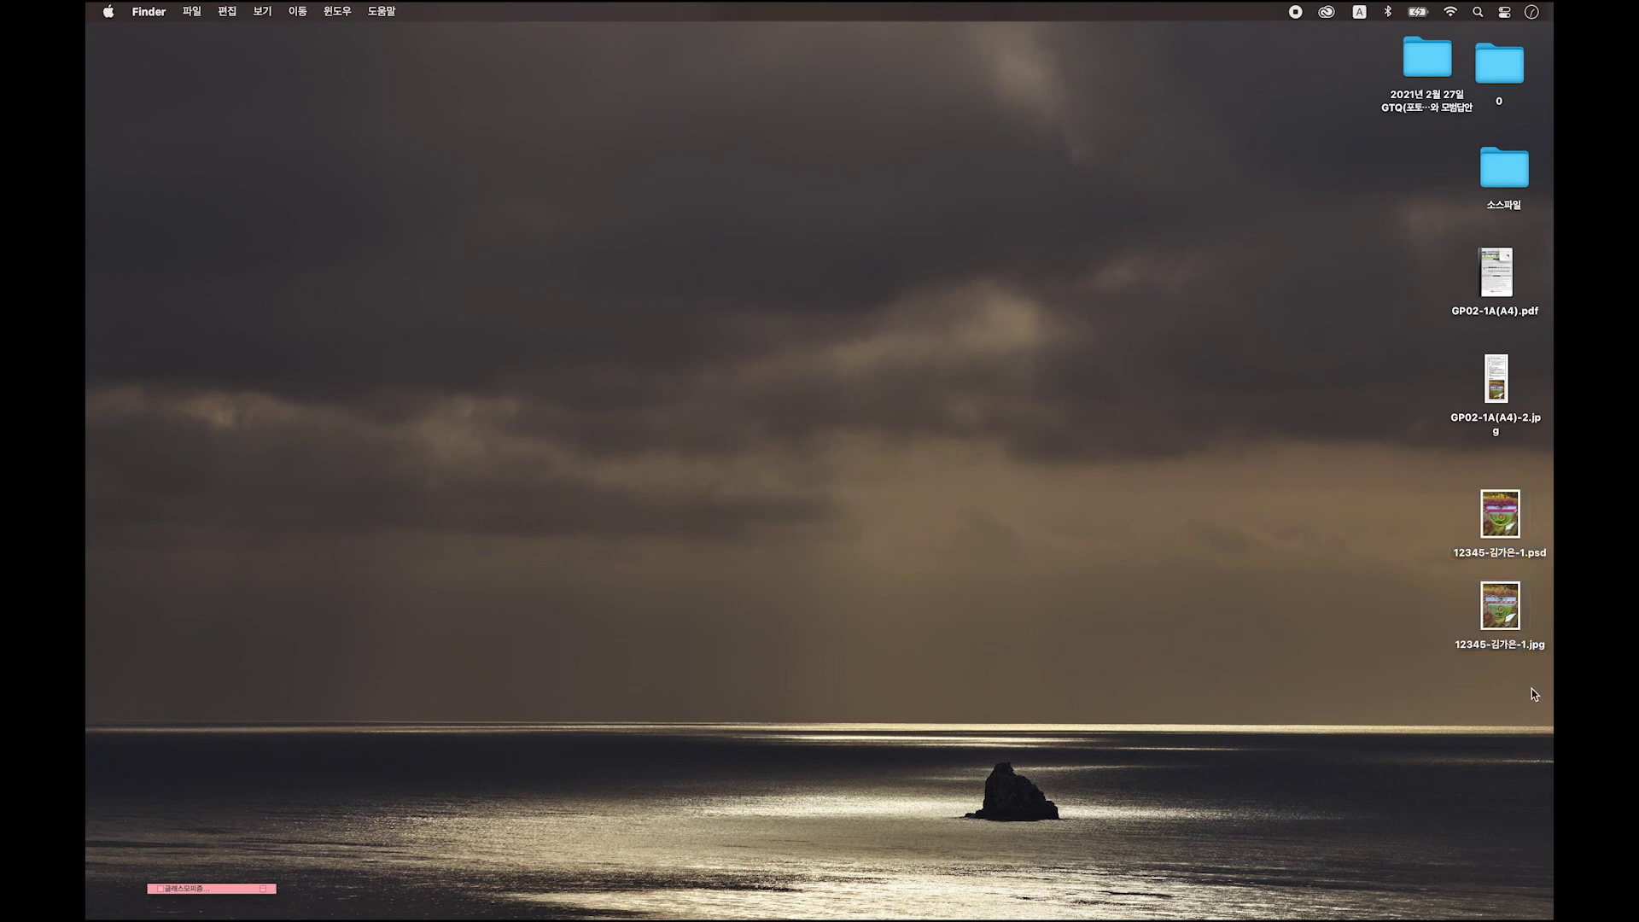
left_click(1503, 518)
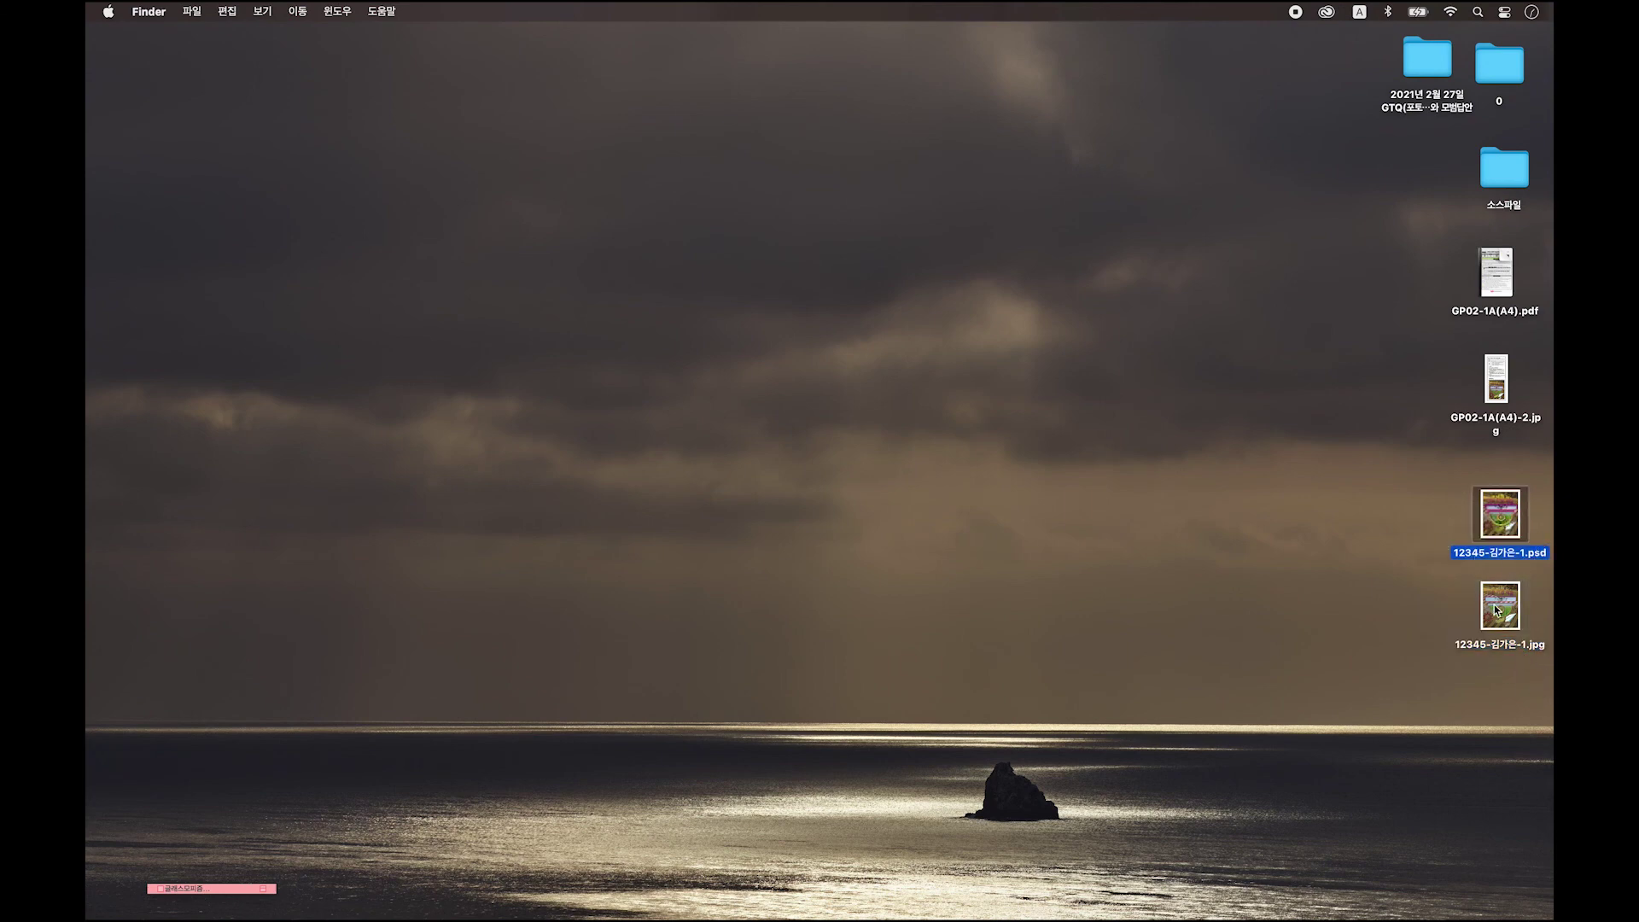
left_click_drag(1533, 676, 1431, 497)
left_click(1395, 506)
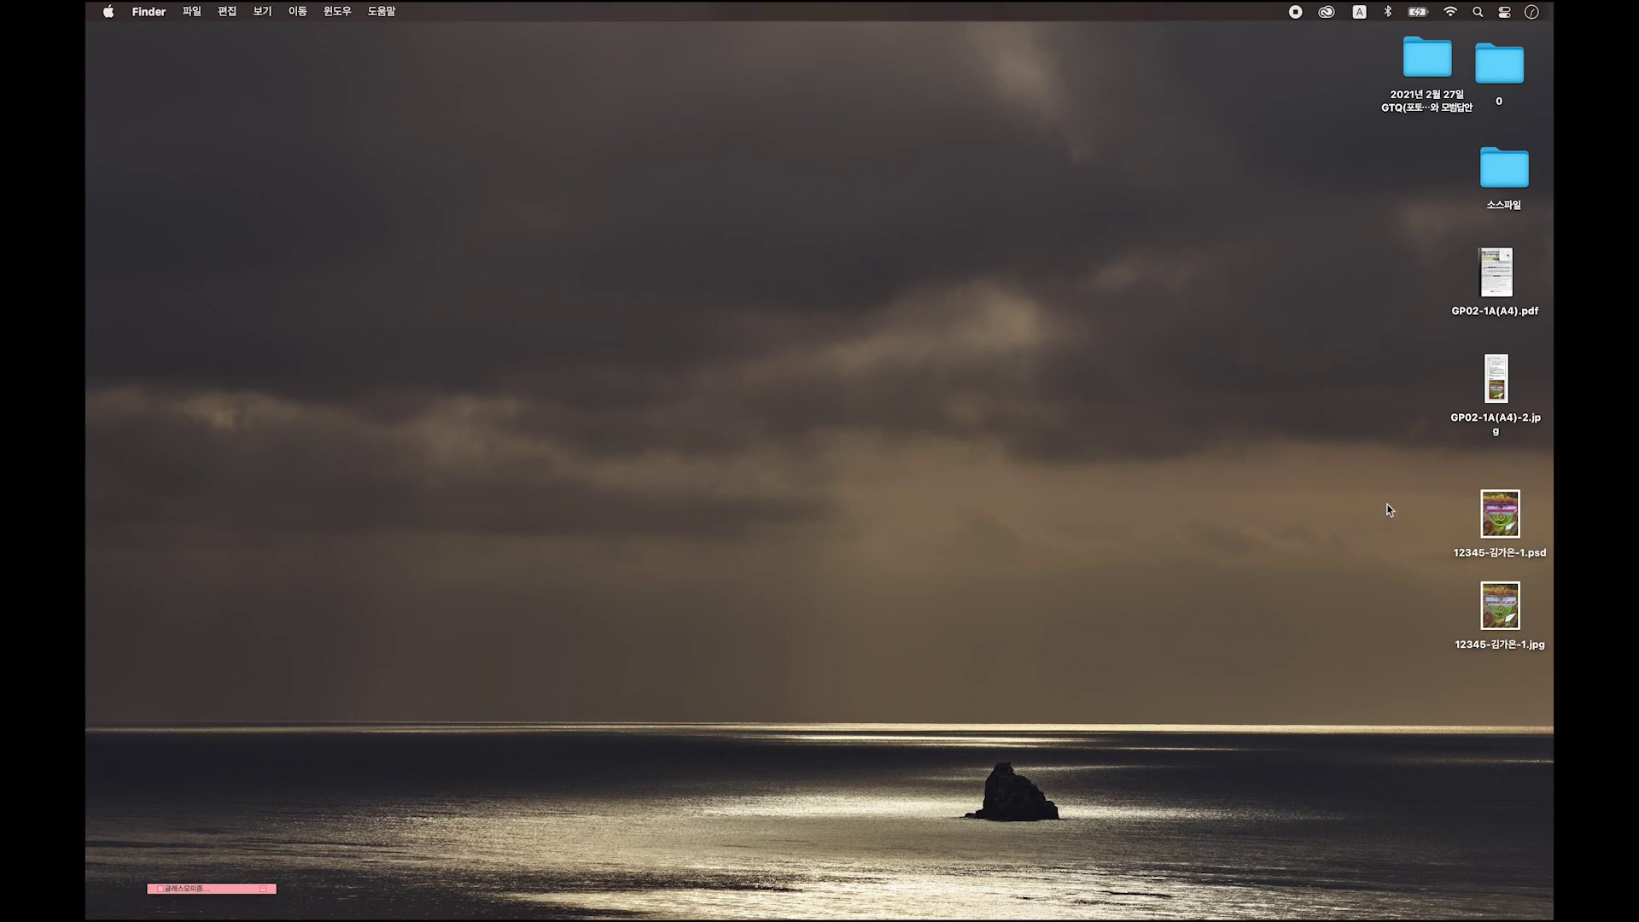
mouse_move(1295, 892)
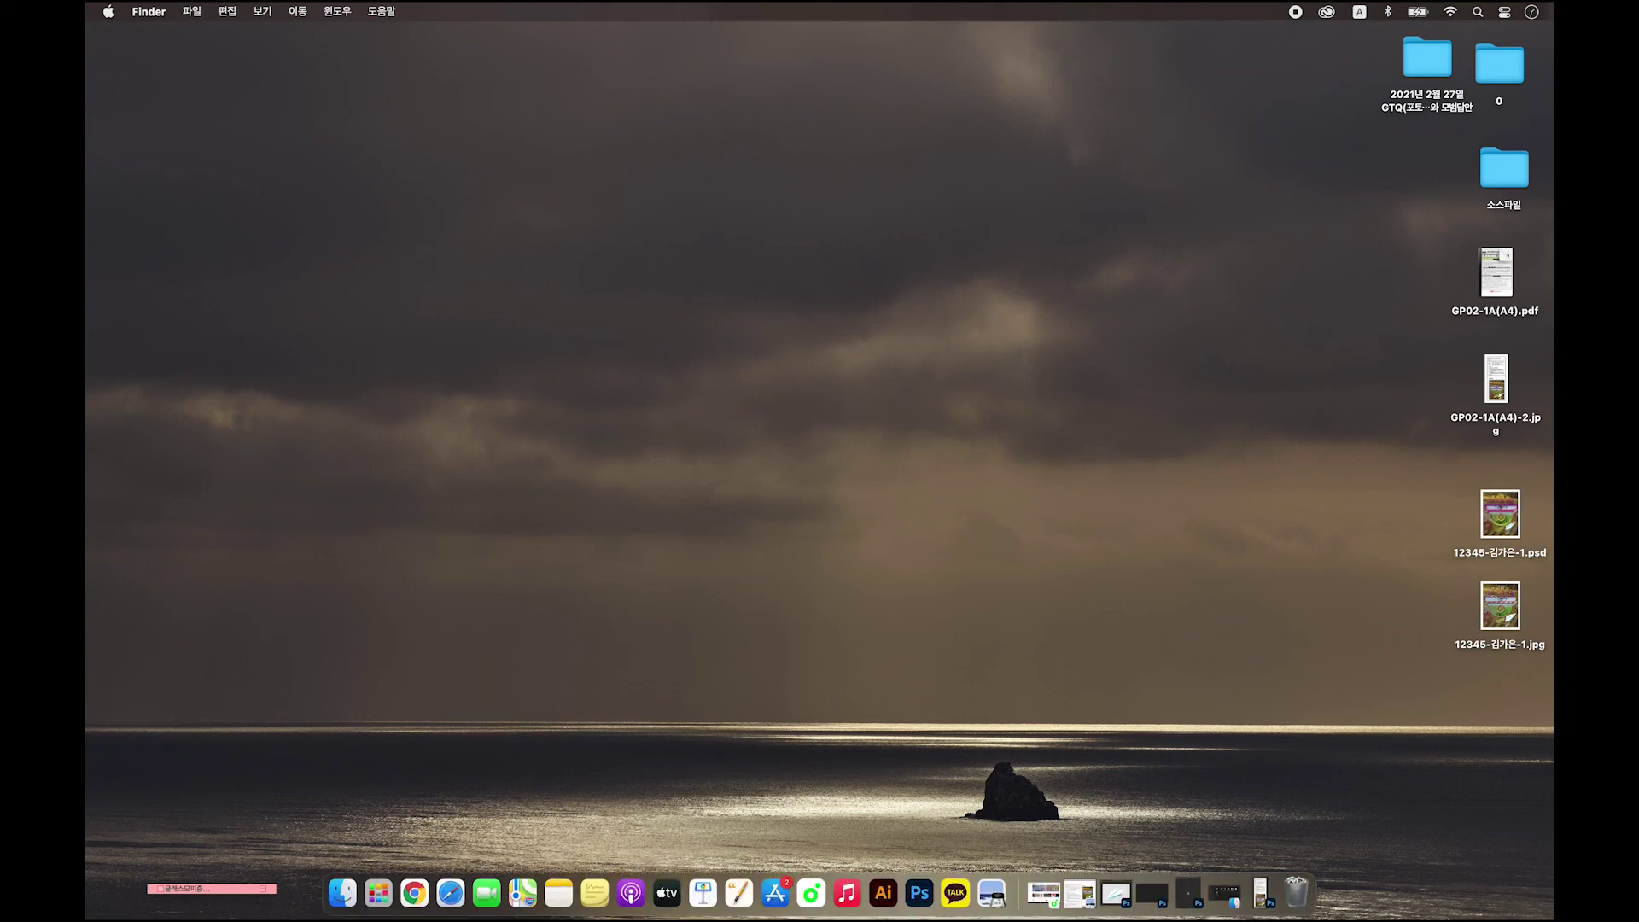